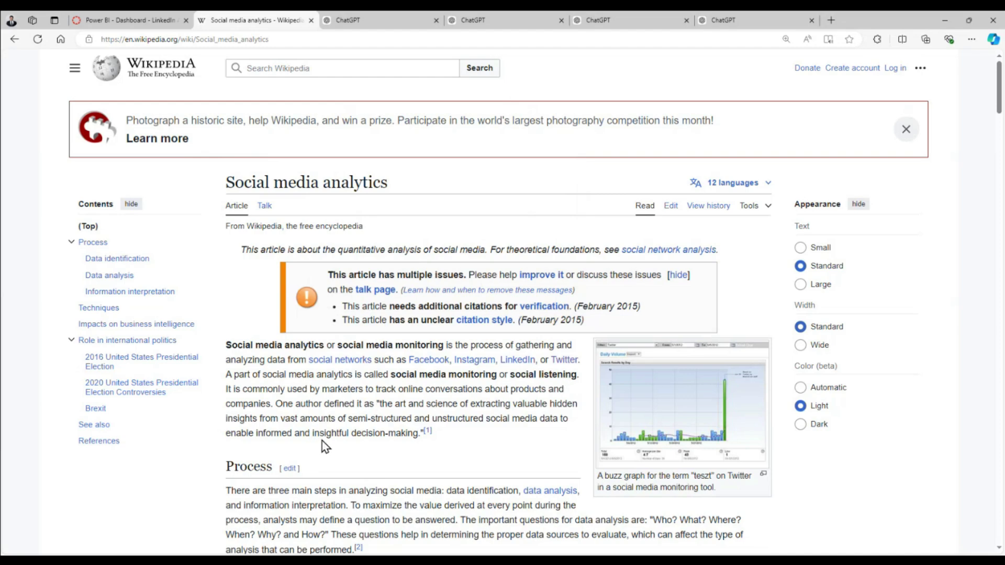
Skim the Wikipedia article on social media analytics, covering its process, data identification, data analysis, interpretation and techniques sections
scroll(344, 469, down, 4)
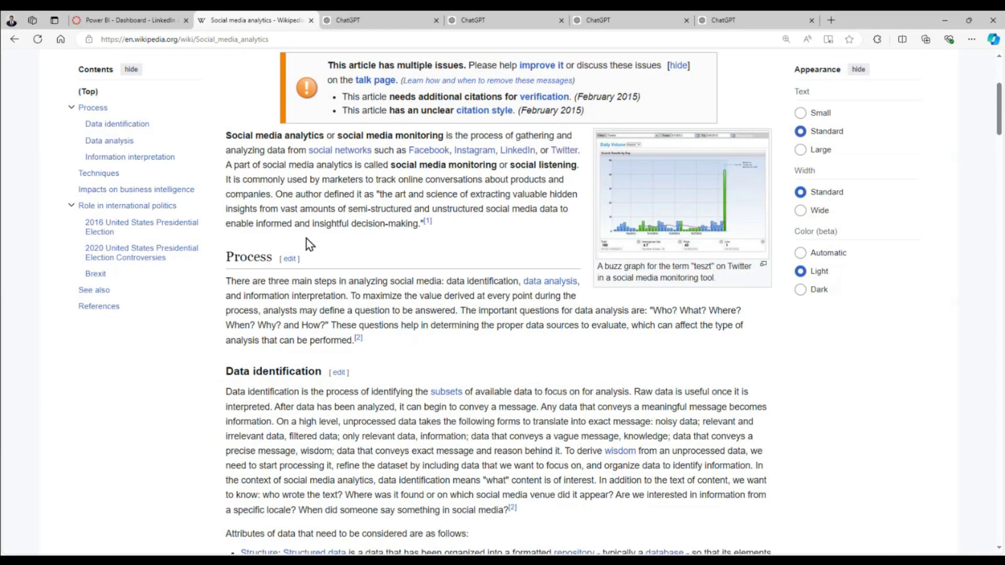
scroll(307, 241, down, 2)
scroll(303, 246, down, 4)
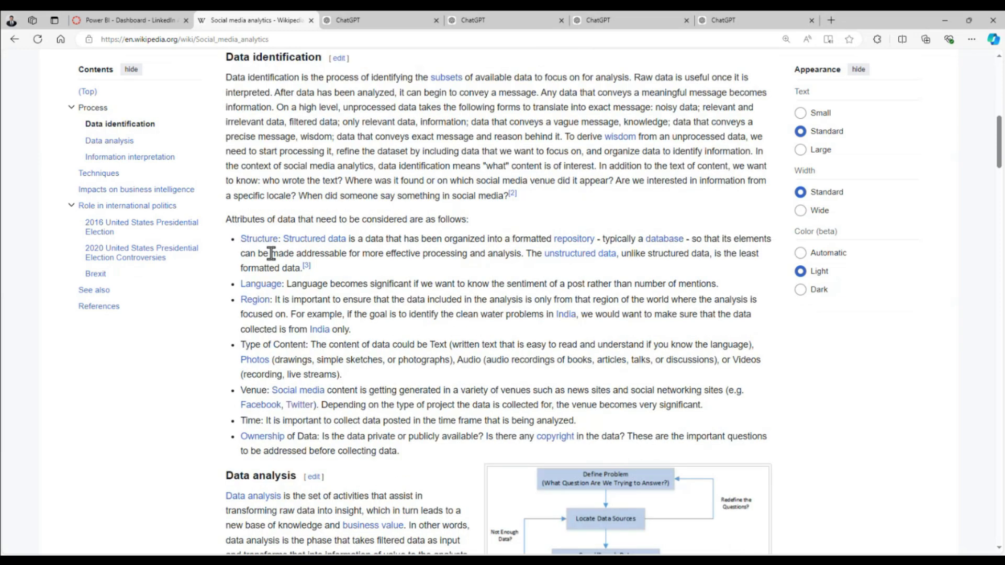
scroll(348, 250, down, 5)
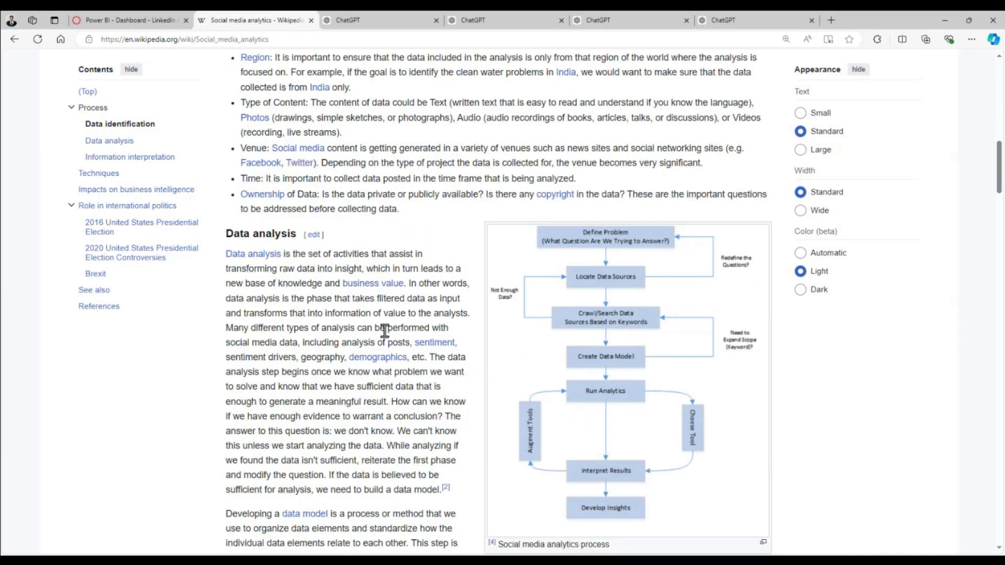
scroll(364, 322, down, 11)
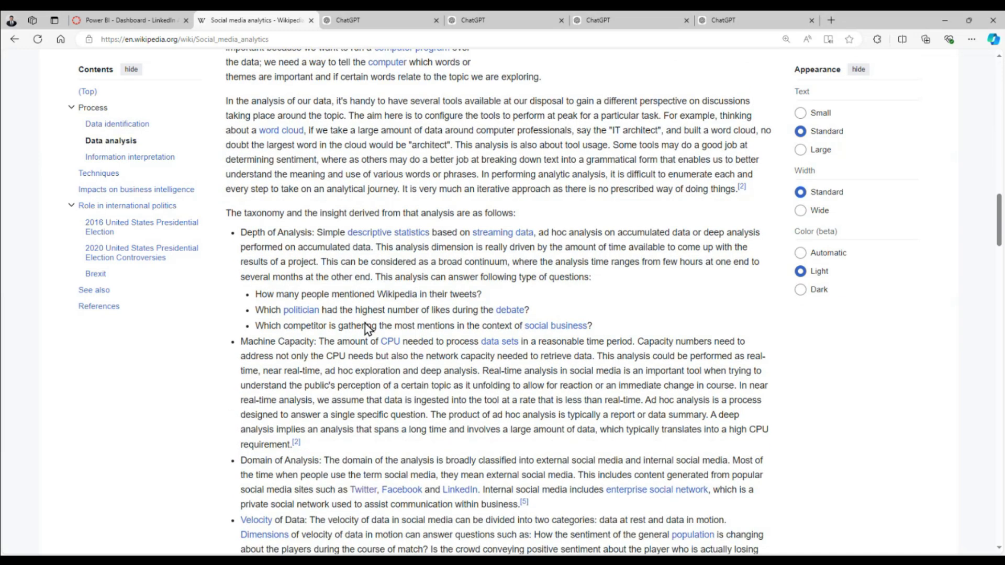
scroll(367, 328, down, 11)
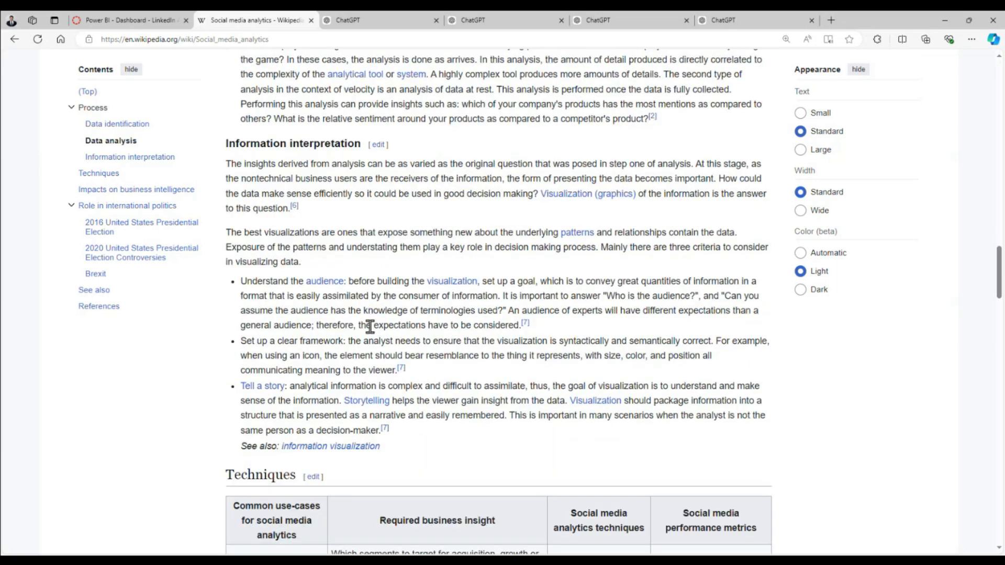
scroll(371, 327, down, 8)
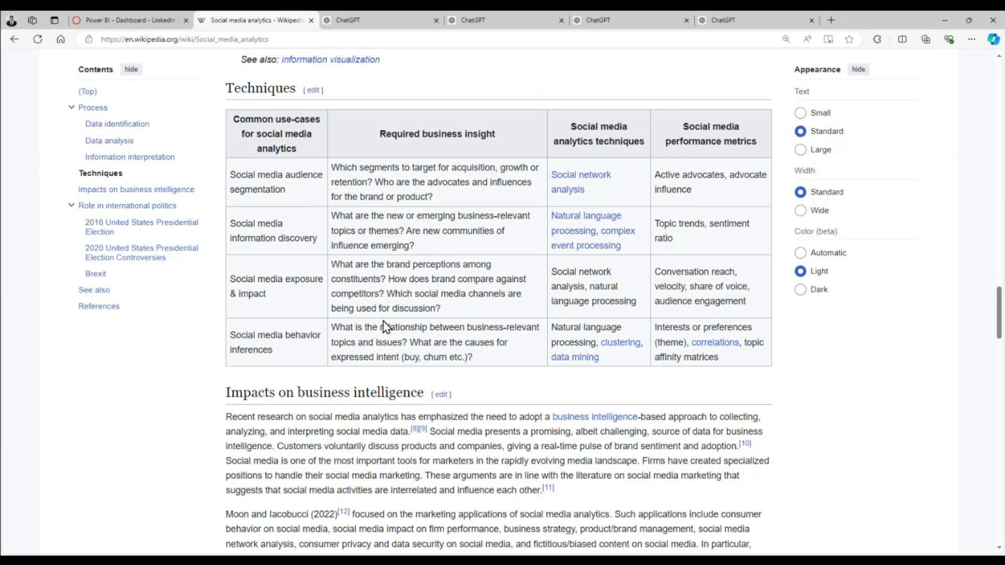
scroll(400, 197, down, 2)
scroll(399, 196, up, 4)
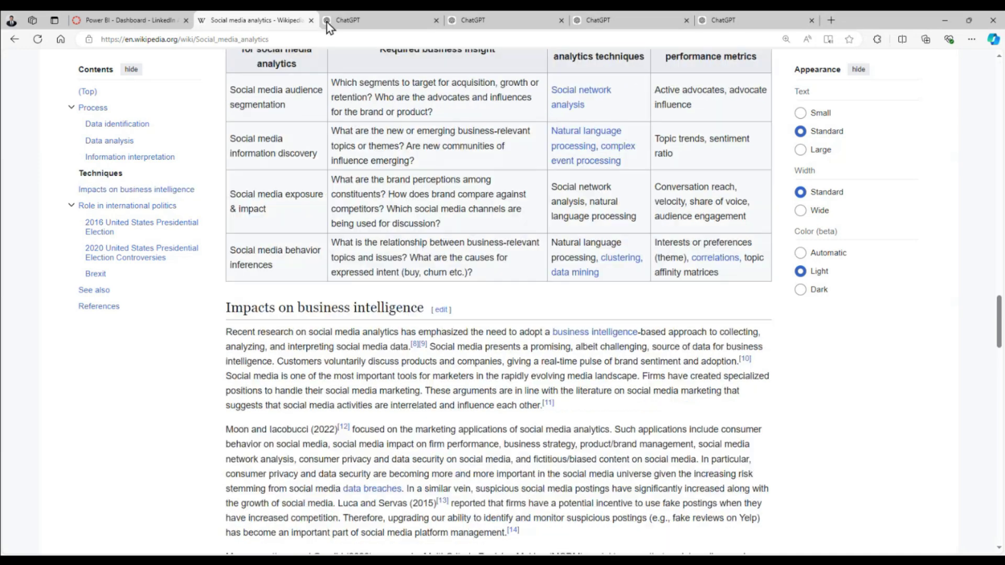
scroll(544, 297, up, 20)
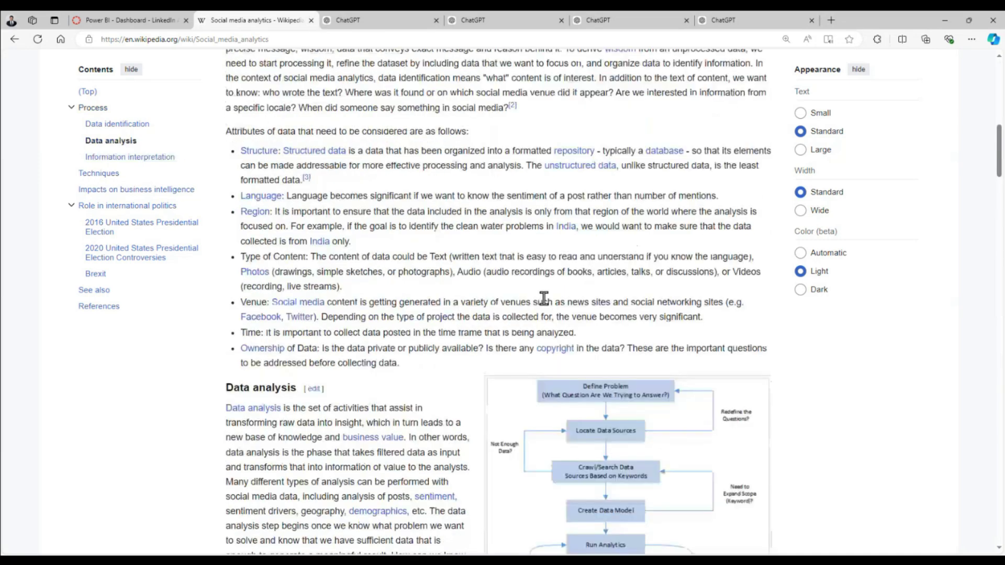
Close the Wikipedia article and return to the Power BI assignment page to review its ChatGPT prompt "what is social media analytics dashboard"
click(311, 20)
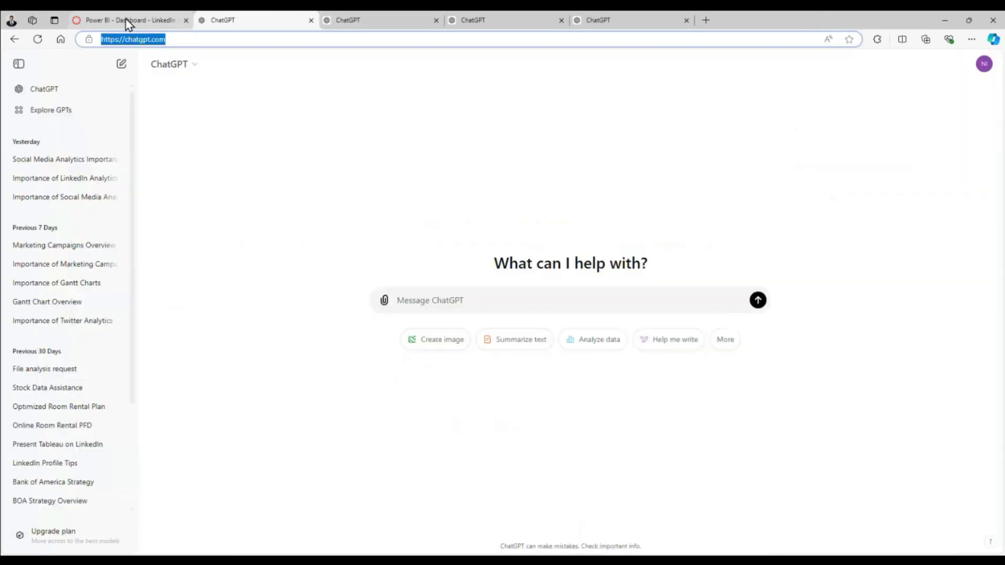
click(128, 20)
scroll(458, 365, down, 7)
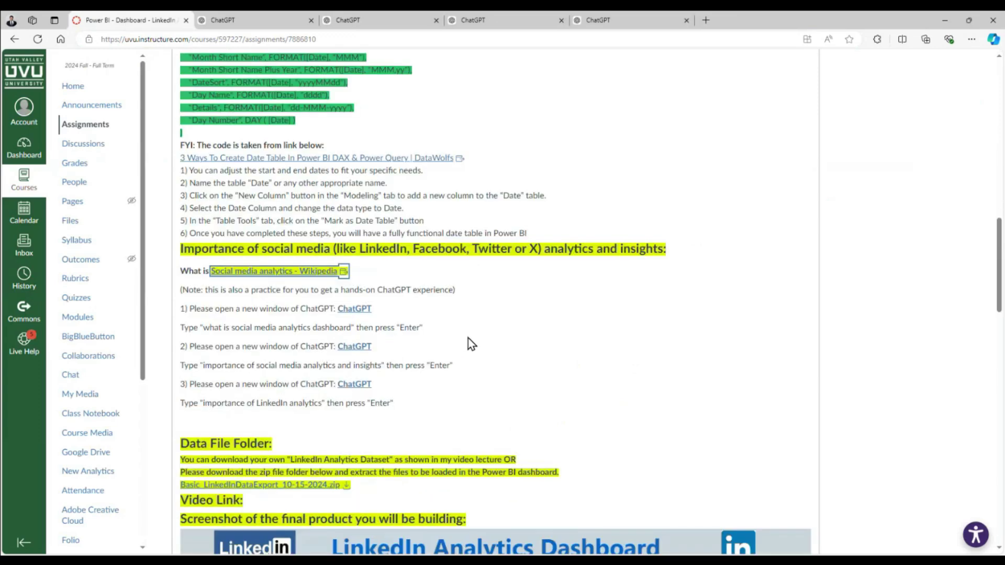
click(584, 283)
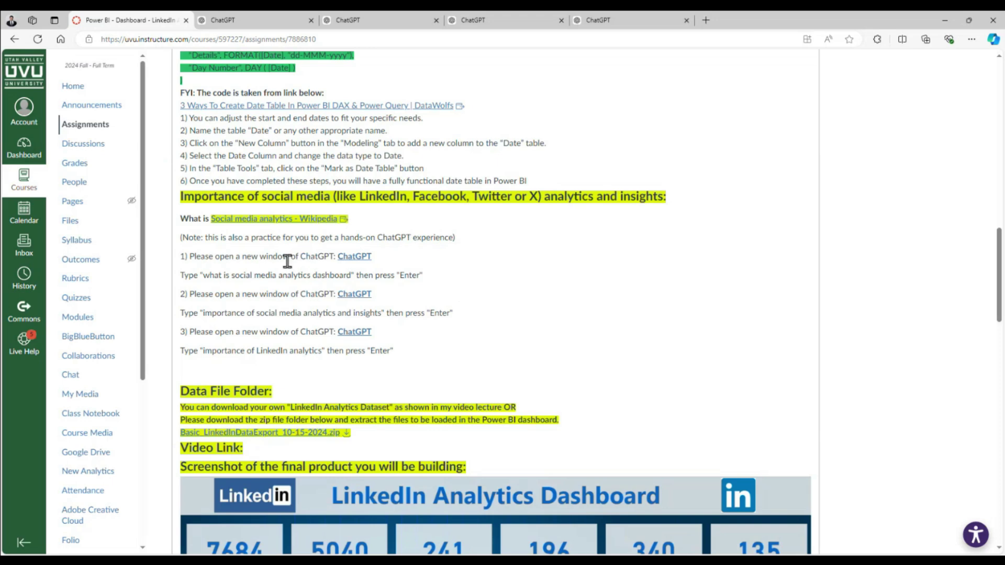
drag(203, 275, 352, 273)
click(300, 275)
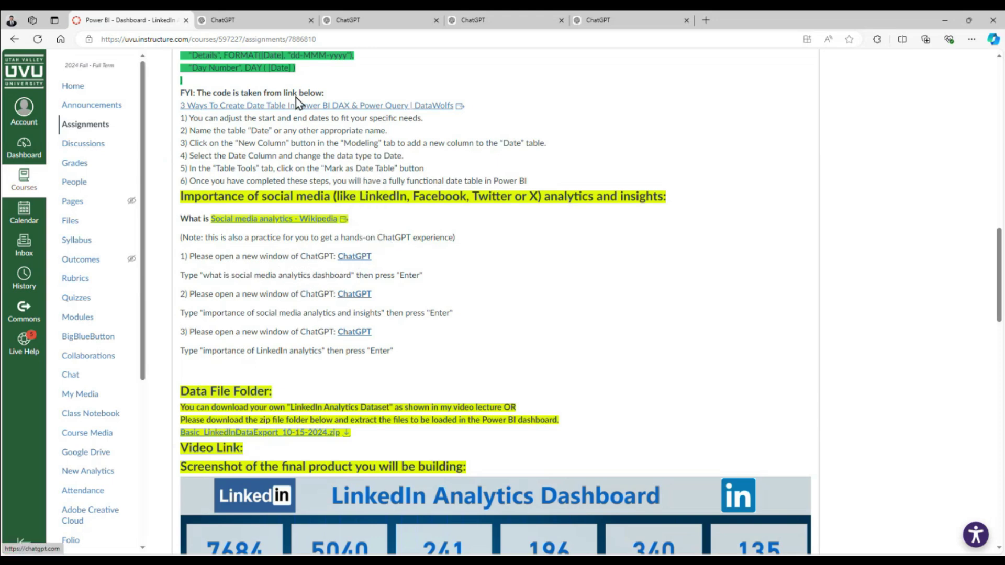
Check the assignment's first prompt against the open ChatGPT windows and bring up the conversation "what is social media analytics dashboard"
click(262, 20)
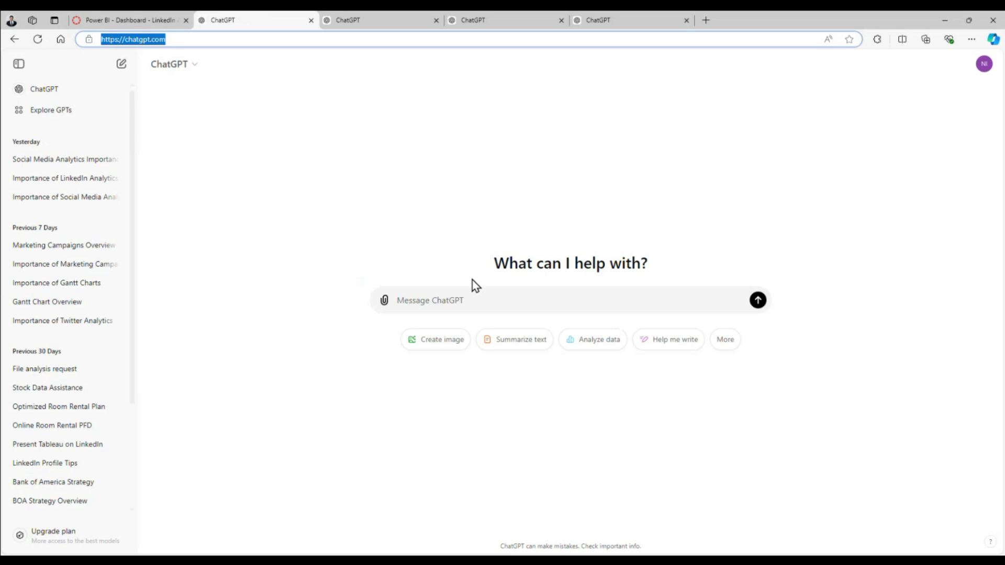
click(121, 24)
drag(205, 275, 351, 275)
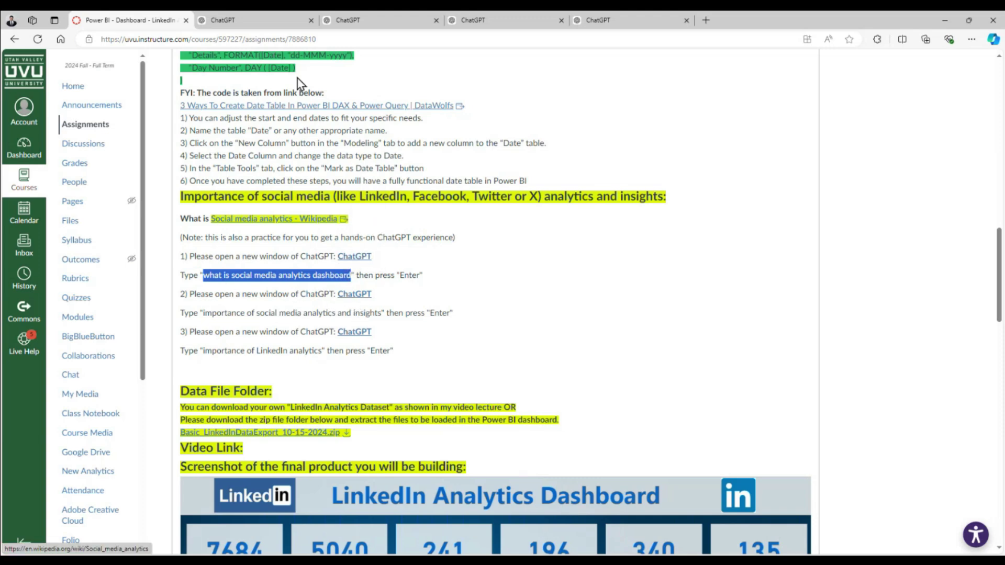
click(363, 22)
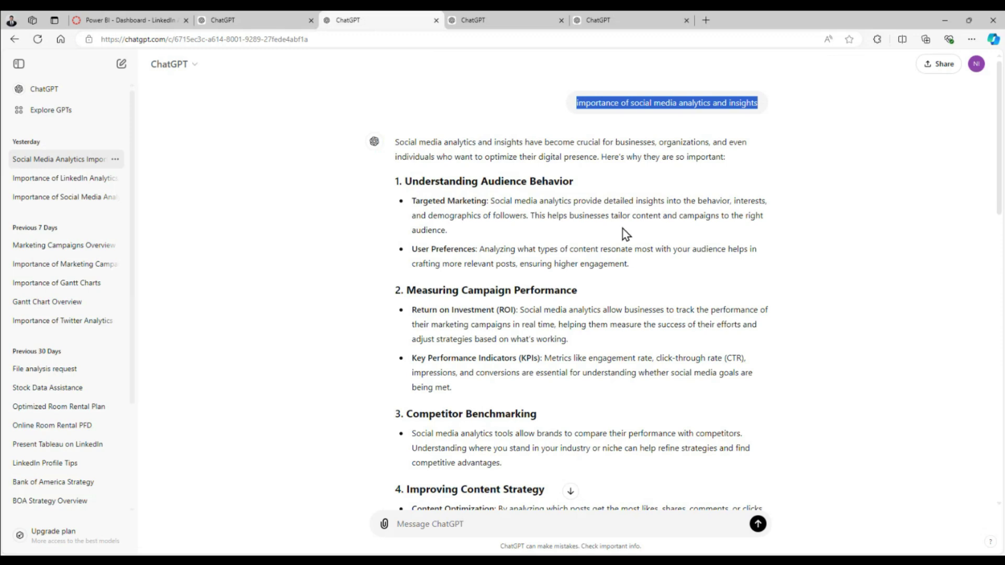
click(648, 20)
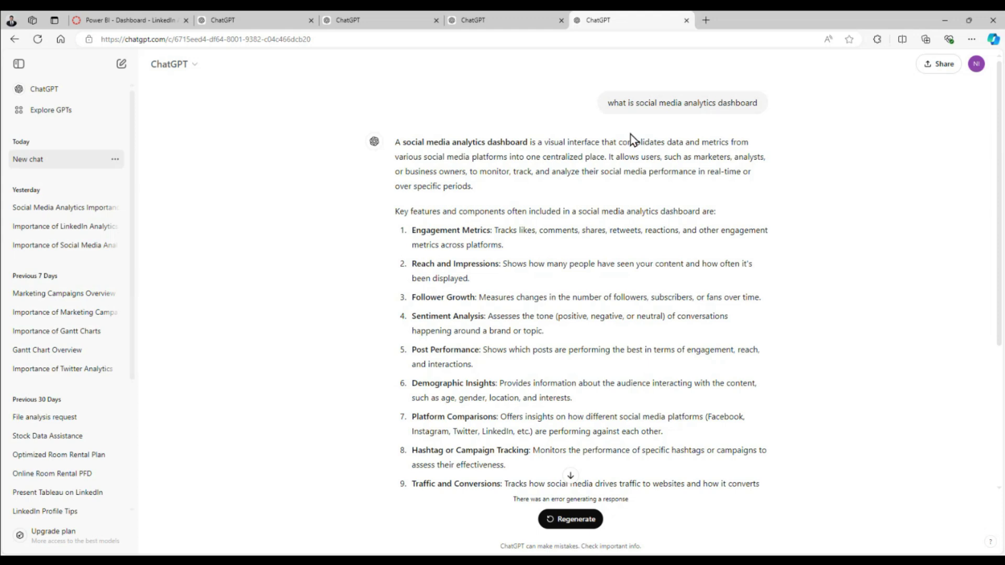
Read ChatGPT's explanation of a social media analytics dashboard, focusing on Reach and Impressions and Follower Growth
scroll(592, 172, down, 4)
scroll(605, 186, up, 4)
scroll(641, 233, down, 4)
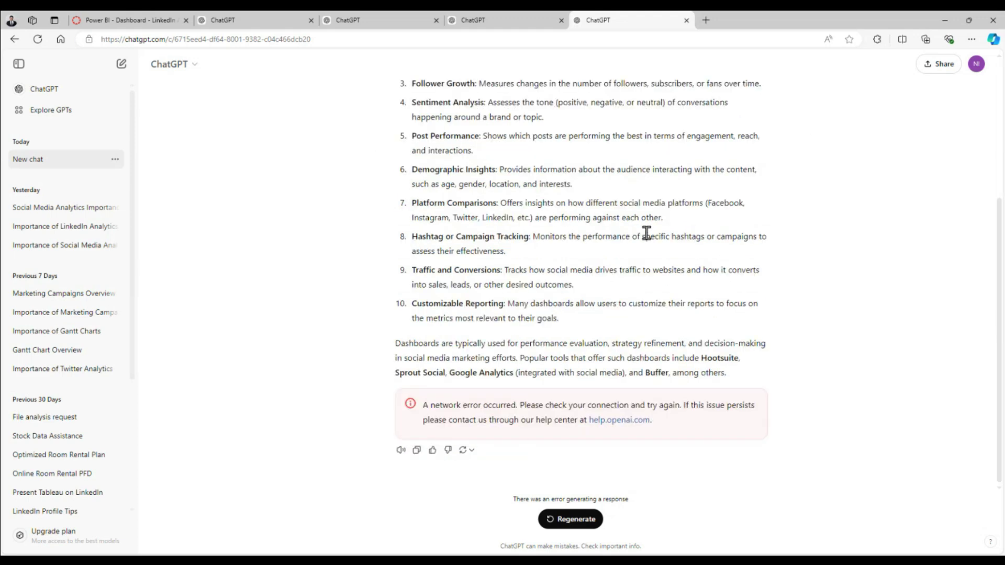
scroll(648, 233, up, 4)
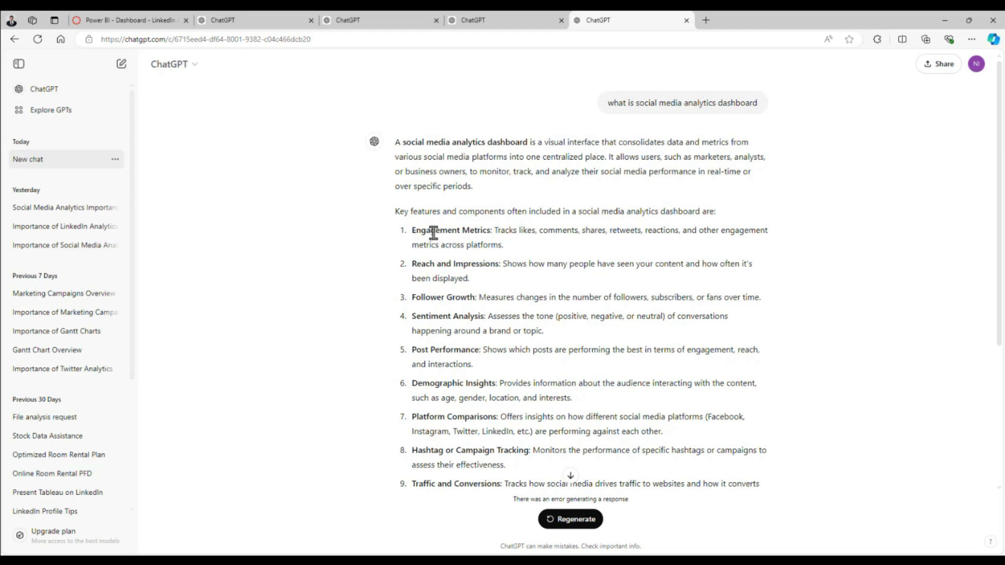
drag(413, 265, 453, 266)
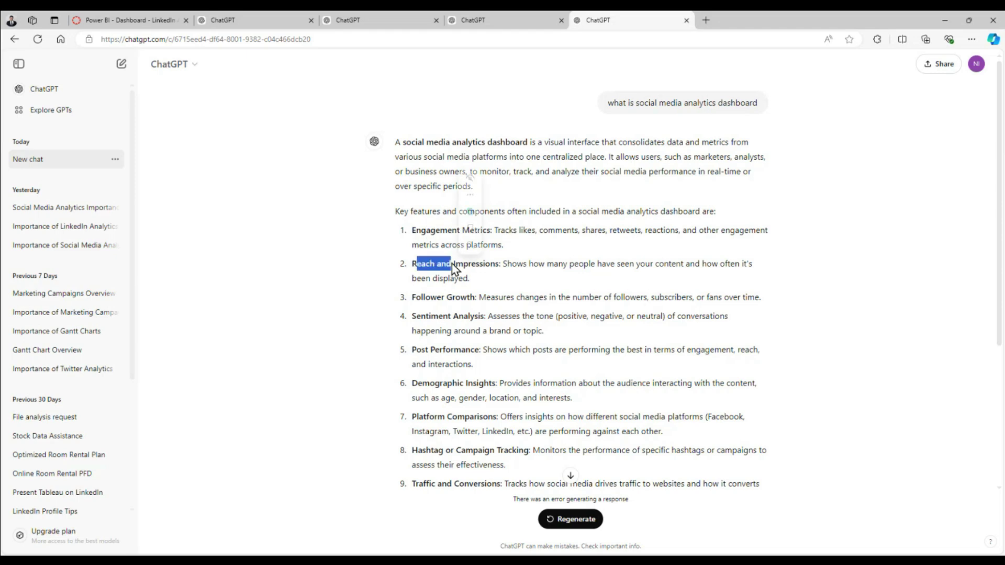
click(503, 266)
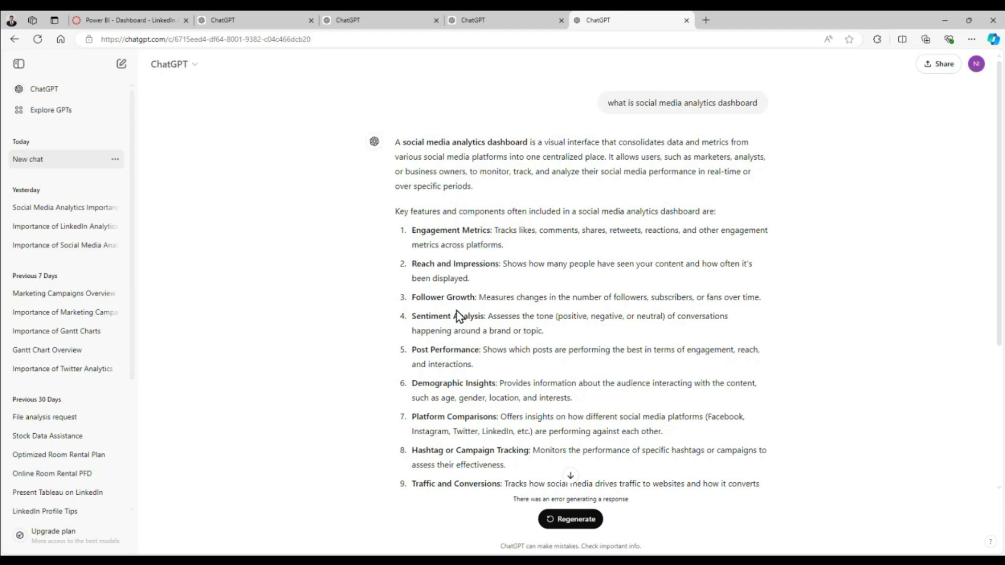
drag(426, 298, 467, 297)
click(548, 299)
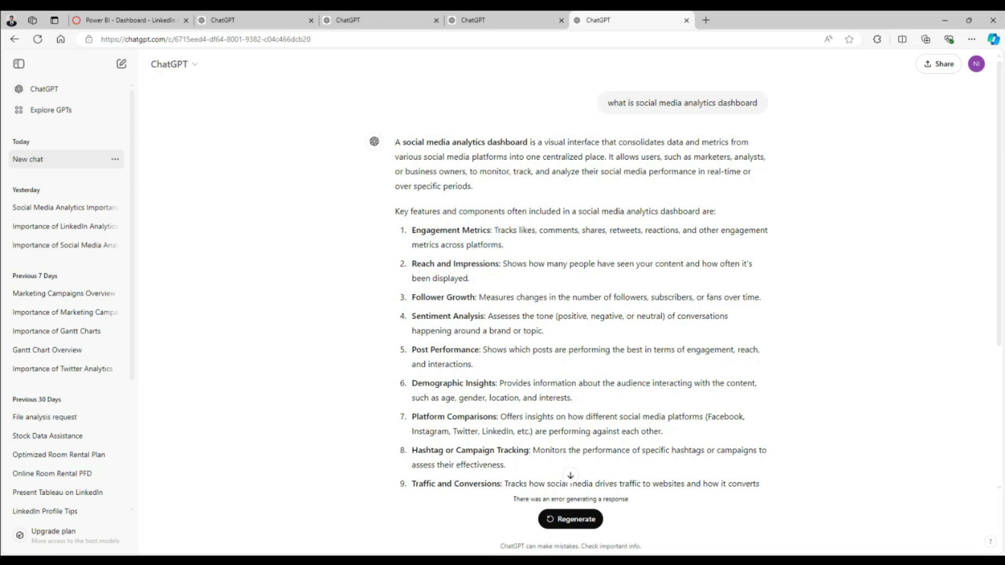
Switch to the LinkedIn Analytics dashboard in Power BI and cross-filter the endorsements by individual skills, from Lean Manufacturing through Six Sigma
click(218, 515)
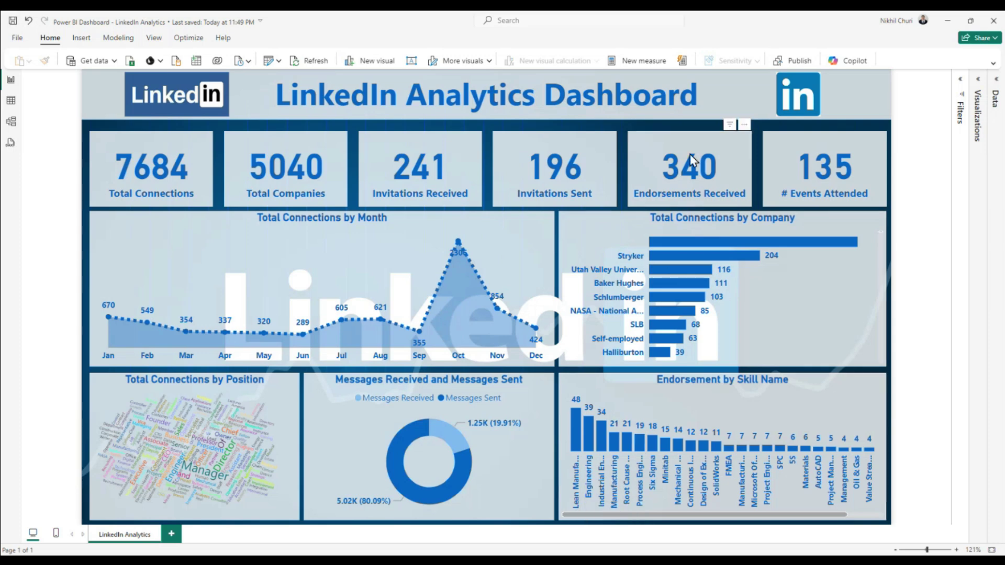
click(576, 426)
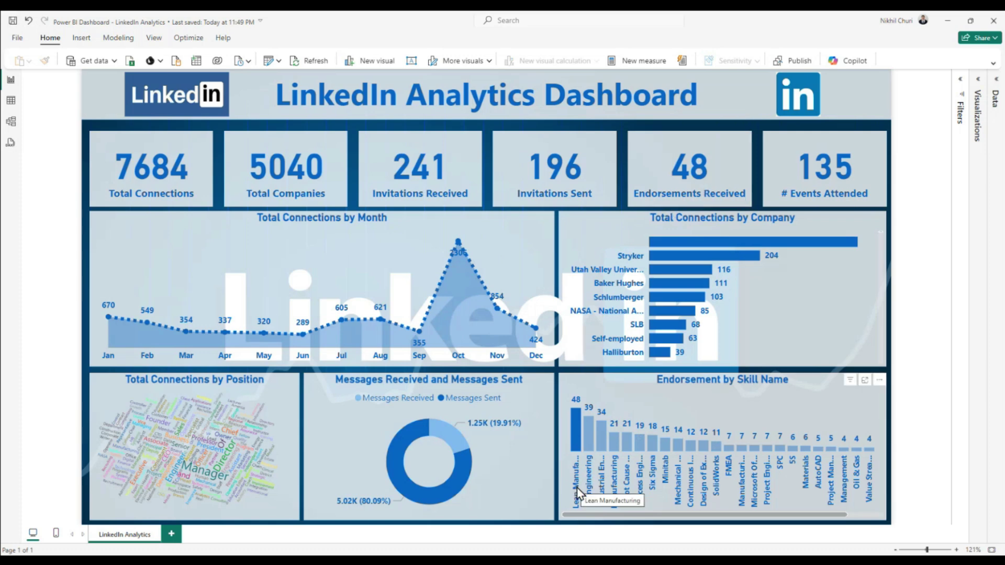
mouse_move(591, 444)
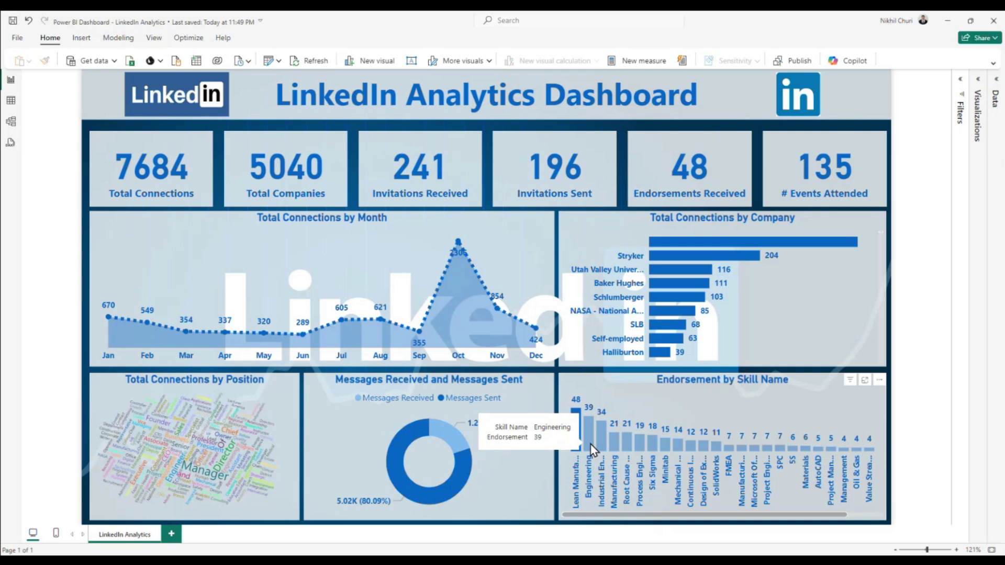
click(590, 438)
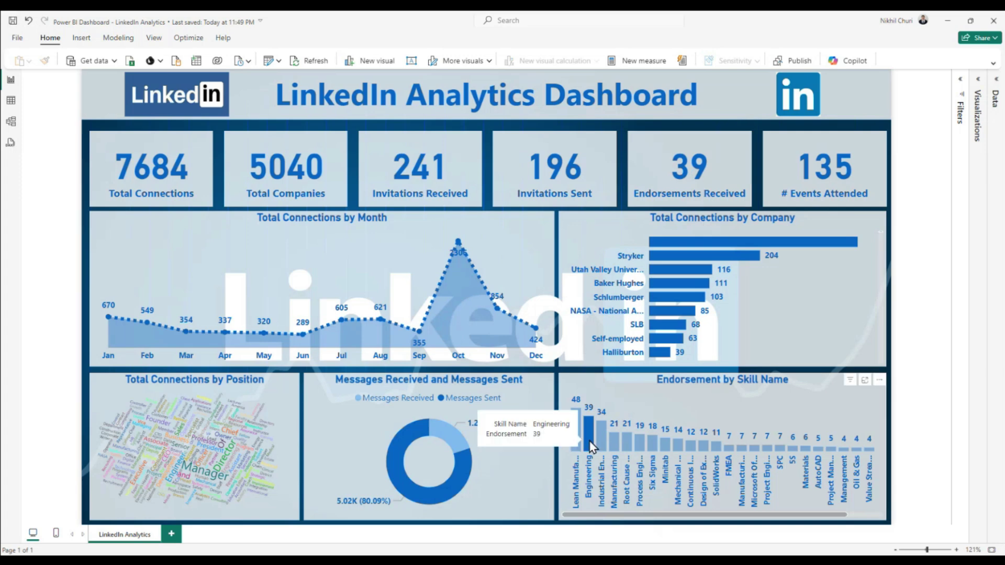
click(605, 443)
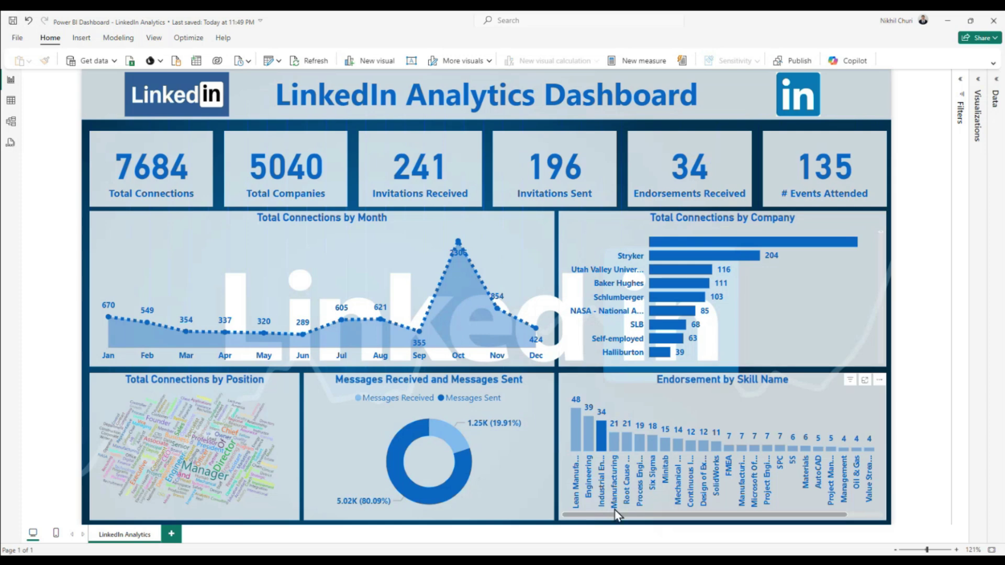
click(623, 440)
click(640, 444)
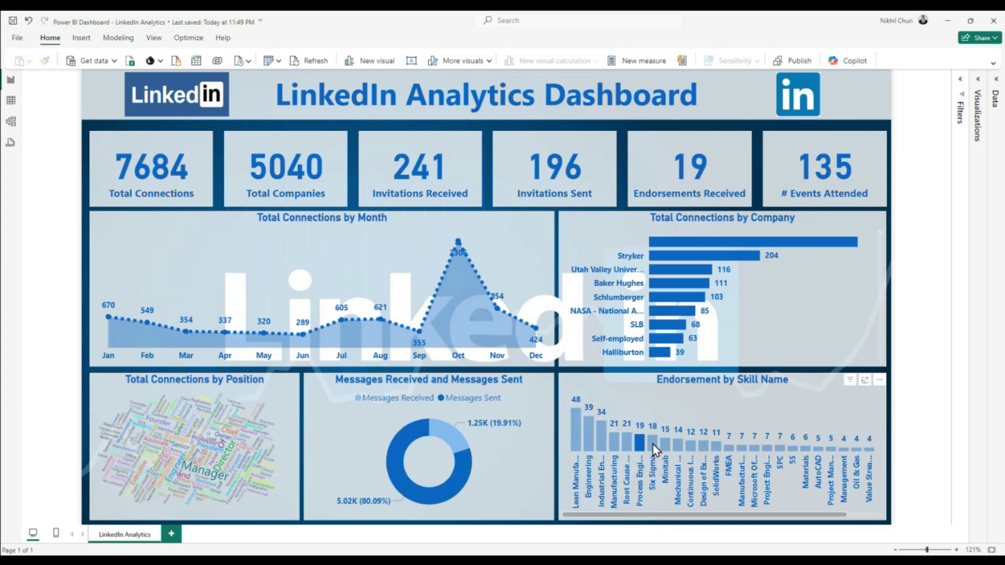
click(653, 444)
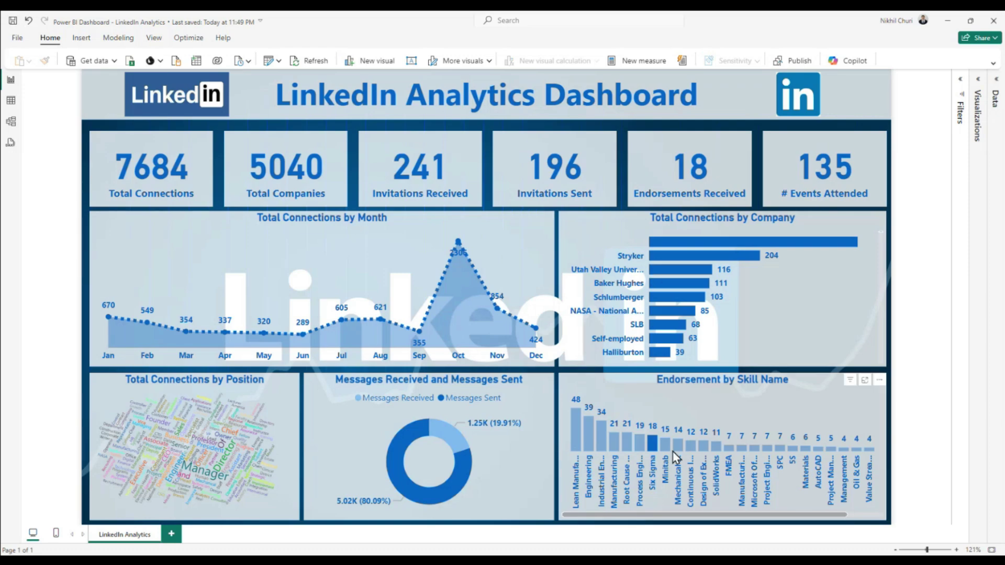
click(652, 448)
Switch back to the ChatGPT answer and review the remaining dashboard components, including Sentiment Analysis and Post Performance
key(alt+Tab)
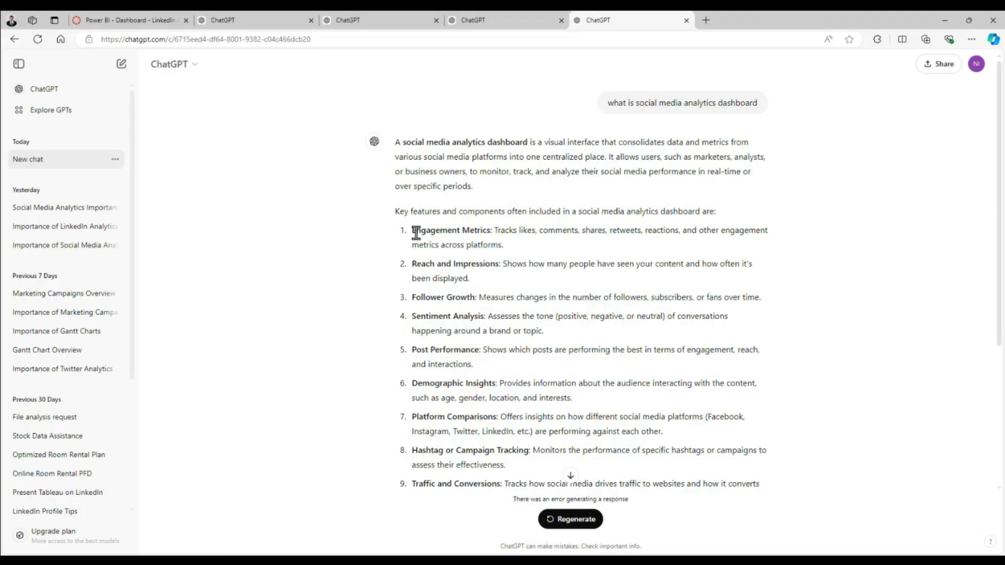
drag(417, 264, 502, 265)
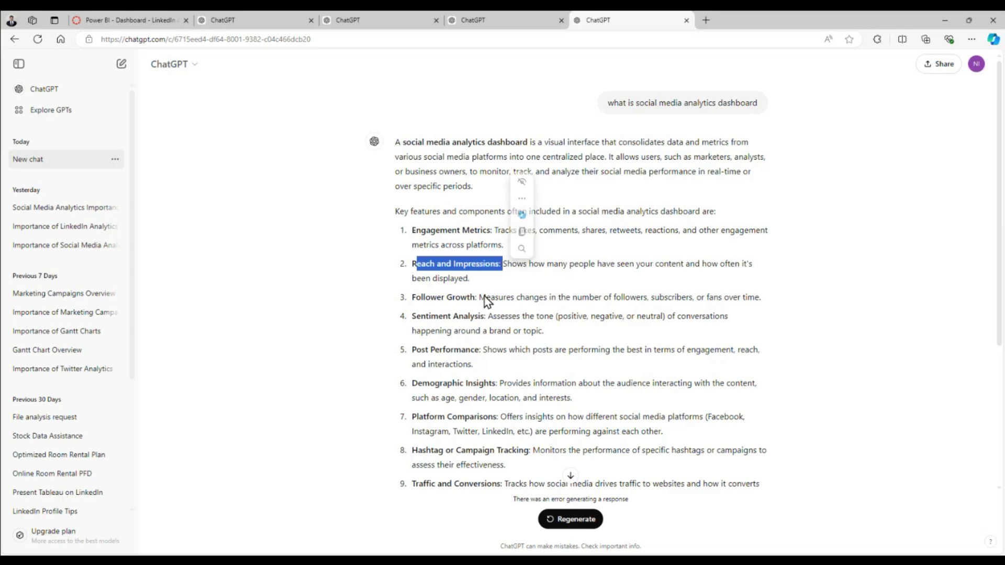
click(439, 298)
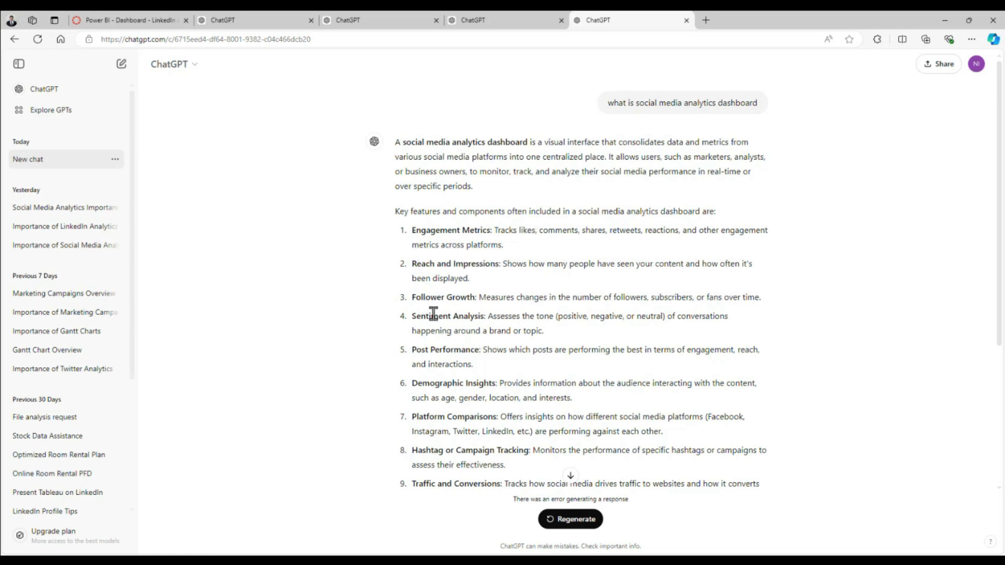
drag(431, 316, 505, 319)
drag(413, 349, 491, 356)
scroll(492, 359, down, 4)
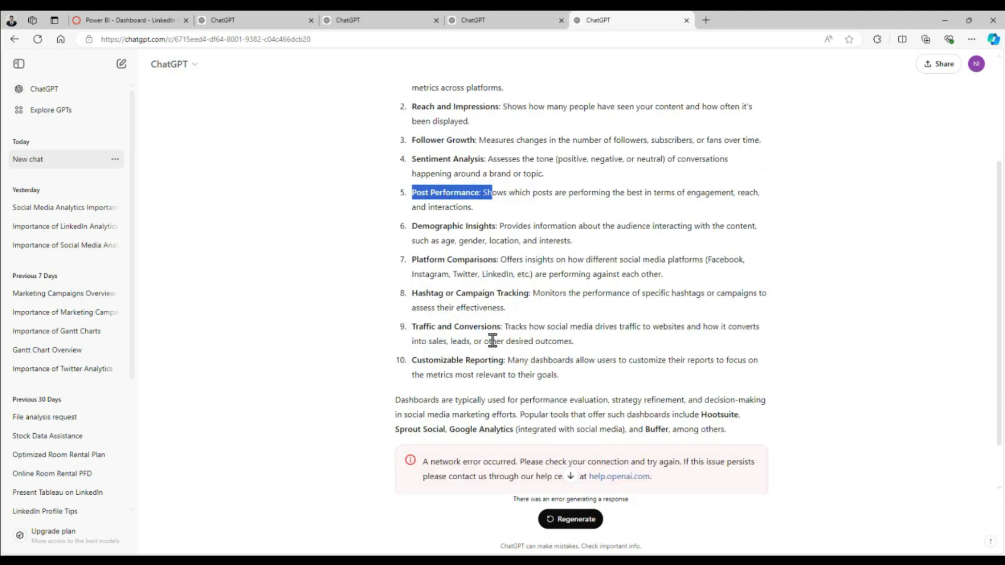
scroll(499, 294, up, 4)
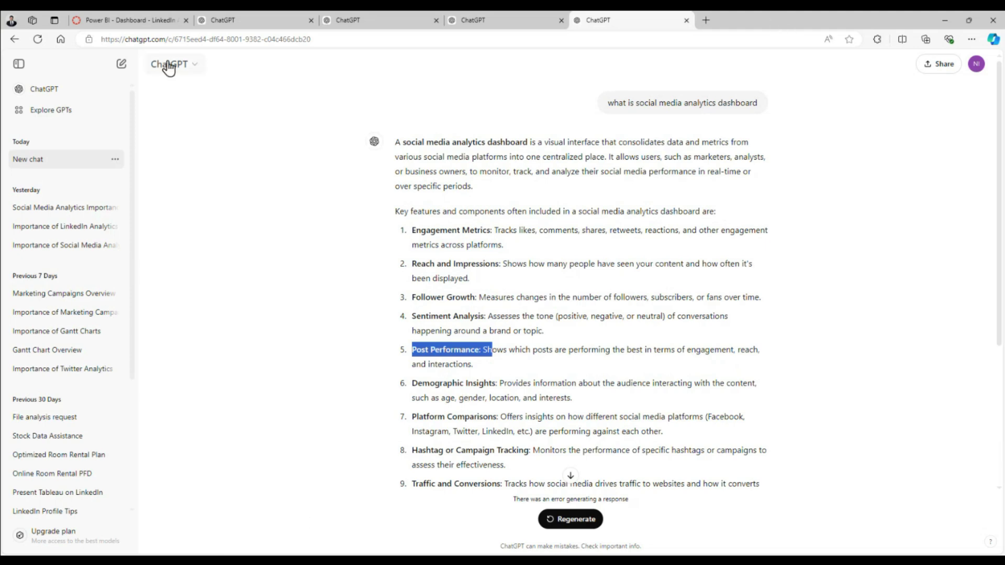
Return to the assignment page and check the second ChatGPT prompt, "importance of social media analytics and insights"
click(130, 22)
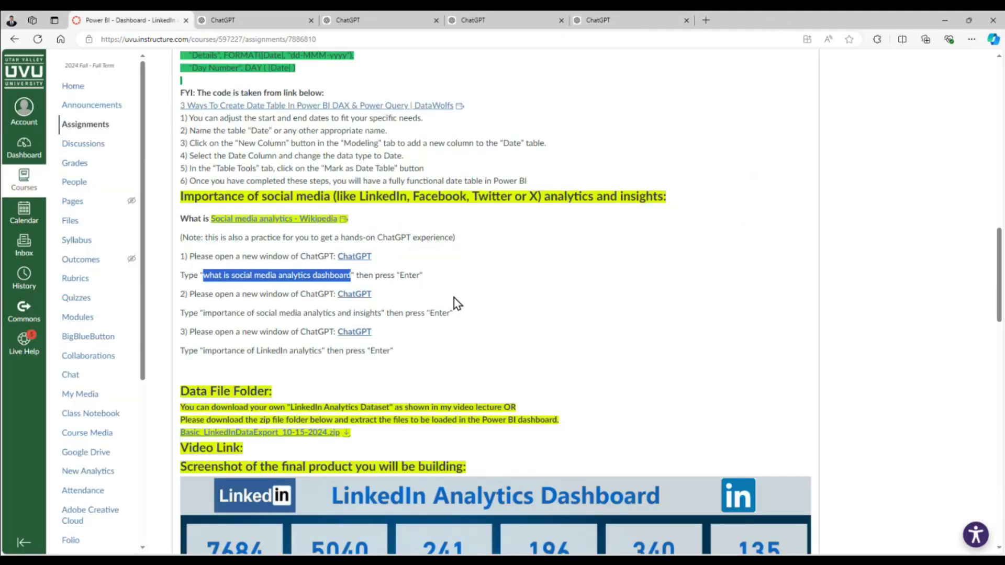
click(268, 309)
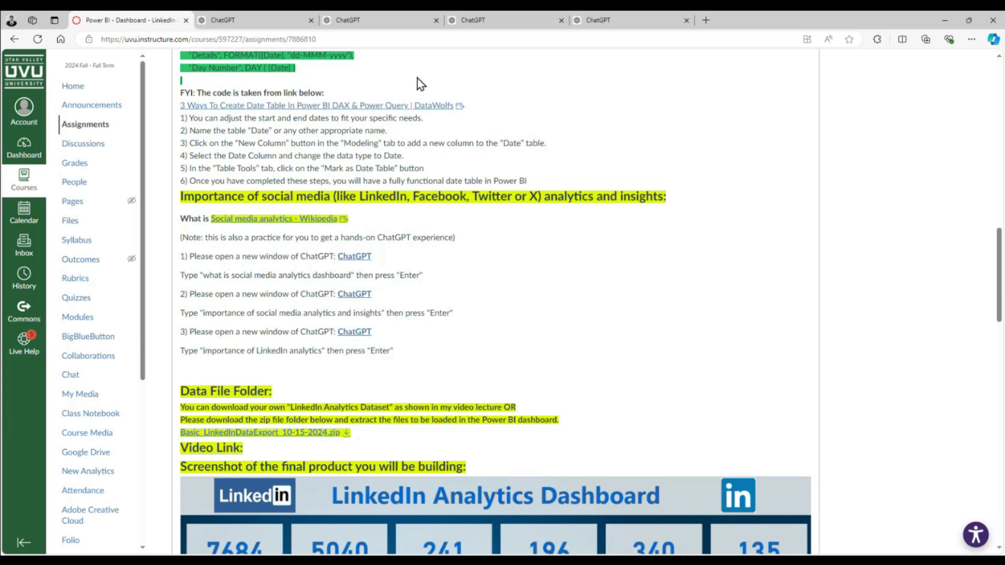
Open the ChatGPT answer on the importance of LinkedIn analytics and read its introduction
double_click(787, 22)
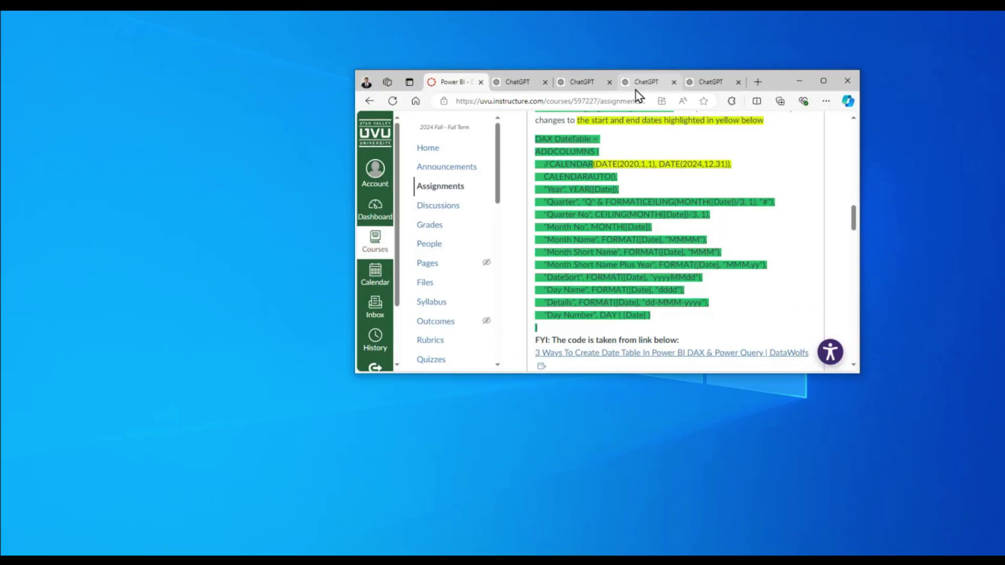
click(636, 87)
click(825, 83)
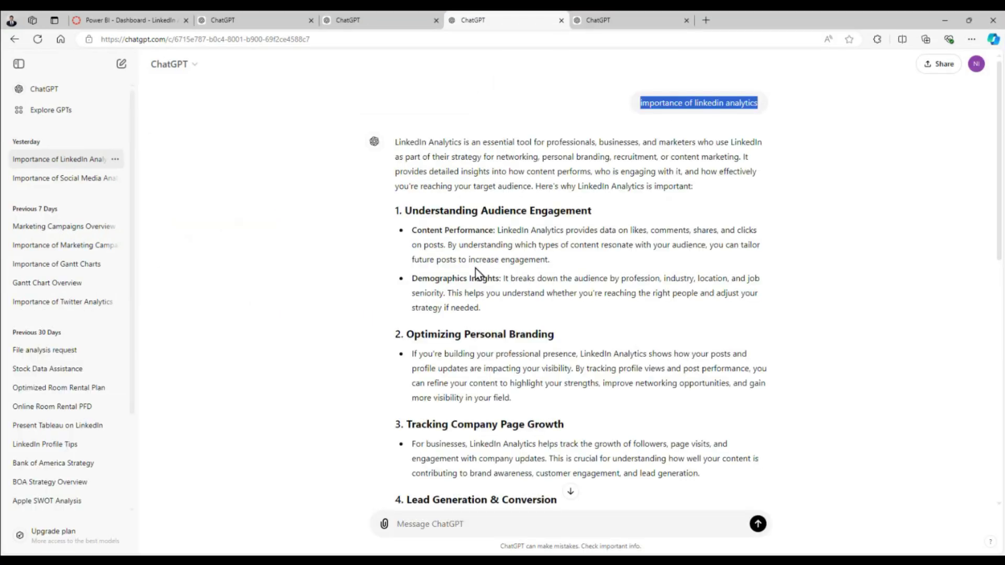
click(668, 181)
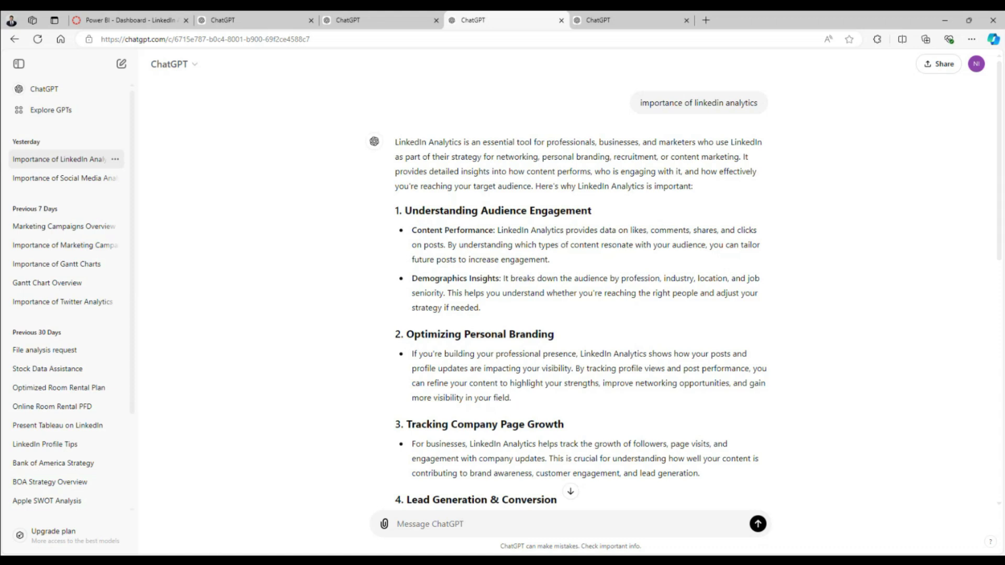
Switch to the LinkedIn Analytics dashboard in Power BI and compare Messages Received with Messages Sent in the donut chart
key(alt+Tab)
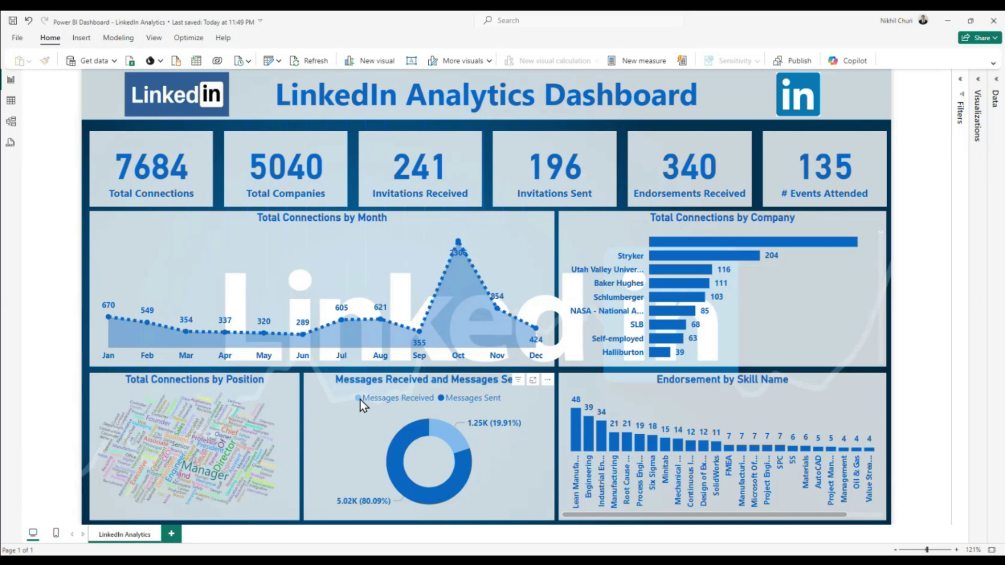
click(447, 439)
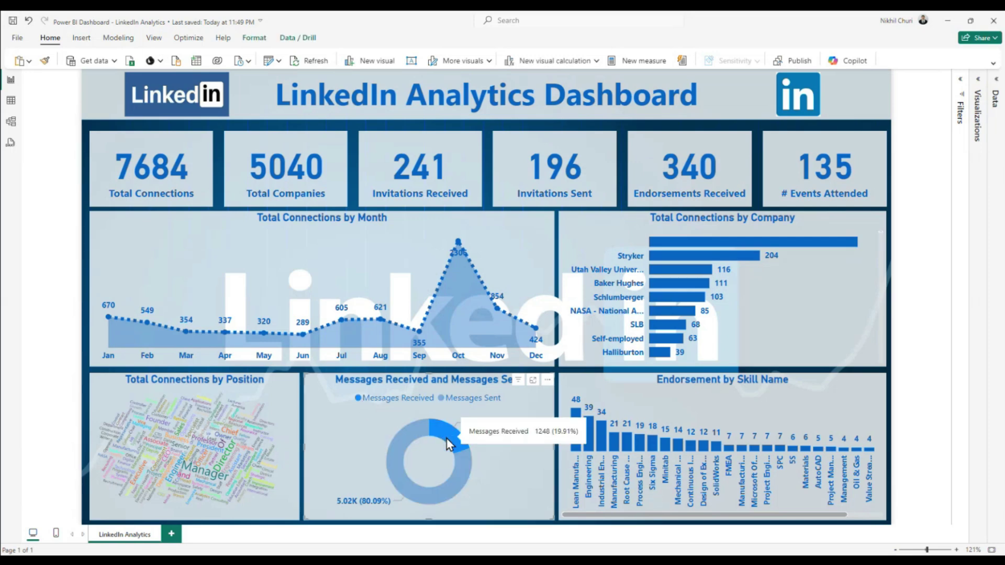
click(465, 400)
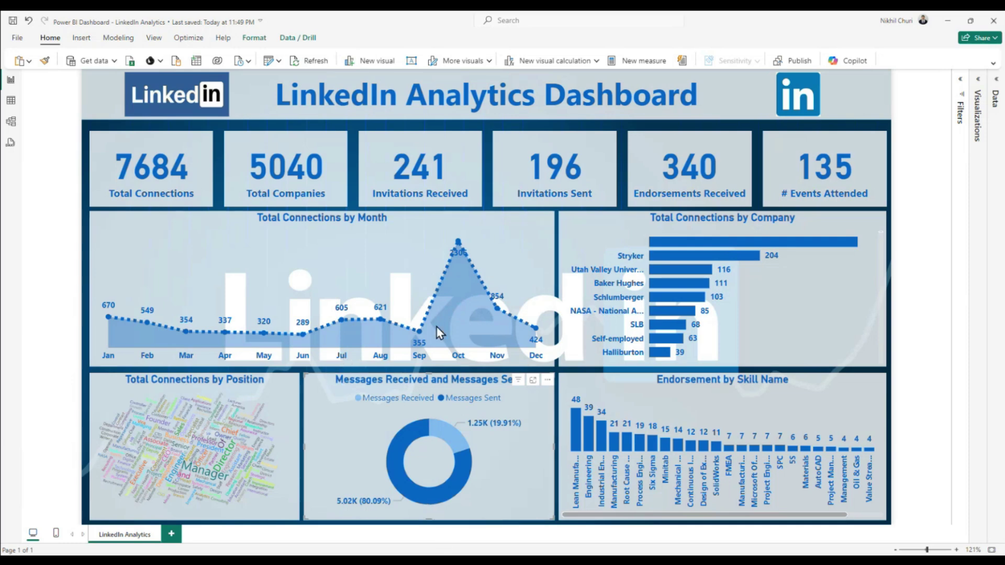
mouse_move(402, 330)
mouse_move(412, 412)
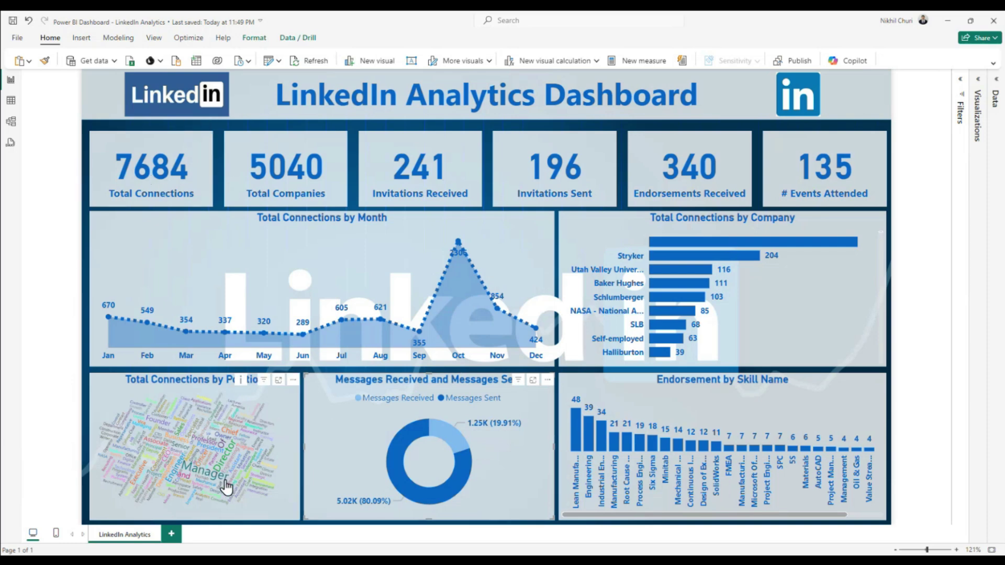
Cross-filter the dashboard by the Manager position, clear that filter, and inspect other titles in the position word cloud, such as President and Officer
mouse_move(191, 473)
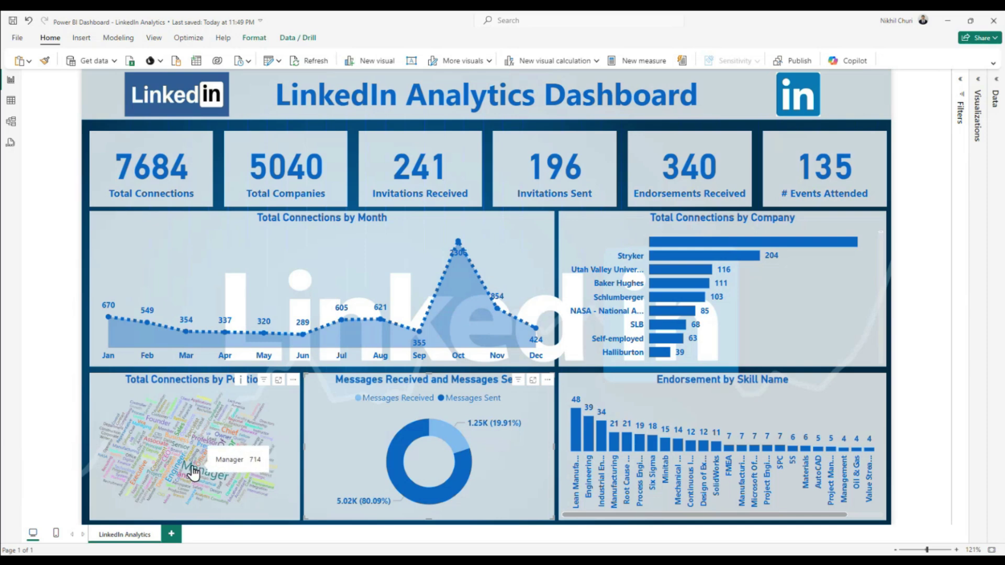
mouse_move(255, 486)
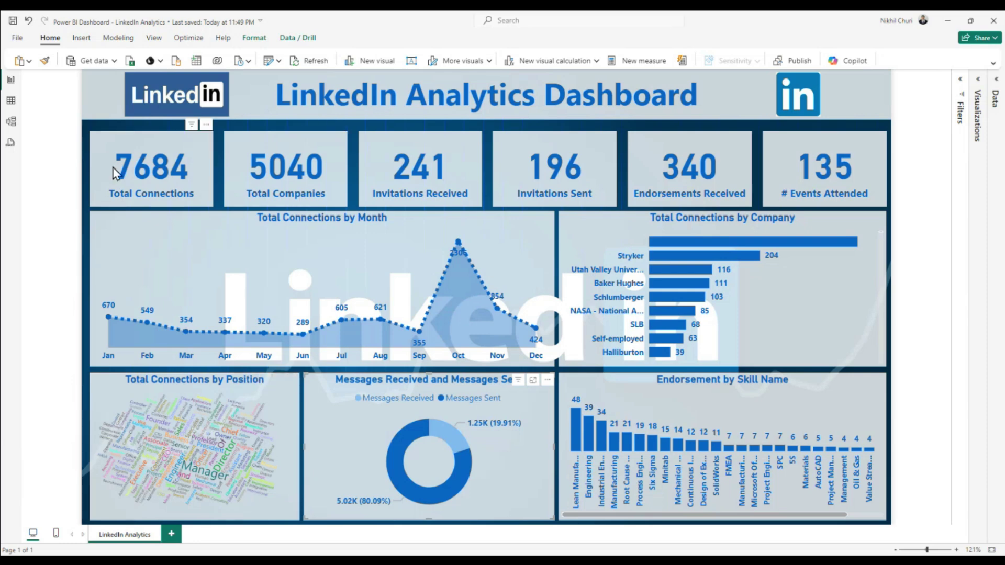
click(209, 477)
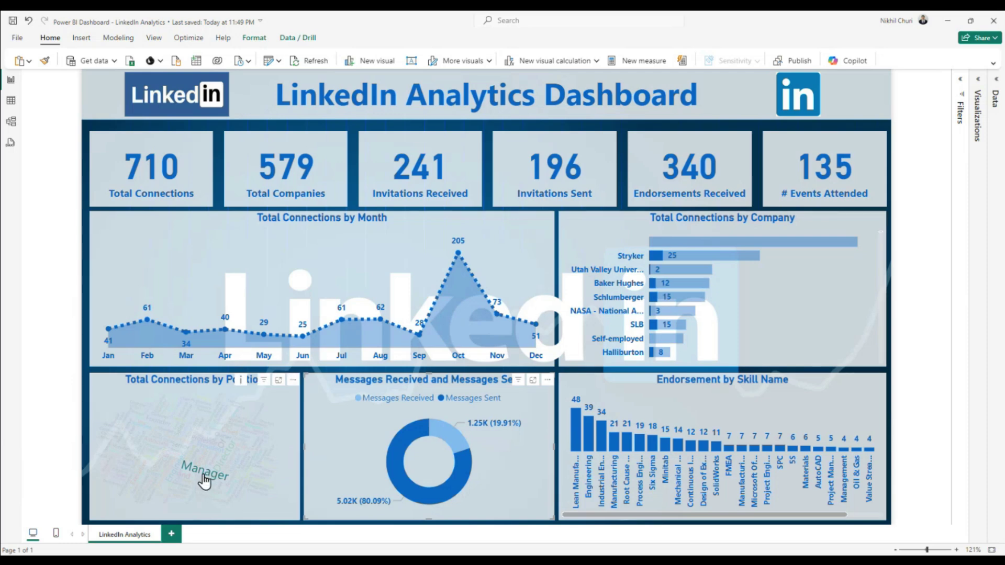
click(204, 479)
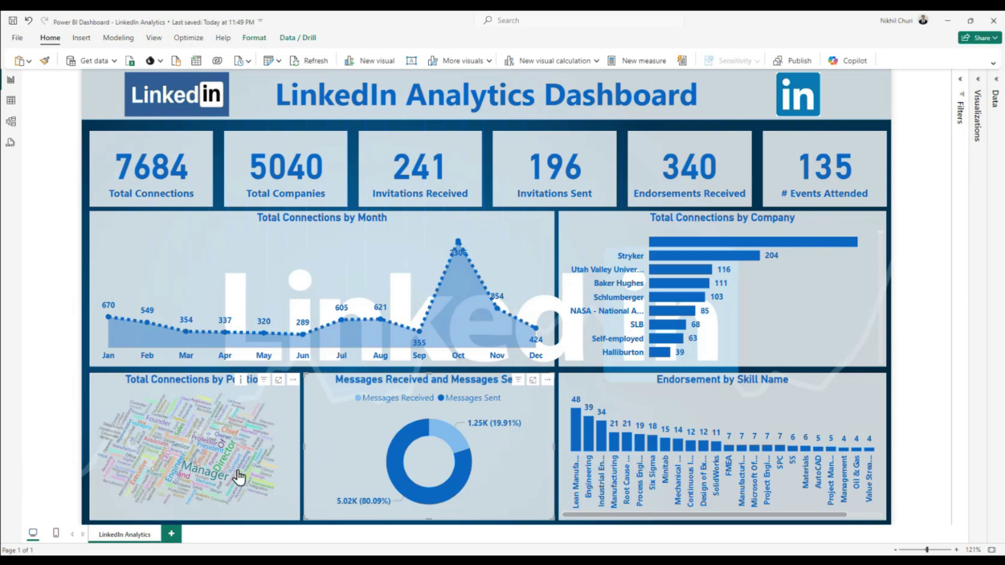
mouse_move(221, 466)
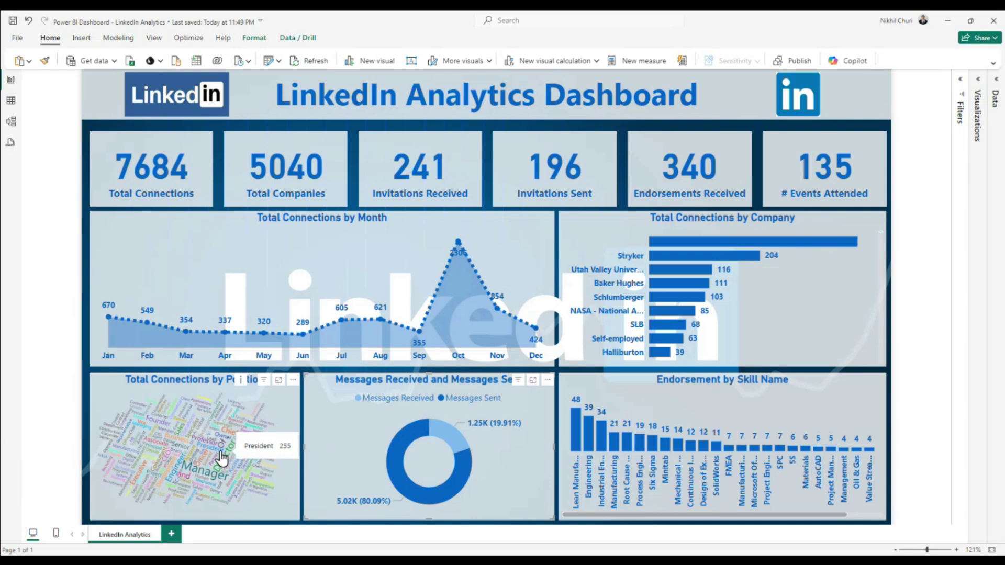
mouse_move(222, 449)
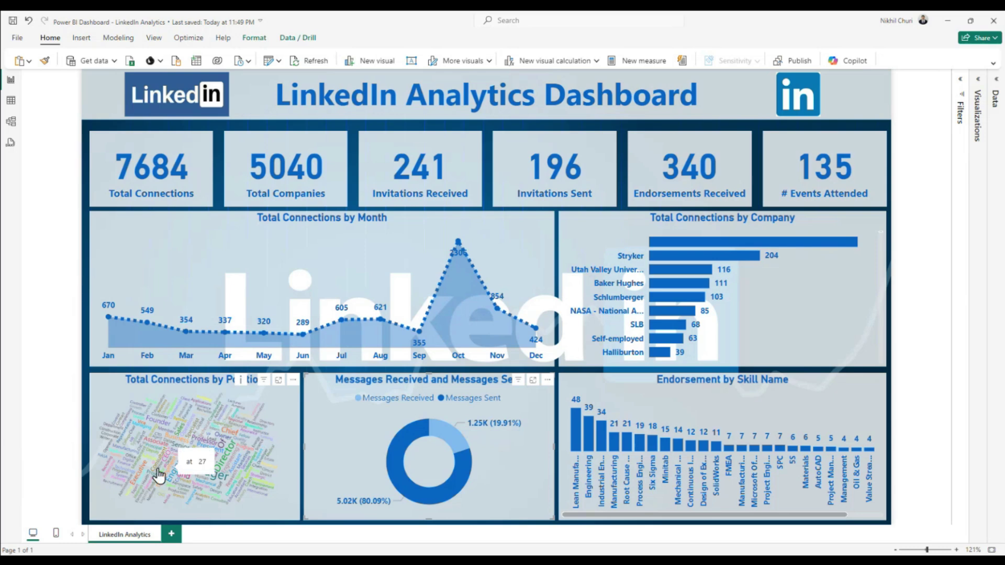
mouse_move(172, 466)
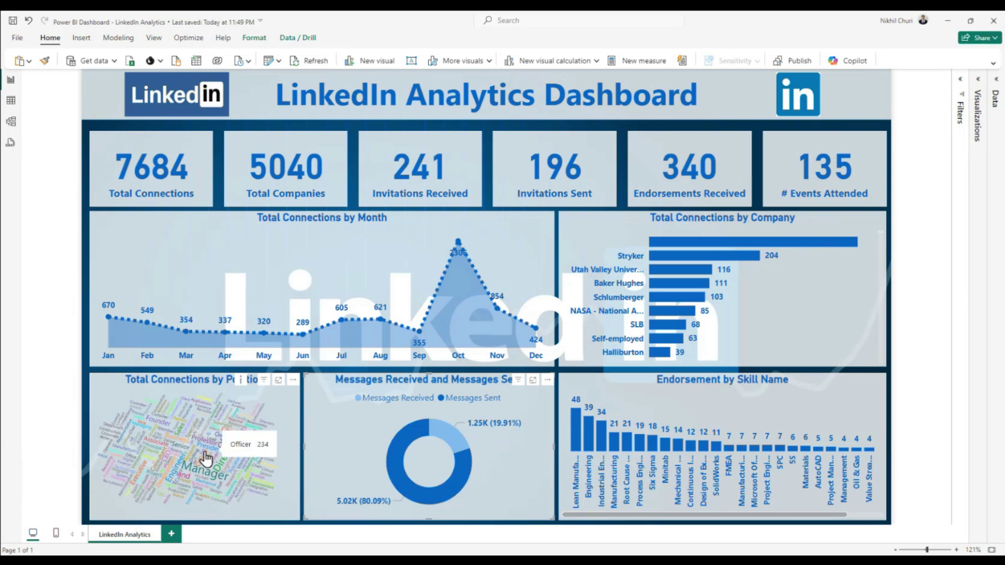
mouse_move(164, 429)
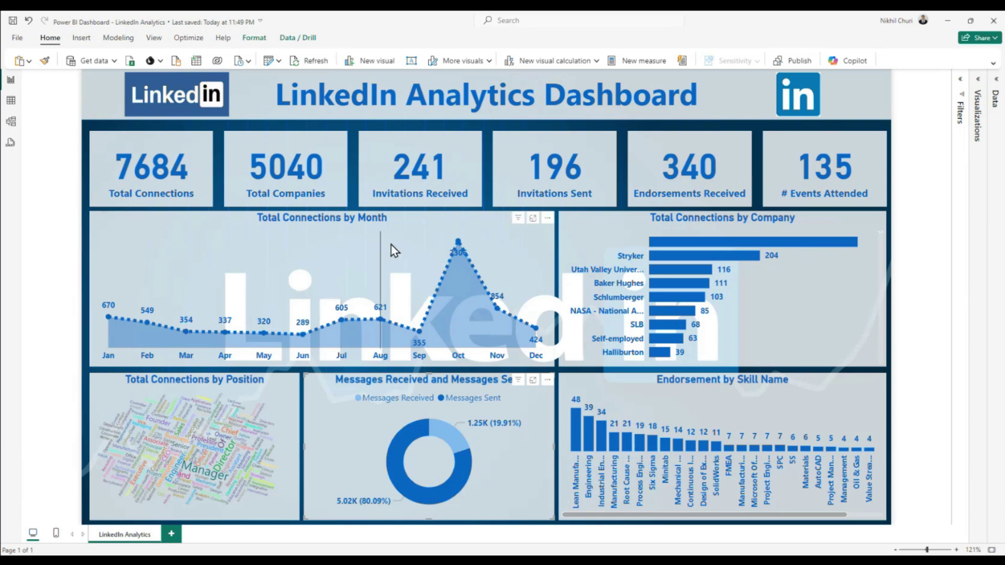
Look at the Date table's DAX definition and data, and return to the report
click(11, 100)
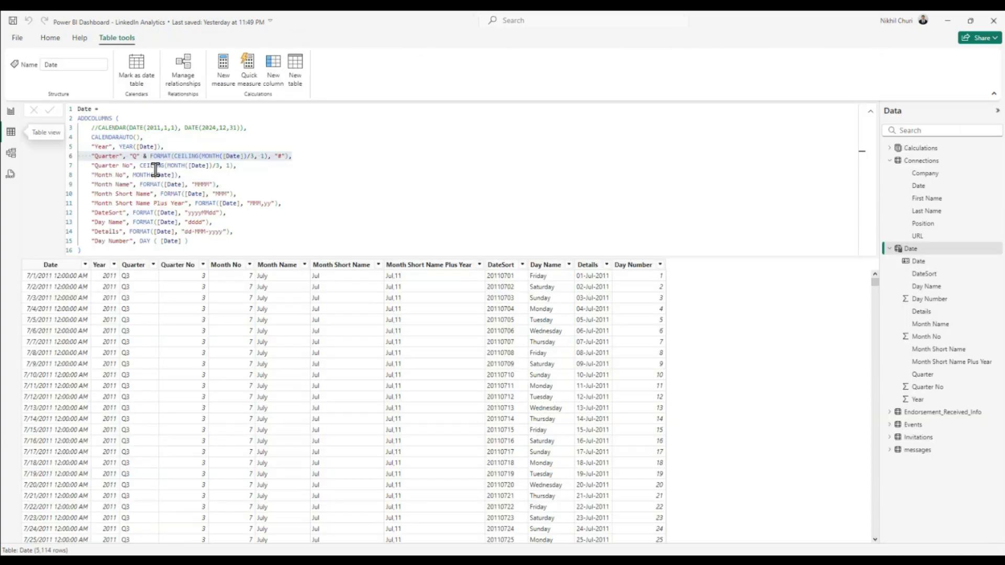
click(11, 111)
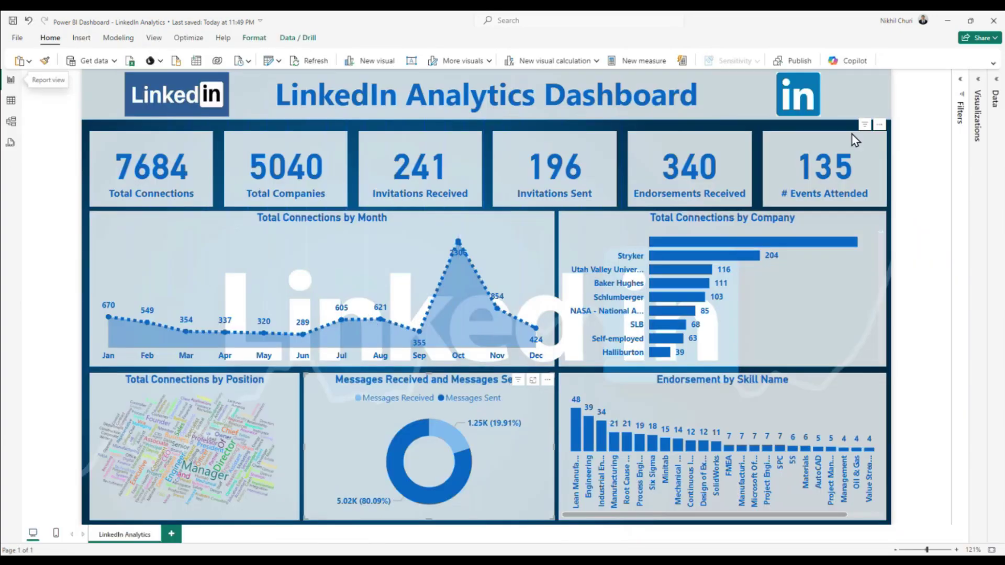
Switch back to the ChatGPT answer and read Content Performance, Demographics Insights and Optimizing Personal Branding
click(947, 20)
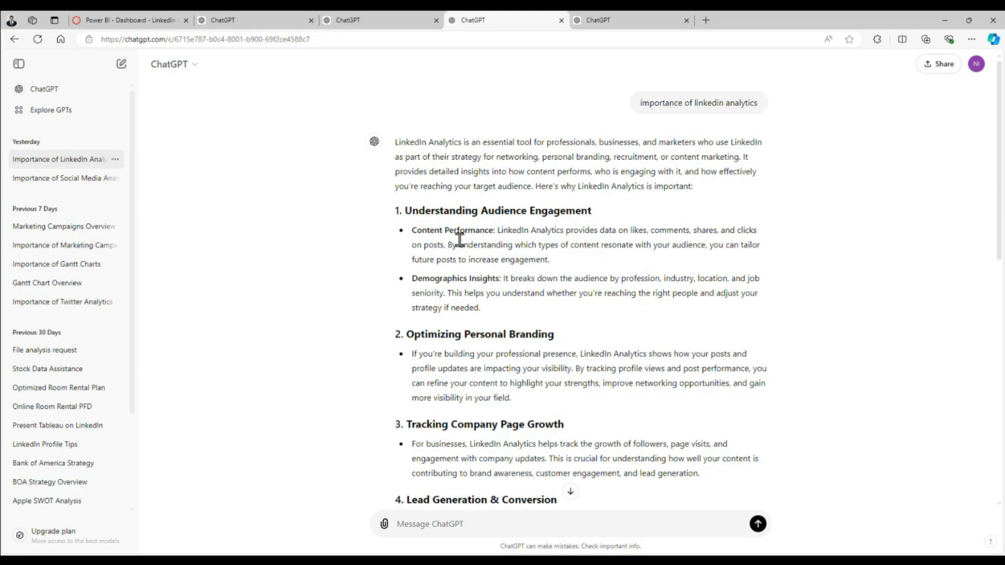
drag(436, 230, 490, 230)
drag(439, 278, 487, 279)
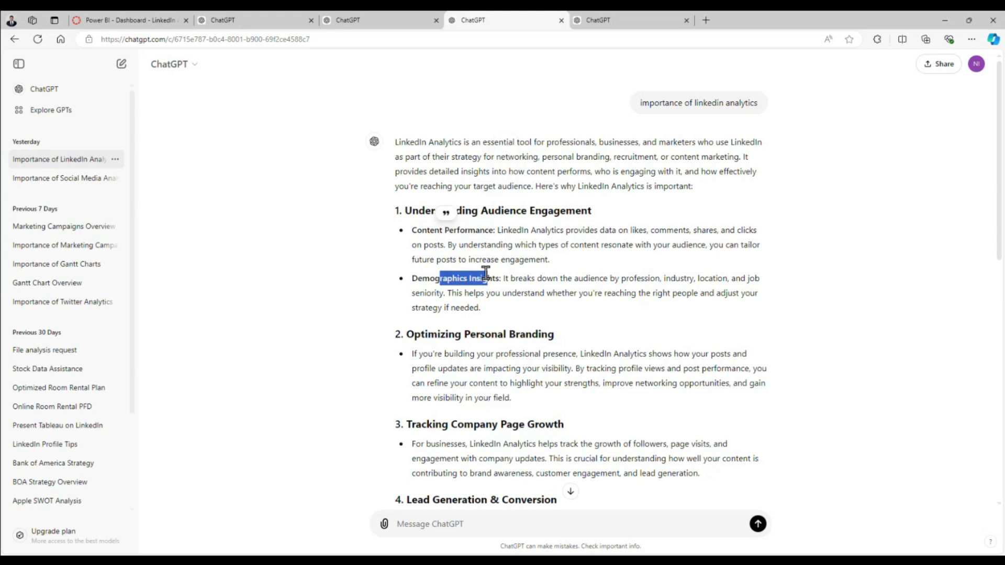
drag(422, 335, 532, 335)
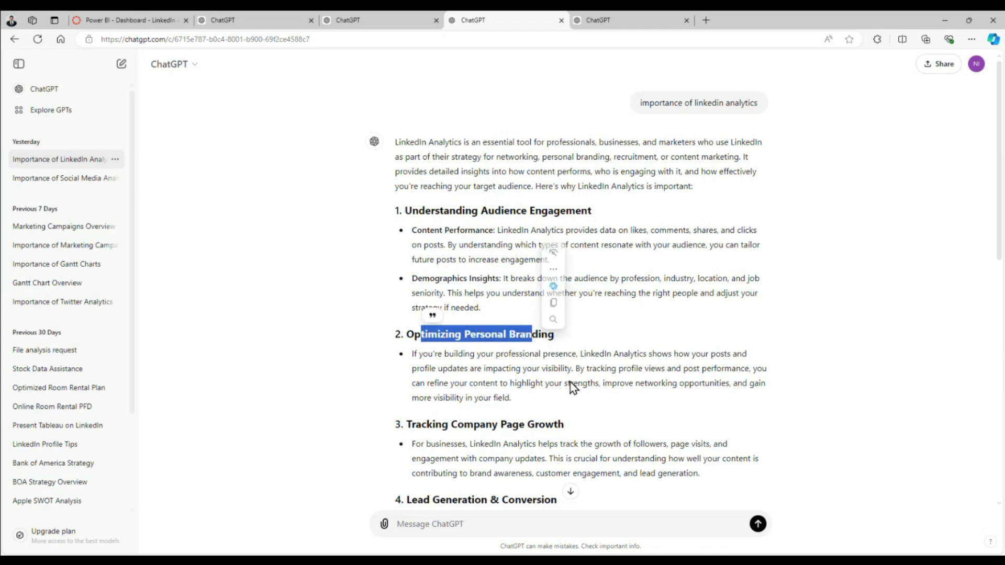
scroll(575, 387, down, 2)
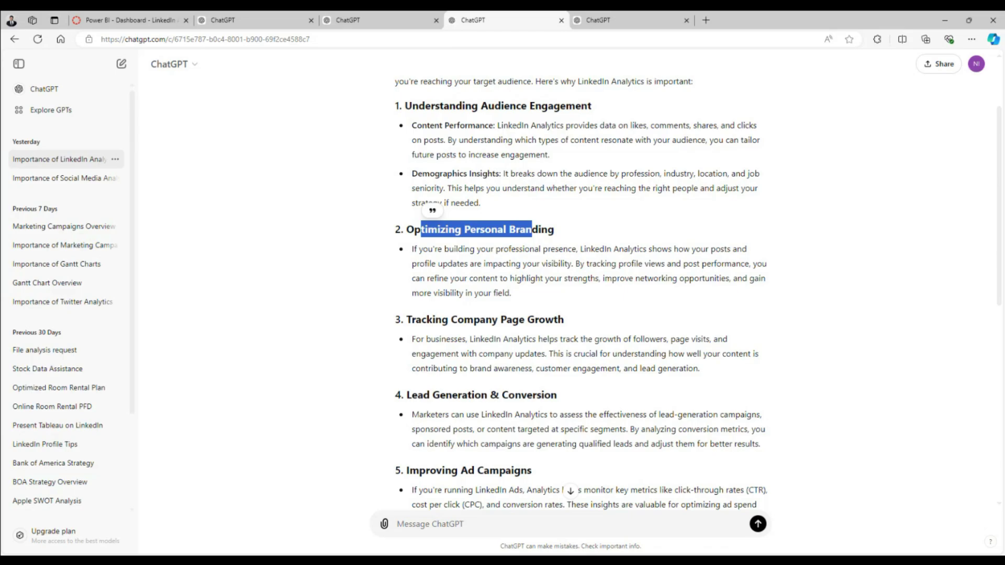
Check the Power BI dashboard again, and return to the ChatGPT answer to read Tracking Company Page Growth
key(alt+Tab)
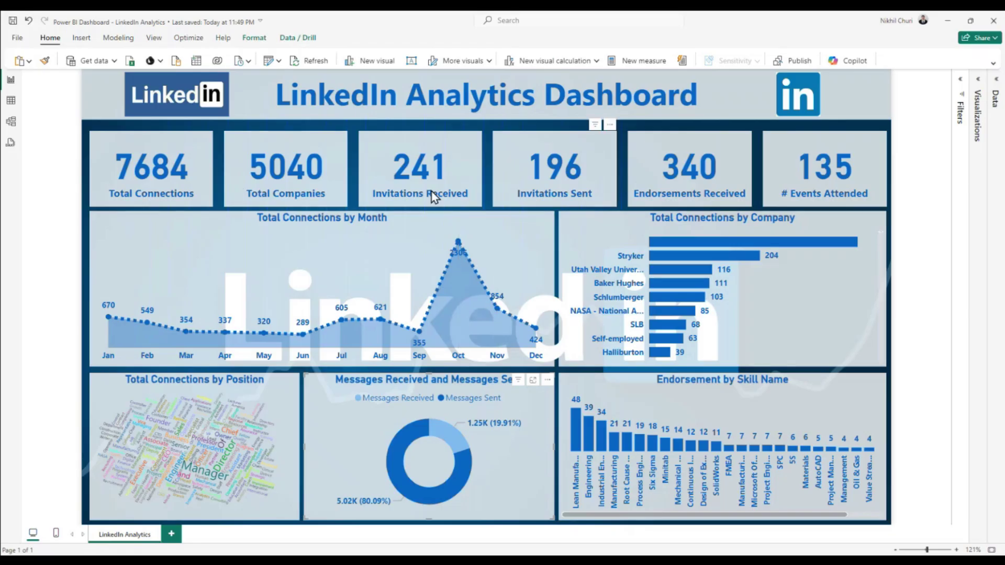
mouse_move(146, 260)
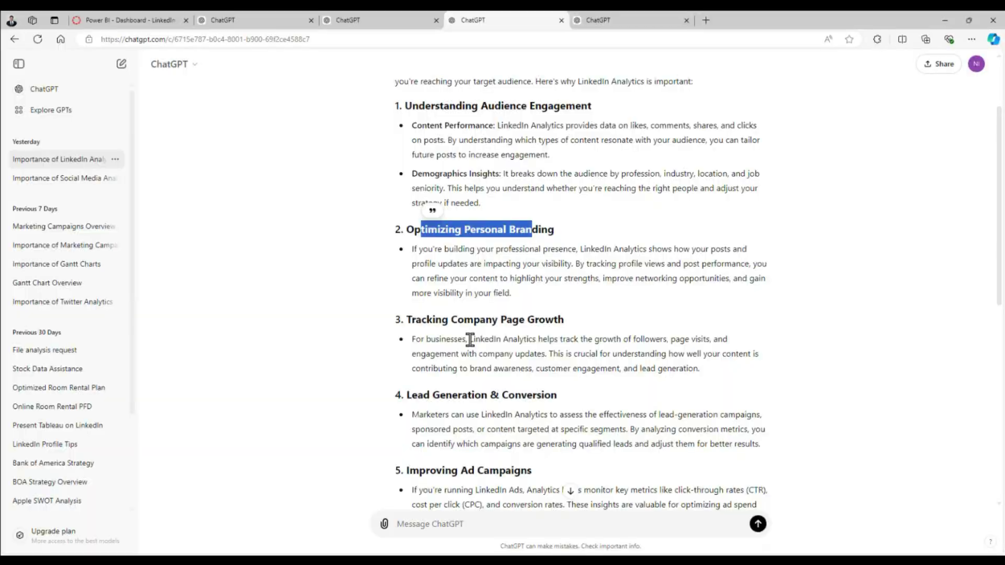
drag(433, 321, 500, 320)
click(492, 319)
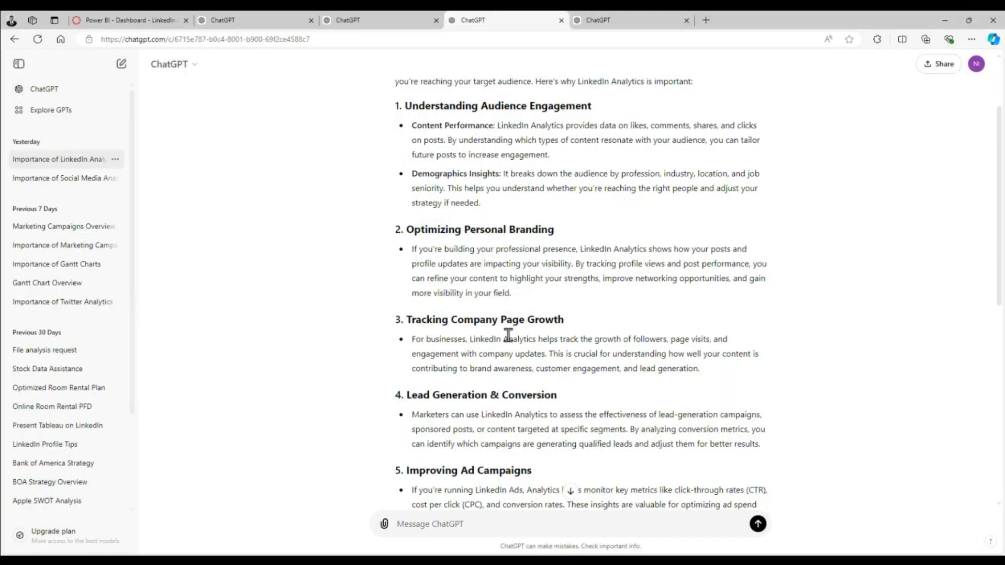
Read the rest of the LinkedIn analytics answer, from Lead Generation & Conversion through Employee Advocacy Tracking to the closing summary
scroll(508, 335, down, 2)
drag(419, 290, 576, 301)
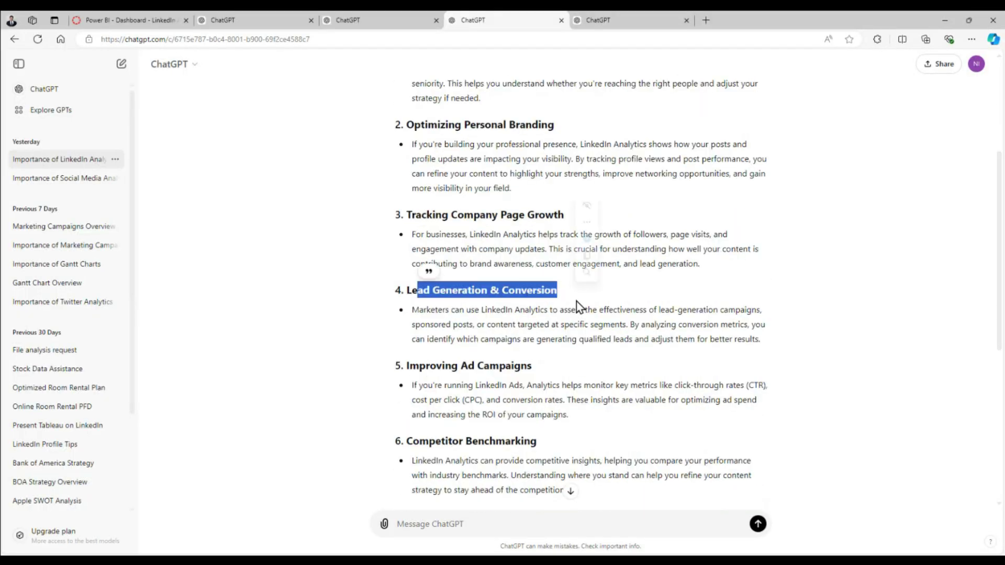
click(523, 363)
scroll(521, 377, down, 1)
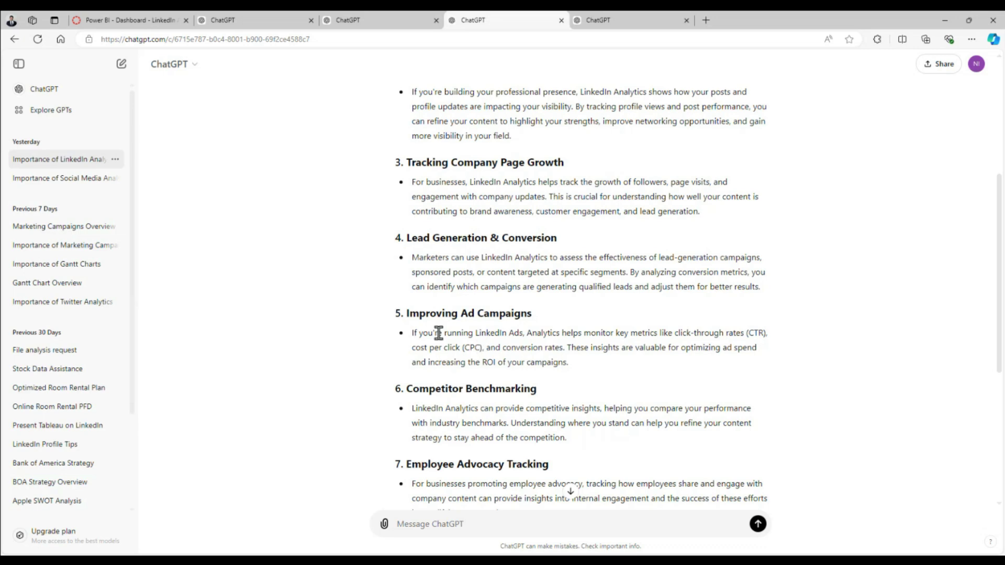
drag(462, 314, 545, 317)
click(573, 332)
scroll(508, 344, down, 1)
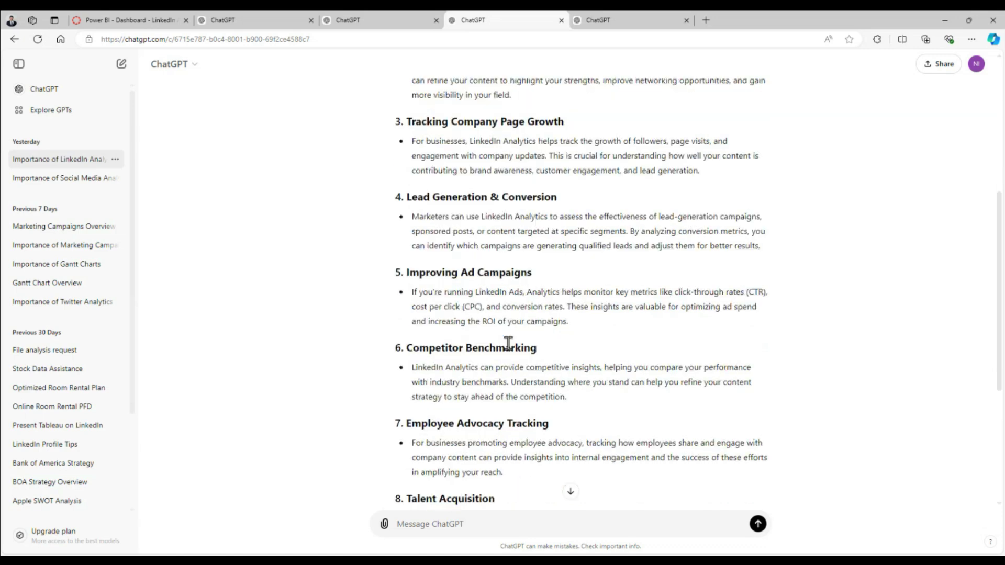
drag(452, 337, 536, 337)
drag(428, 411, 548, 412)
scroll(511, 398, down, 5)
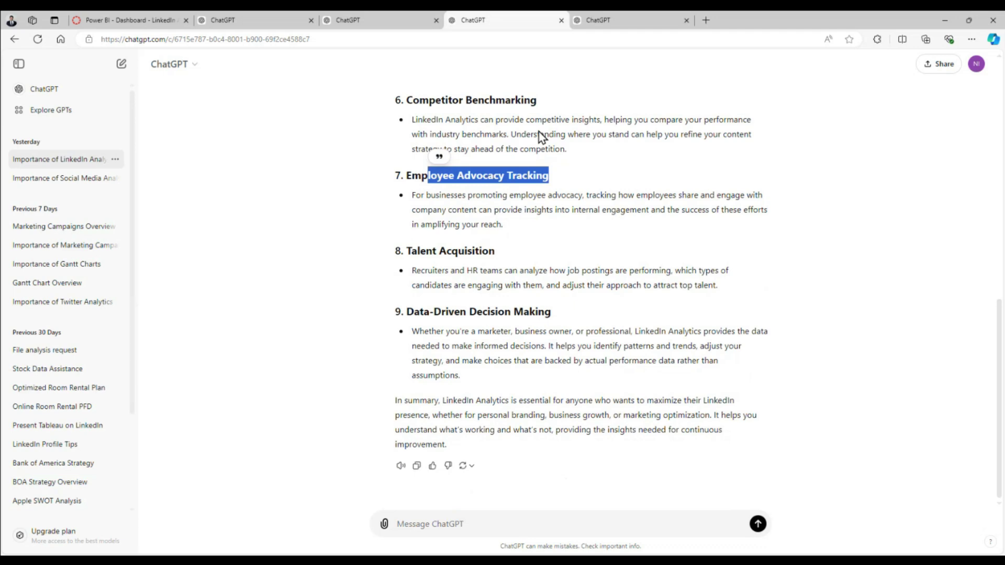
Check the prompts on the assignment page, and skim the ChatGPT answer to "importance of social media analytics and insights"
click(126, 21)
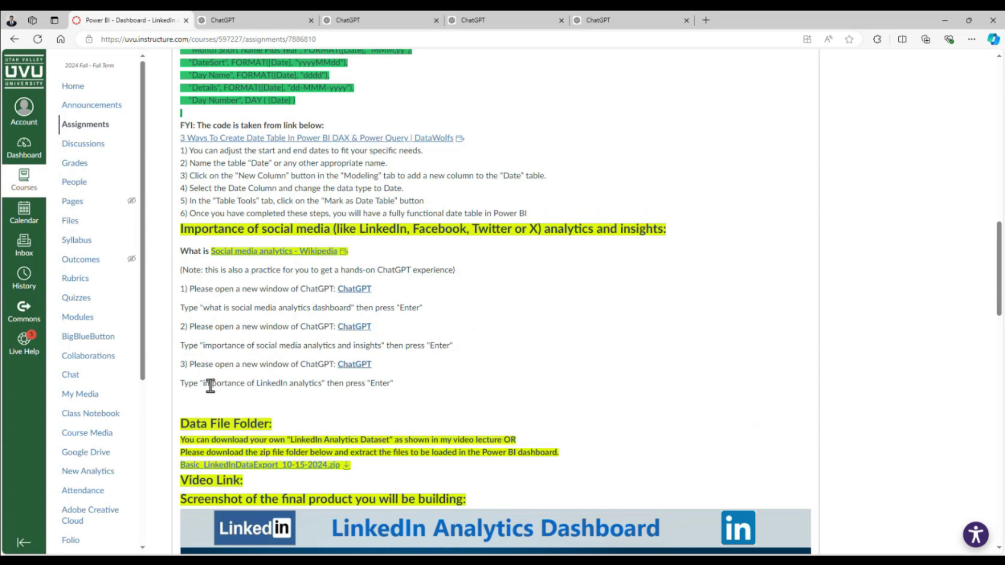
click(366, 22)
click(766, 203)
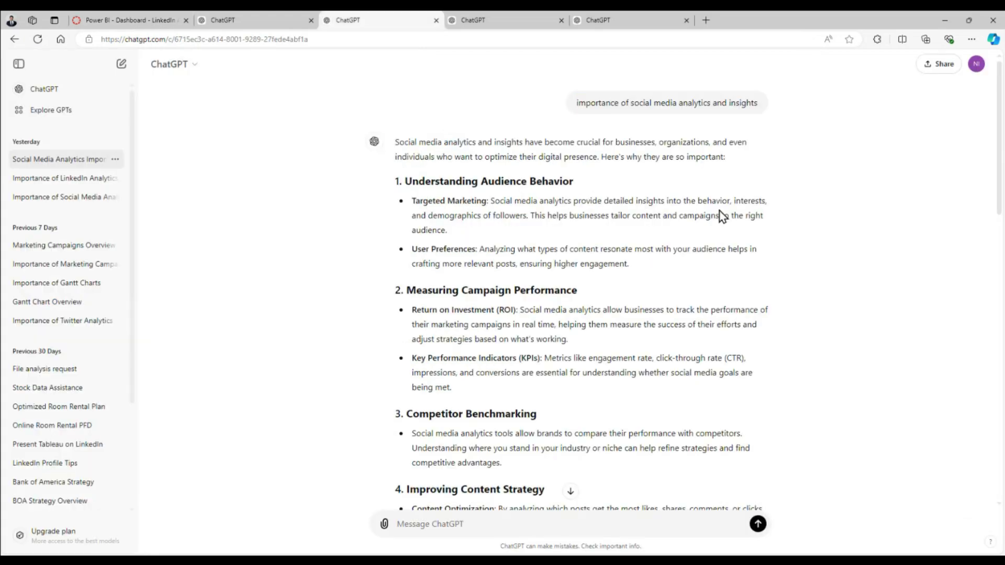
scroll(721, 214, down, 12)
scroll(721, 215, up, 15)
scroll(496, 304, down, 1)
scroll(462, 296, down, 8)
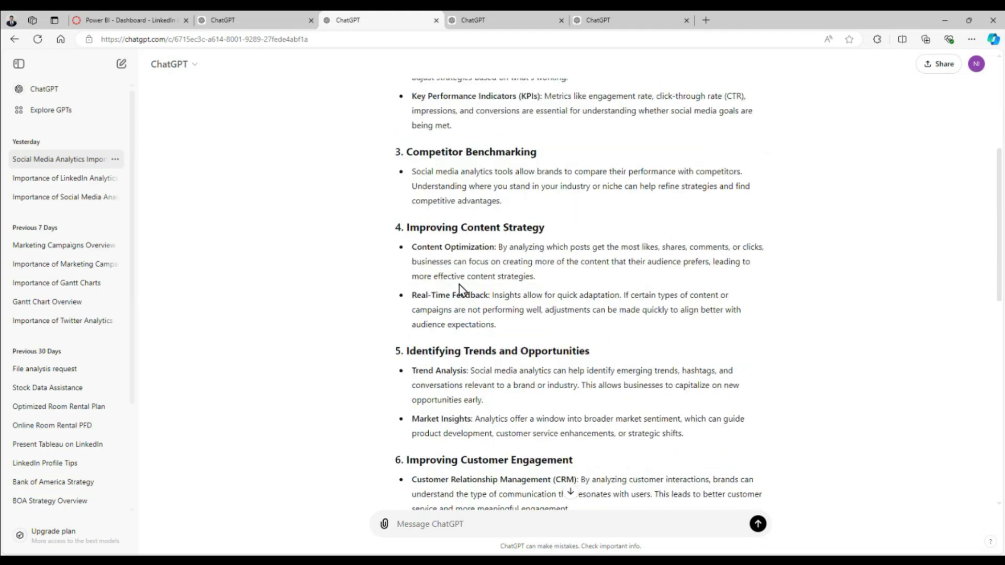
Revisit the open ChatGPT answers, and review the assignment page's Data File Folder section and final product screenshot
click(120, 20)
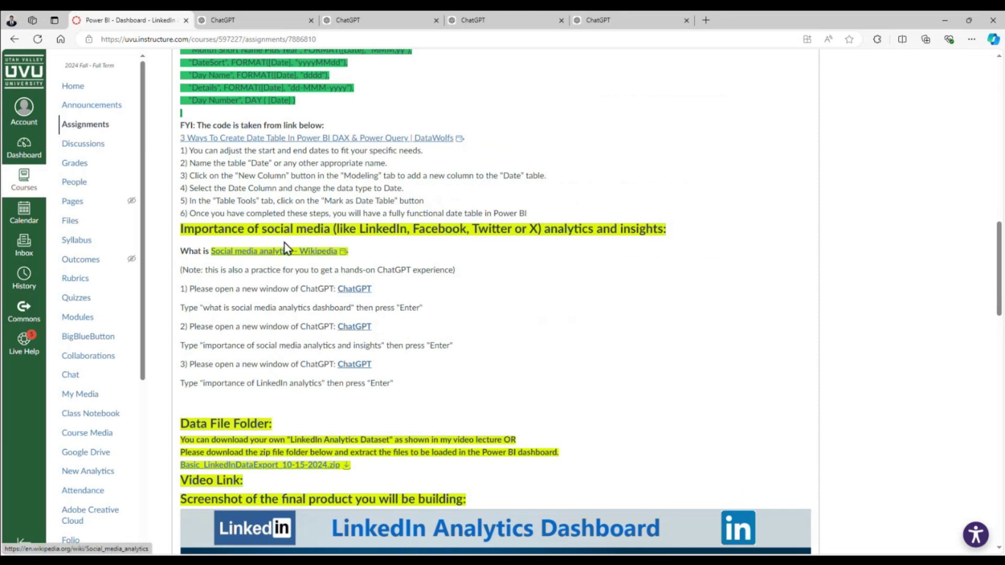
click(632, 22)
click(368, 21)
click(136, 20)
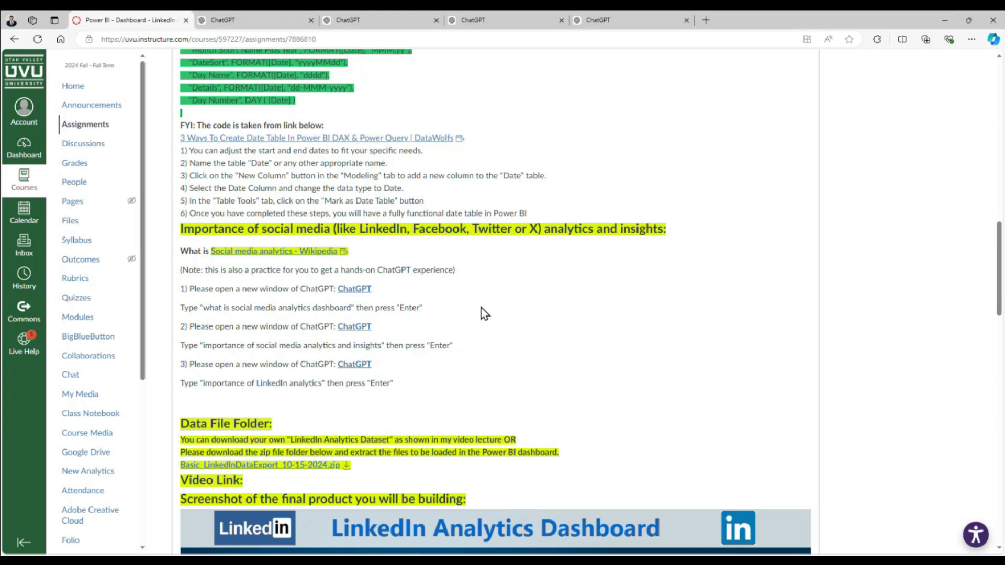
scroll(511, 338, down, 1)
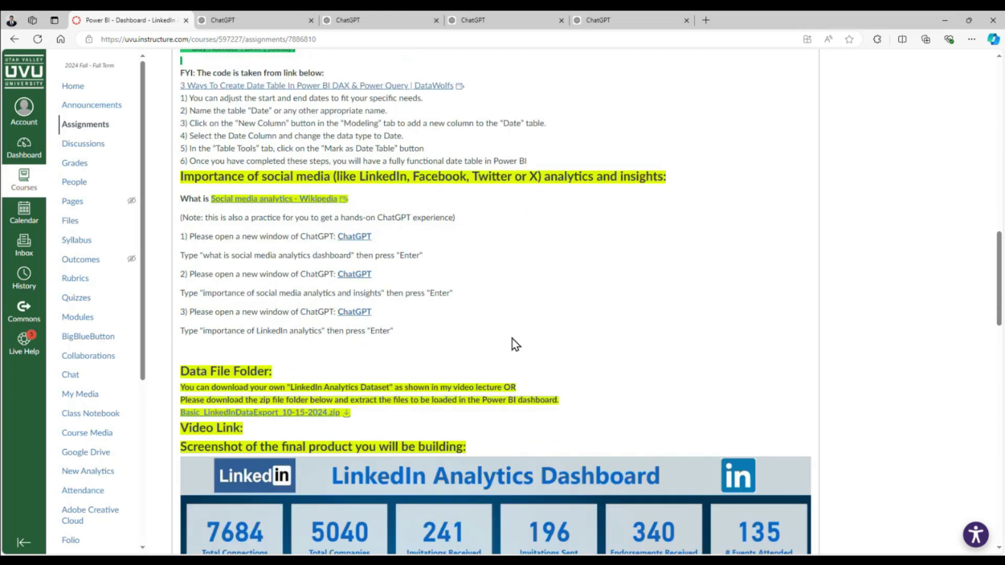
scroll(513, 338, down, 3)
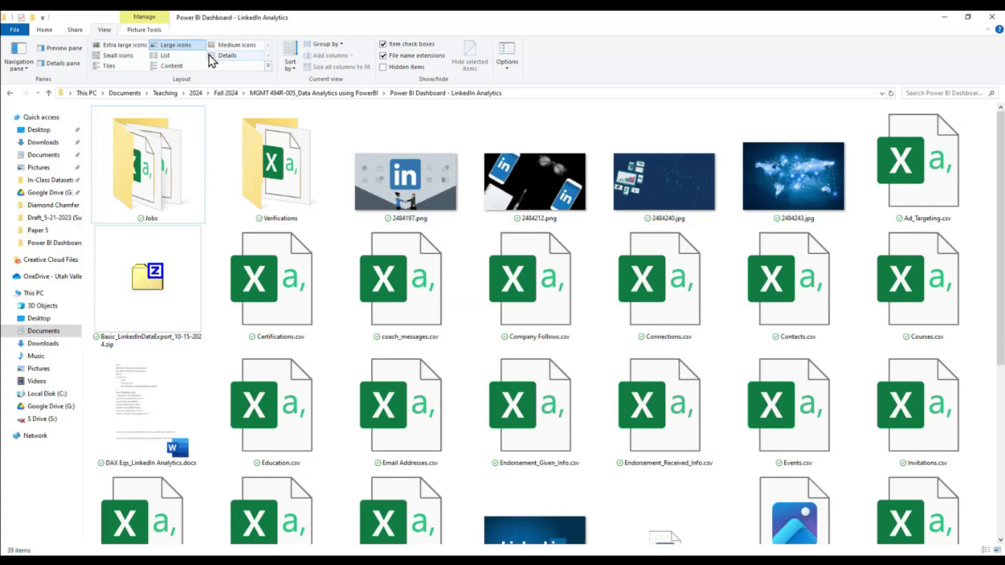
Show the dashboard folder's files as a detailed list, and open Basic_LinkedInDataExport_10-15-2024.zip in a maximized window
click(224, 56)
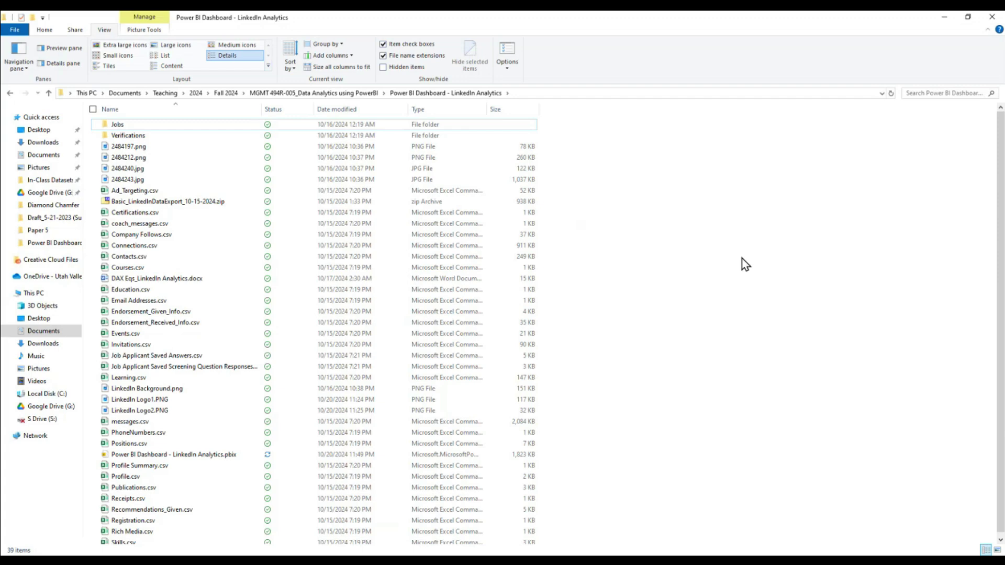
scroll(823, 282, down, 1)
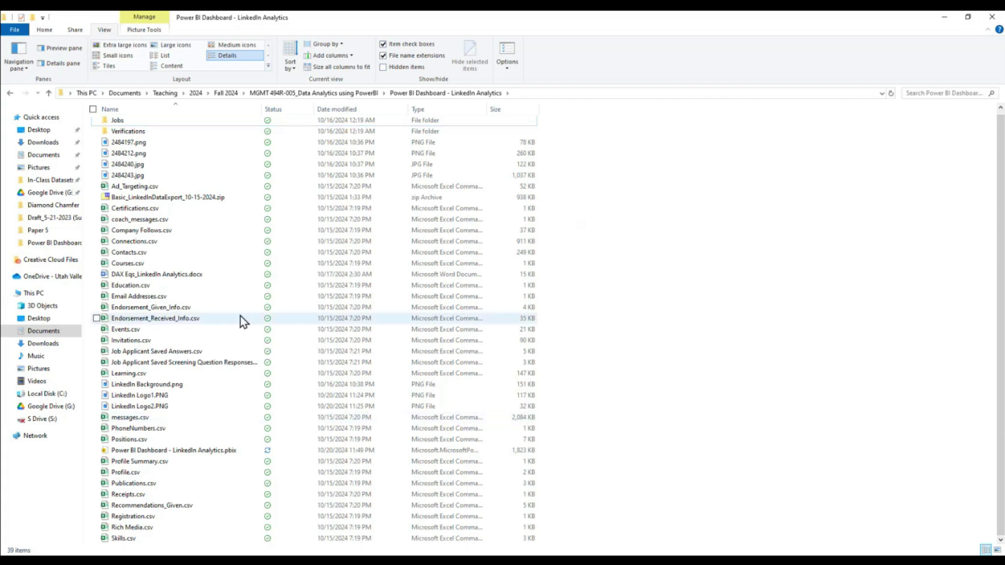
scroll(189, 241, up, 1)
mouse_move(183, 204)
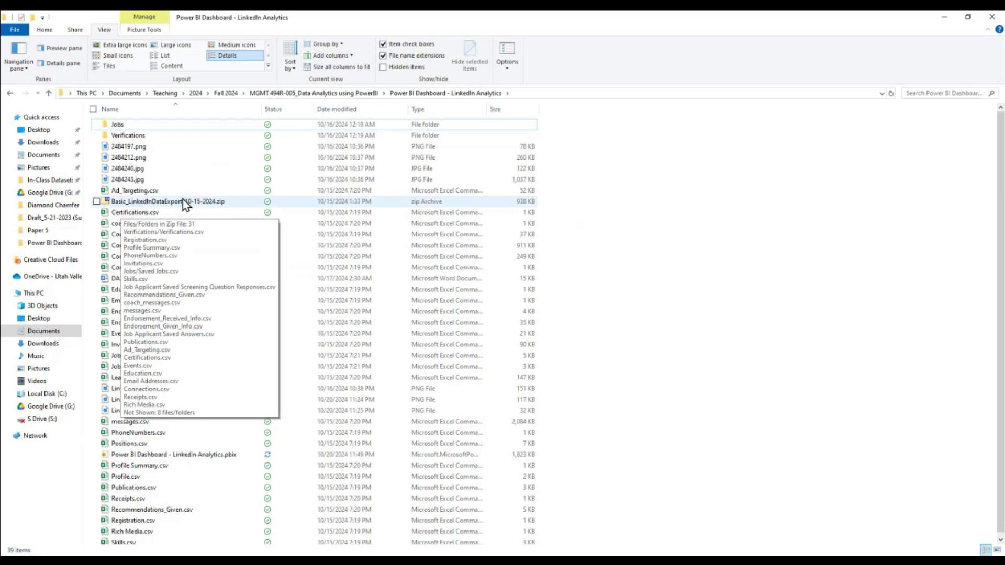
double_click(189, 206)
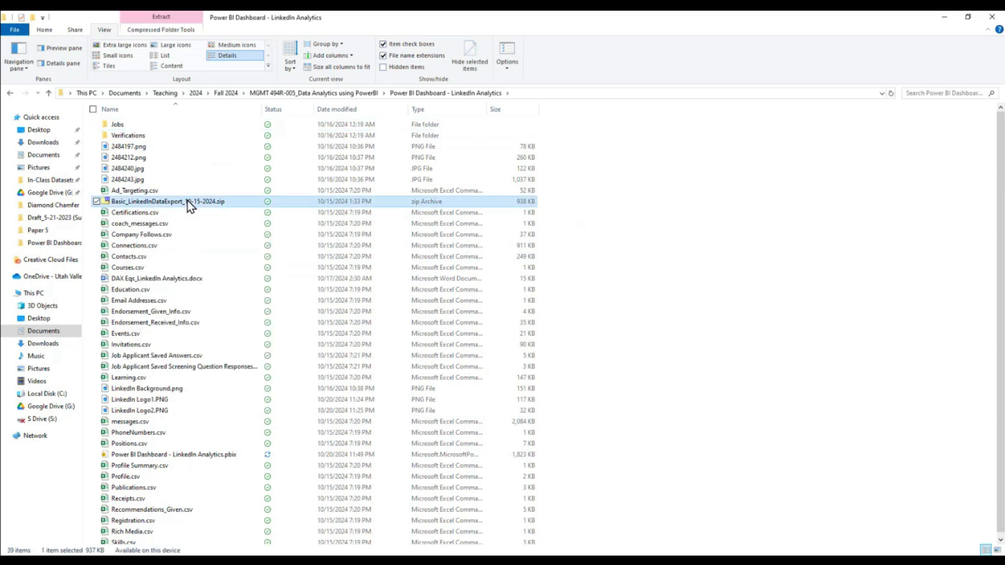
click(552, 303)
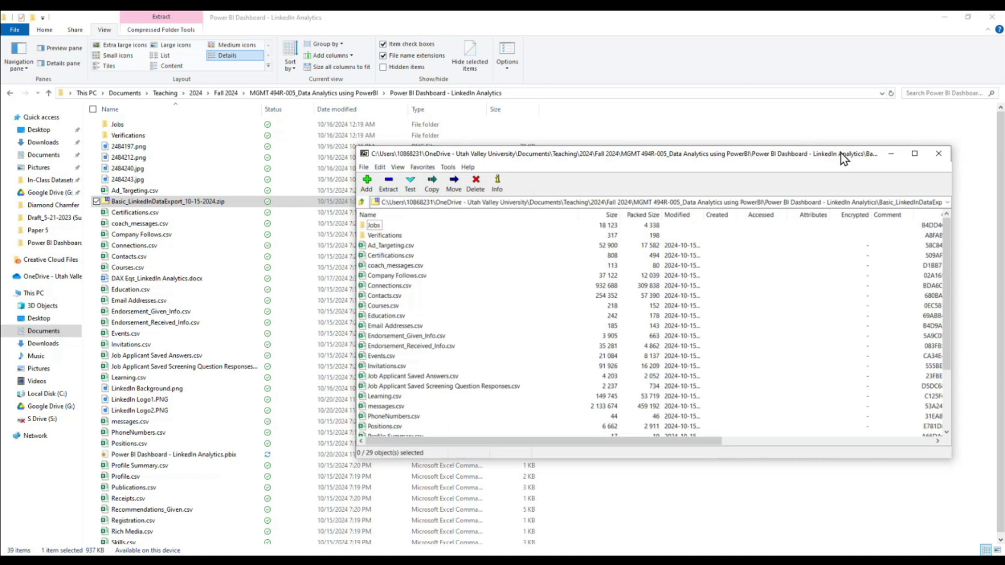
click(850, 115)
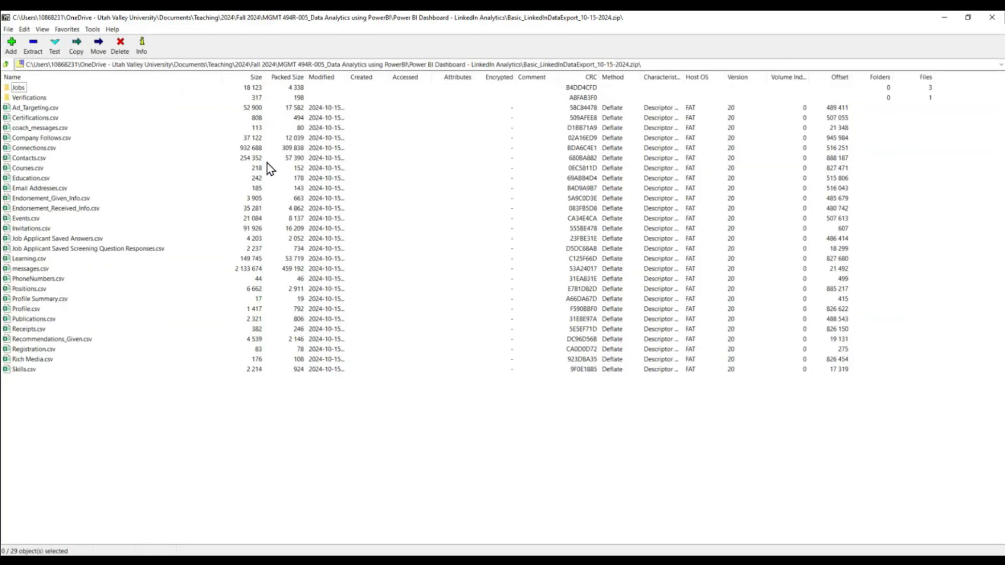
Try to extract the CSV files from the LinkedIn data archive, and return to the dashboard folder
drag(131, 415, 33, 106)
click(237, 442)
click(33, 53)
click(618, 347)
click(942, 21)
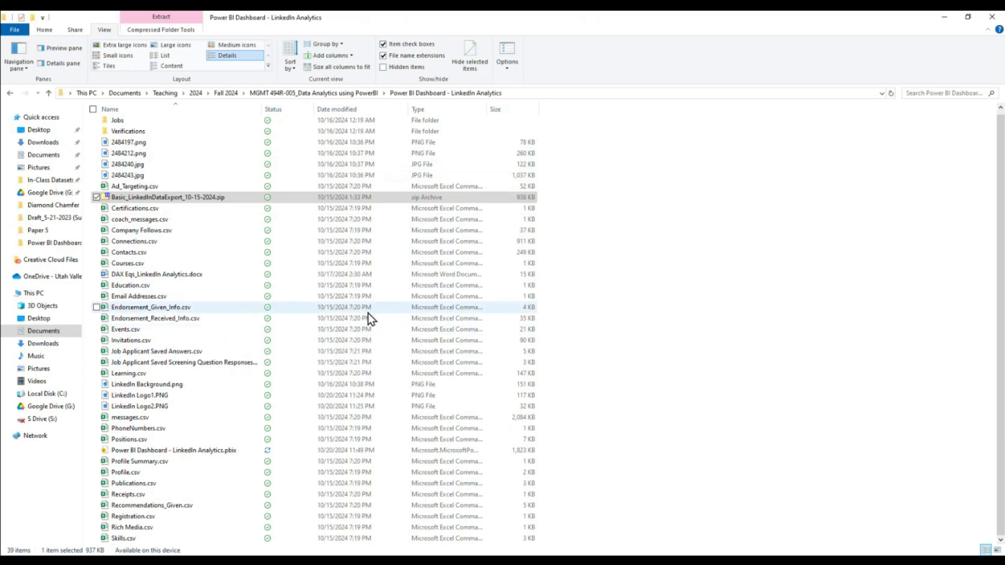
Switch to the Power BI dashboard and review the tables and relationships in its data model, ending on the report page
click(218, 553)
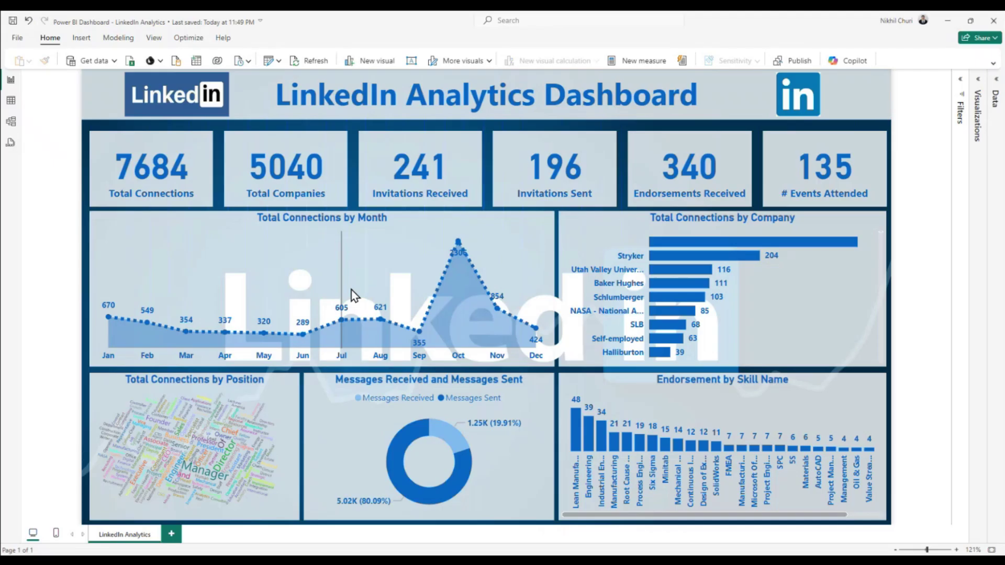
click(996, 83)
click(11, 121)
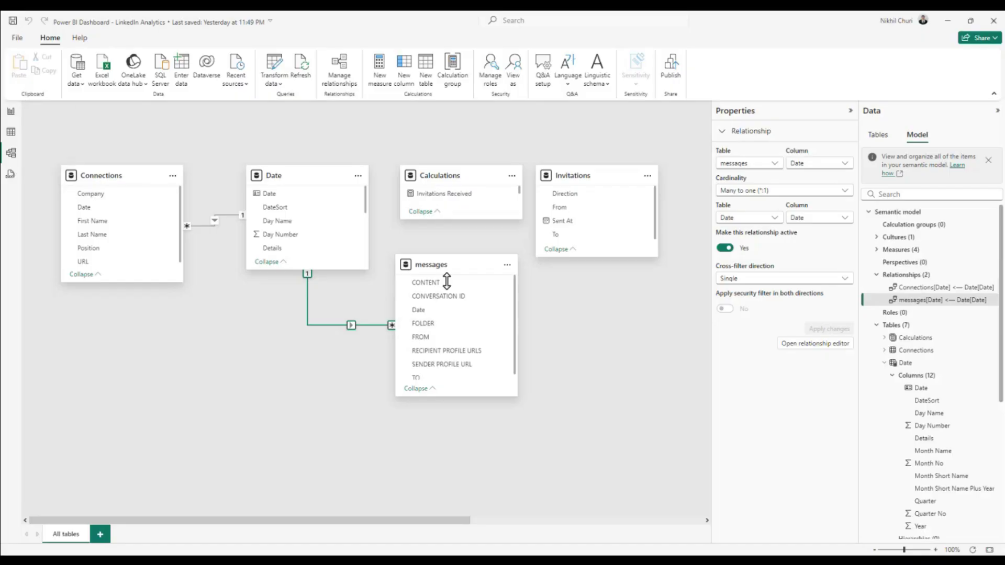
click(850, 110)
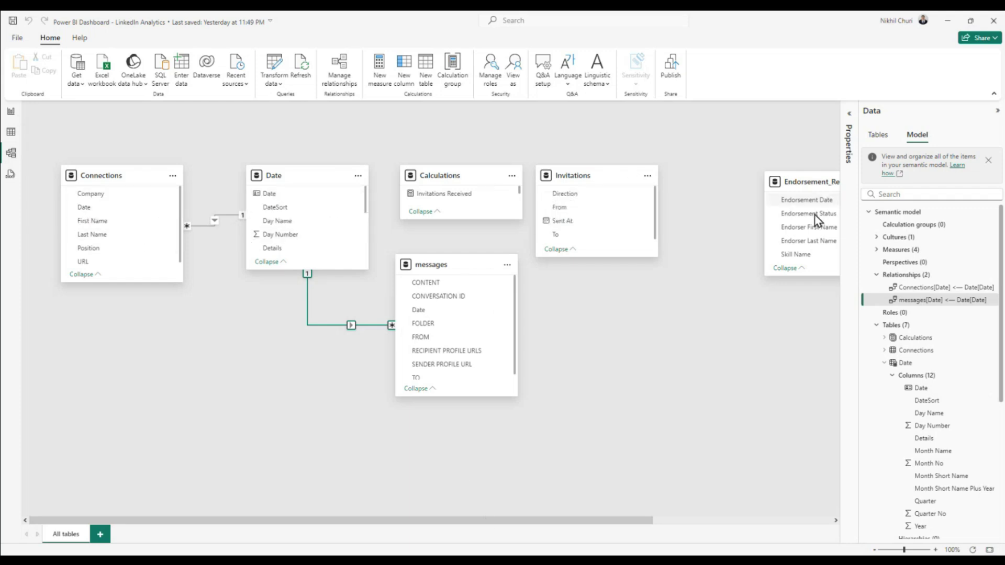
drag(616, 526, 276, 504)
mouse_move(261, 175)
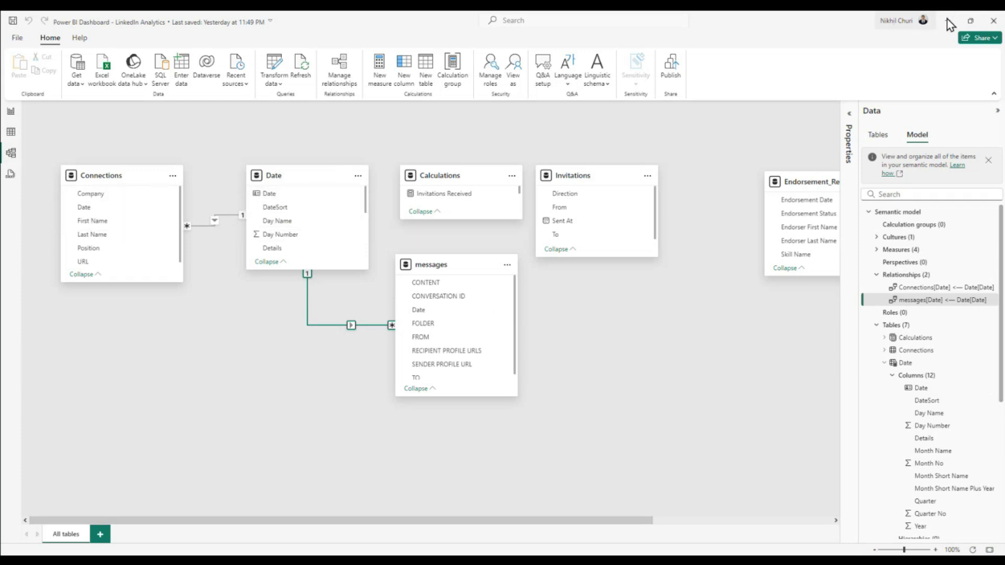
click(12, 119)
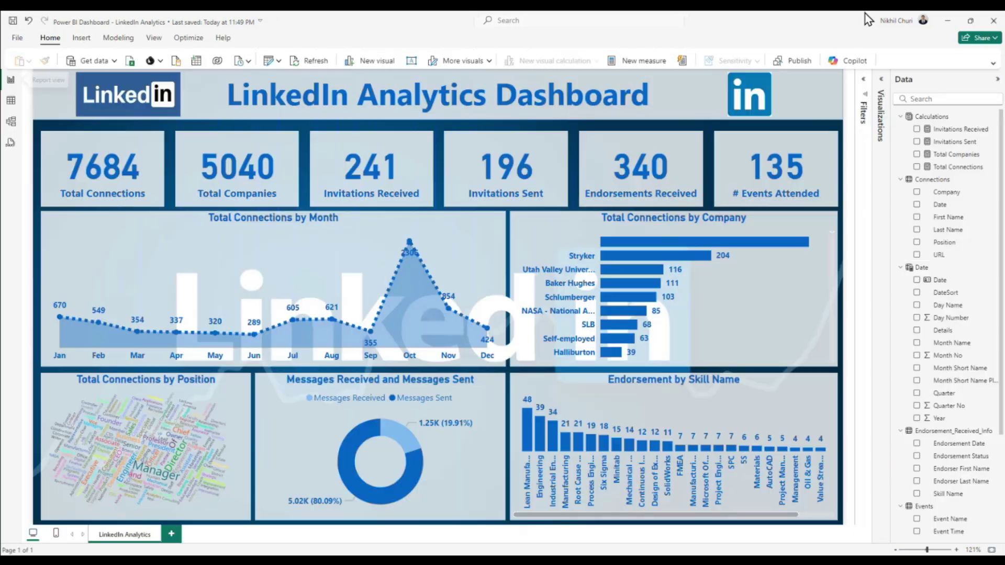
Return to the dashboard folder, check the LinkedIn data archive's file list again, and clear the file selection
click(949, 24)
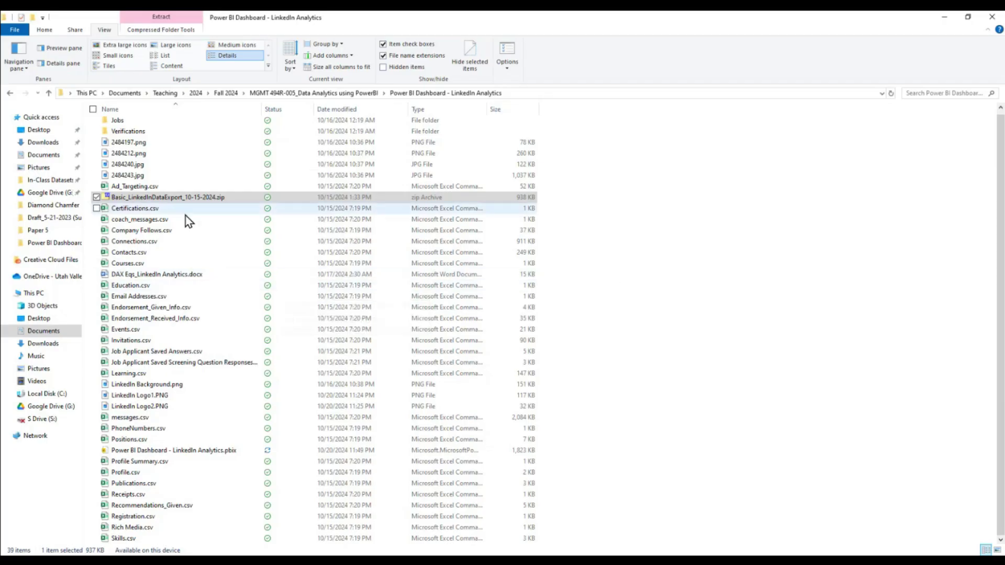
key(Return)
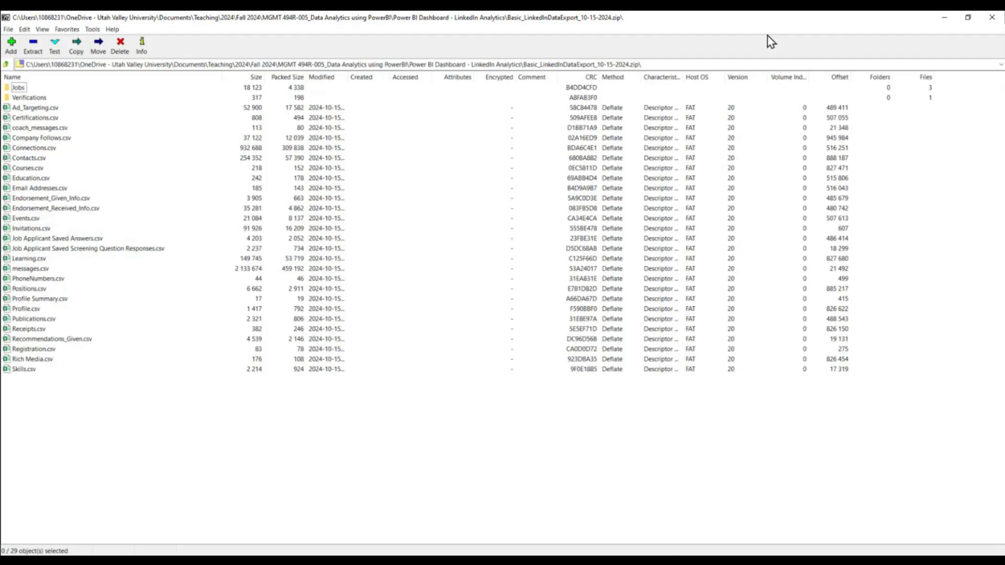
click(942, 16)
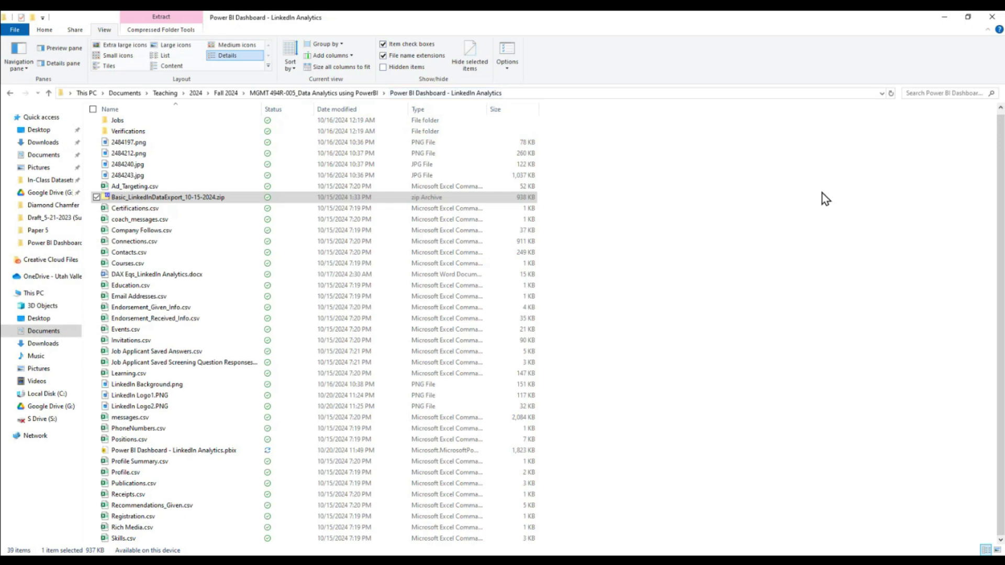
click(775, 215)
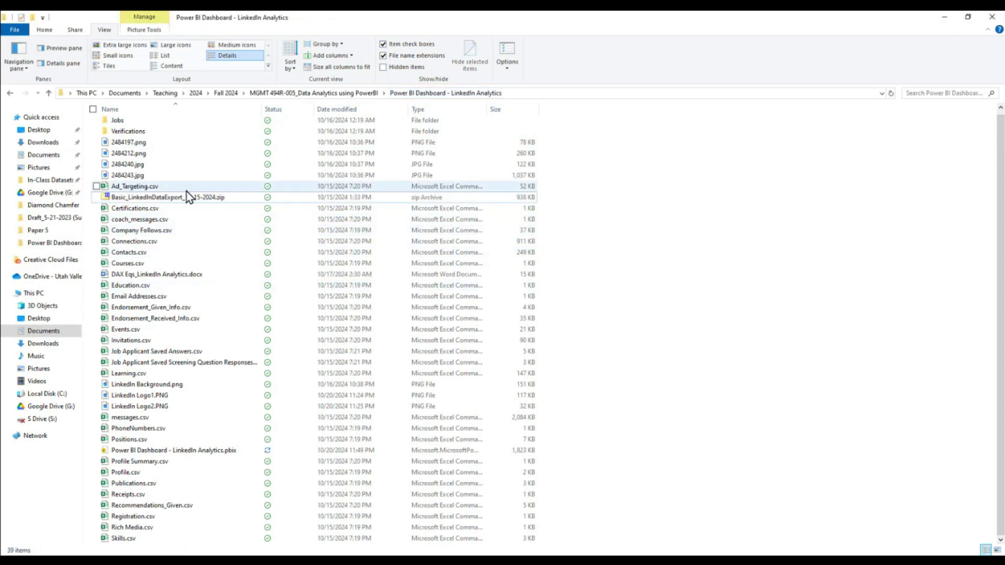
Switch to the web browser and open linkedin.com/feed/ in a new tab
click(949, 20)
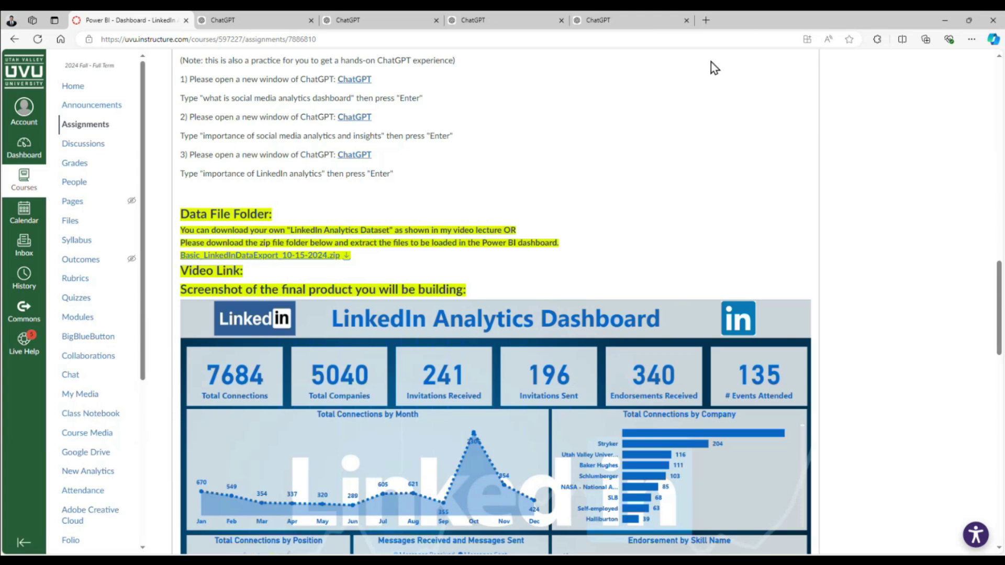
click(706, 21)
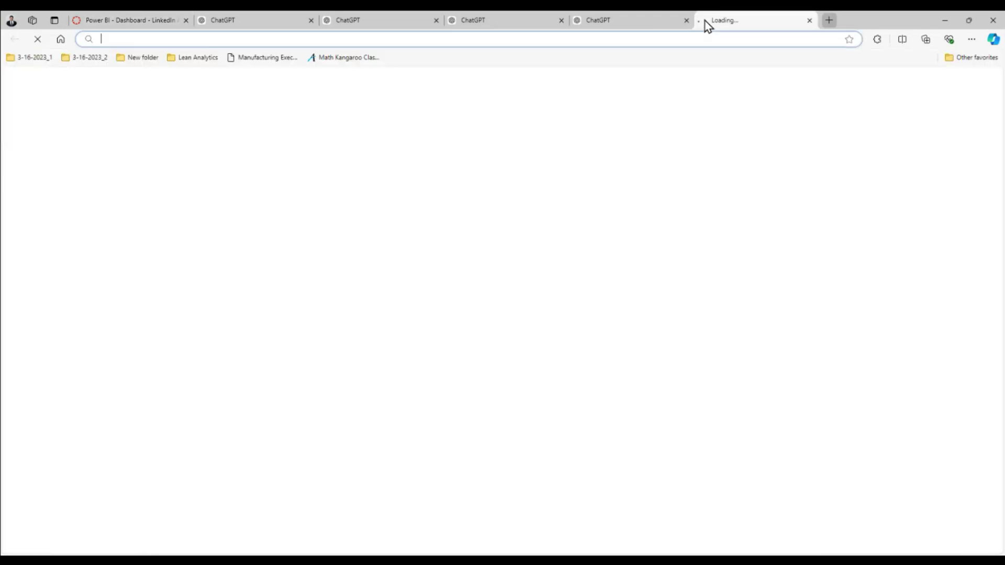
text(linkedin.com/feed/)
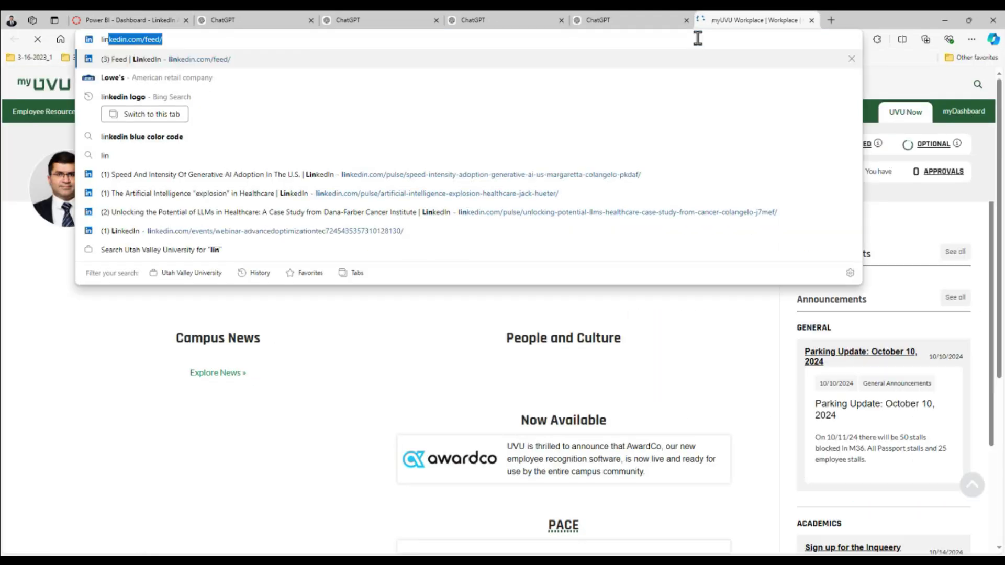
key(Return)
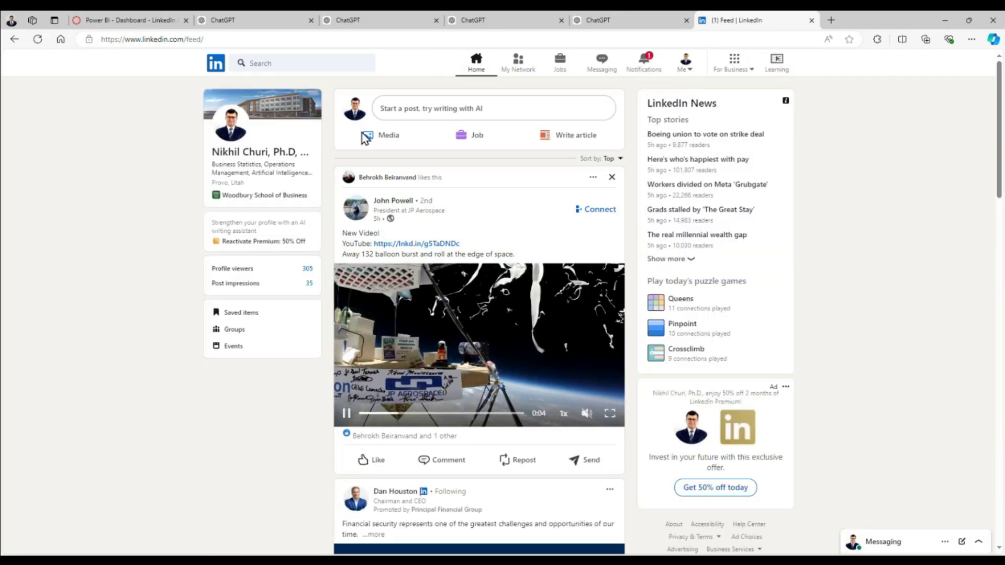
Open Get a copy of your data in LinkedIn's Data privacy settings, and choose to download the larger data archive
click(691, 75)
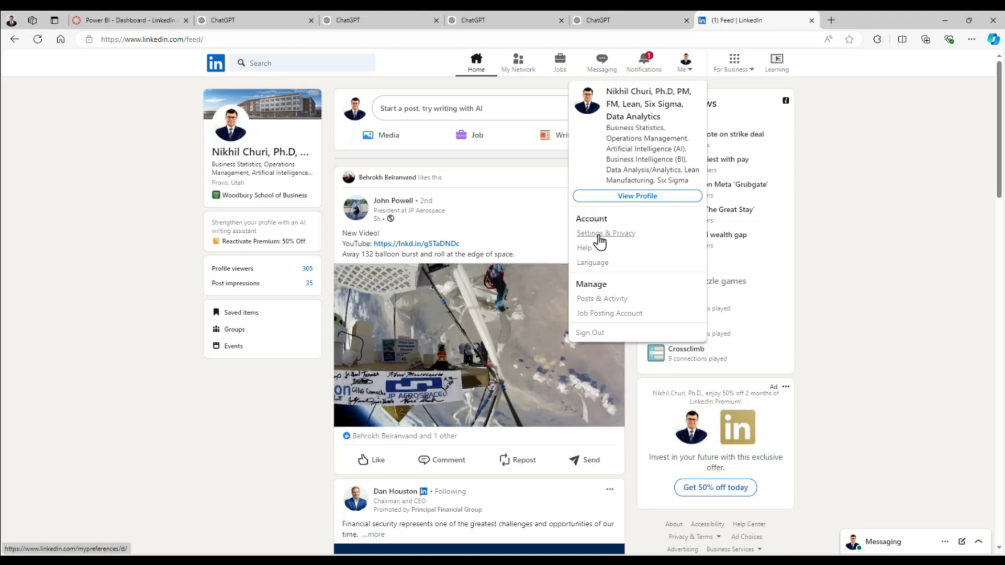
click(619, 234)
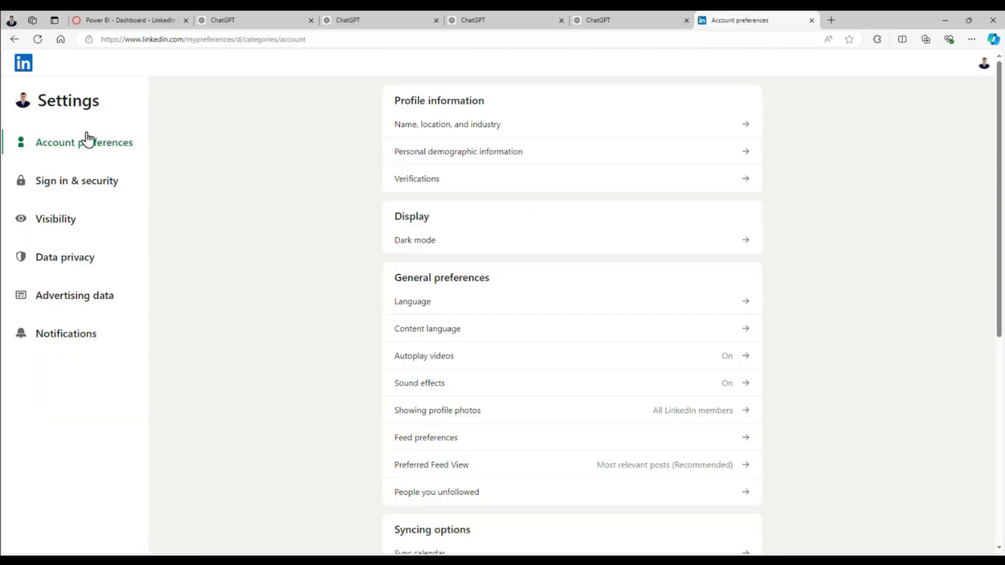
click(47, 266)
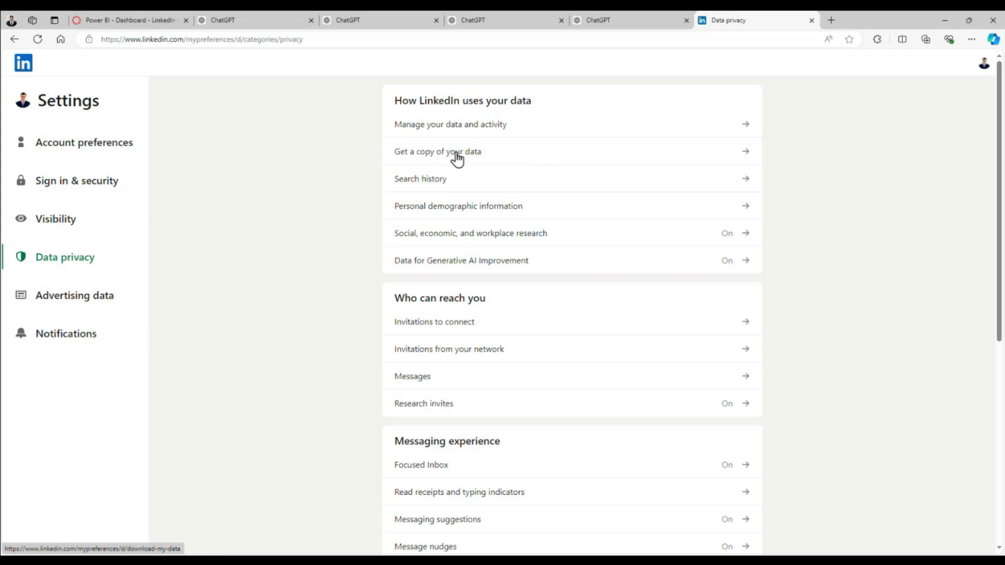
click(748, 155)
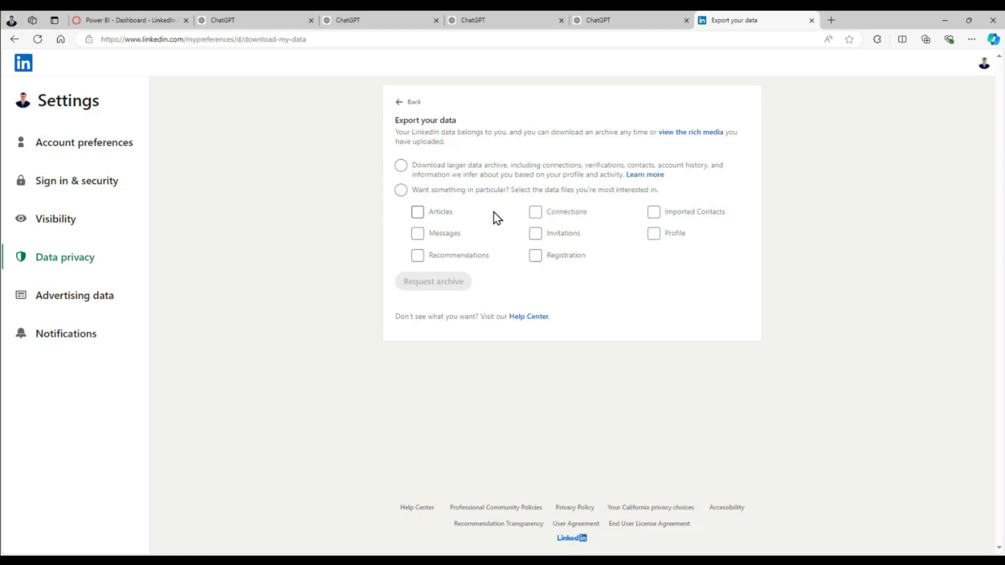
click(402, 165)
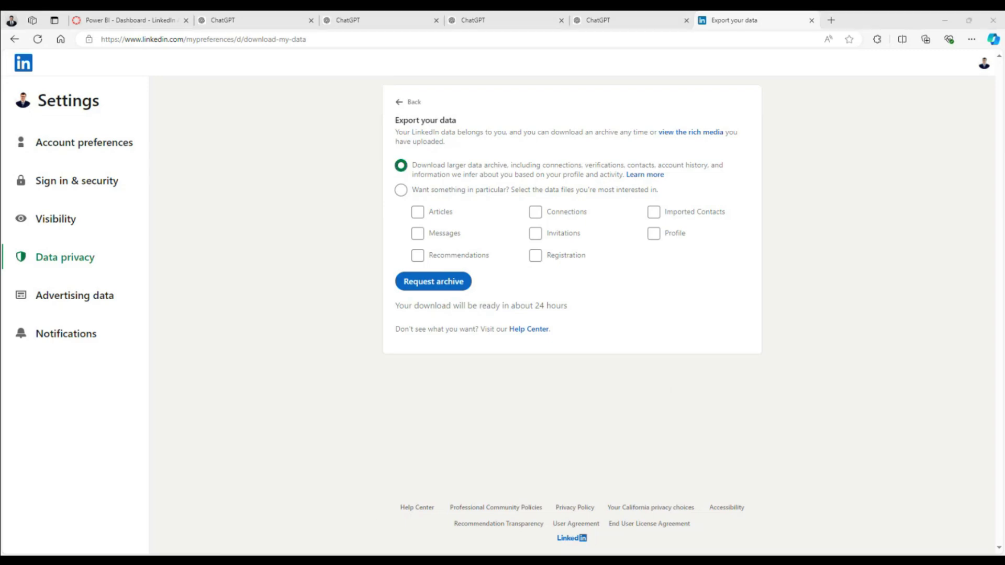
Compare the Power BI dashboard with LinkedIn's data export options, and return to the Export your data page
key(alt+Tab)
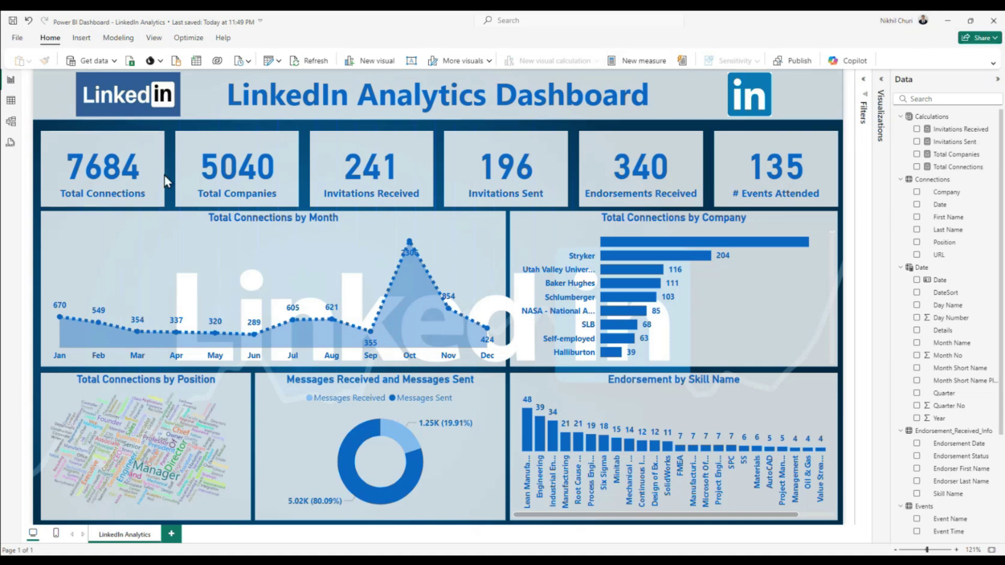
click(949, 23)
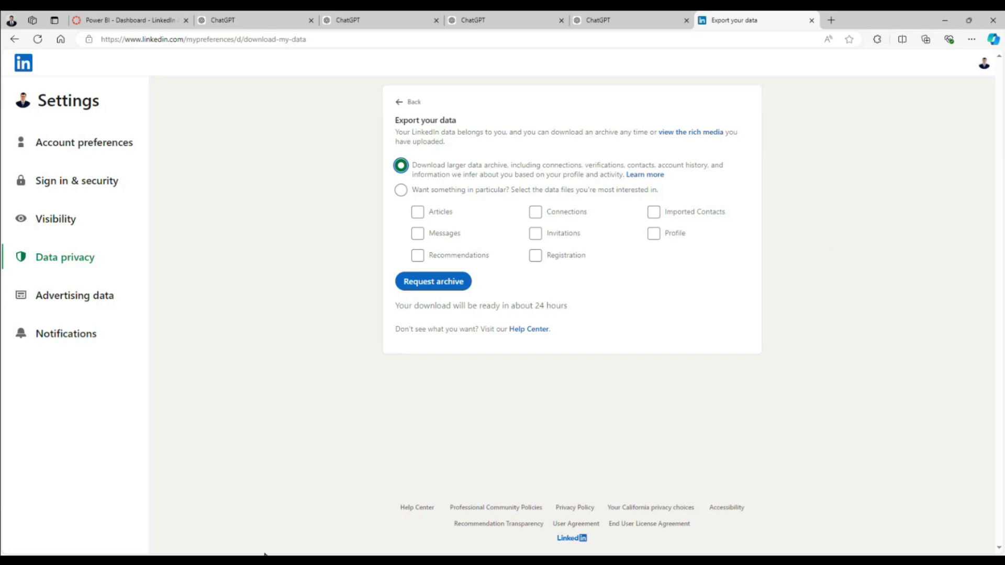
key(alt+Tab)
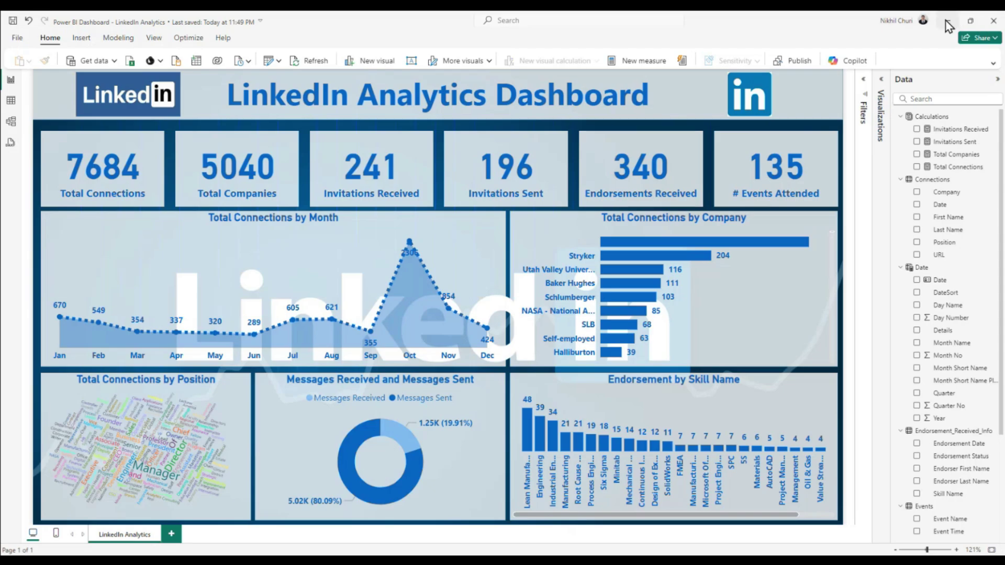
key(alt+Tab)
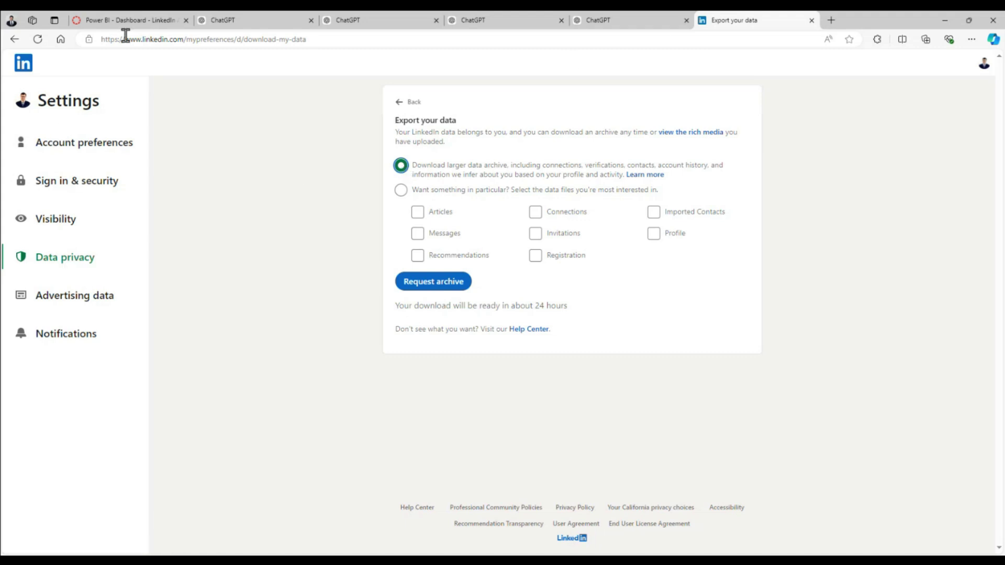
Starting from the LinkedIn home feed, reach the Export your data page in the account settings and select the larger data archive option
click(22, 65)
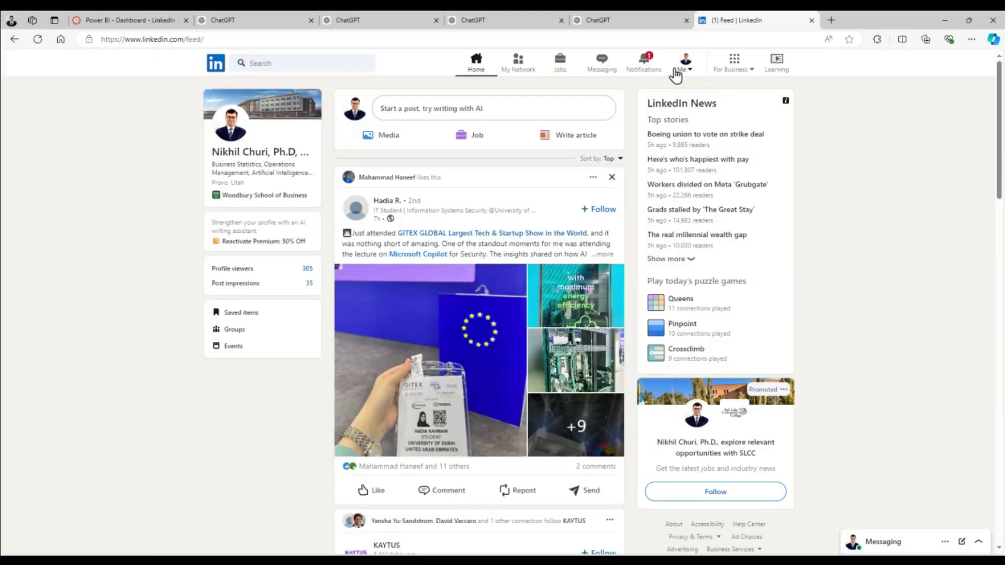
click(686, 66)
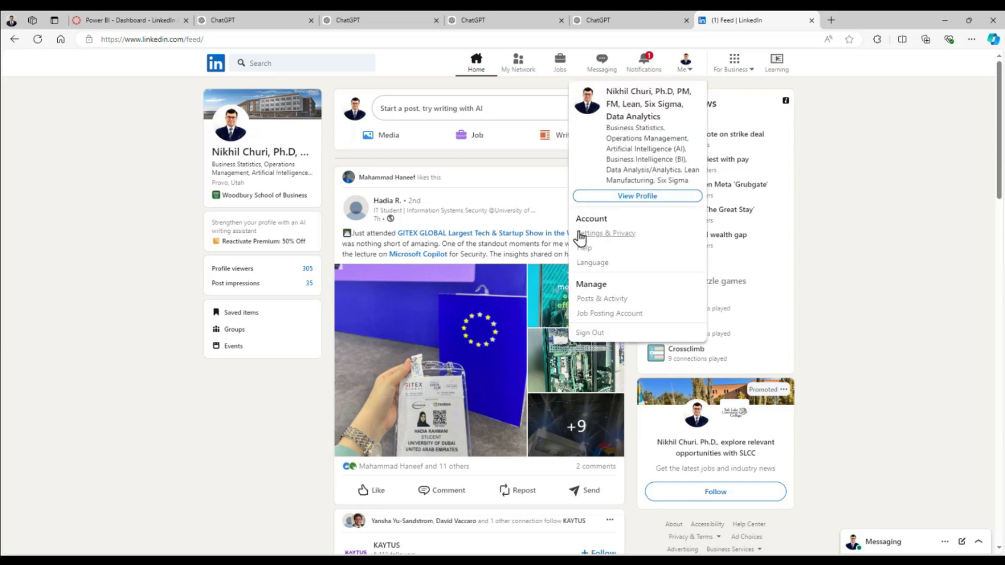
click(607, 235)
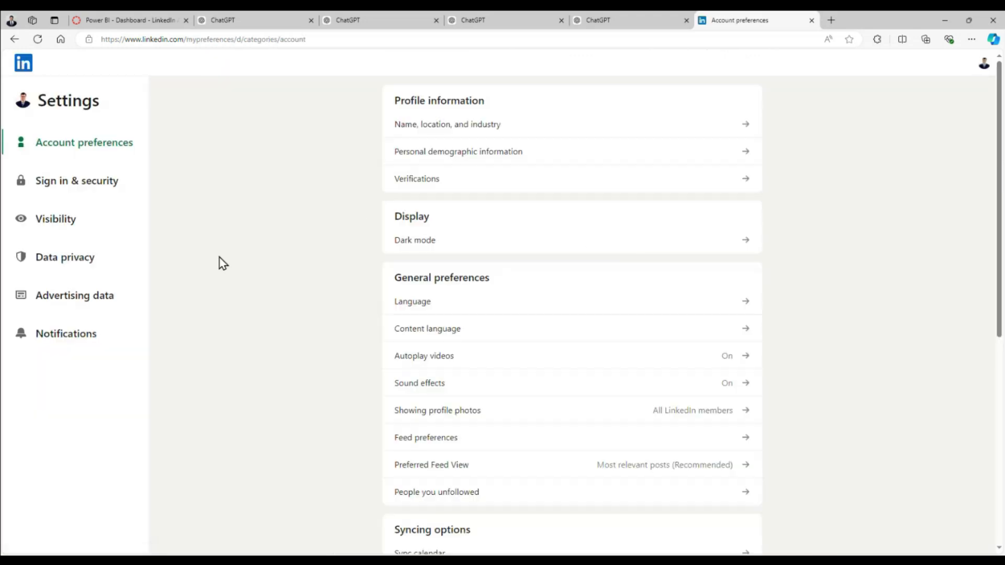
click(76, 259)
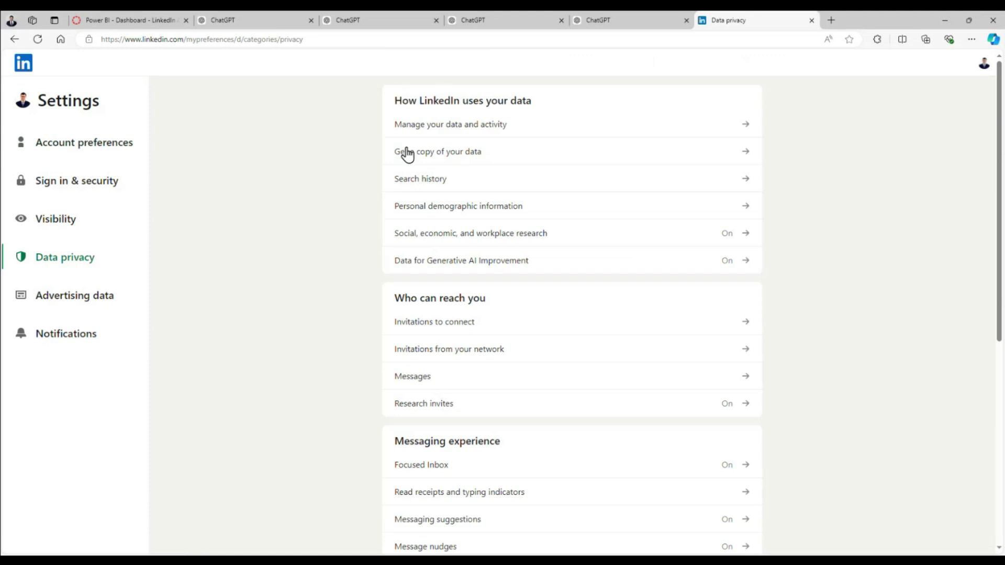
click(450, 153)
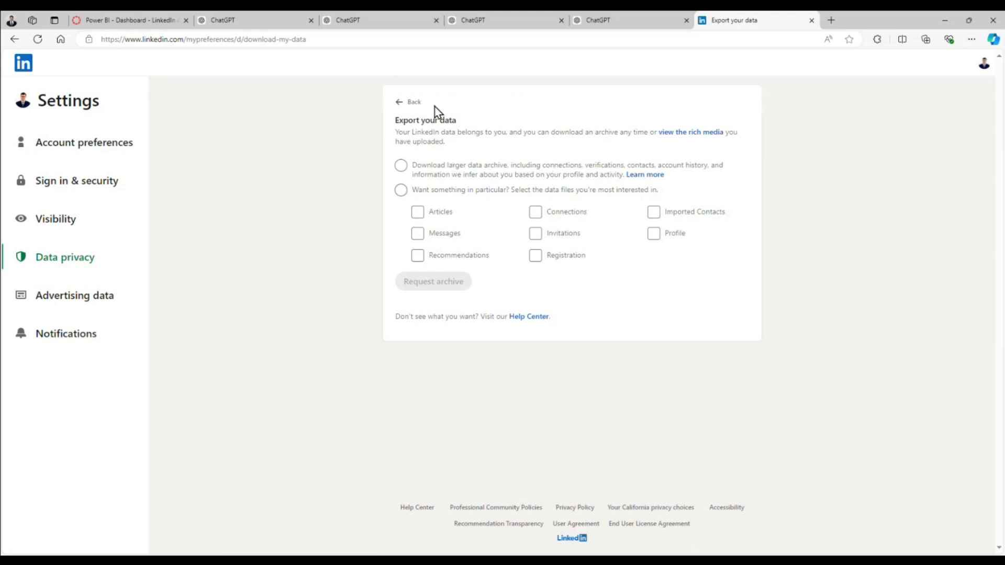
click(402, 165)
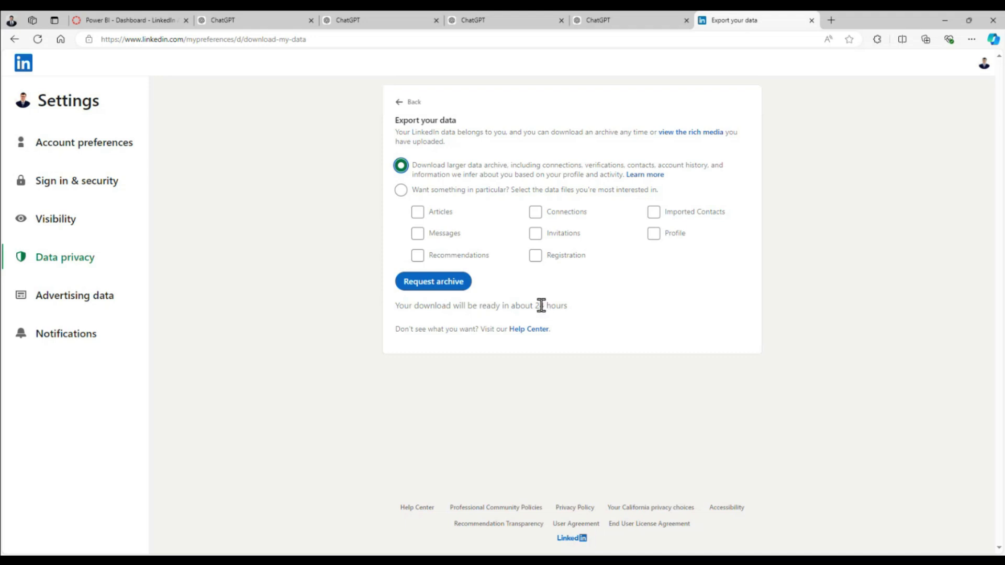
Request the larger data archive from LinkedIn and close the Export your data page
click(434, 289)
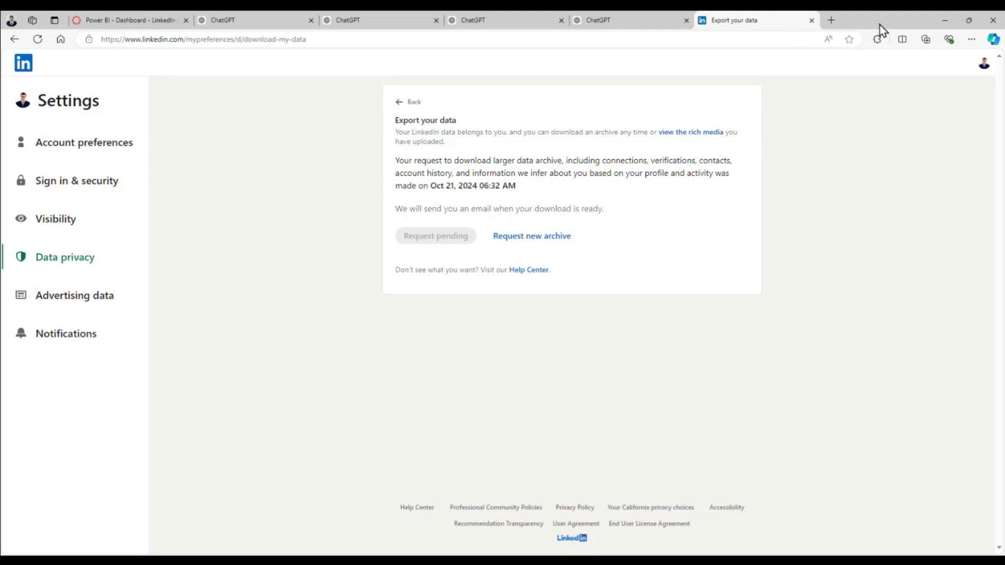
click(811, 20)
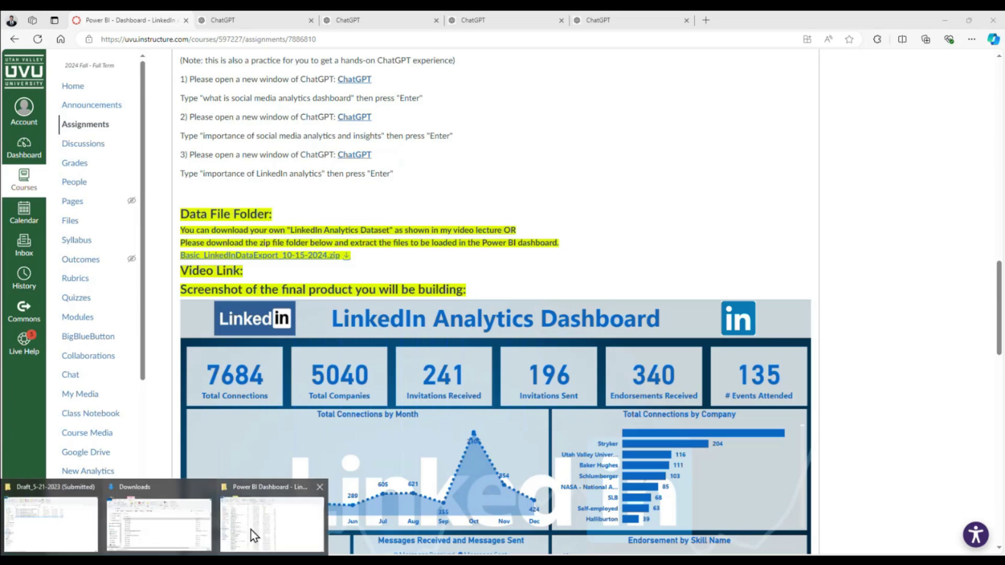
Switch to the Power BI Dashboard - LinkedIn Analytics folder, examine the contents of Basic_LinkedInDataExport_10-15-2024.zip, and close the archive
click(250, 530)
mouse_move(113, 200)
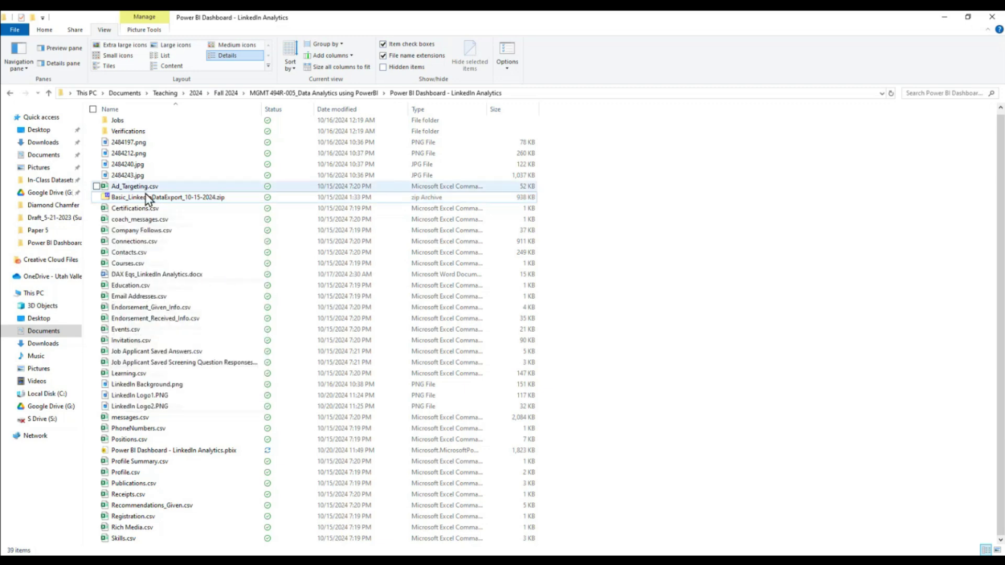
mouse_move(397, 560)
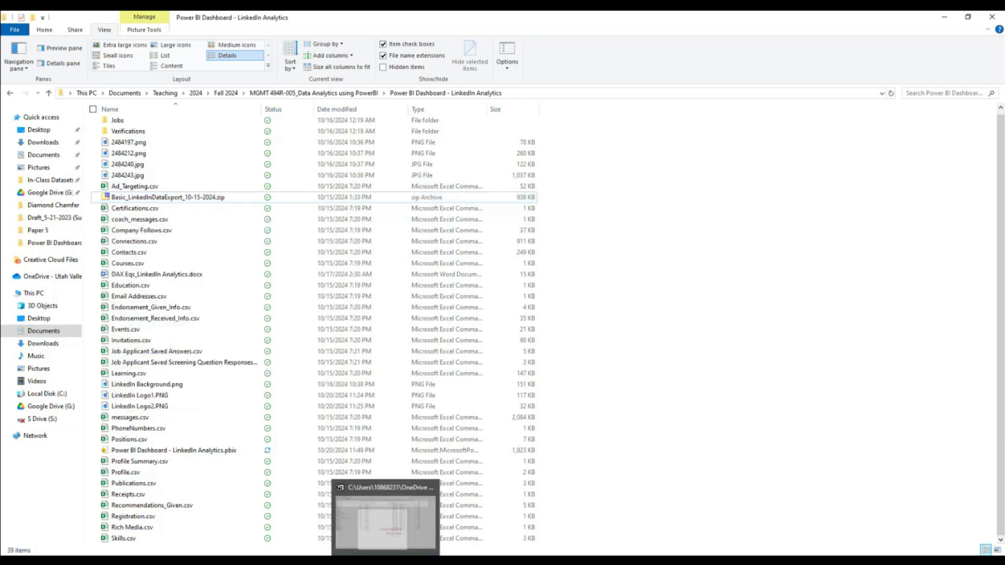
click(396, 524)
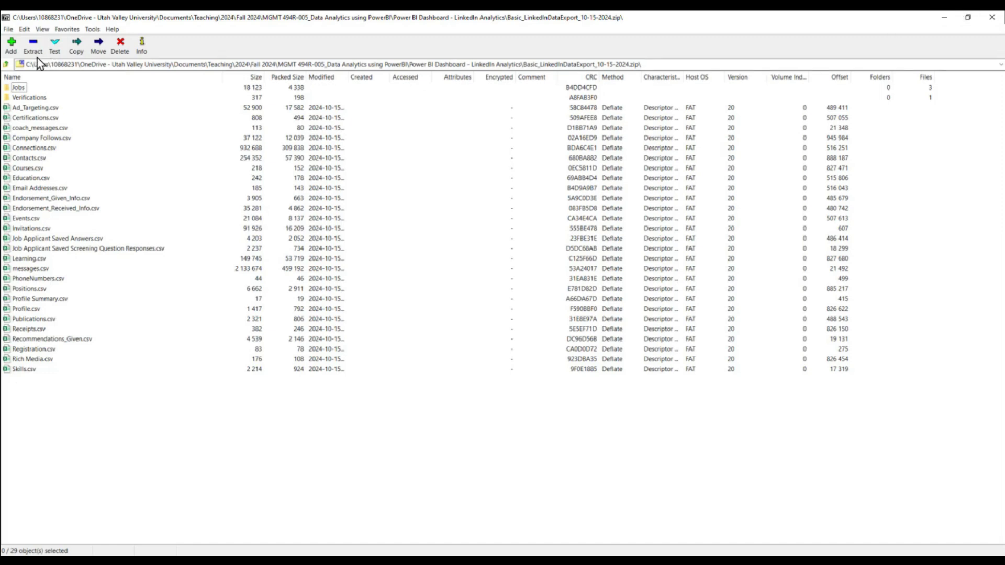
click(992, 17)
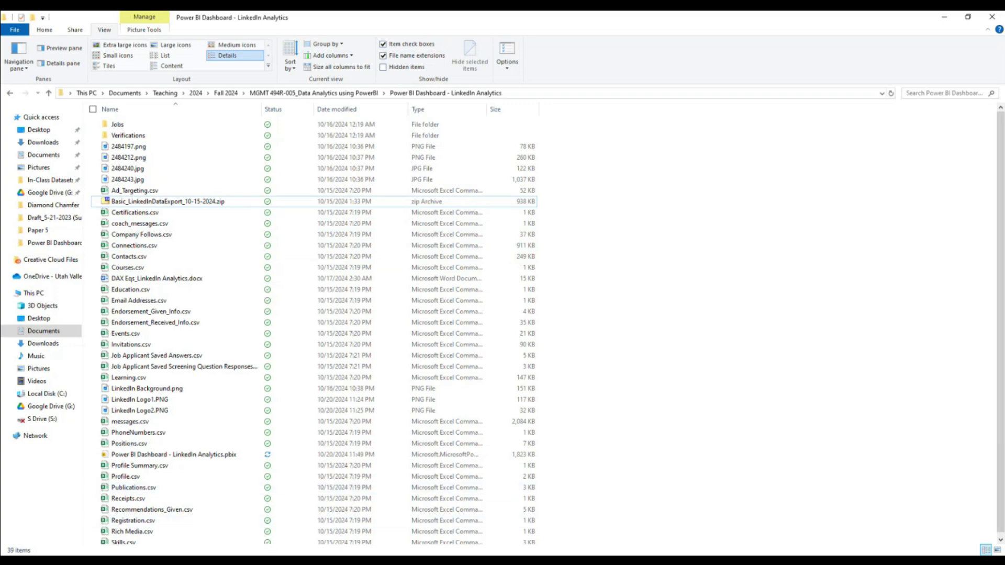
Switch to the finished LinkedIn Analytics dashboard in Power BI Desktop and close it, saving the report
key(alt+Tab)
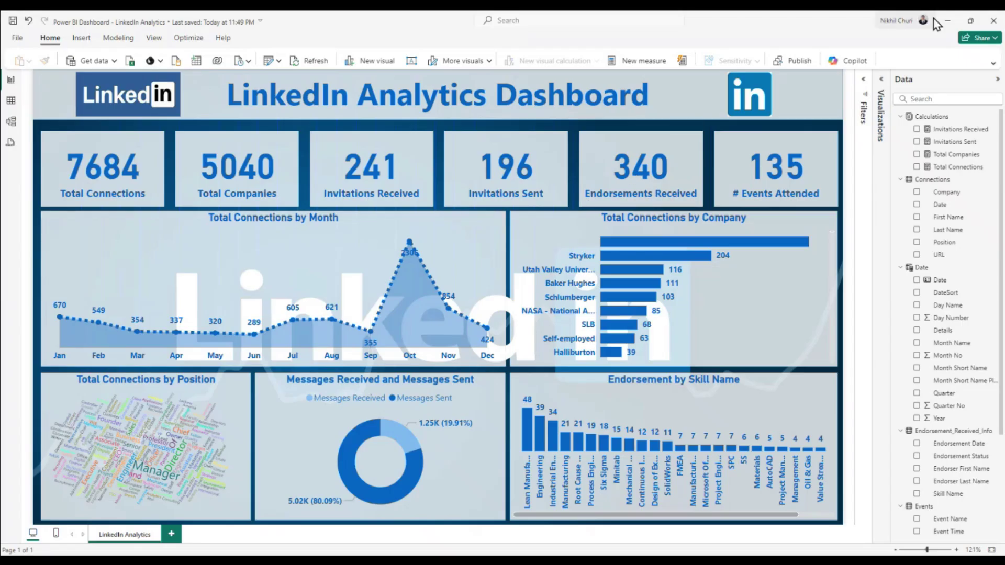
click(998, 22)
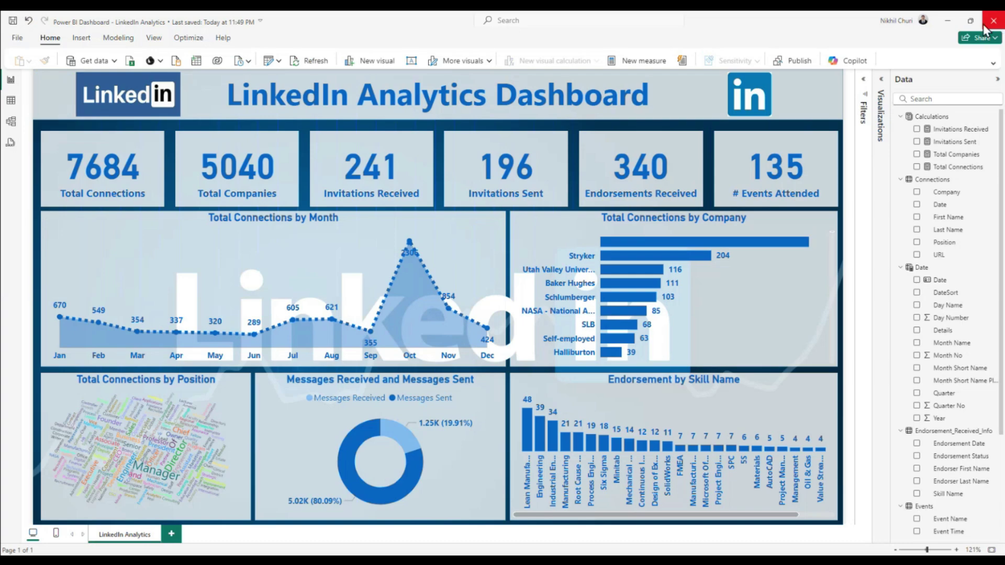
click(507, 310)
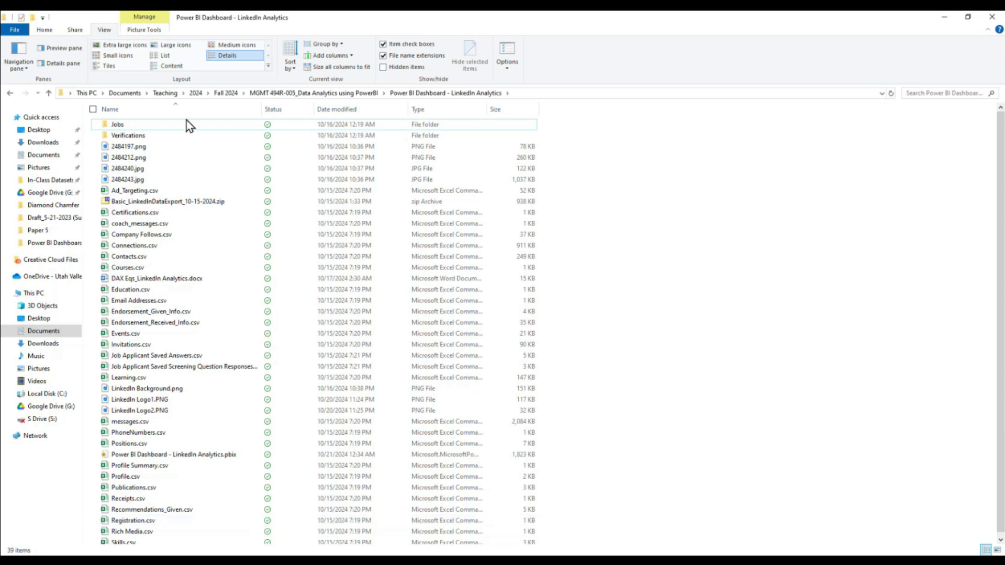
Launch Power BI Desktop again and create a blank report
scroll(148, 168, down, 1)
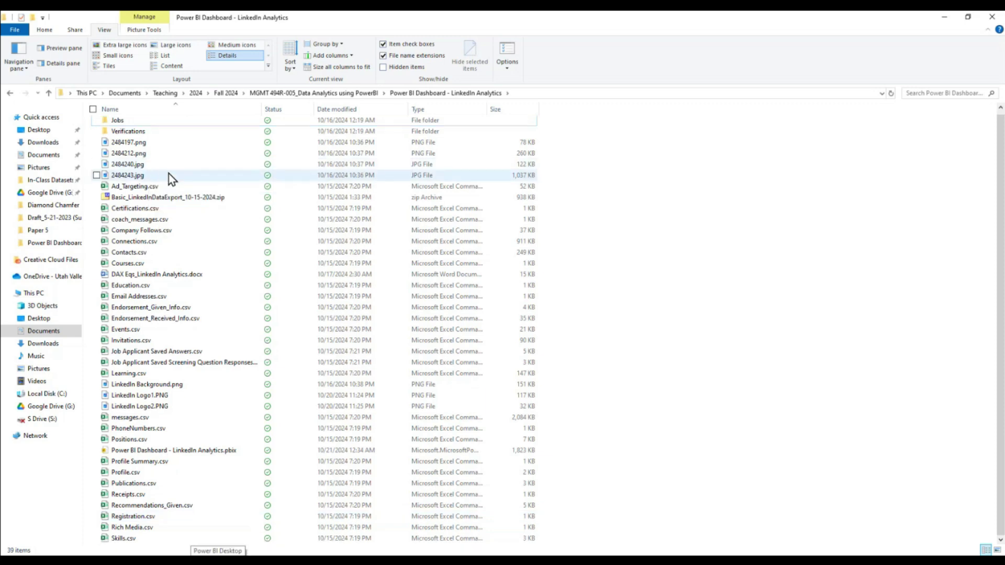
scroll(169, 174, up, 1)
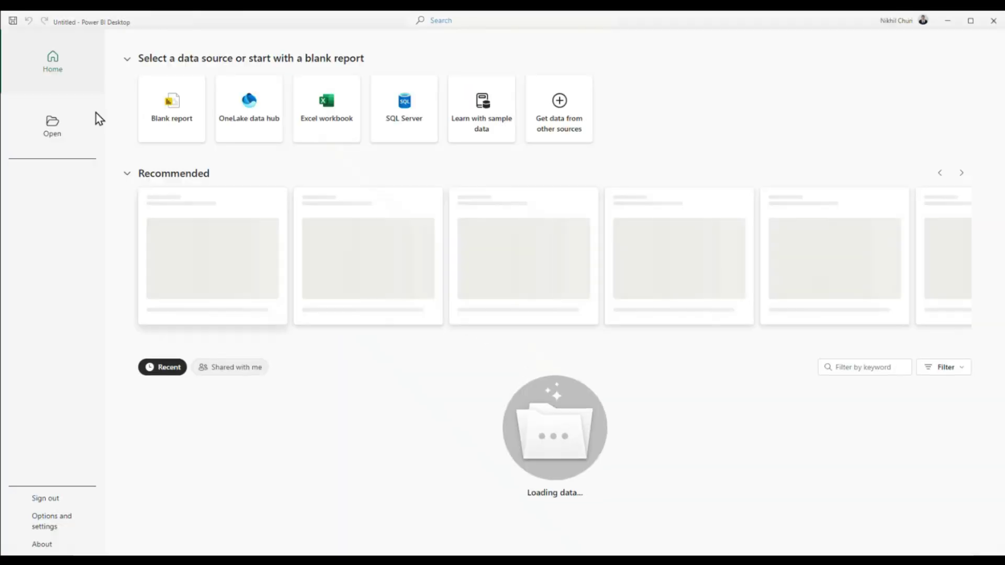
click(173, 108)
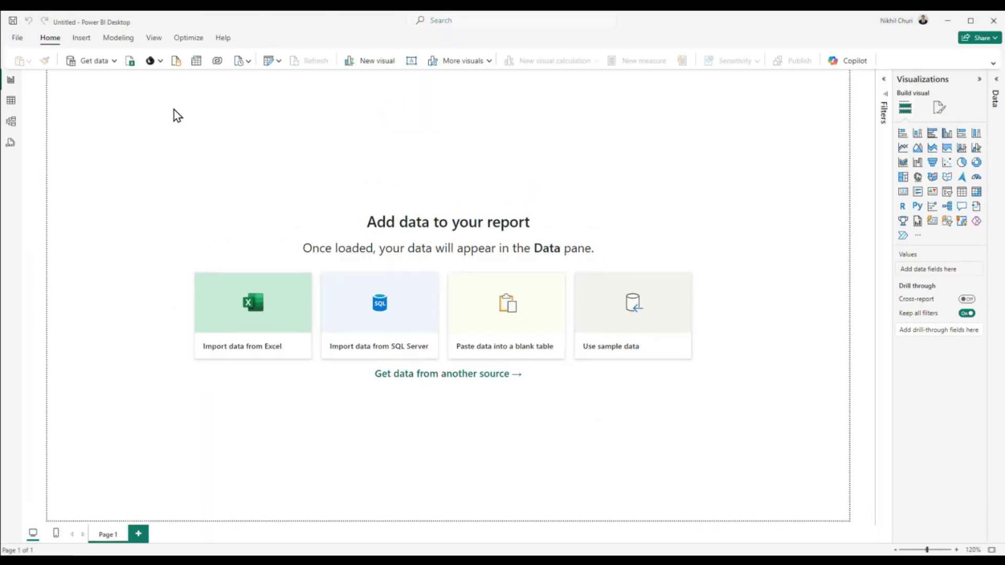
Import Connections.csv as a Text/CSV source and open it in Power Query Editor for transformation
click(112, 61)
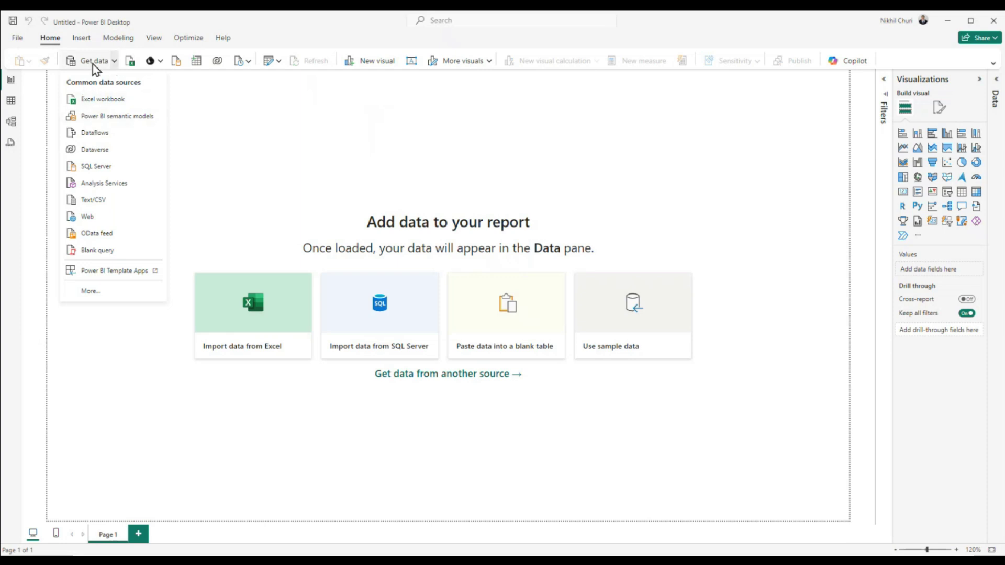
click(86, 201)
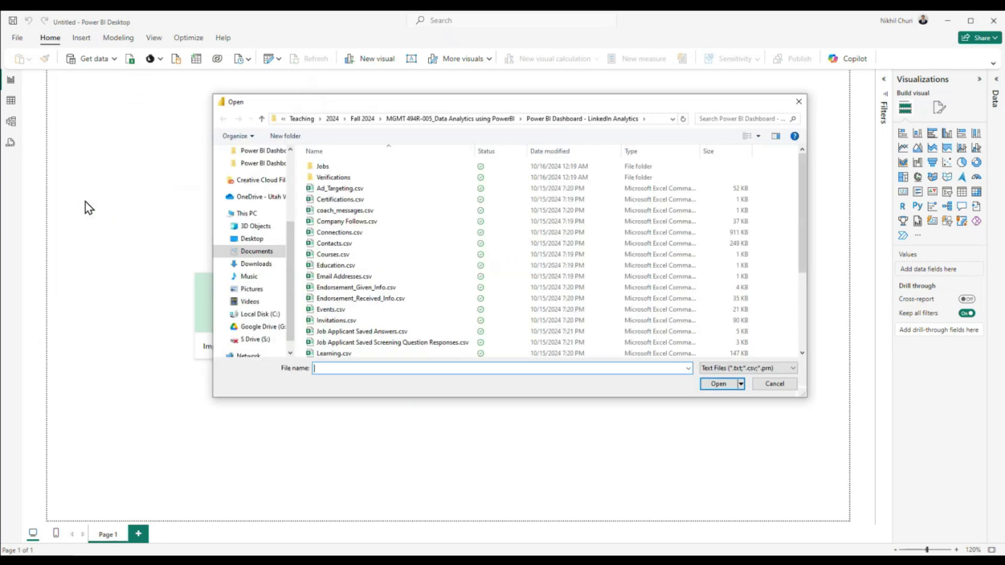
scroll(356, 262, down, 3)
scroll(454, 326, up, 3)
click(331, 234)
click(718, 385)
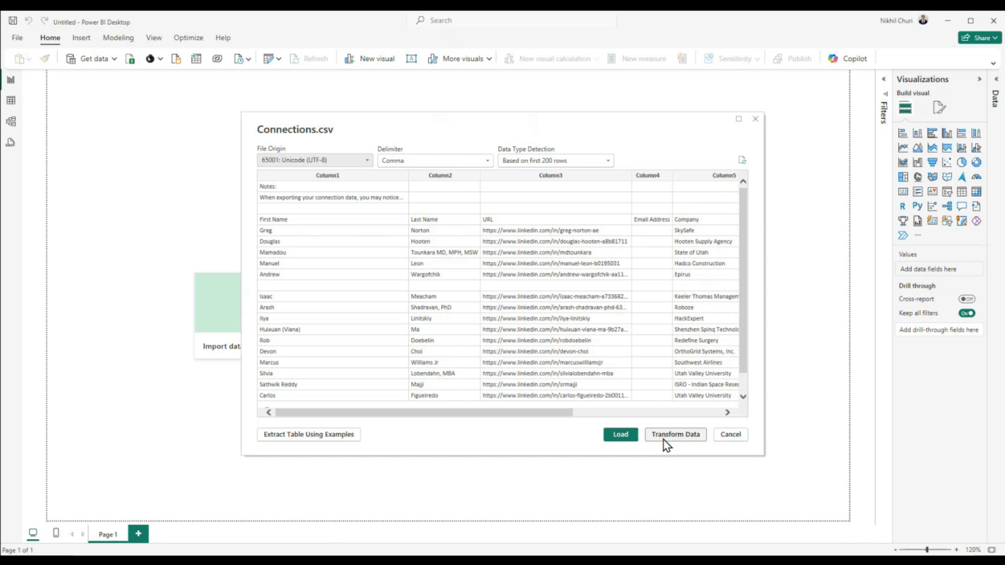
click(693, 440)
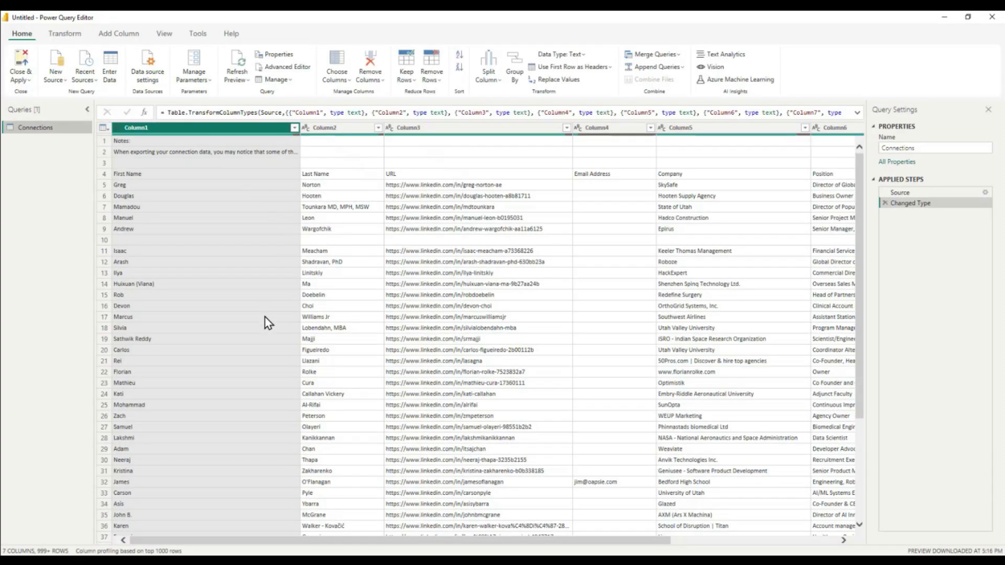
Remove the top 3 rows containing the export notes from the Connections query
click(162, 163)
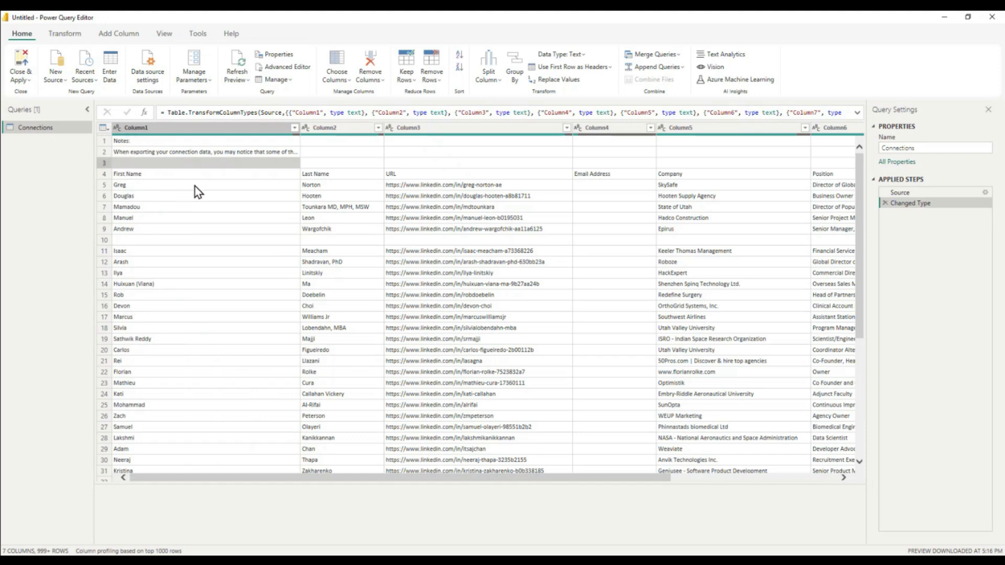
click(216, 142)
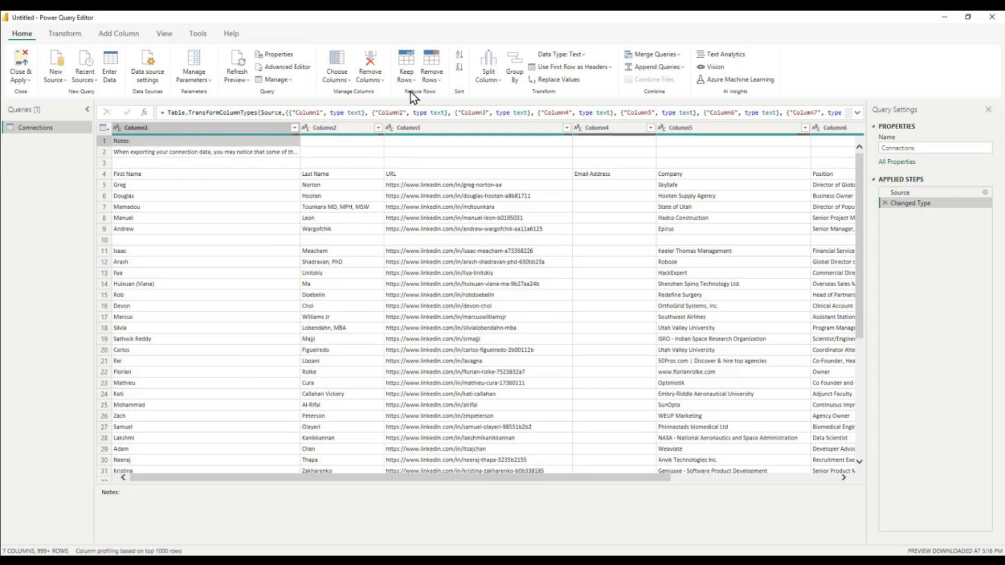
click(438, 82)
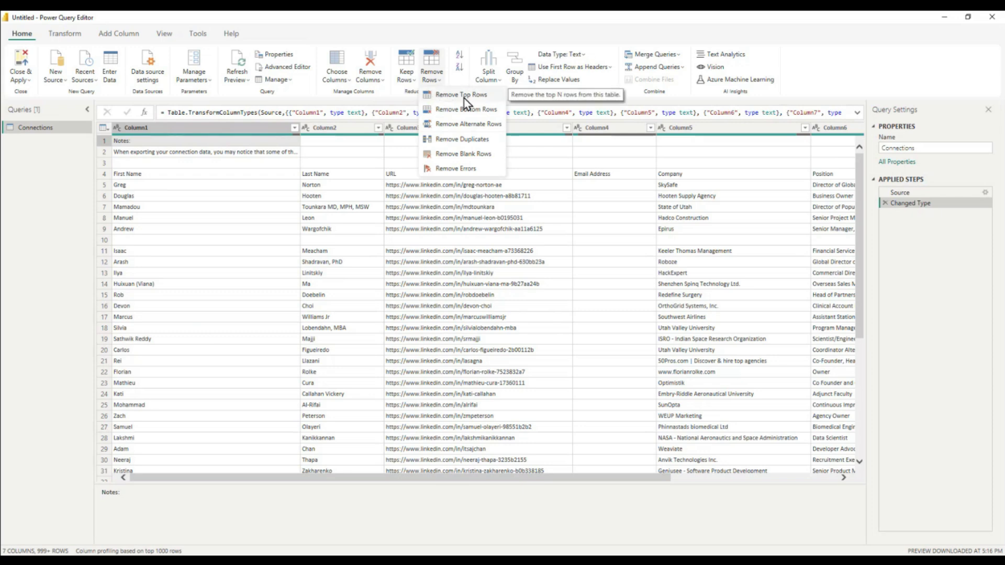
click(463, 98)
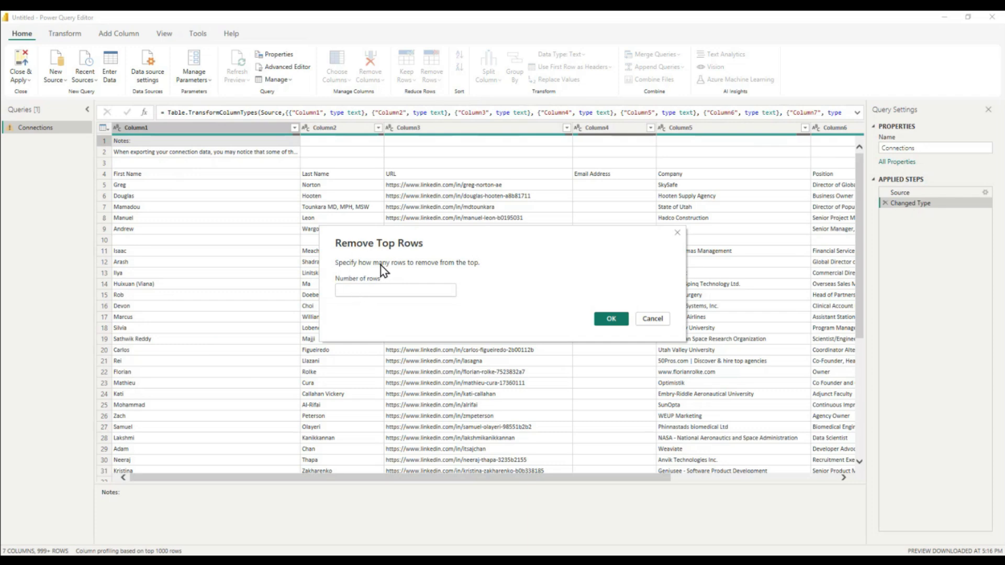
click(408, 290)
text(3)
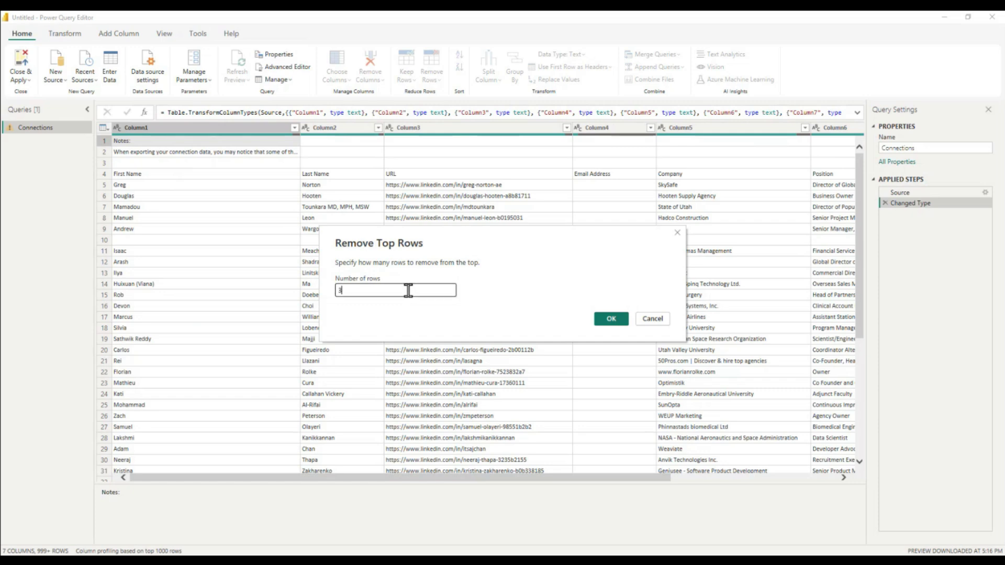
click(612, 321)
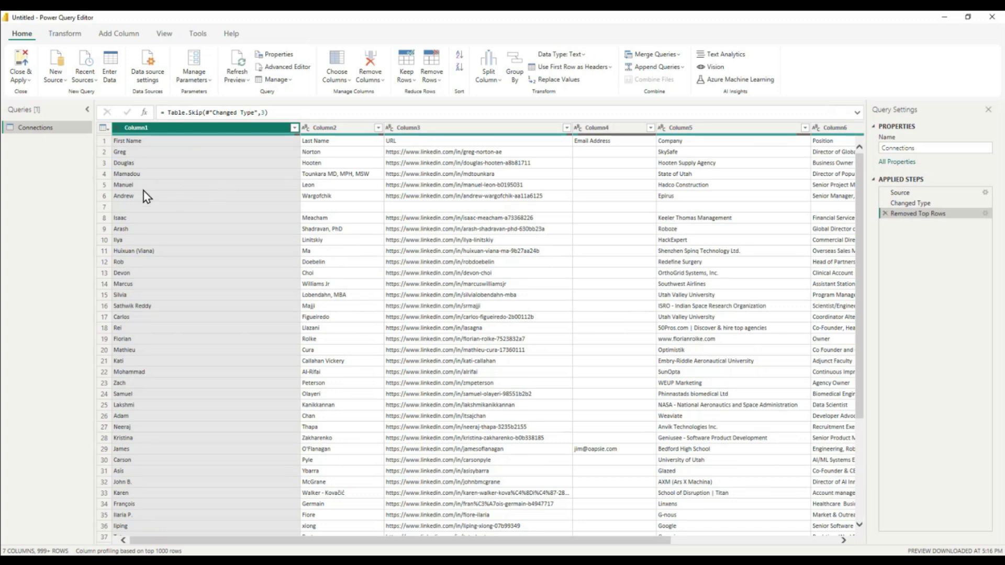
Check the column titles across the first row of the Connections query and promote that row to headers
click(123, 141)
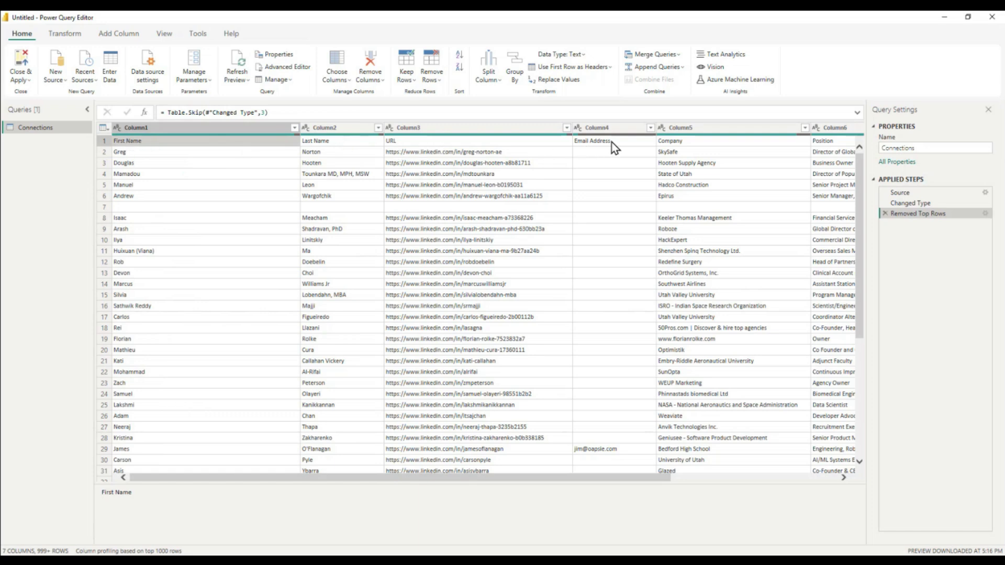
drag(646, 479, 904, 497)
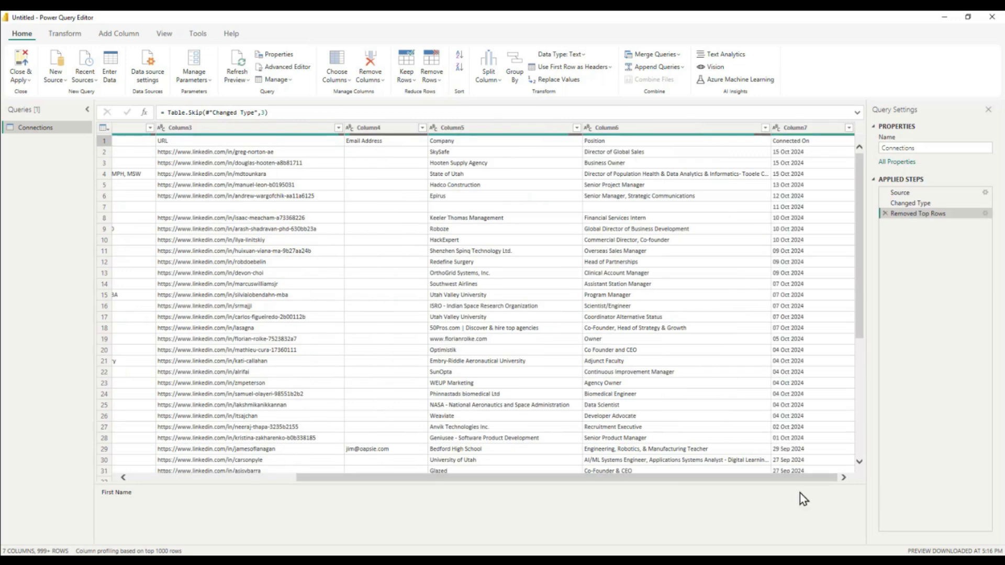
drag(794, 478, 225, 338)
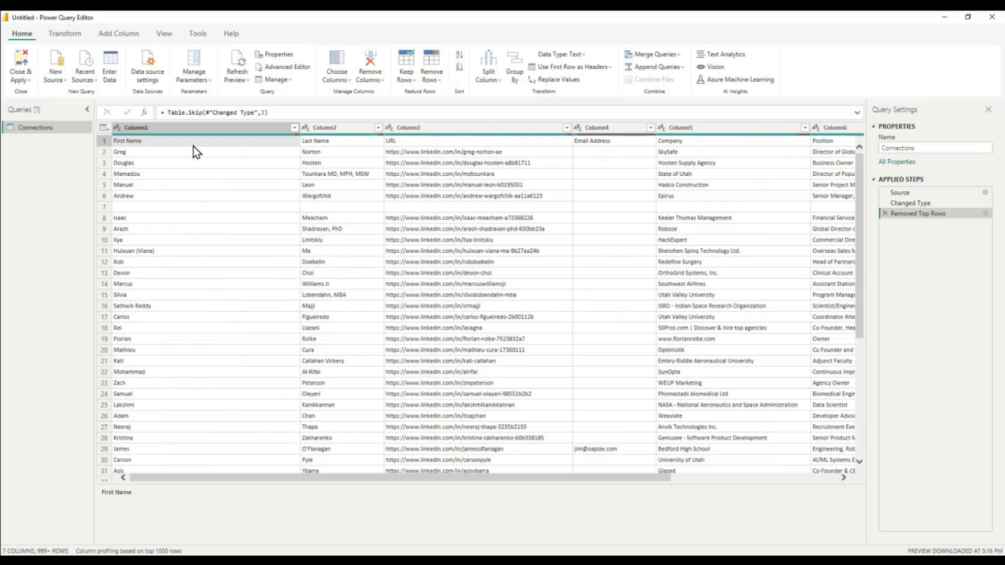
click(212, 195)
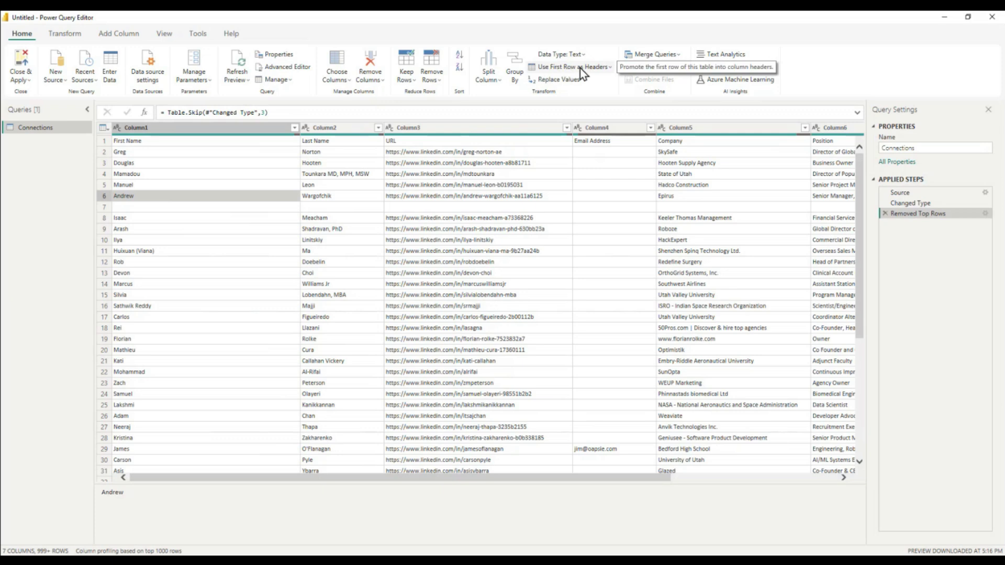
click(610, 68)
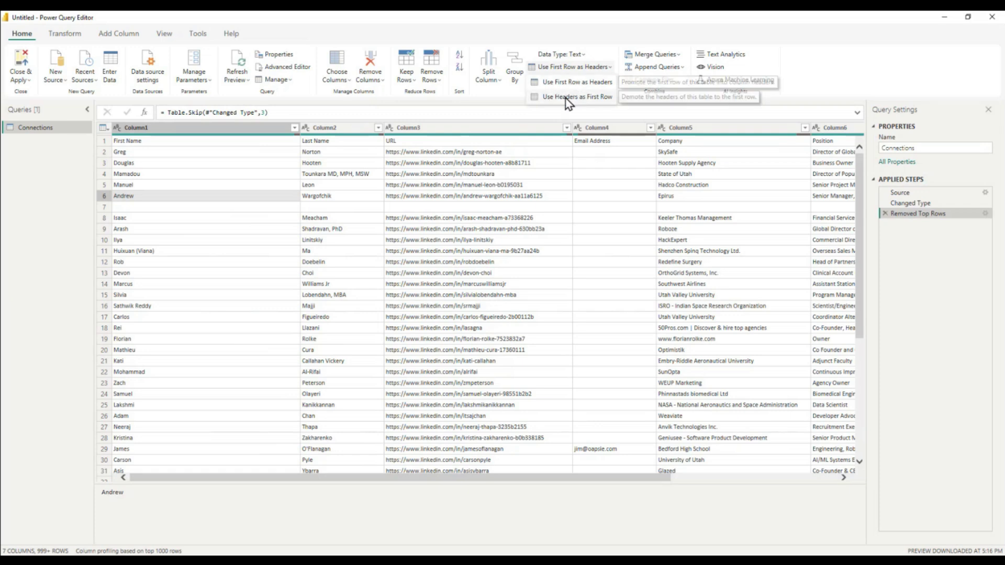
click(601, 84)
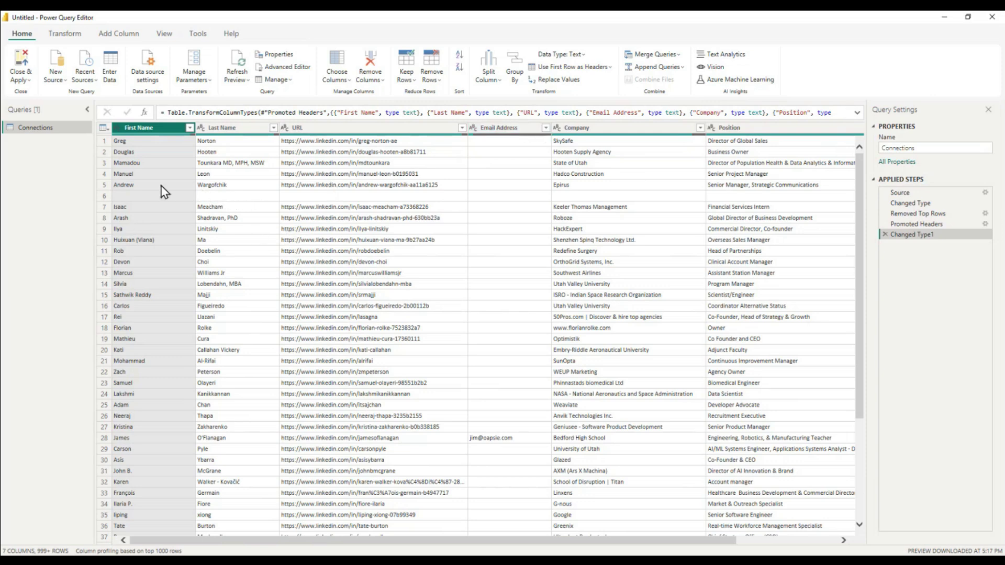
Look through the mostly empty Email Address column of the Connections query and remove it
scroll(510, 225, down, 5)
scroll(502, 222, up, 5)
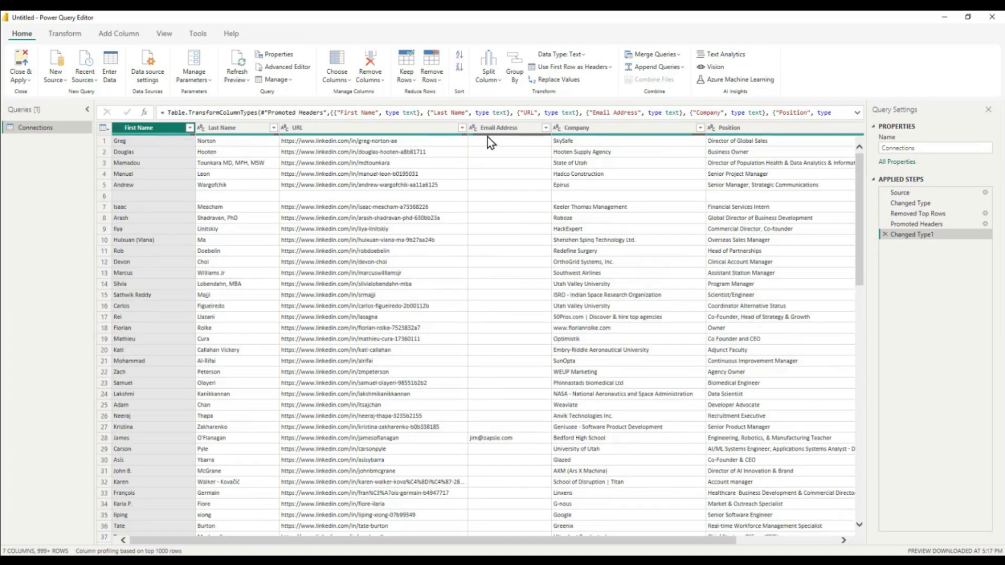
scroll(533, 262, down, 20)
scroll(532, 276, down, 20)
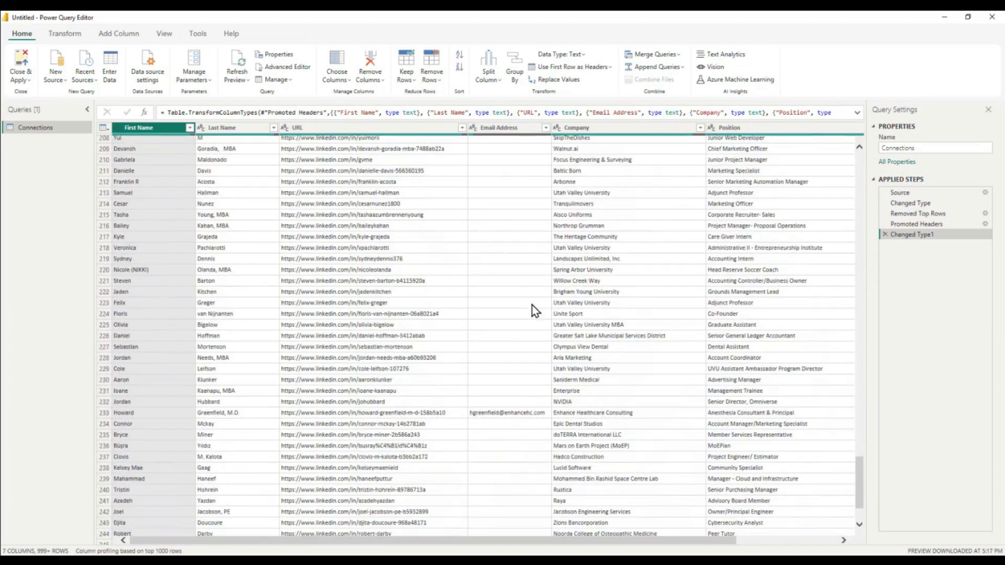
scroll(533, 303, up, 20)
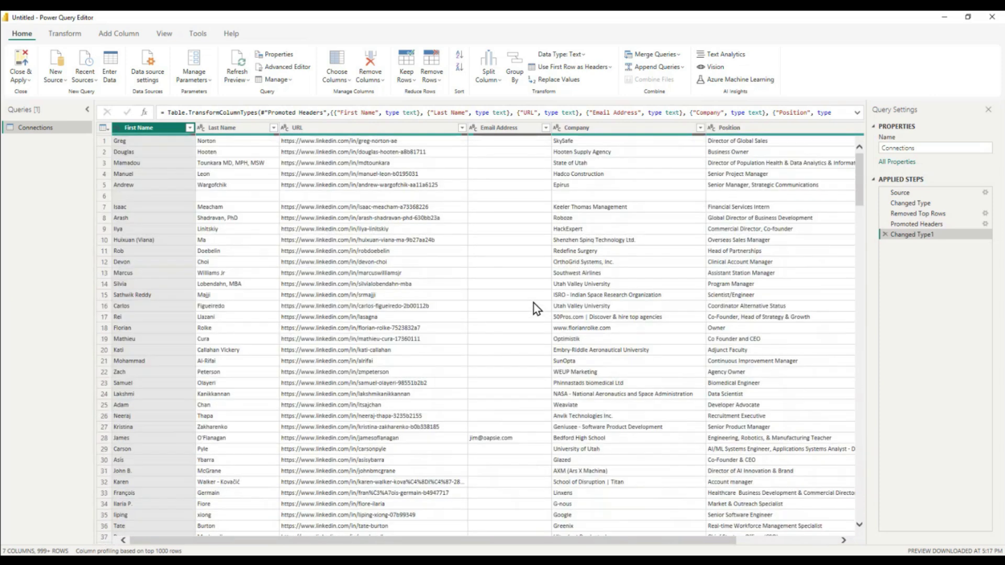
click(517, 130)
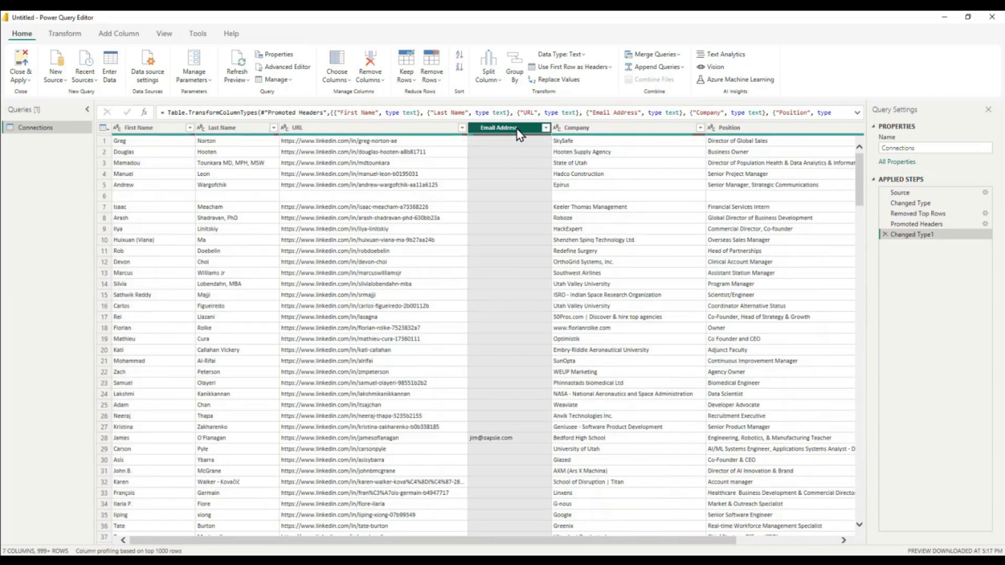
click(378, 65)
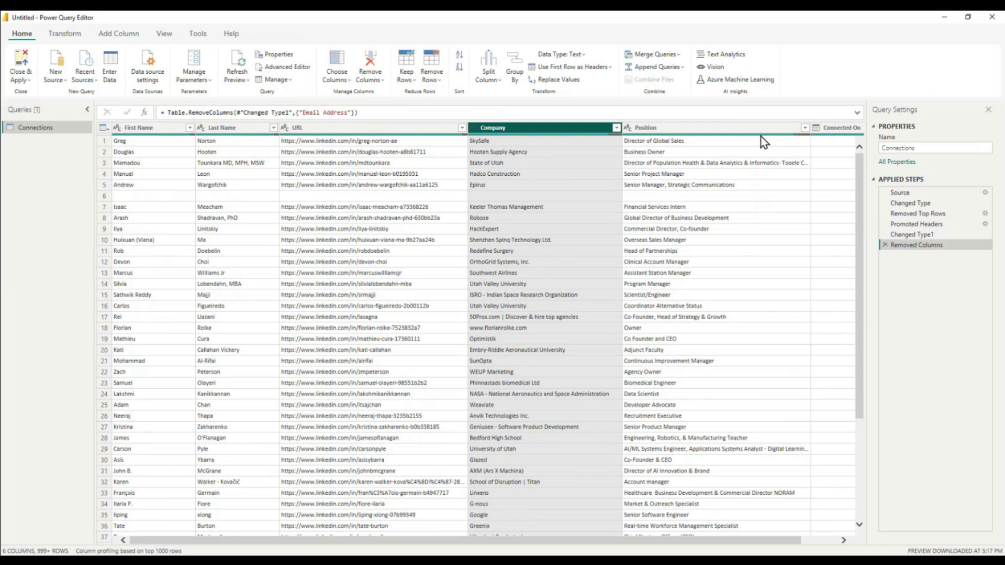
Rename the Connected On column to Date and apply the query changes to load Connections into the report
drag(758, 543, 795, 543)
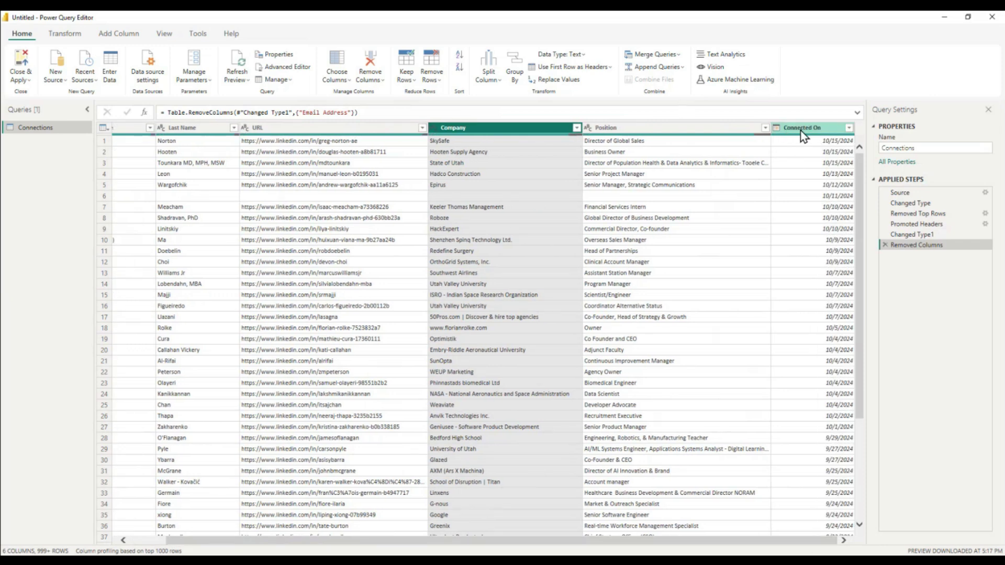
double_click(822, 129)
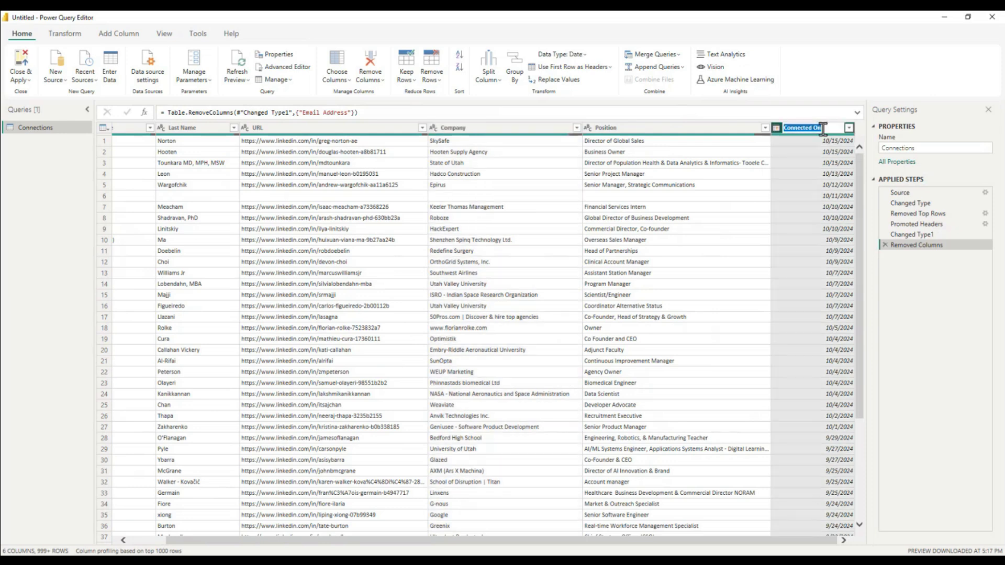
text(Date)
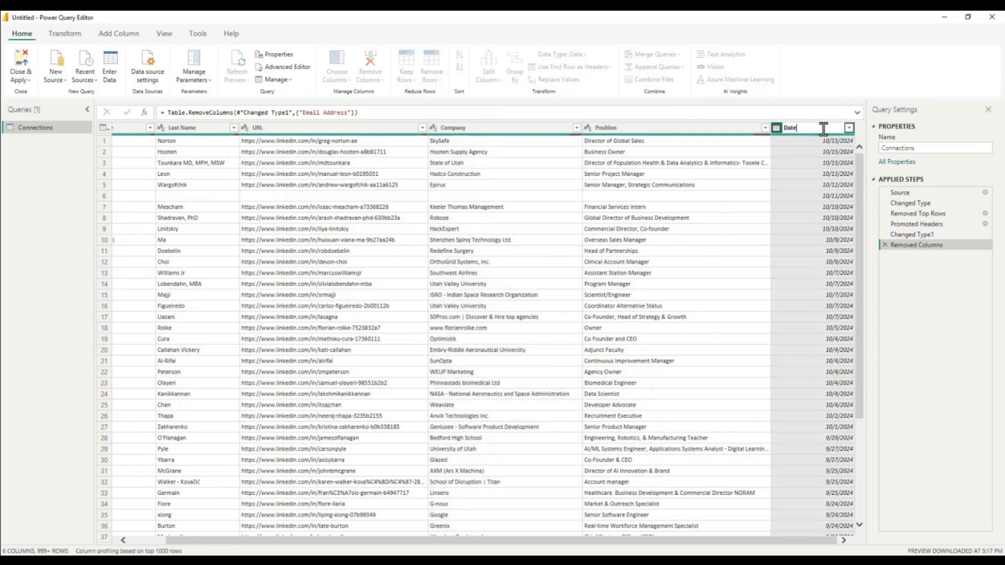
key(Return)
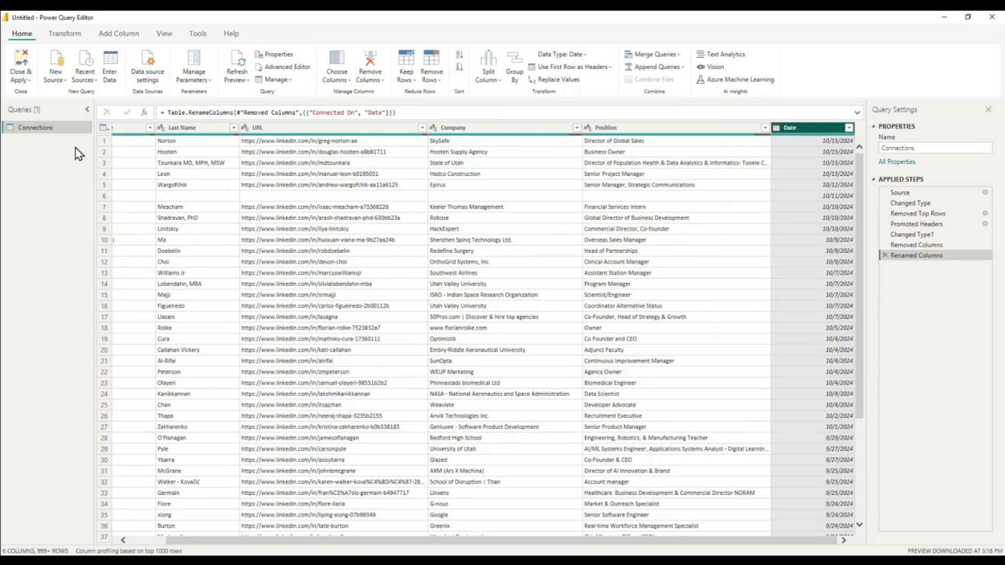
click(26, 58)
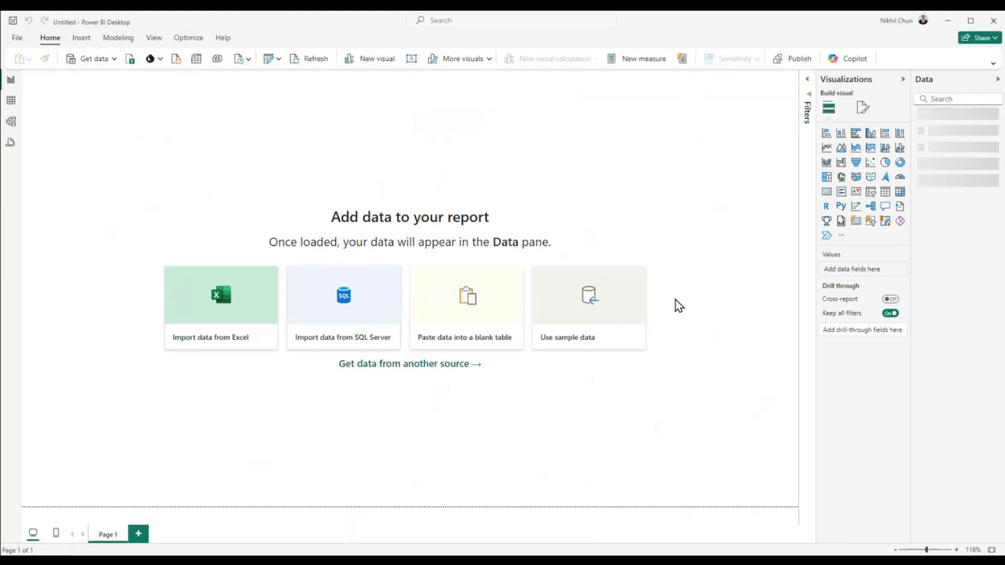
click(928, 116)
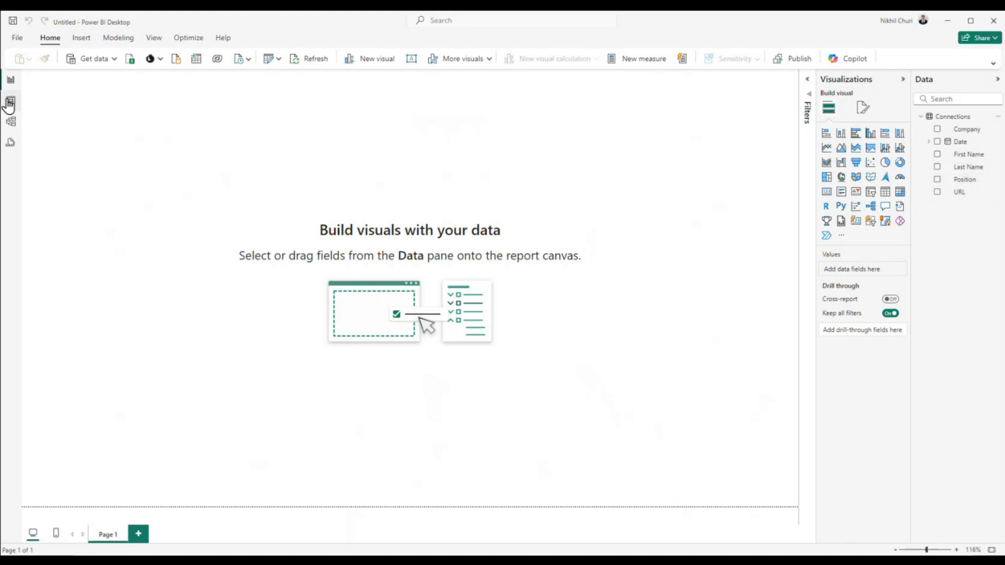
Save the report as "Power BI Dashboard - LinkedIn Analytics" in the course's Power BI Dashboard - LinkedIn Analytics folder
click(14, 26)
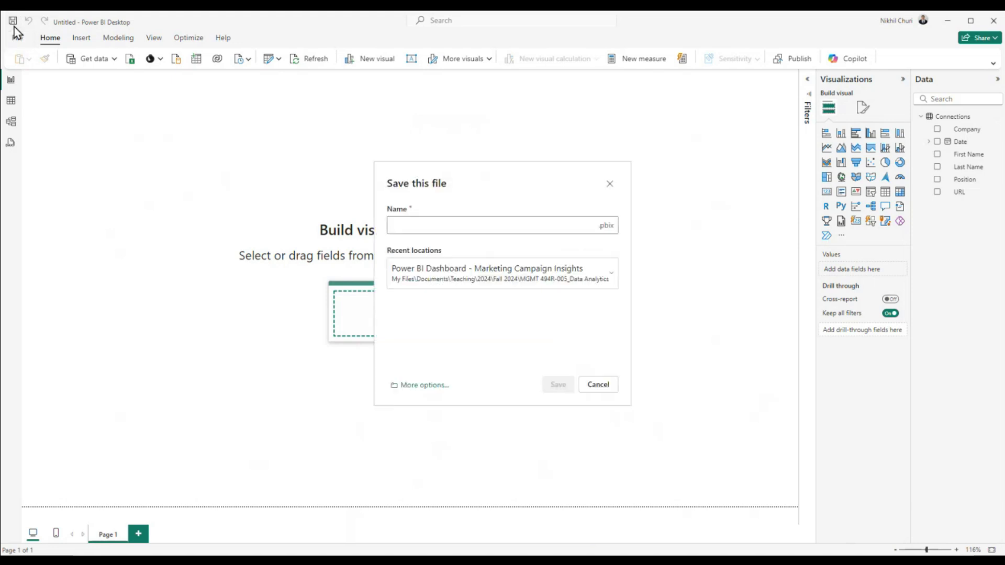
click(599, 386)
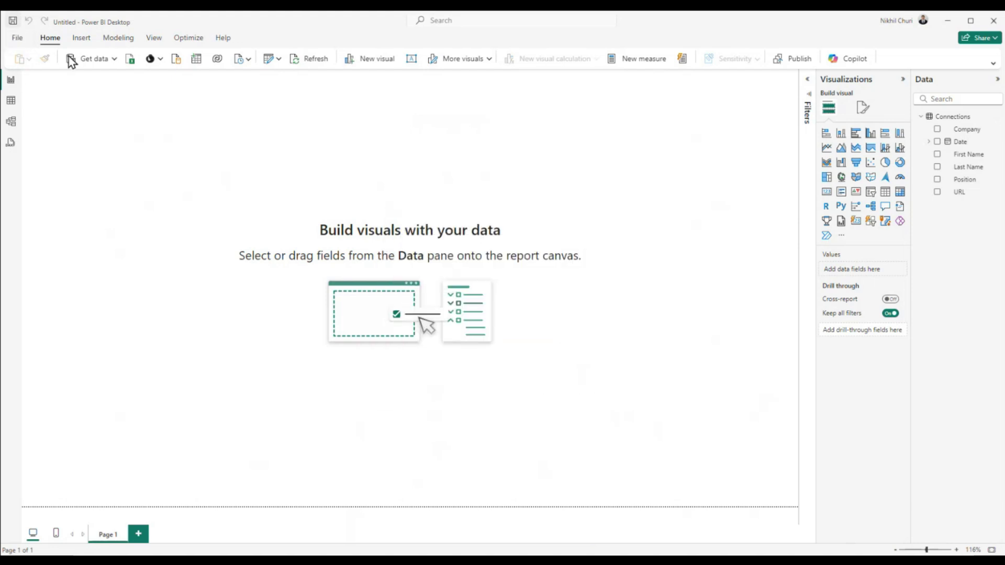
click(16, 38)
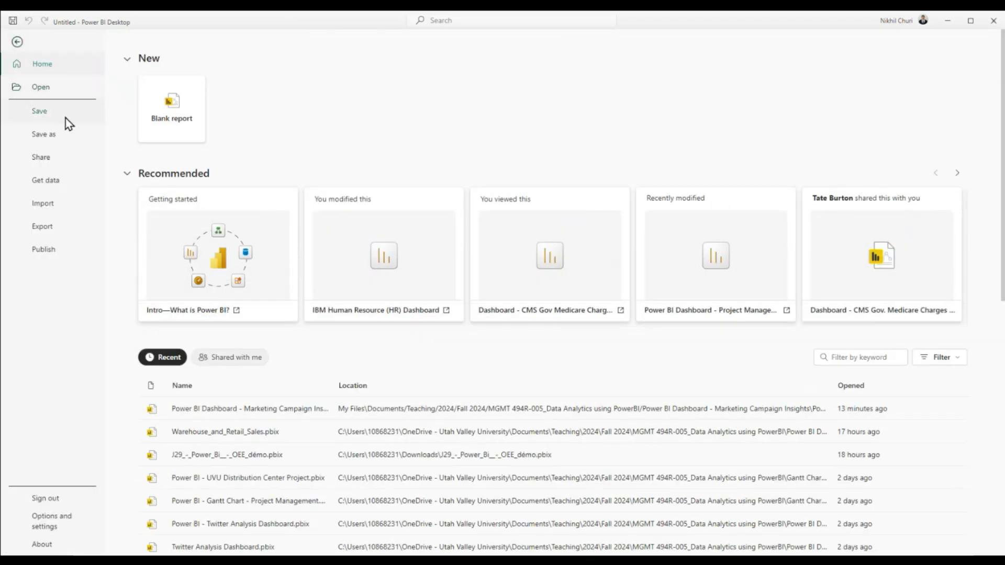
click(52, 138)
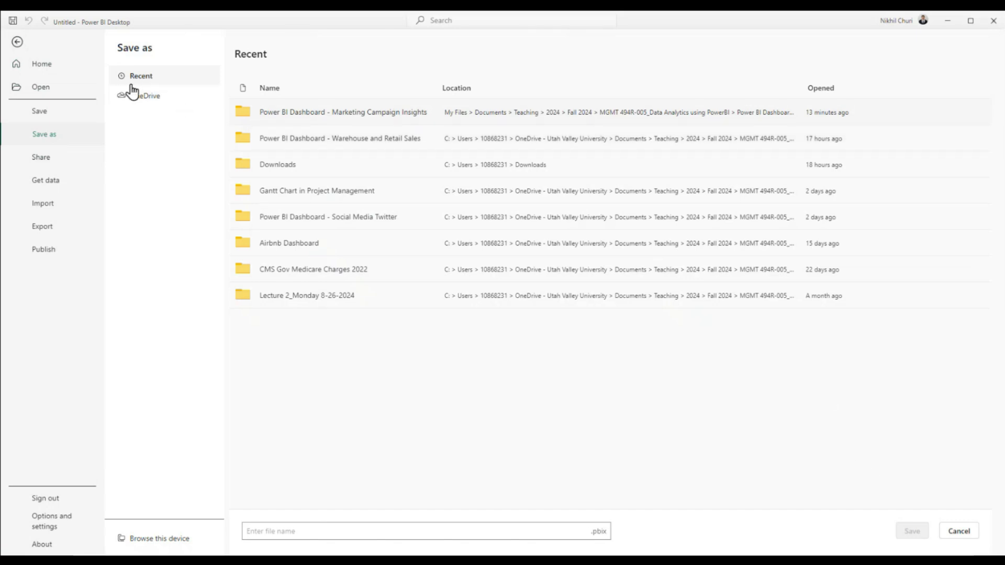
click(157, 539)
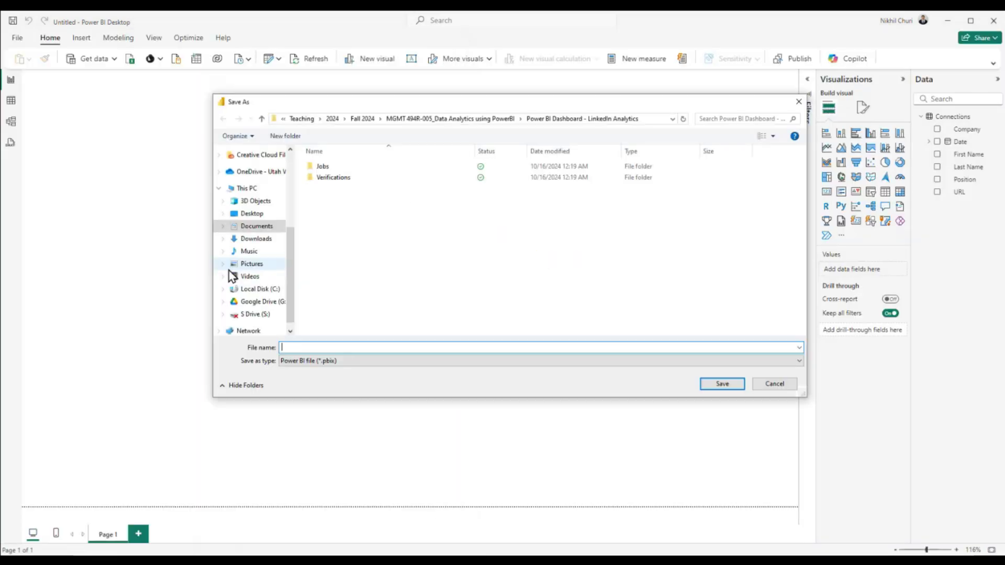
click(484, 120)
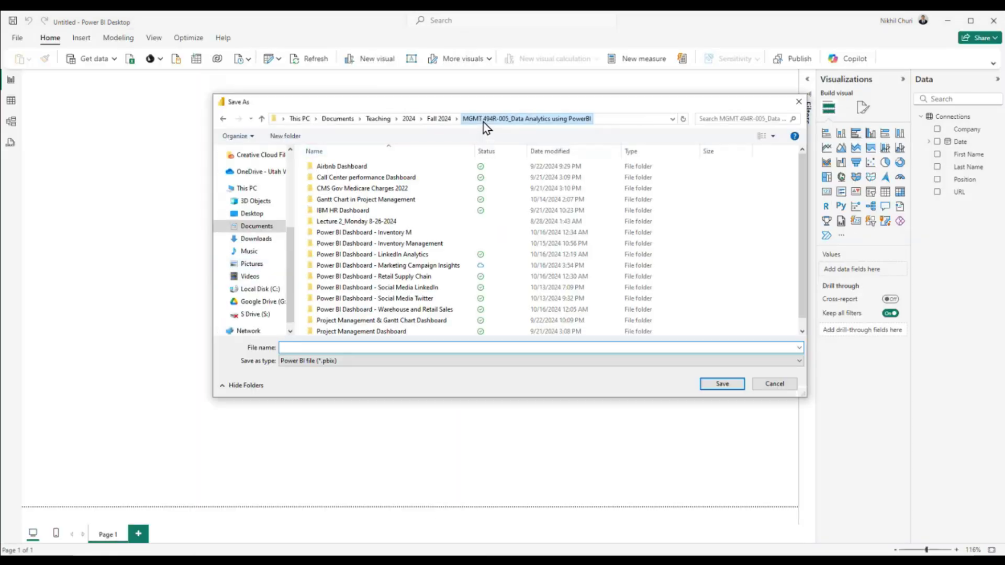
double_click(395, 254)
click(337, 347)
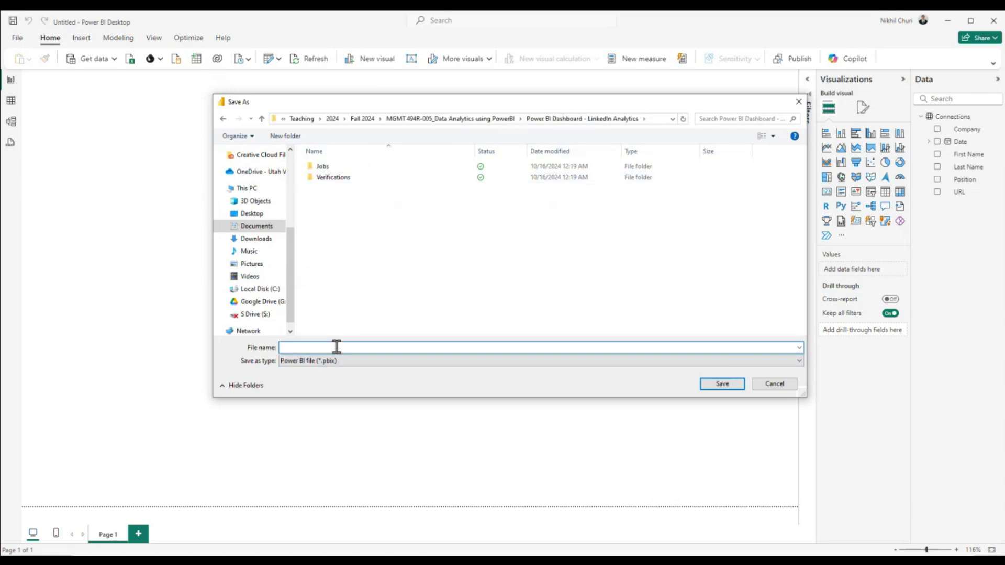
text(Power BI Dashboard - LinkedIn Analytics)
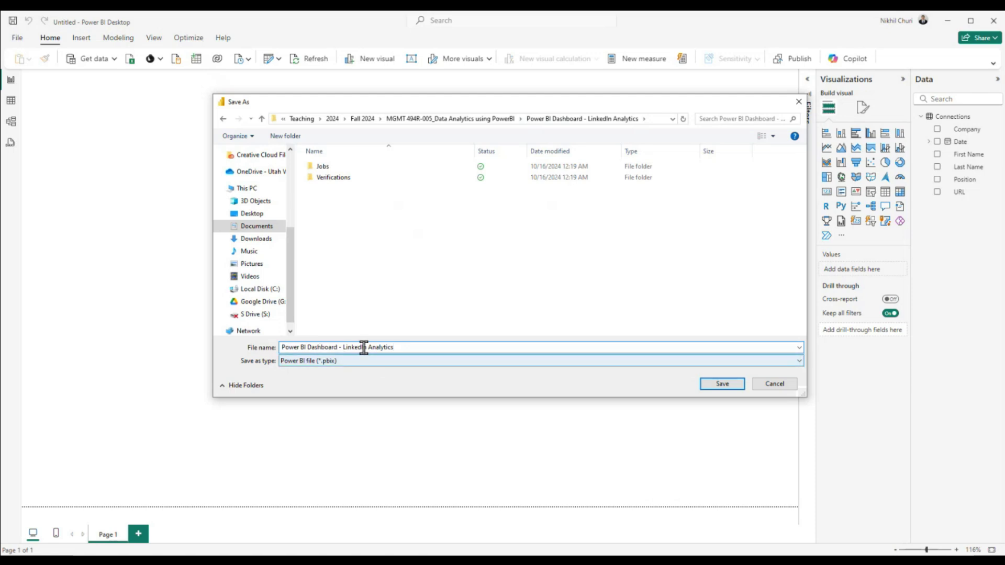
click(730, 386)
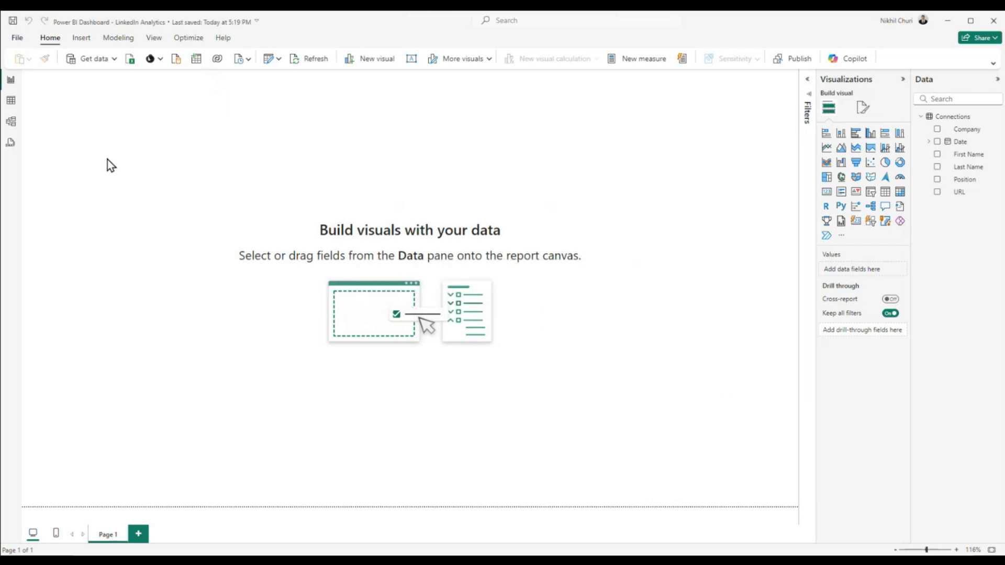
Rename the report page Page 1 as LinkedIn Analytics
double_click(116, 535)
key(BackSpace)
key(BackSpace)
key(BackSpace)
key(BackSpace)
key(BackSpace)
key(BackSpace)
text(LinkedIn Analytics)
key(Return)
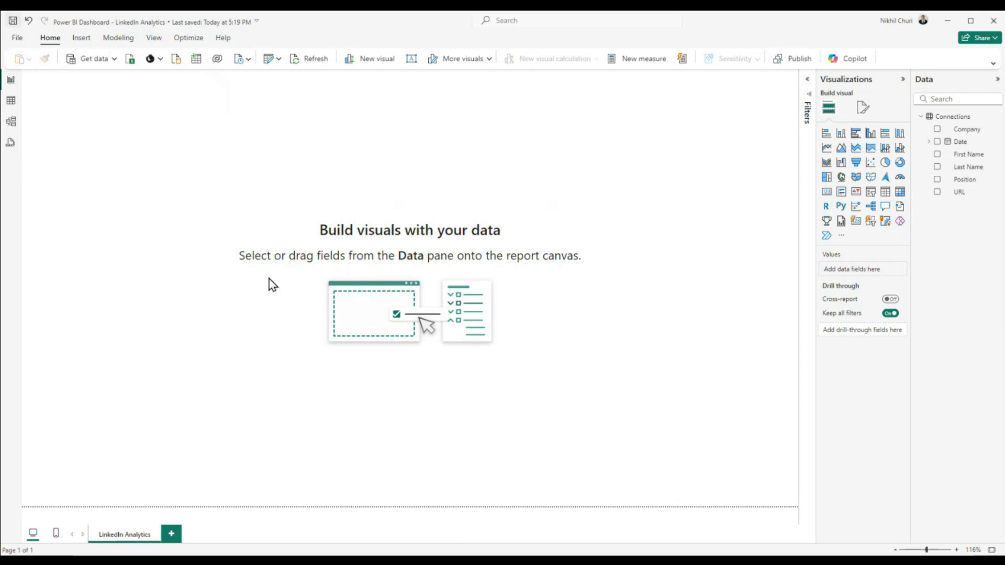
Look over the loaded Connections data in Table view and start a new calculated table
click(15, 105)
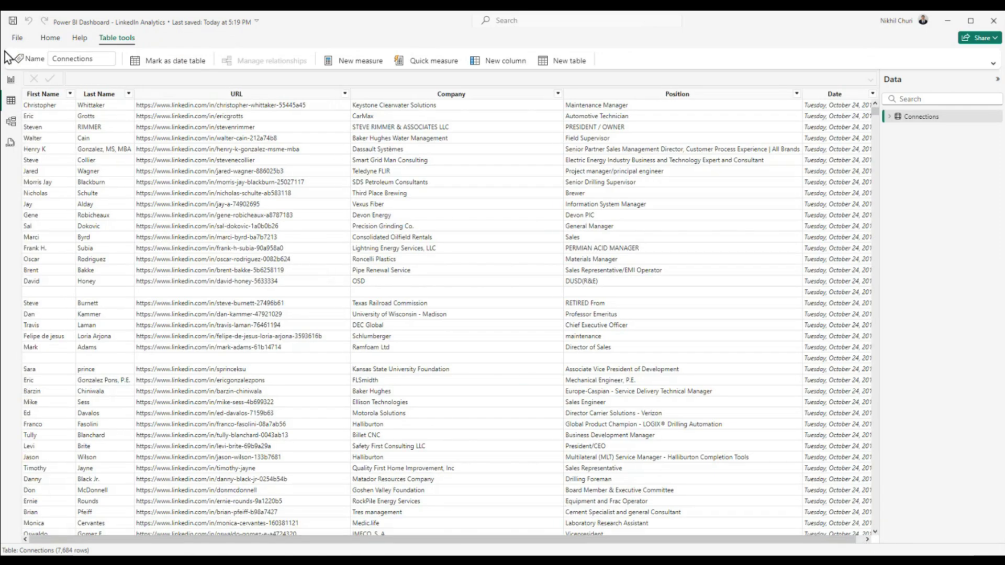
click(10, 80)
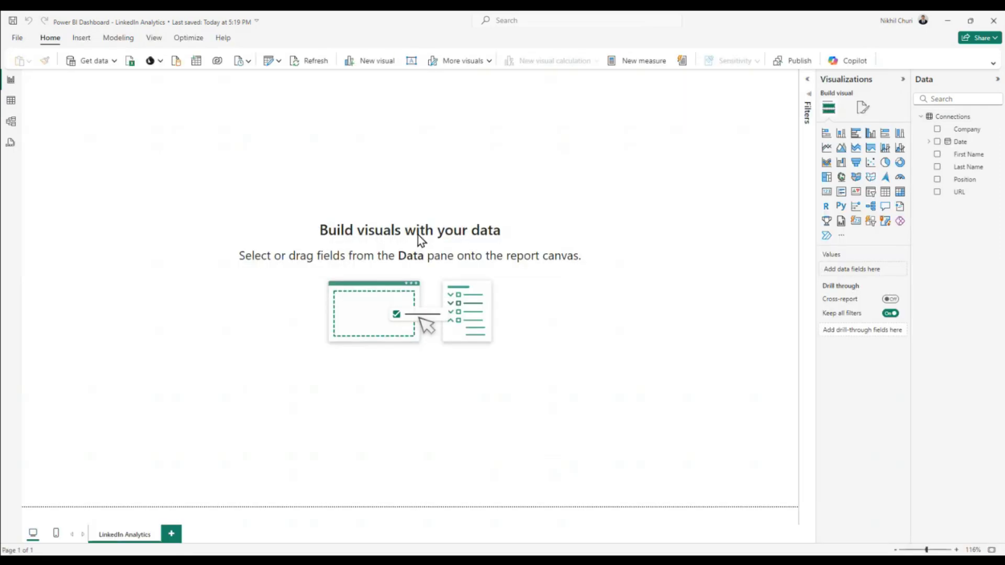
click(11, 101)
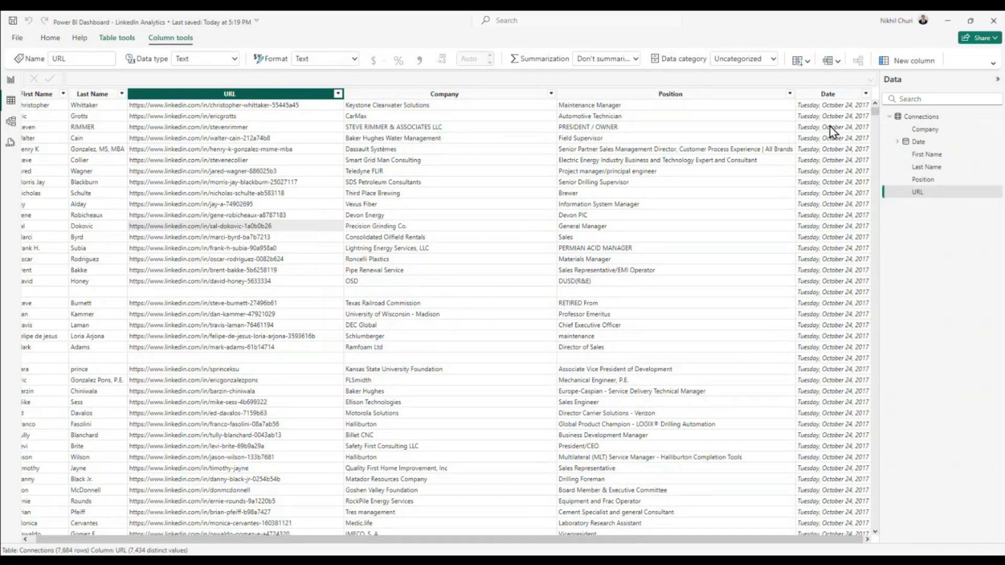
click(121, 40)
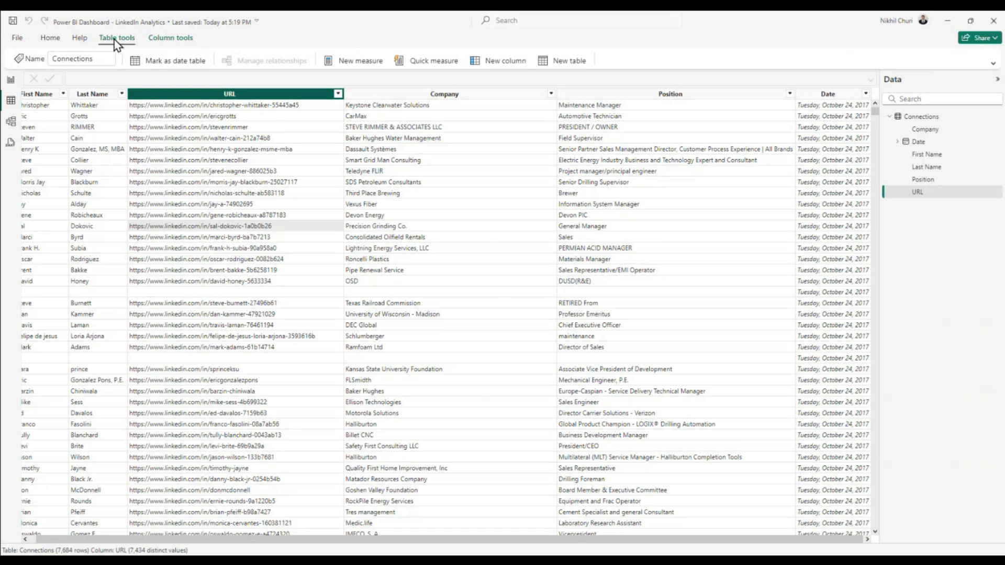
click(561, 62)
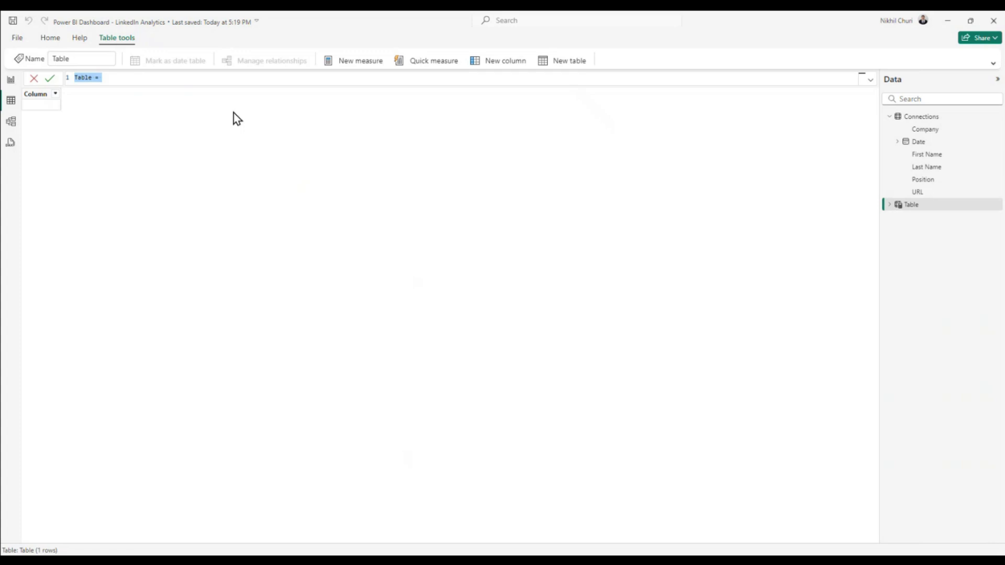
click(907, 207)
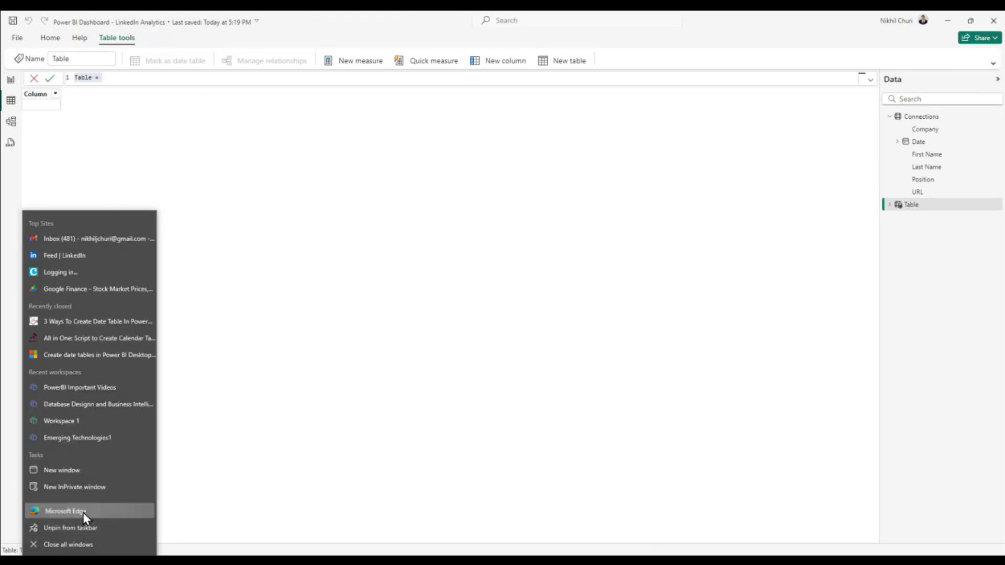
Switch to a new Microsoft Edge window and search the web for "code to create simple date table in dax"
click(86, 513)
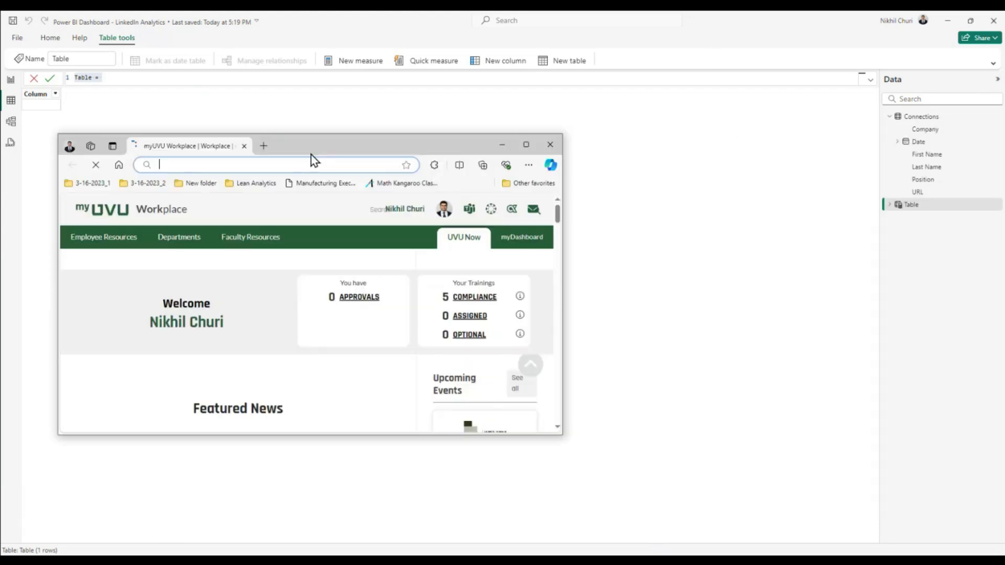
double_click(328, 143)
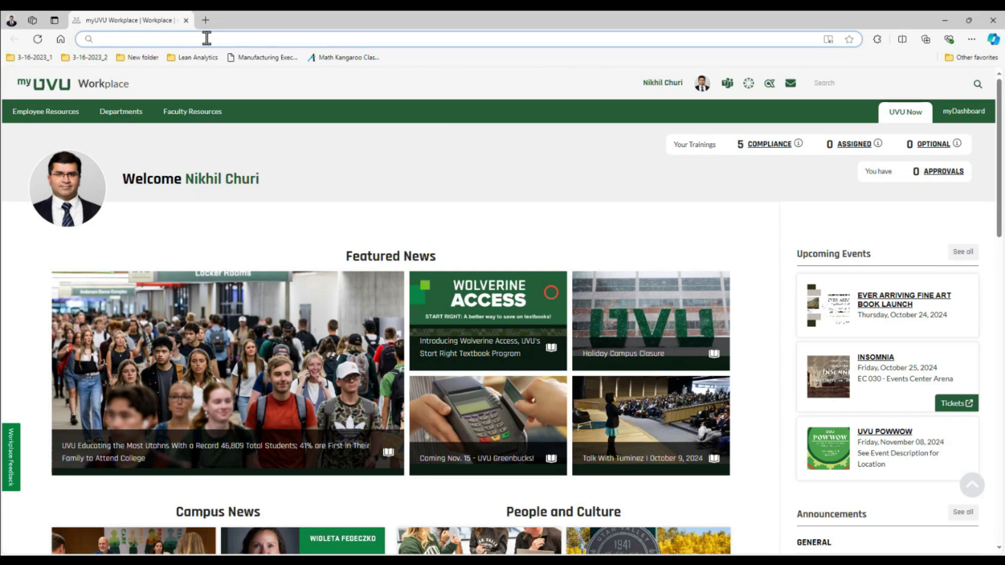
click(207, 39)
text(code to cr)
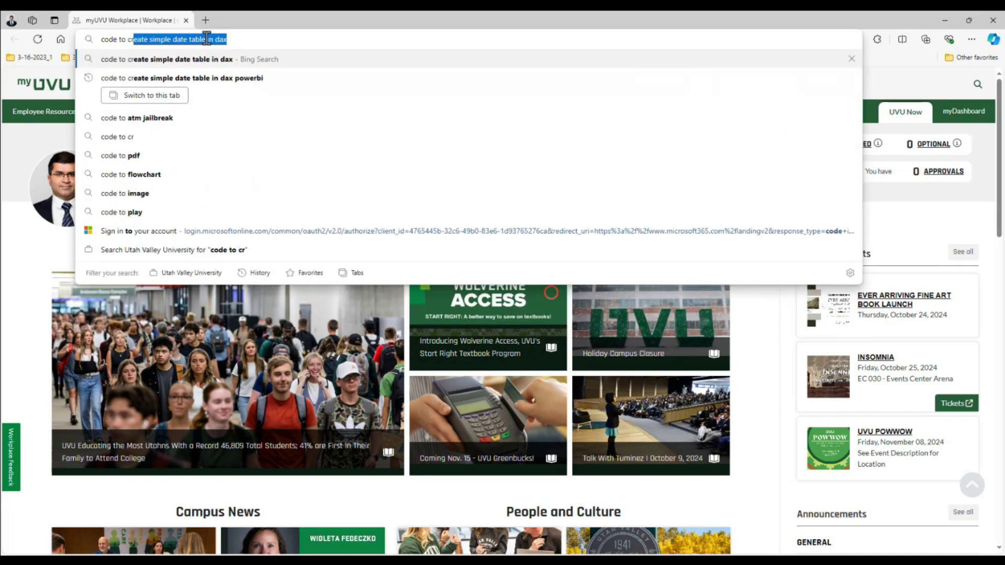
text(eate s)
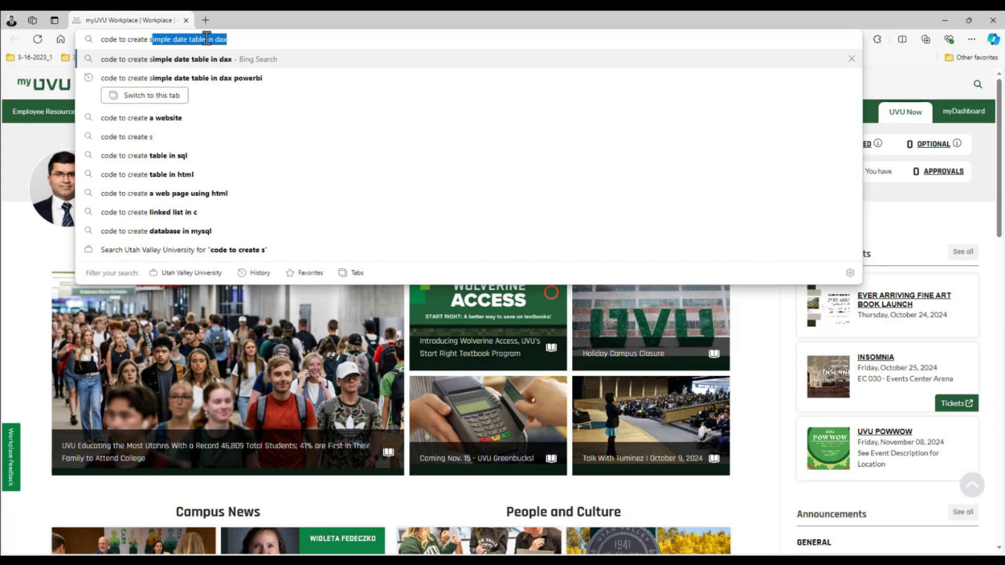
text(imple date)
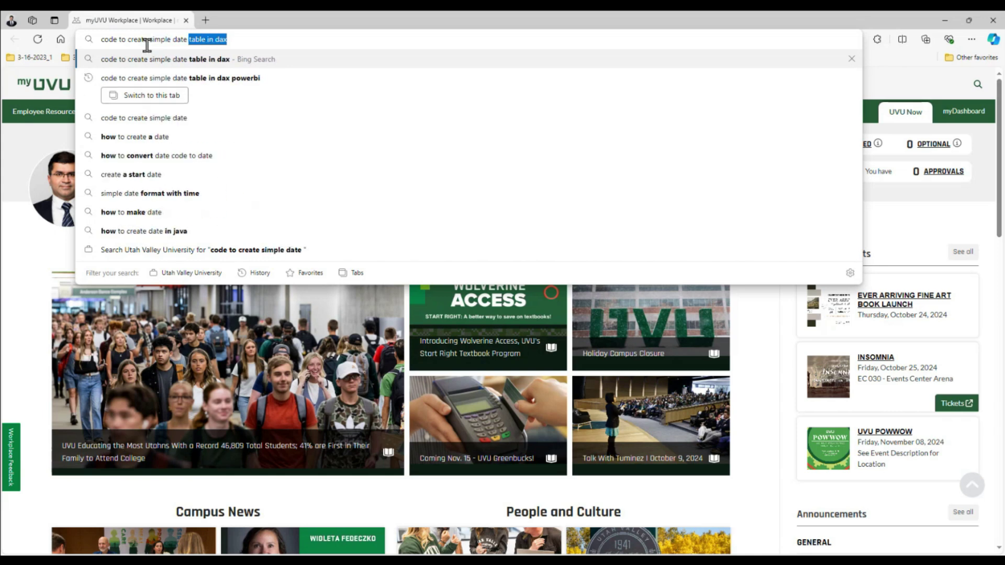
click(254, 42)
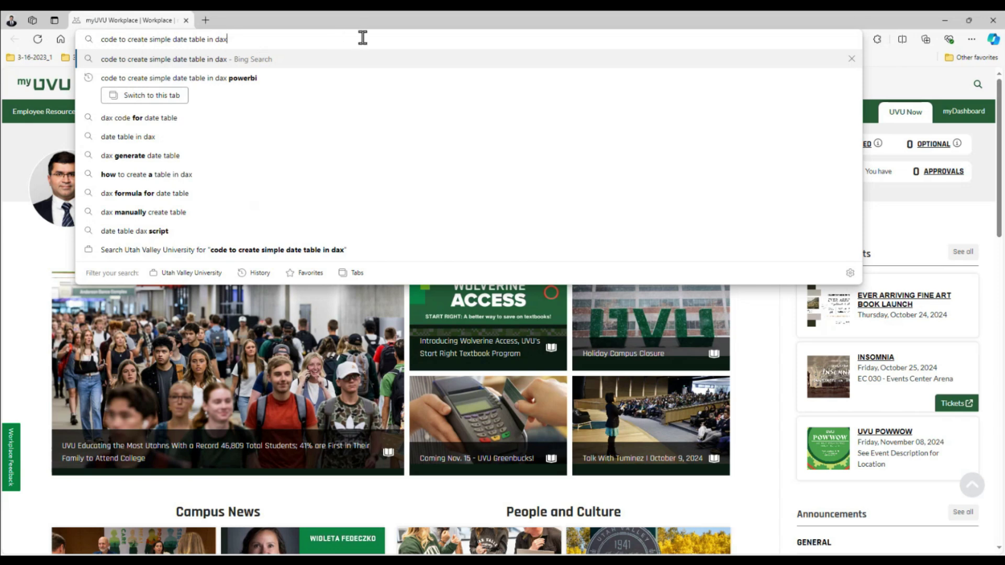
key(Return)
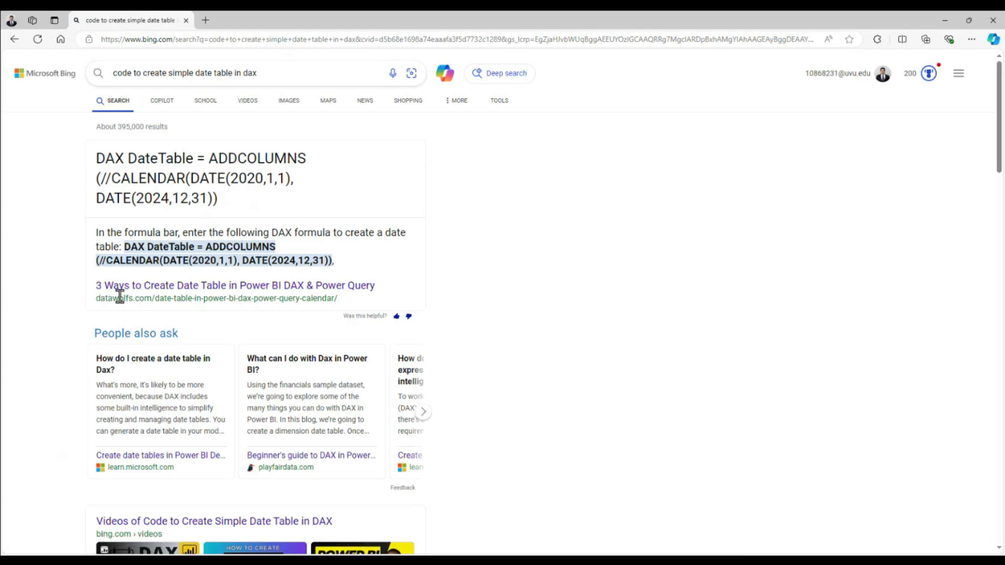
Open the DataWolfs article "3 Ways to Create Date Table in Power BI DAX & Power Query" and find its simple DAX date table code
click(176, 287)
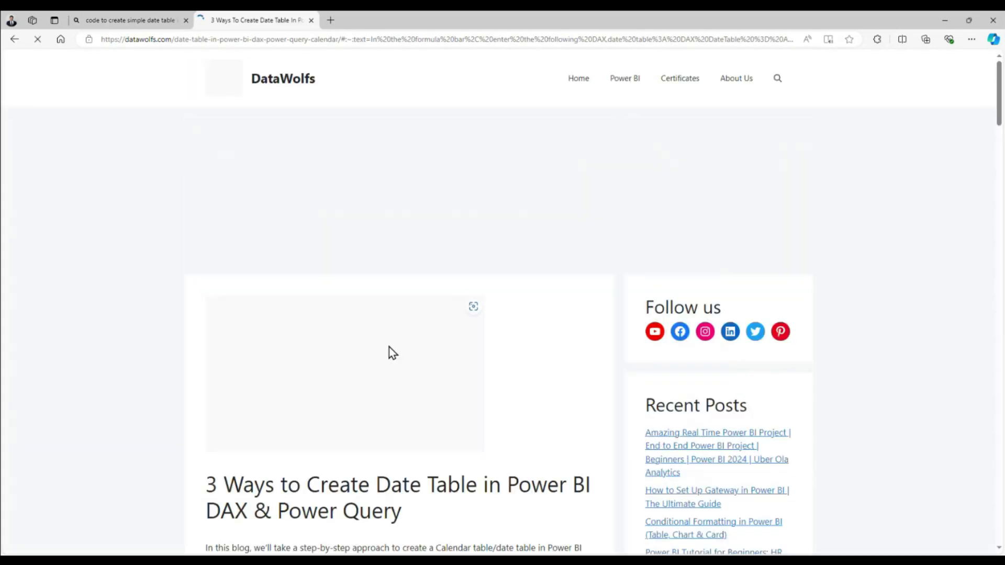
scroll(542, 414, down, 8)
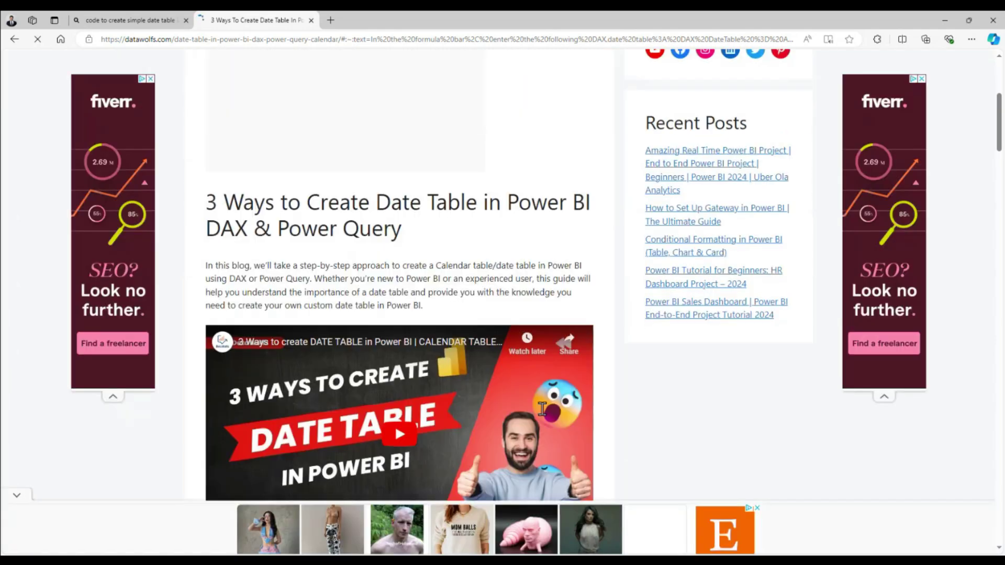
scroll(542, 410, down, 12)
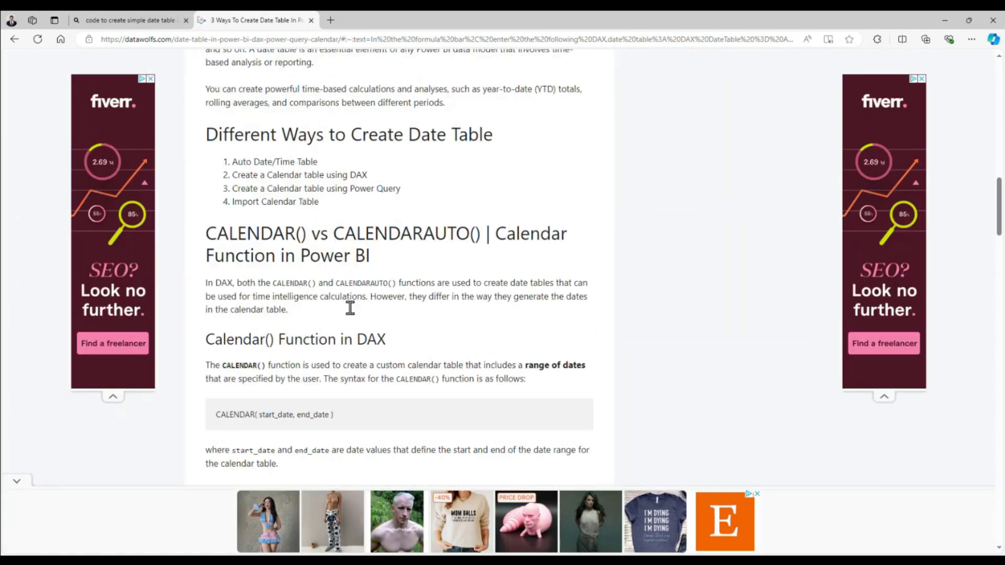
scroll(299, 256, down, 3)
scroll(299, 257, up, 2)
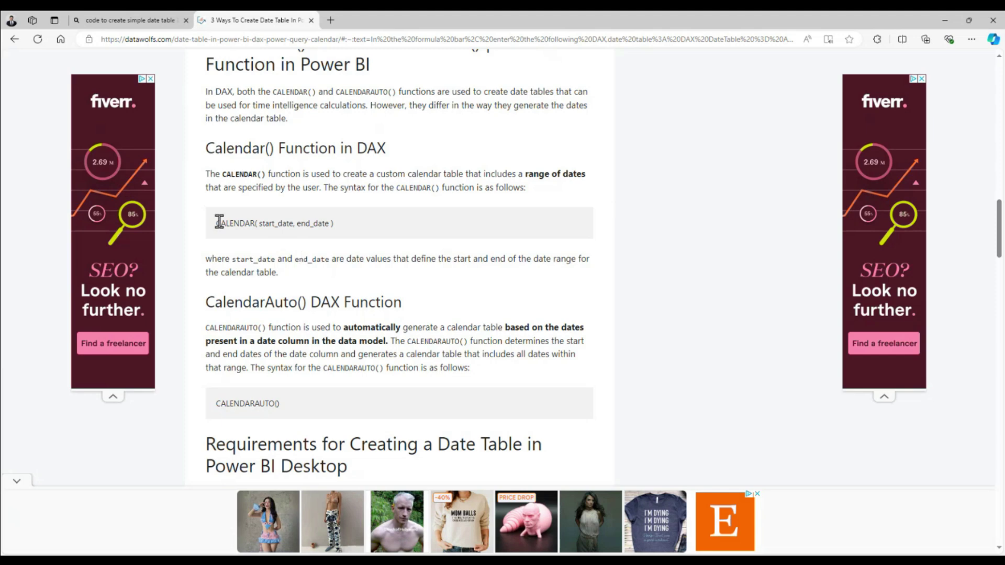
scroll(243, 221, down, 7)
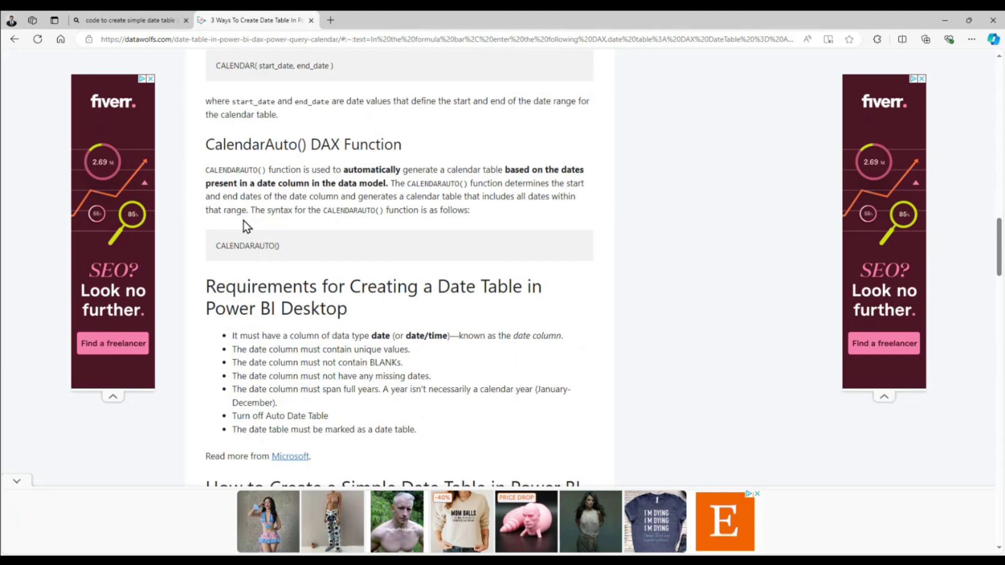
scroll(243, 221, down, 3)
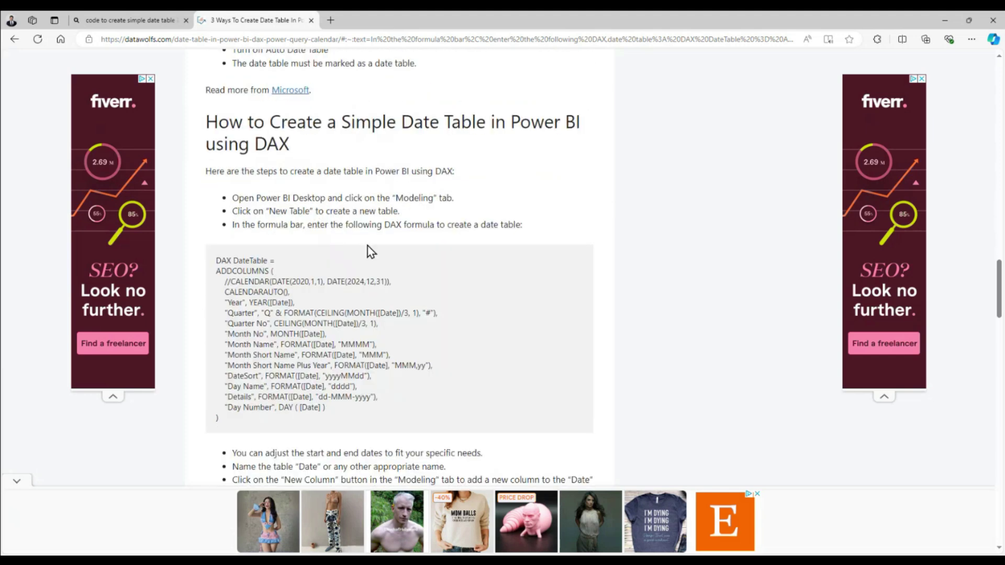
Compare the article's simple and fiscal DAX date table code, examining the calendar range and the columns of the simple version
scroll(334, 348, down, 10)
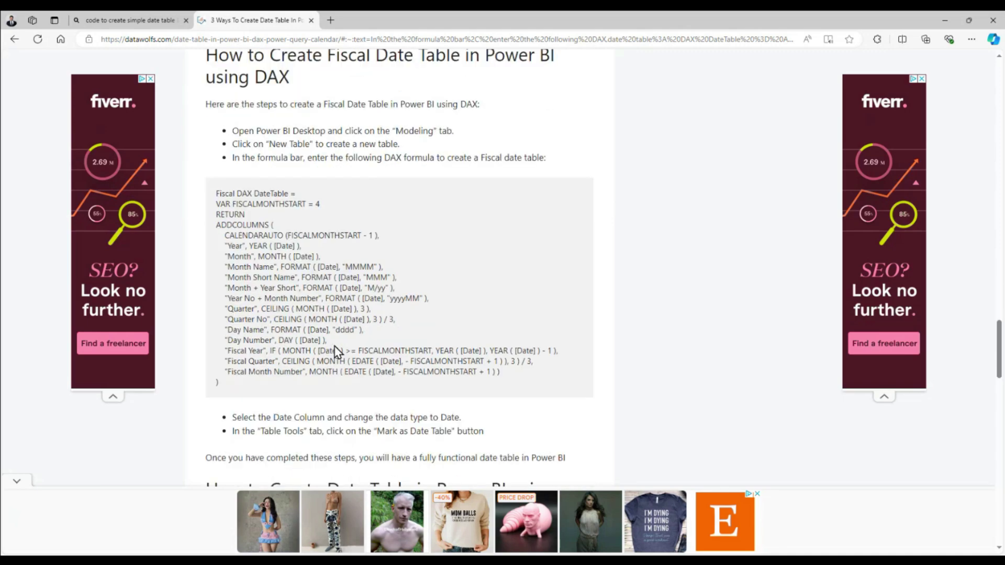
scroll(292, 366, down, 13)
scroll(354, 345, up, 13)
scroll(352, 343, down, 1)
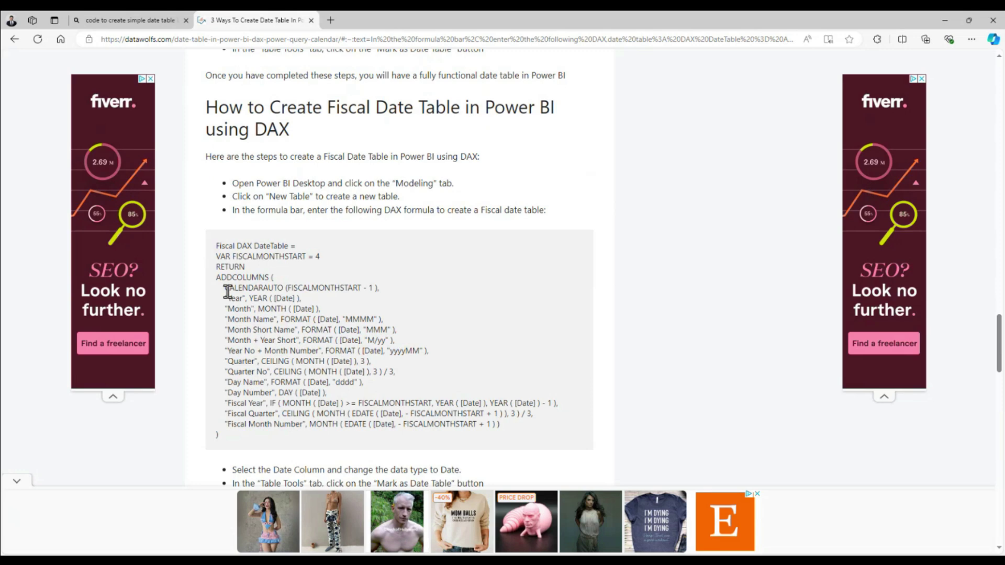
scroll(229, 291, up, 7)
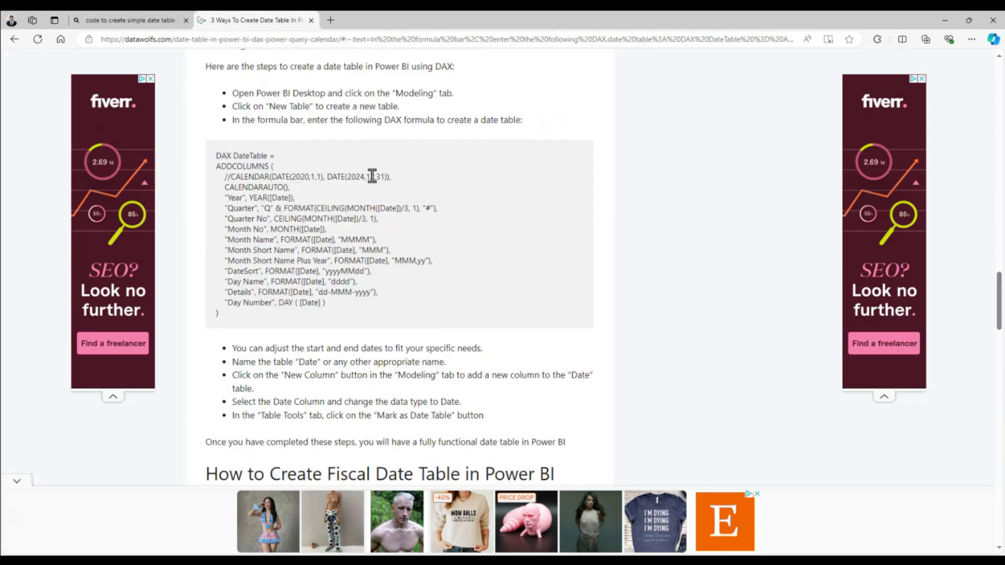
drag(292, 177, 215, 166)
click(352, 172)
drag(238, 303, 273, 303)
click(247, 208)
Examine the fiscal DAX code and the Power Query date table code, and return to the simple DAX date table section
scroll(247, 207, down, 9)
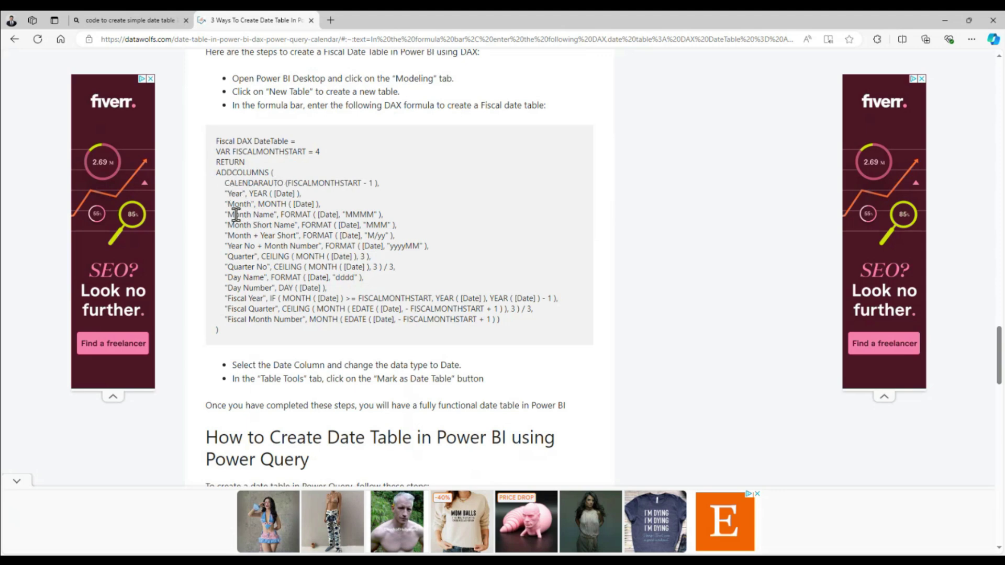
drag(232, 246, 247, 247)
click(261, 273)
scroll(293, 308, down, 1)
scroll(271, 231, down, 10)
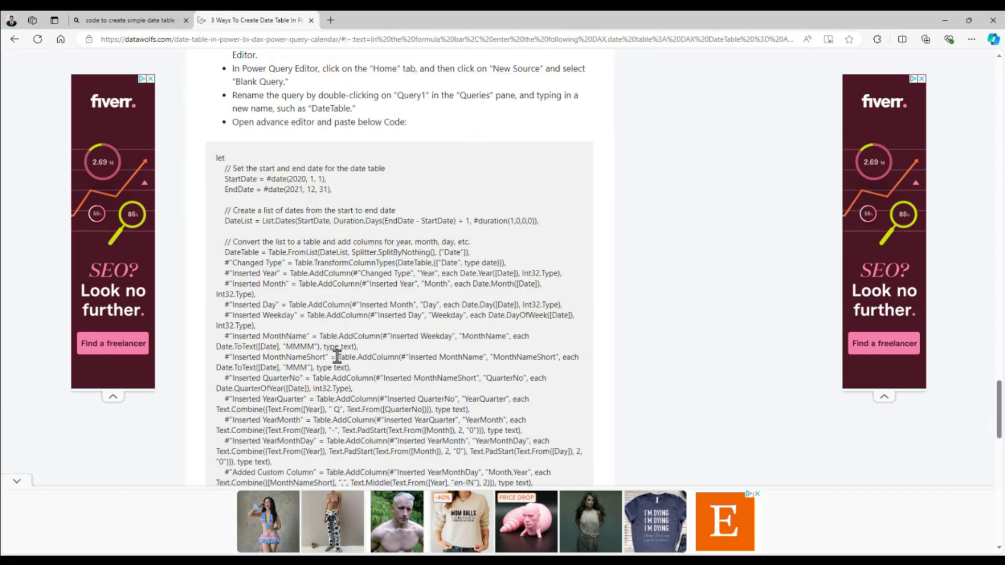
scroll(345, 346, up, 15)
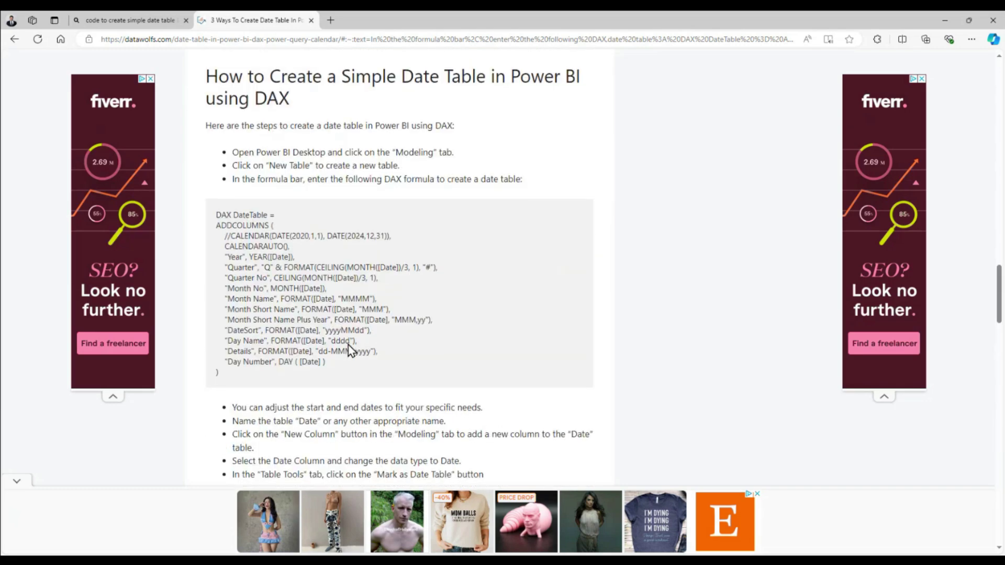
scroll(350, 351, down, 4)
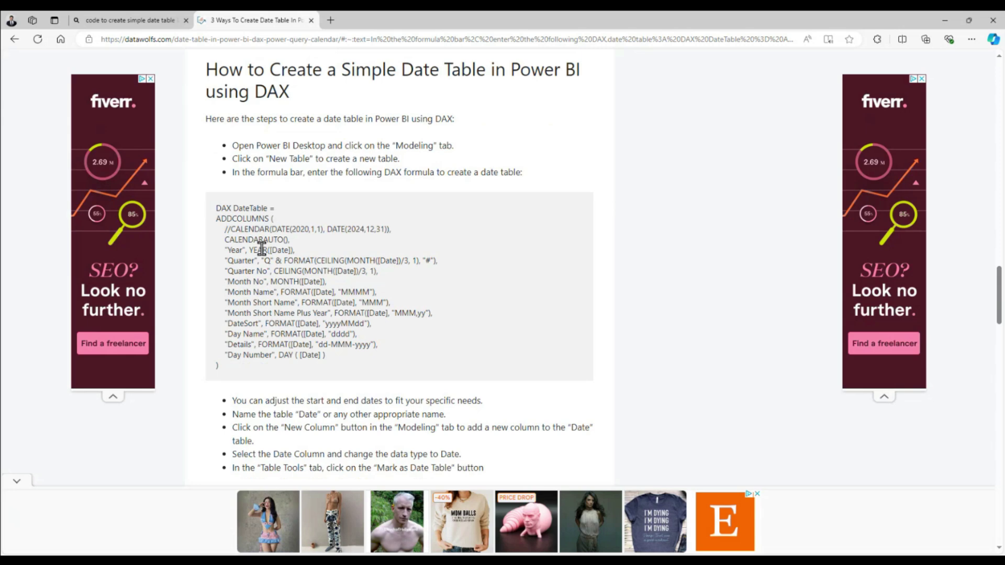
scroll(261, 249, down, 1)
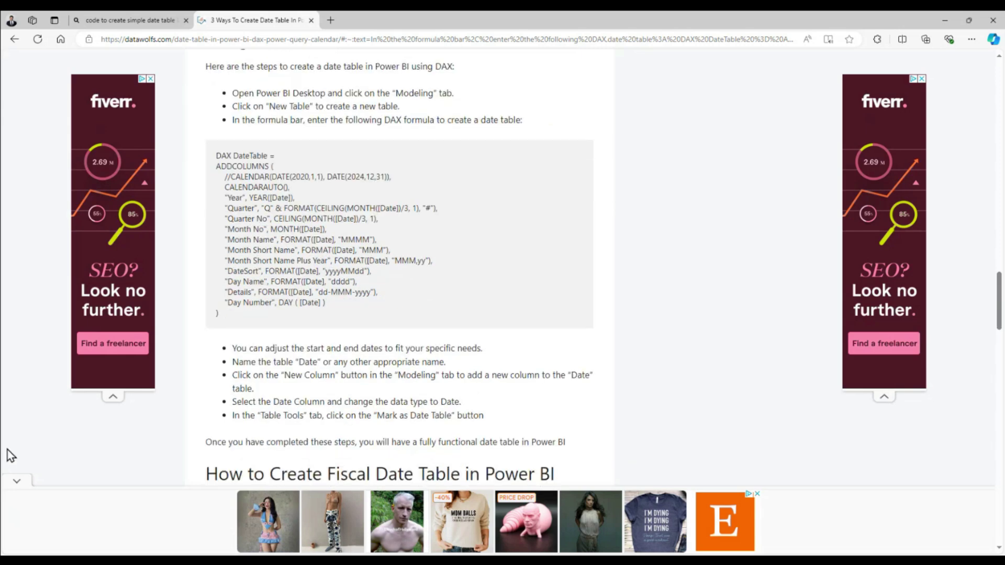
Collapse the ad banner and copy the complete simple DAX DateTable code from the article
click(17, 482)
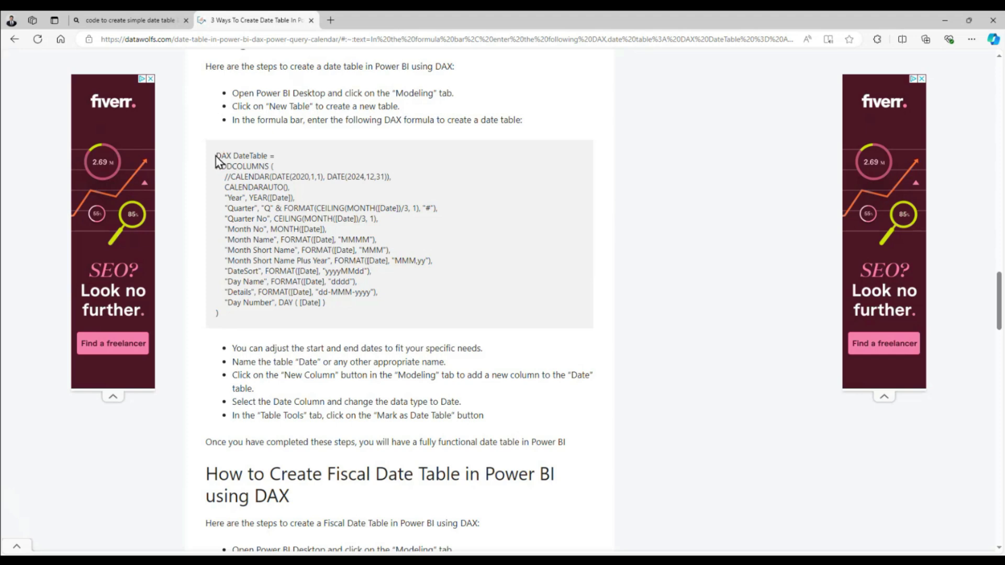
click(117, 15)
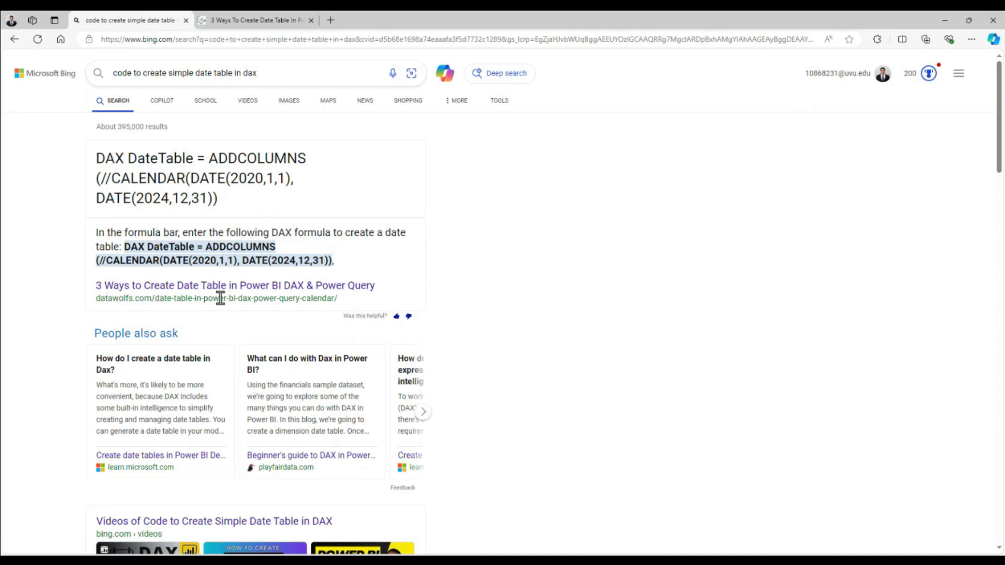
click(275, 27)
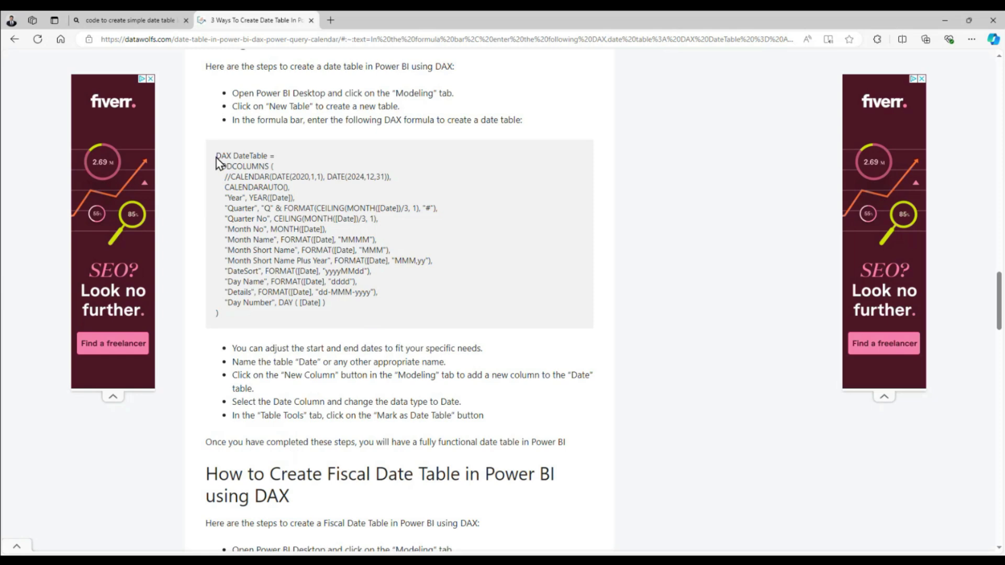
drag(218, 155, 323, 311)
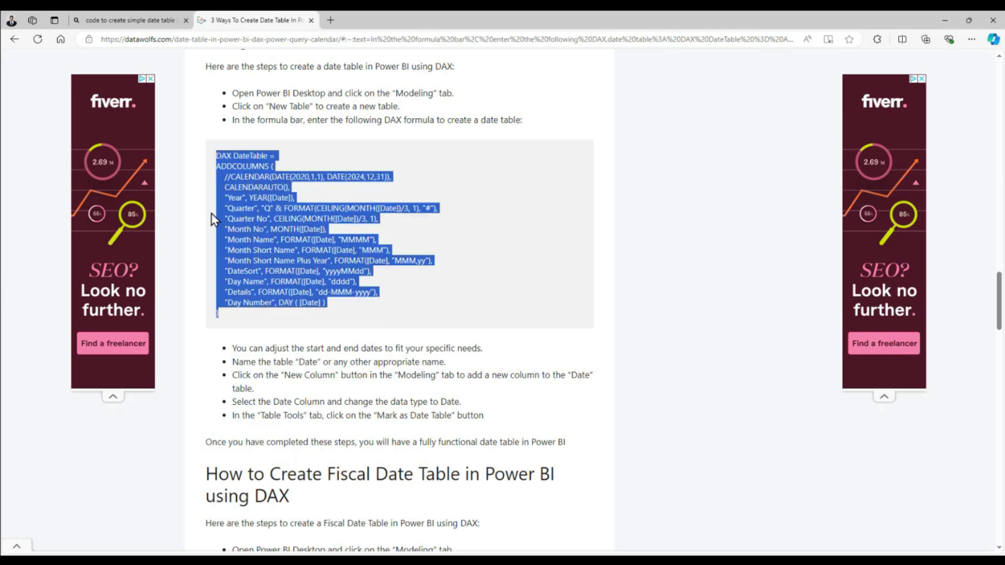
right_click(238, 185)
click(264, 194)
scroll(304, 224, up, 1)
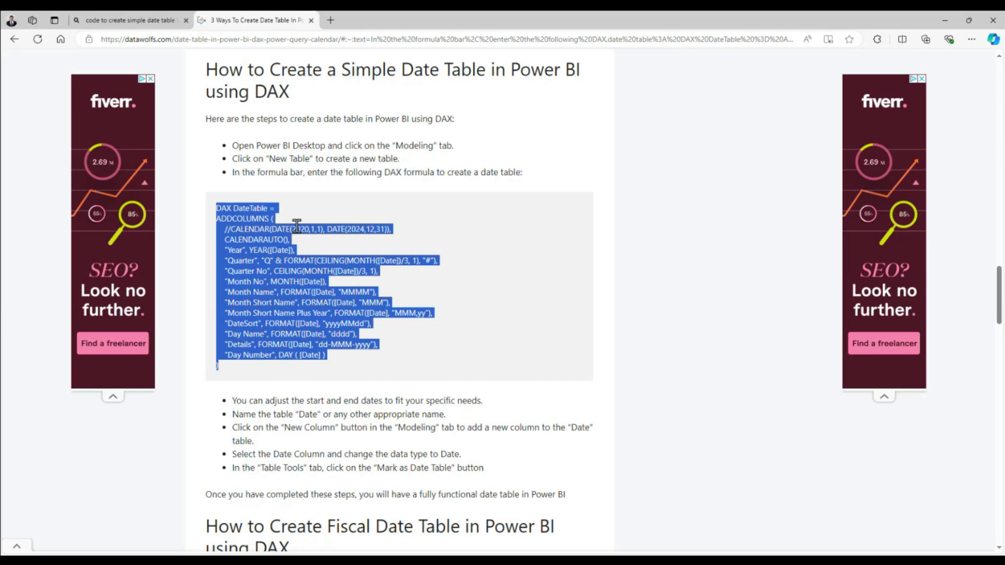
right_click(257, 292)
click(283, 303)
Switch back to Power BI and replace the new table's formula with the copied DAX DateTable code
click(944, 20)
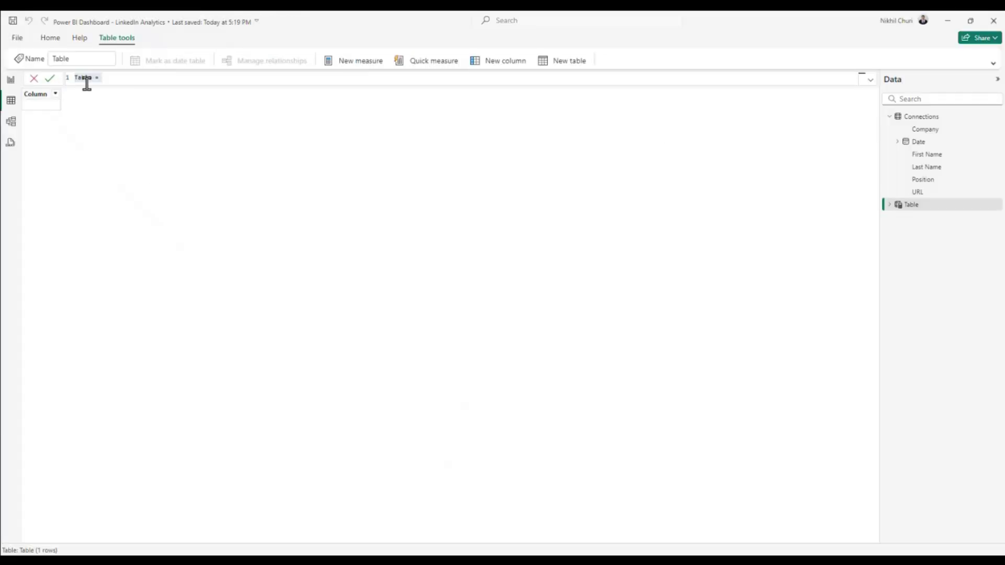
click(909, 209)
key(ctrl+a)
key(ctrl+v)
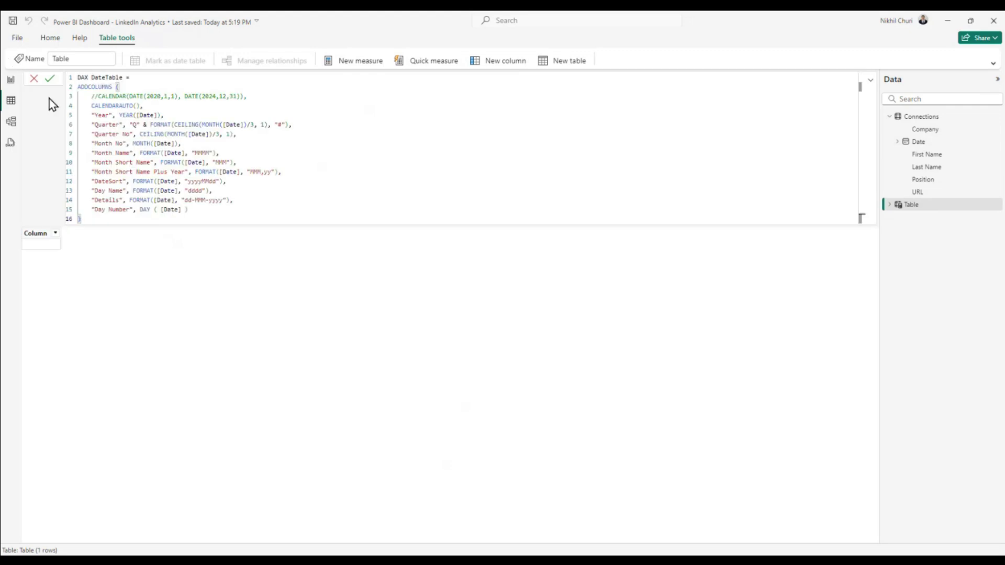
Change the table name in the formula to Date and commit the formula to create the table
click(92, 78)
key(Left)
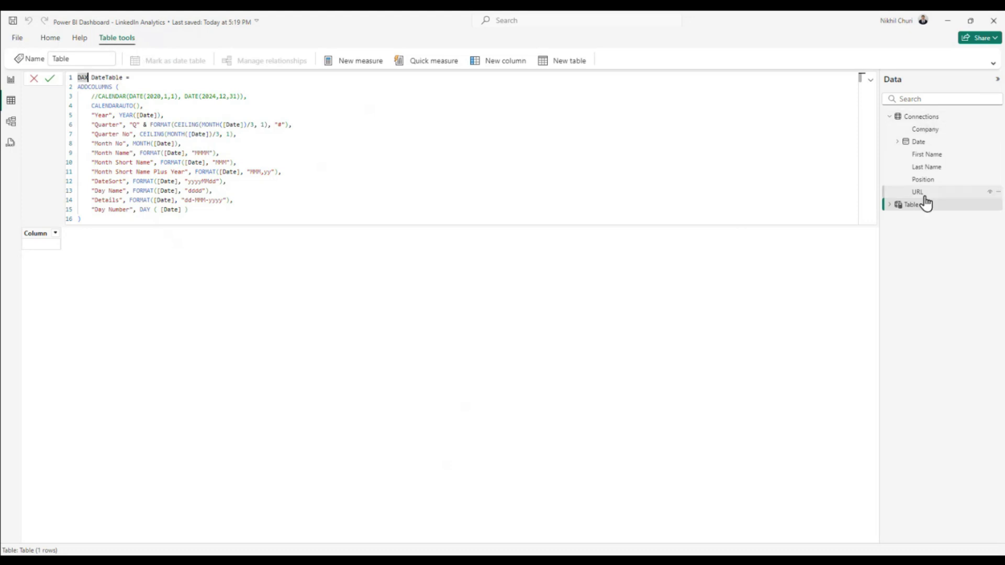
click(93, 78)
key(Left)
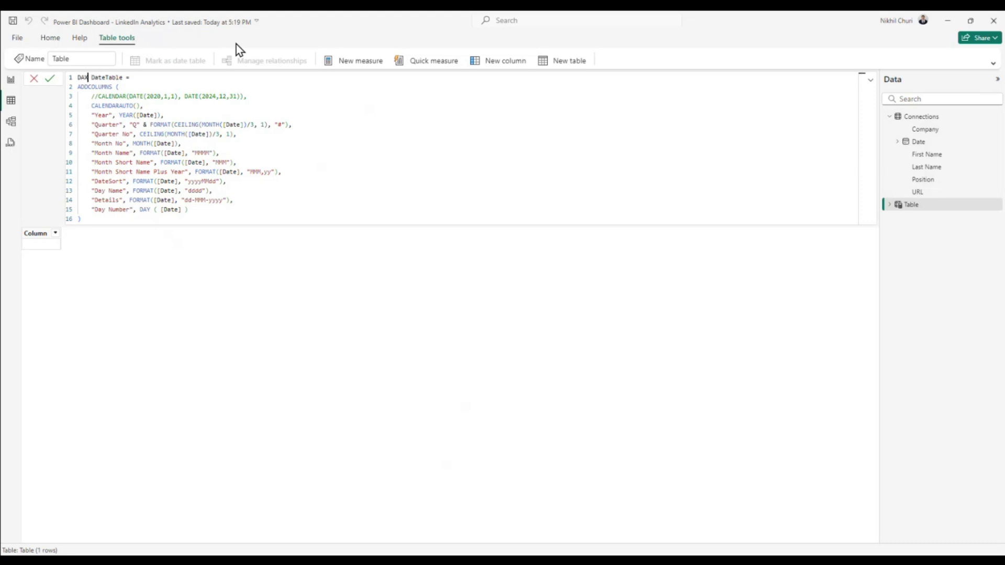
key(BackSpace)
key(BackSpace)
key(BackSpace)
key(Delete)
key(Right)
key(Right)
key(Right)
key(Right)
key(shift+Right)
key(shift+Right)
key(shift+Right)
key(shift+Right)
key(shift+Right)
key(shift+Right)
key(shift+Left)
key(BackSpace)
click(110, 220)
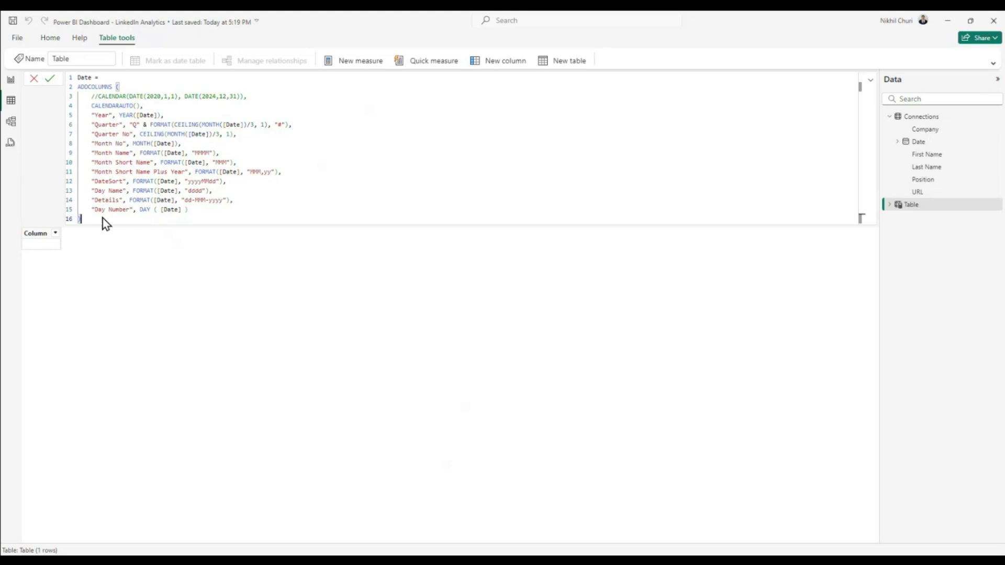
click(49, 80)
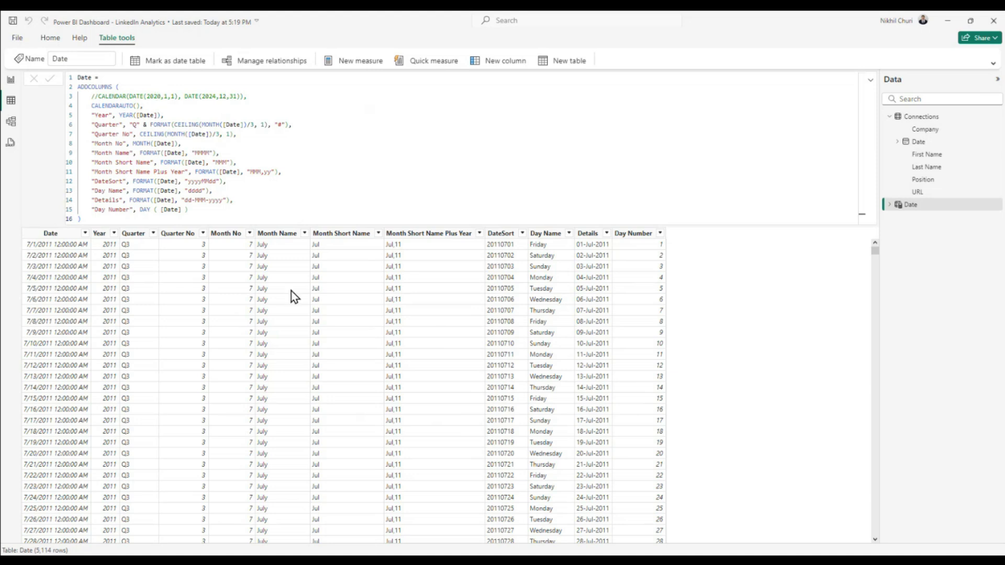
Set the start year in the commented CALENDAR line of the Date table formula to 2011 and apply it
double_click(153, 96)
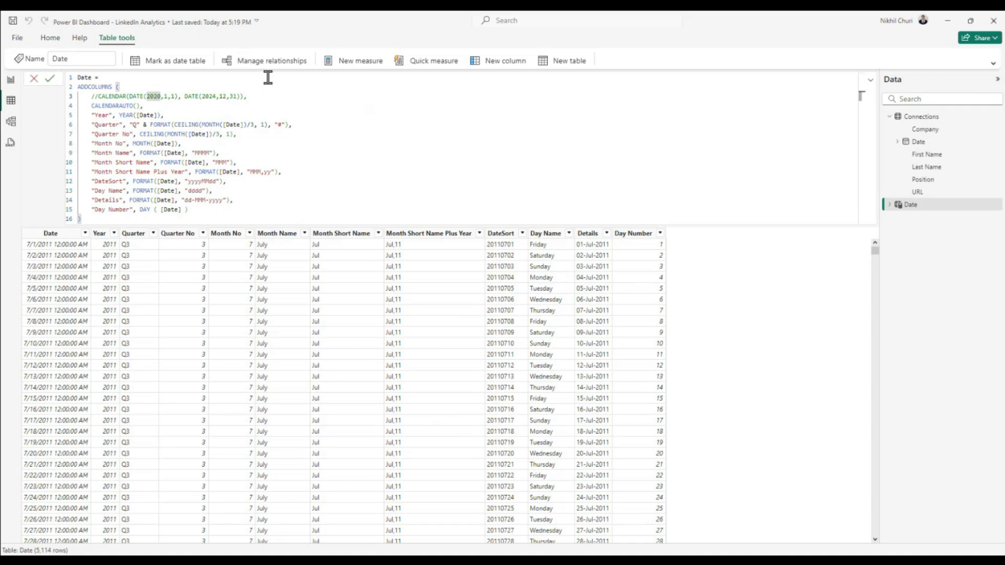
text(2011)
click(51, 79)
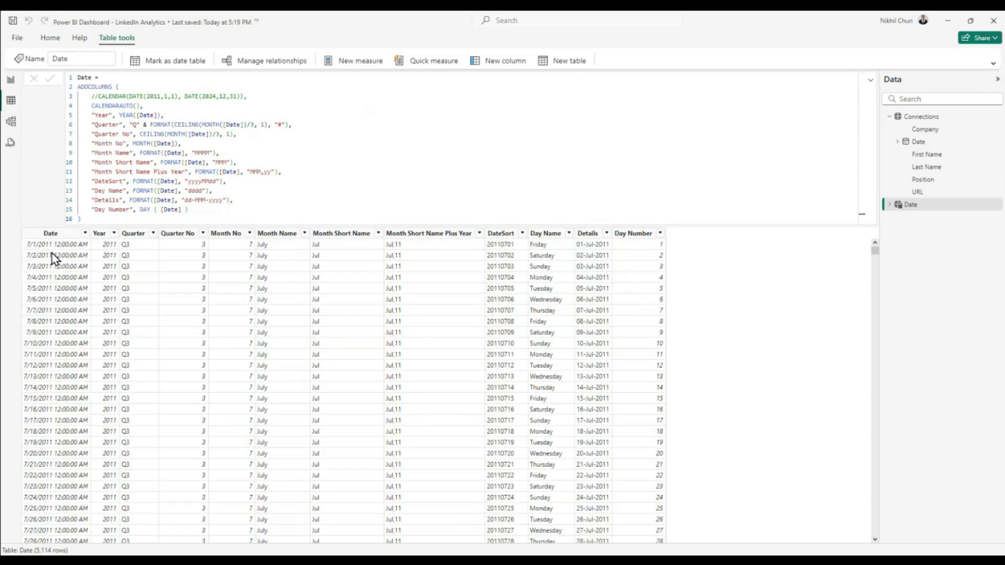
Look over the Date table's rows and check the range of values in the Date column's filter list
scroll(57, 287, up, 2)
scroll(86, 288, down, 15)
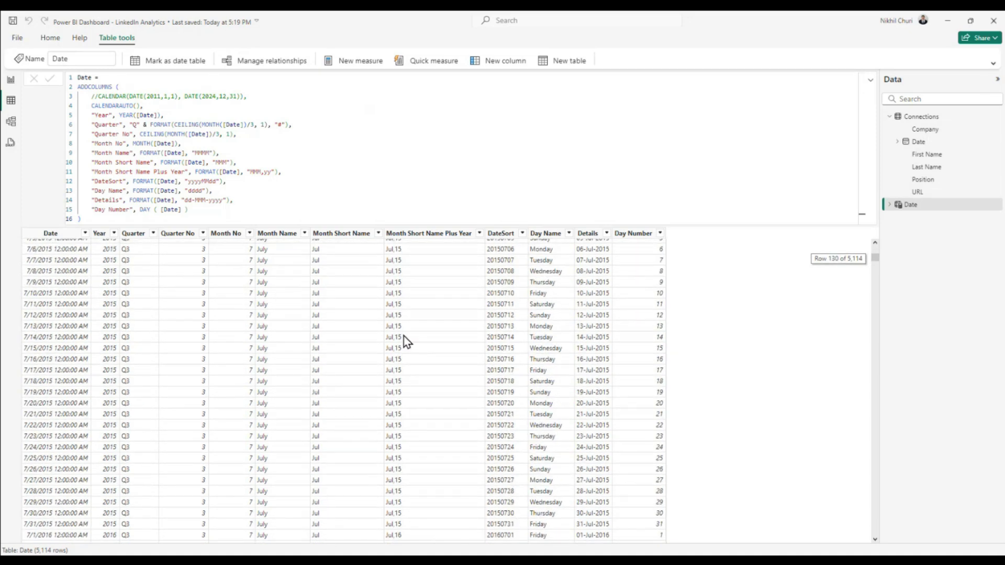
click(85, 233)
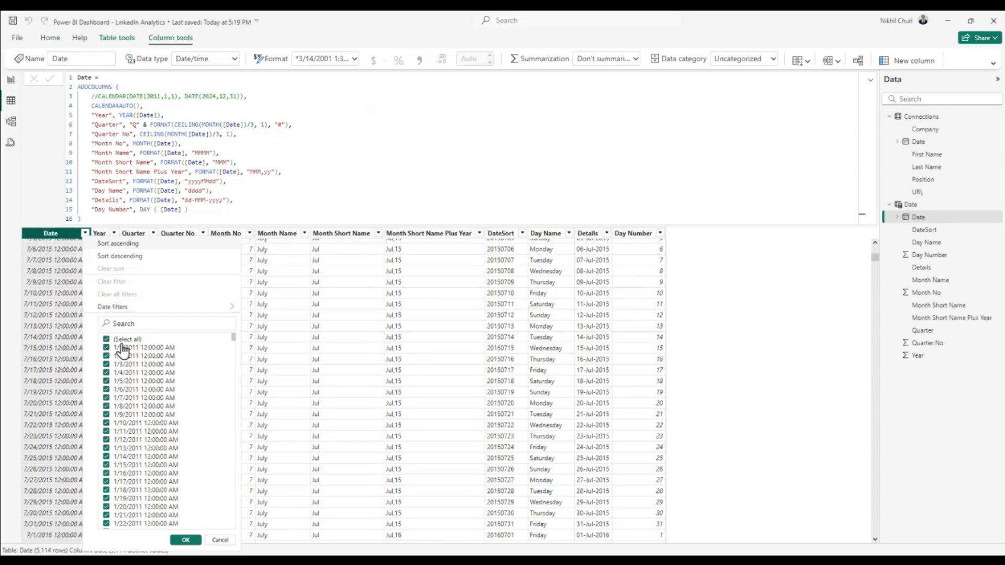
drag(234, 338, 237, 534)
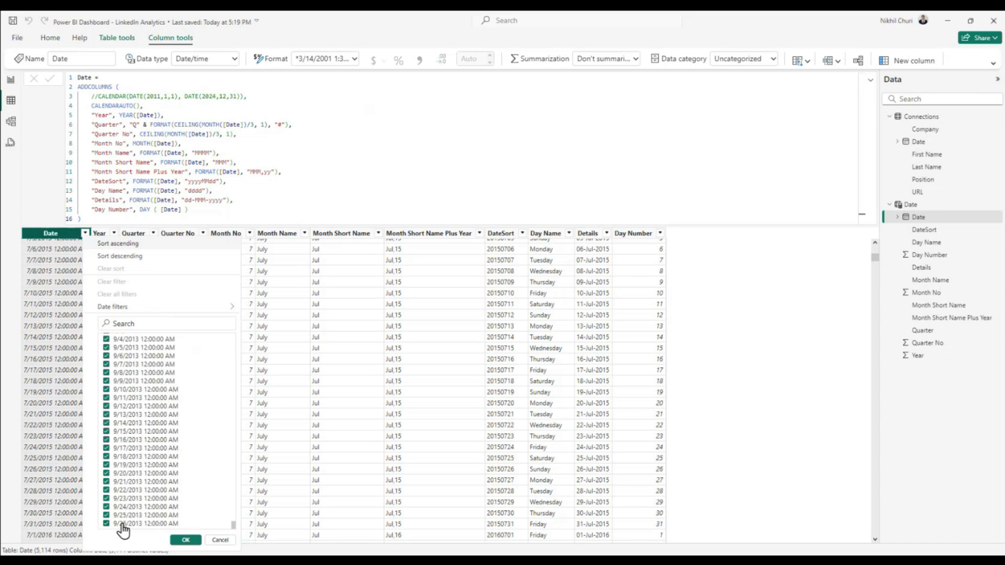
scroll(186, 476, up, 15)
drag(231, 494, 244, 319)
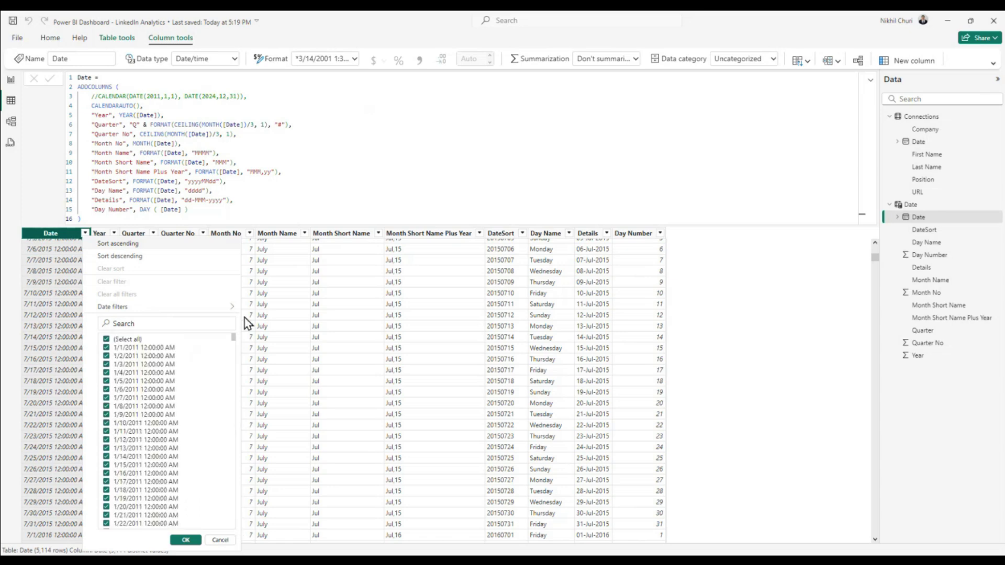
click(186, 540)
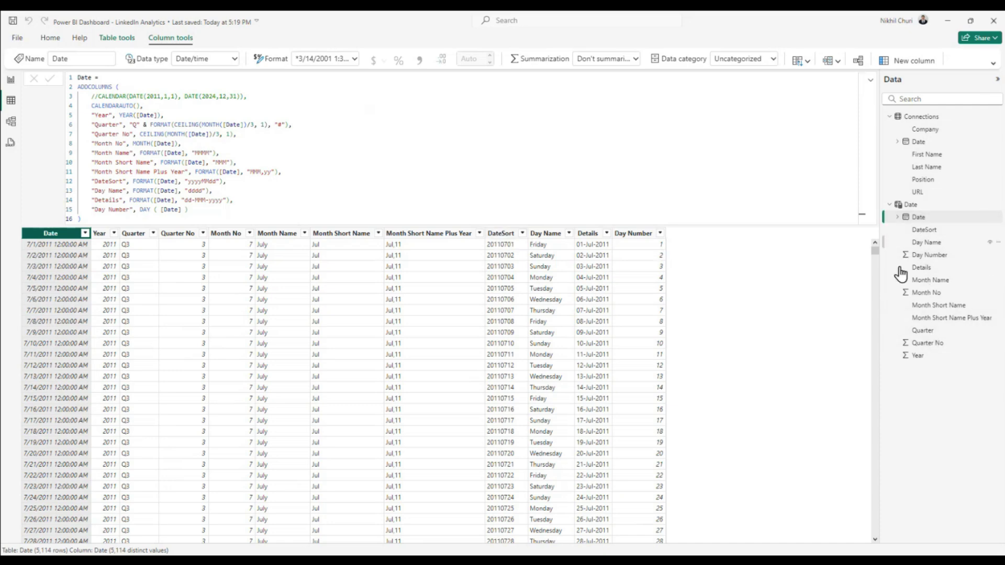
Expand the Date column in the Date table's field list and save the report
click(898, 217)
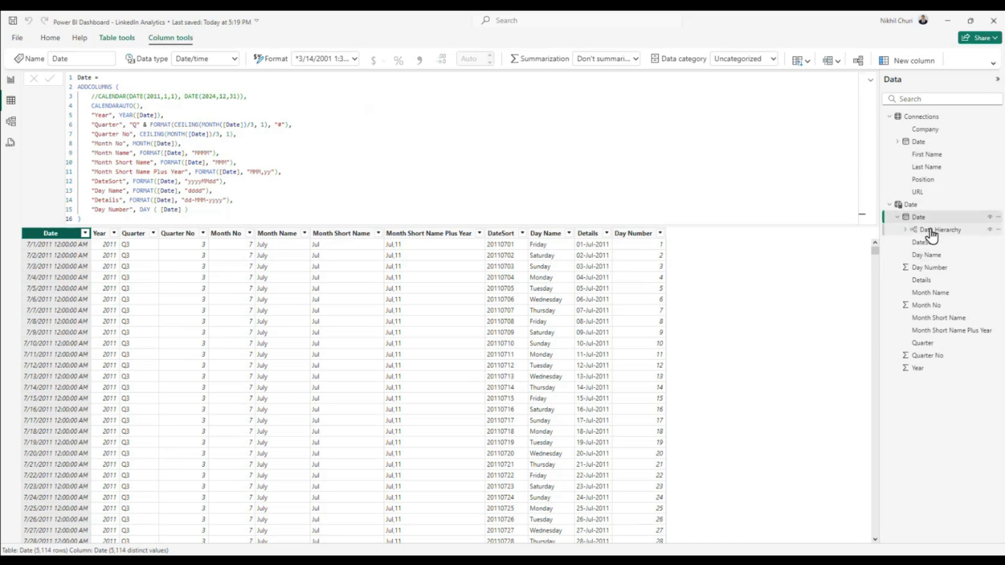
click(12, 23)
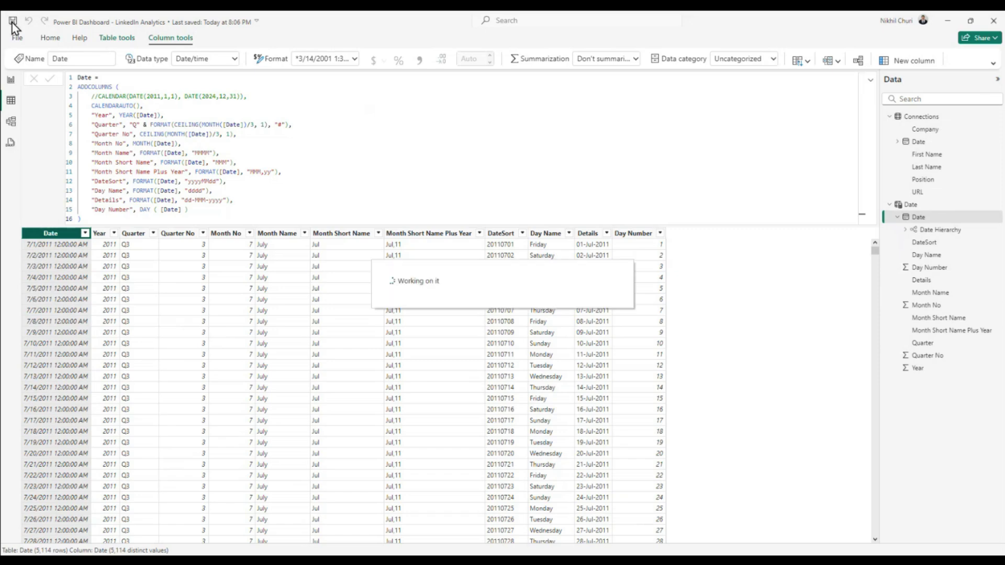
Mark the Date table as a date table, choosing Date as its date column, and save the setting
click(10, 83)
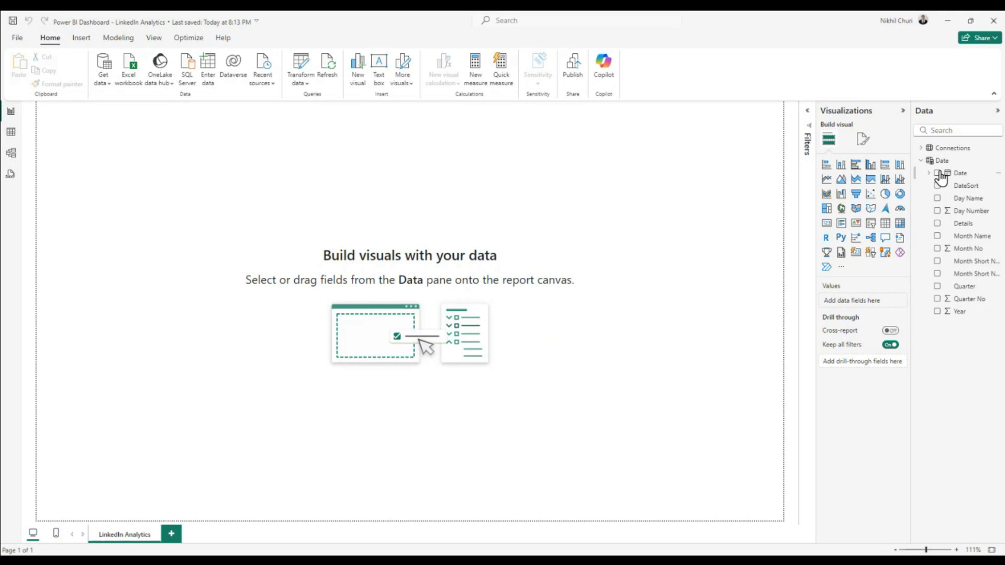
click(942, 162)
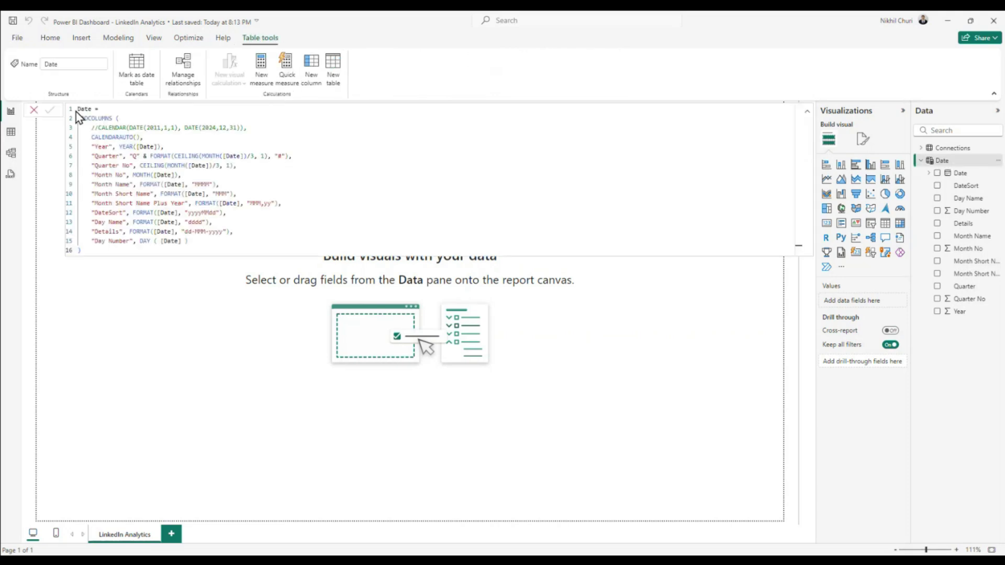
click(12, 134)
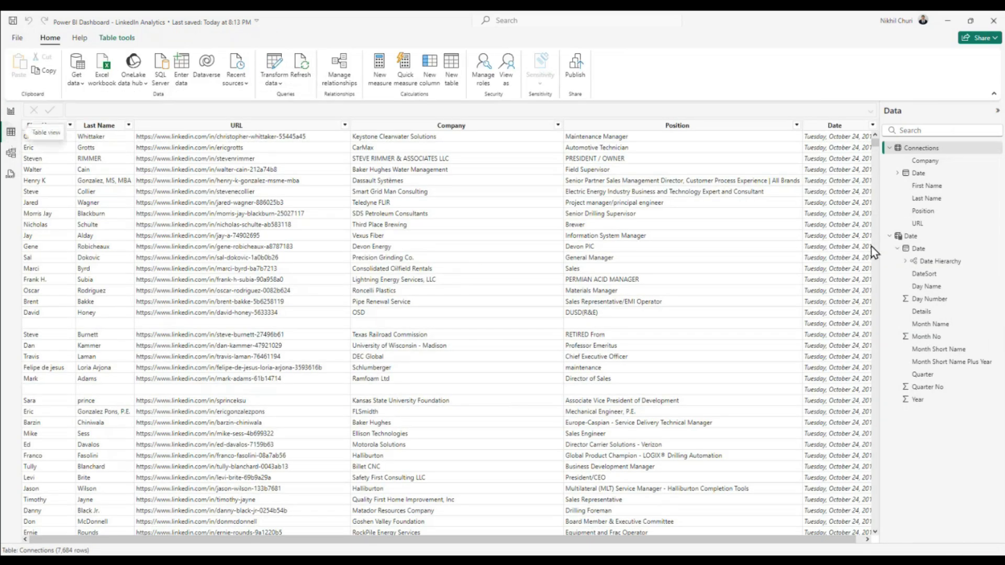
click(911, 238)
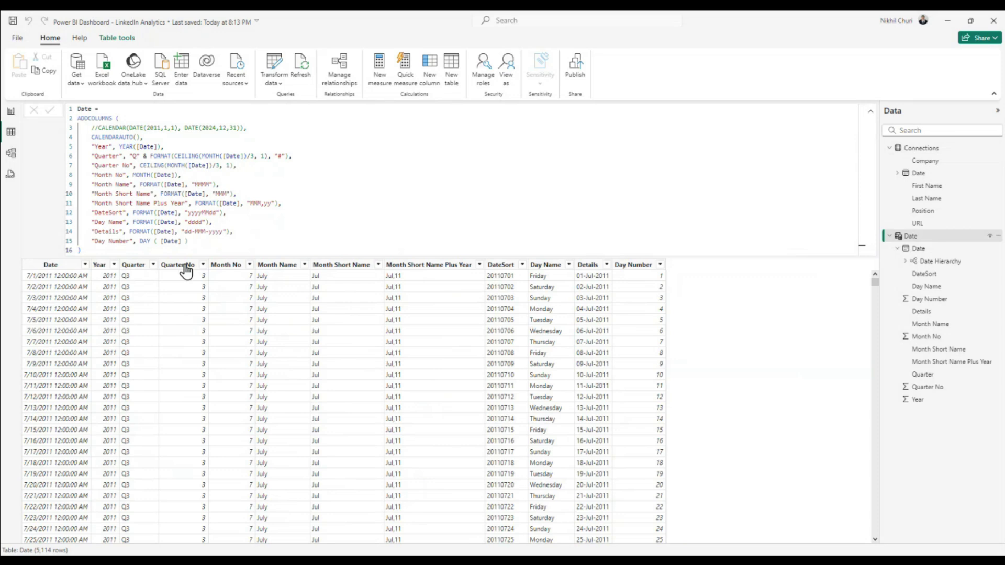
click(110, 38)
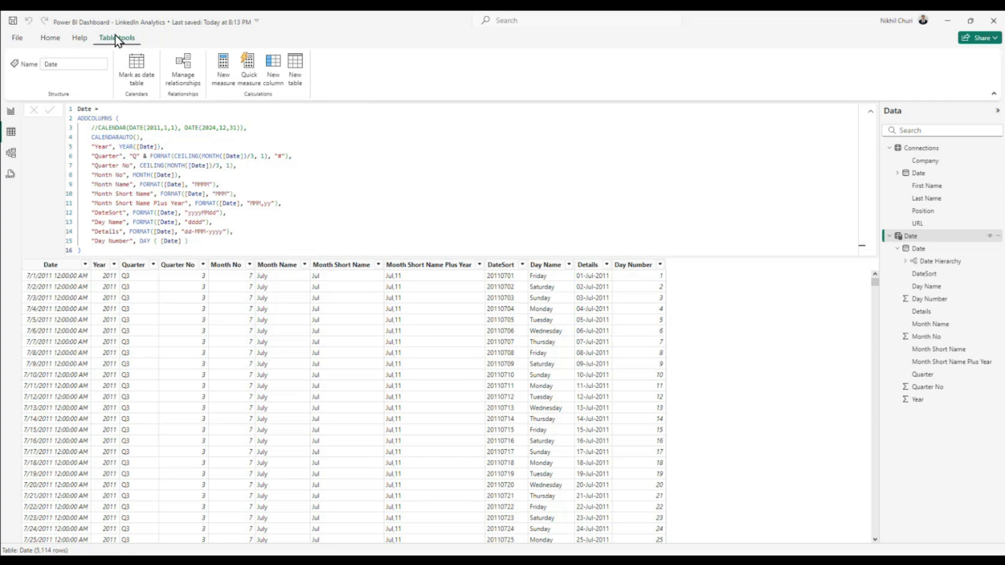
click(138, 66)
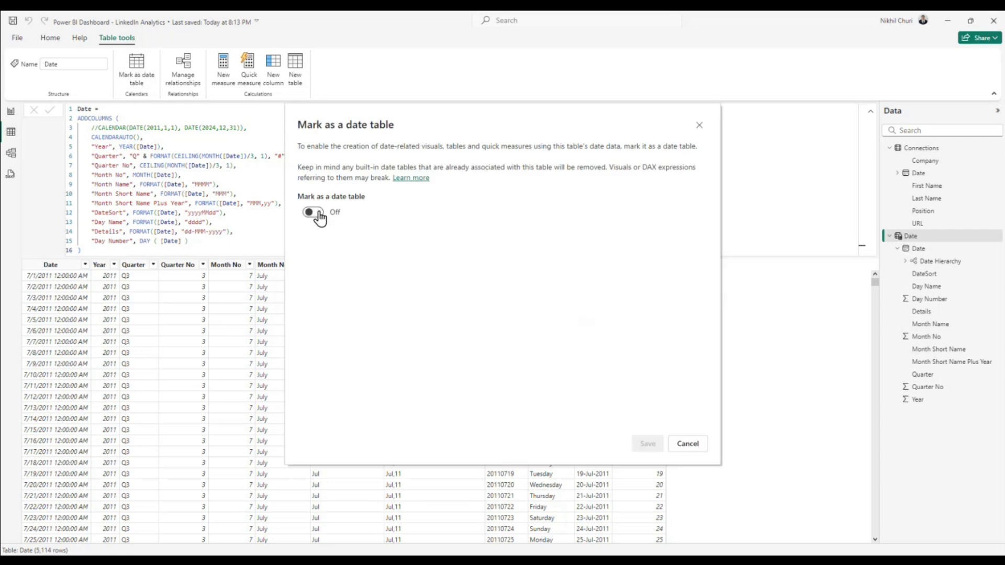
click(318, 213)
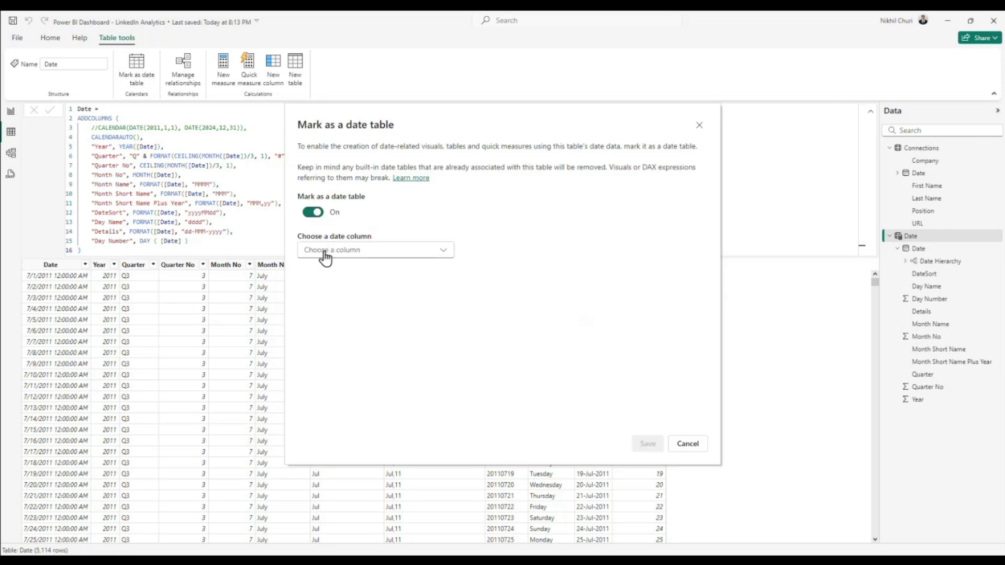
click(402, 254)
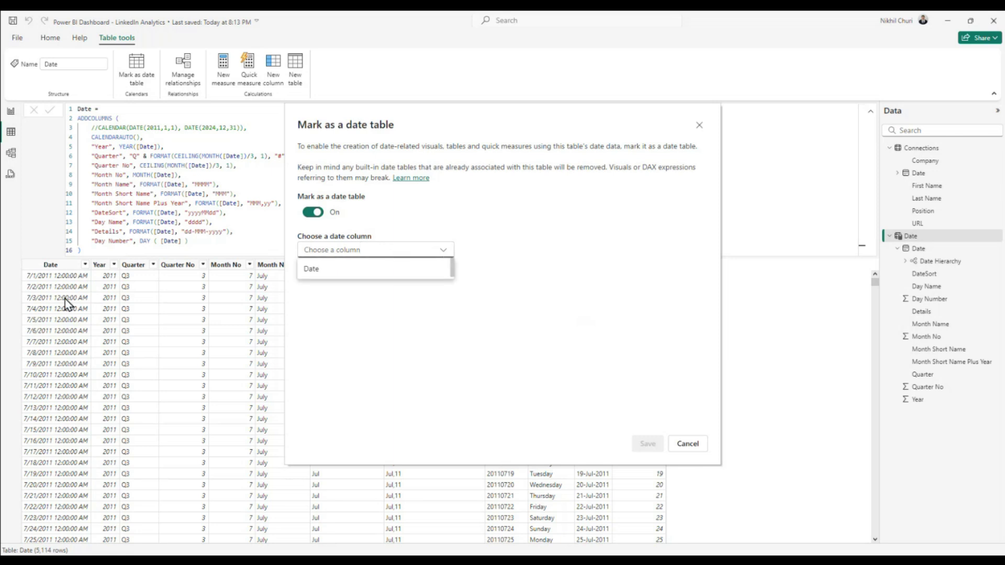
click(316, 270)
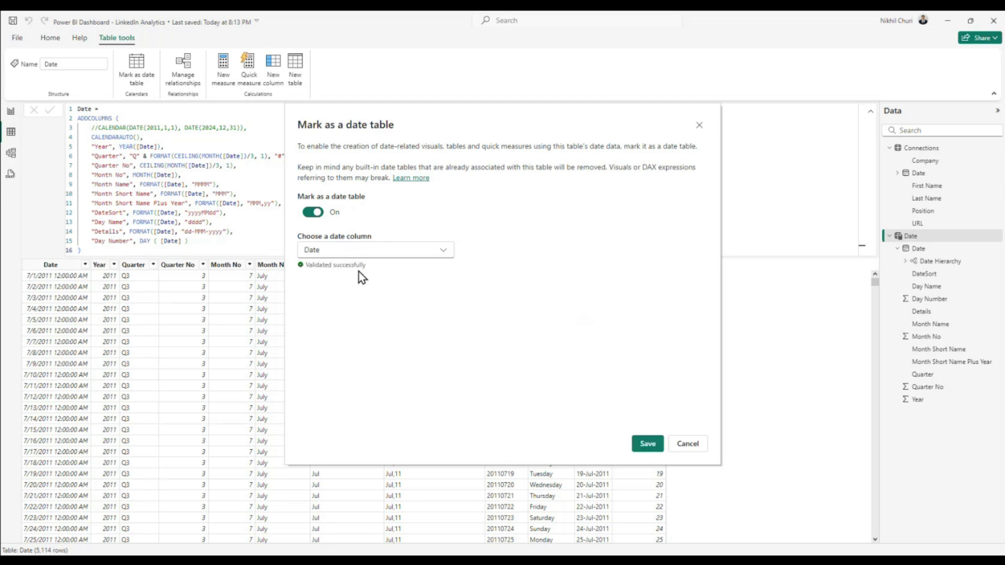
click(647, 444)
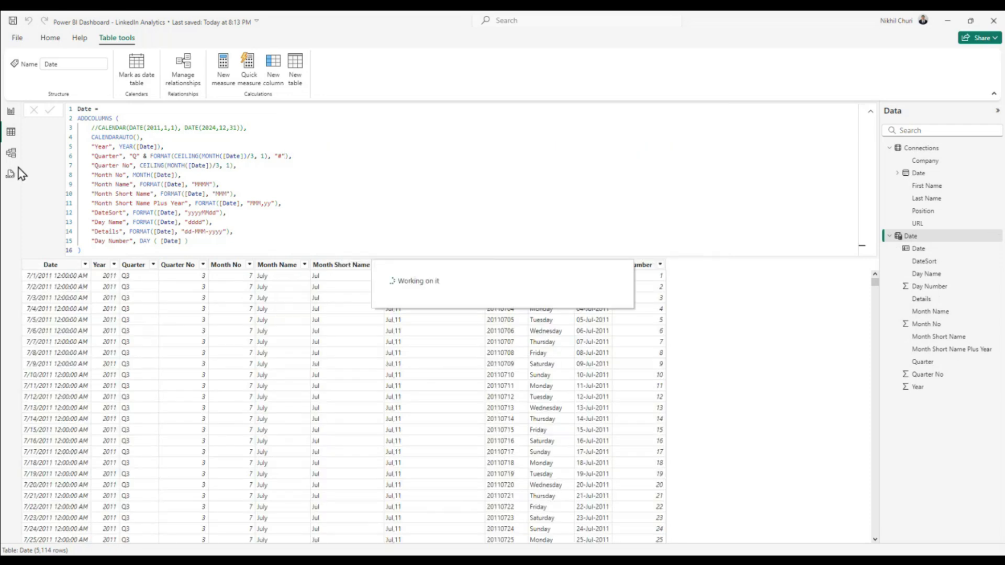
Create a blank manually entered table named Calculations and load it into the model
click(12, 112)
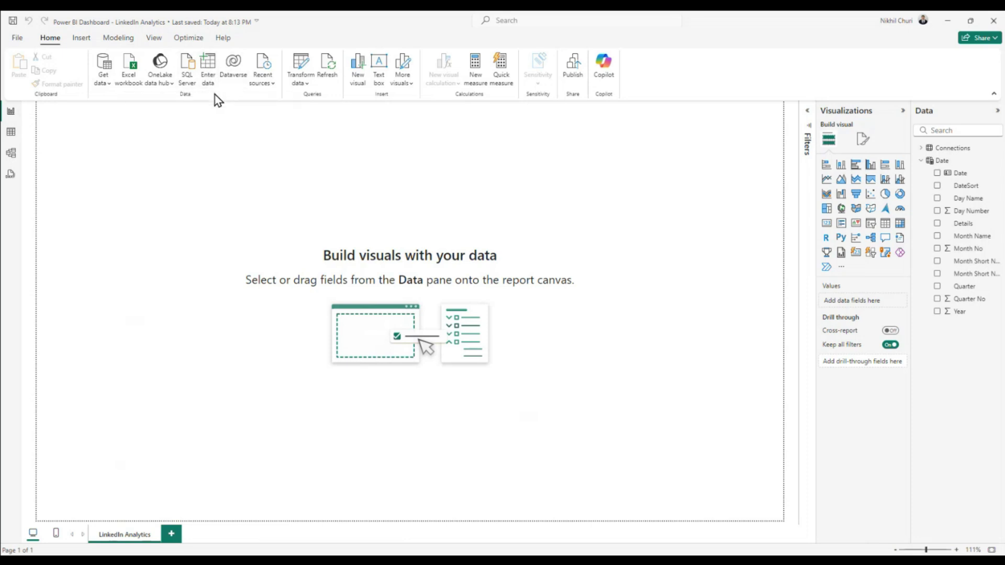
click(206, 67)
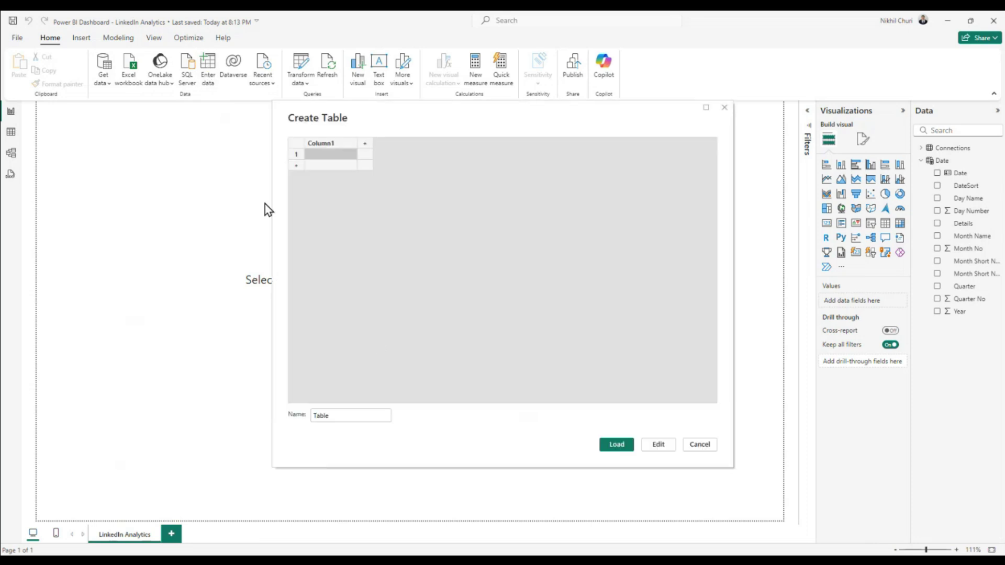
double_click(347, 416)
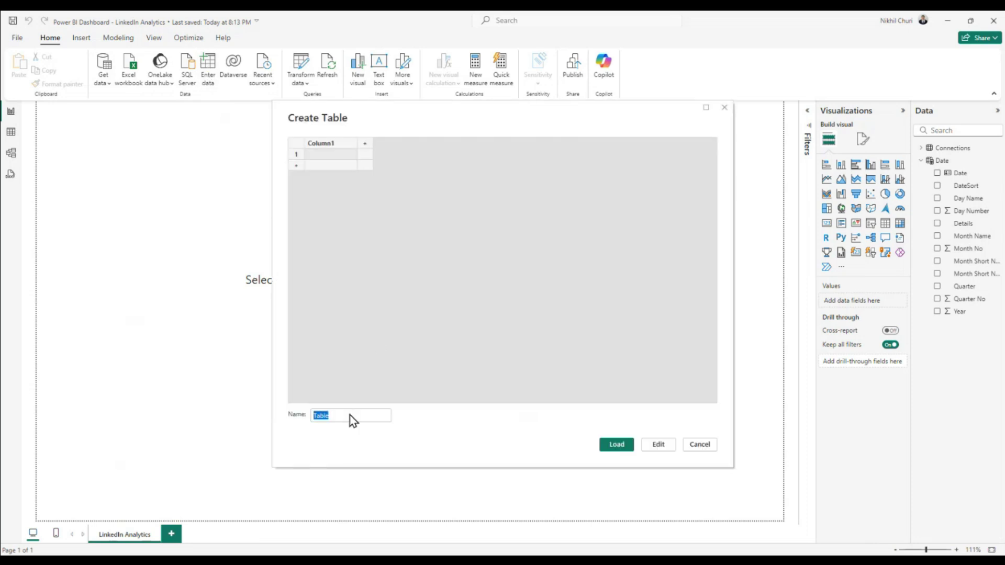
text(Calculations)
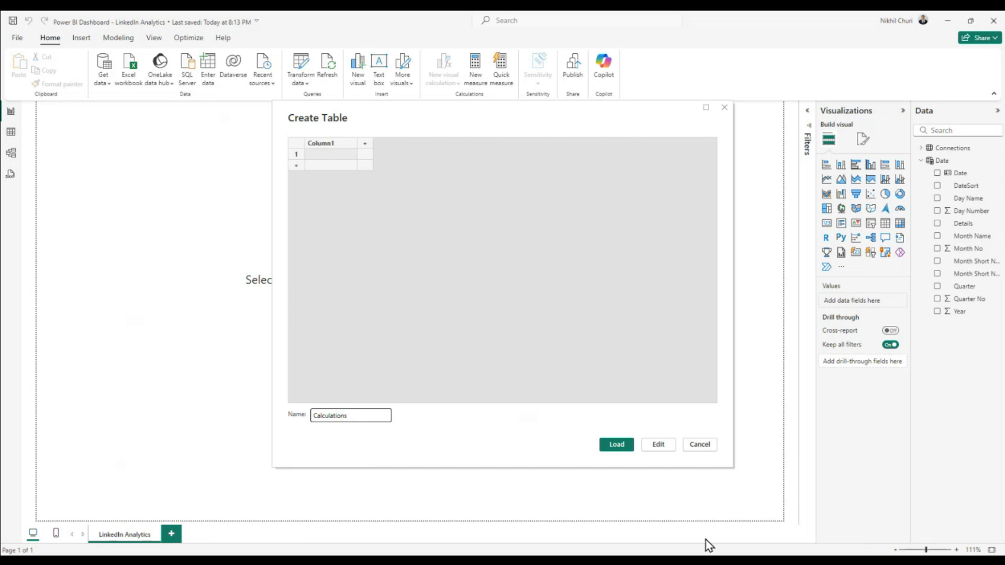
click(616, 444)
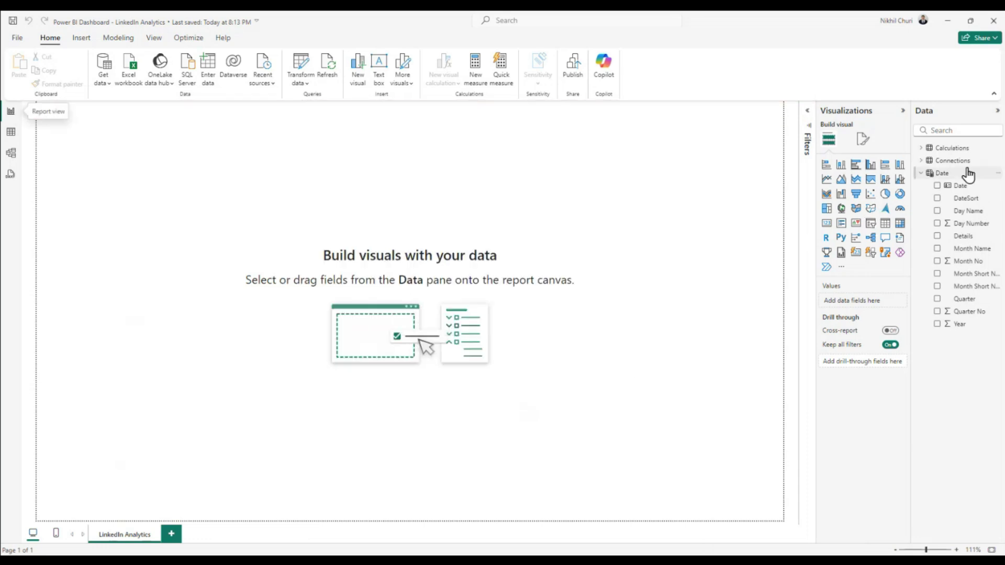
Add a measure to the Calculations table: Total Connections = COUNT(Connections[First Name])
click(922, 149)
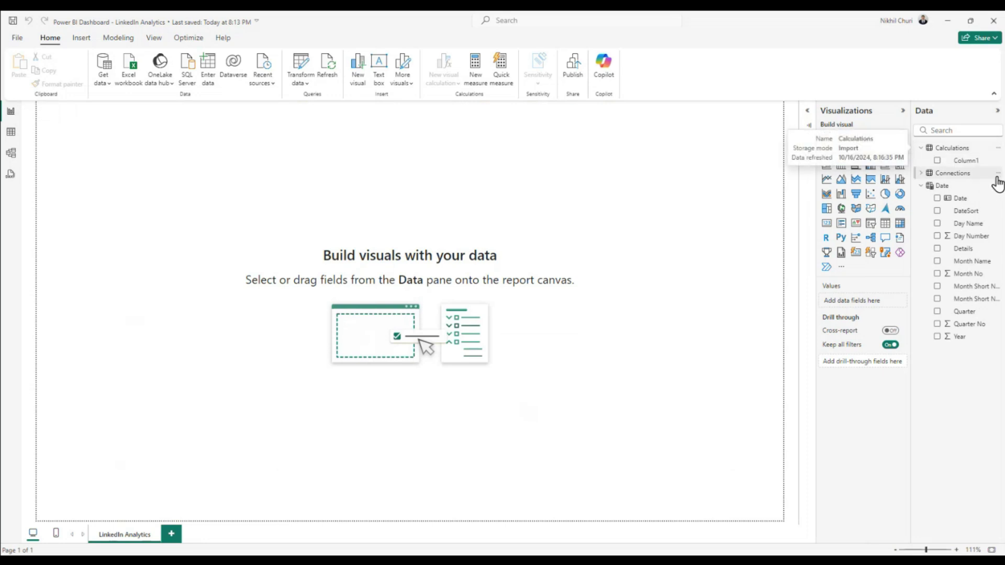
right_click(955, 150)
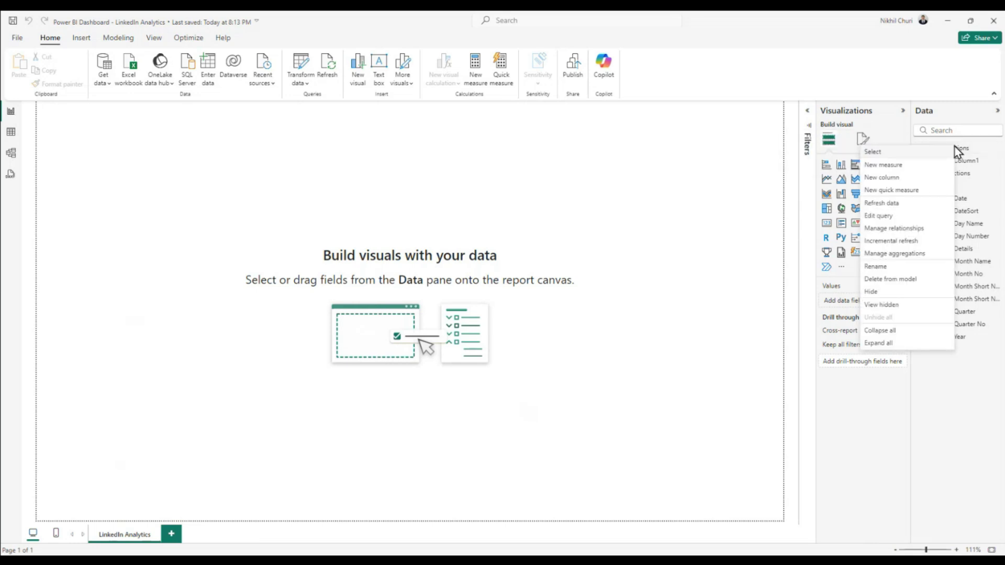
click(915, 166)
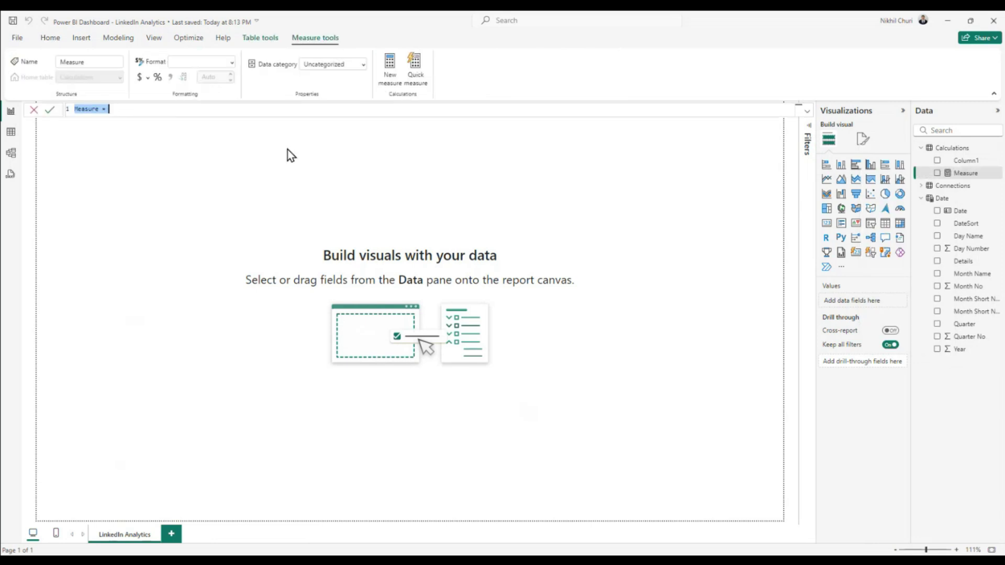
drag(184, 109, 73, 108)
key(BackSpace)
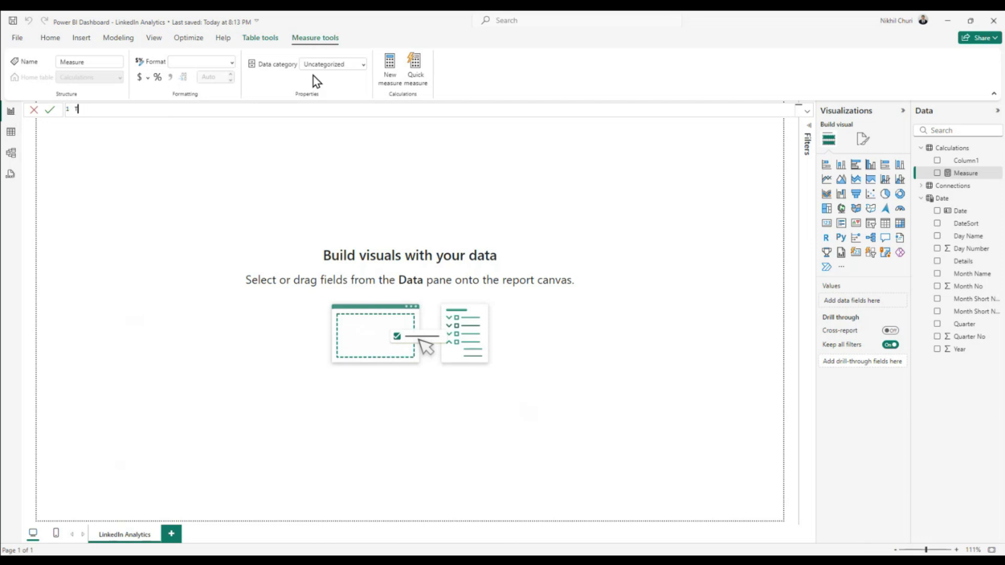
text(Total Connections = count)
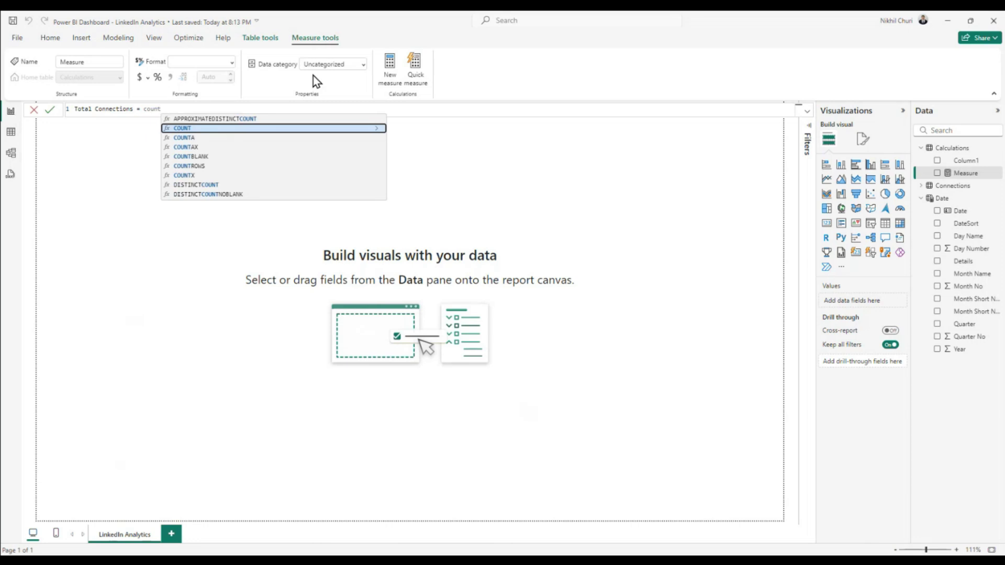
click(181, 130)
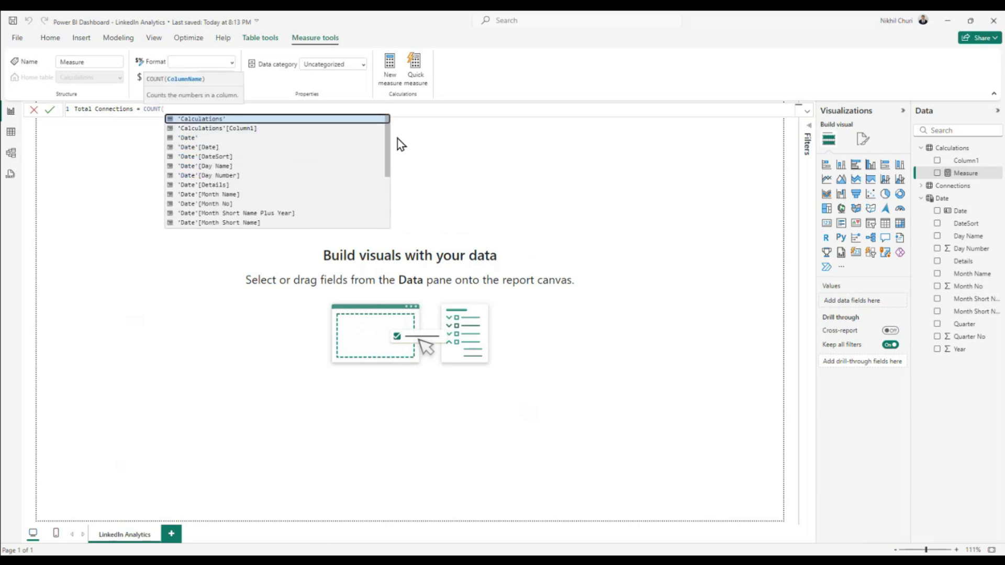
drag(389, 139, 386, 211)
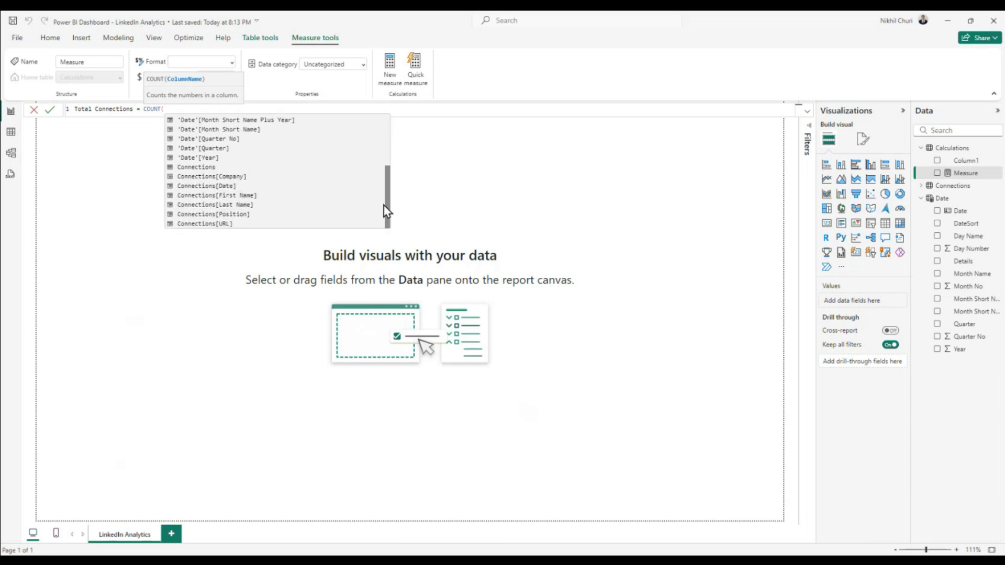
click(225, 196)
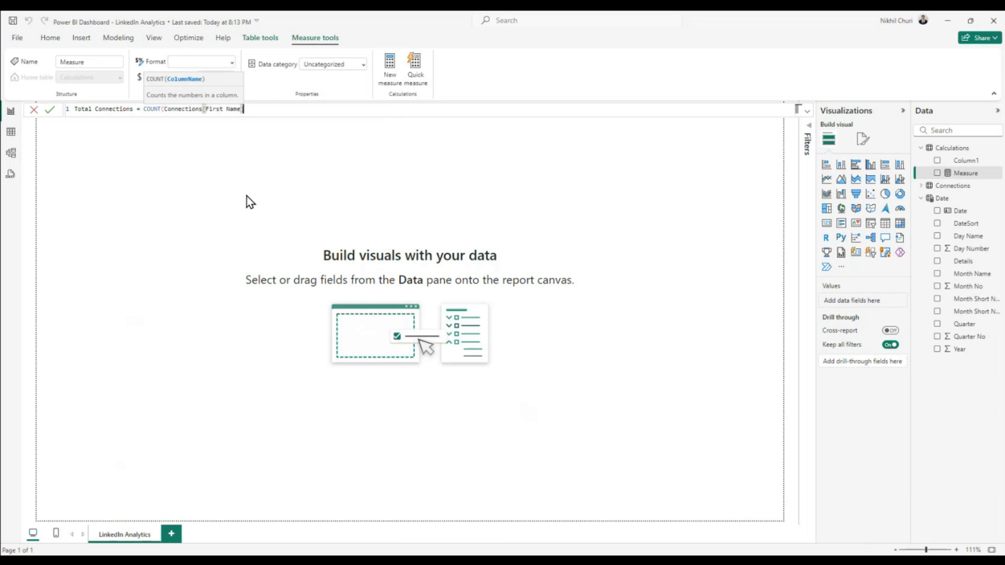
click(49, 109)
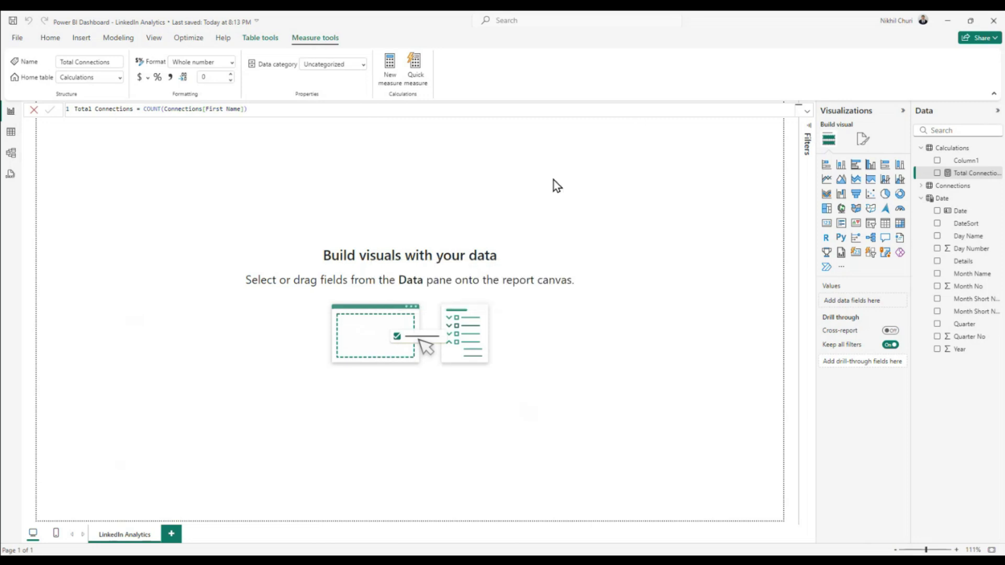
Delete the placeholder Column1 from the Calculations table and save the report
click(966, 165)
right_click(966, 162)
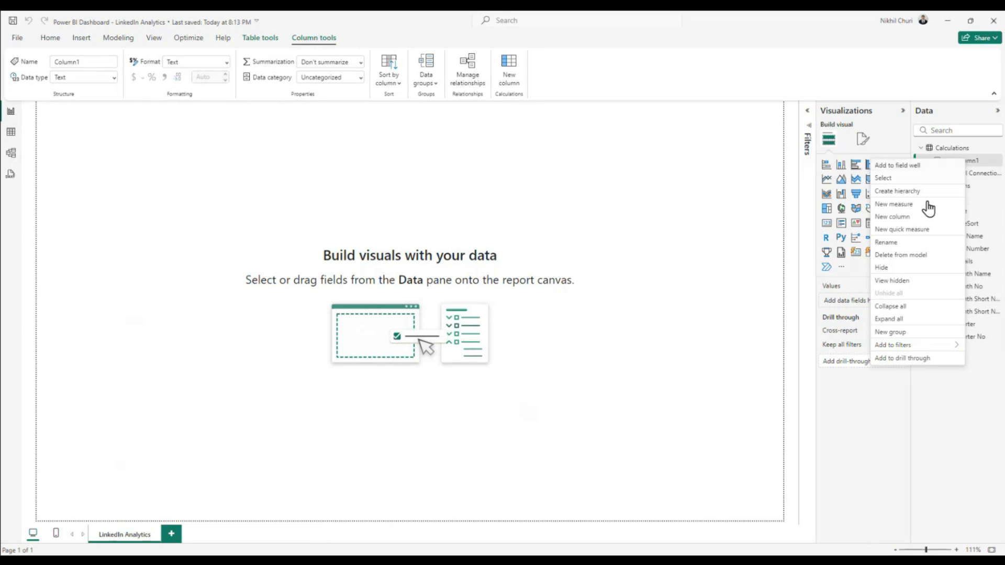
click(912, 257)
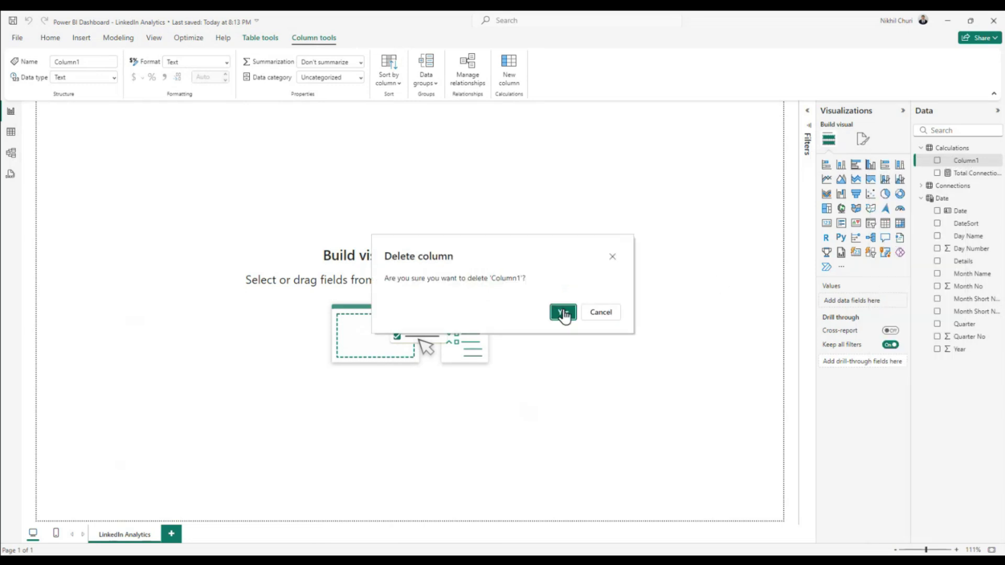
click(563, 313)
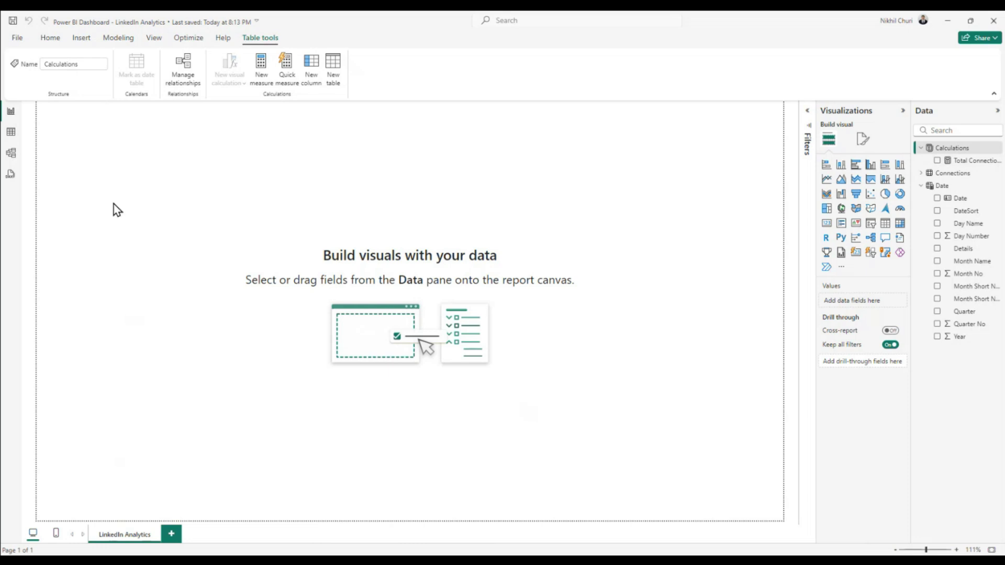
click(13, 21)
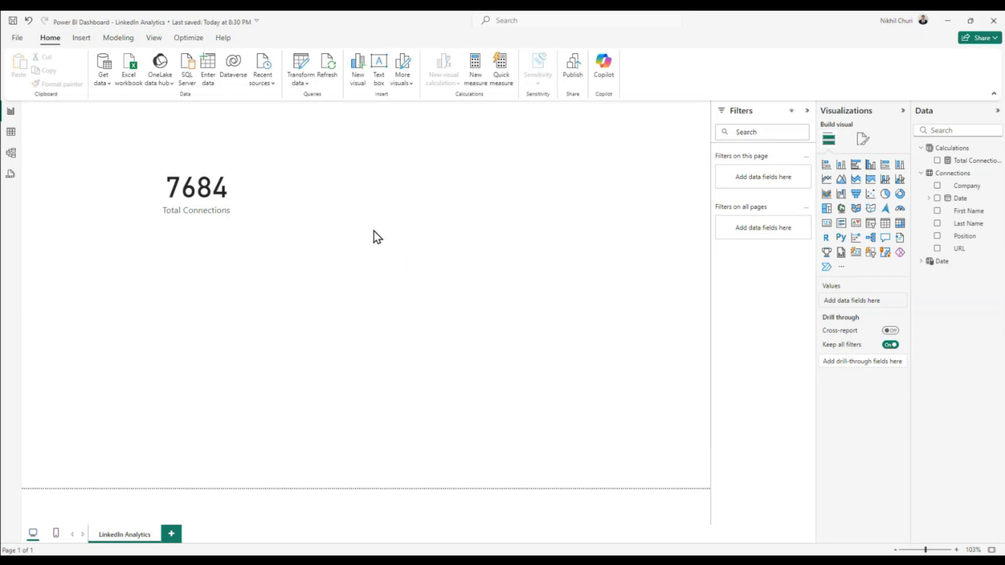
Insert a text box and fit it as a shallow banner across the full width of the report page's upper edge
click(380, 77)
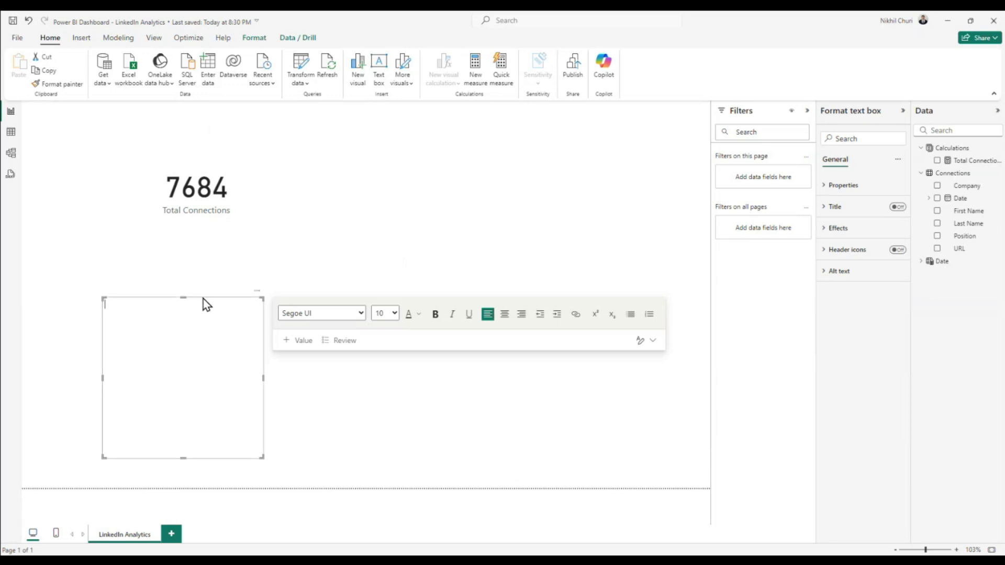
drag(202, 299, 120, 106)
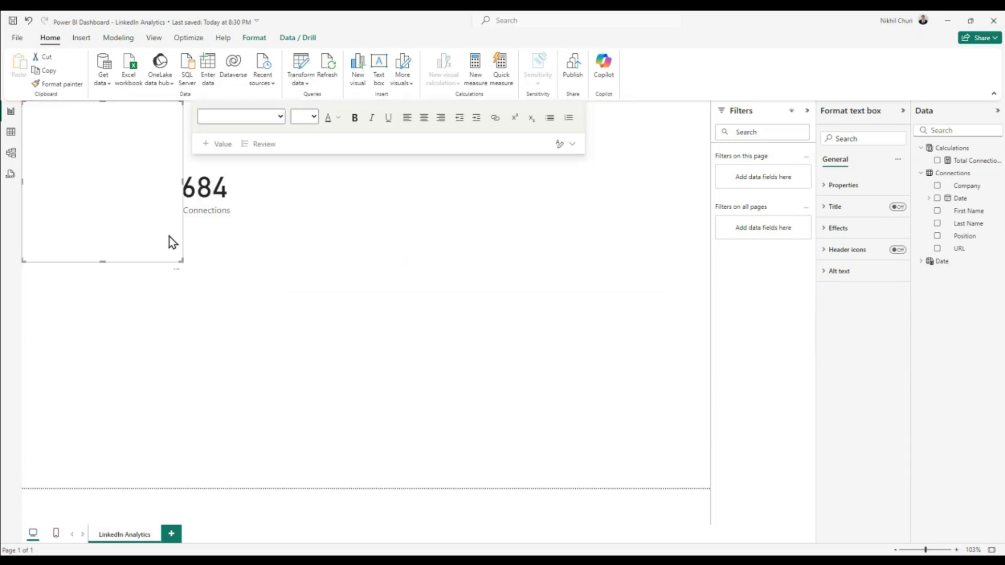
drag(181, 184, 641, 168)
drag(657, 129, 709, 131)
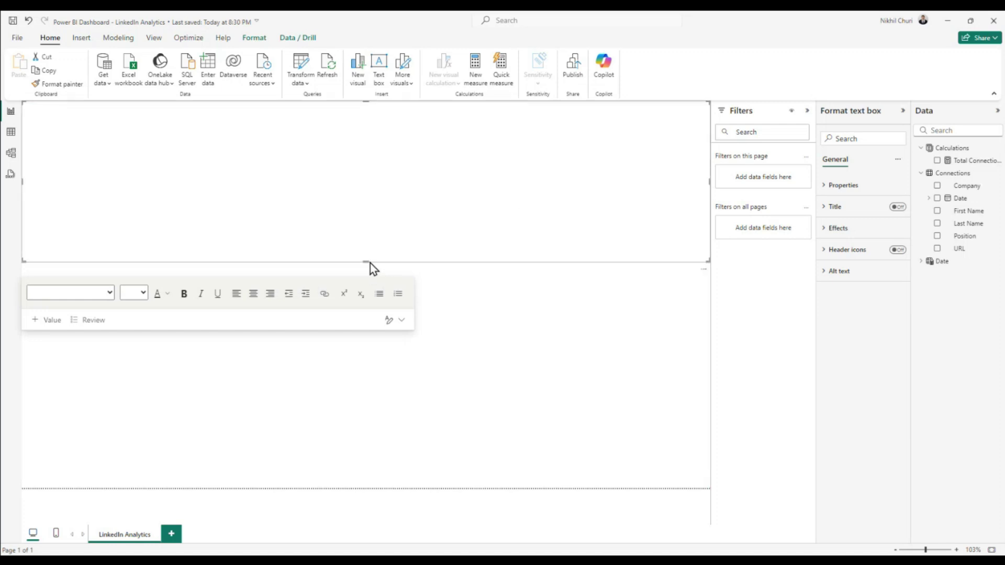
drag(367, 261, 354, 165)
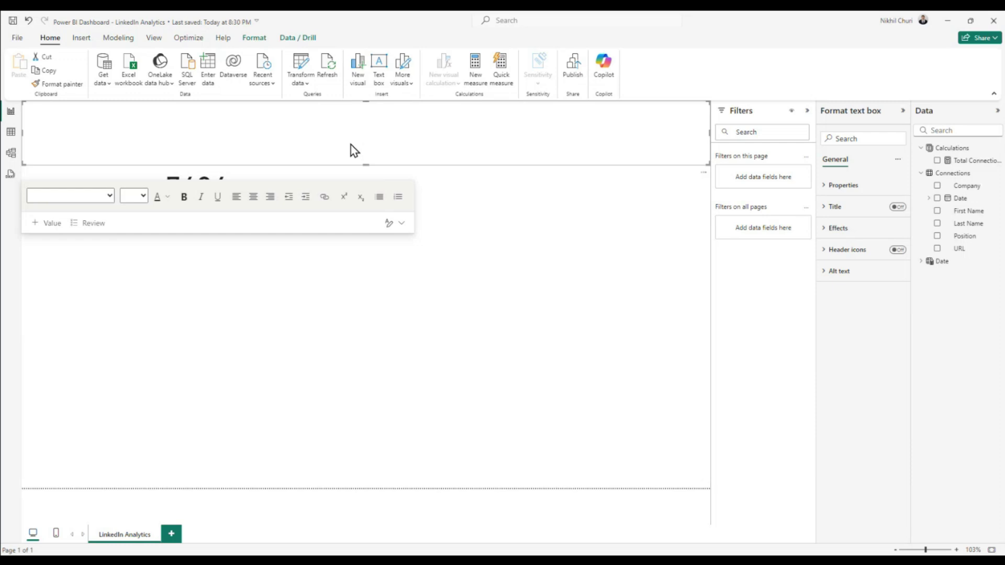
Enter the title "LinkedIn Analytics Dashboard" in the banner text box
text(LinedIn Analytics Dashboard)
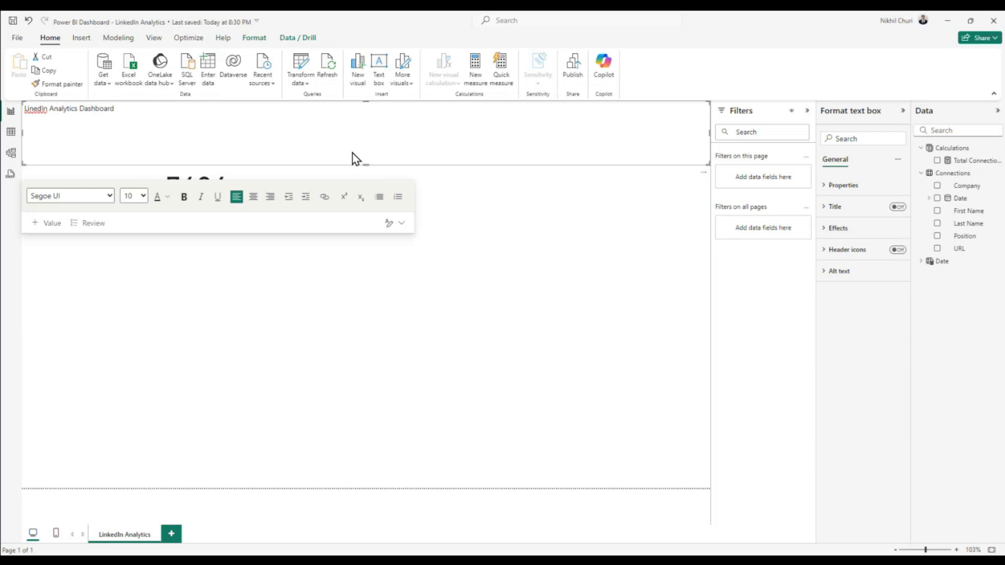
click(35, 107)
text(k)
Format the banner title as 36-point bold, centred text and shorten the text box
click(137, 108)
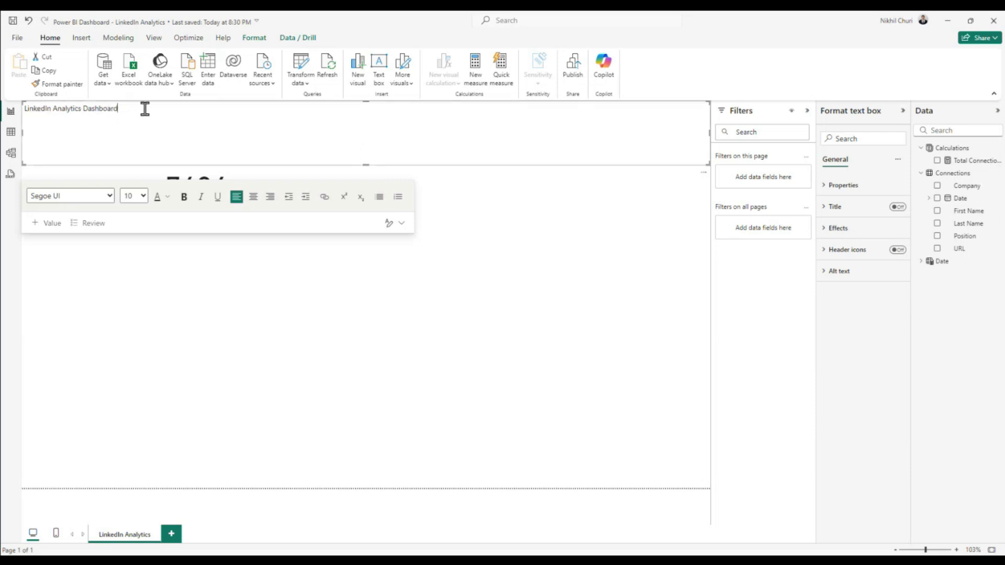
drag(145, 109, 4, 112)
click(140, 196)
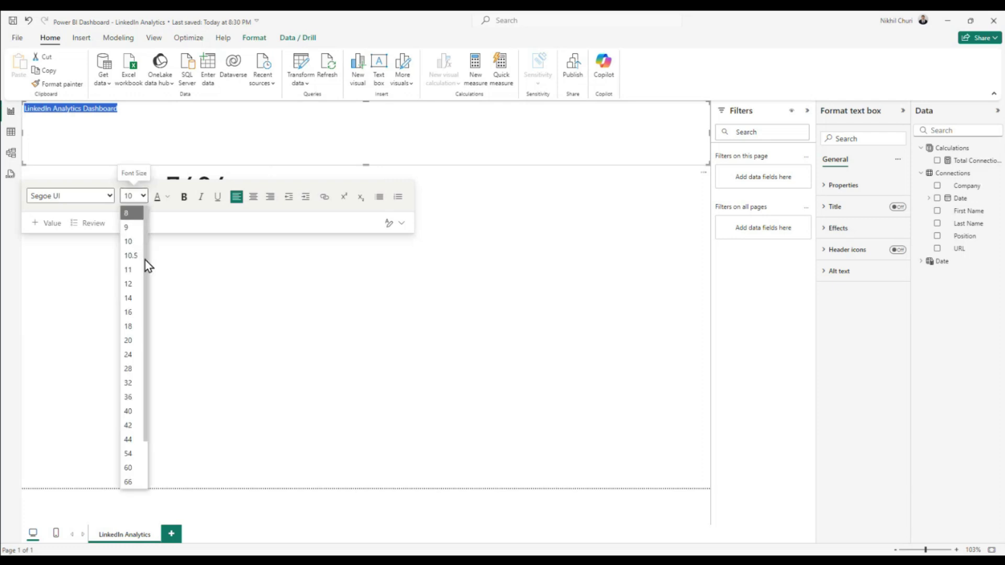
click(129, 397)
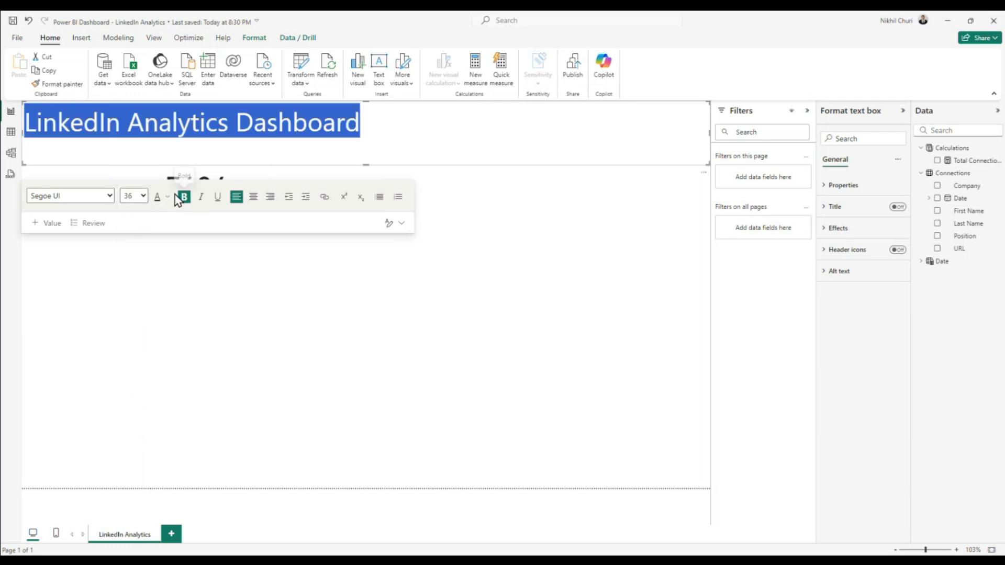
click(182, 197)
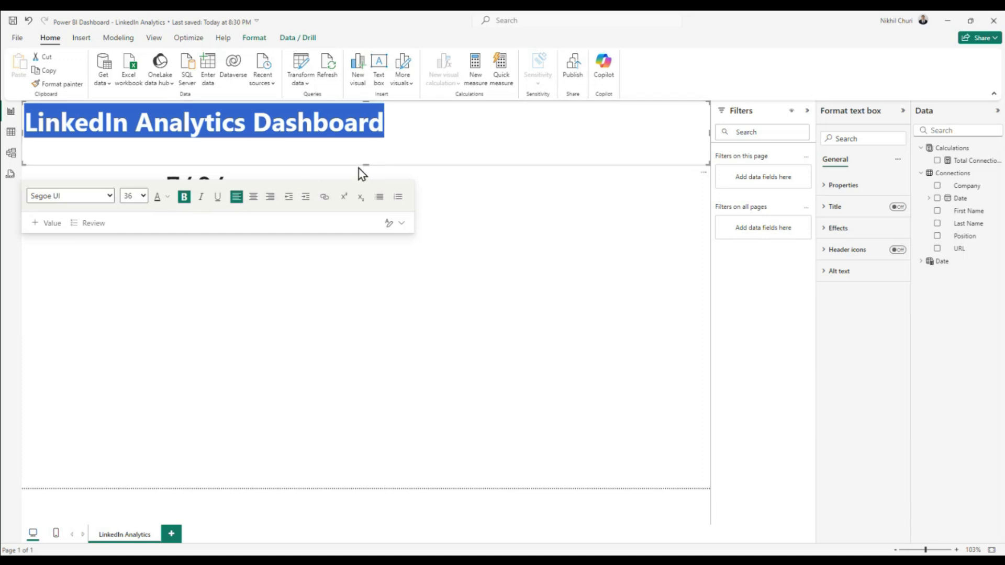
drag(366, 164, 366, 151)
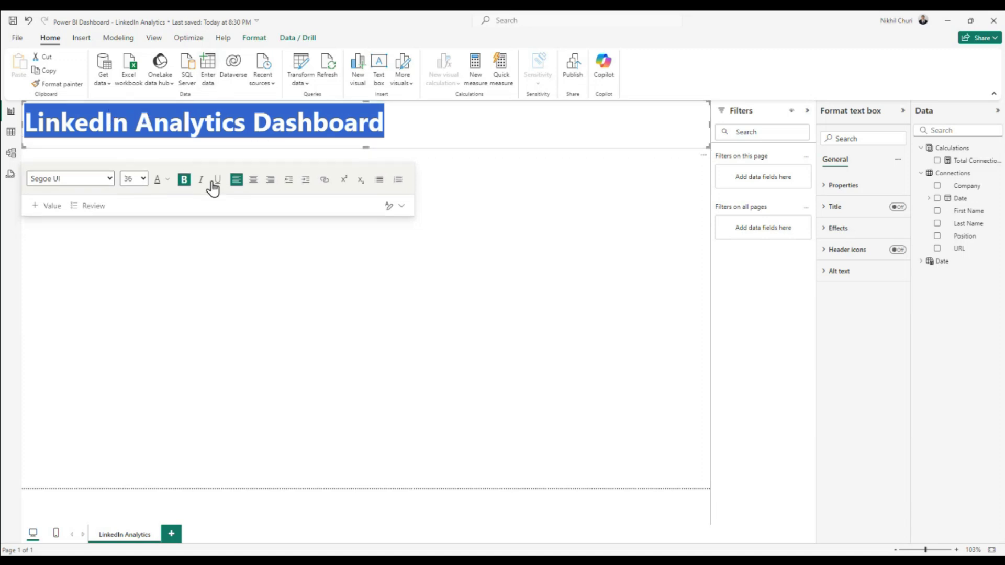
click(253, 179)
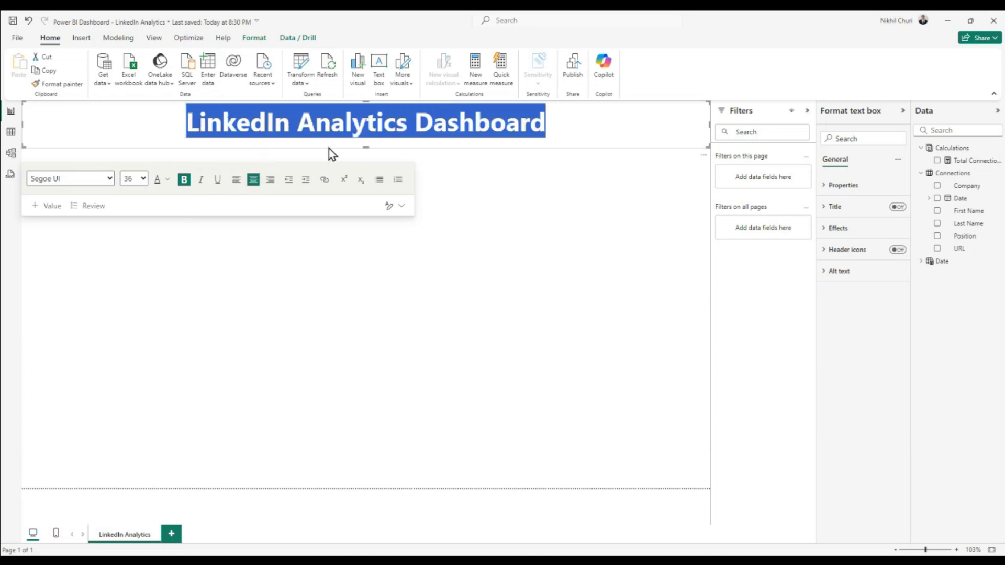
Trim the banner text box's height a little more to fit the title and save the report
drag(366, 148, 369, 143)
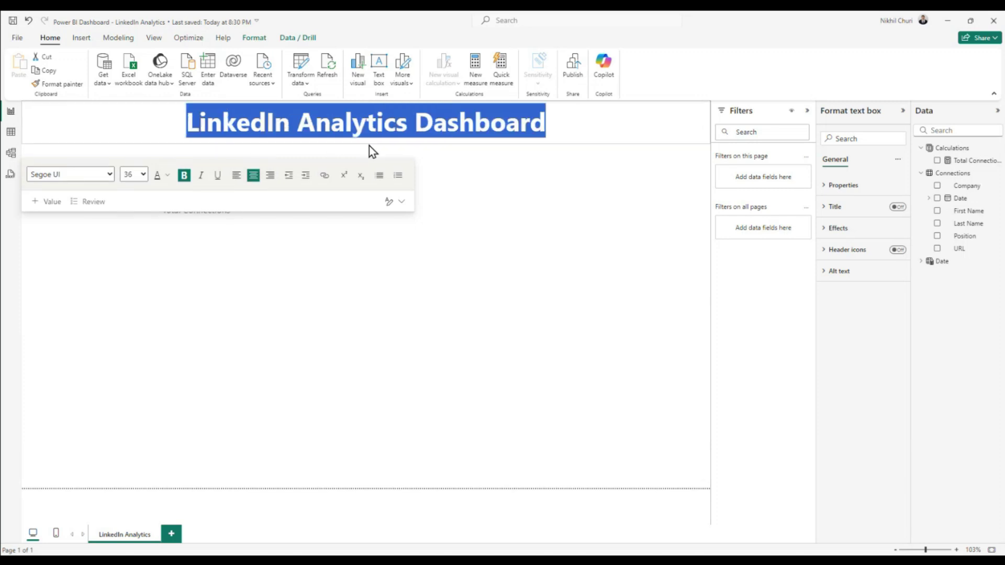
click(573, 224)
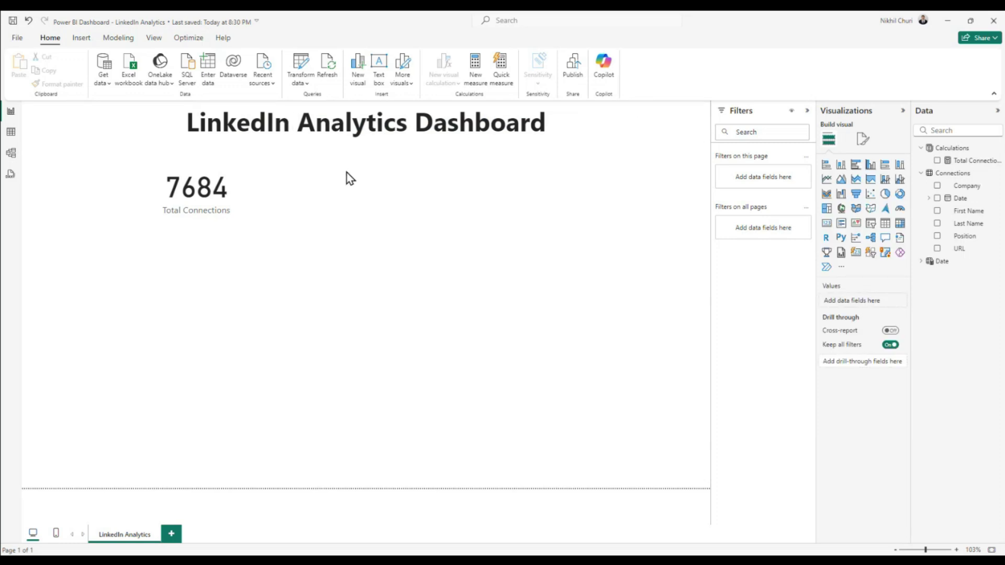
key(ctrl+s)
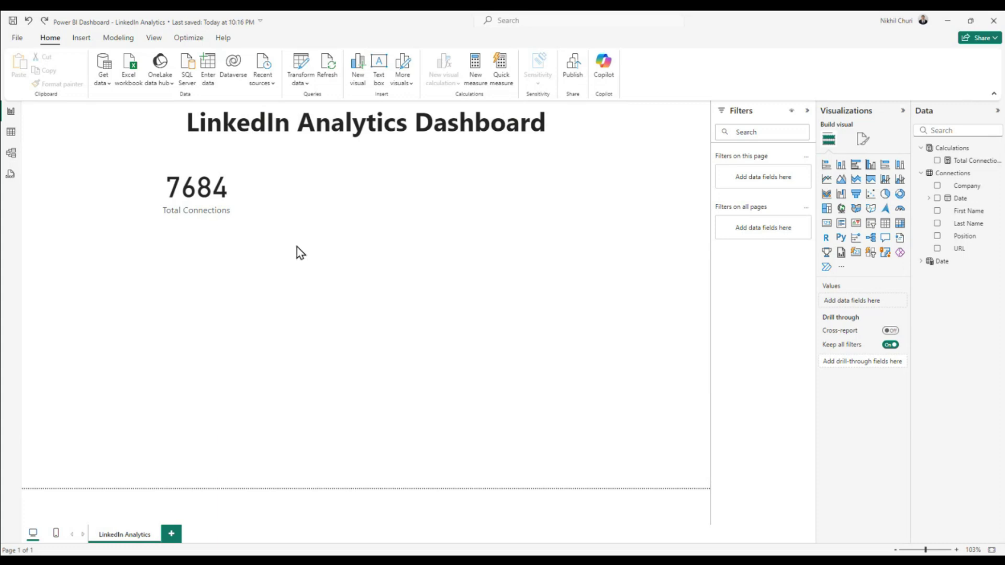
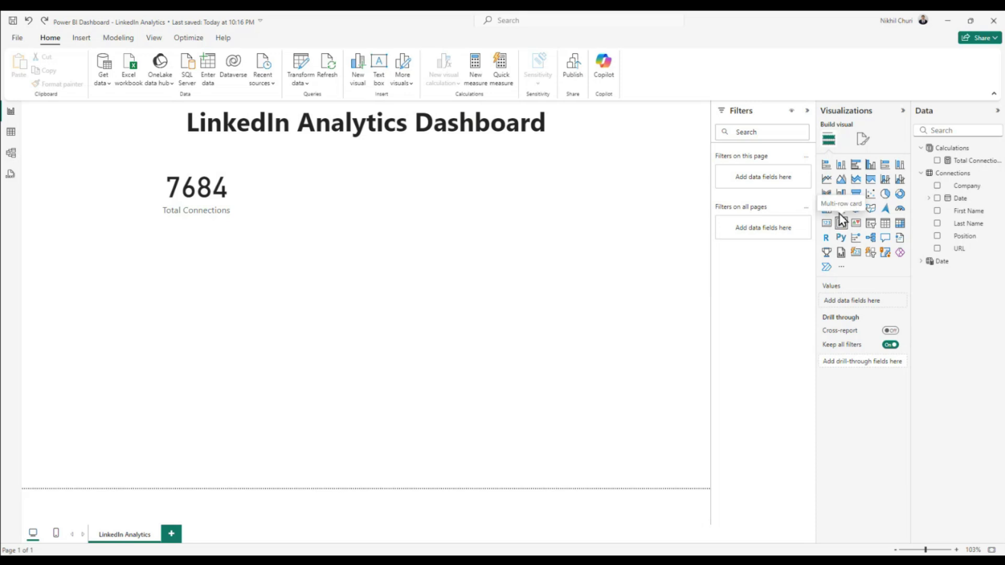
click(862, 141)
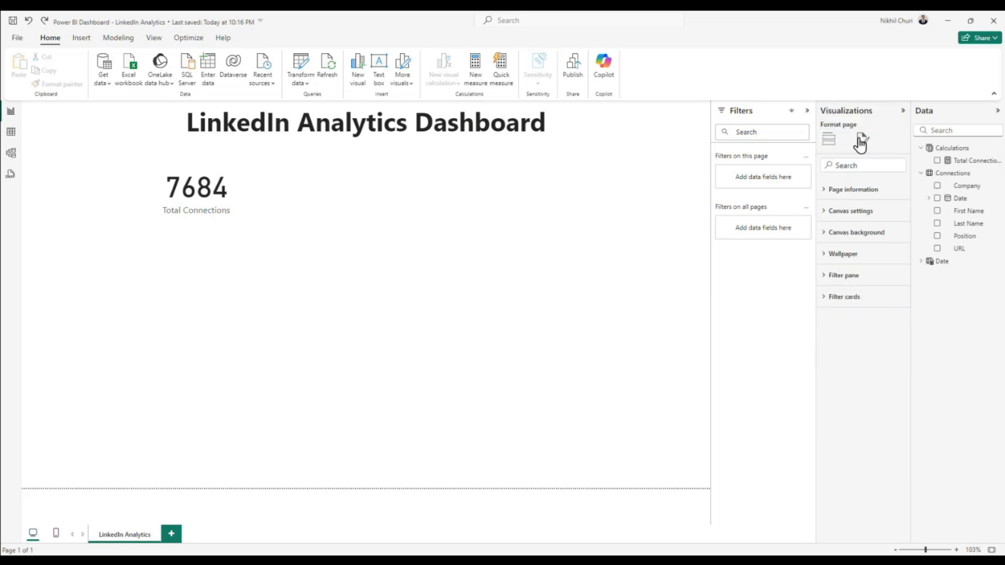
click(542, 289)
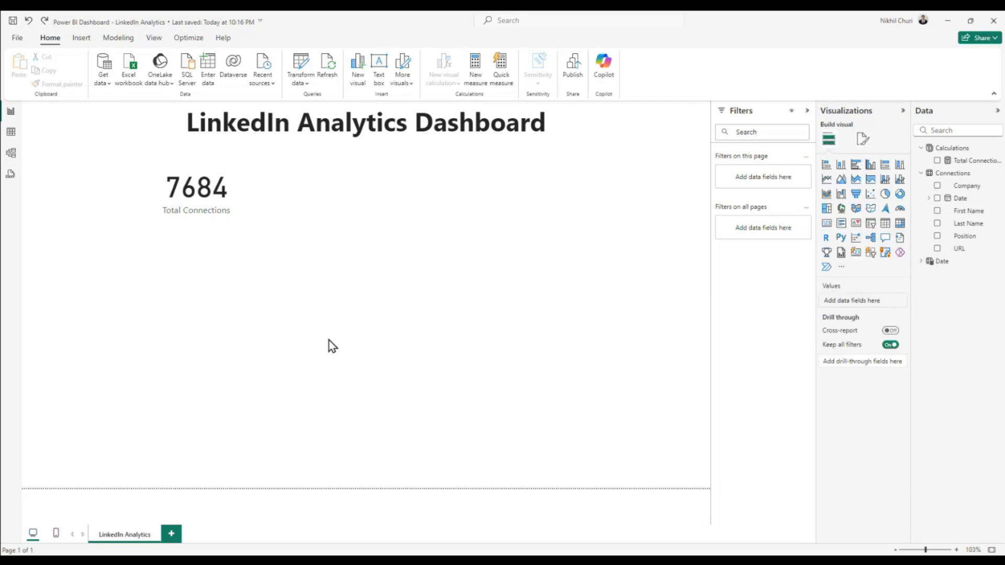
click(325, 128)
key(Escape)
click(252, 205)
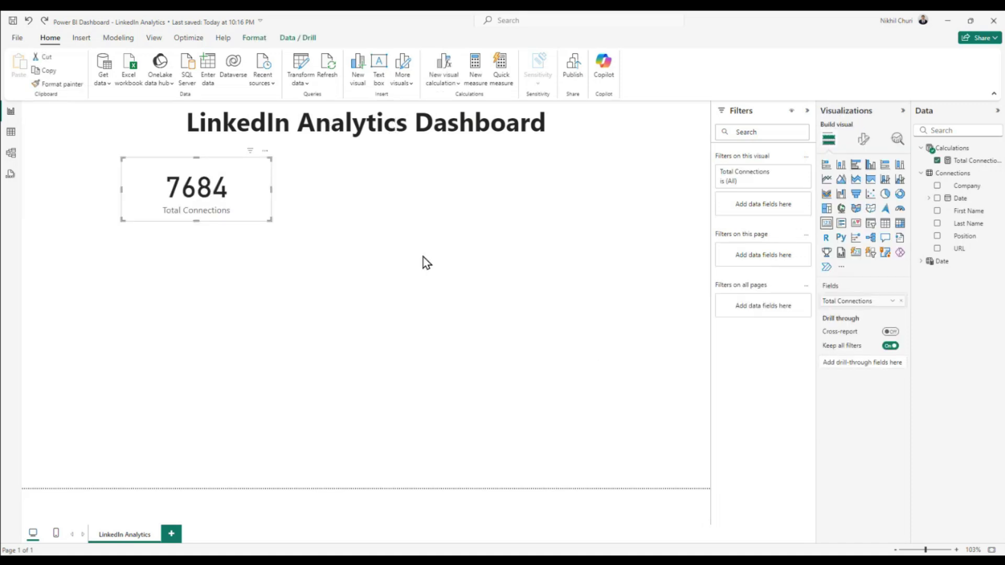
click(352, 435)
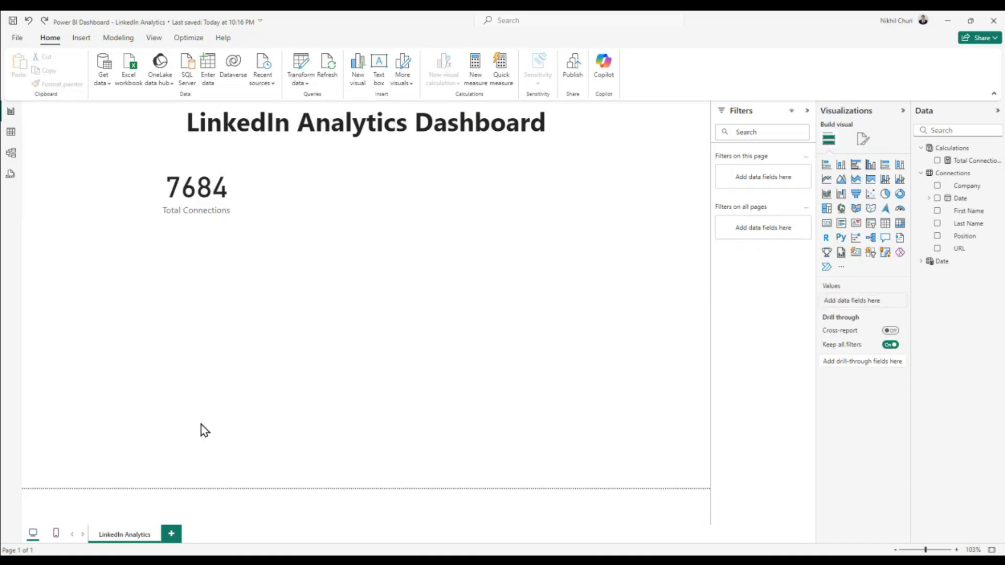
Remove the image 2484086.png from the report page's canvas background
click(861, 142)
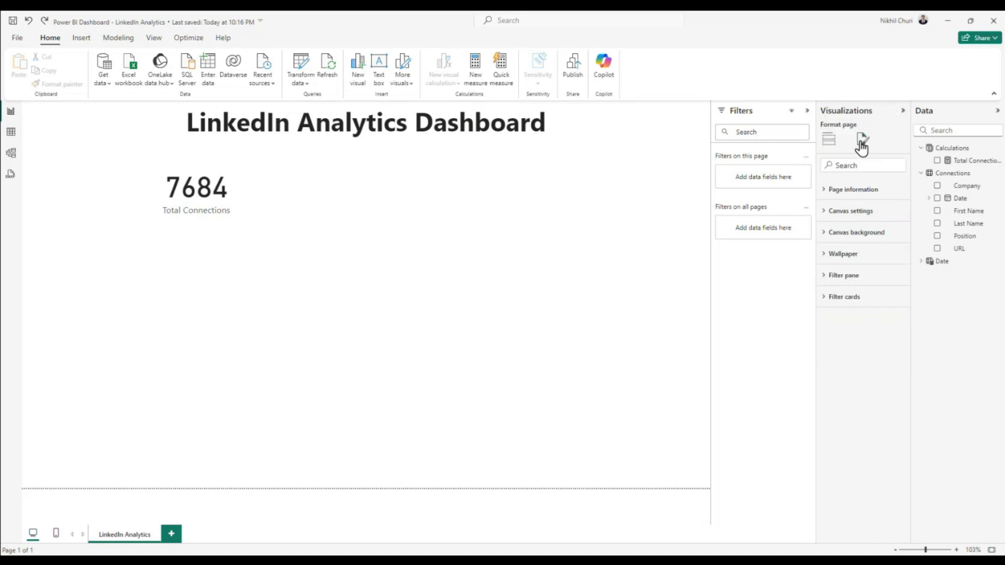
click(826, 236)
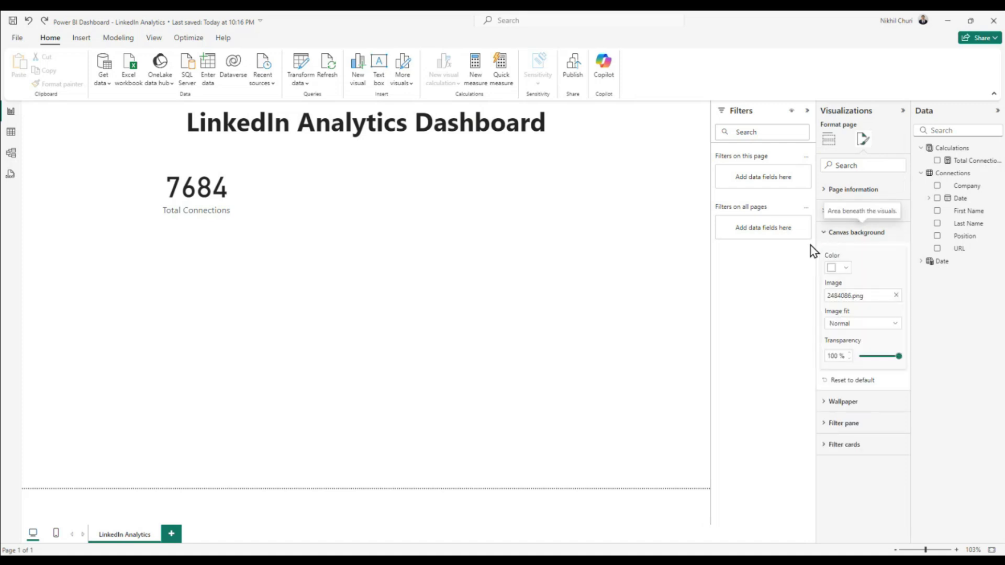
click(896, 296)
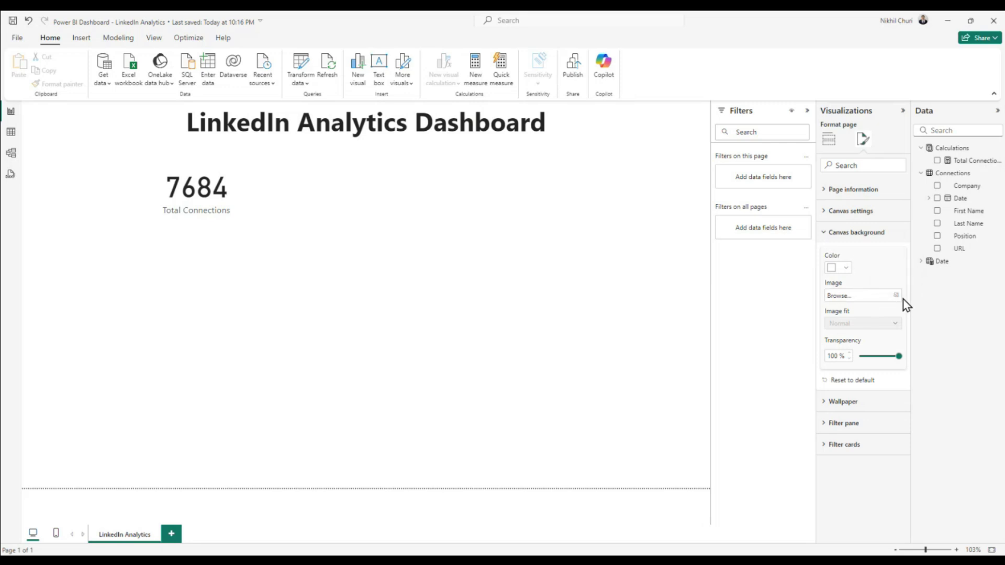
Load LinkedIn Background.png from the "Power BI Dashboard - LinkedIn Analytics" course folder under Documents as the canvas background image
click(896, 295)
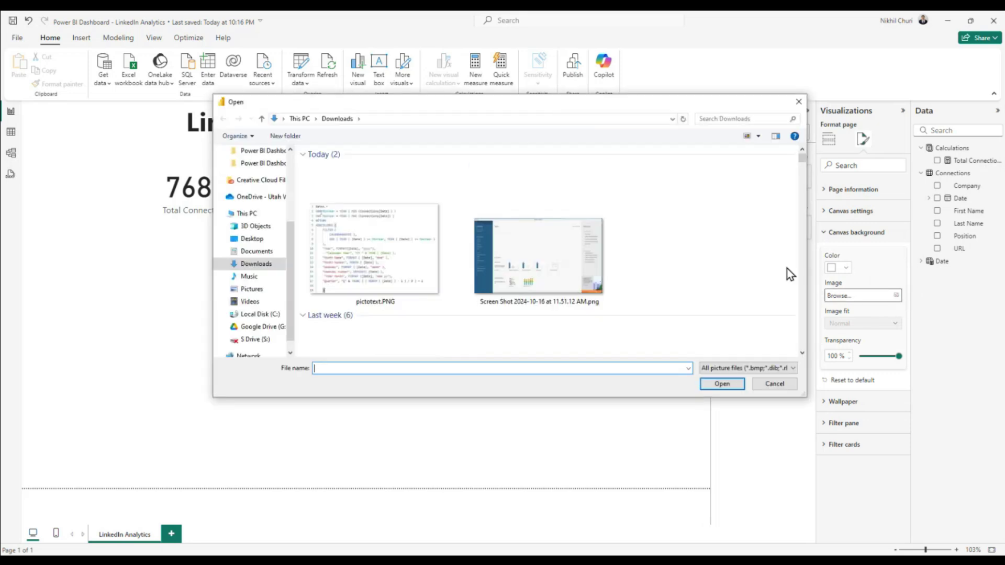
scroll(251, 209, up, 2)
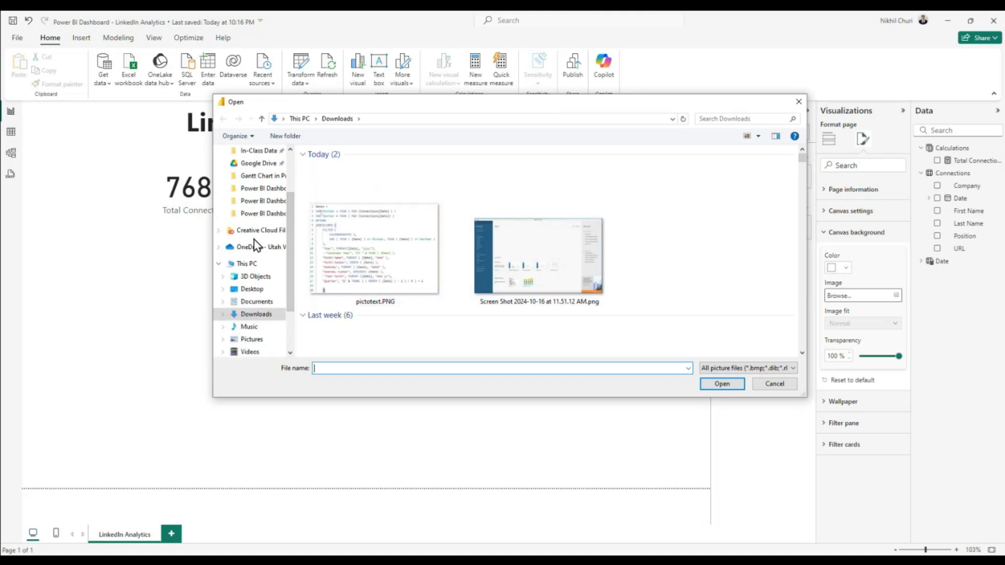
scroll(246, 212, up, 1)
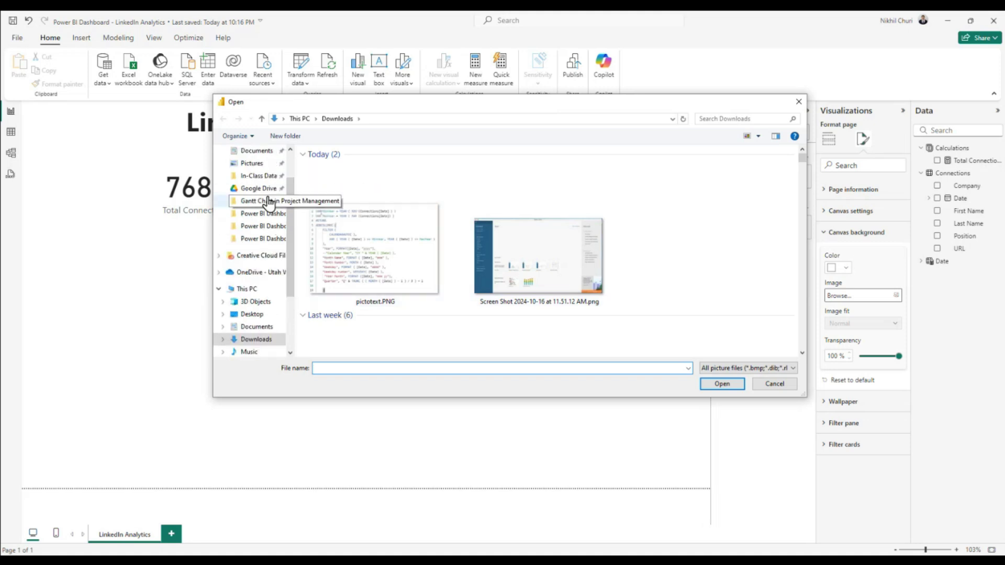
click(260, 152)
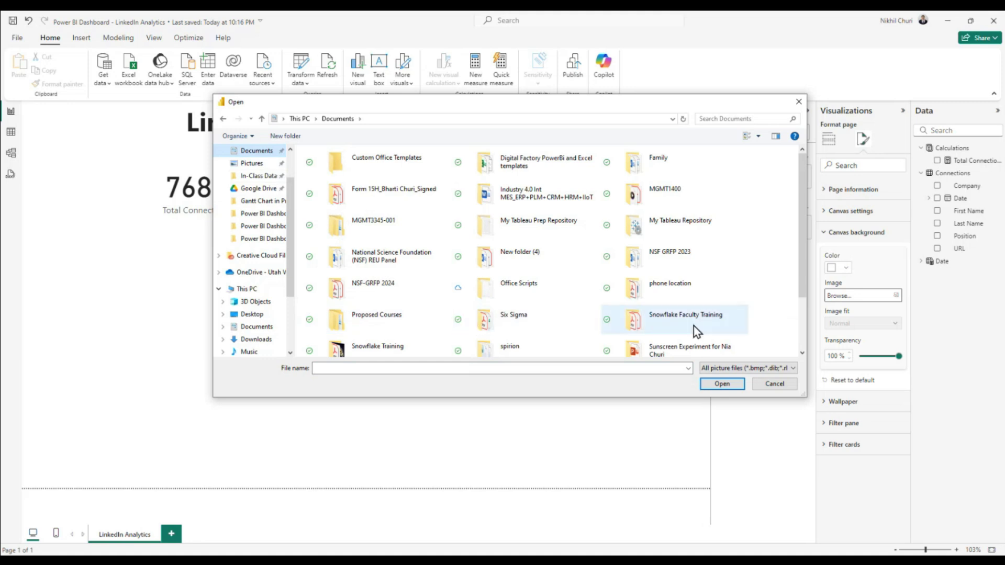
scroll(693, 325, down, 3)
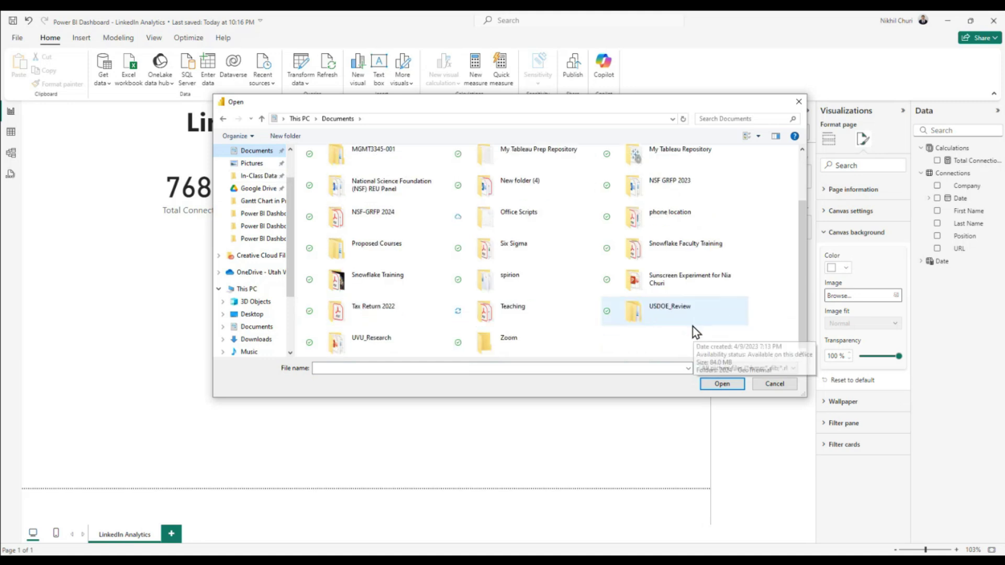
double_click(520, 309)
double_click(337, 169)
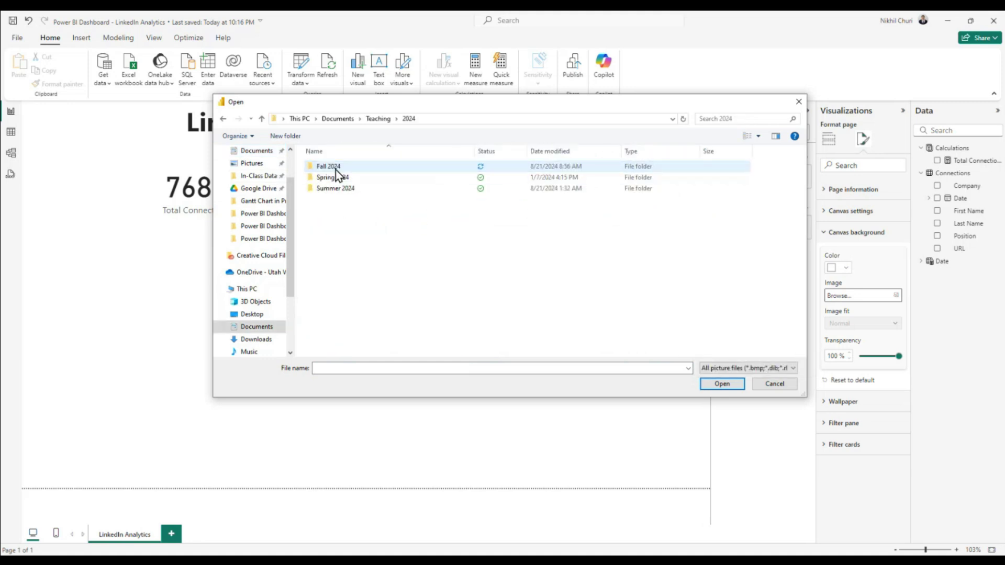
double_click(353, 169)
double_click(353, 170)
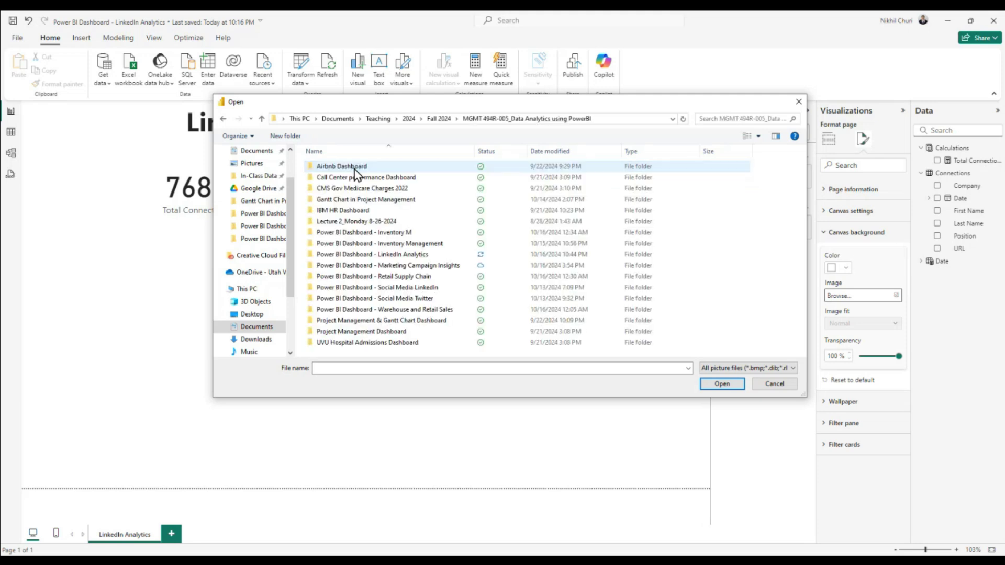
double_click(412, 254)
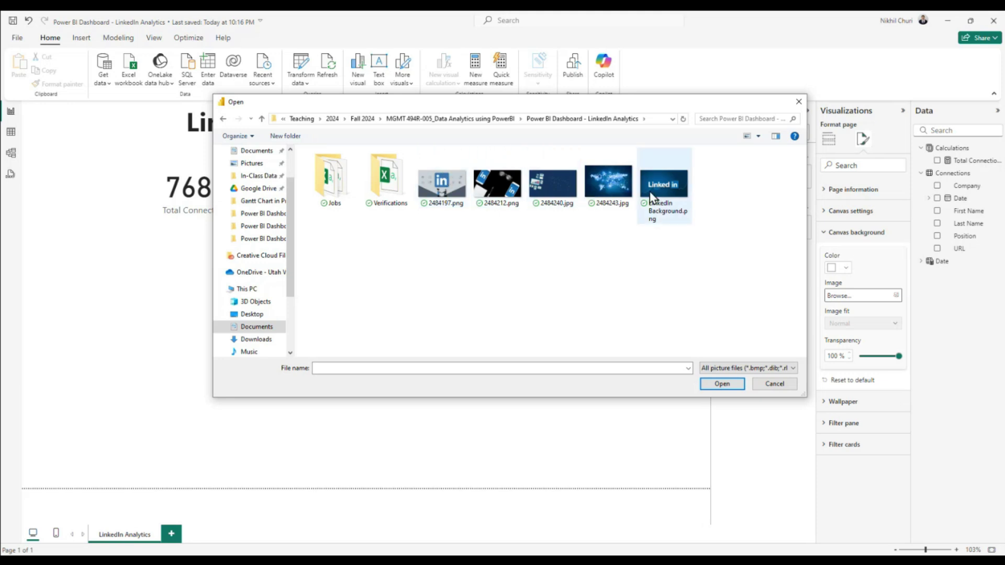
click(674, 191)
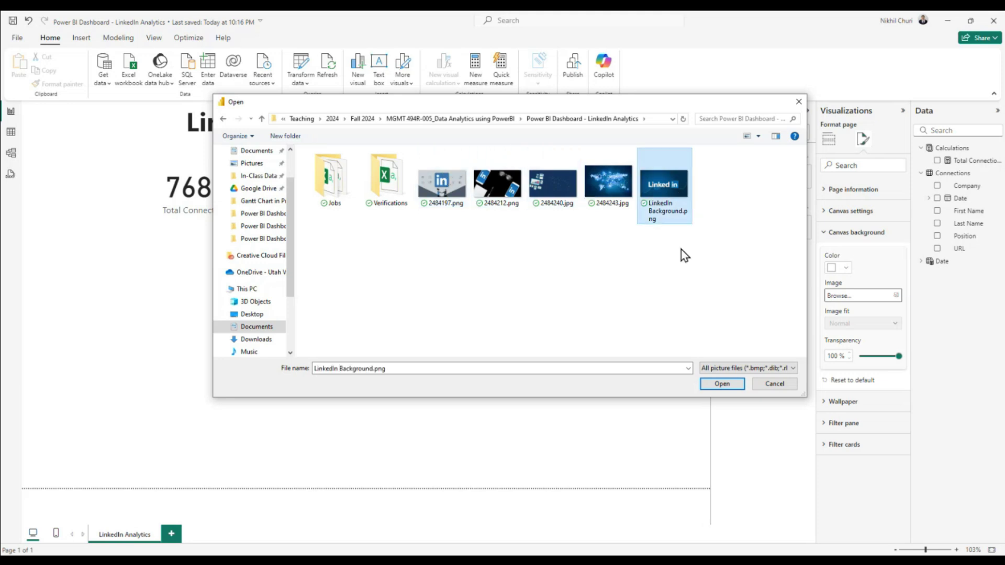
click(723, 385)
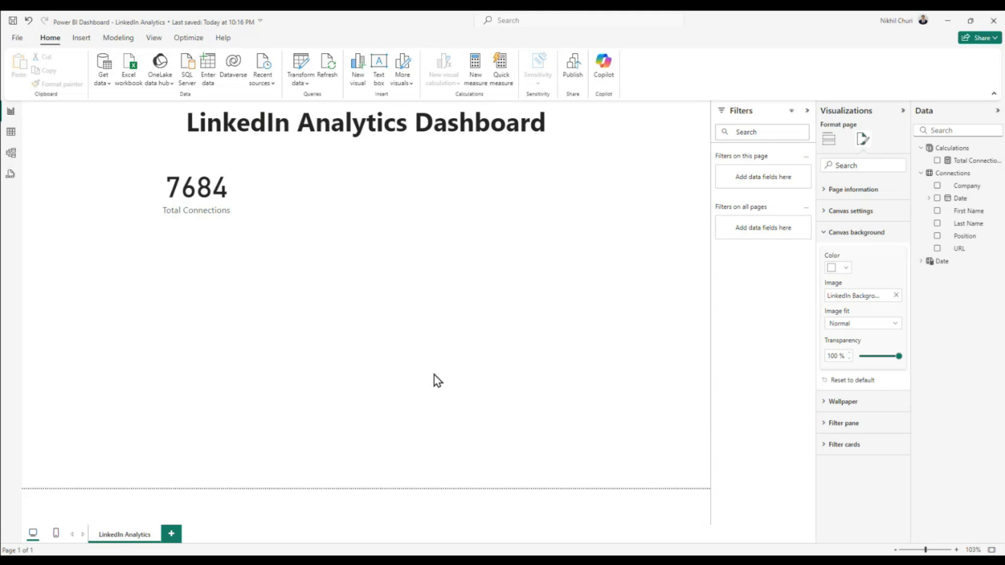
Set the canvas background's transparency to 0%
double_click(839, 356)
text(0)
key(Return)
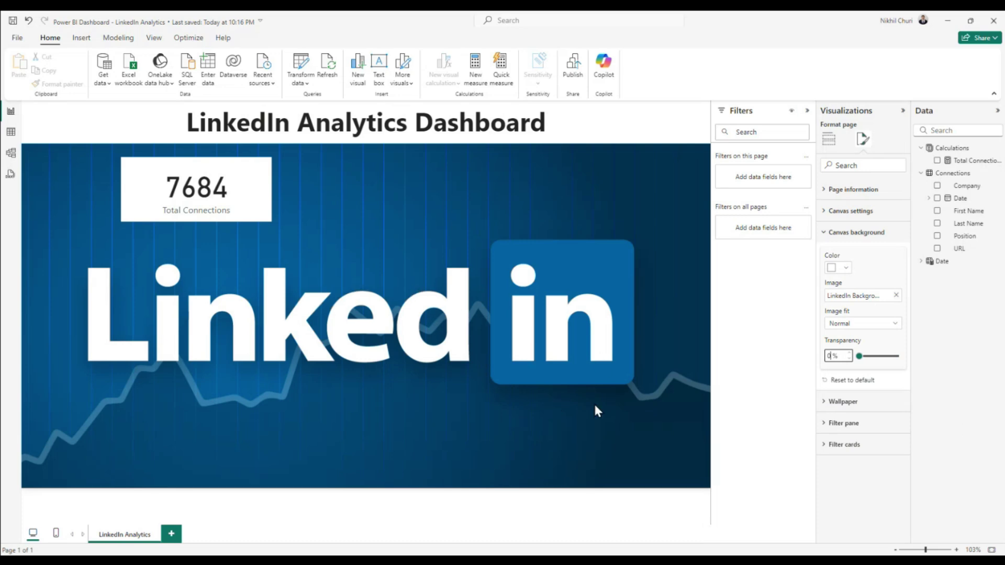
Try the Fit and Fill image fits, keep Fit for the canvas background, and set its transparency to 50%
click(863, 328)
click(859, 351)
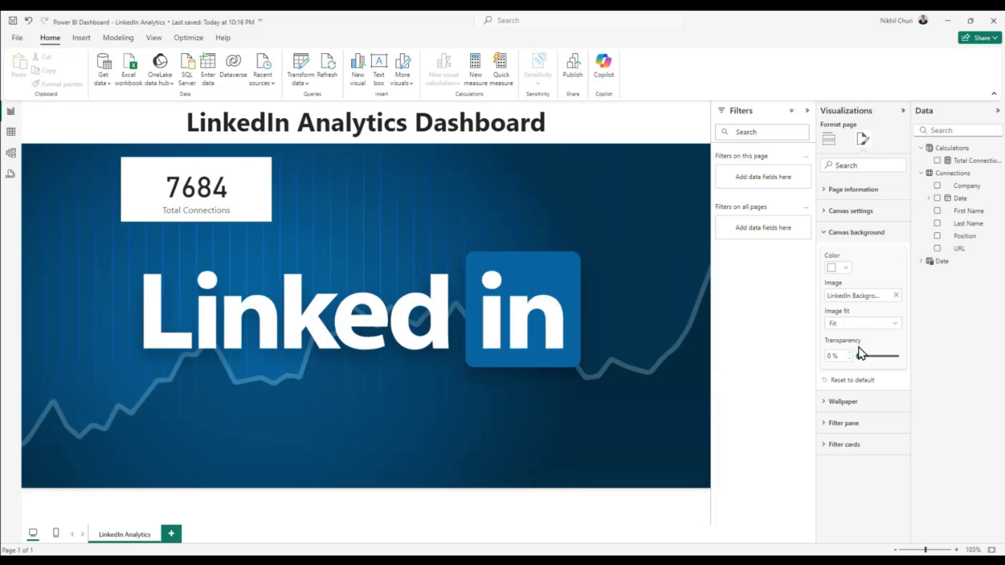
click(869, 325)
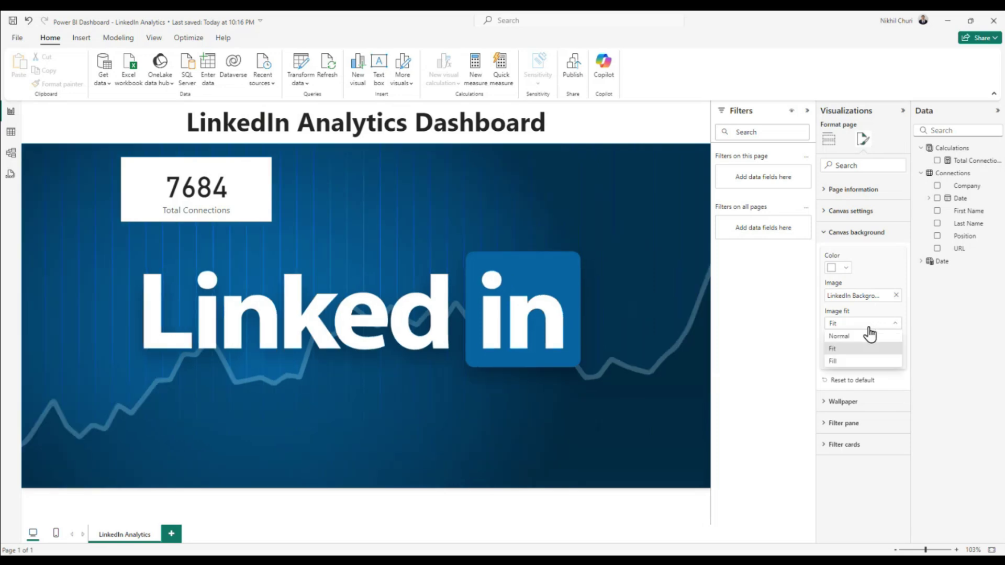
click(855, 363)
click(857, 327)
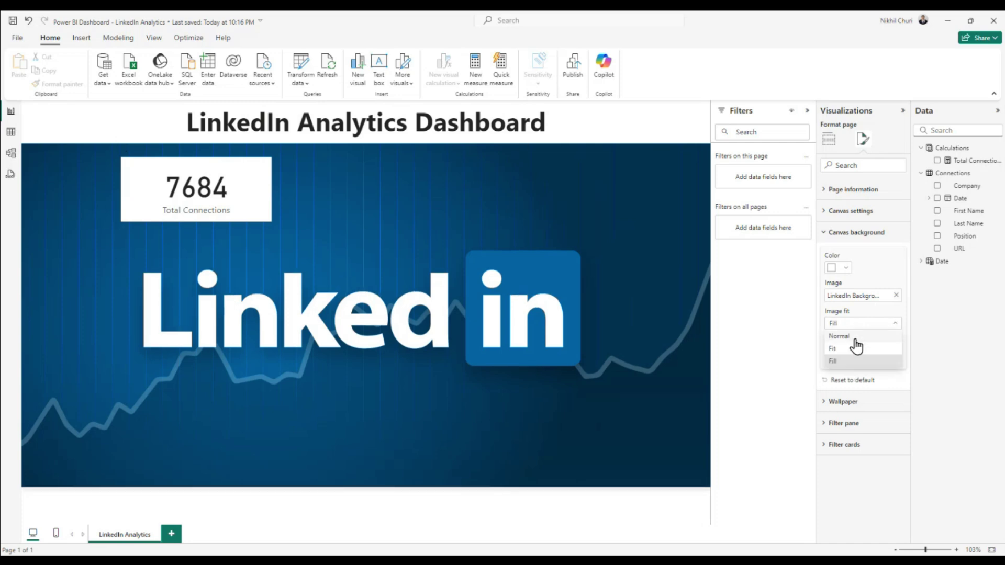
click(854, 351)
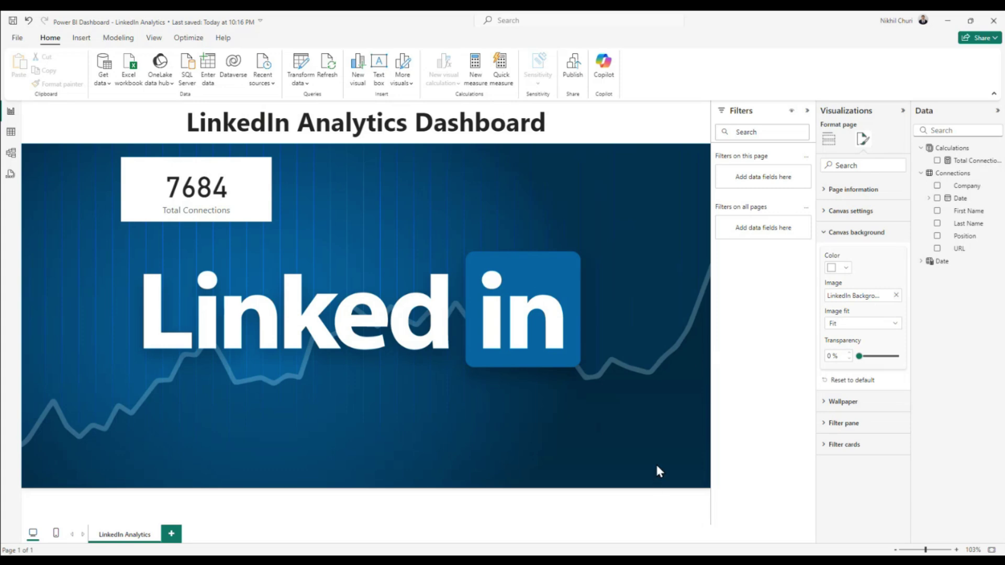
click(832, 356)
text(50)
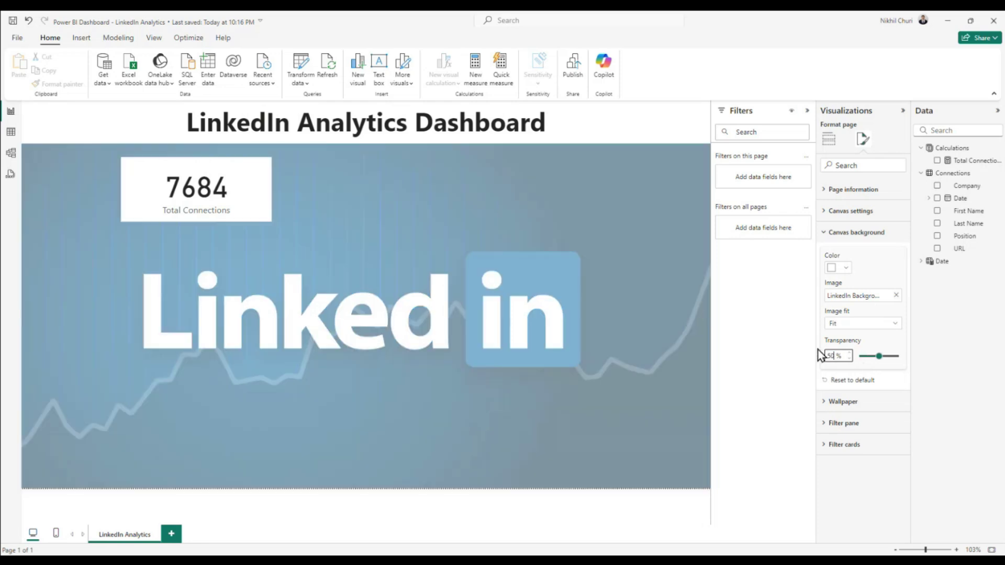
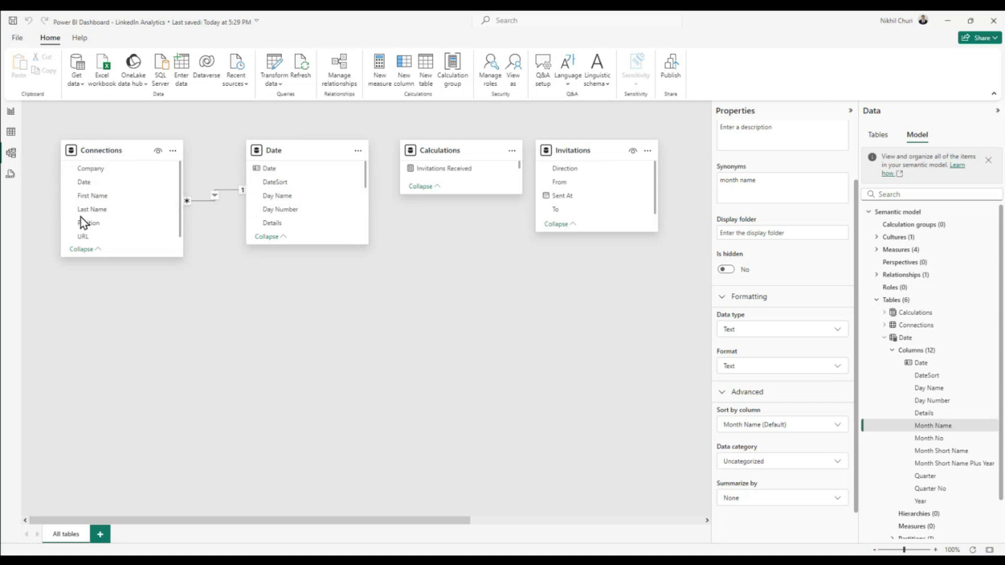
Inspect the properties of the Date column in the Connections table, and collapse that table in the semantic model tree
click(85, 183)
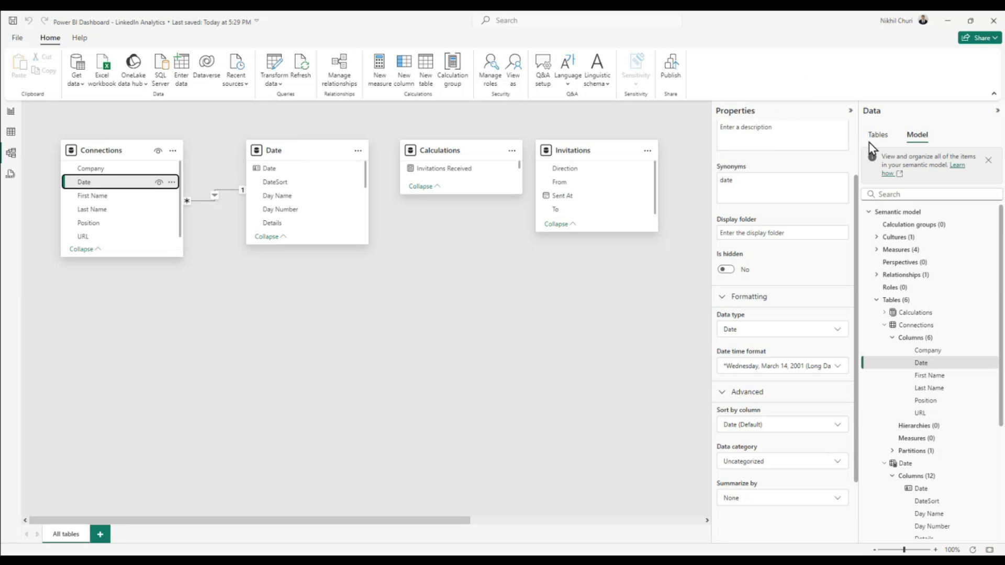
click(945, 366)
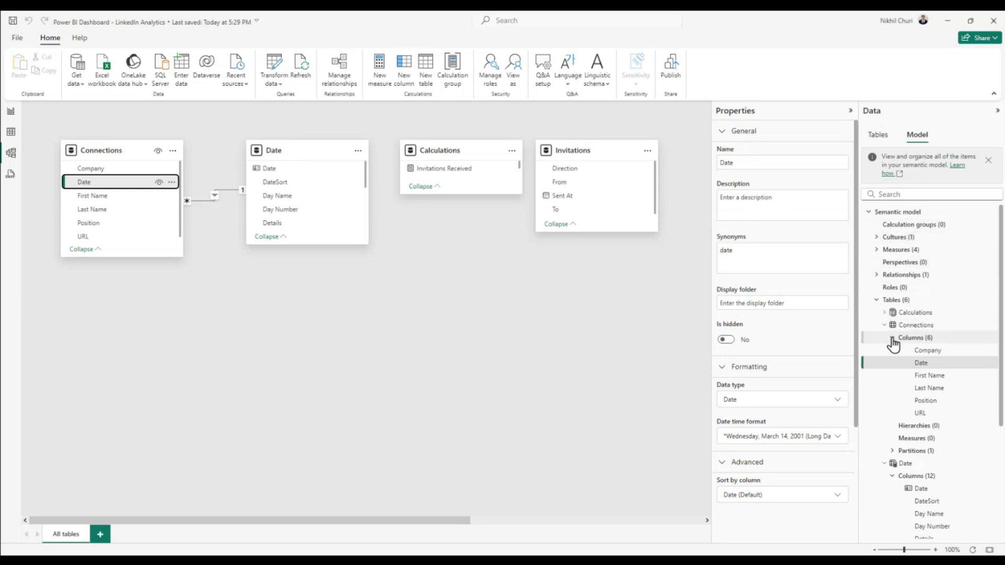
click(877, 300)
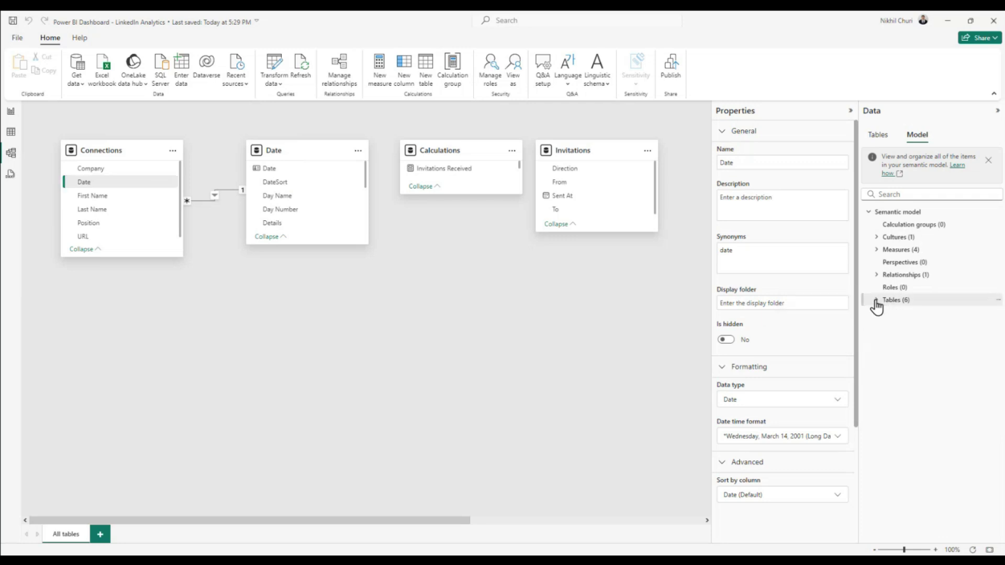
click(876, 301)
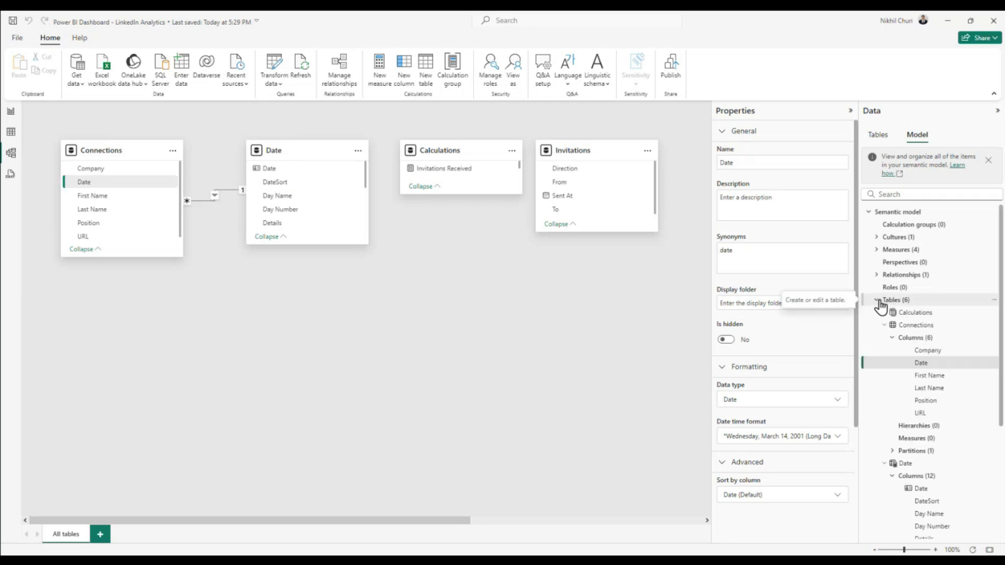
click(891, 338)
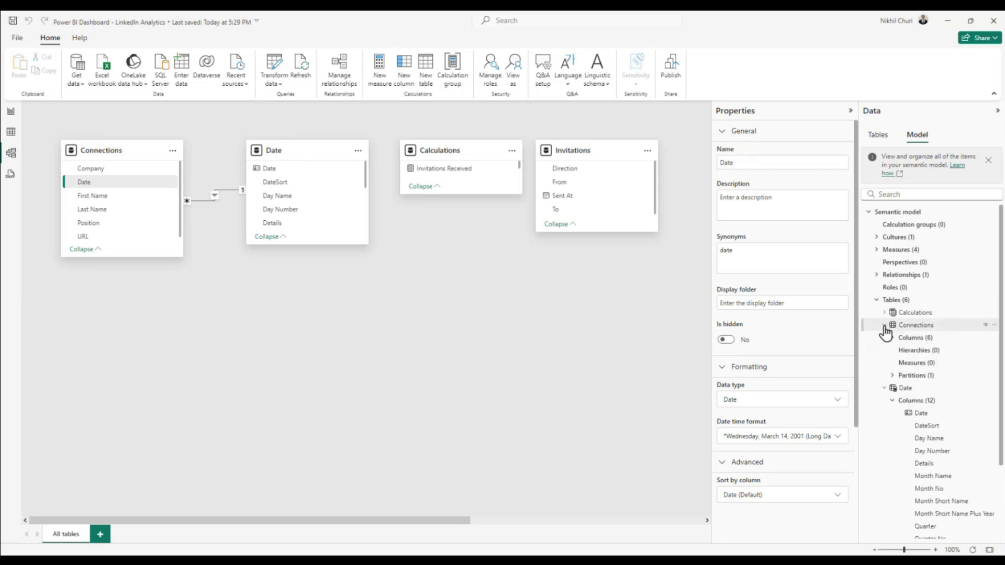
click(885, 330)
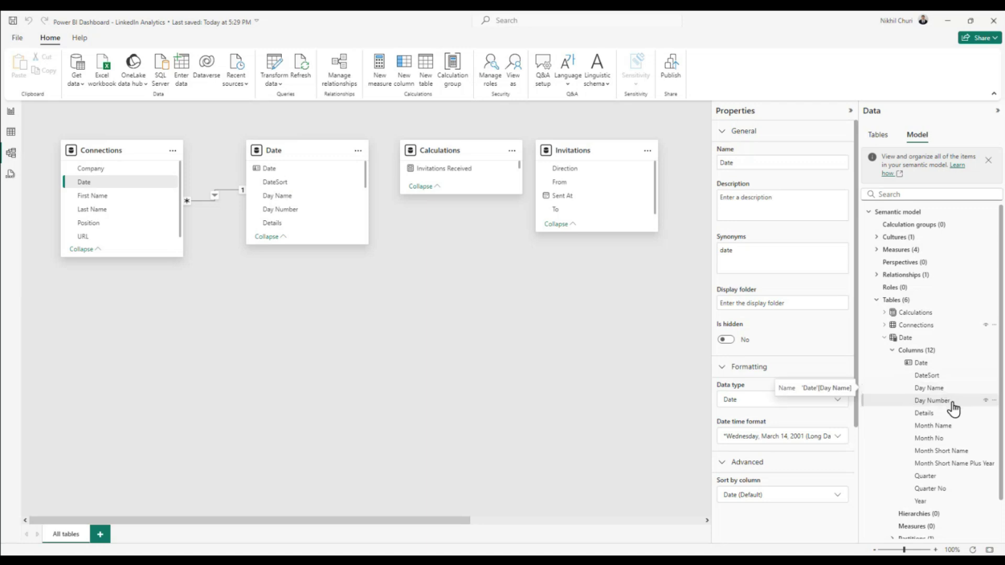
Sort the Date table's Month Name column by Month No, leaving the table's DAX formula as it is
click(933, 428)
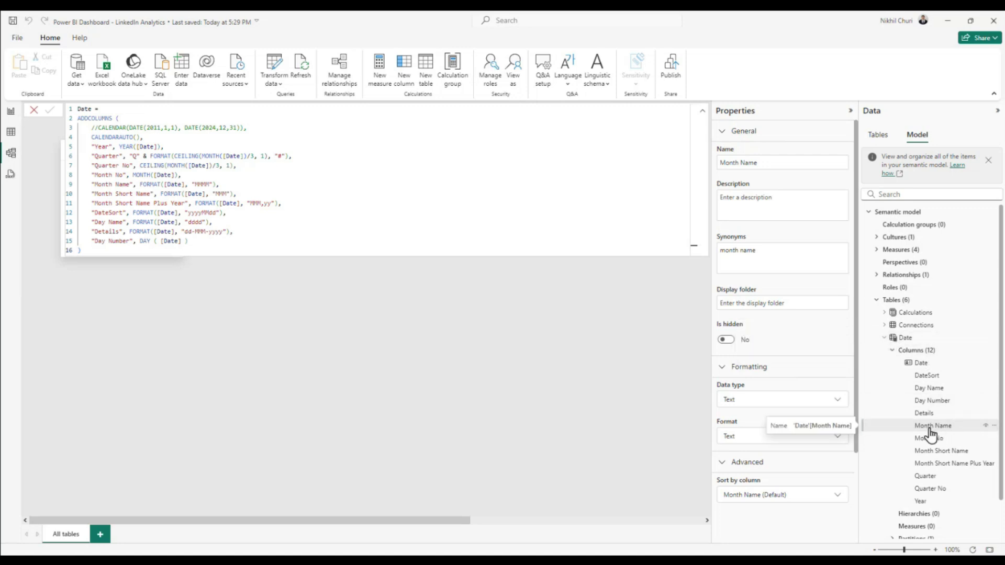
scroll(805, 340, down, 2)
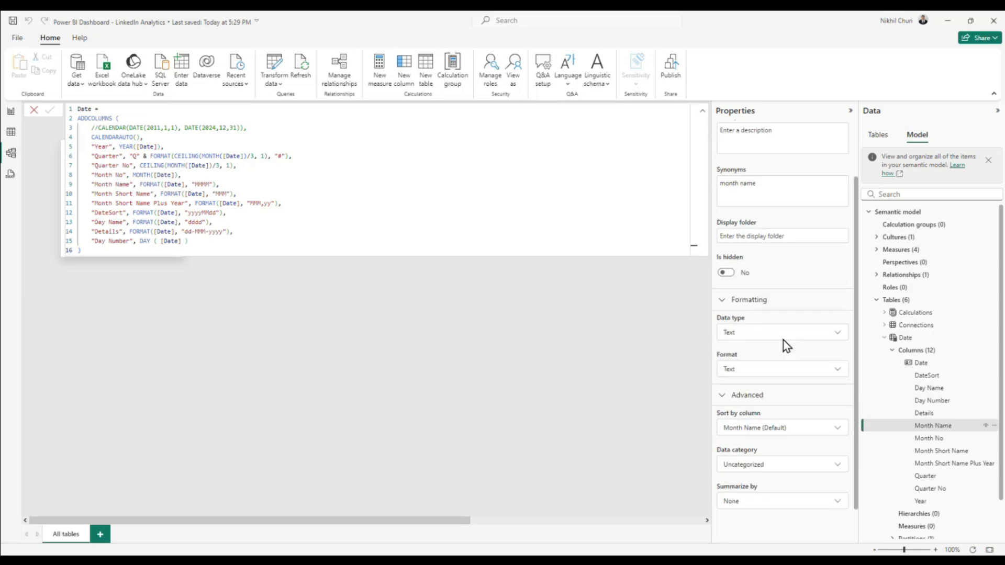
scroll(783, 340, up, 2)
scroll(815, 269, down, 1)
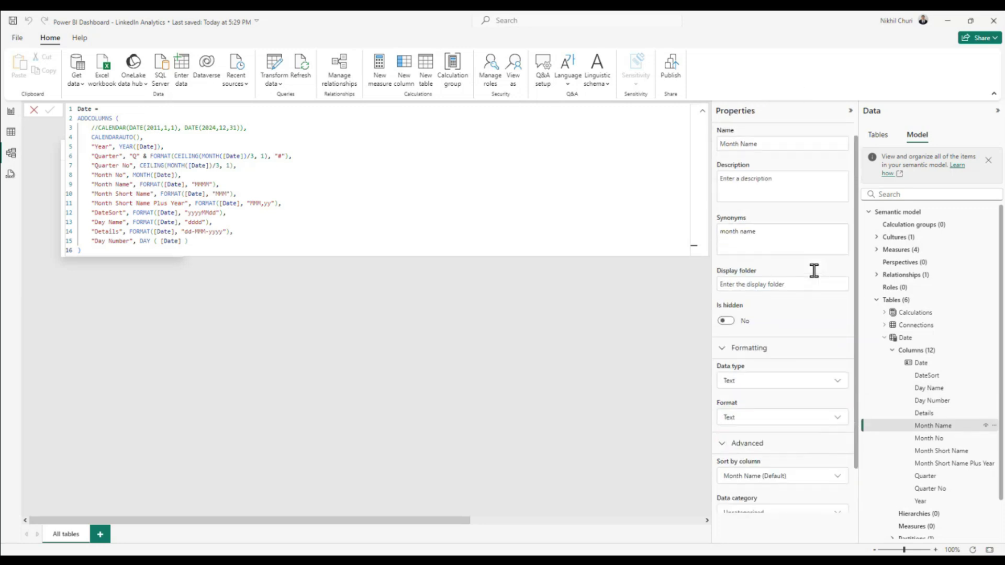
scroll(815, 269, down, 1)
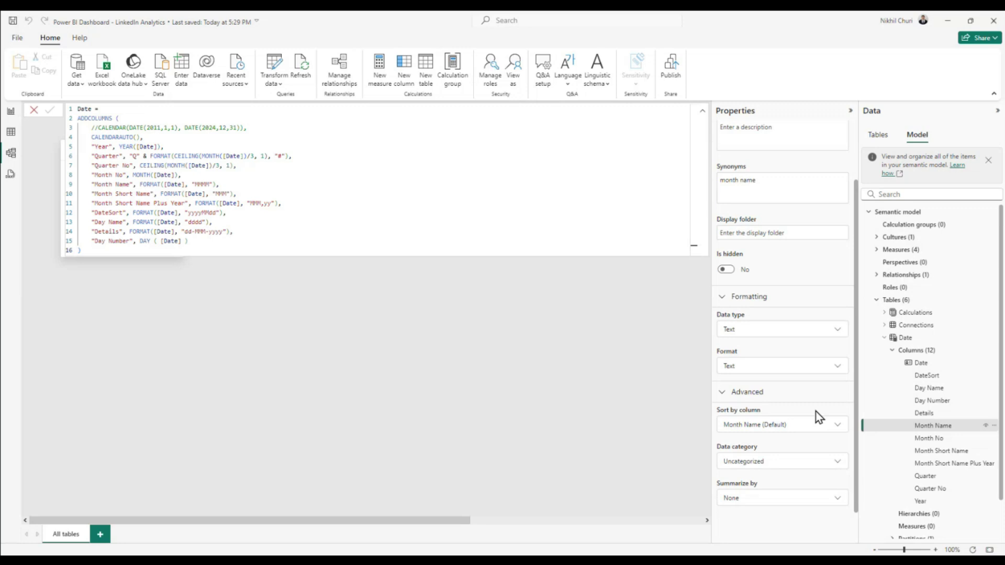
click(721, 393)
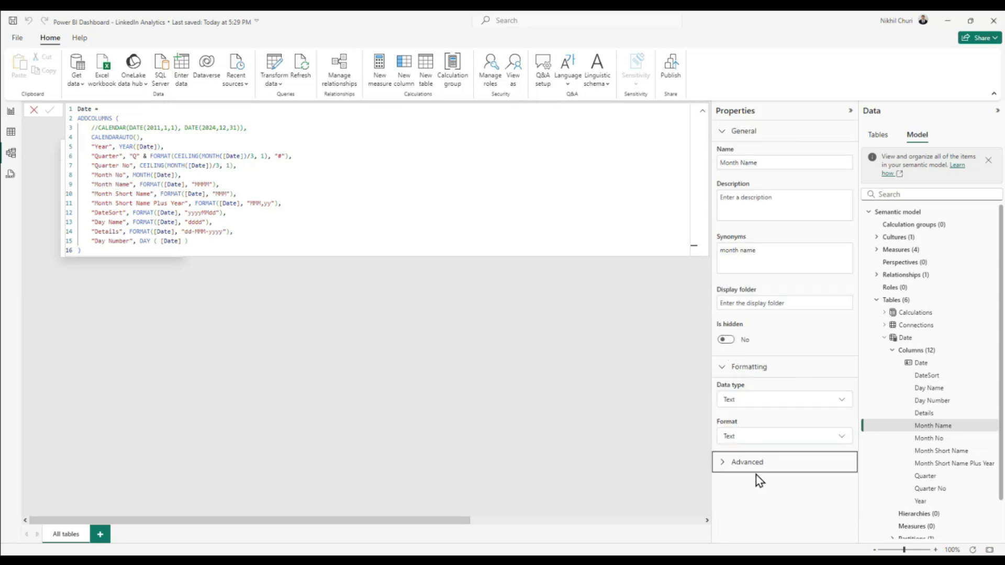
click(725, 466)
scroll(750, 469, down, 3)
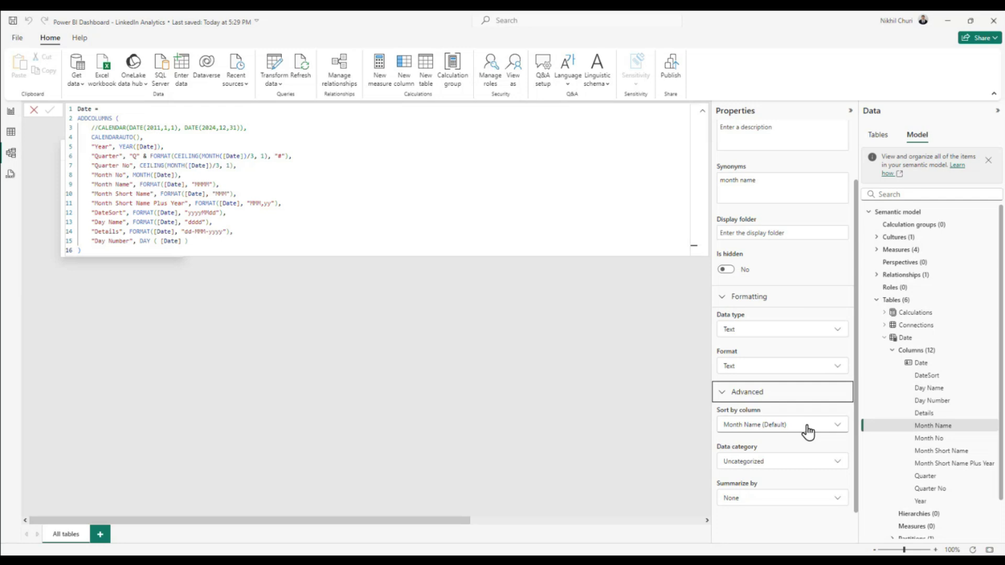
click(839, 429)
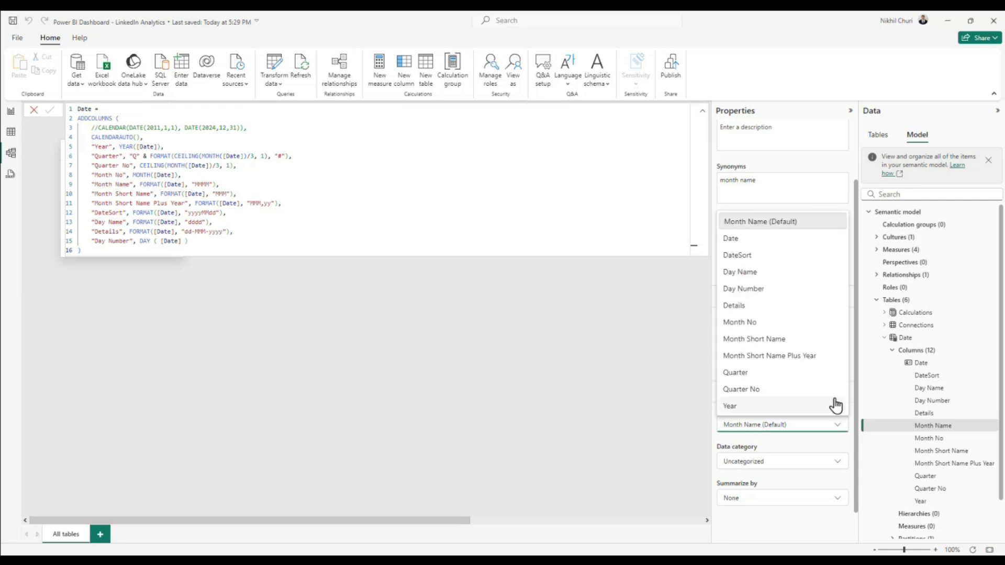
click(749, 323)
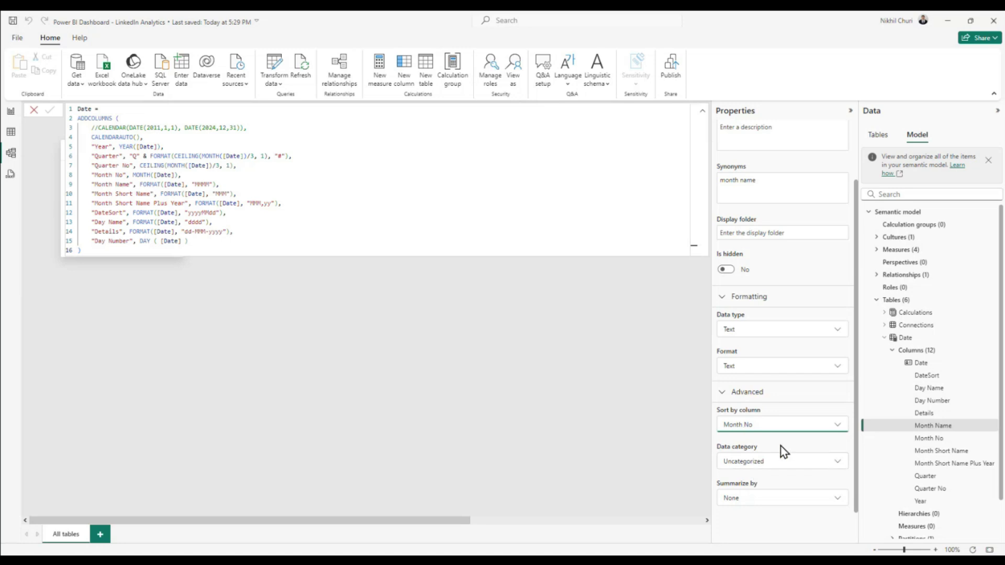
scroll(757, 341, up, 2)
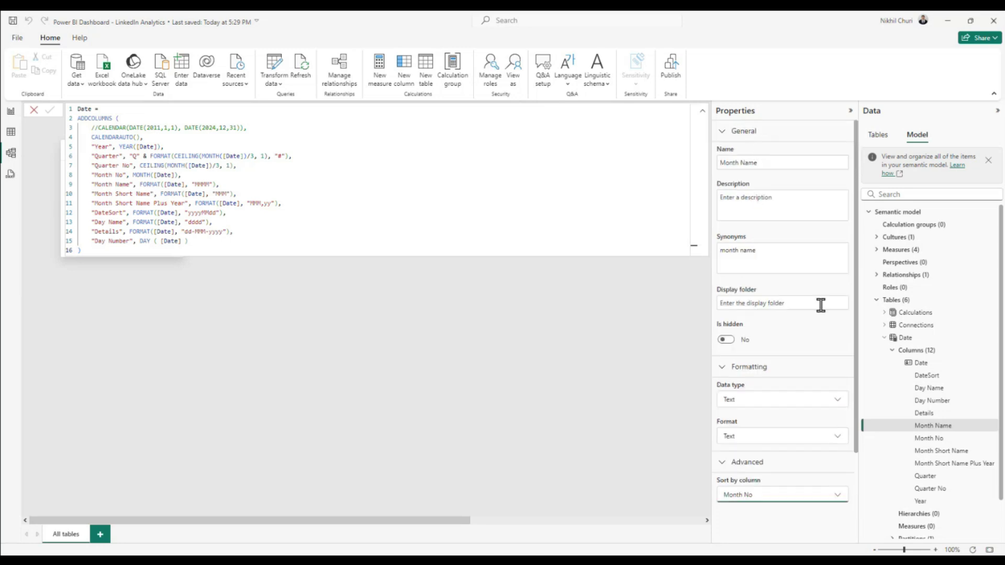
scroll(825, 413, down, 2)
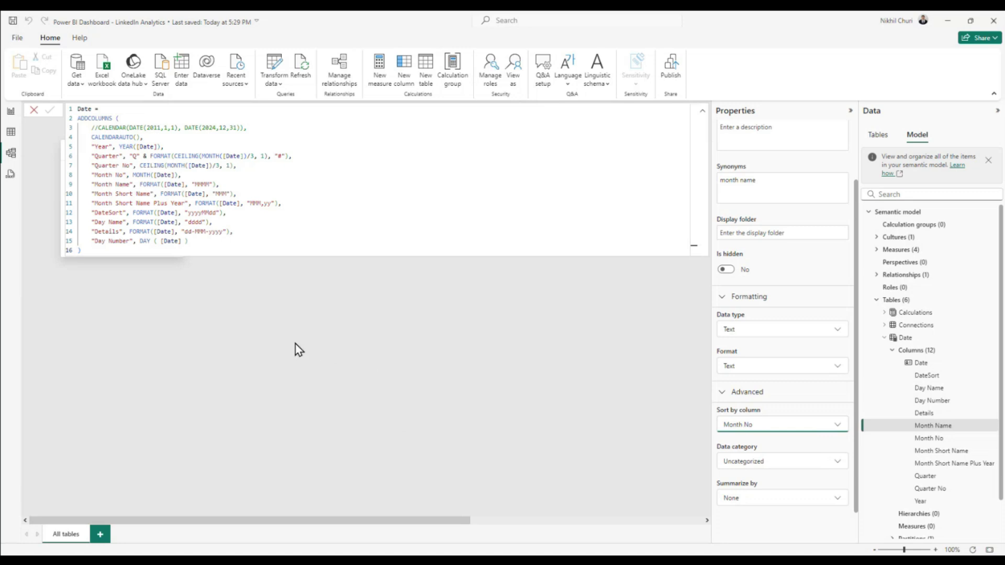
click(36, 109)
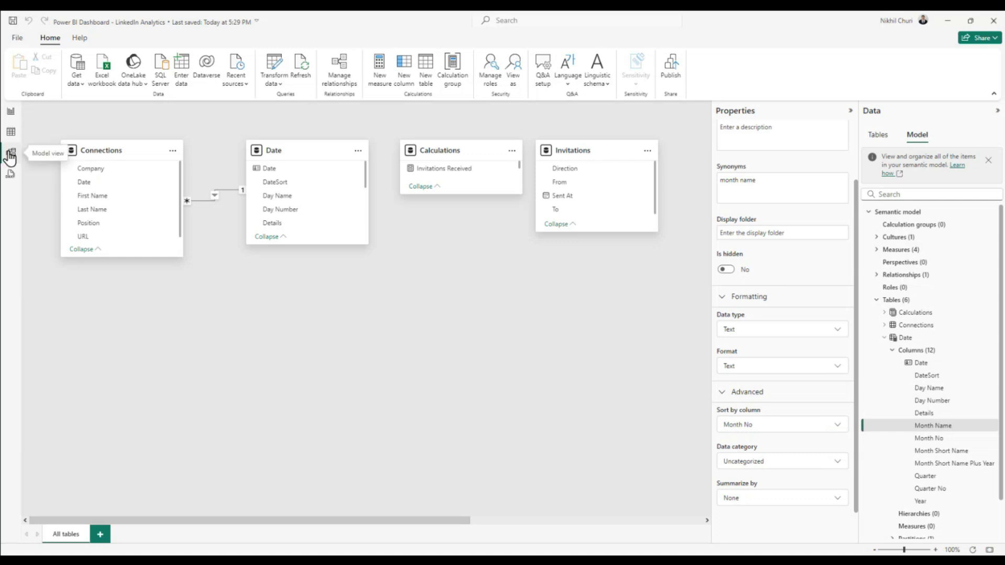
Check the month order in the report's Total Connections area chart and review the Month Name column's sort setting in the model
click(11, 115)
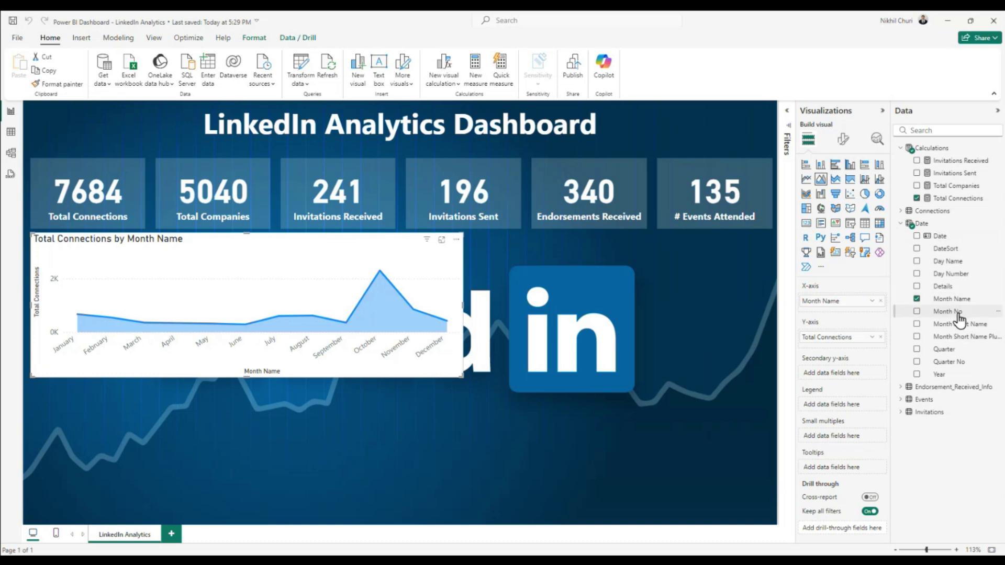
click(8, 156)
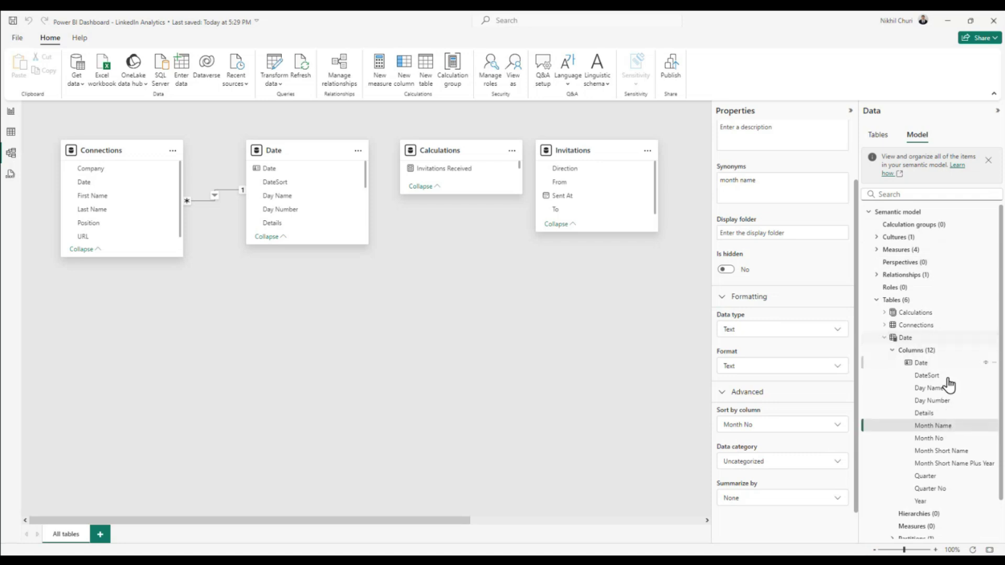
scroll(803, 381, up, 3)
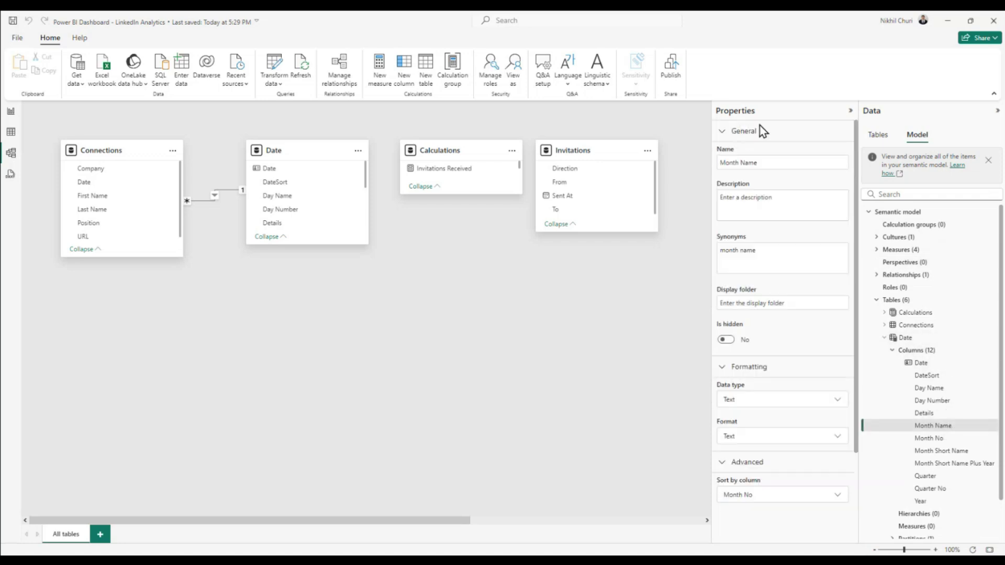
scroll(811, 451, down, 2)
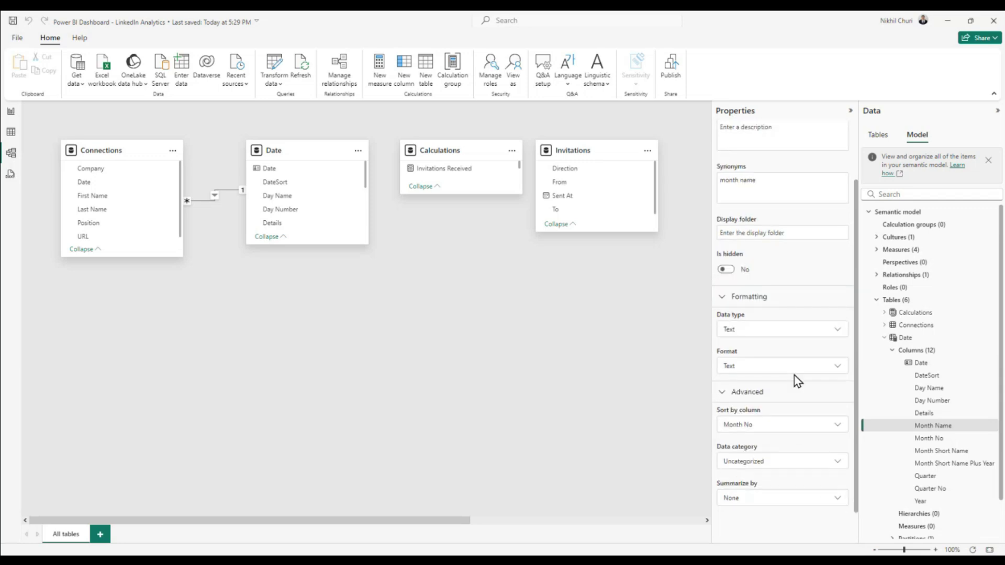
click(728, 398)
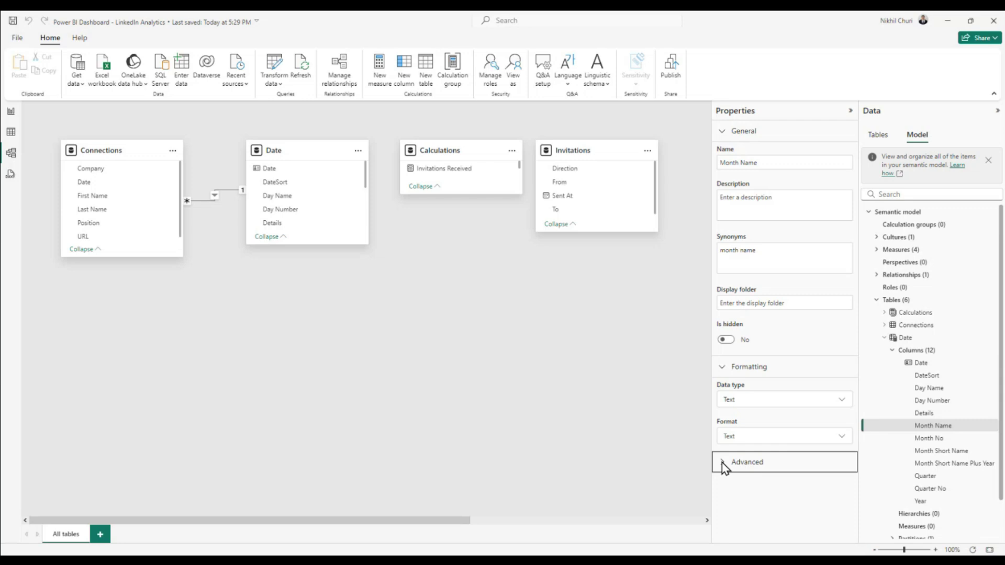
click(818, 464)
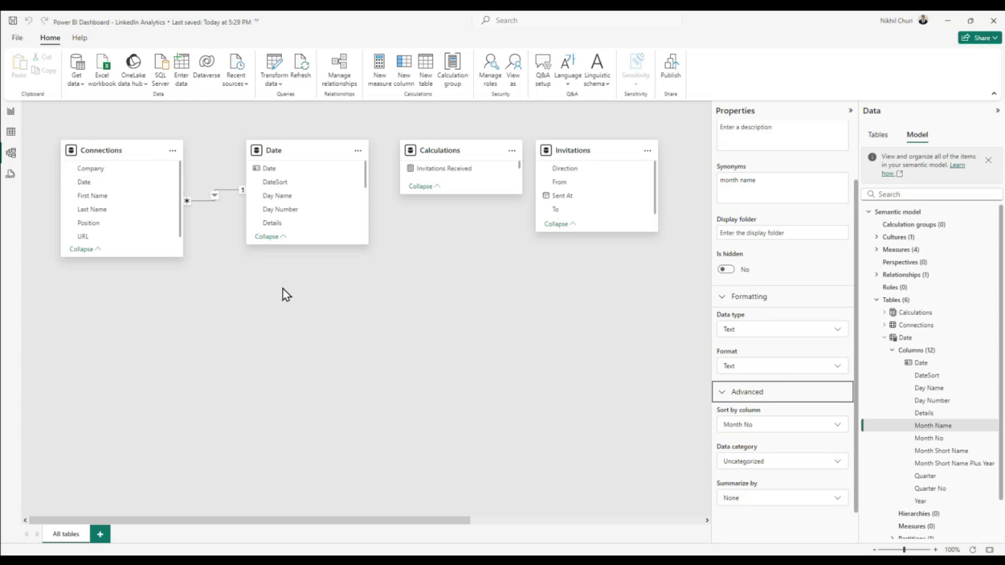
click(10, 113)
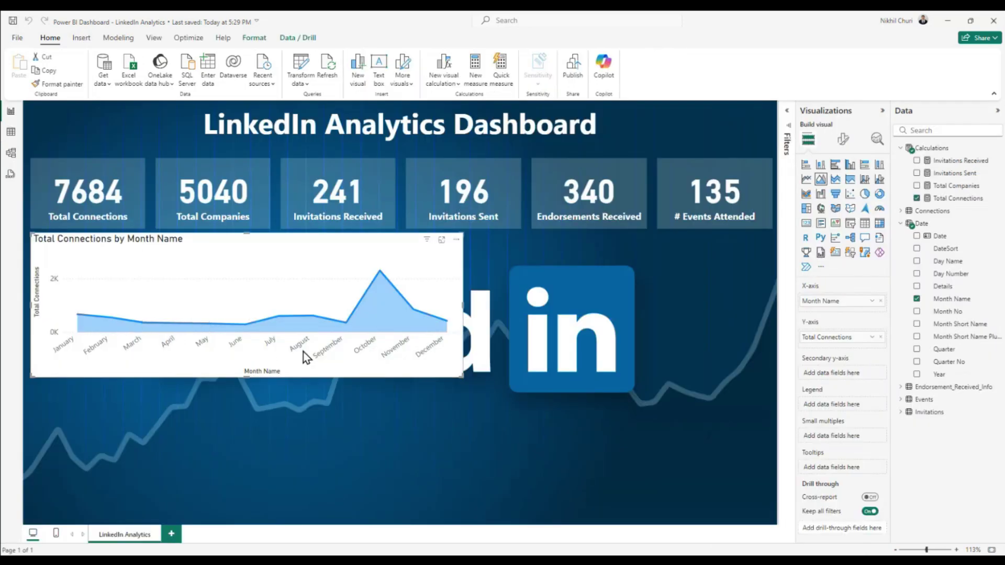
mouse_move(339, 287)
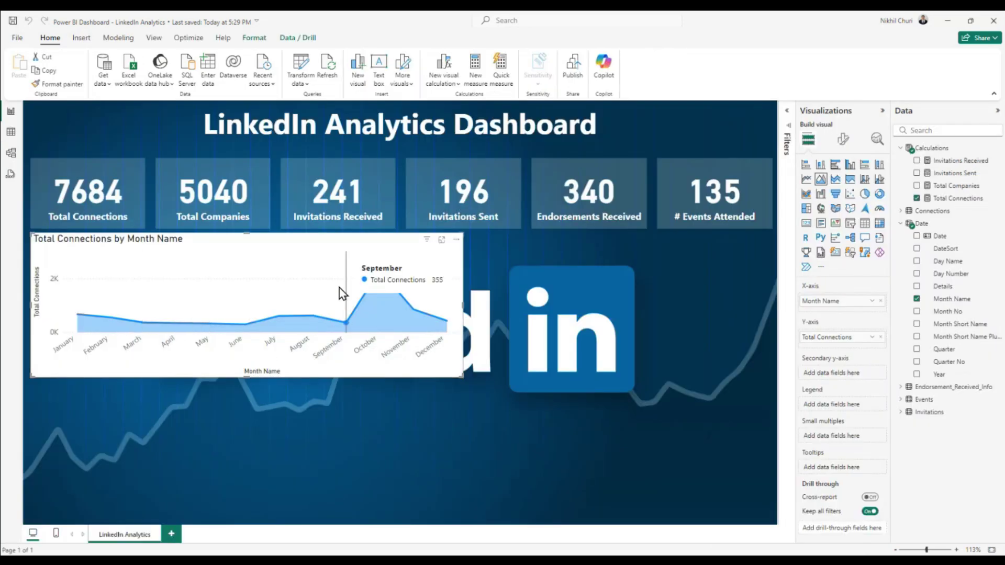
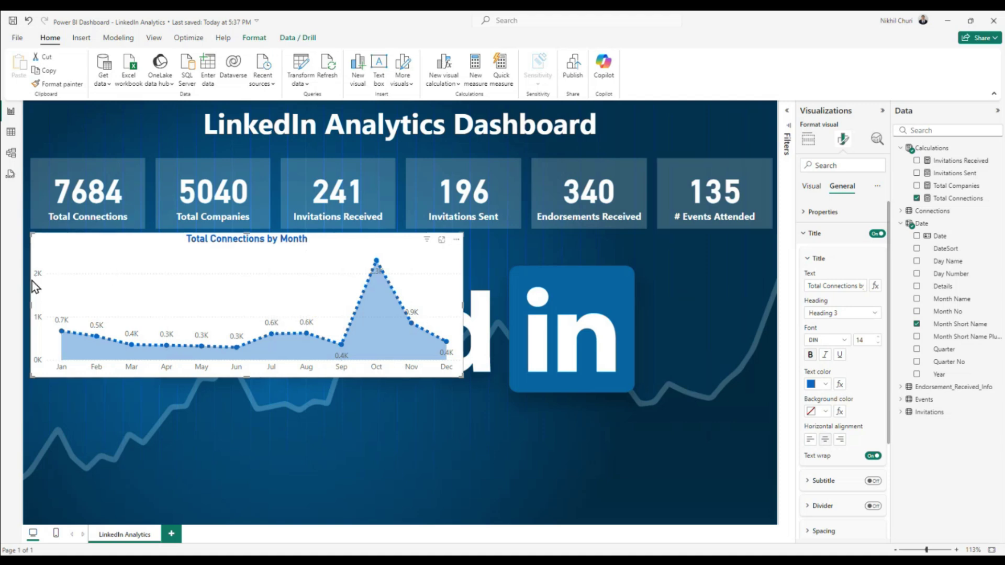
Format the X-axis values of the Total Connections by Month area chart in bold with the colour #0A66C2
click(809, 260)
click(804, 233)
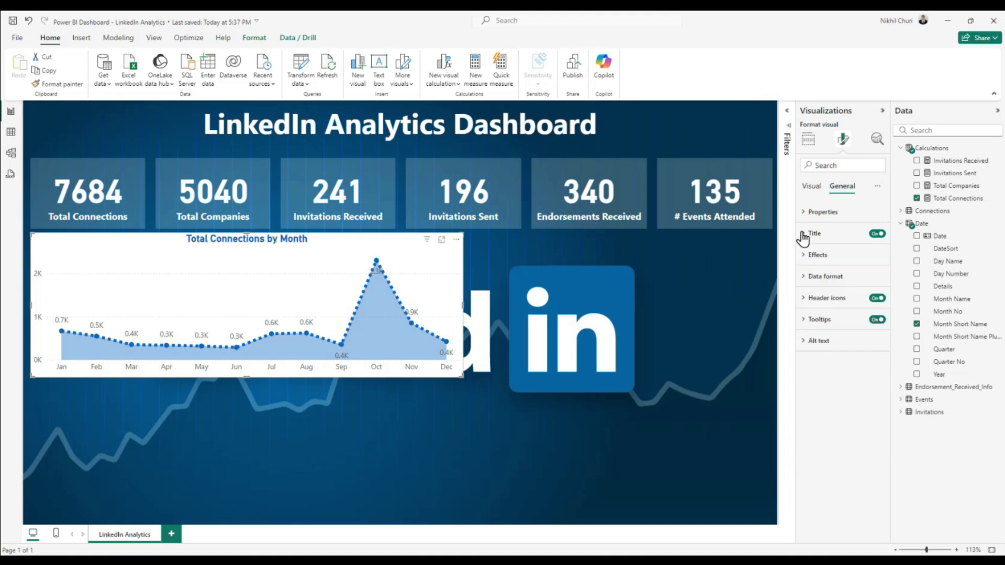
click(812, 187)
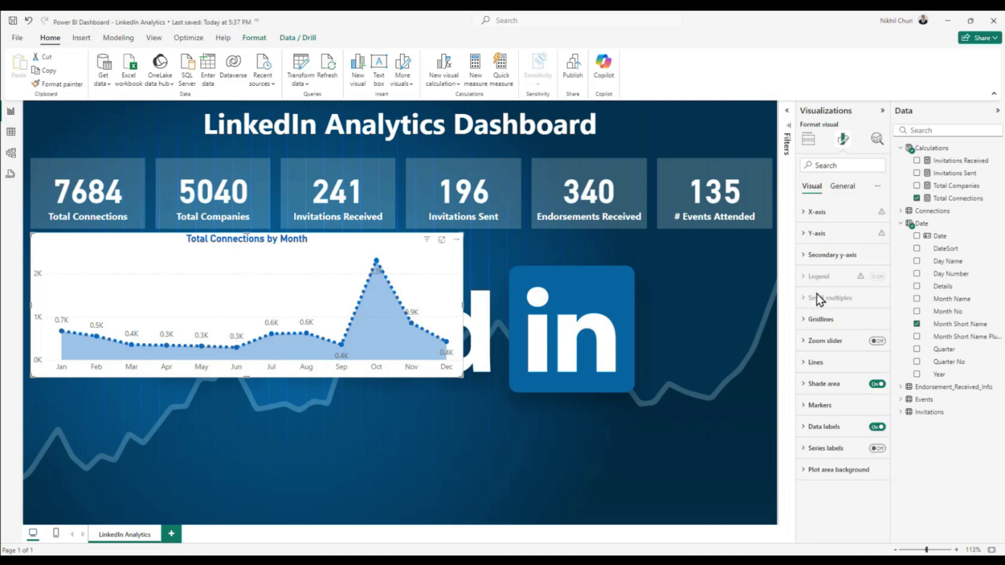
click(807, 212)
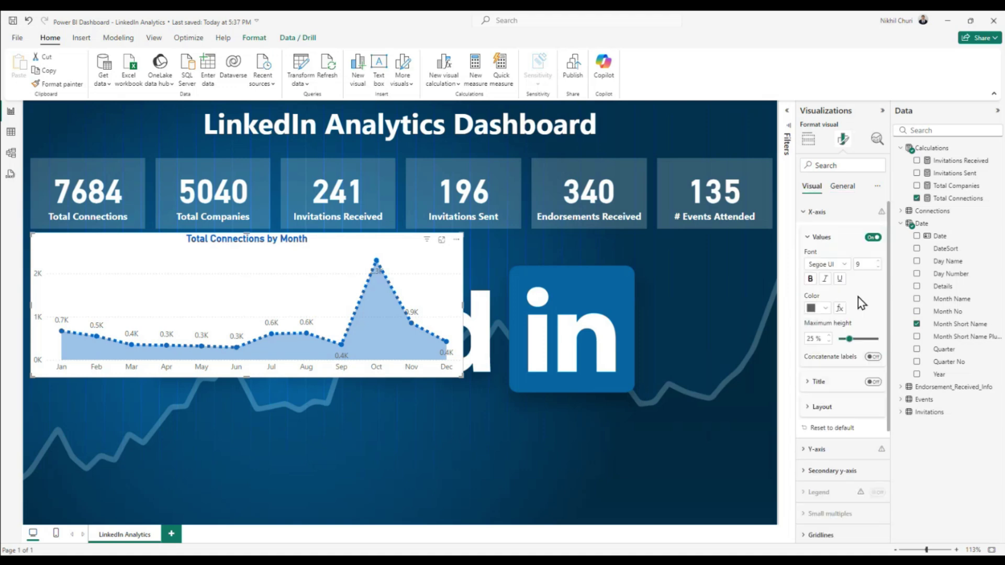
click(826, 312)
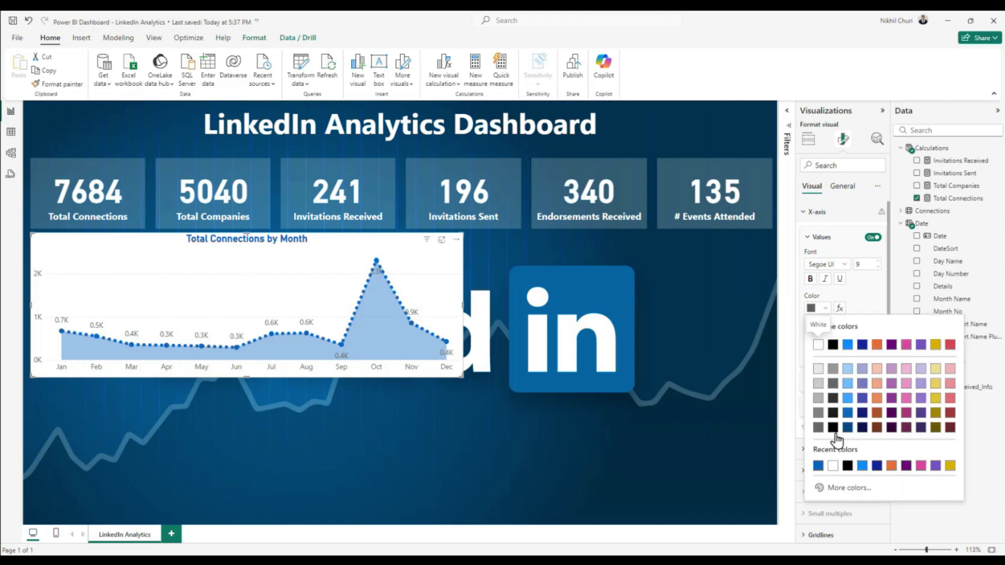
click(840, 489)
drag(820, 479, 856, 478)
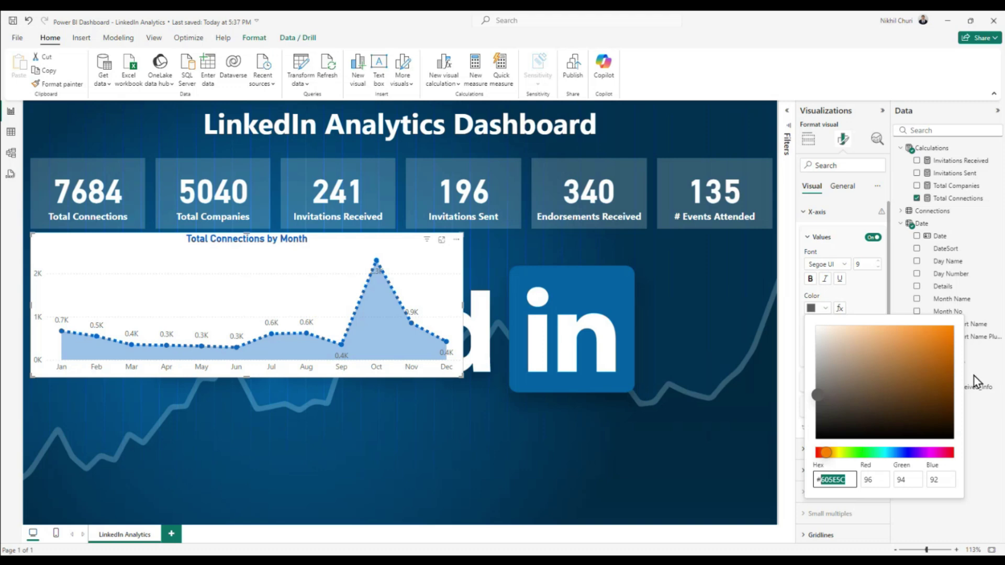
text(0A66C2)
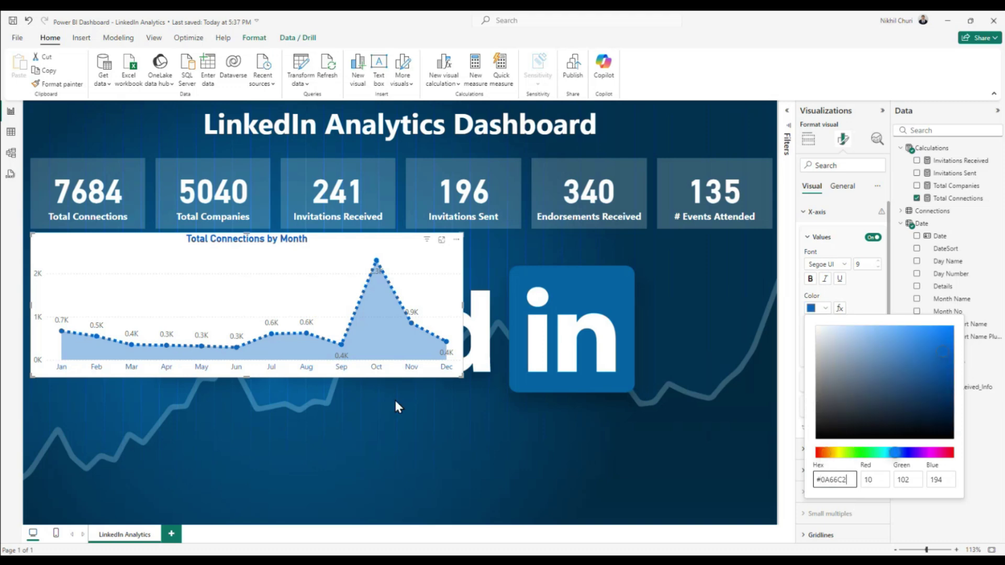
click(984, 487)
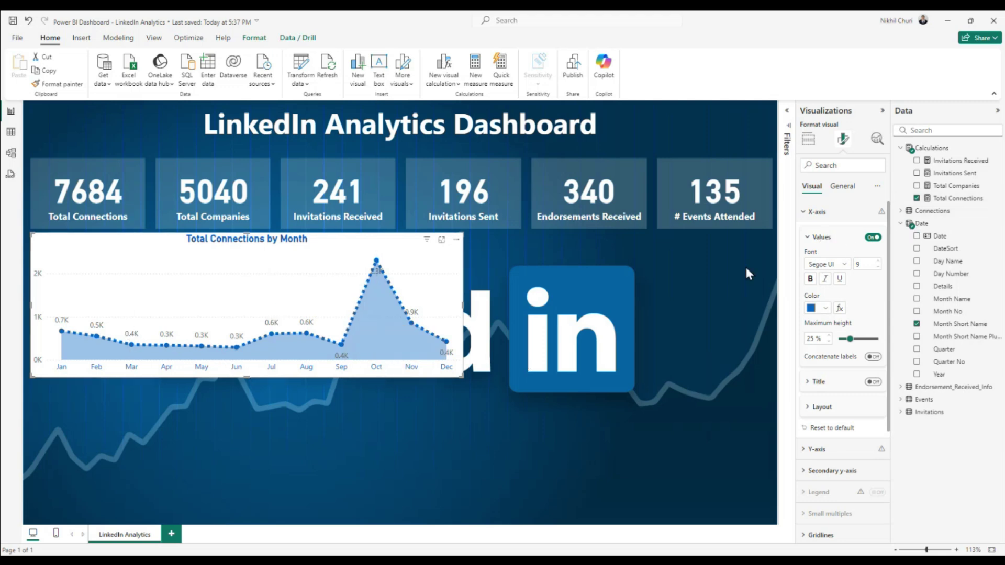
click(811, 279)
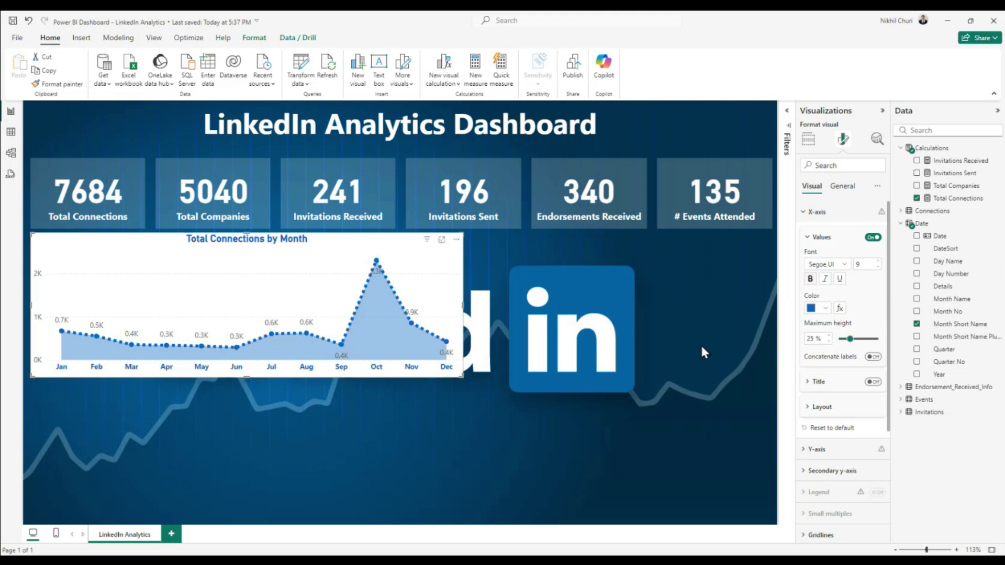
click(804, 212)
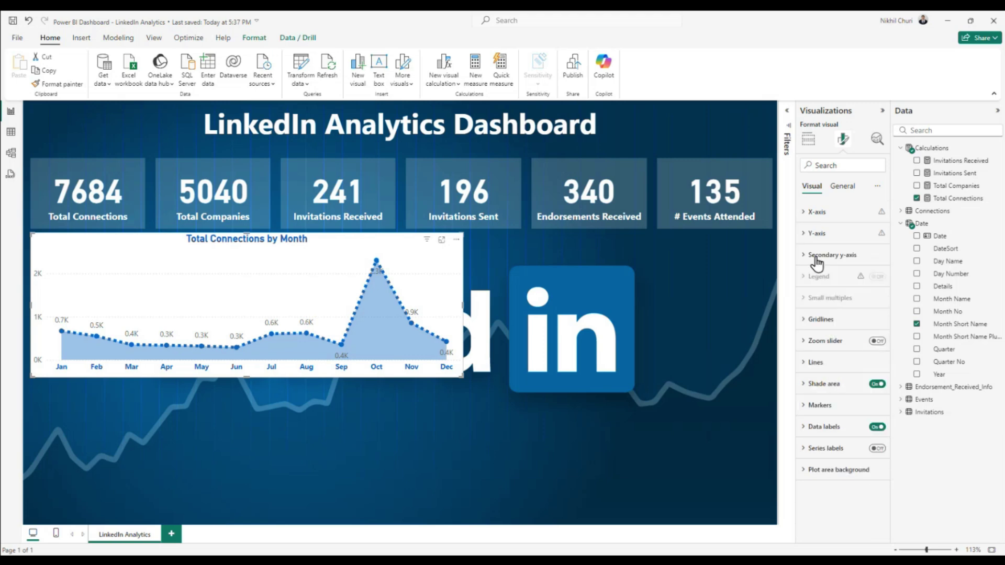
Format the Y-axis values of the Total Connections by Month area chart in bold with the colour #0A66C2
click(803, 234)
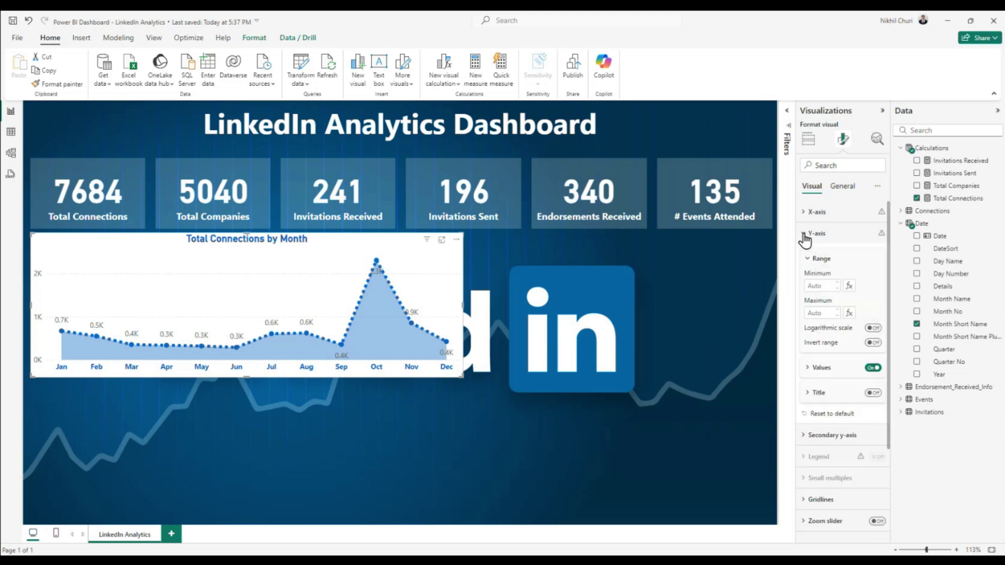
click(806, 373)
click(823, 440)
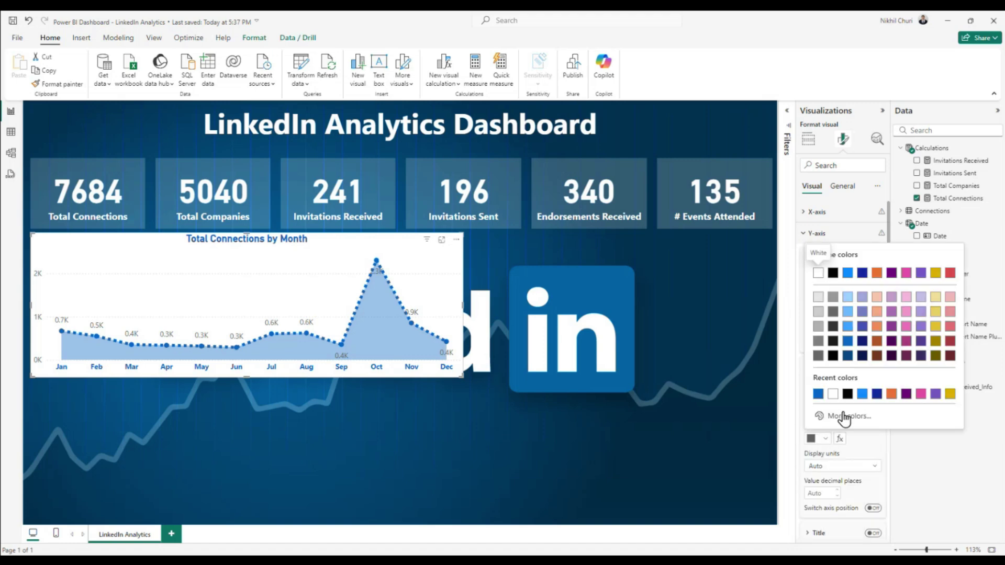
click(835, 416)
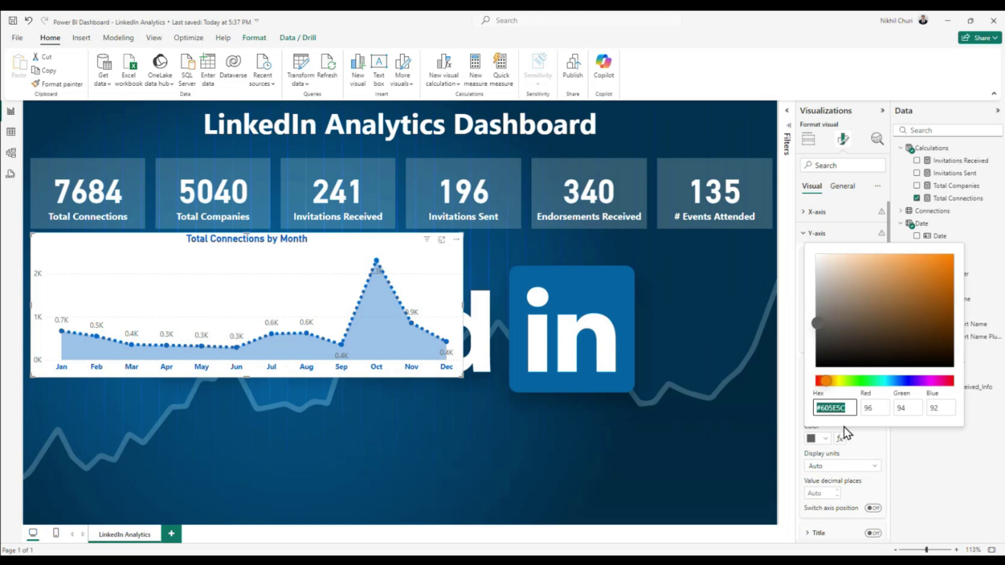
drag(849, 409, 822, 405)
text(0A66C2)
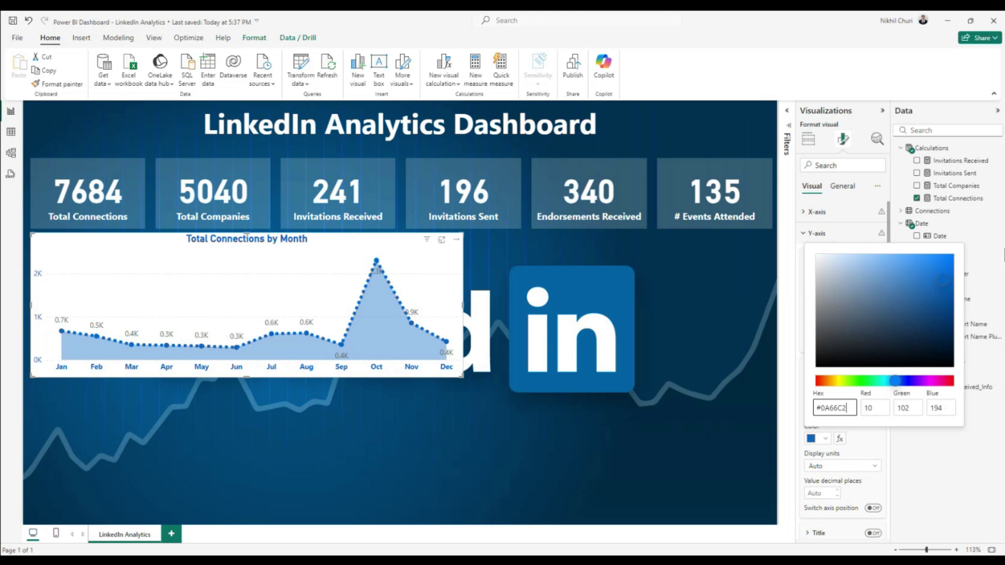
click(950, 474)
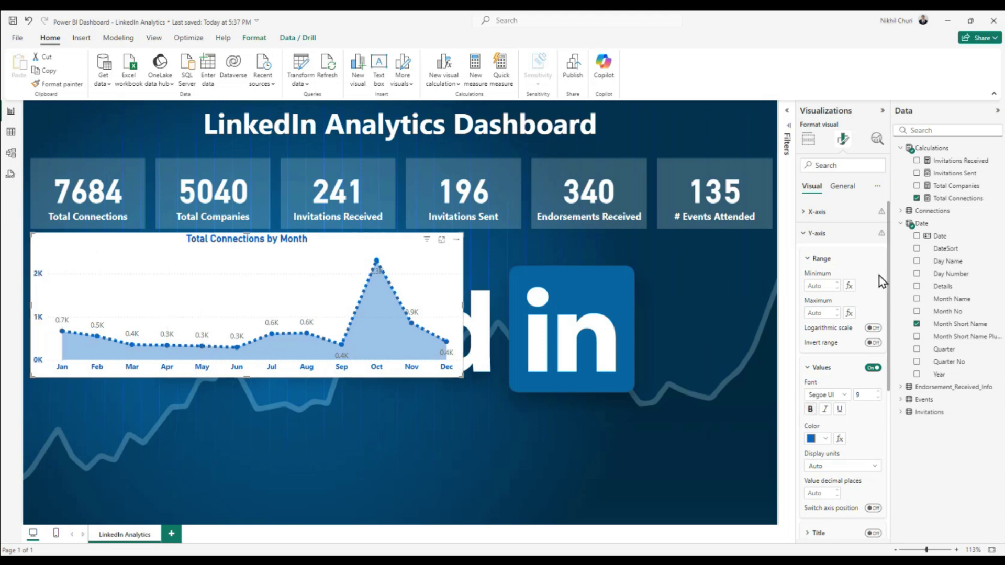
click(807, 369)
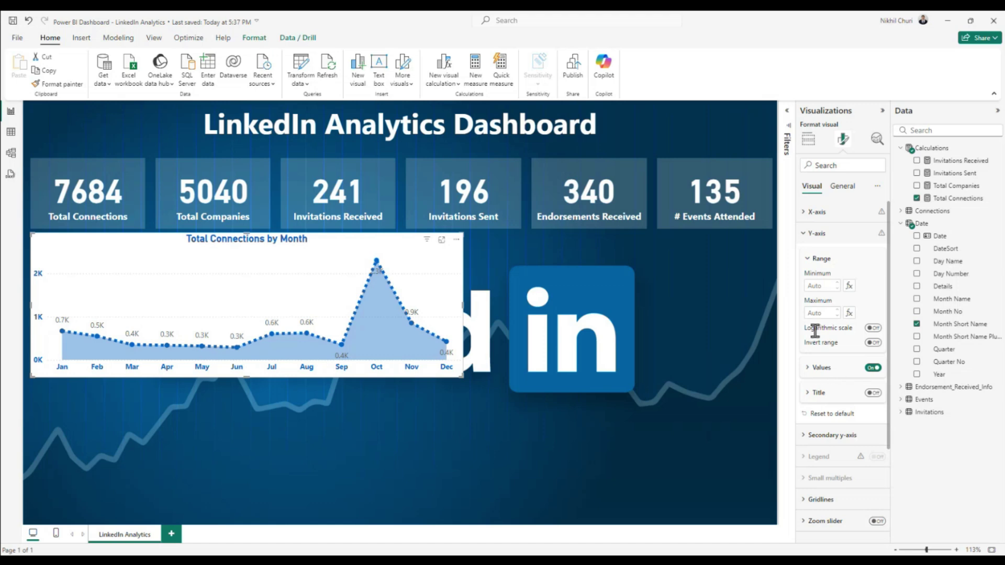
click(804, 236)
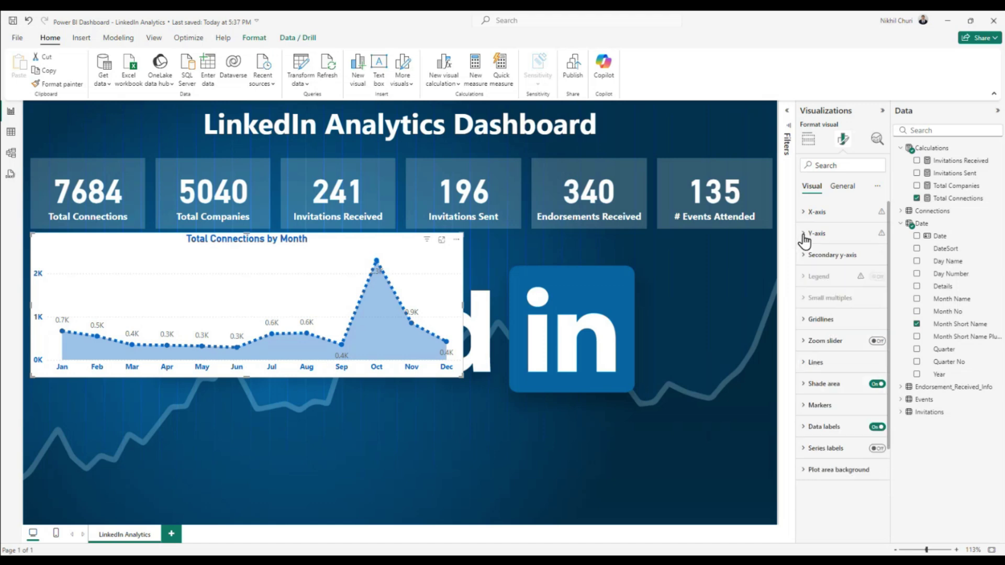
Review the area chart's data label position choices, keeping Auto, and try the Optimize label display option
click(805, 429)
scroll(843, 512, down, 5)
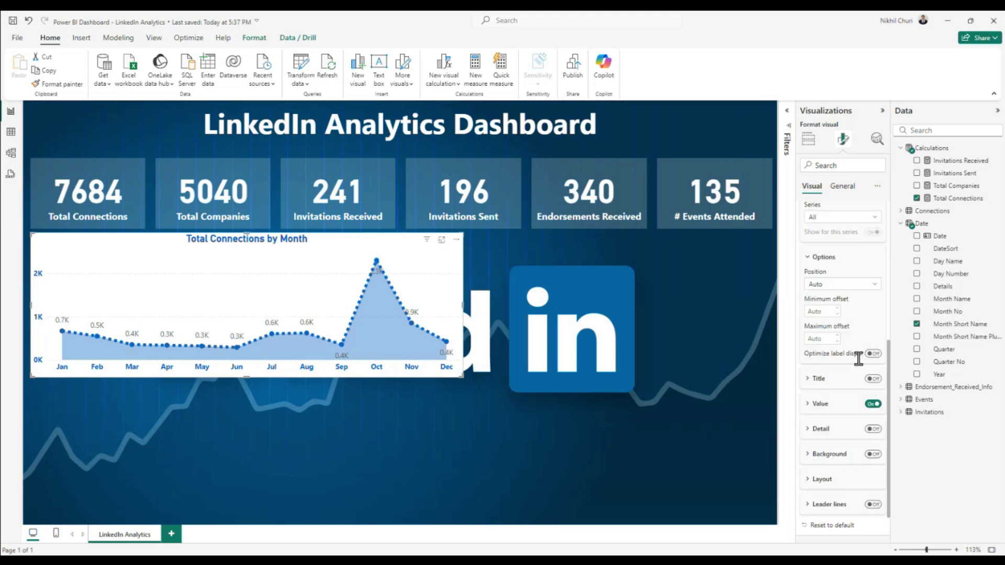
scroll(877, 285, up, 2)
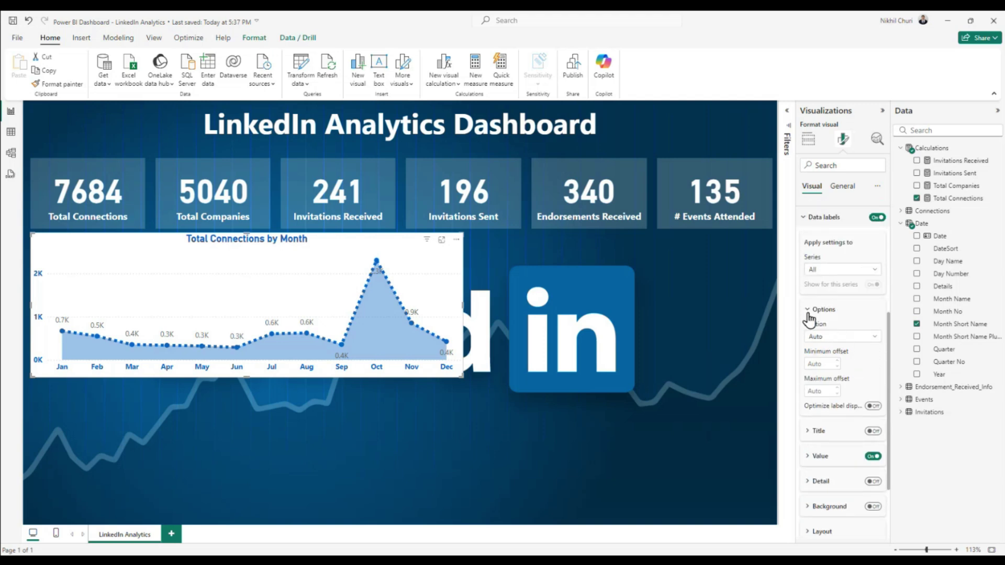
click(870, 338)
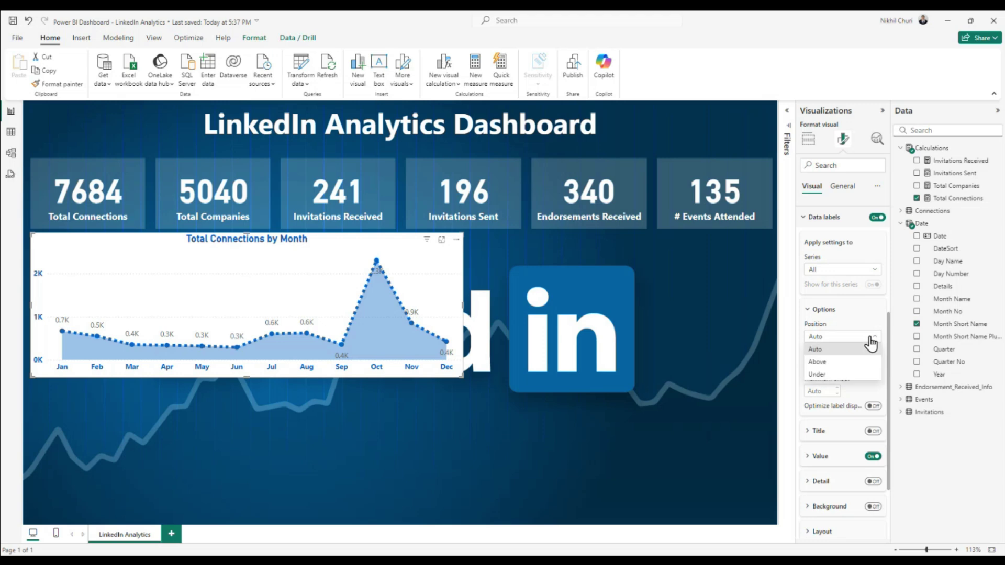
click(870, 339)
scroll(856, 416, down, 2)
scroll(855, 416, up, 2)
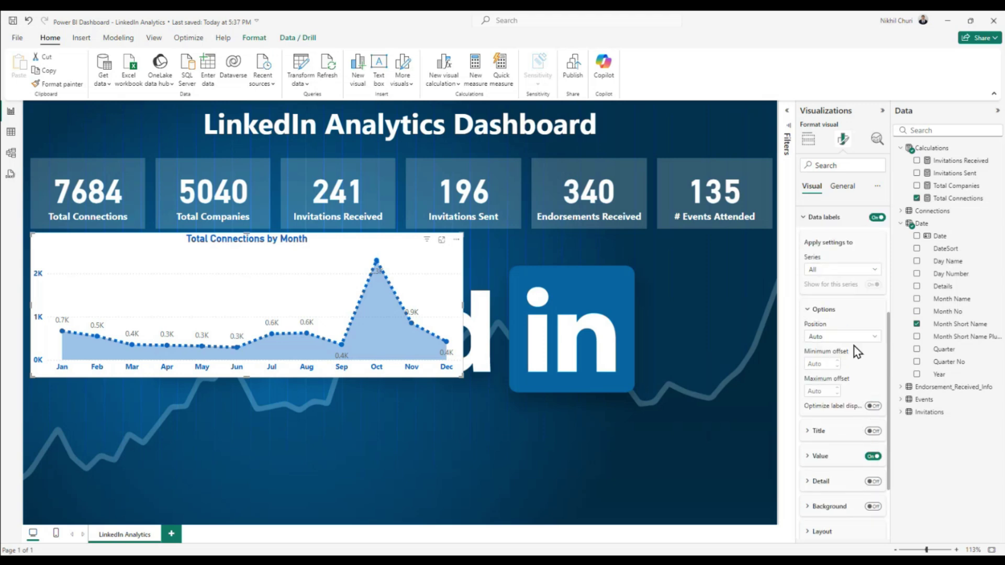
click(828, 338)
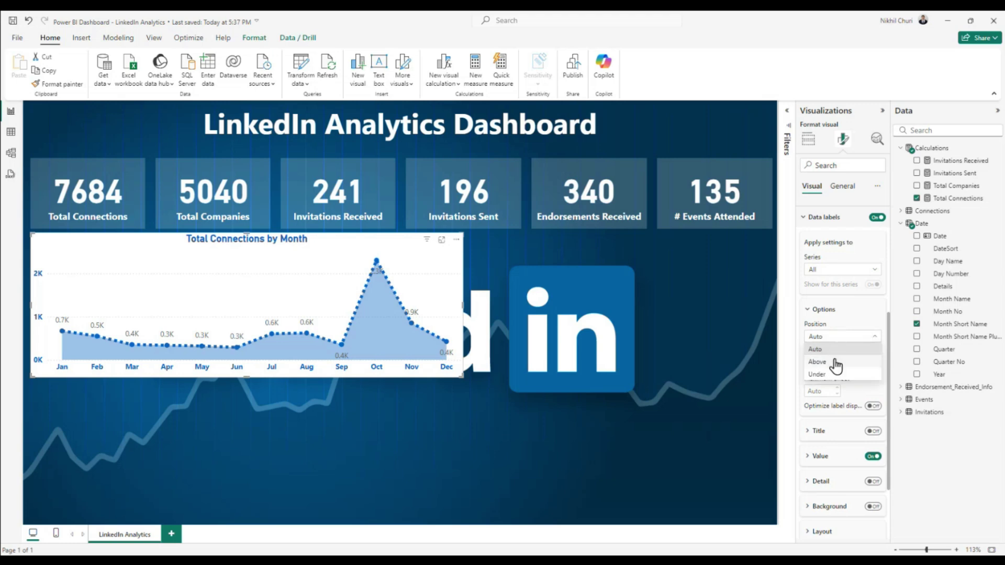
click(831, 348)
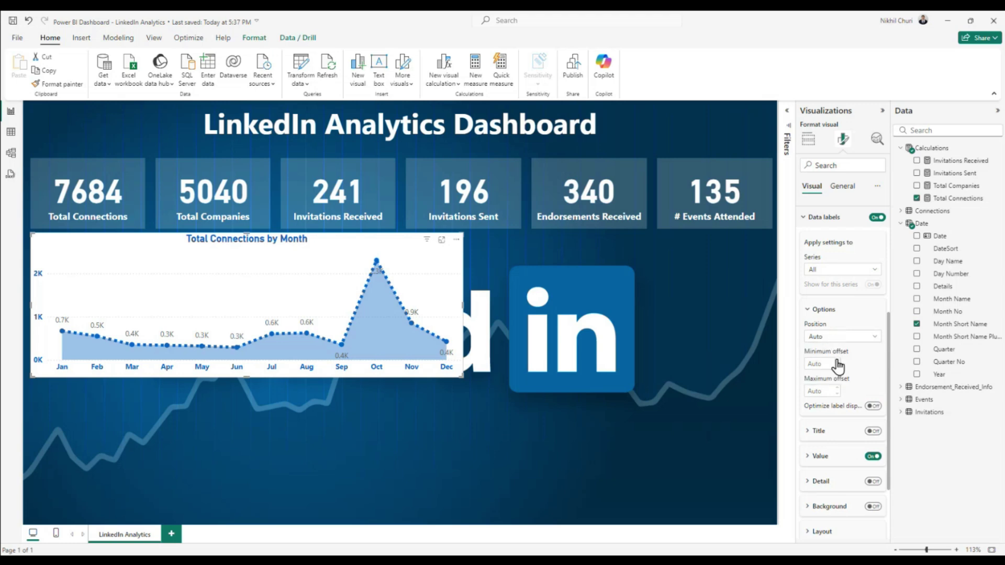
click(878, 408)
click(878, 407)
scroll(846, 448, down, 2)
Format the area chart's data label values in bold with the colour #0A66C2
click(810, 408)
scroll(847, 435, down, 2)
scroll(842, 332, up, 4)
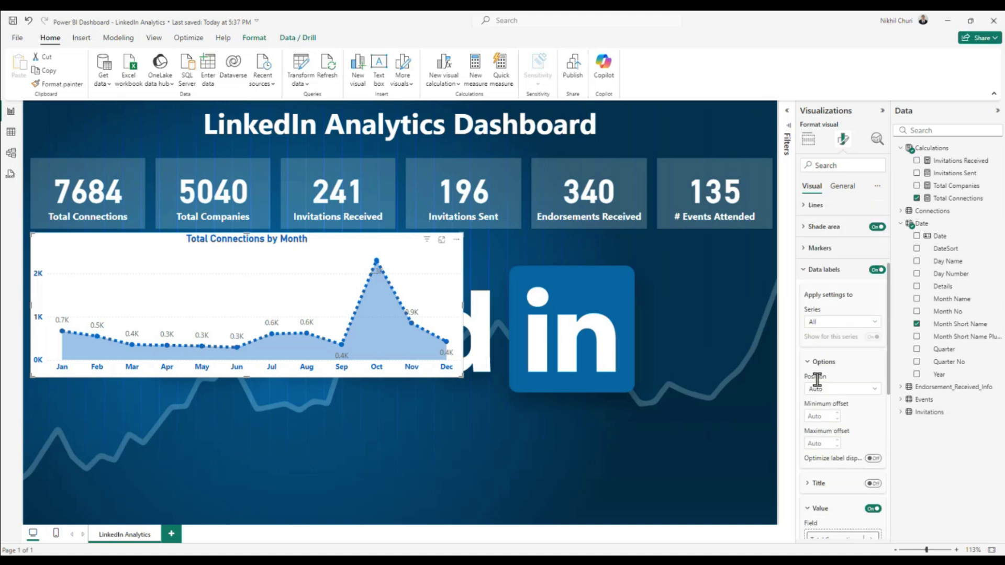
click(811, 364)
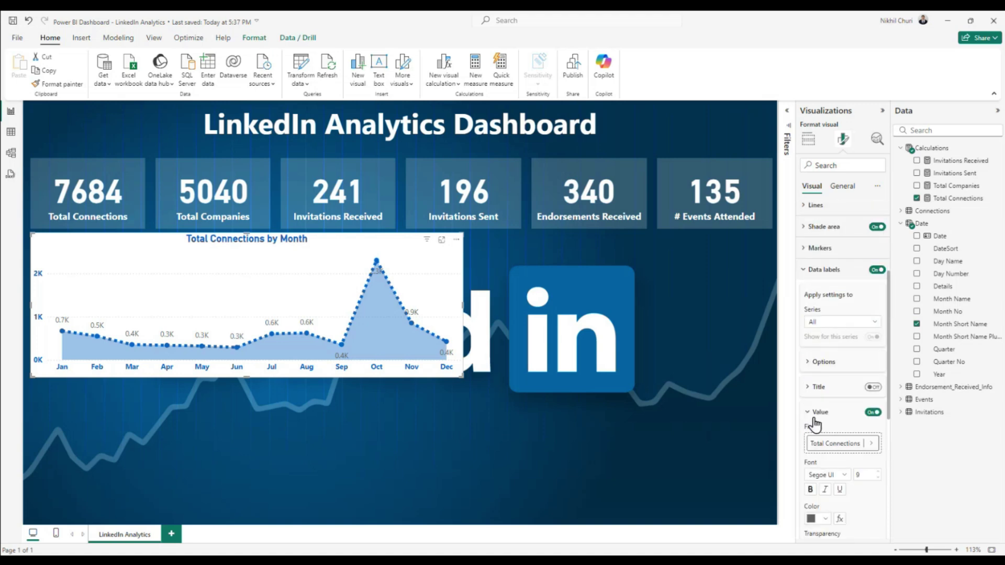
scroll(864, 419, down, 2)
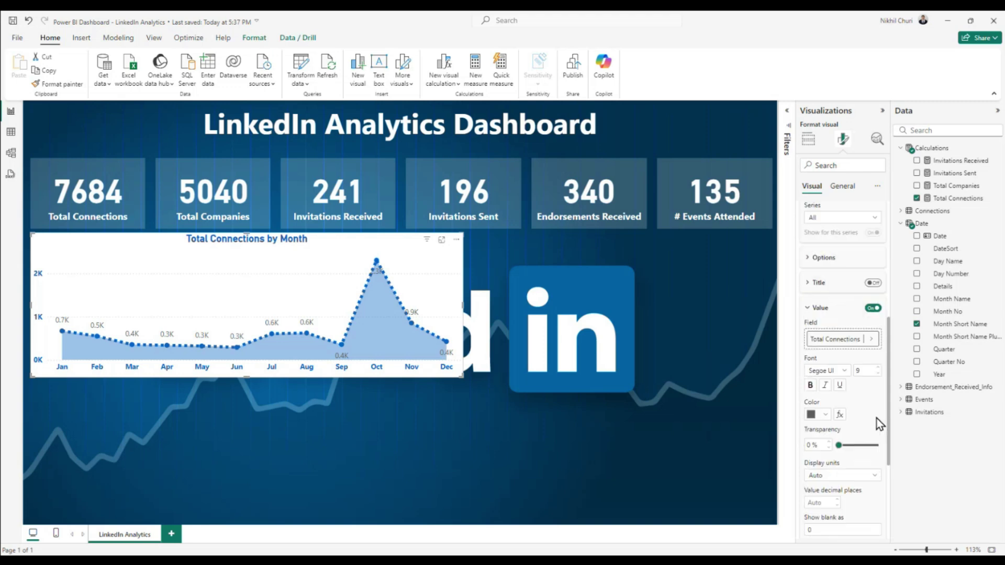
click(825, 414)
click(833, 396)
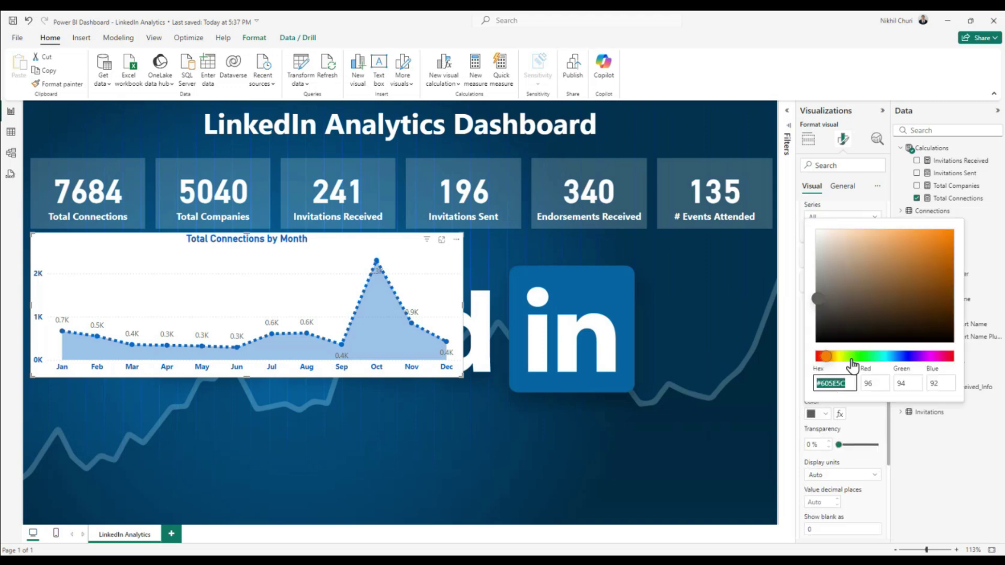
click(851, 383)
drag(851, 384, 823, 377)
text(0A66C2)
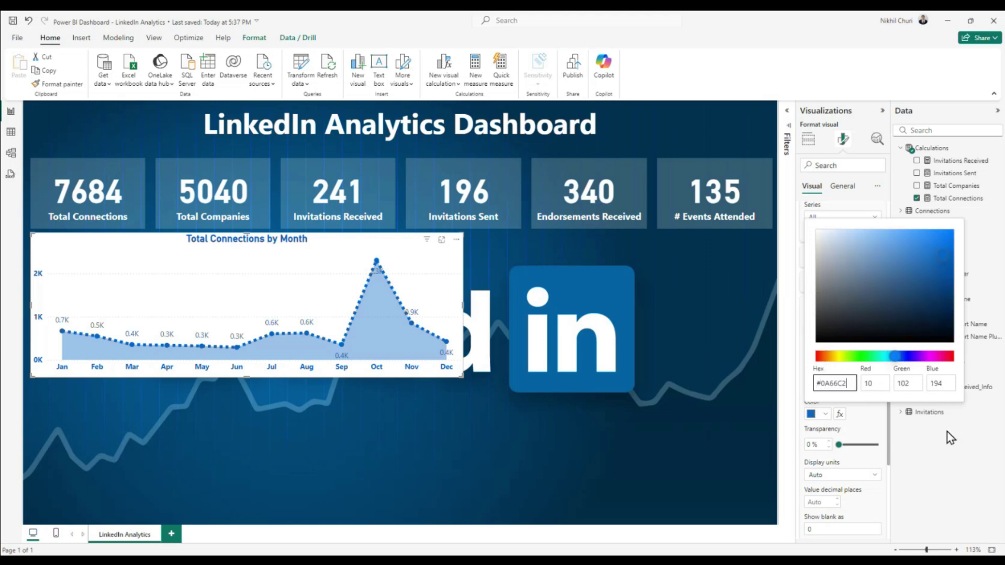
click(969, 448)
scroll(843, 367, up, 2)
click(810, 281)
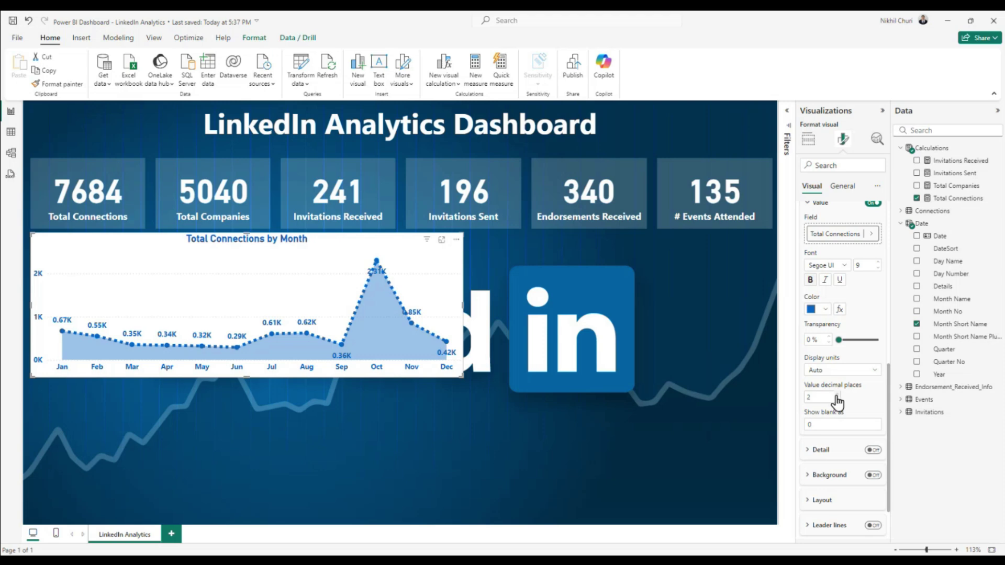
Change the data label values' display units to Custom and select the October data point to cross-filter the cards
click(834, 396)
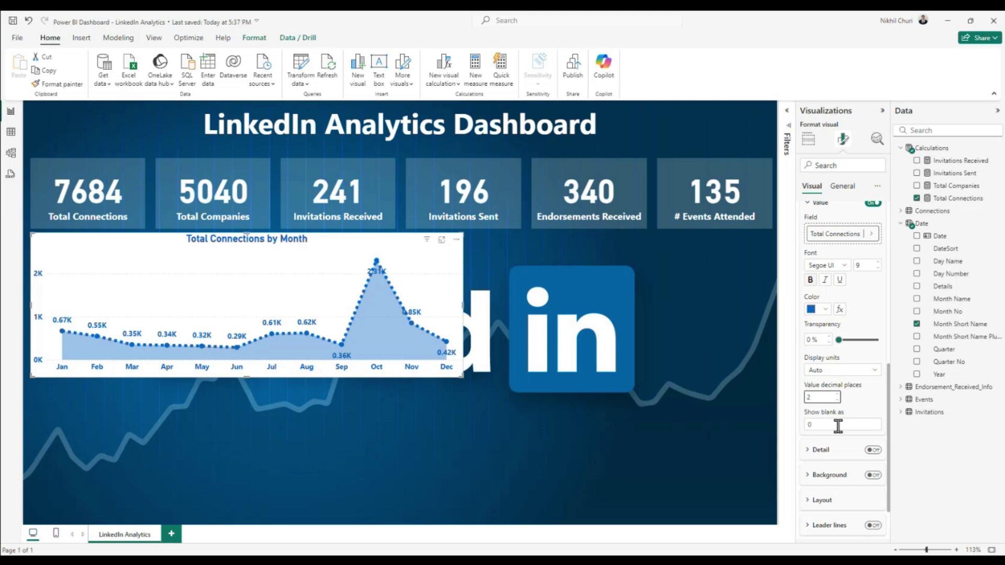
click(851, 371)
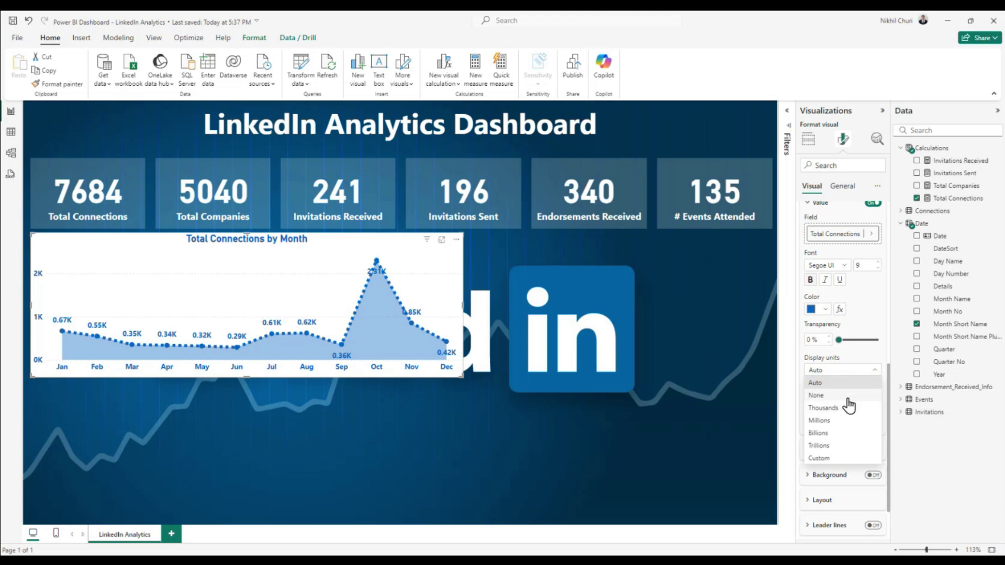
click(827, 458)
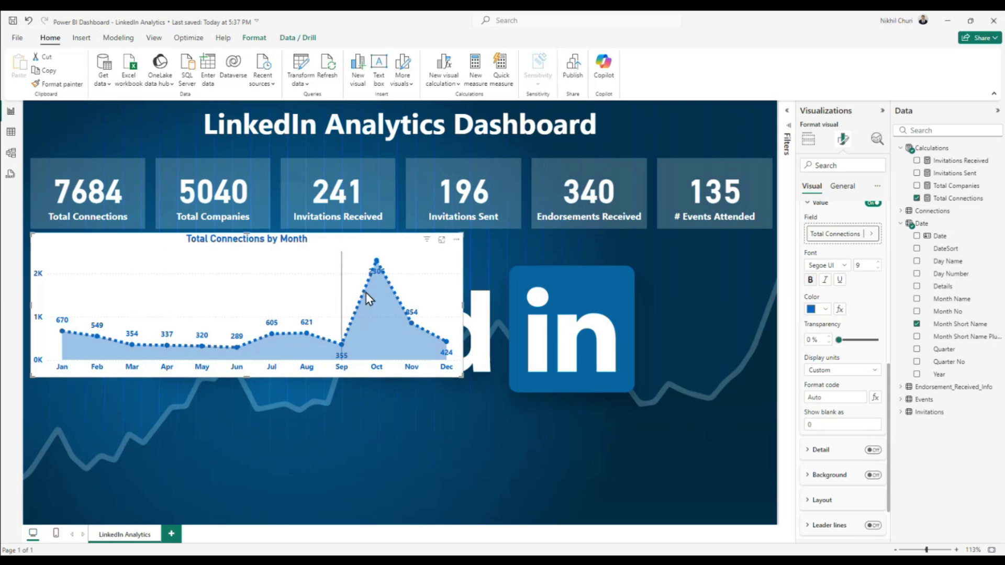
click(380, 272)
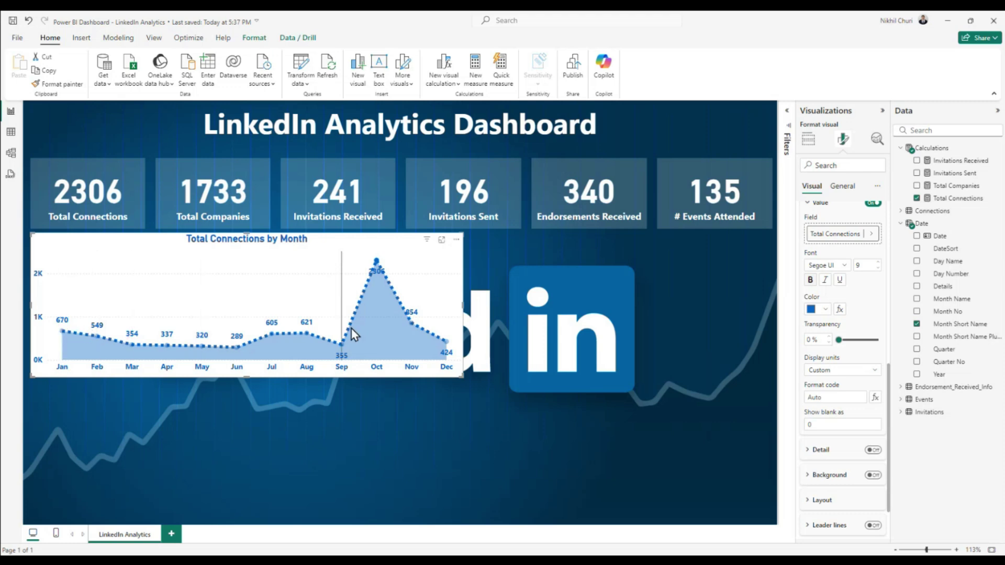
mouse_move(370, 358)
click(812, 204)
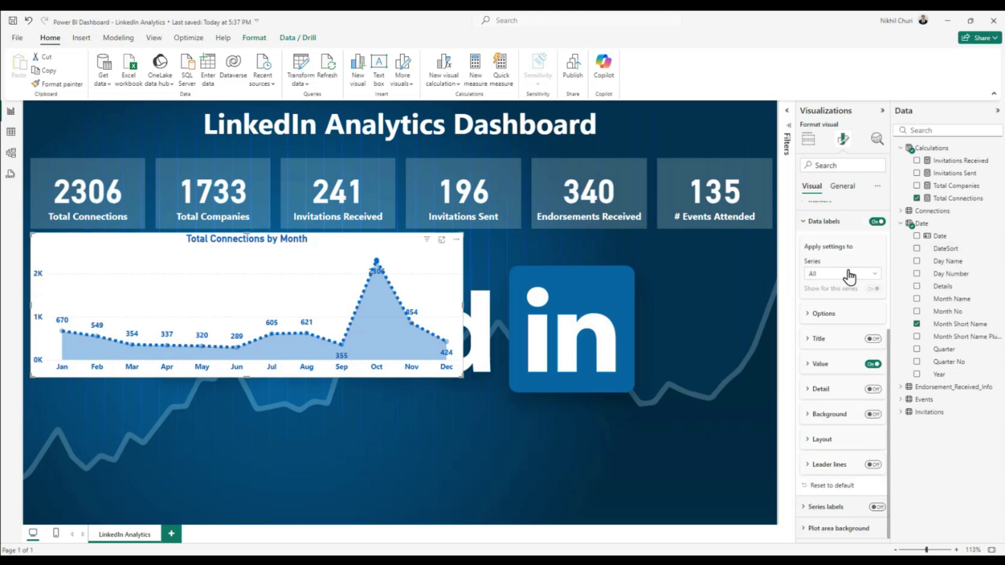
click(804, 222)
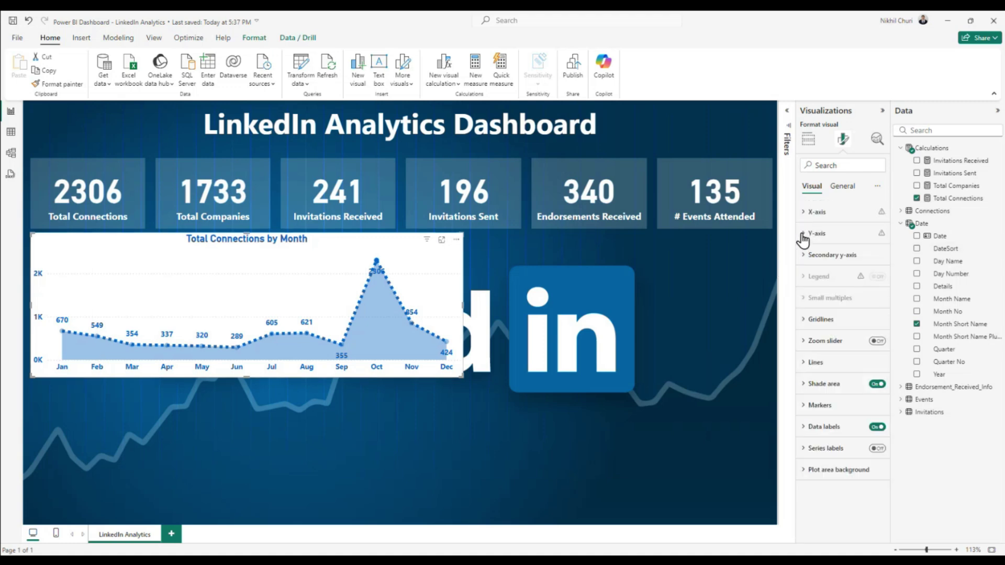
Turn off the area chart's Y-axis values and save the report
click(803, 234)
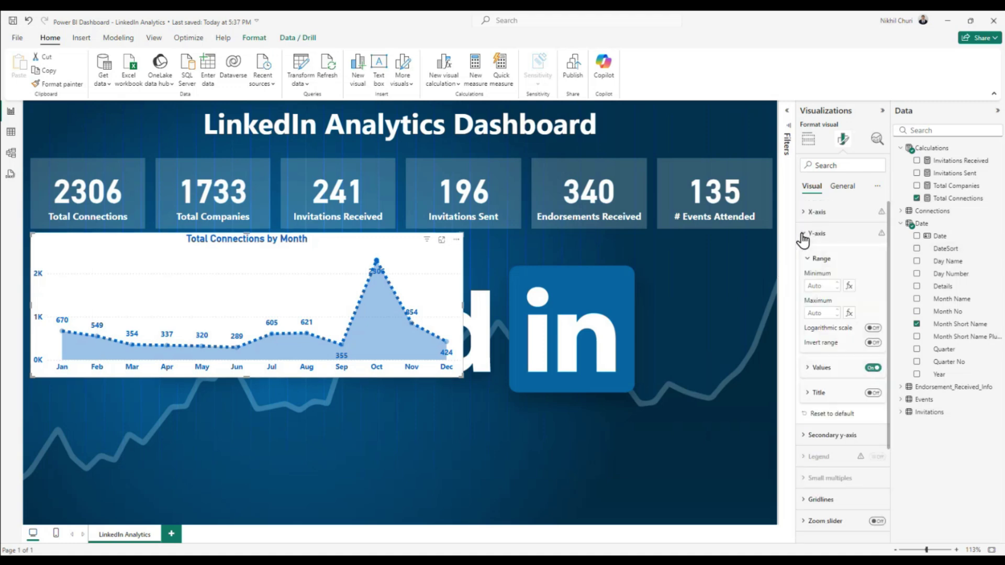
click(873, 369)
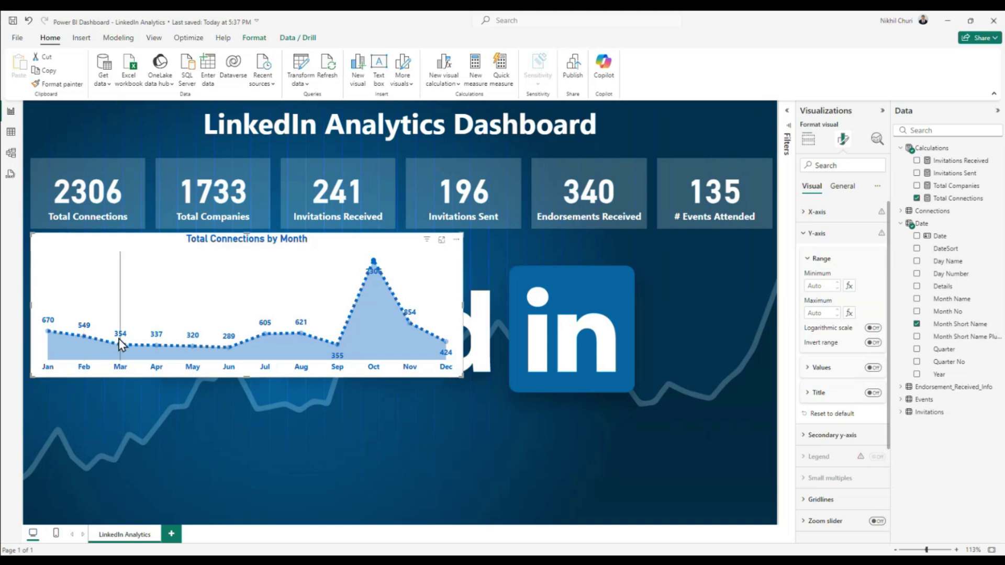
mouse_move(127, 347)
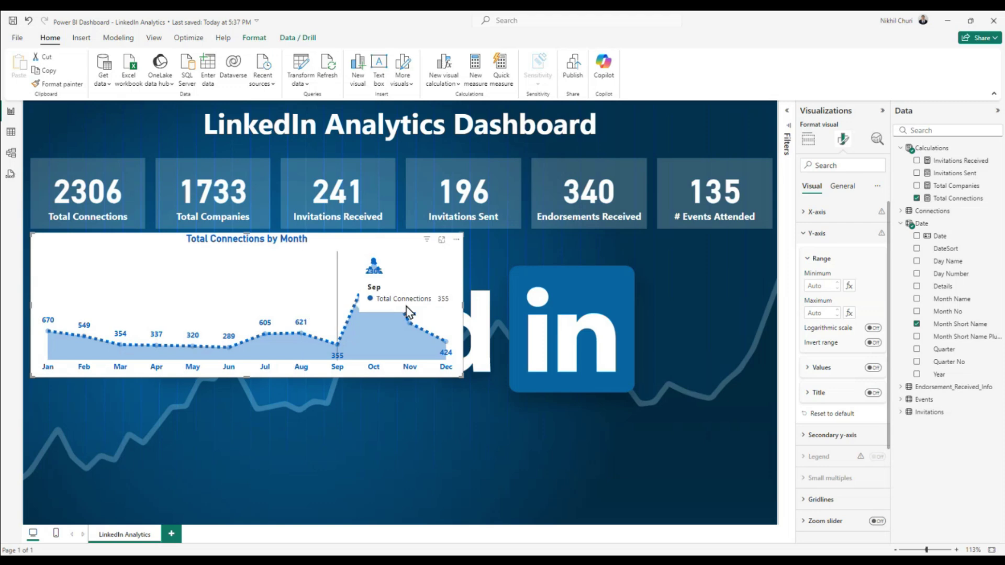
click(804, 237)
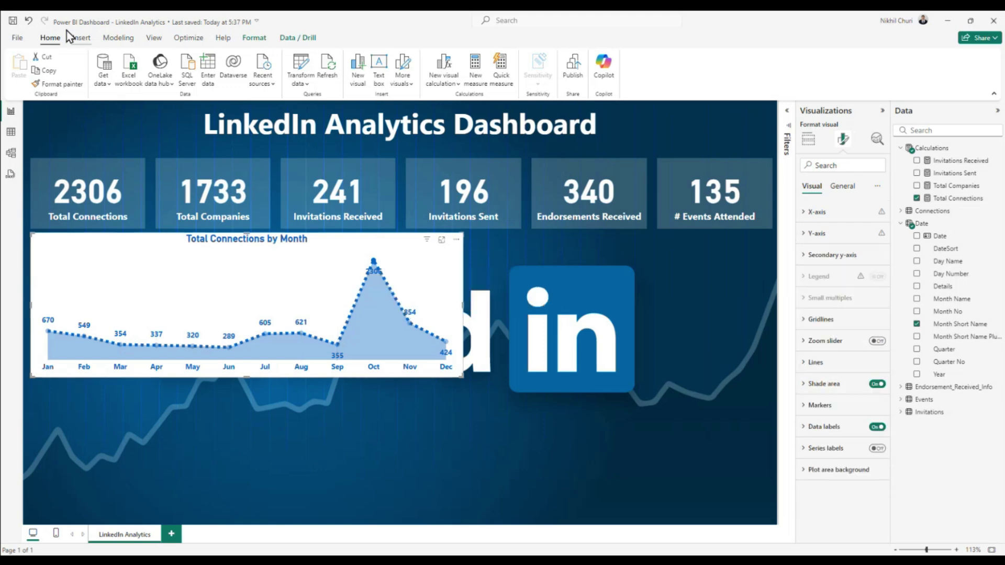
click(15, 21)
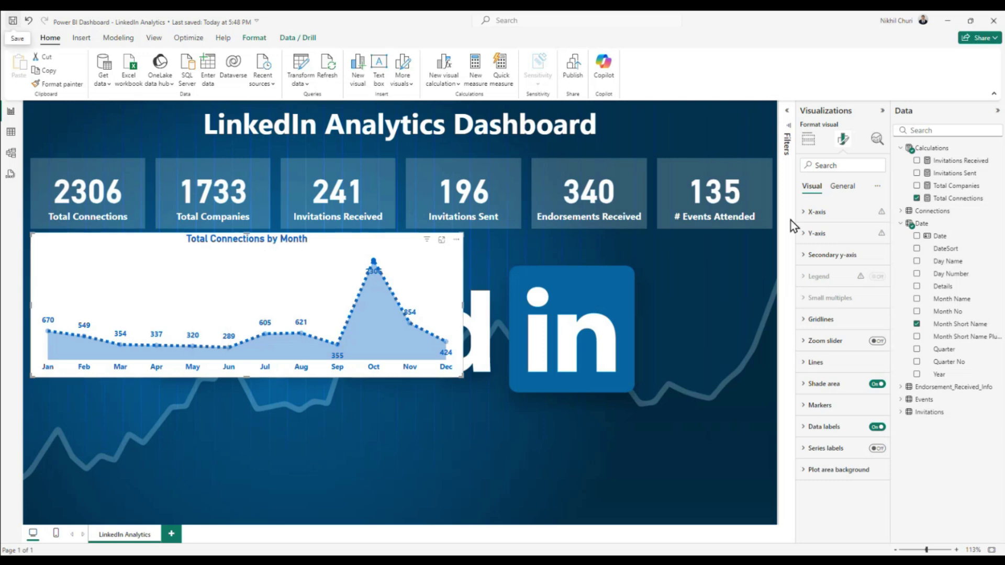
Make the Total Connections by Month area chart's background slightly transparent, trying 38% before settling on a much lower transparency
click(840, 188)
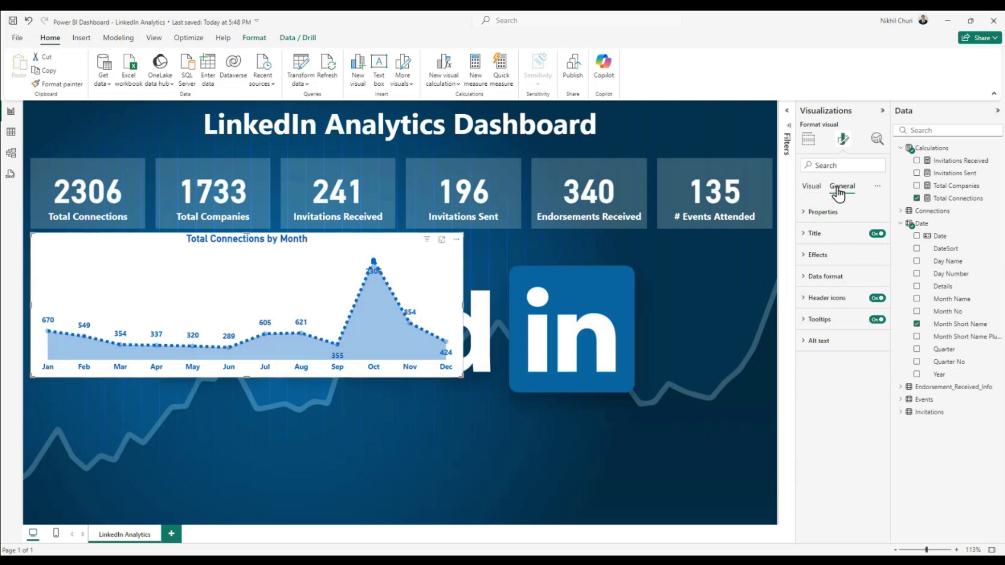
click(804, 256)
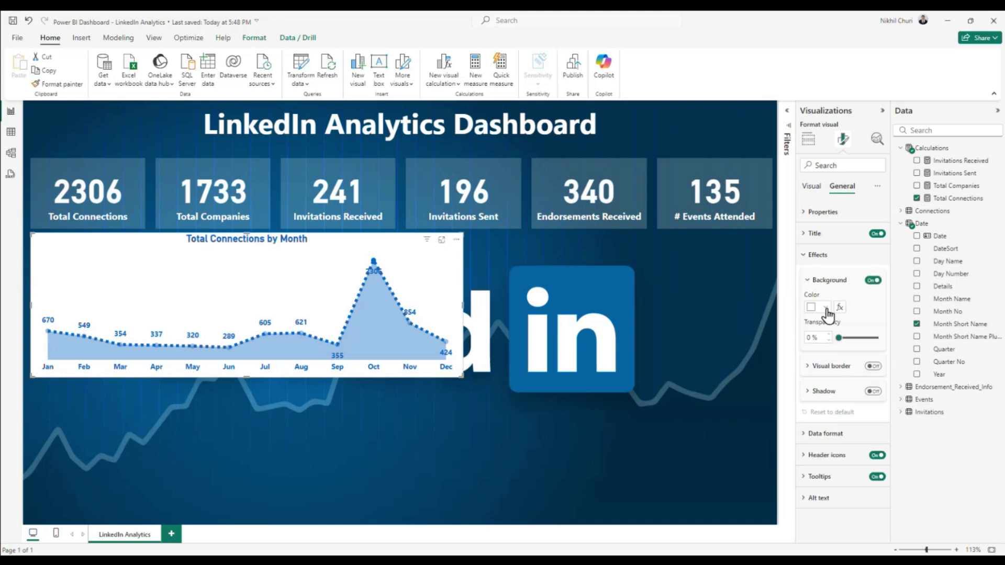
drag(839, 338, 854, 340)
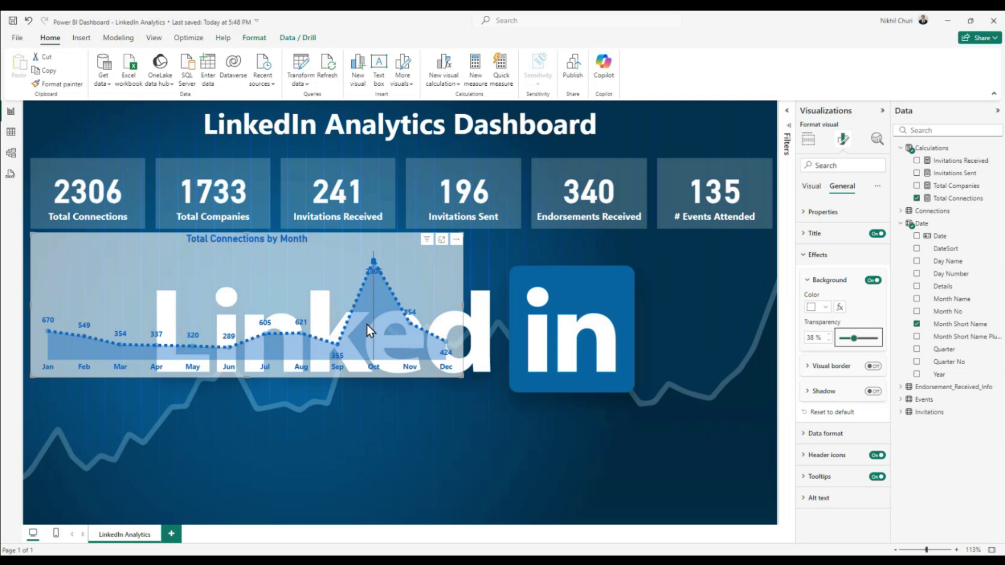
drag(854, 338, 839, 339)
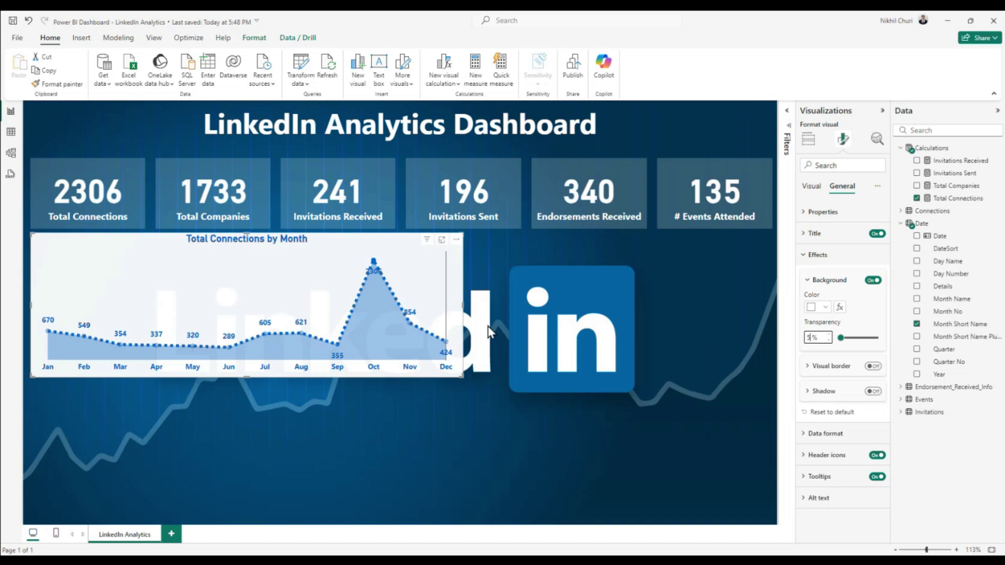
double_click(810, 337)
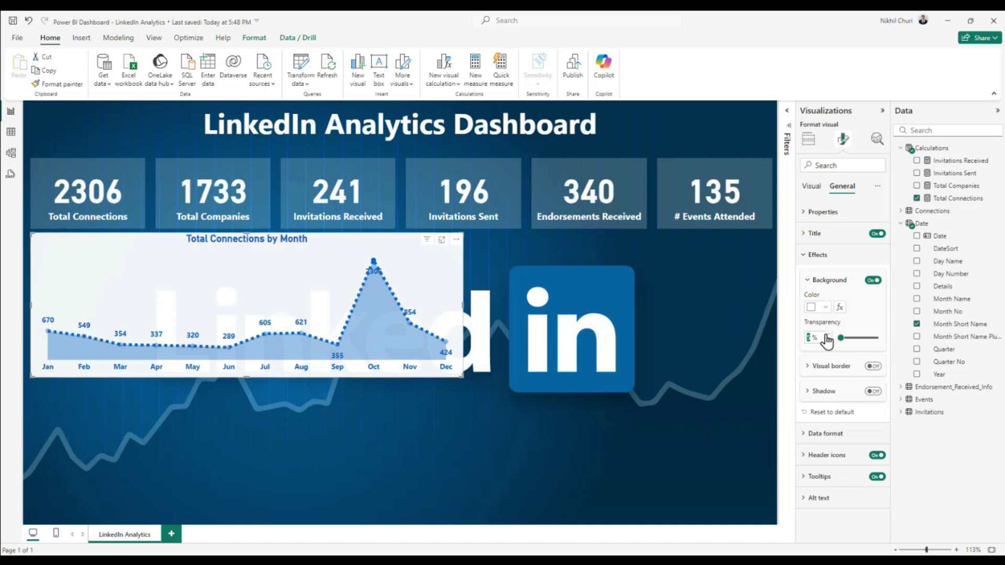
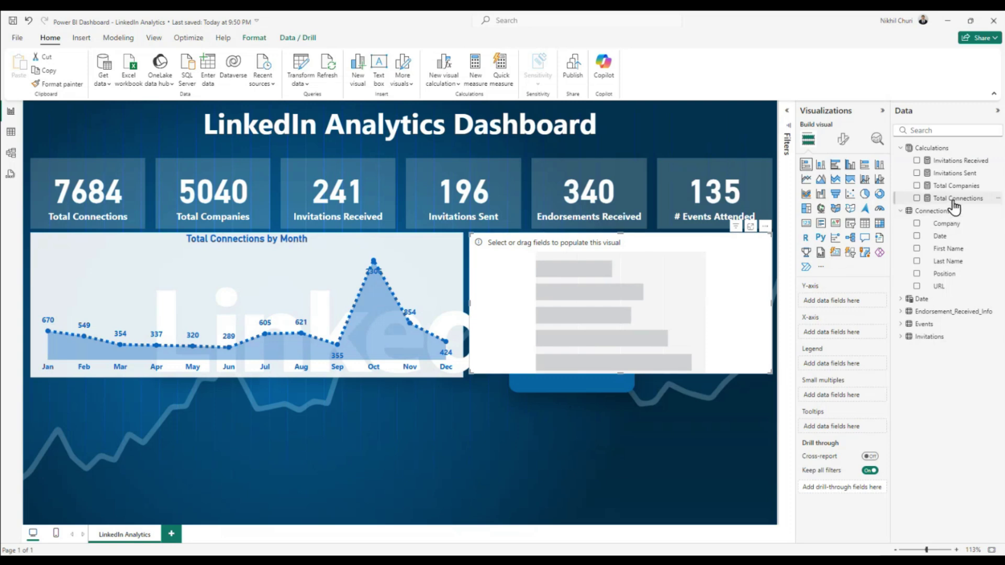
Plot Total Connections on the empty bar chart's X-axis by Company on its Y-axis, and extend its lower edge level with the area chart
drag(956, 202, 852, 334)
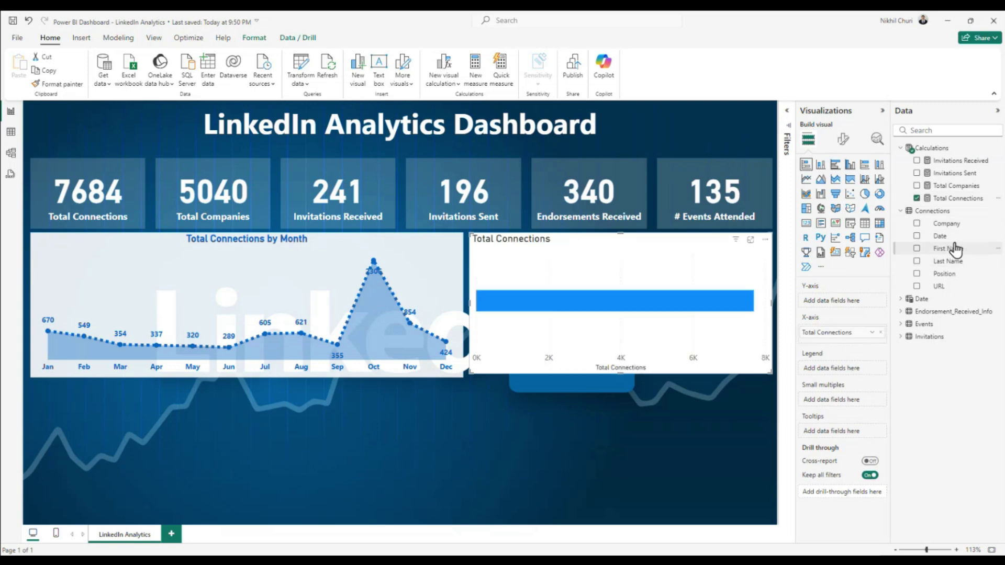
click(946, 225)
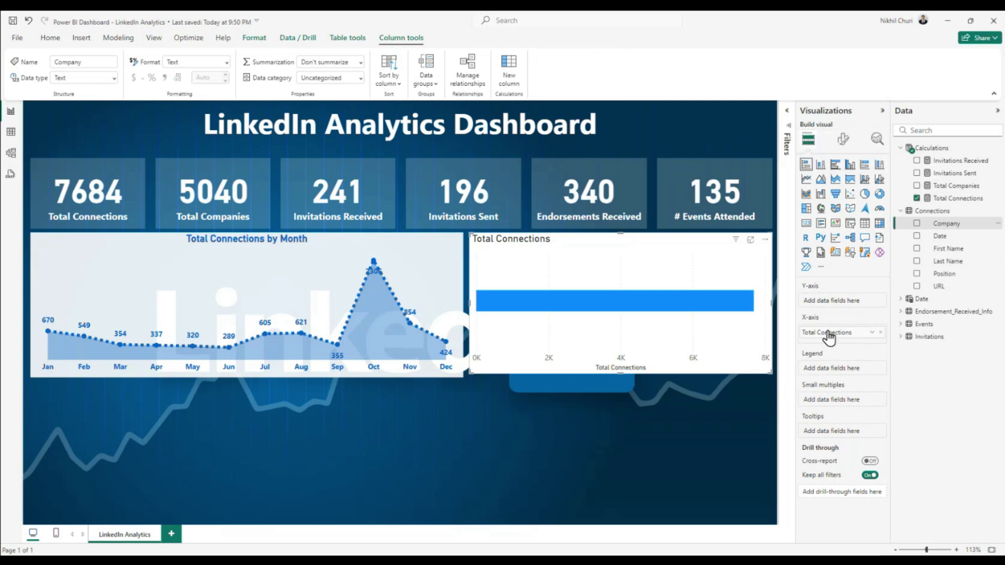
drag(948, 226, 835, 302)
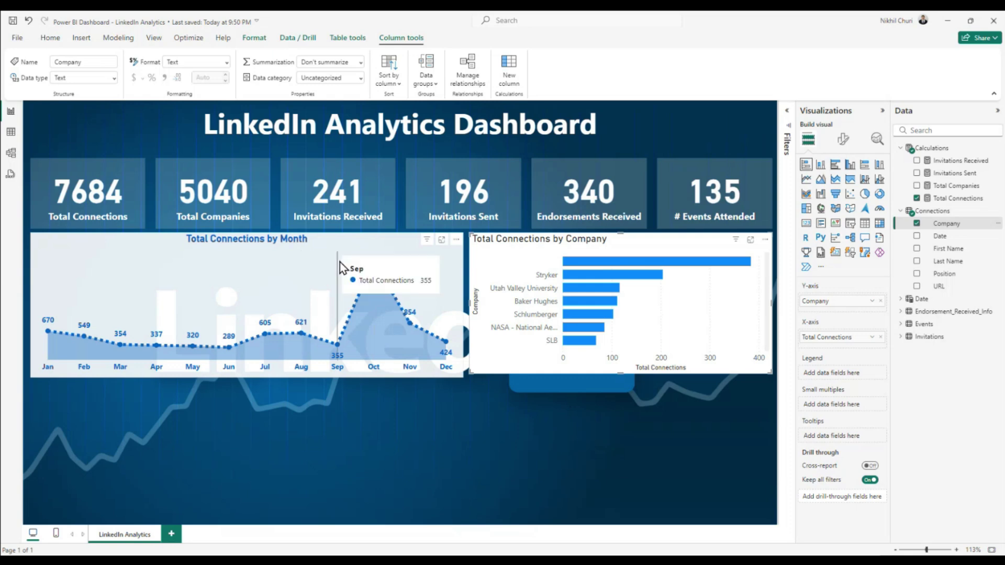
mouse_move(231, 272)
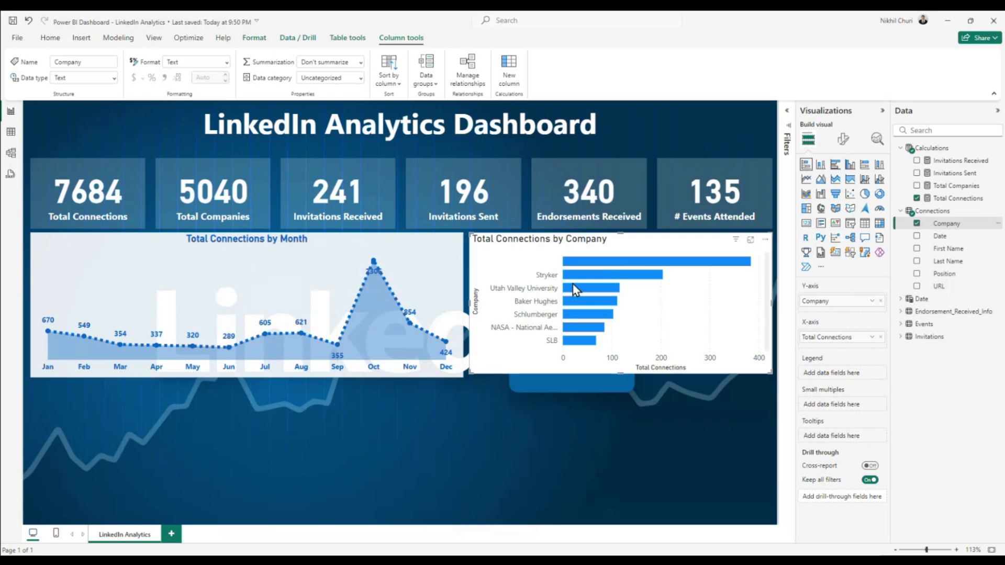
drag(623, 373, 619, 378)
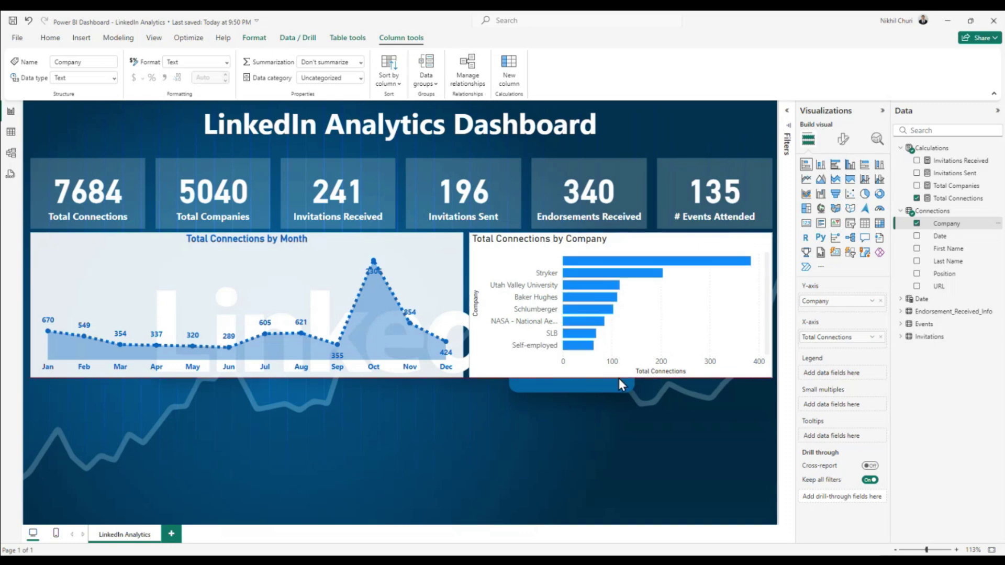
Copy the formatting of the Total Connections by Month chart onto the Total Connections by Company chart with Format Painter
click(305, 268)
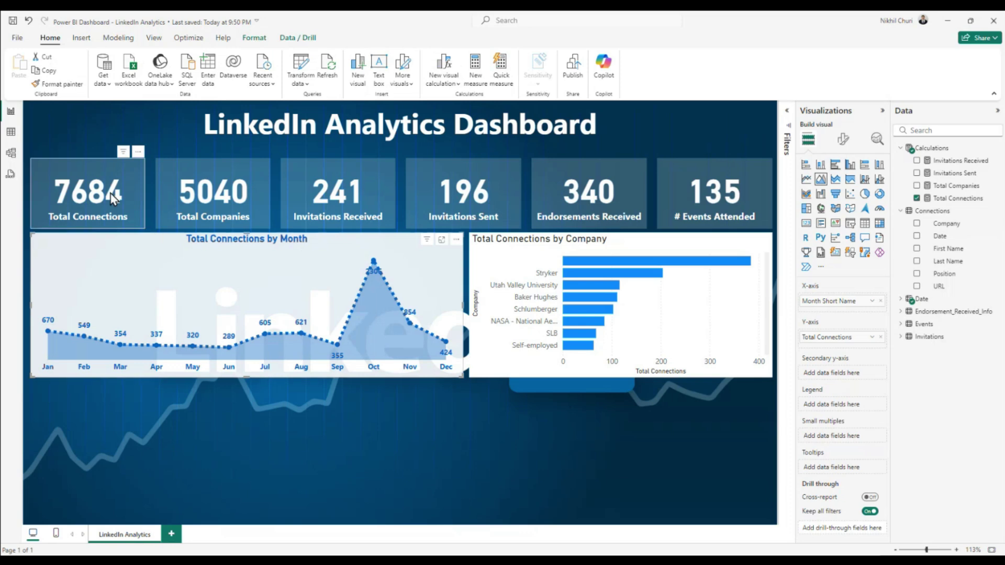
click(56, 87)
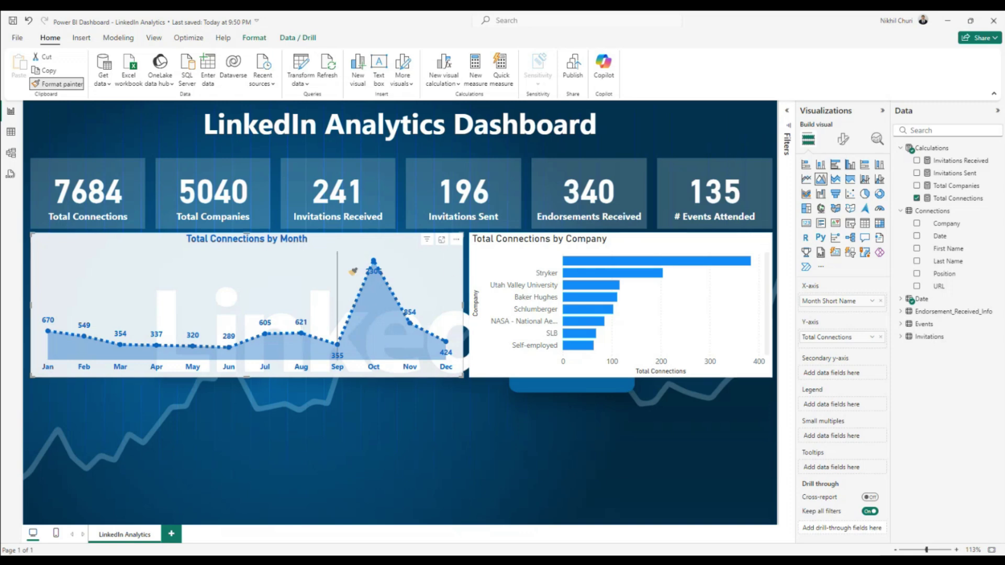
click(692, 310)
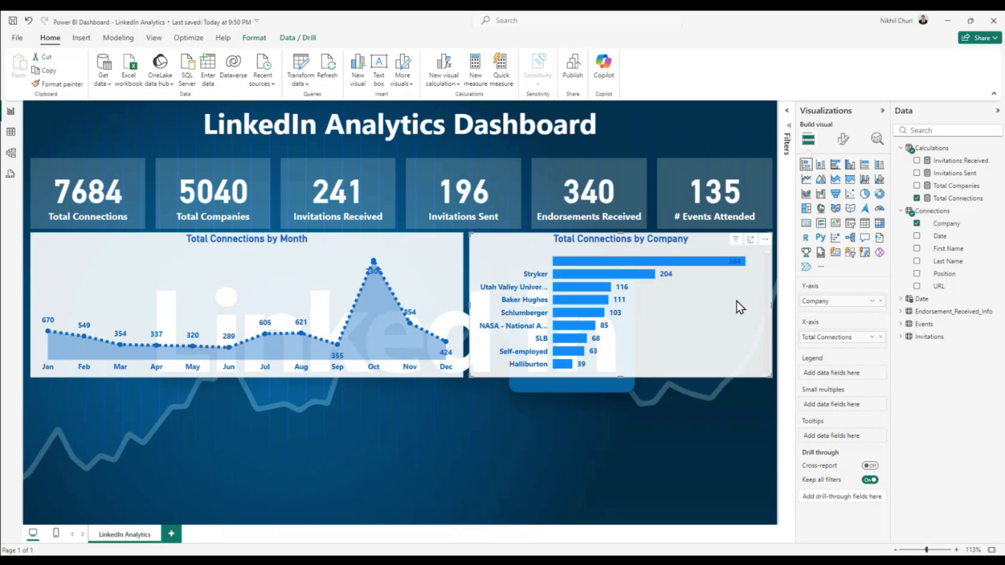
Look through the companies and their connection values in the Total Connections by Company chart
mouse_move(616, 267)
scroll(574, 361, down, 2)
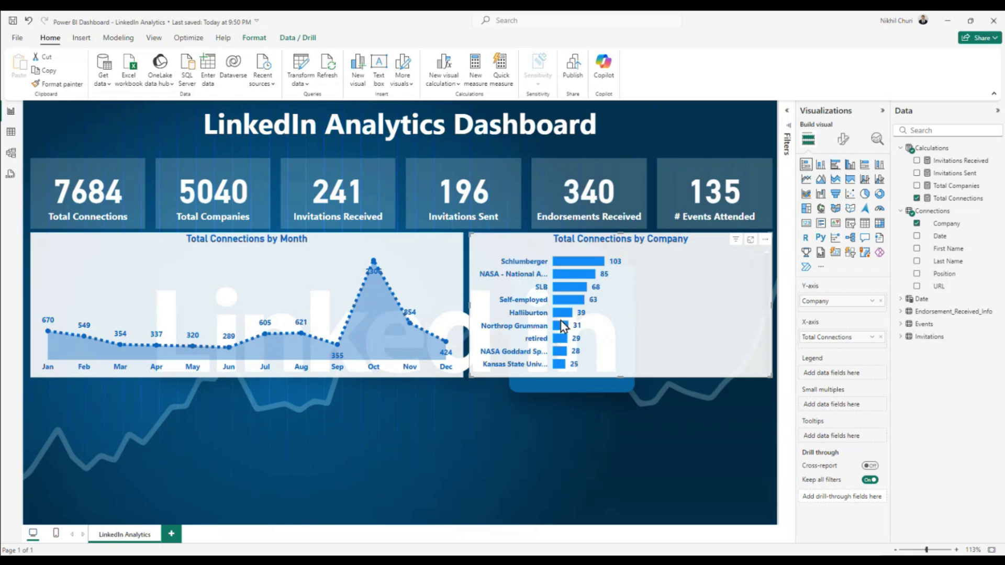
scroll(569, 317, up, 2)
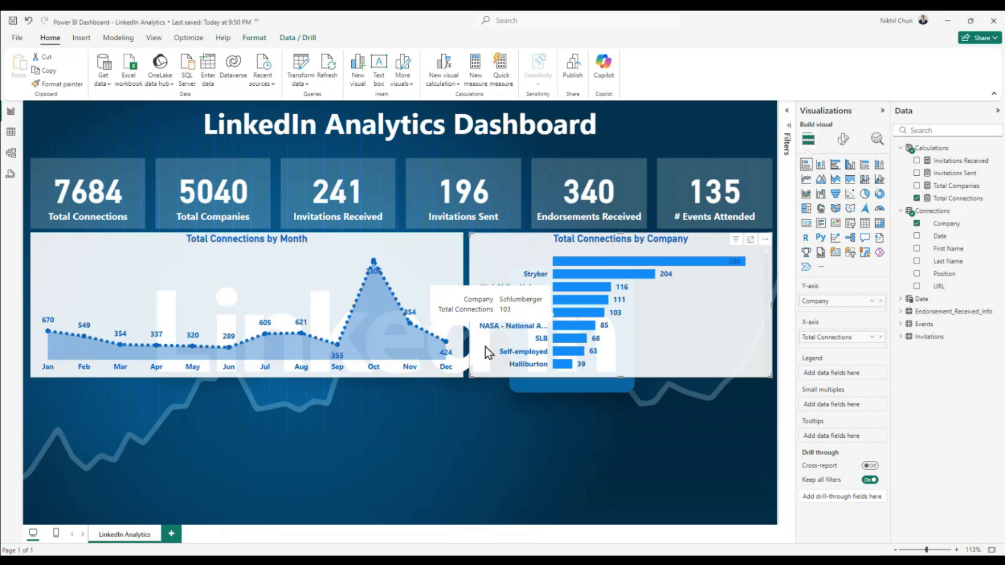
scroll(592, 331, down, 2)
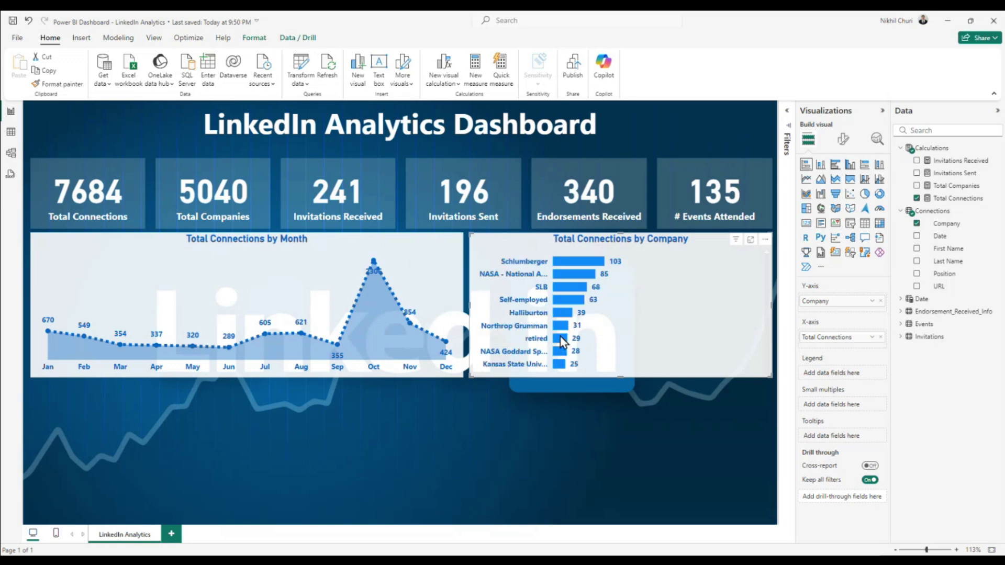
scroll(573, 341, down, 4)
scroll(568, 335, up, 6)
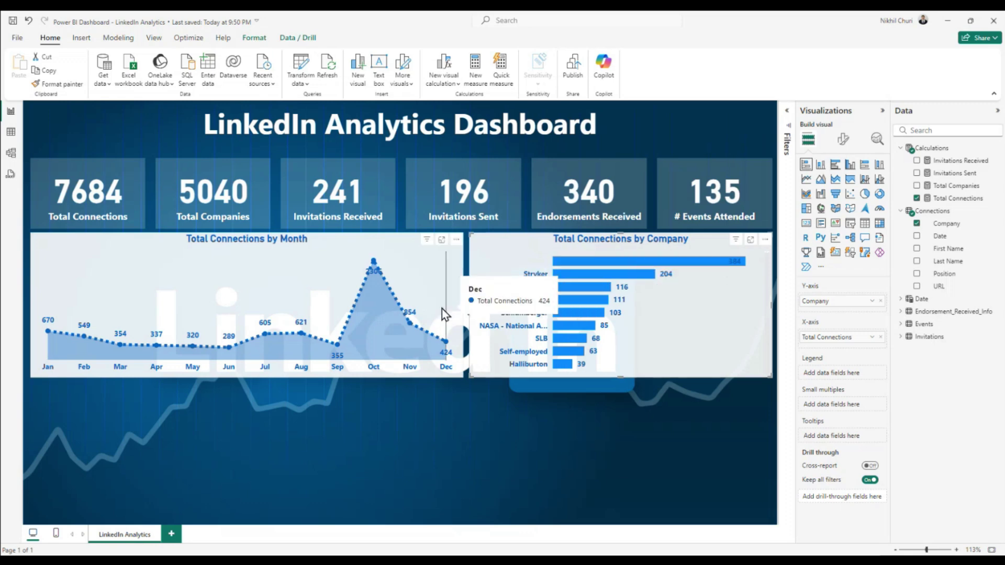
mouse_move(605, 319)
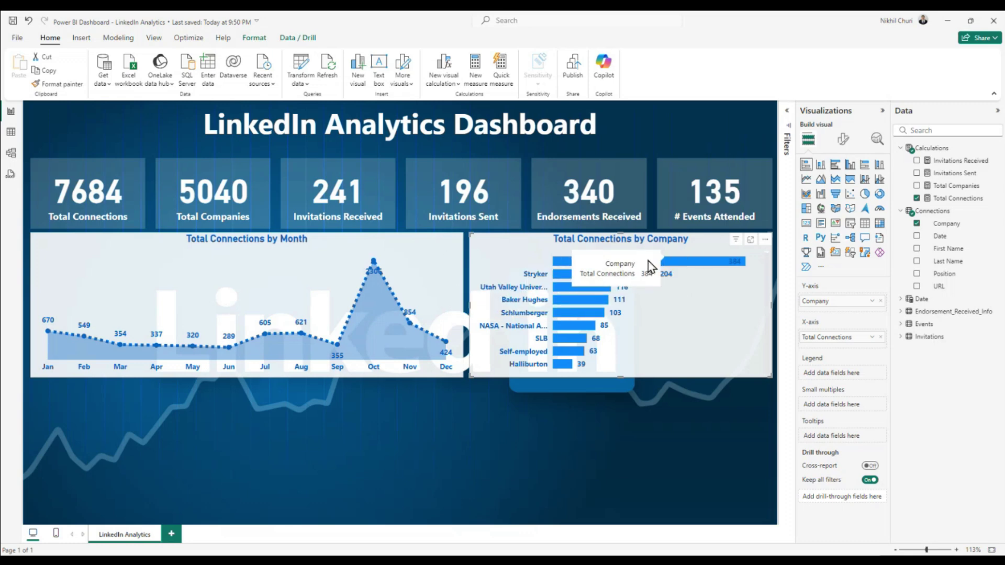
In the Connections table data, clear the existing Company filter and filter the column to the company names matching "megadia"
click(11, 132)
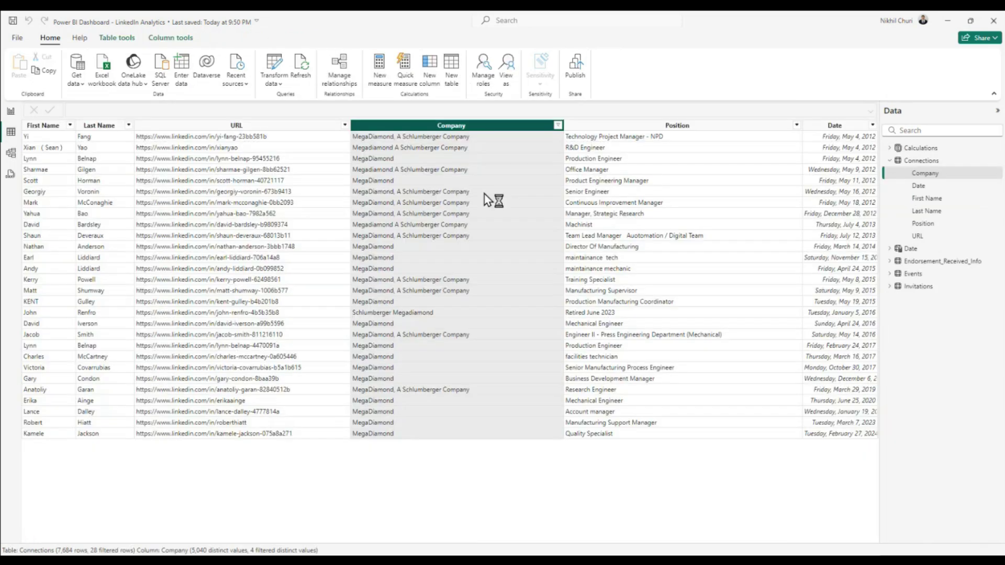
click(558, 125)
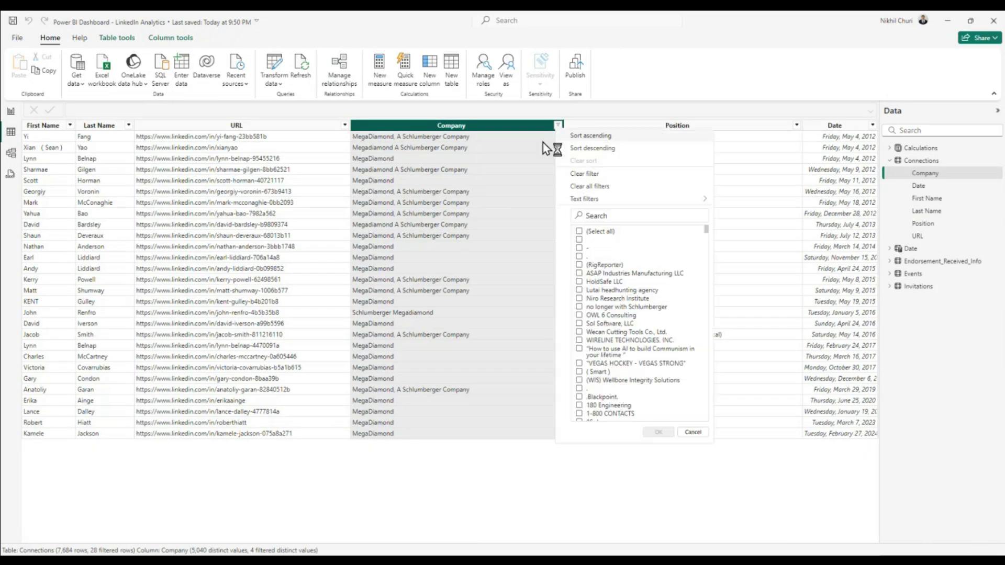
click(595, 175)
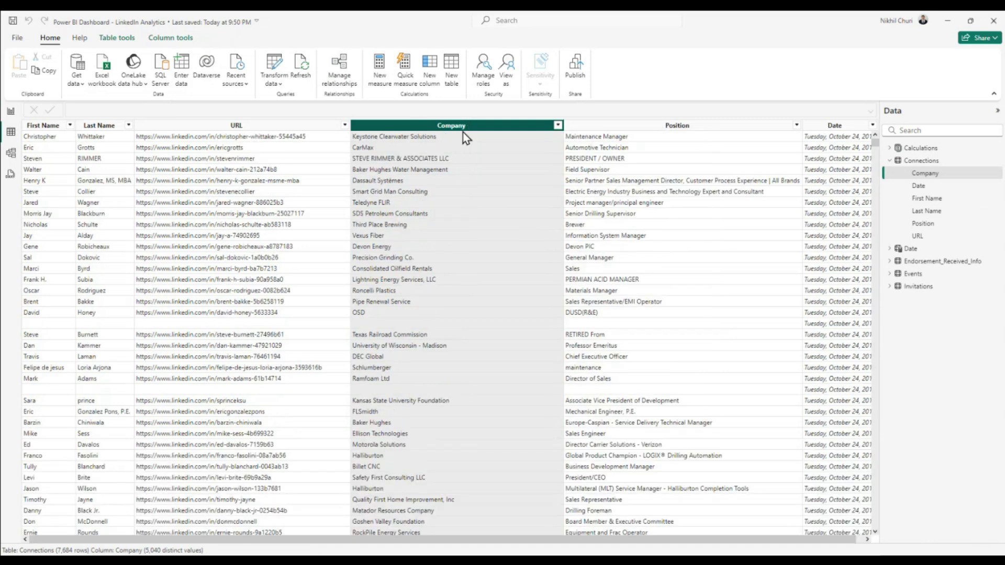
click(558, 125)
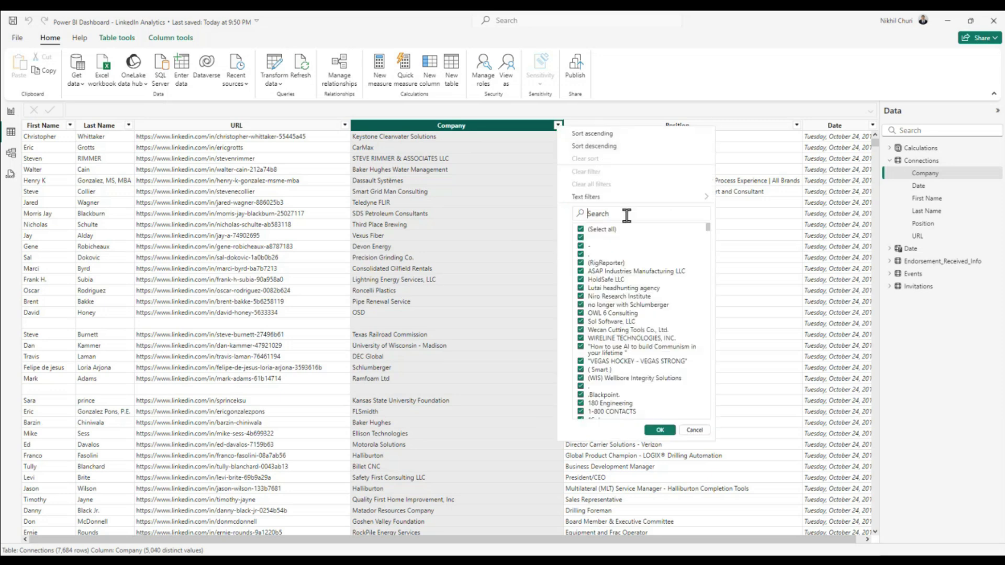
text(megadia)
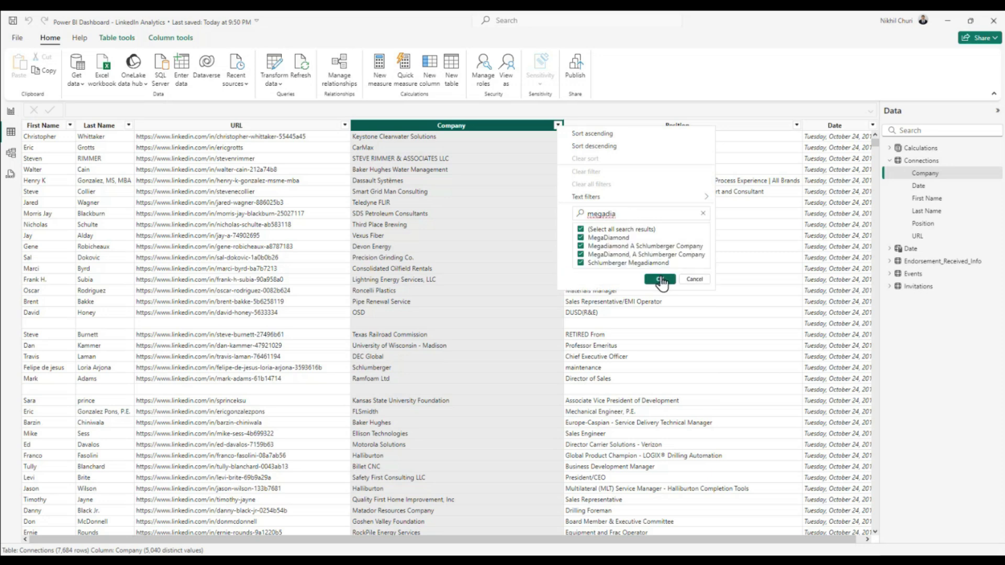
click(661, 278)
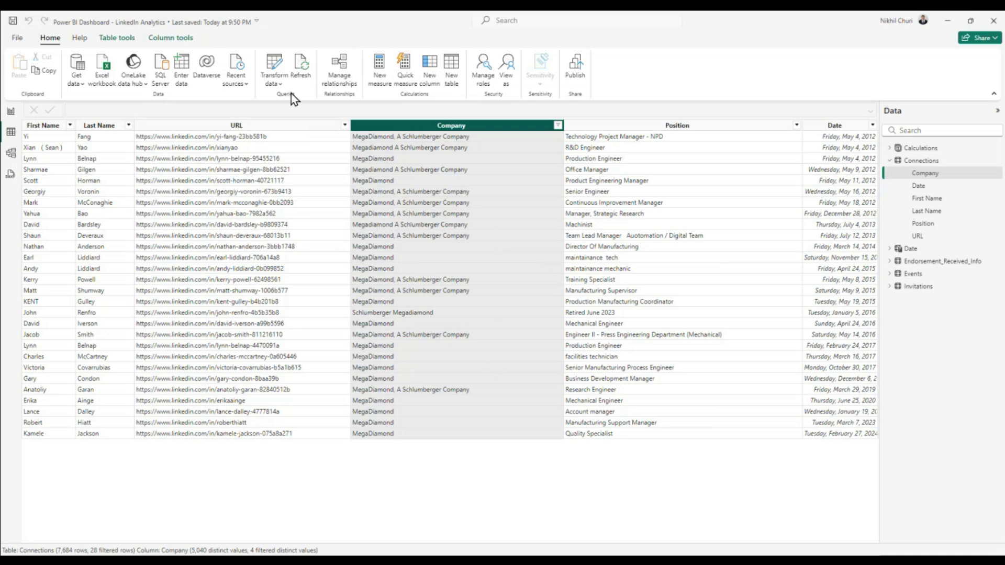
Clear the filter on the Company column of the Connections table
click(558, 126)
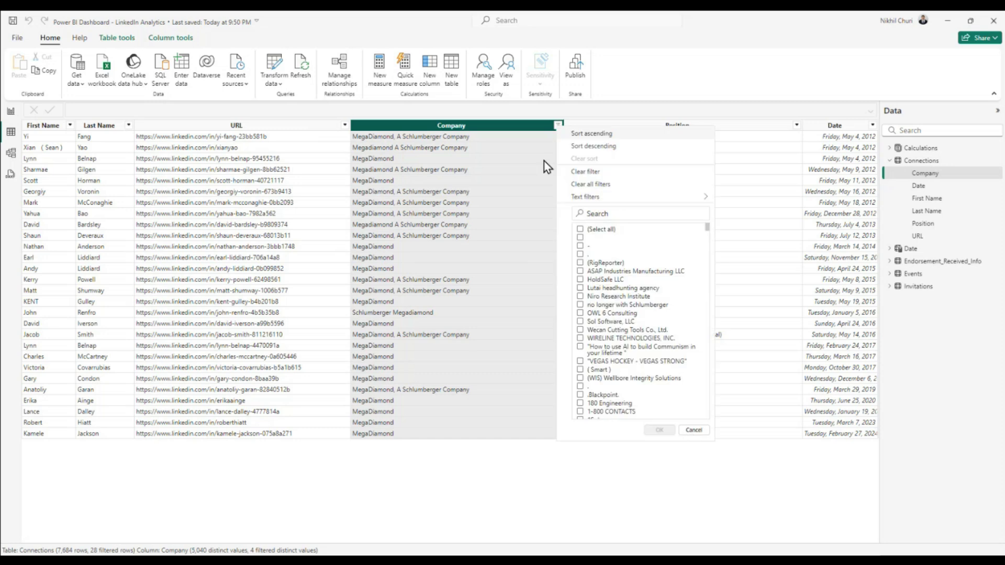
click(586, 172)
Return to the report page and widen the Total Connections by Company chart slightly toward the monthly chart
click(11, 111)
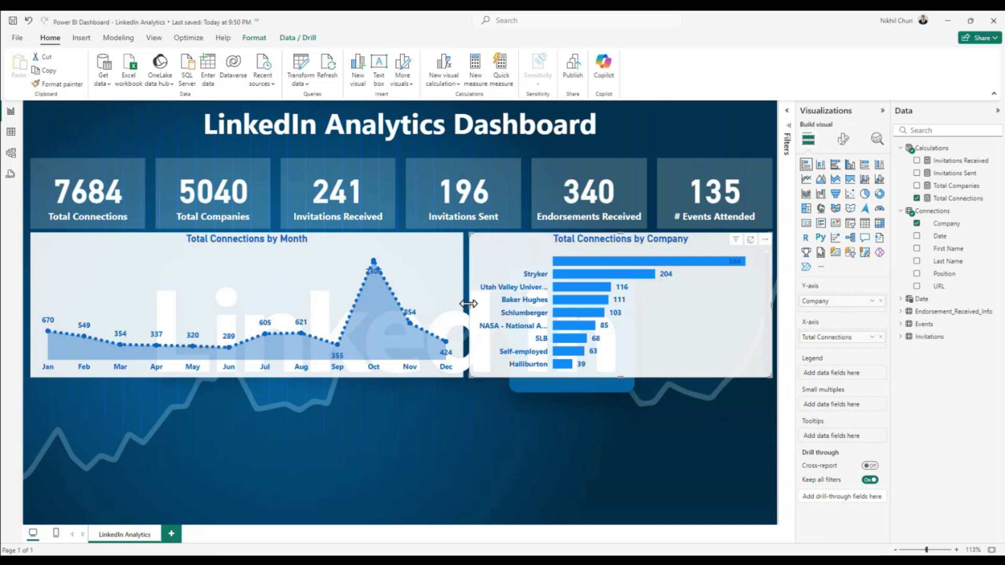
drag(469, 310, 467, 309)
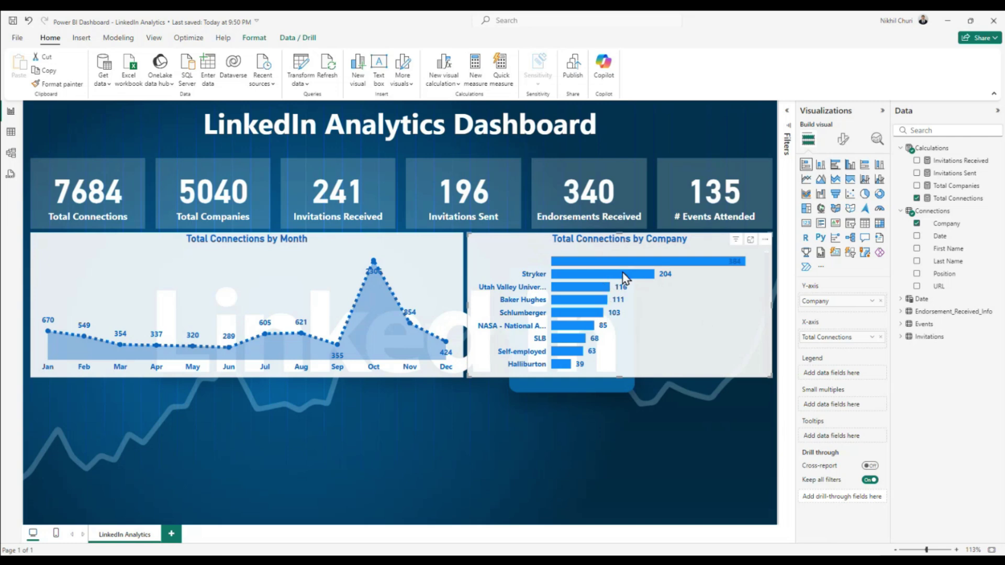
Examine the ranking of companies by connections throughout the Total Connections by Company chart, including its unnamed bar
mouse_move(584, 261)
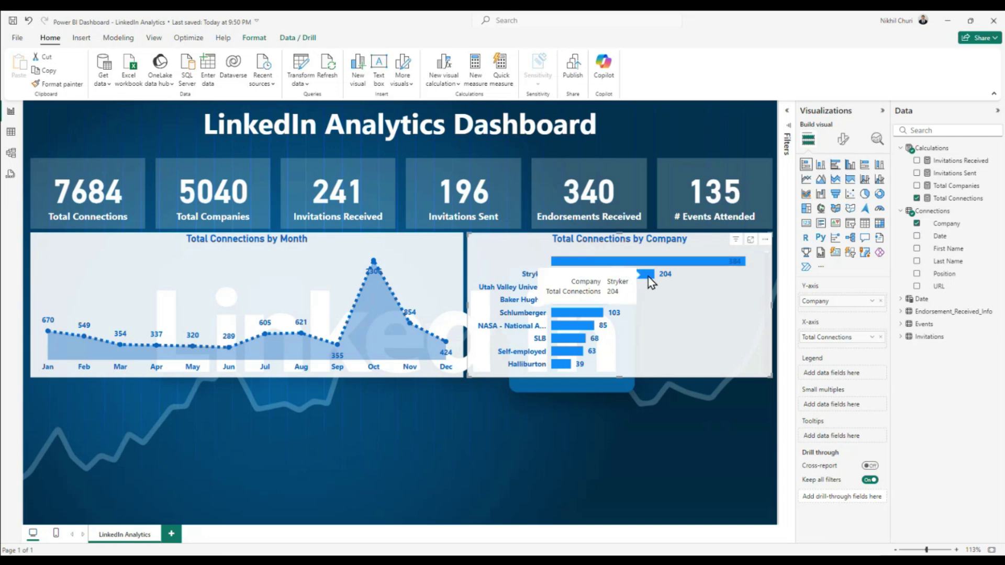
scroll(655, 330, down, 10)
scroll(655, 329, up, 5)
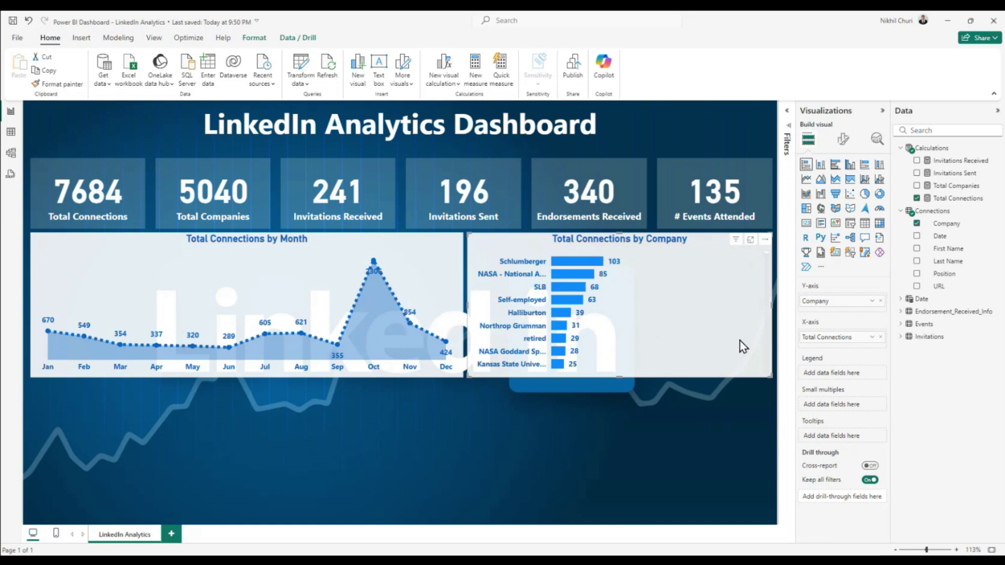
scroll(743, 347, down, 3)
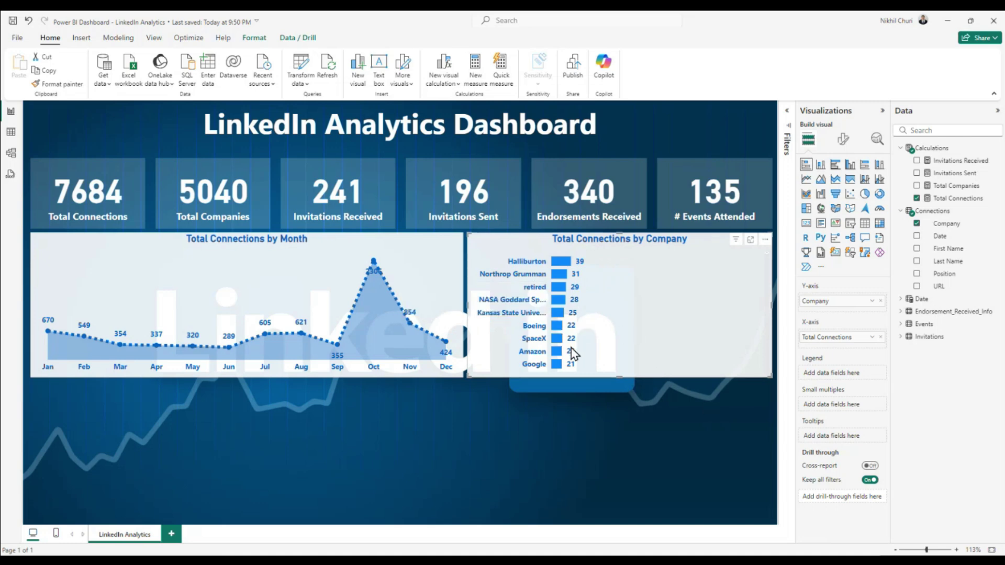
scroll(573, 354, down, 3)
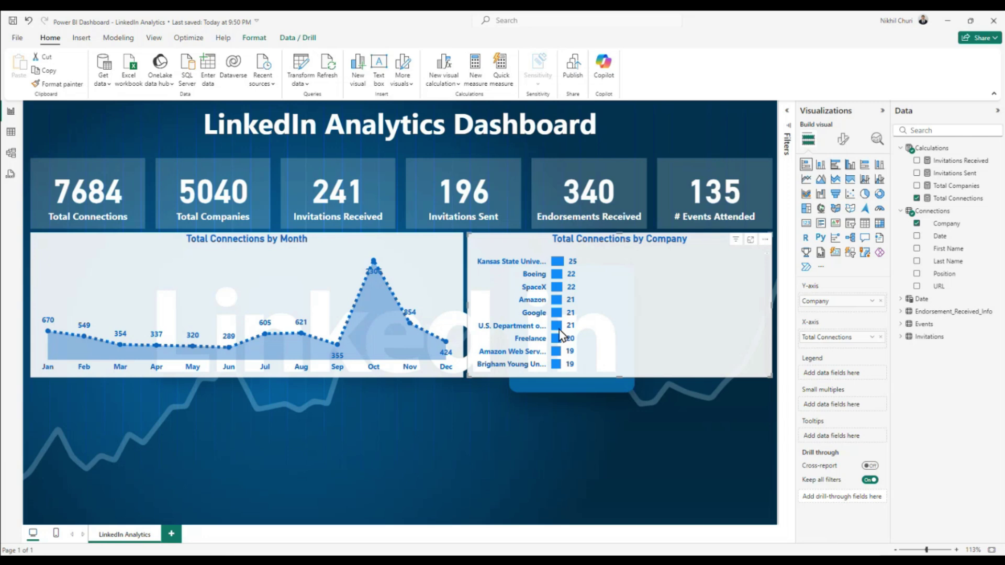
scroll(649, 328, down, 3)
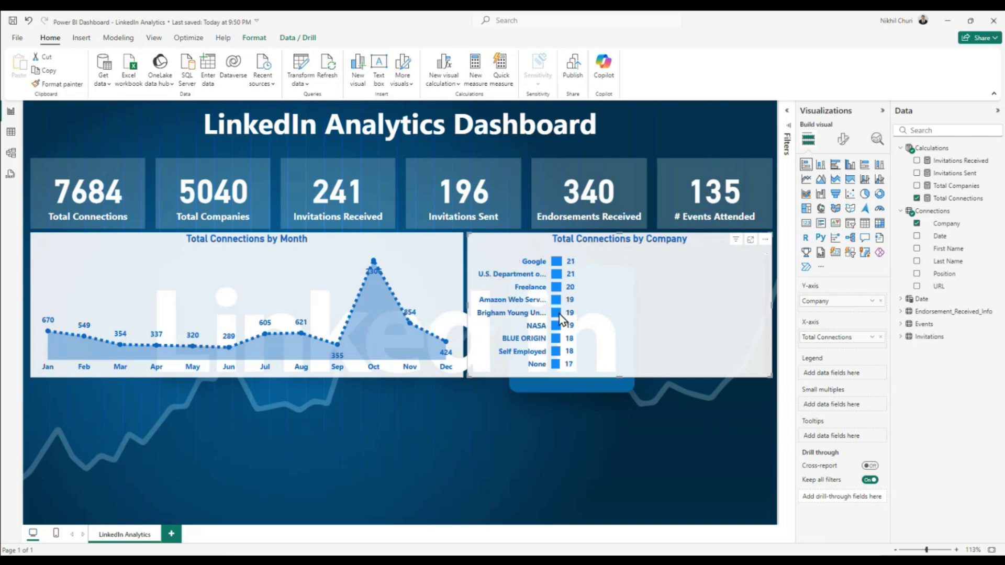
scroll(565, 330, up, 5)
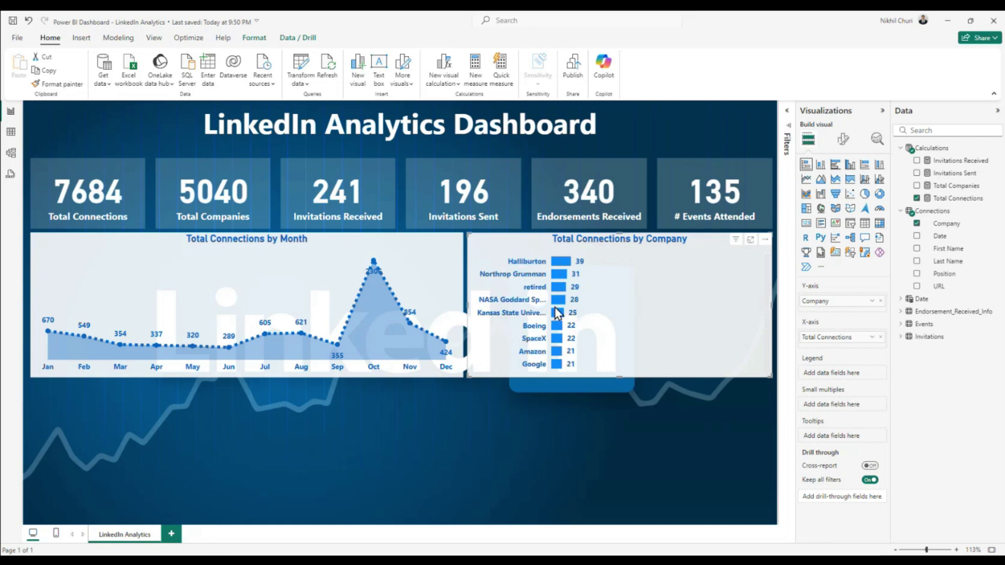
scroll(558, 309, up, 3)
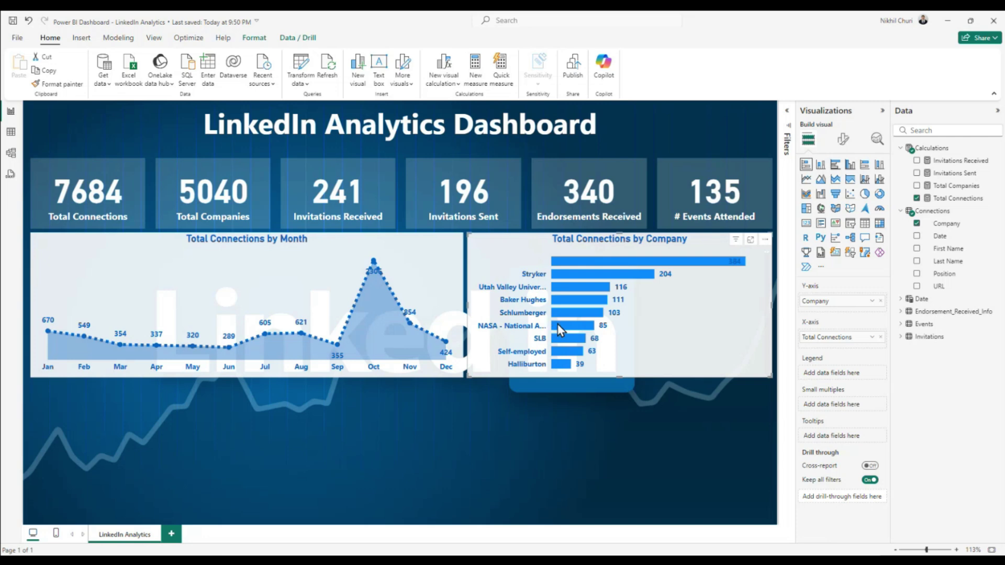
scroll(606, 325, down, 10)
scroll(606, 325, down, 10)
scroll(728, 324, down, 10)
Open the company chart's bar formatting and copy the LinkedIn blue hex code 0A66C2 from the Bing results in the browser
click(843, 140)
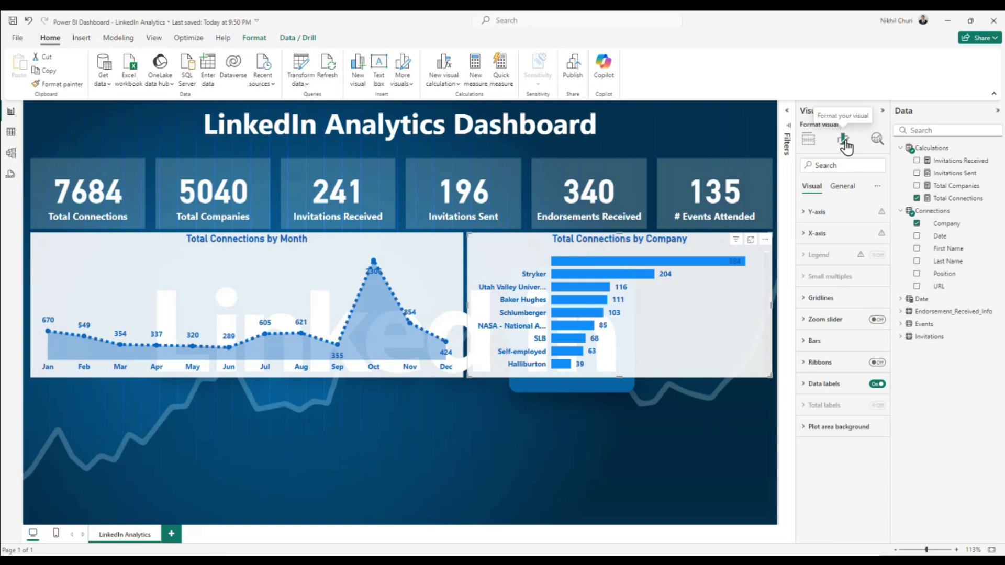
click(802, 344)
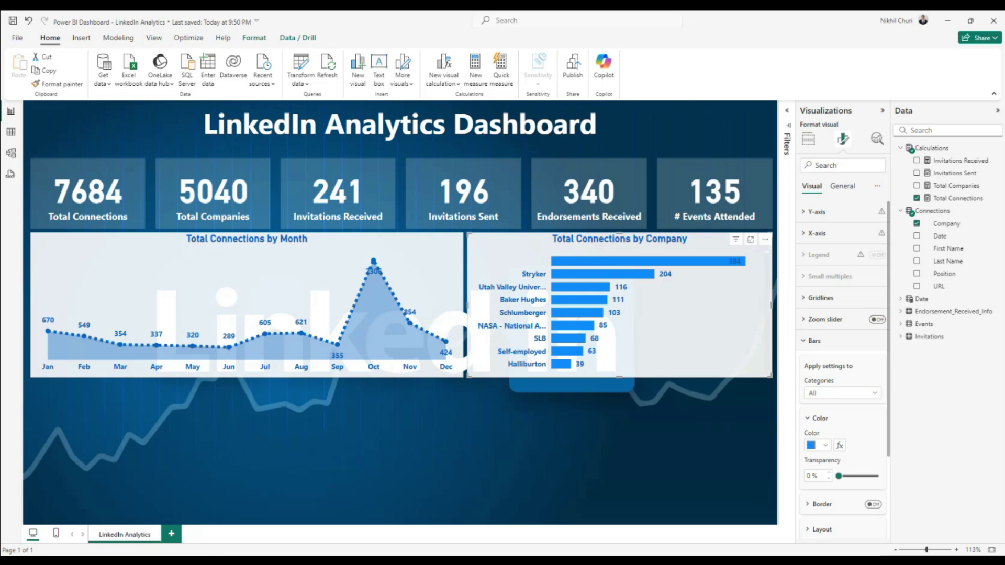
key(alt+Tab)
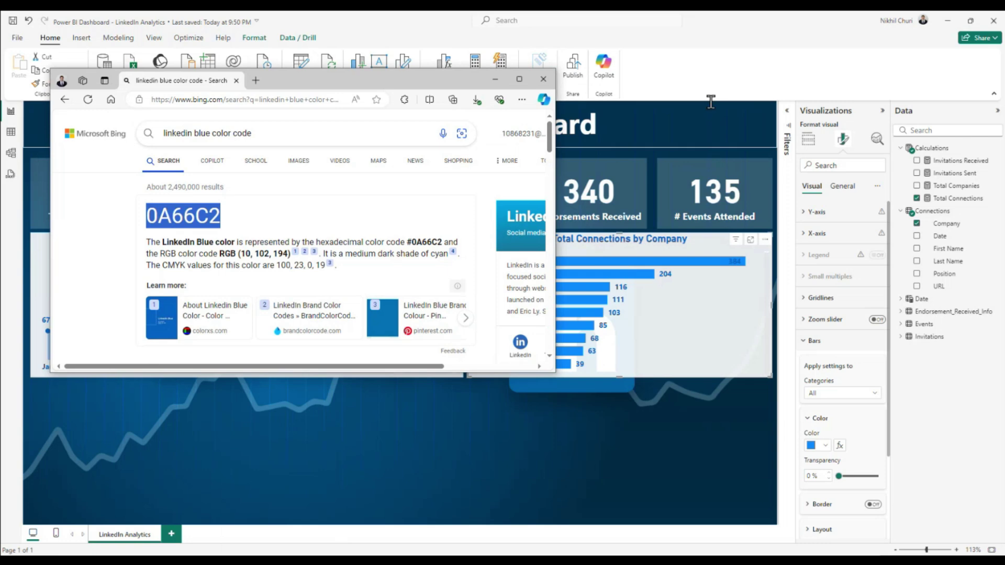
click(520, 81)
right_click(147, 144)
click(135, 161)
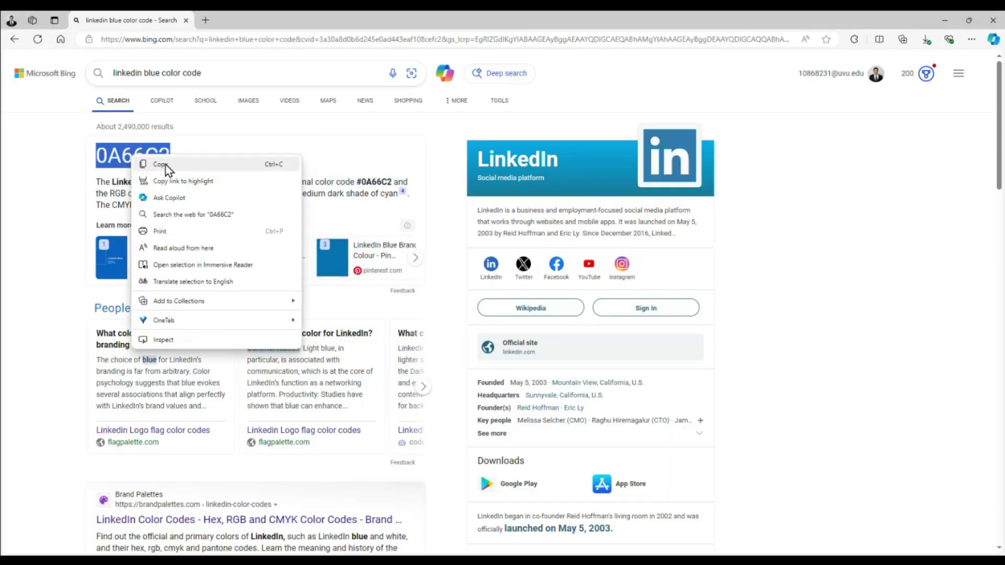
click(165, 165)
key(alt+Tab)
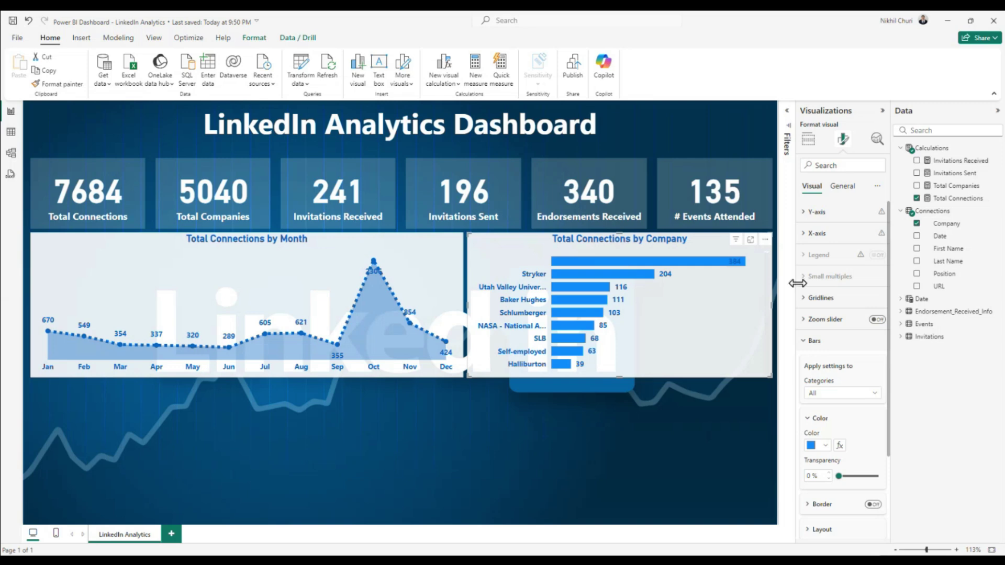
Set the bar color of the Total Connections by Company chart to the custom hex color #0A66C2
click(826, 447)
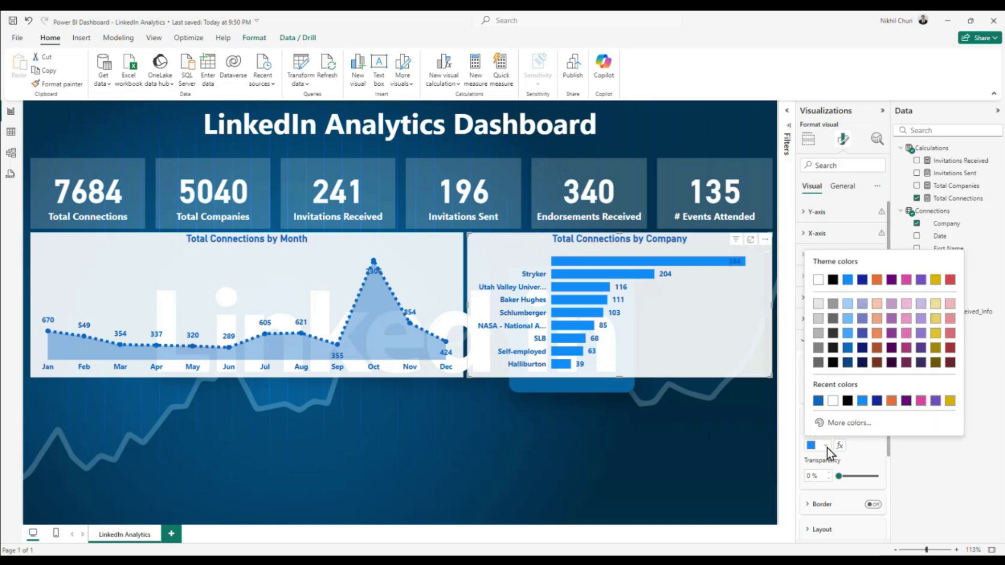
click(832, 420)
click(836, 414)
double_click(837, 414)
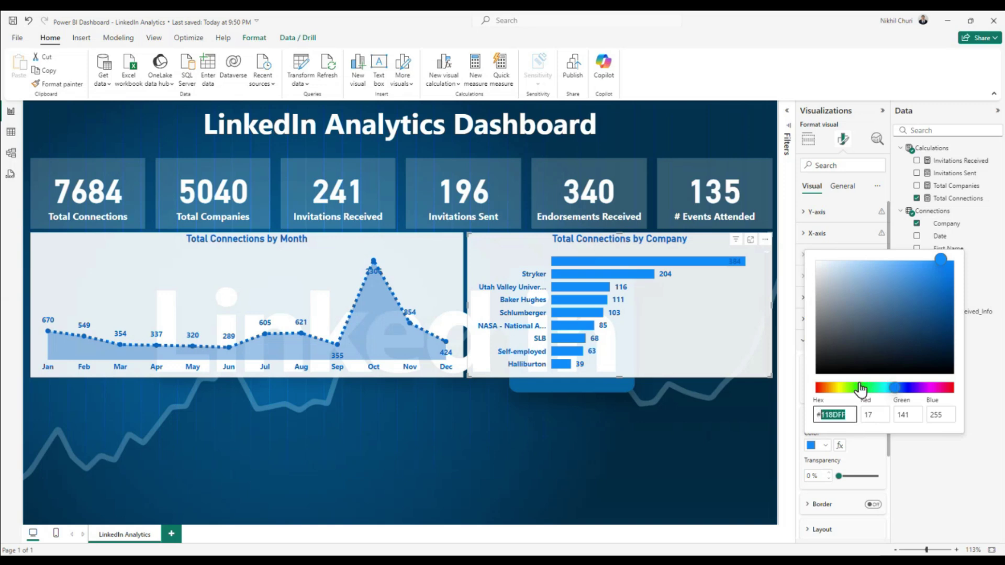
key(ctrl+v)
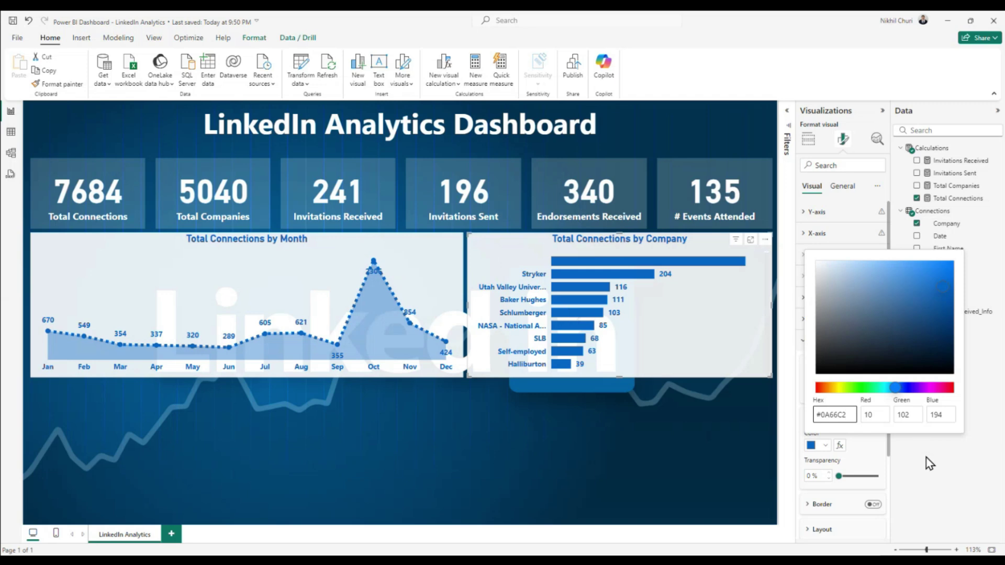
click(930, 475)
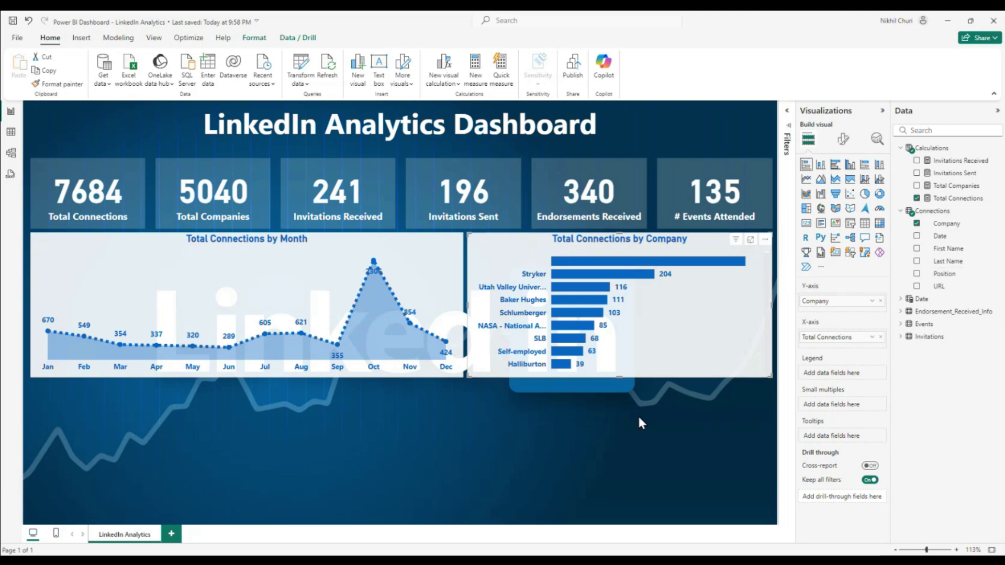
Open the gallery of additional Power BI visuals and search it for "word cloud"
click(572, 454)
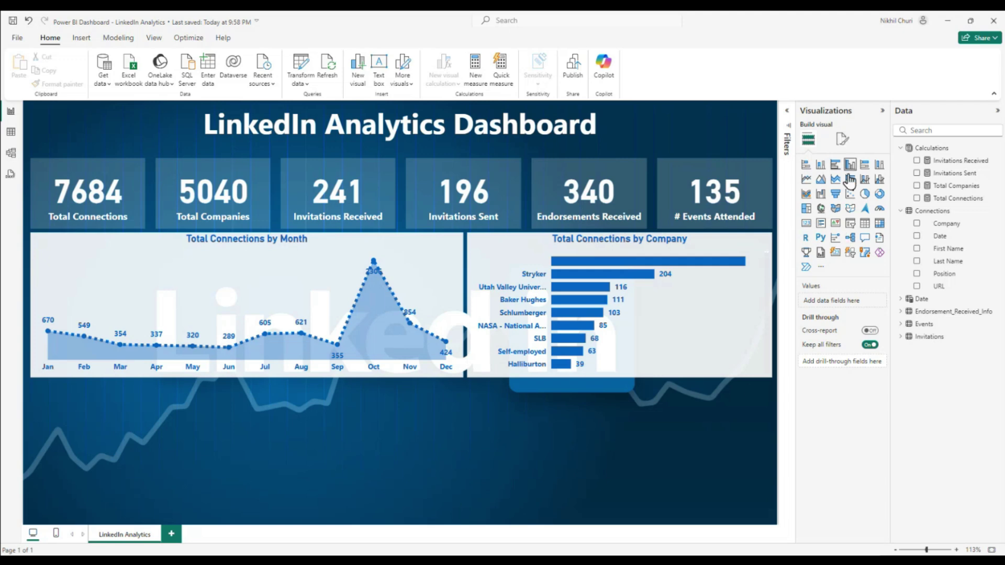
click(821, 270)
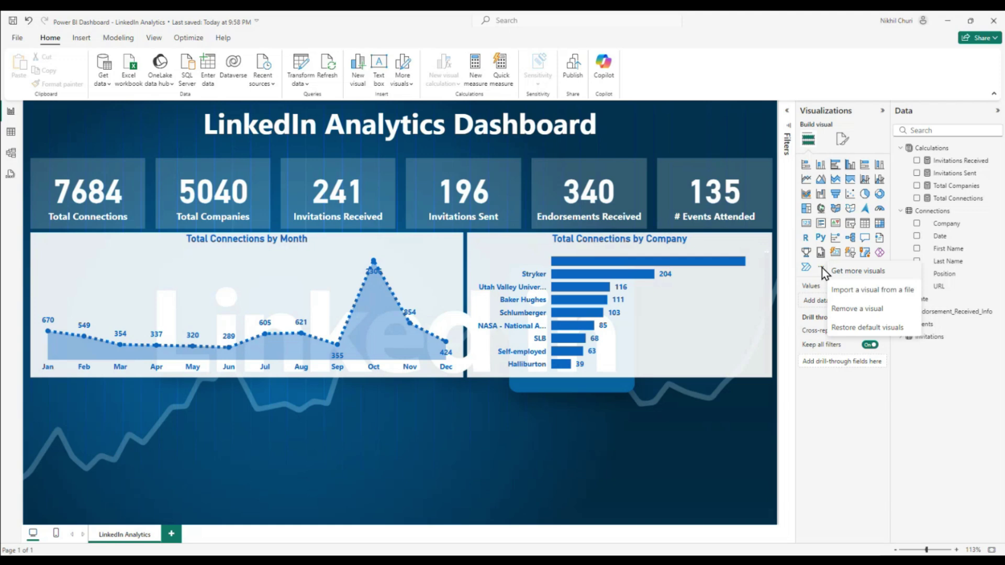
click(861, 277)
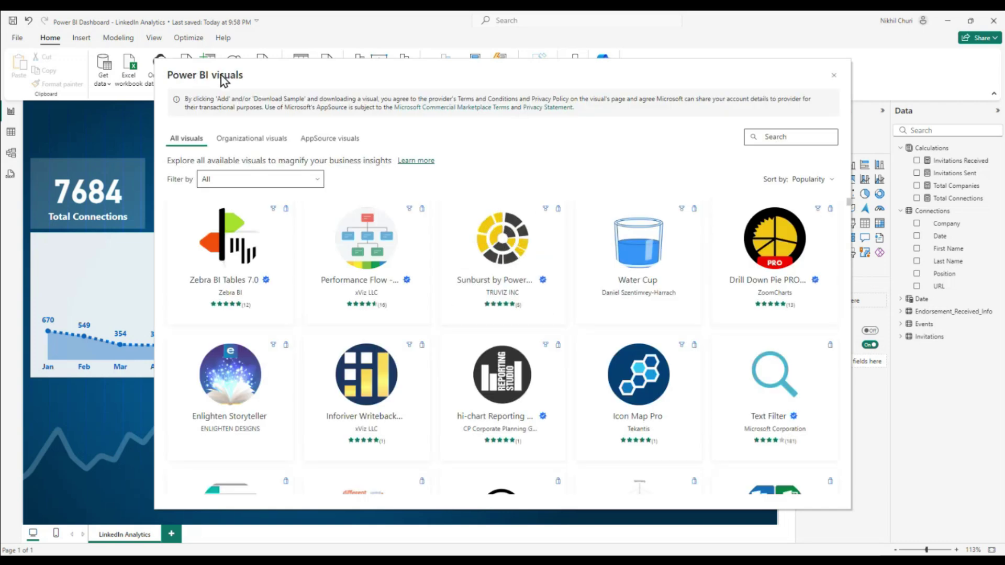
scroll(550, 326, down, 3)
scroll(552, 325, up, 3)
text(word cloud)
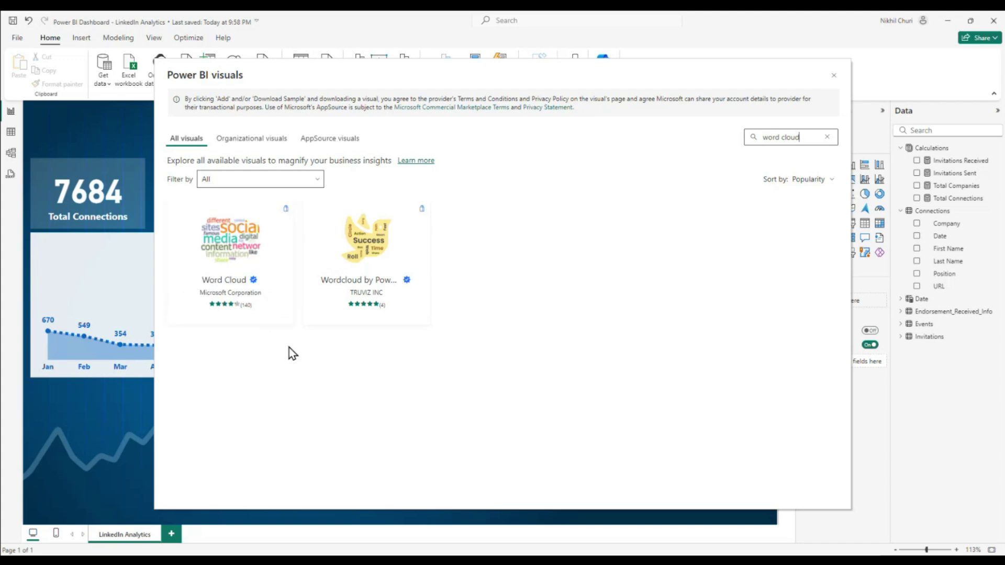
Review the preview images of Microsoft's Word Cloud visual and import it into the report
click(232, 236)
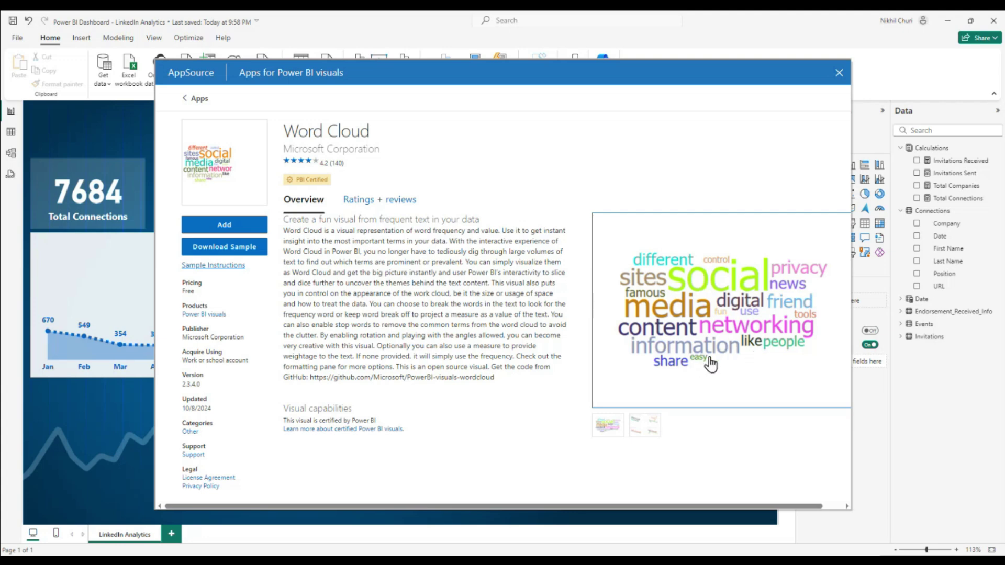
click(647, 438)
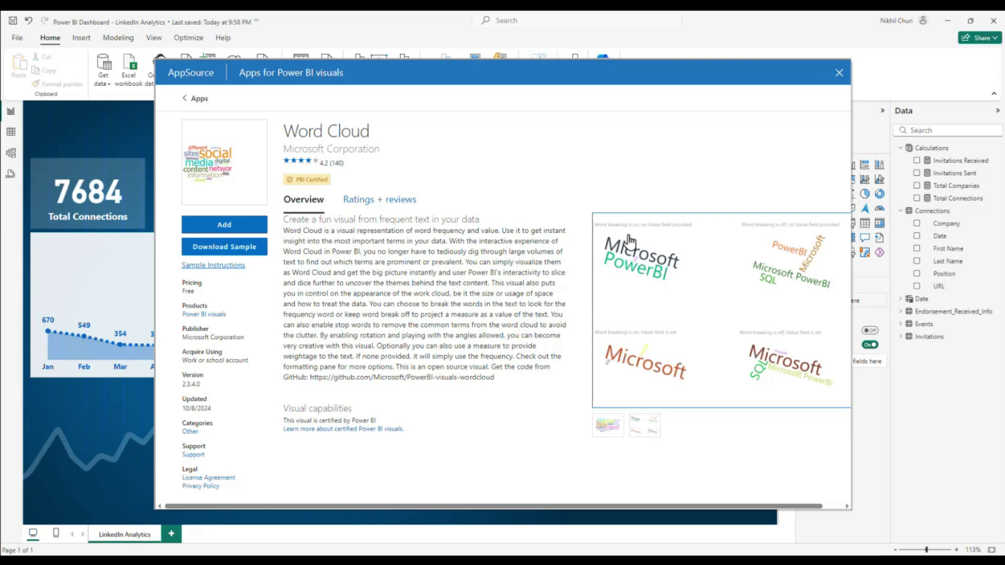
click(594, 423)
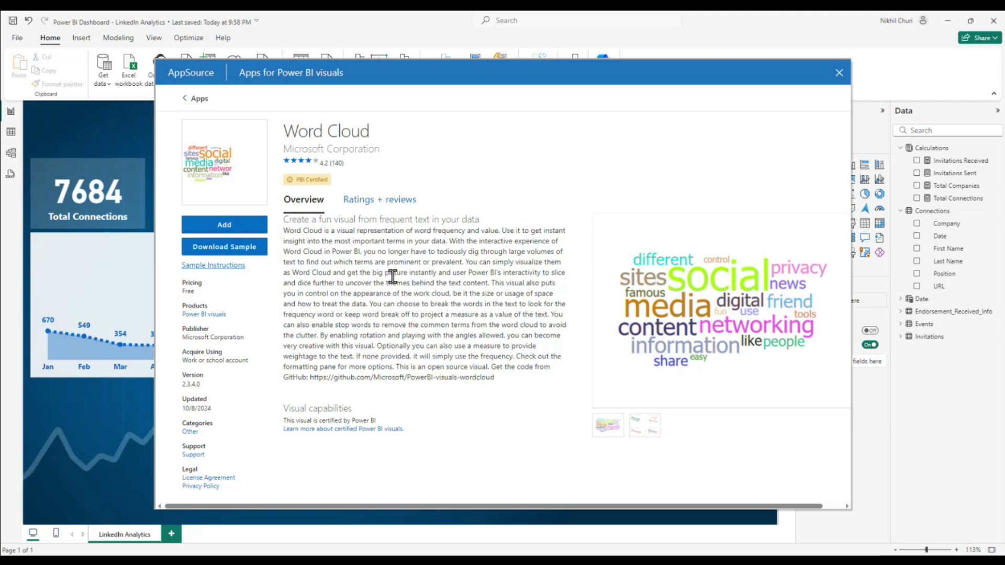
click(230, 225)
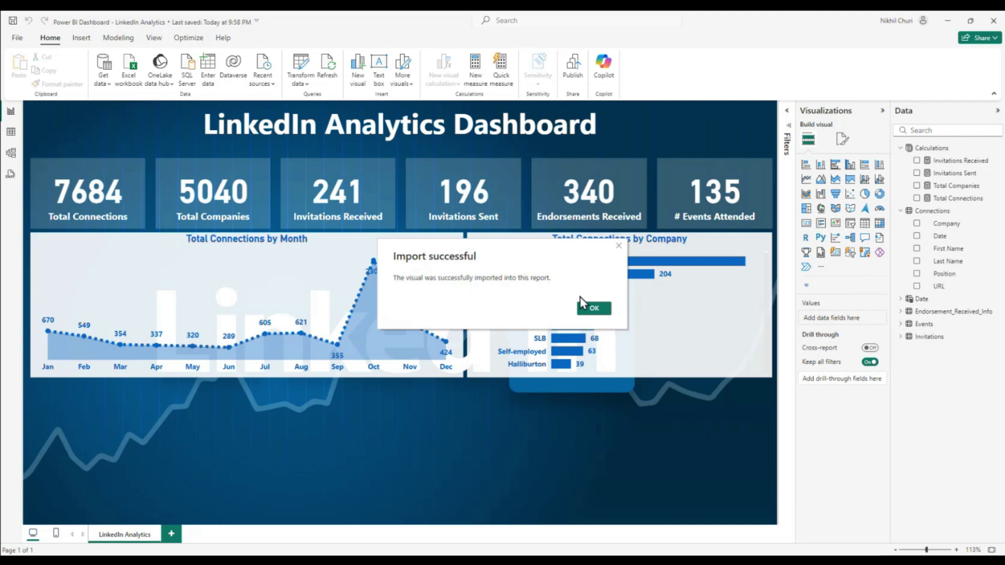
click(594, 308)
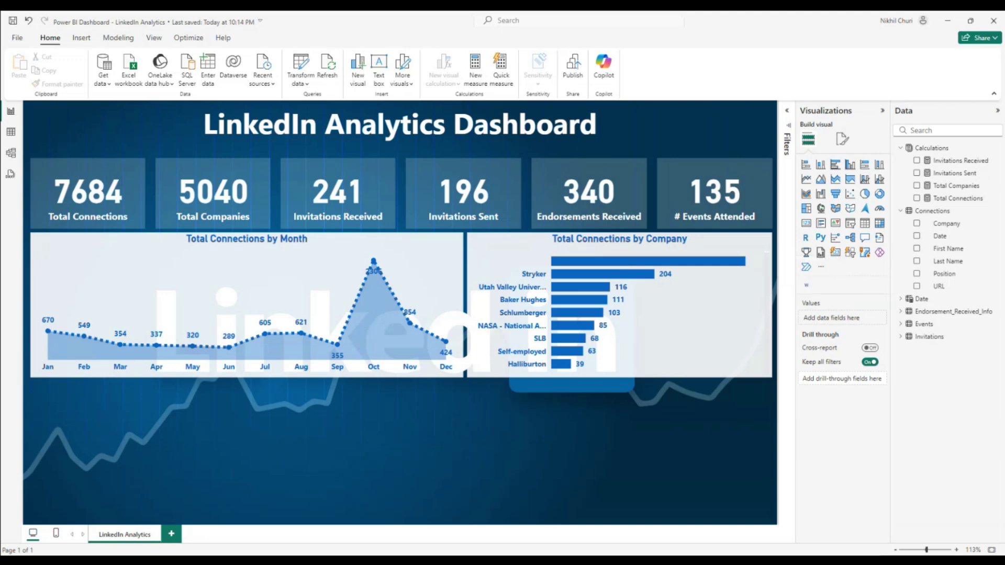
Add a narrow Word Cloud beneath the monthly chart, with Position as its category and Total Connections as its values
click(806, 292)
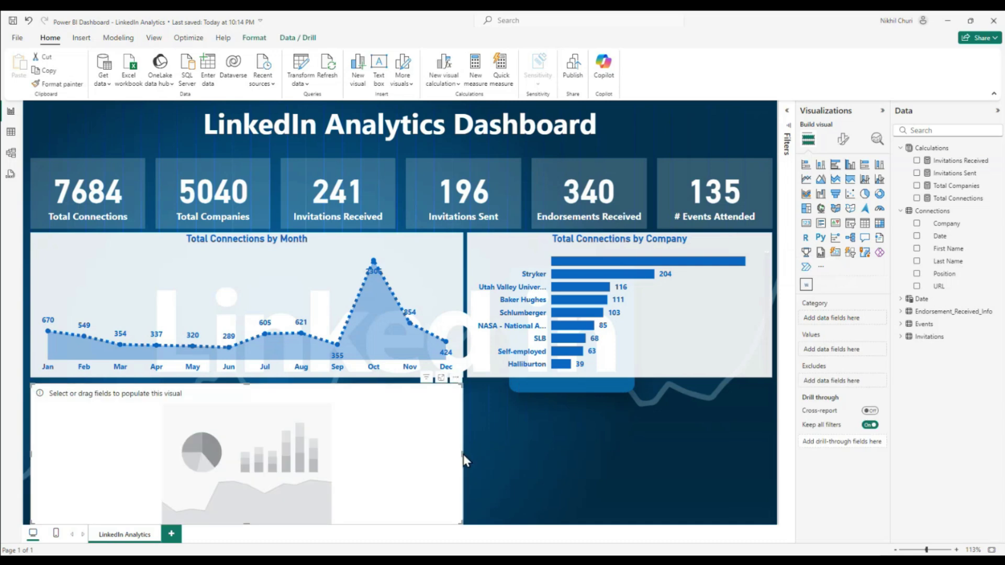
drag(461, 457, 226, 457)
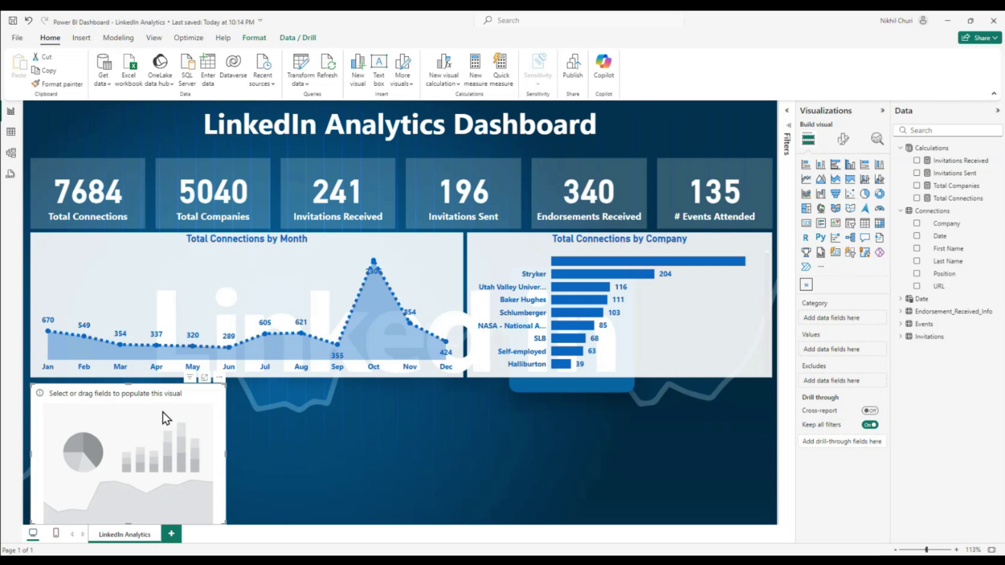
drag(162, 387, 160, 385)
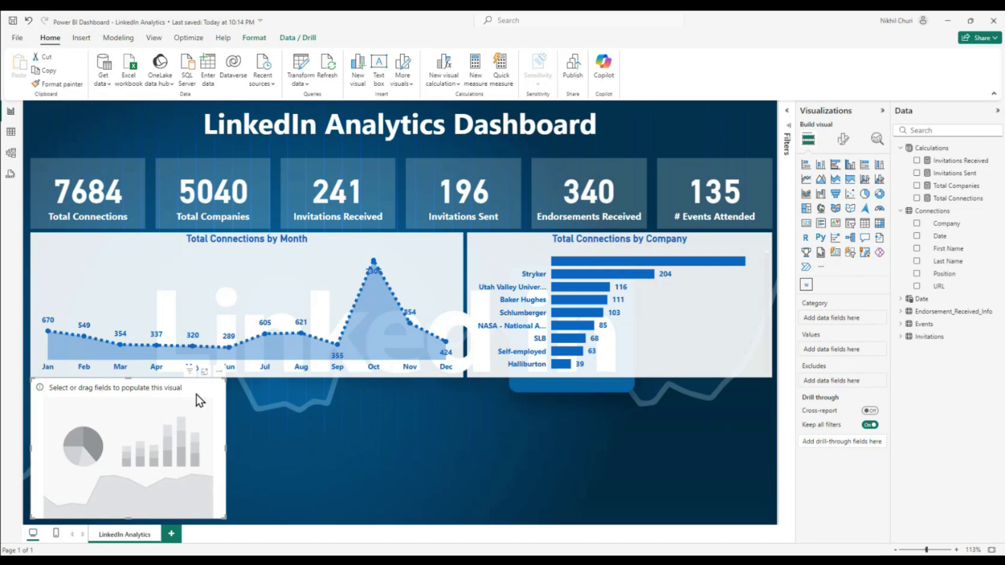
drag(195, 390, 196, 395)
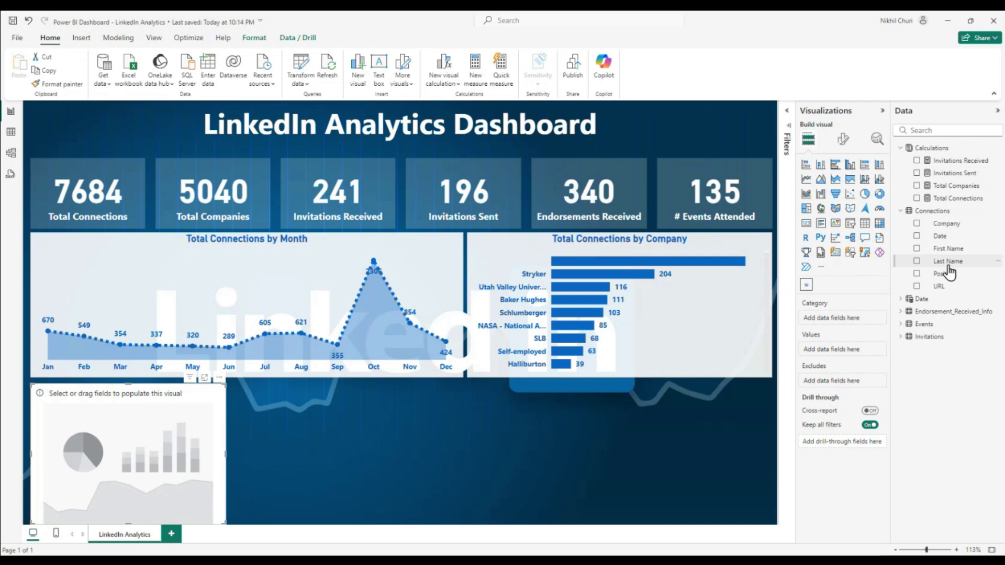
drag(948, 280, 849, 321)
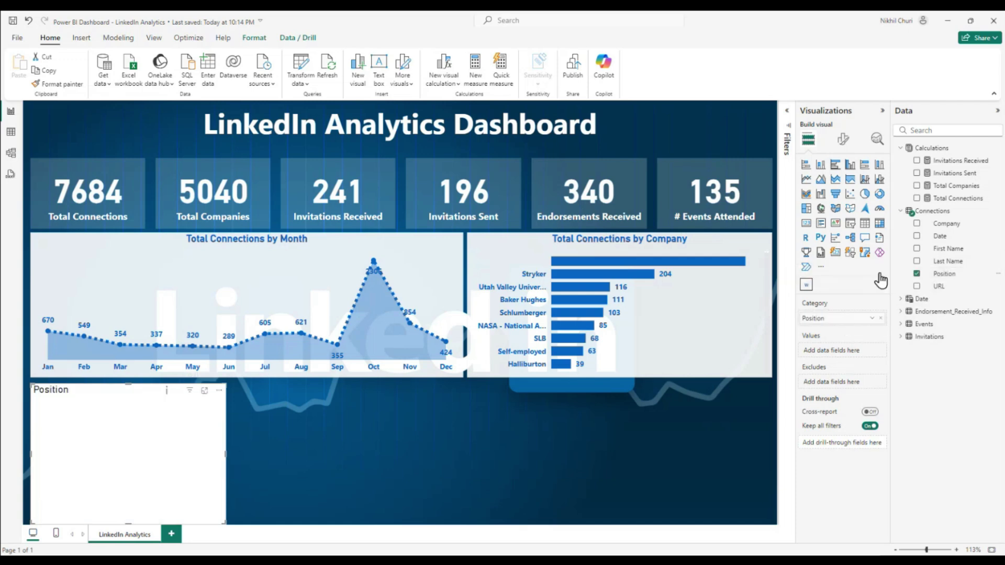
drag(950, 205, 841, 355)
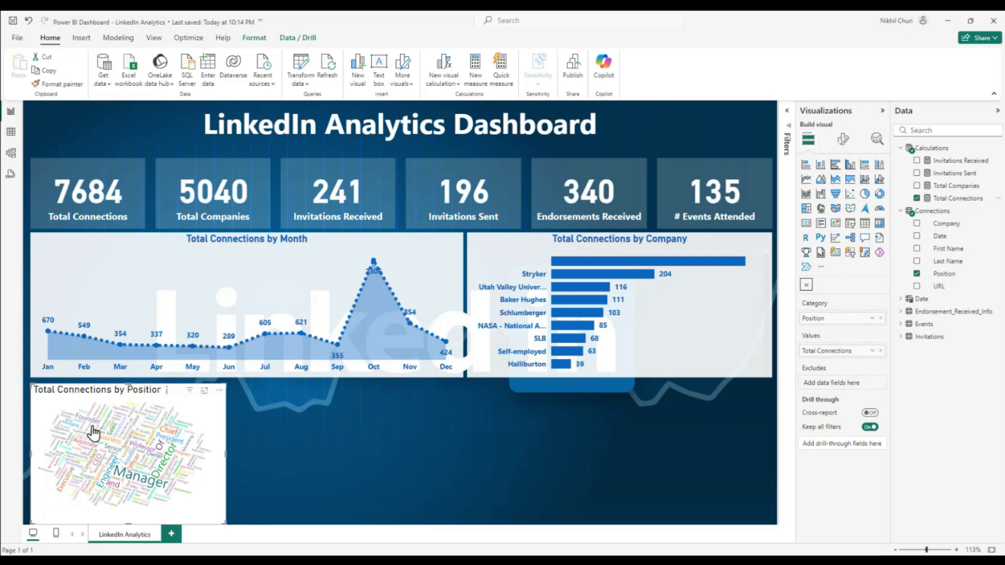
Copy the Total Connections by Month chart's formatting to the Total Connections by Position word cloud and slightly reduce the word cloud's height
click(90, 252)
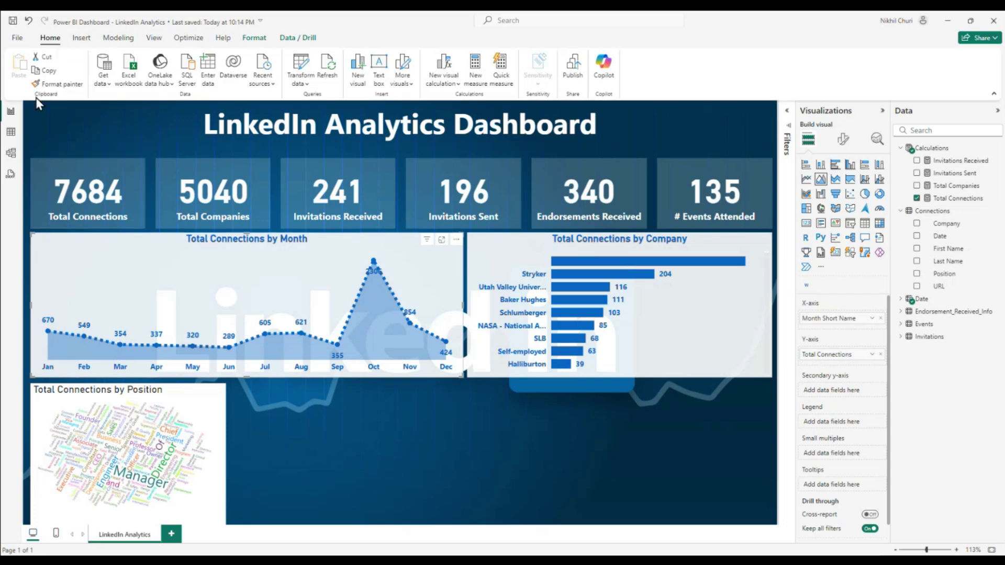
click(53, 83)
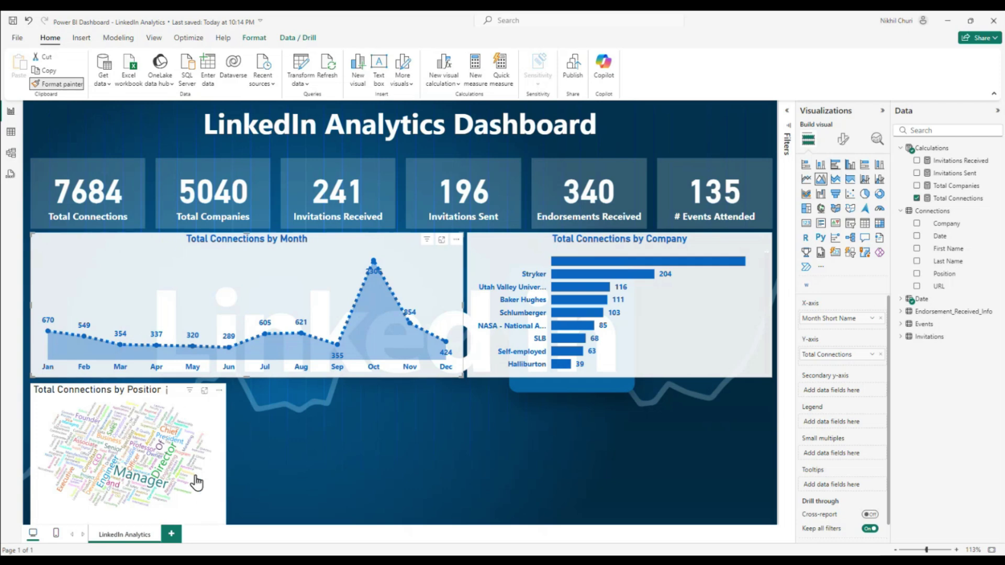
click(85, 388)
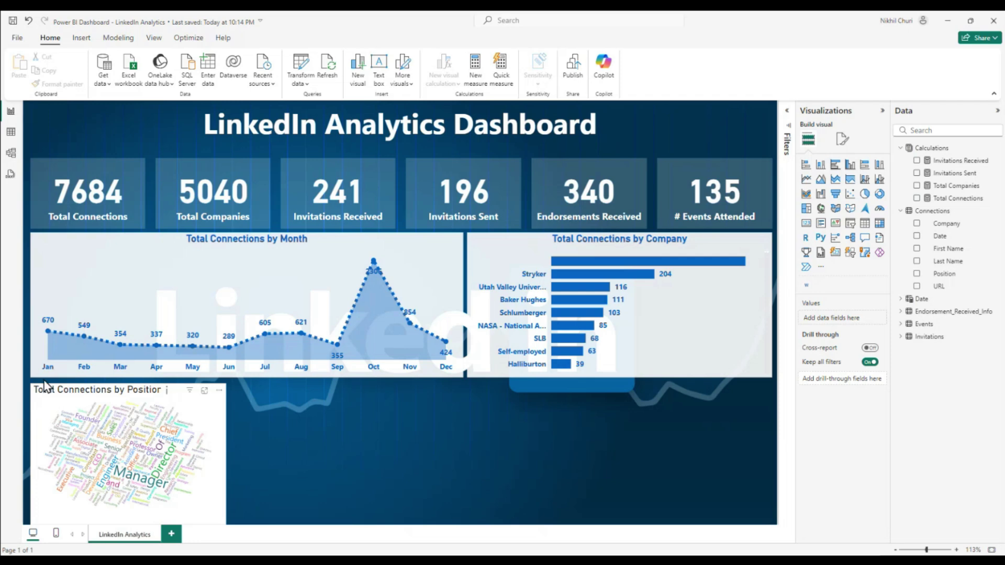
click(73, 260)
click(48, 85)
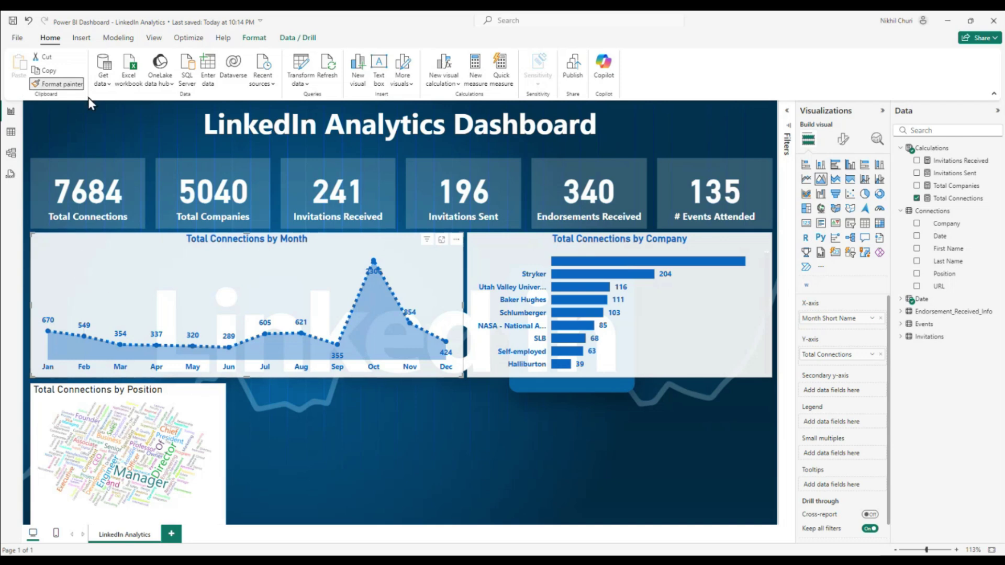
click(215, 501)
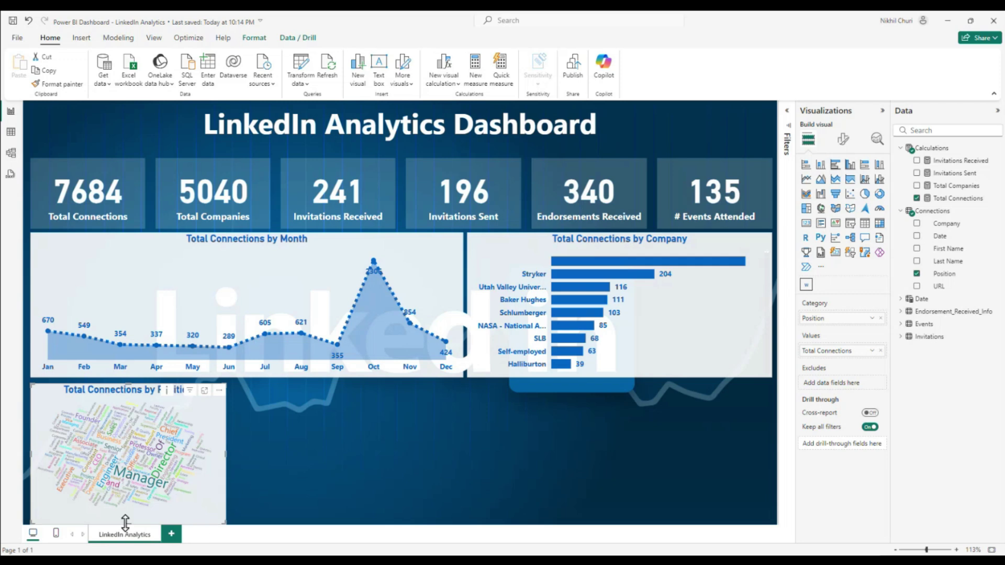
drag(125, 521, 127, 519)
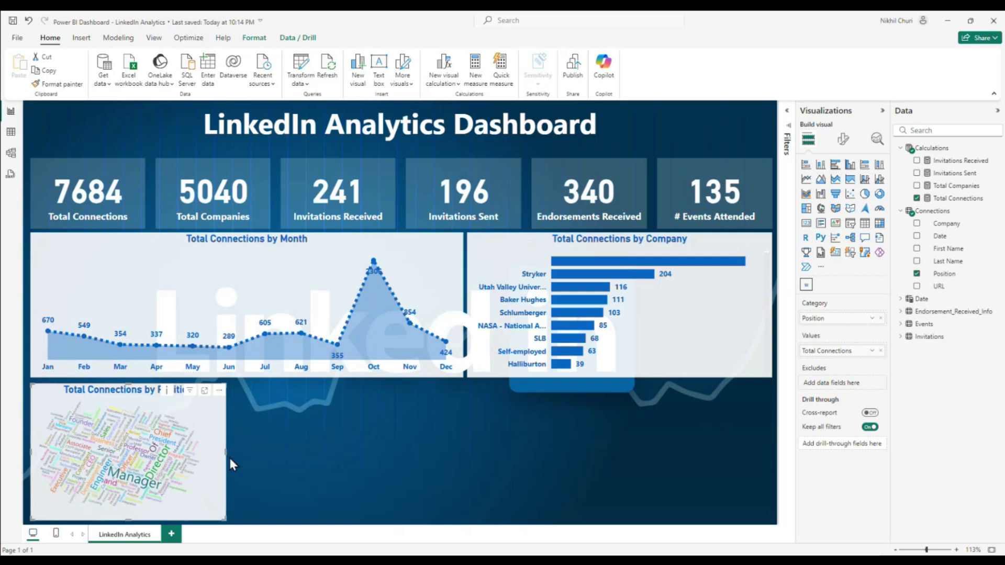
Try minimum font sizes of 10, 20 and 25% for the word cloud, finishing with 30%
mouse_move(137, 486)
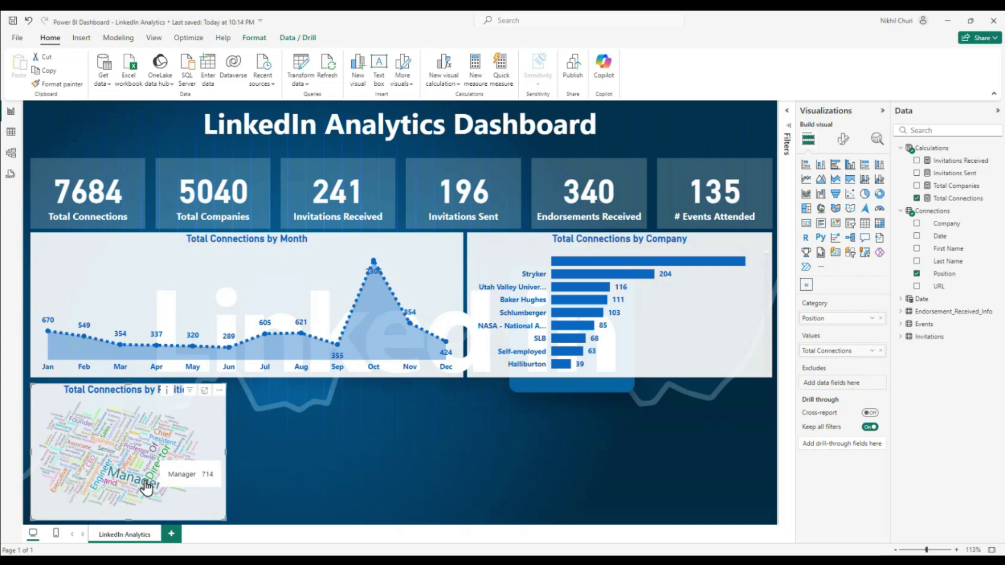
mouse_move(159, 471)
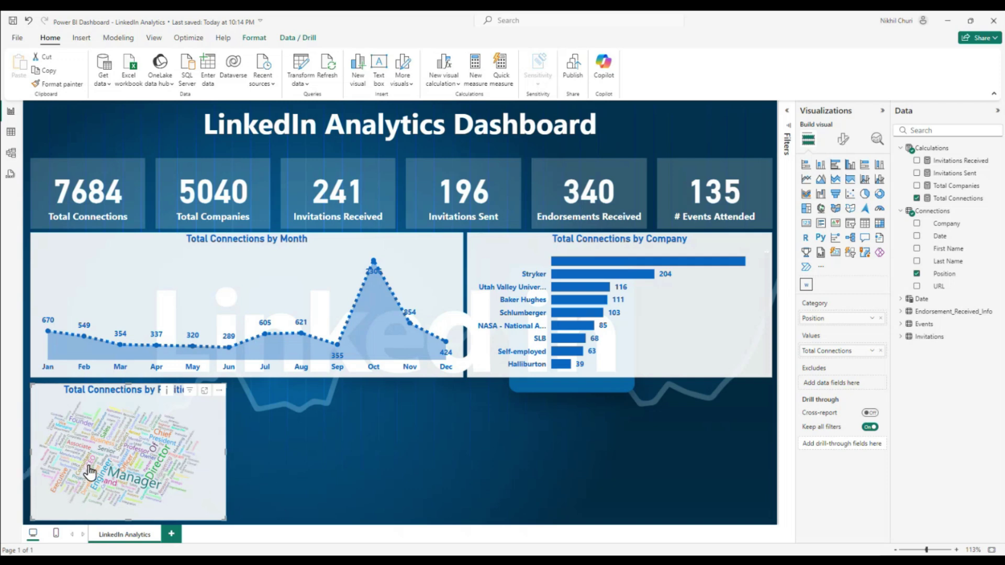
mouse_move(90, 472)
mouse_move(165, 437)
click(842, 150)
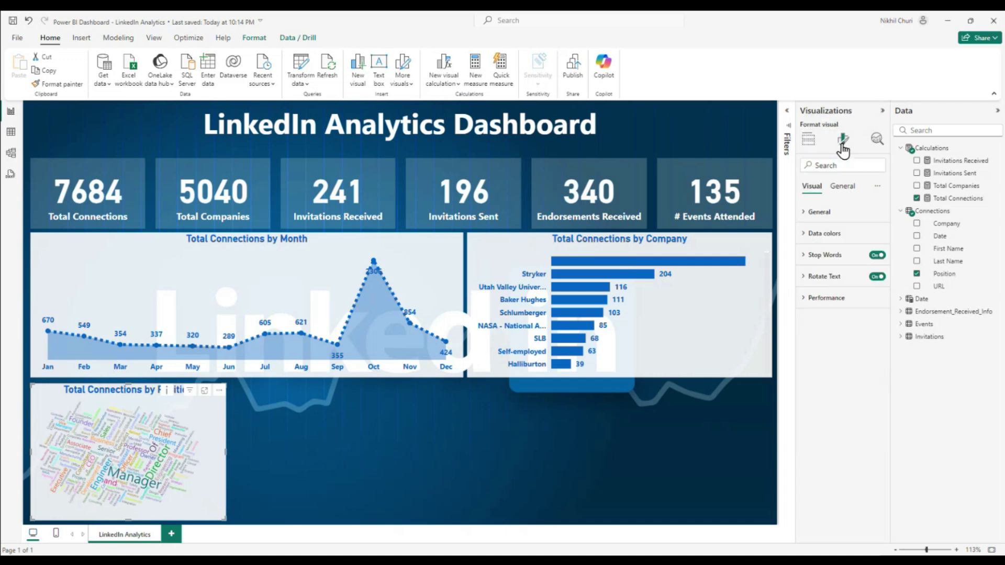
click(806, 212)
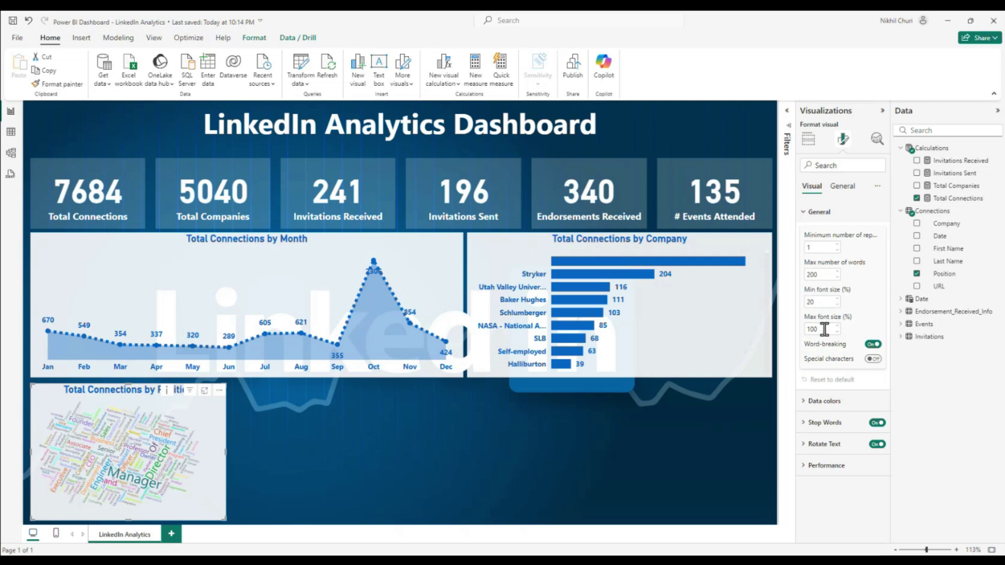
click(822, 303)
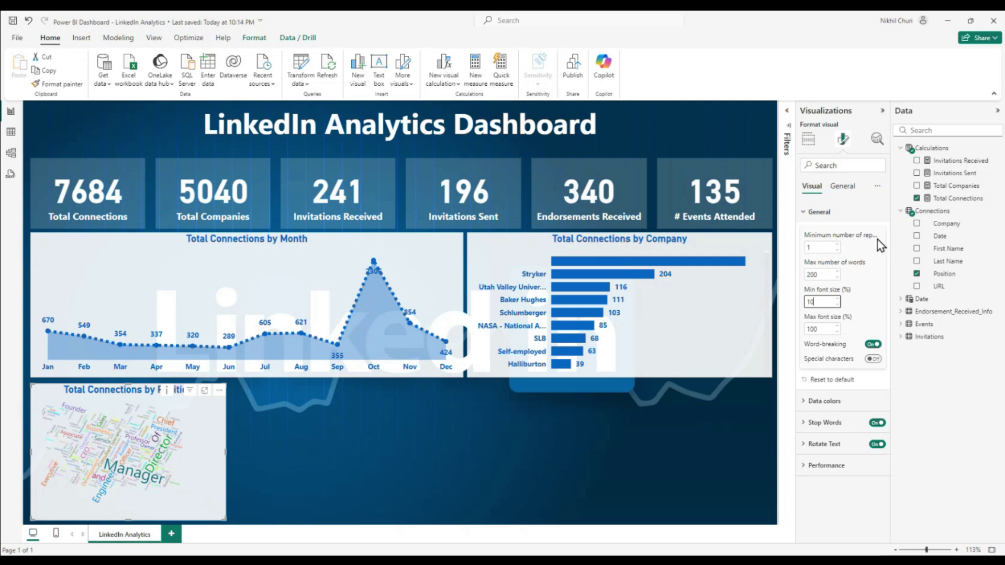
double_click(812, 302)
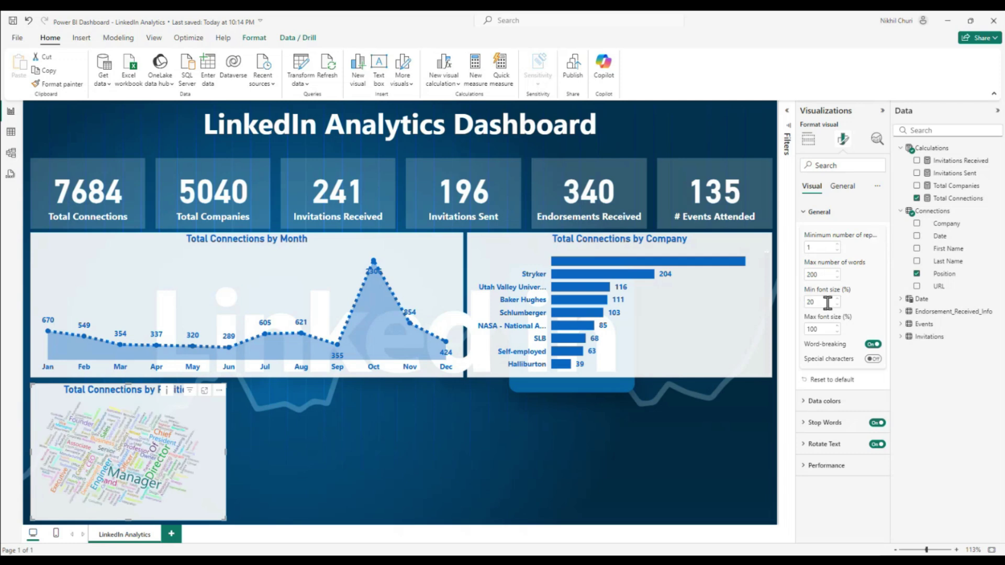
double_click(823, 302)
text(25)
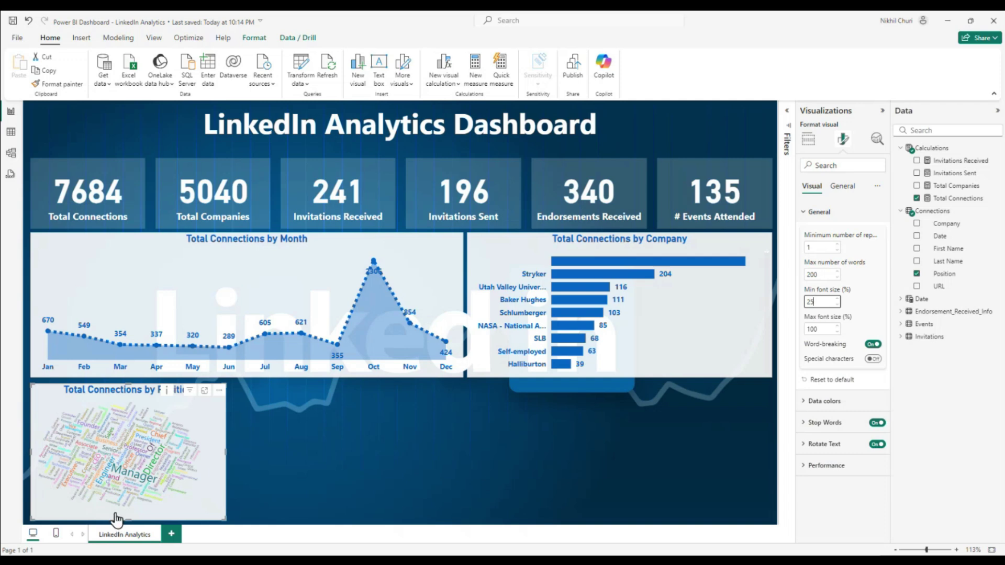
double_click(824, 301)
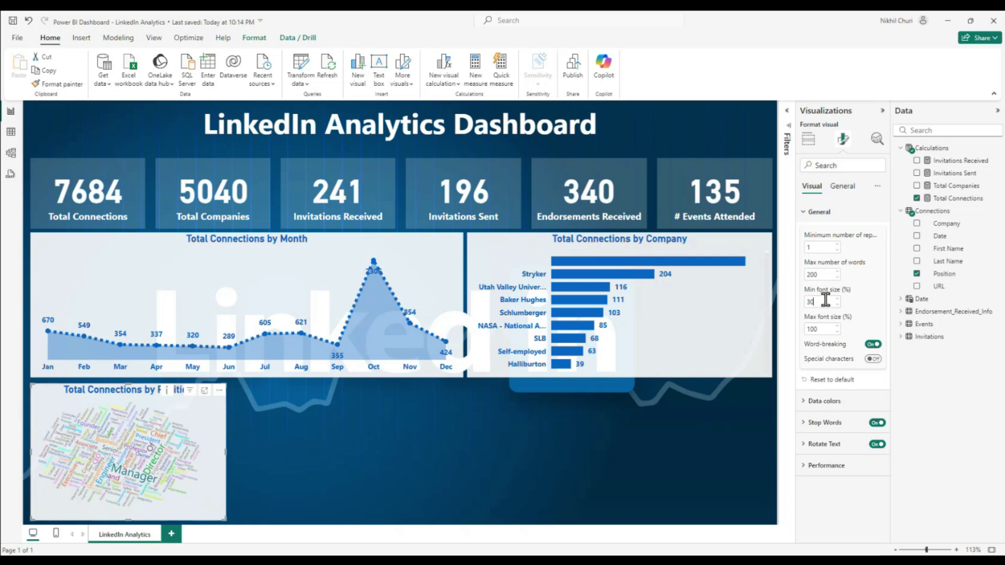
text(30)
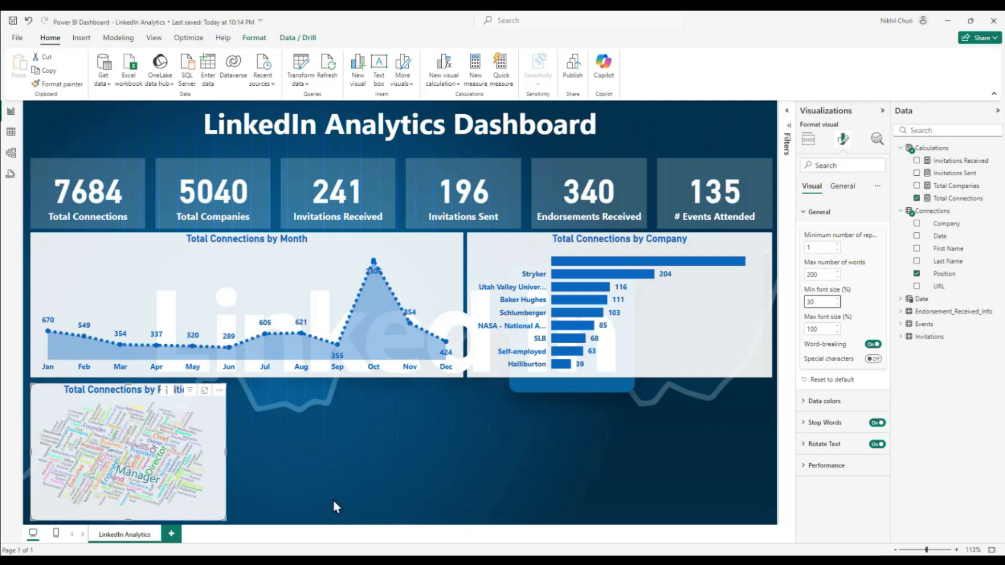
mouse_move(135, 477)
mouse_move(160, 444)
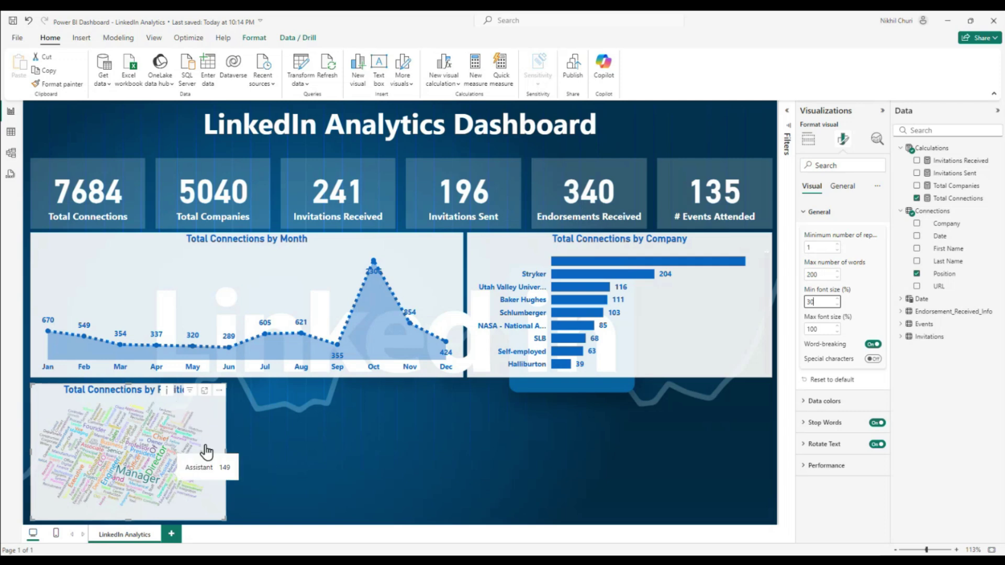
Add an empty stacked column chart beneath the Total Connections by Company chart and match its width to that chart
click(236, 435)
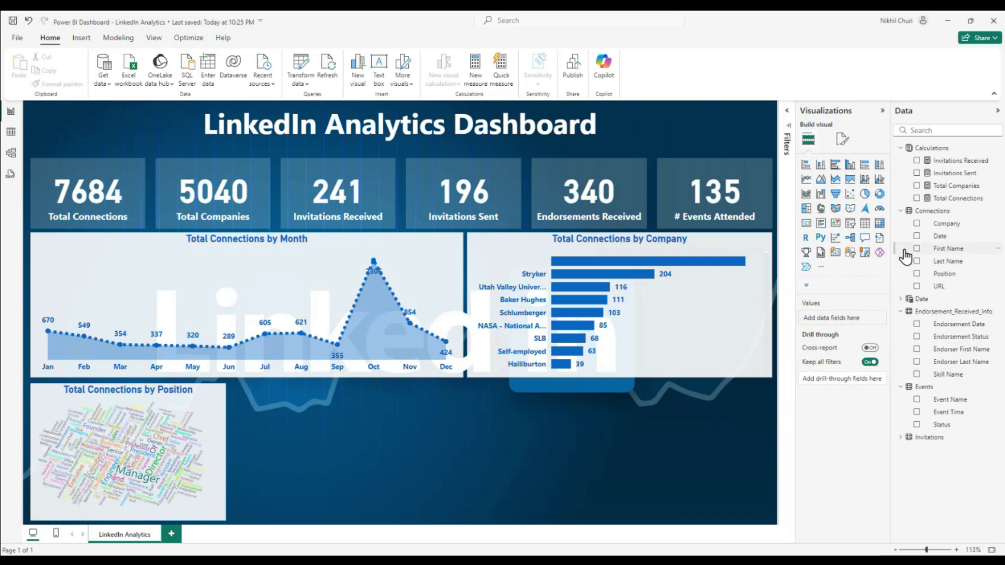
click(822, 166)
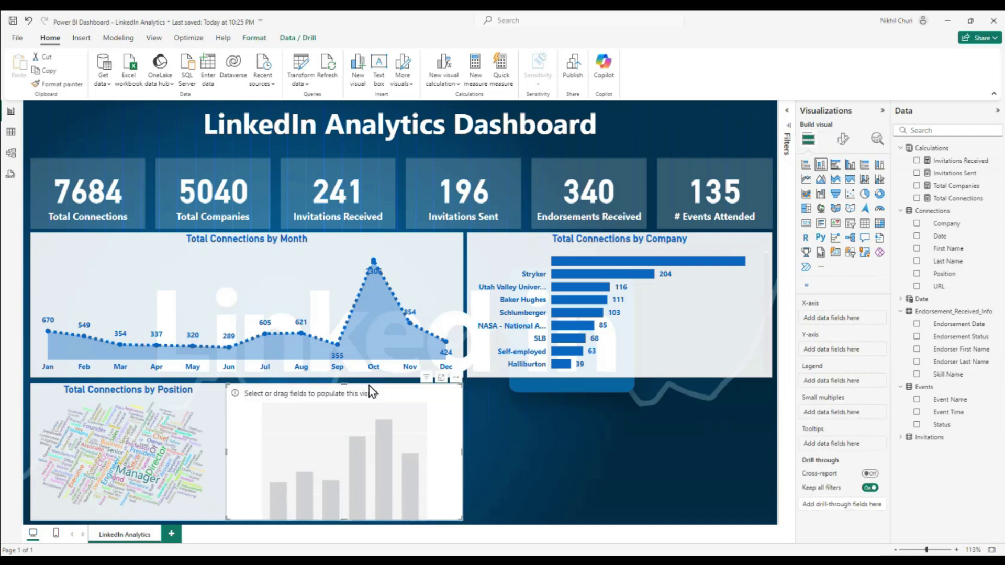
drag(377, 391, 615, 393)
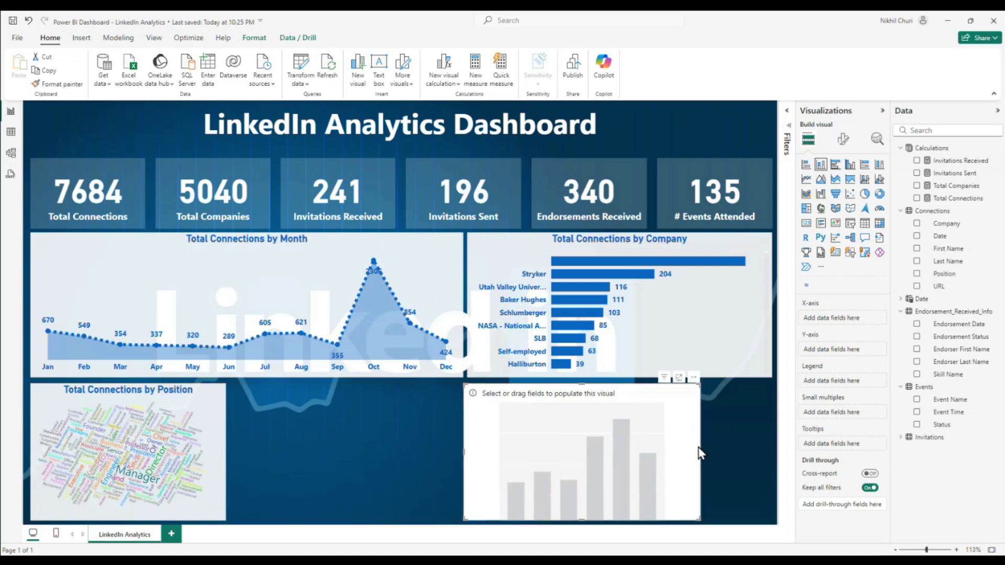
drag(699, 453, 772, 457)
drag(464, 455, 468, 457)
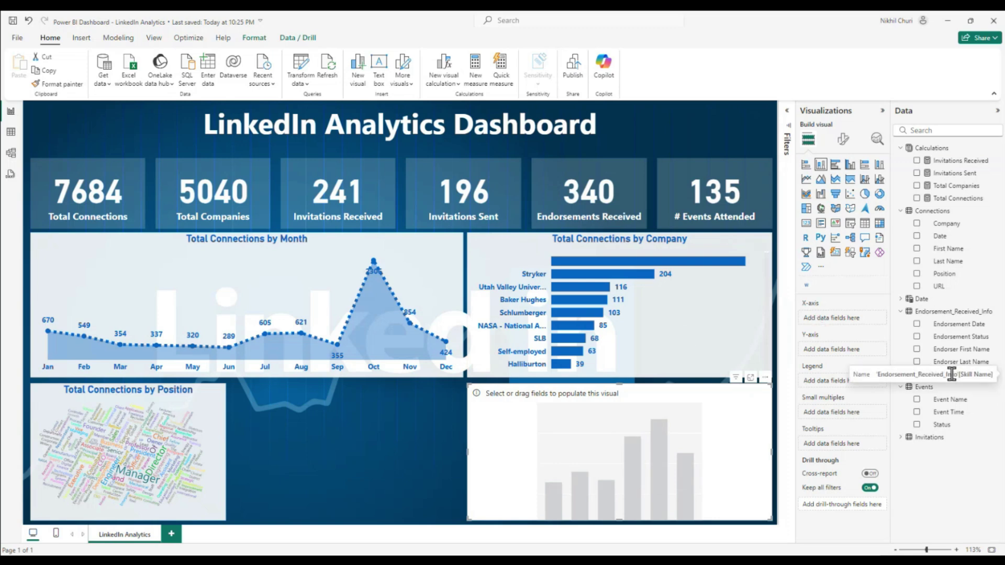
Plot Skill Name on the X-axis and the count of Endorsement Date on the Y-axis, and rename the Y-axis field Endorsement
drag(943, 375, 837, 319)
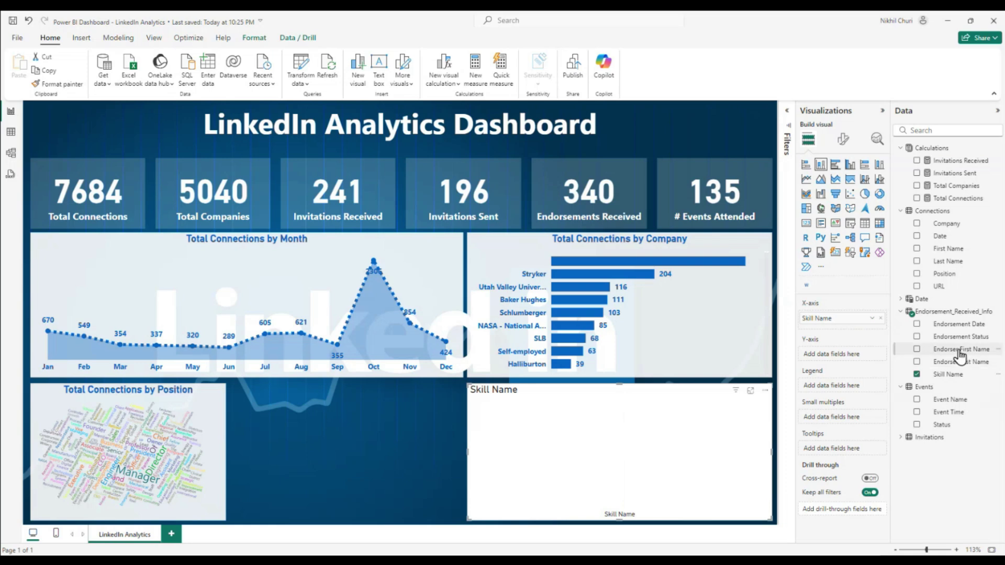
drag(959, 329, 833, 354)
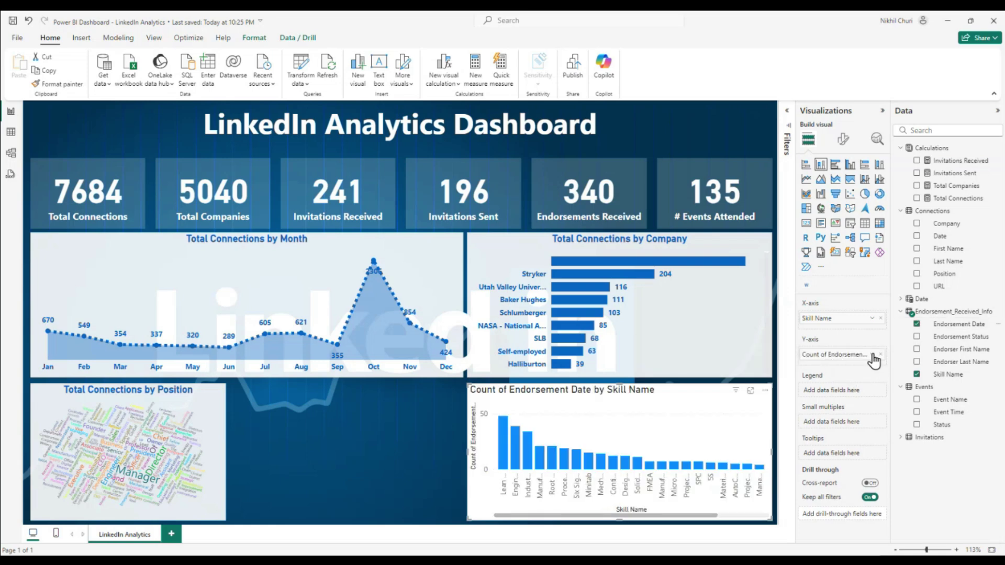
click(872, 354)
double_click(830, 356)
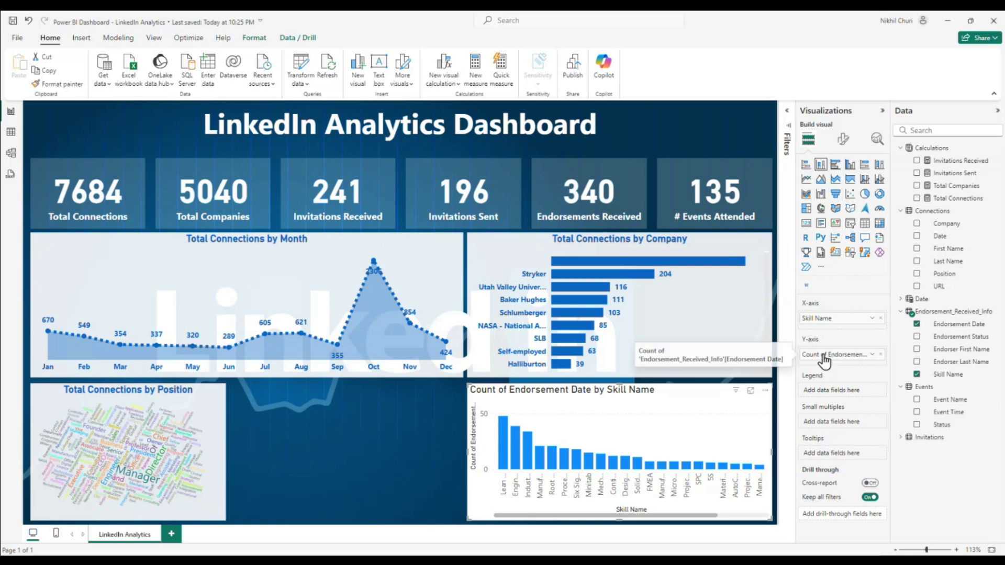
drag(815, 356, 738, 356)
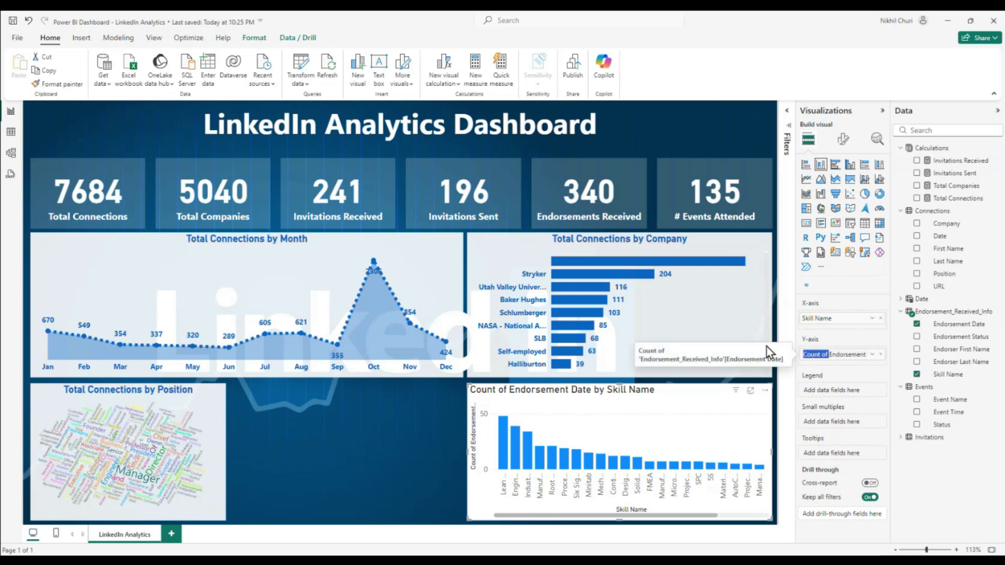
key(BackSpace)
click(853, 354)
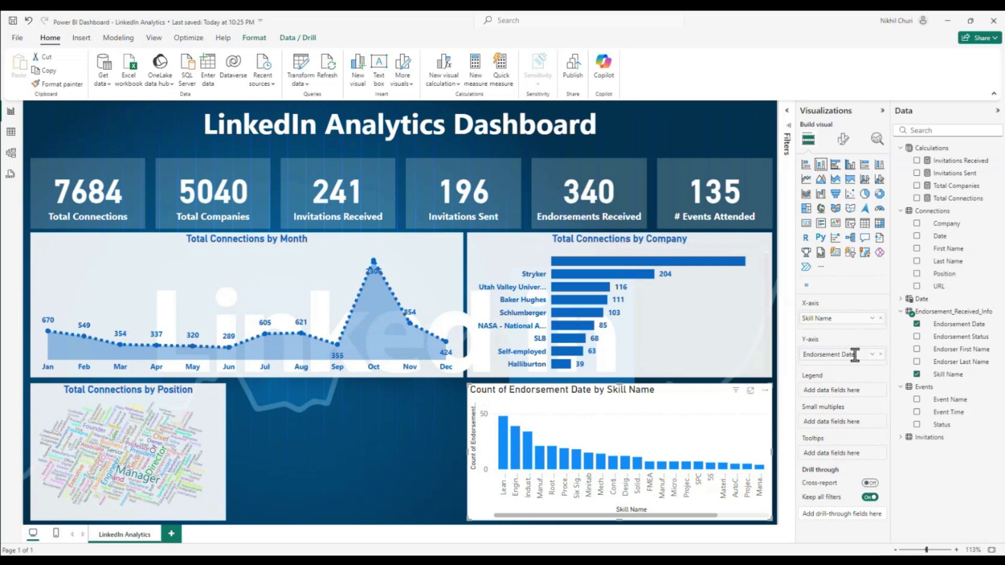
key(BackSpace)
key(BackSpace)
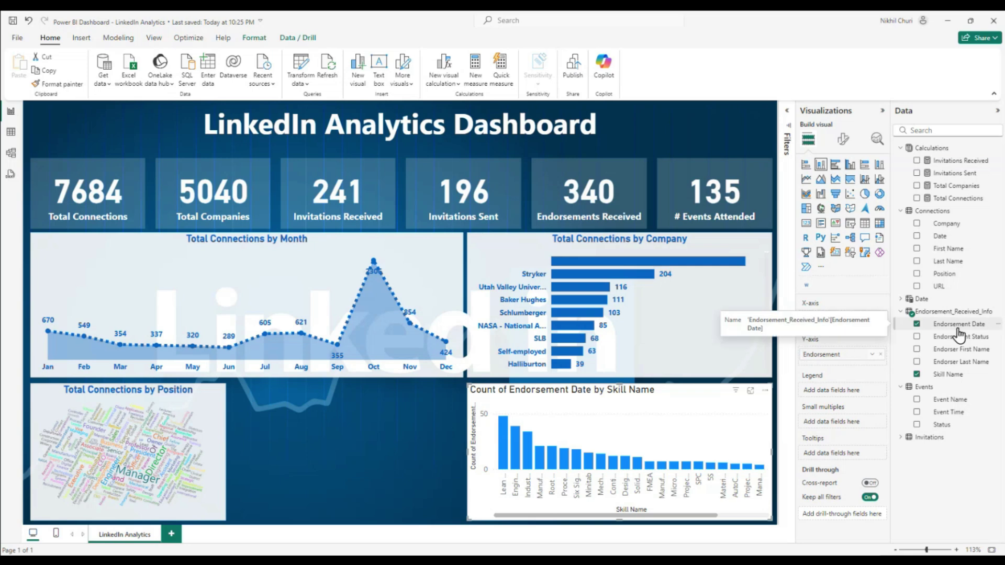
key(Return)
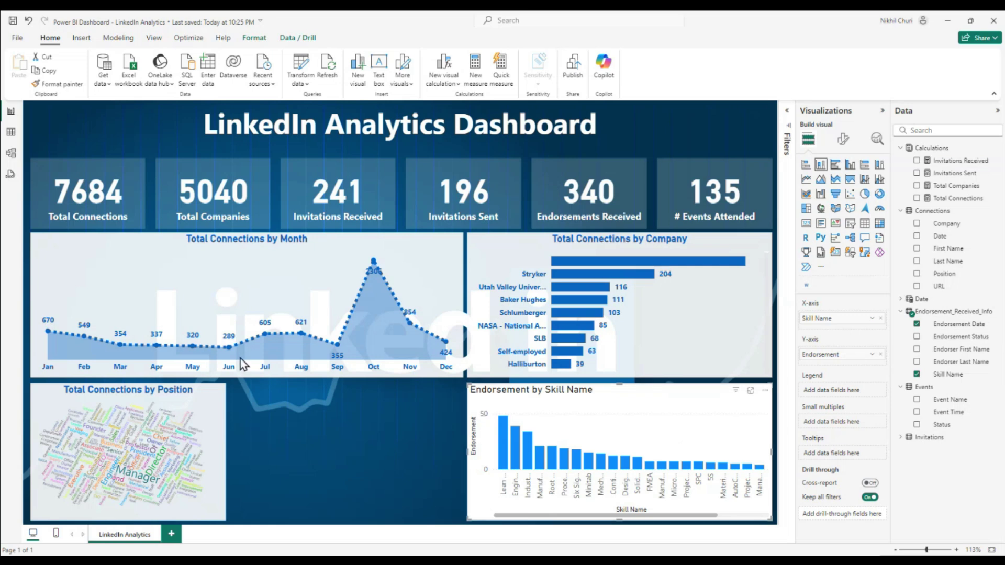
Copy the Total Connections by Month chart's formatting to the Endorsement by Skill Name chart
click(81, 249)
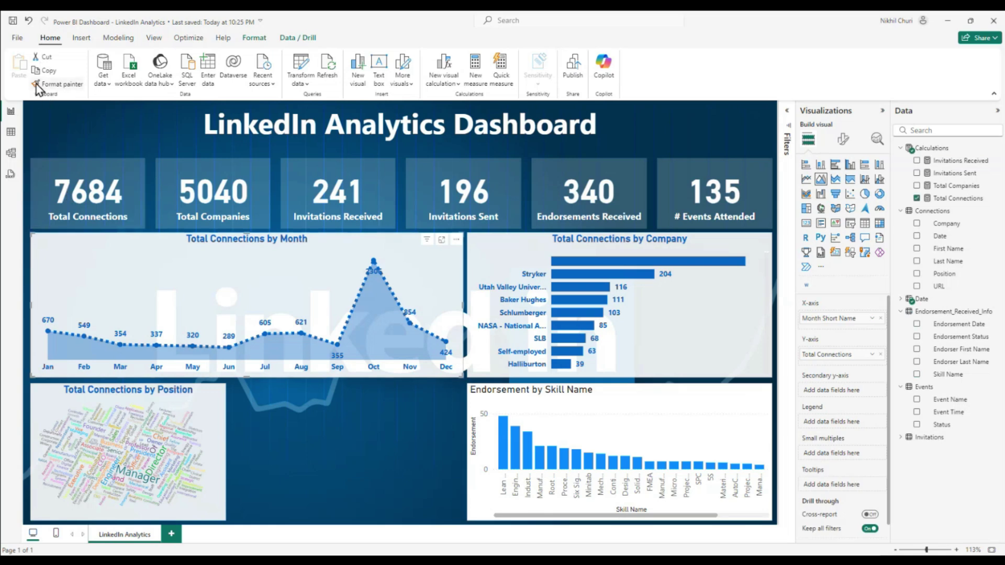
click(56, 86)
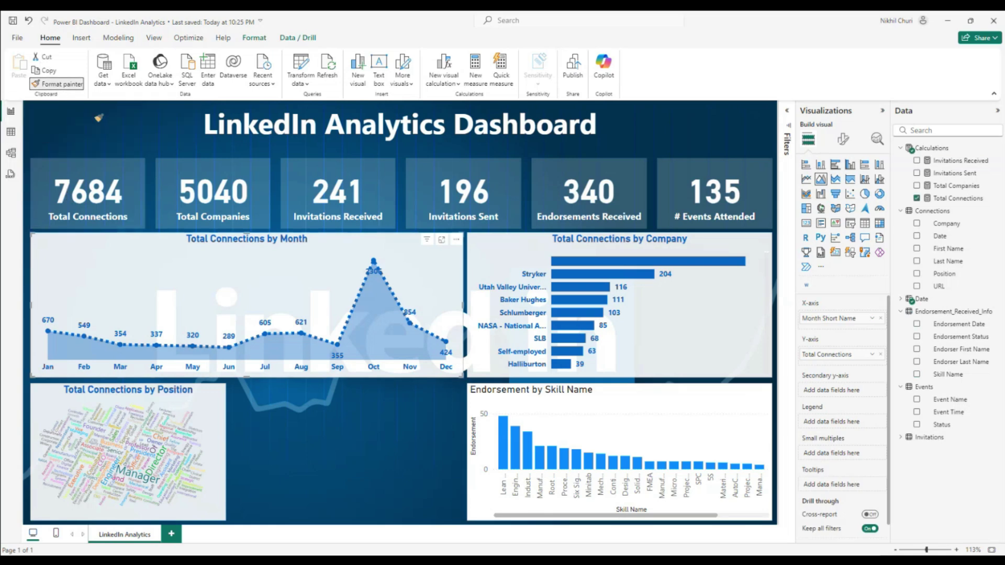
click(639, 403)
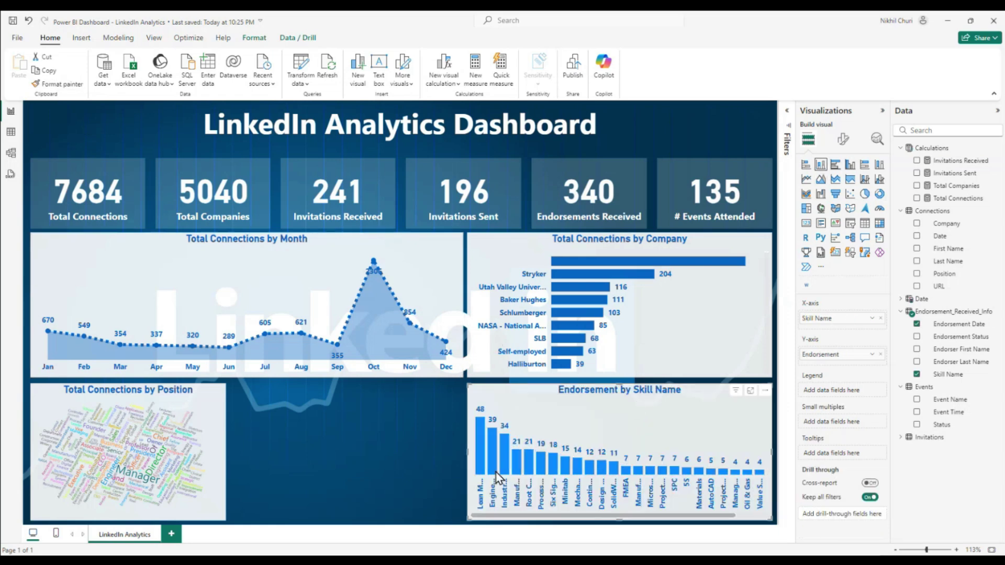
mouse_move(481, 444)
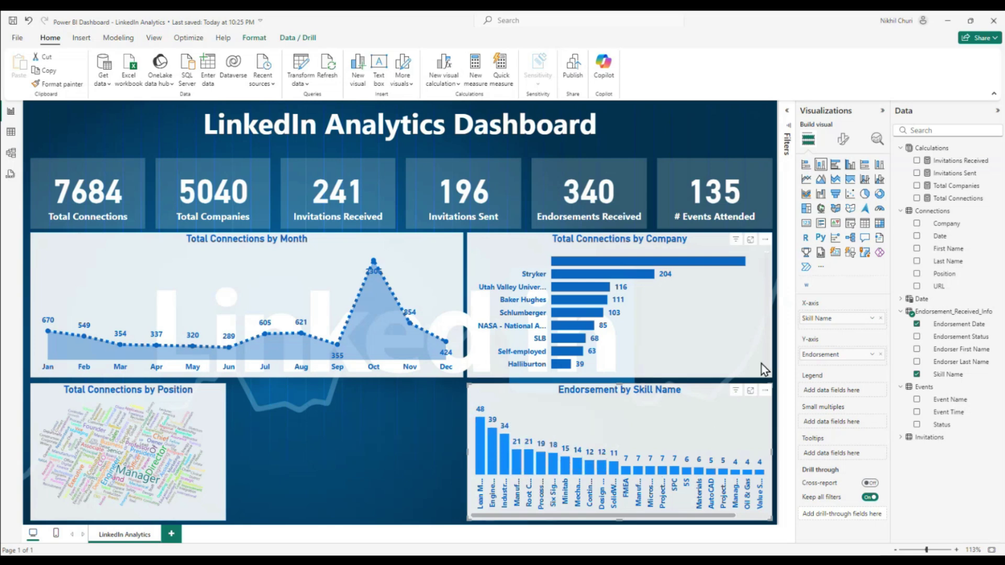
Copy the LinkedIn blue hex code 0A66C2 from the browser and apply it as the Endorsement by Skill Name chart's column color
click(842, 139)
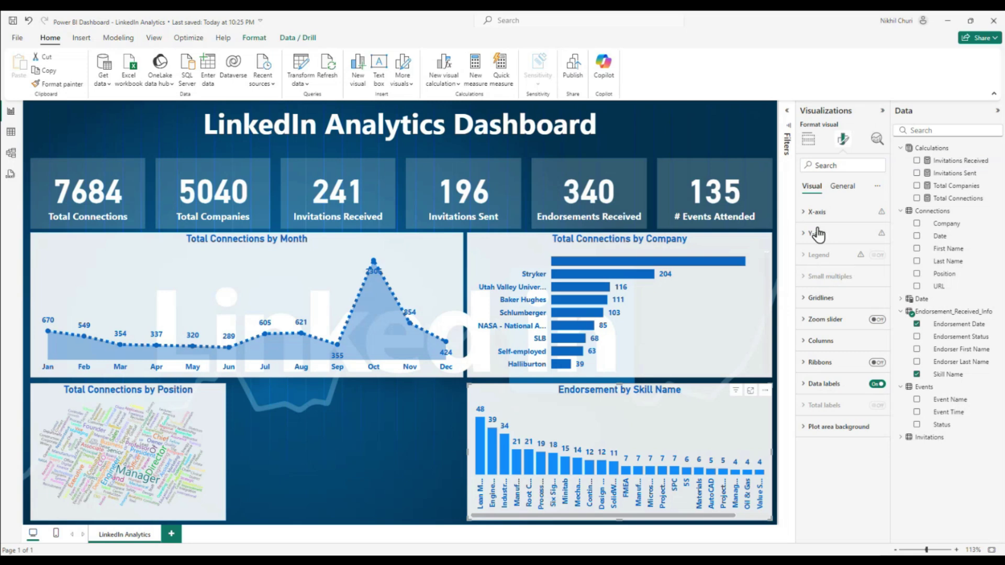
click(806, 343)
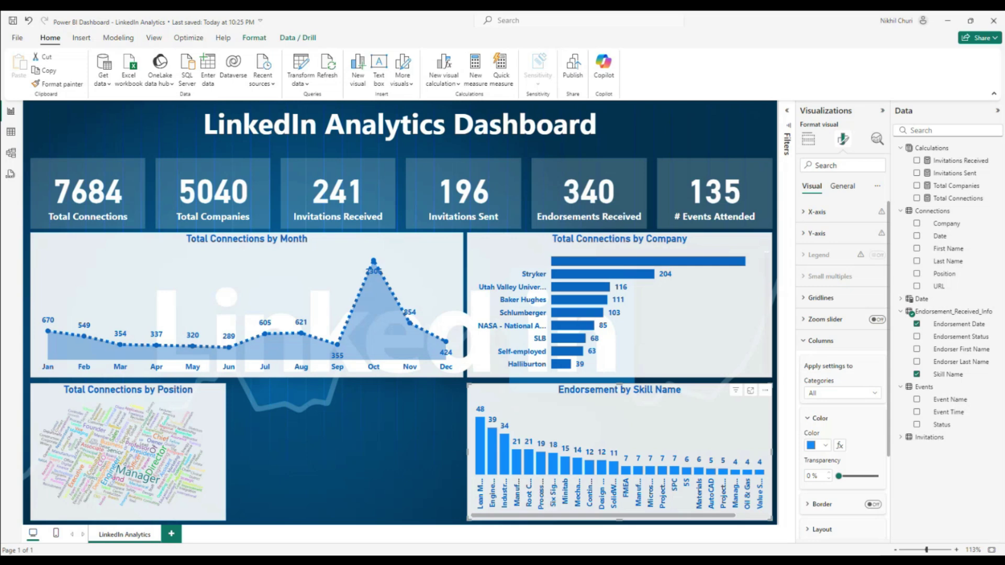
drag(0, 96, 362, 97)
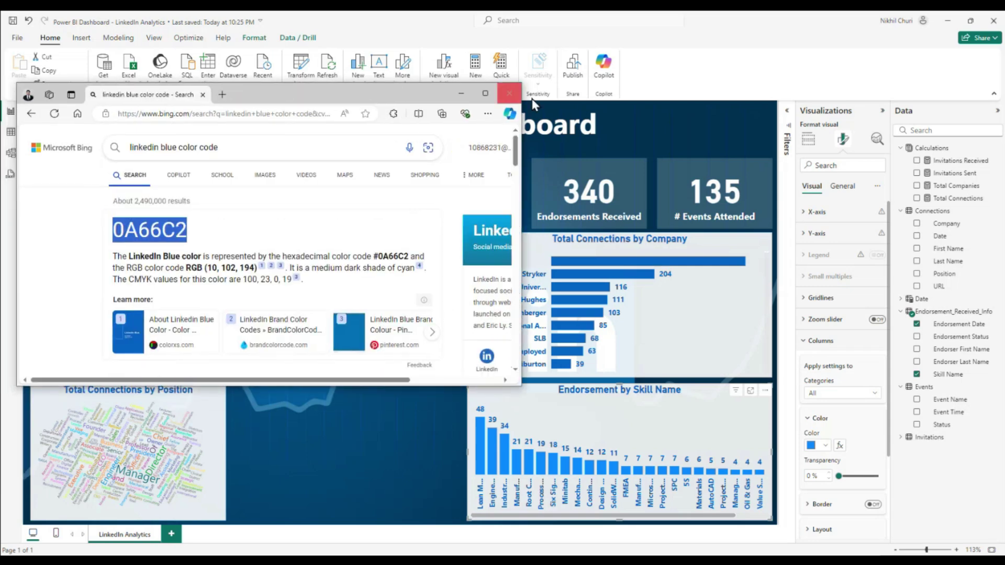
click(486, 95)
right_click(152, 163)
click(180, 171)
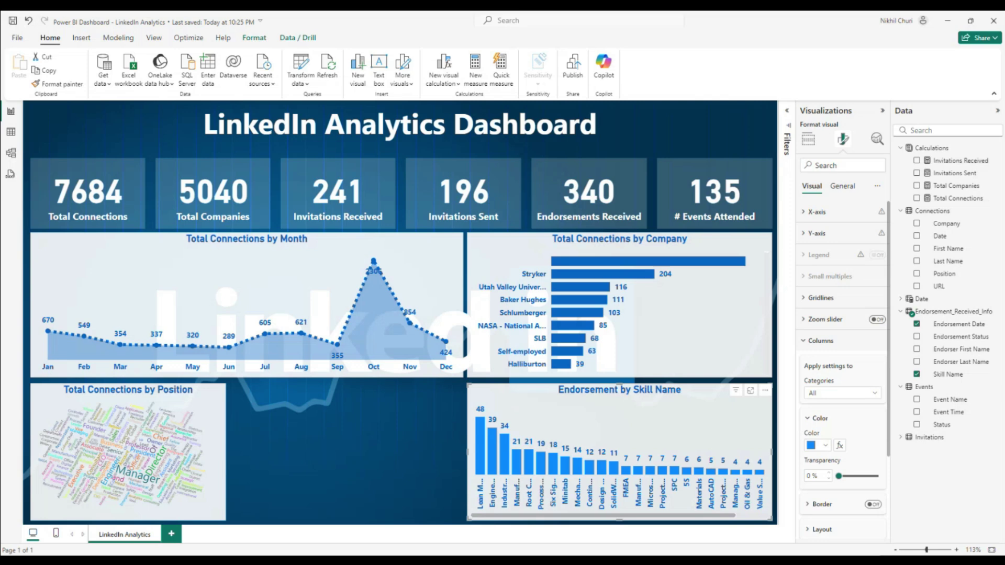
click(825, 445)
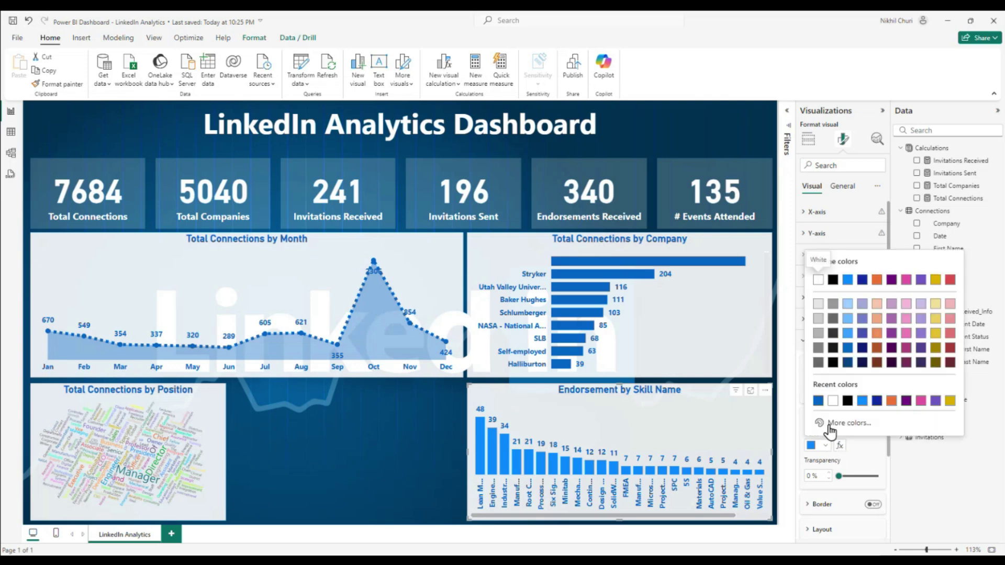
click(829, 427)
drag(855, 415, 819, 415)
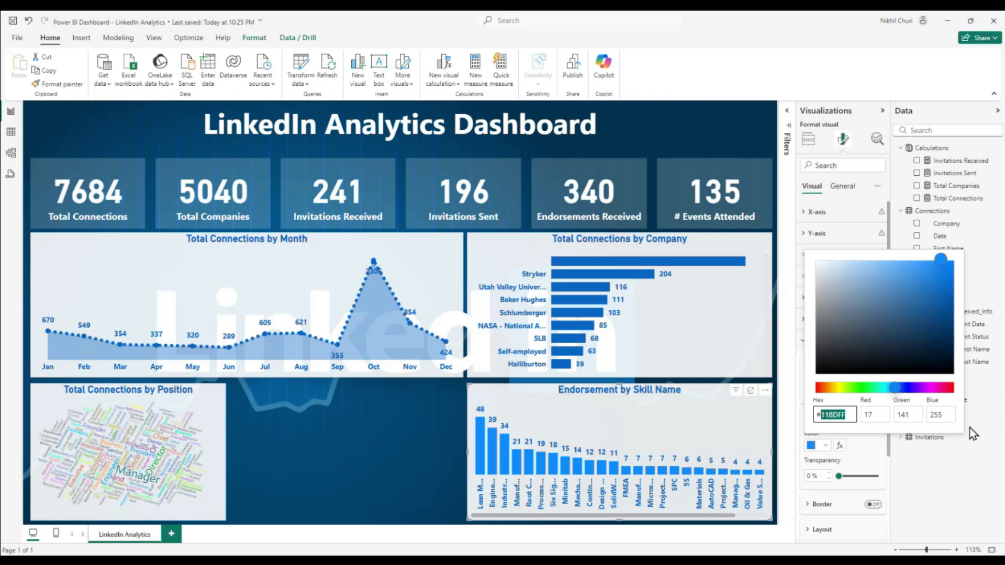
click(929, 487)
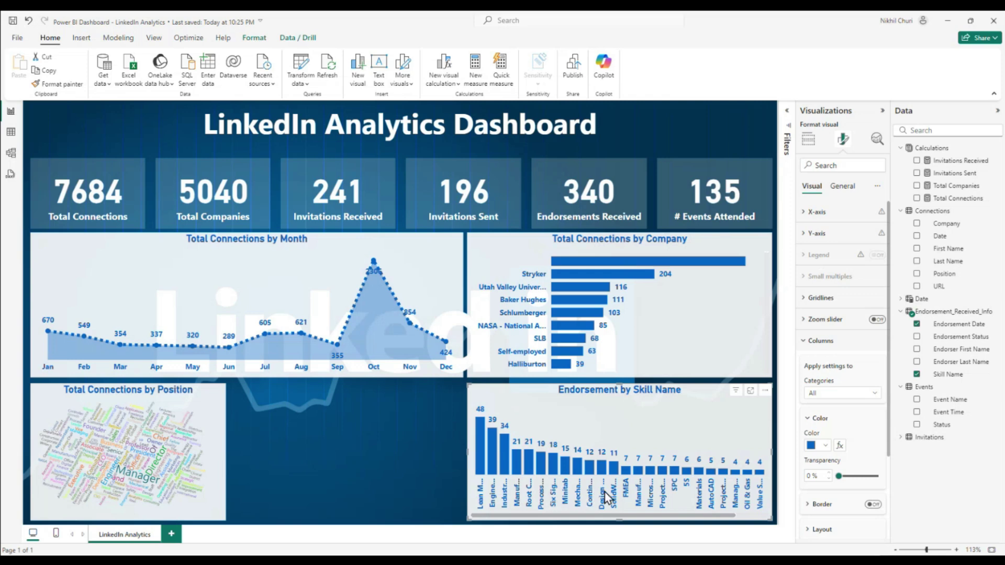
click(804, 341)
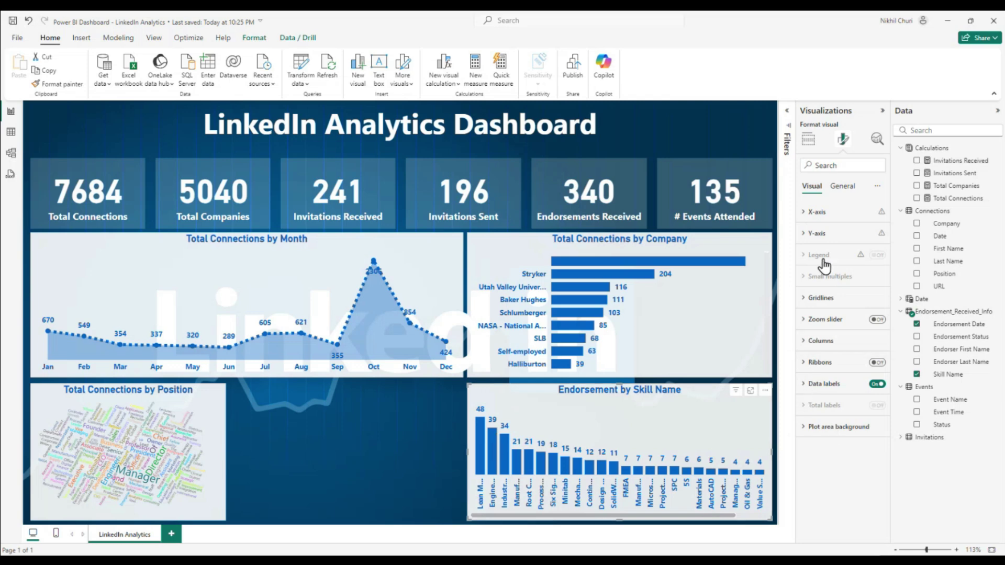
Try X-axis minimum category widths of 91, 25 and 30 px for the Endorsement by Skill Name chart, finishing with 20 px
click(806, 212)
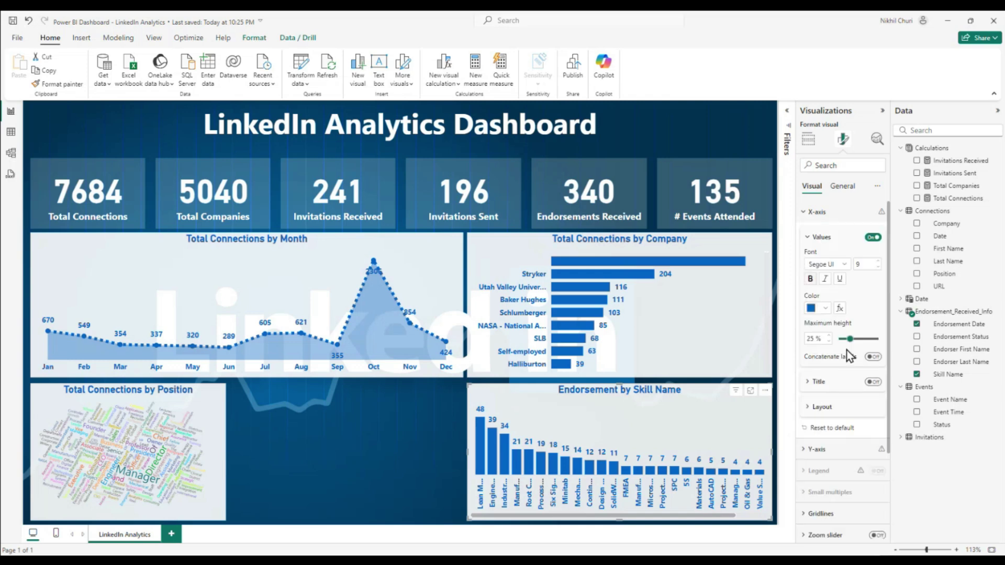
click(815, 408)
scroll(816, 367, down, 2)
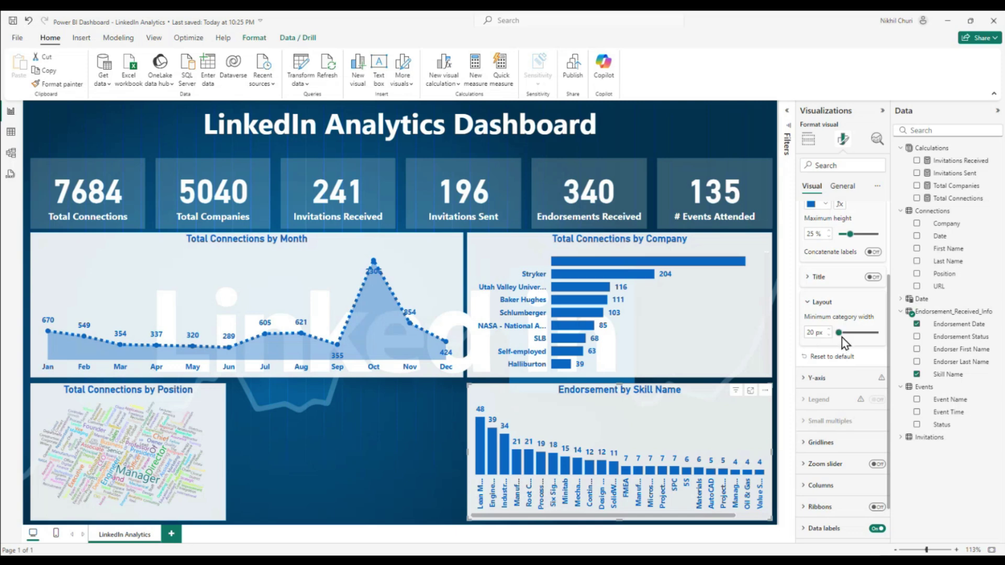
drag(839, 332, 856, 332)
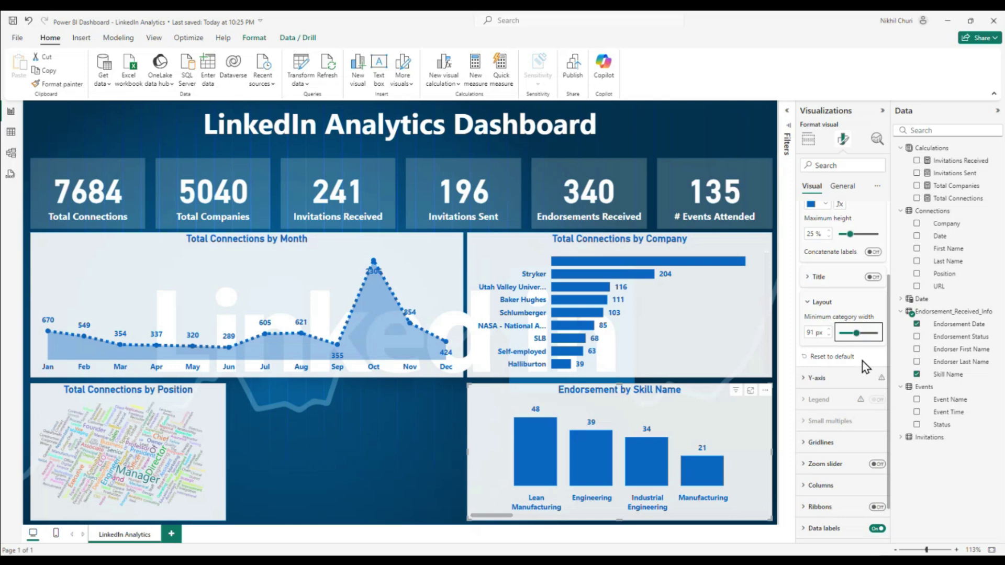
mouse_move(505, 516)
mouse_down()
mouse_move(737, 530)
mouse_move(492, 523)
mouse_up()
mouse_move(855, 329)
mouse_down()
mouse_move(827, 334)
mouse_move(837, 331)
mouse_up()
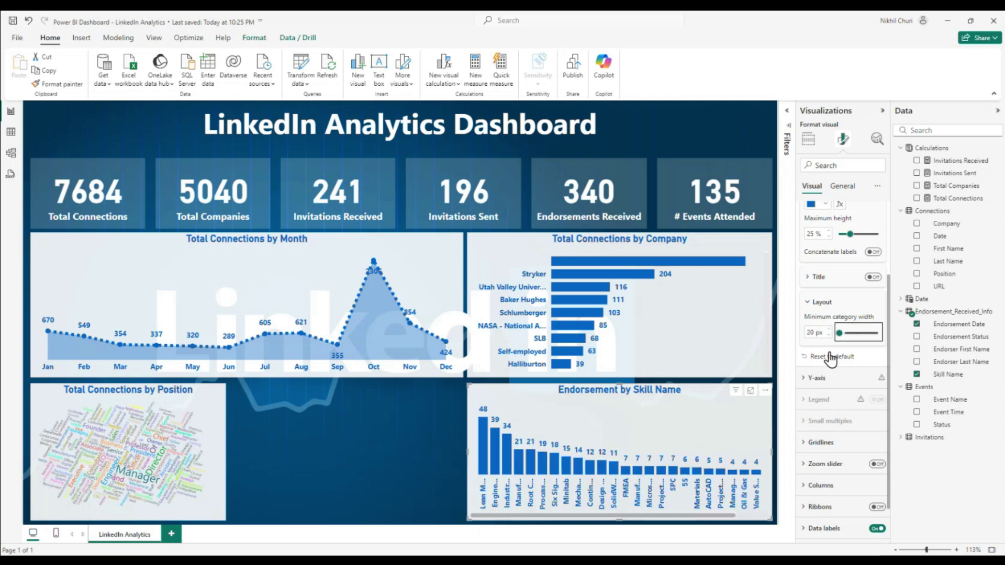
click(815, 333)
text(25)
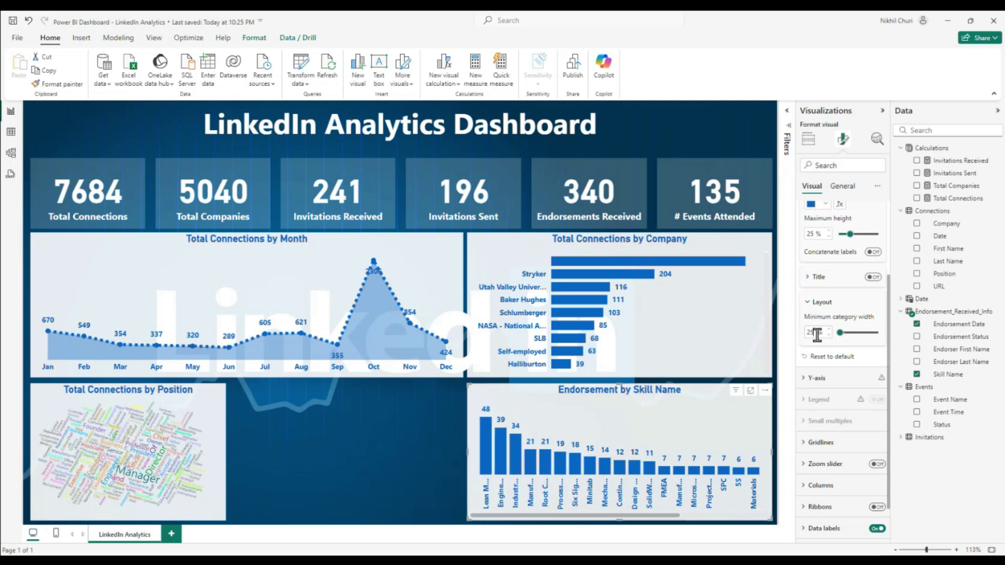
text(30)
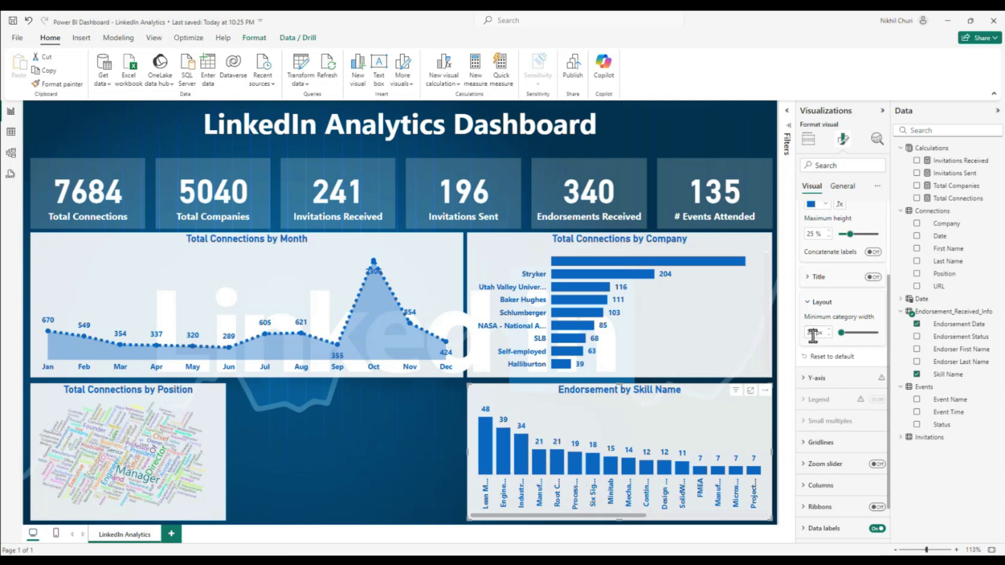
text(20)
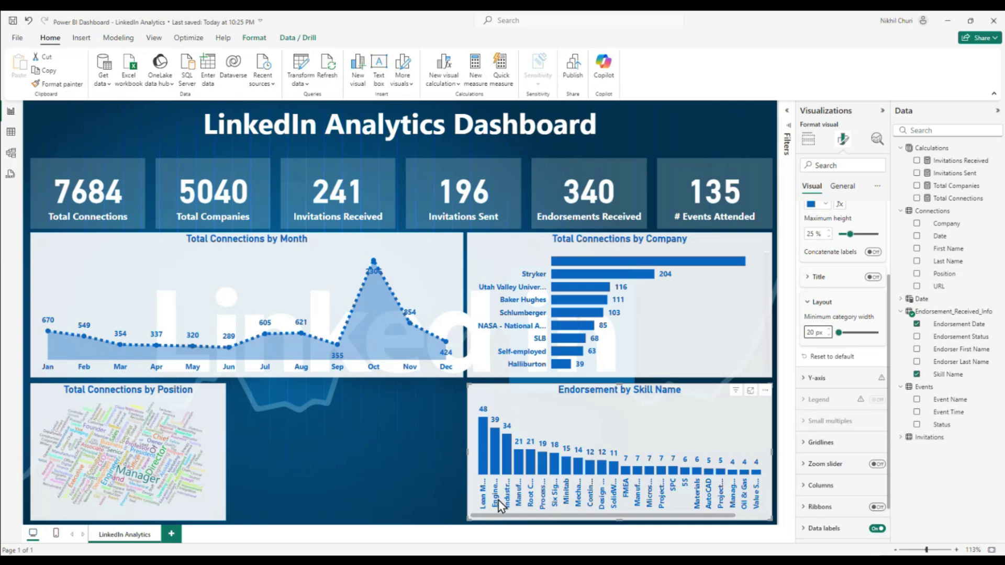
click(809, 305)
click(809, 305)
click(809, 306)
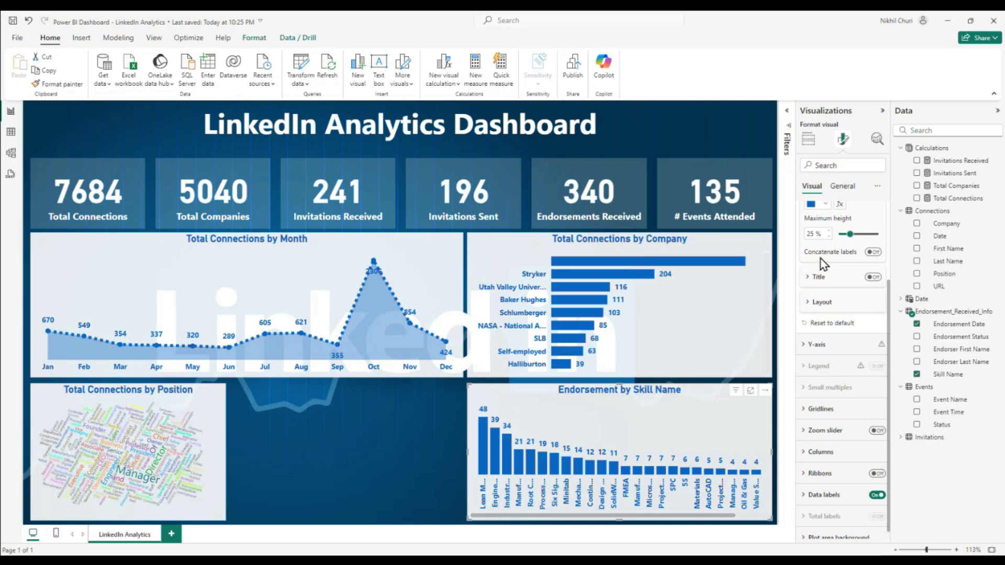
Try X-axis label maximum heights of 31, 35, 40 and 50% for the Endorsement by Skill Name chart, finishing with 40%
scroll(842, 284, up, 4)
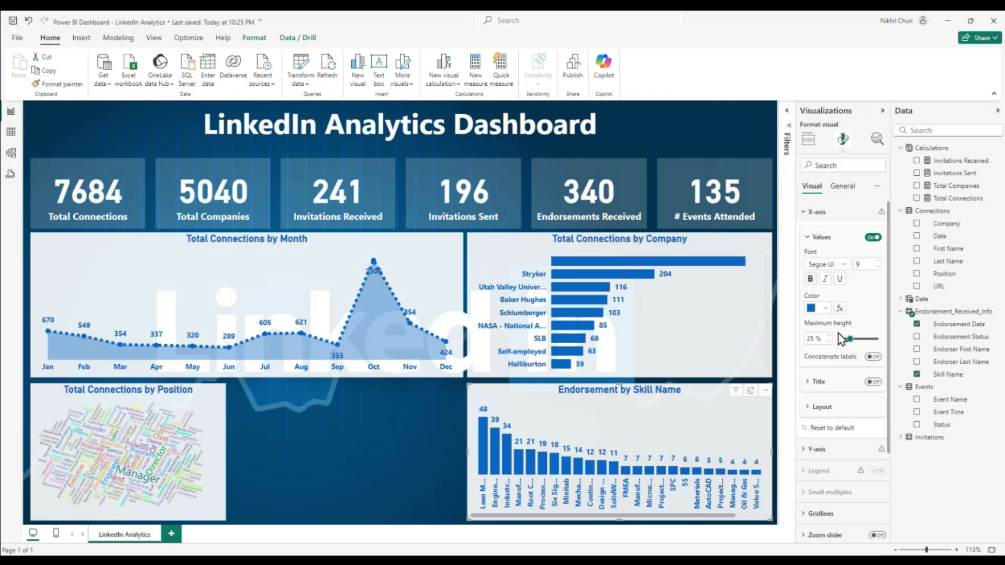
drag(848, 338, 855, 339)
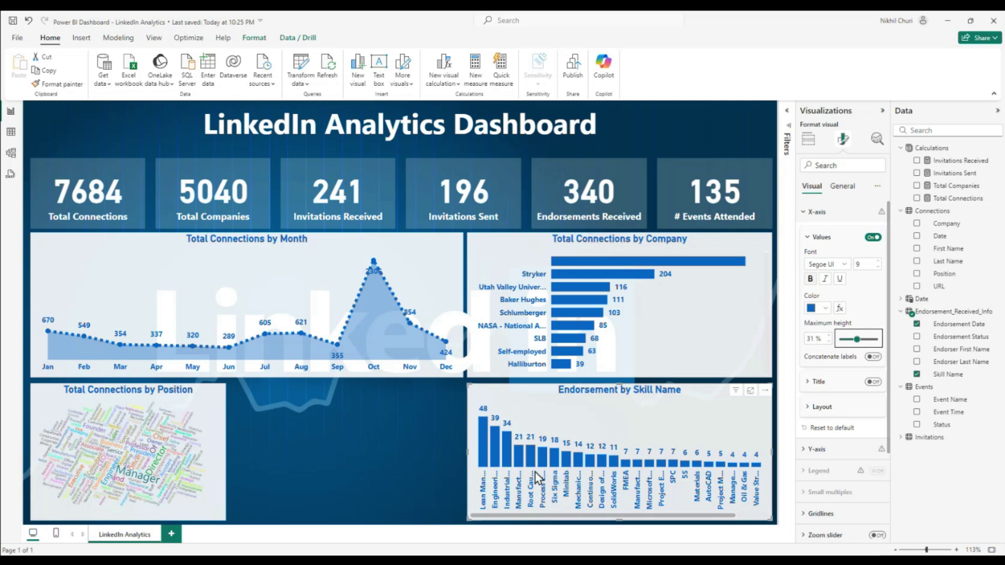
double_click(820, 341)
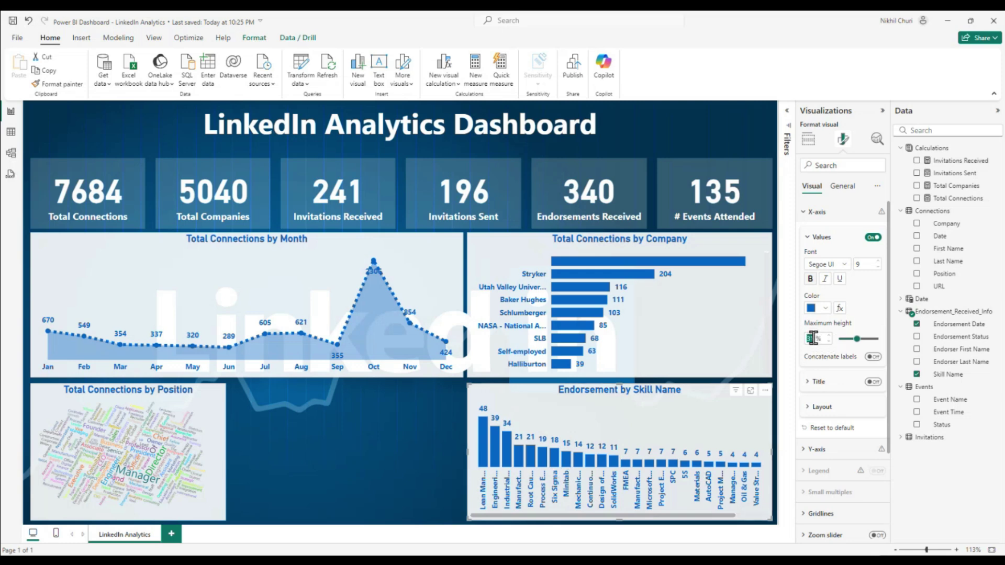
text(35)
key(Return)
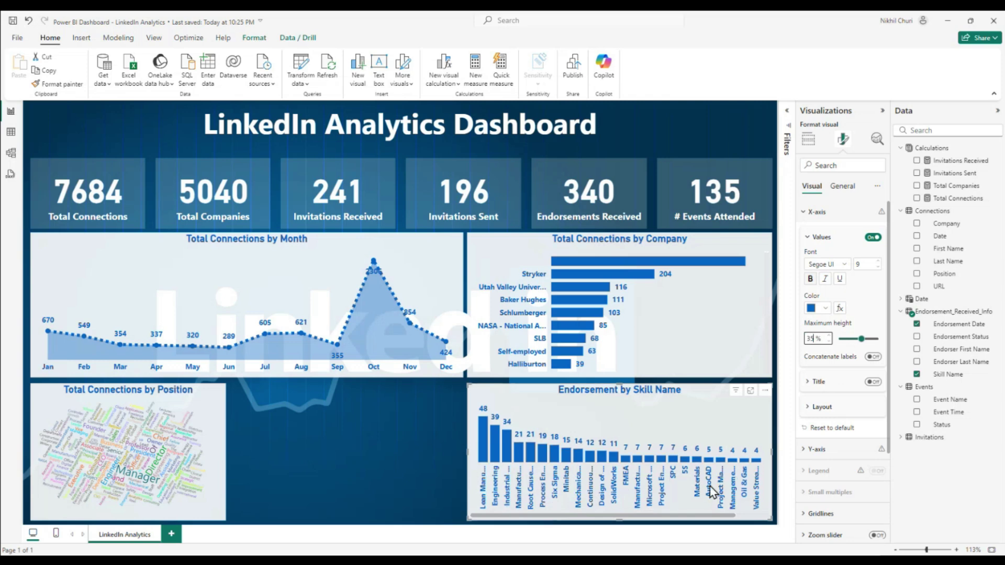
double_click(818, 340)
text(40)
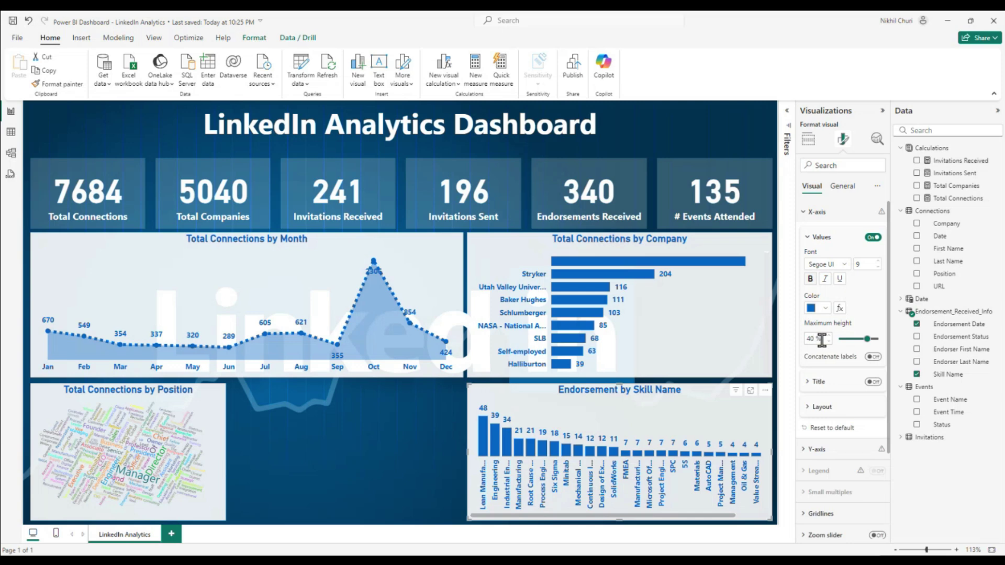
drag(867, 339, 888, 344)
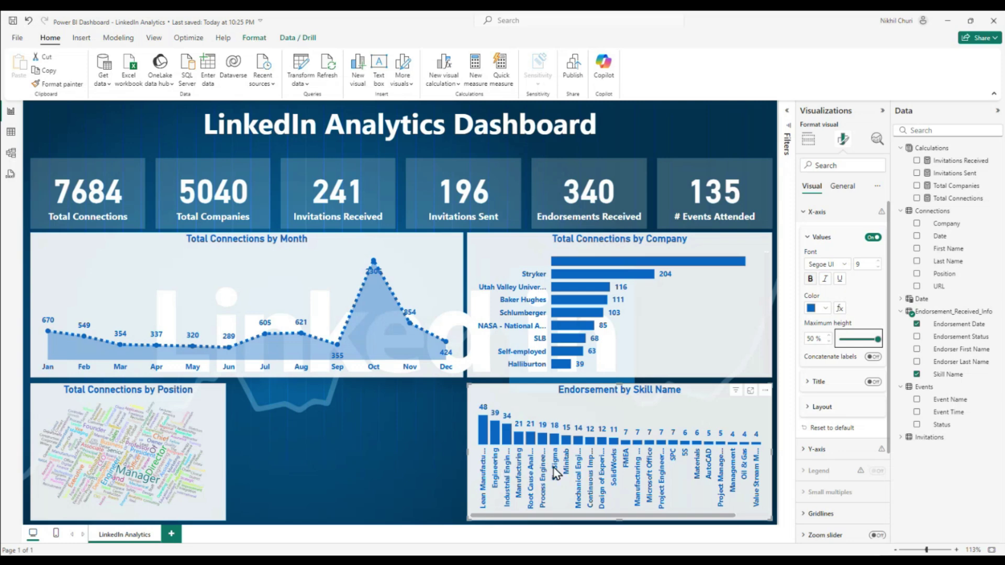
click(825, 340)
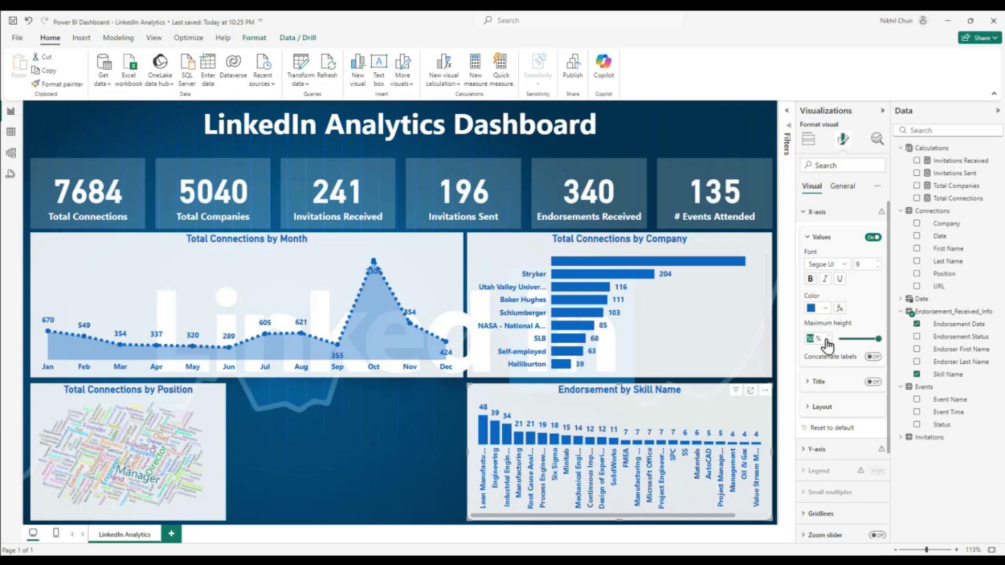
text(40)
key(Return)
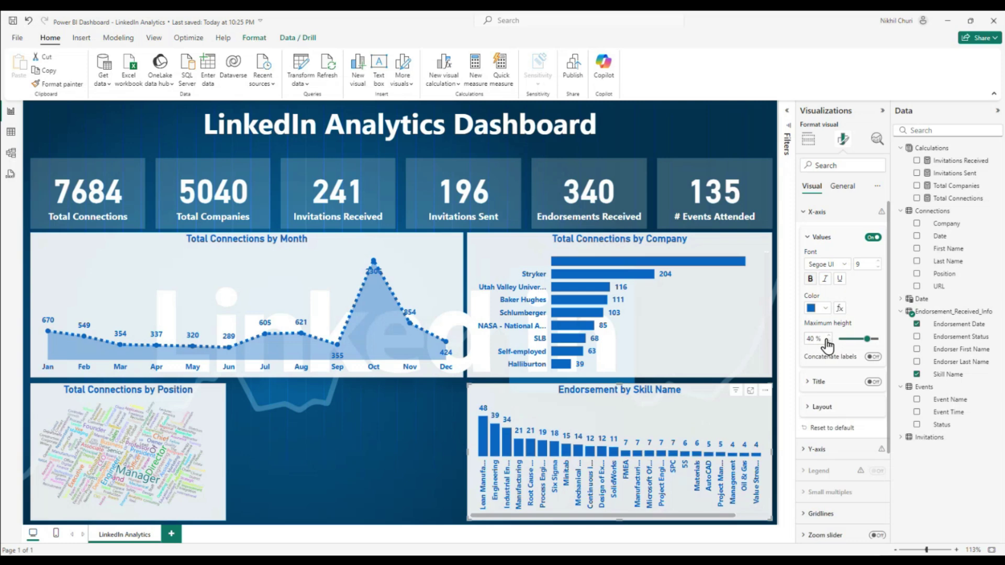
Try a constant line on the Endorsement by Skill Name chart
click(826, 341)
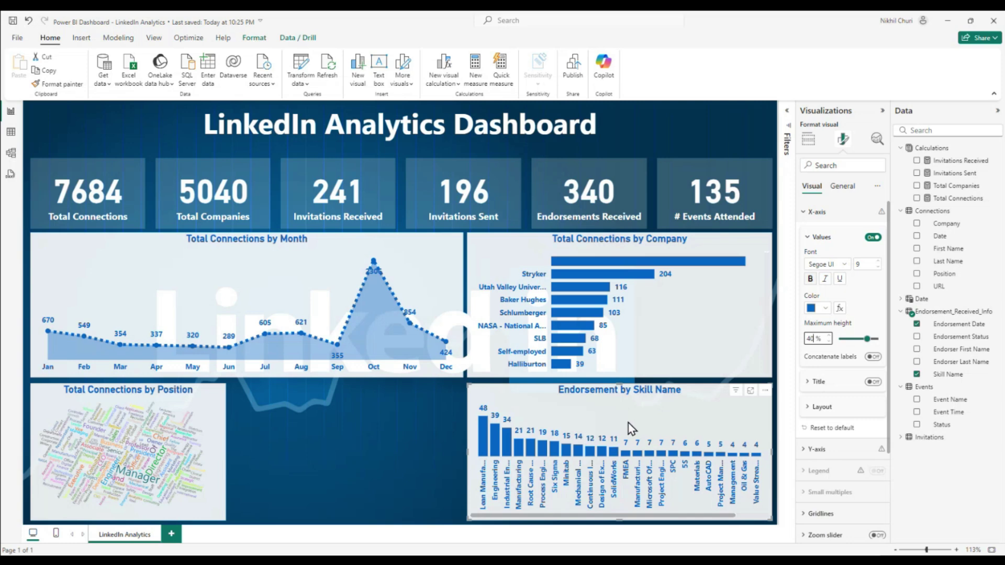
click(877, 138)
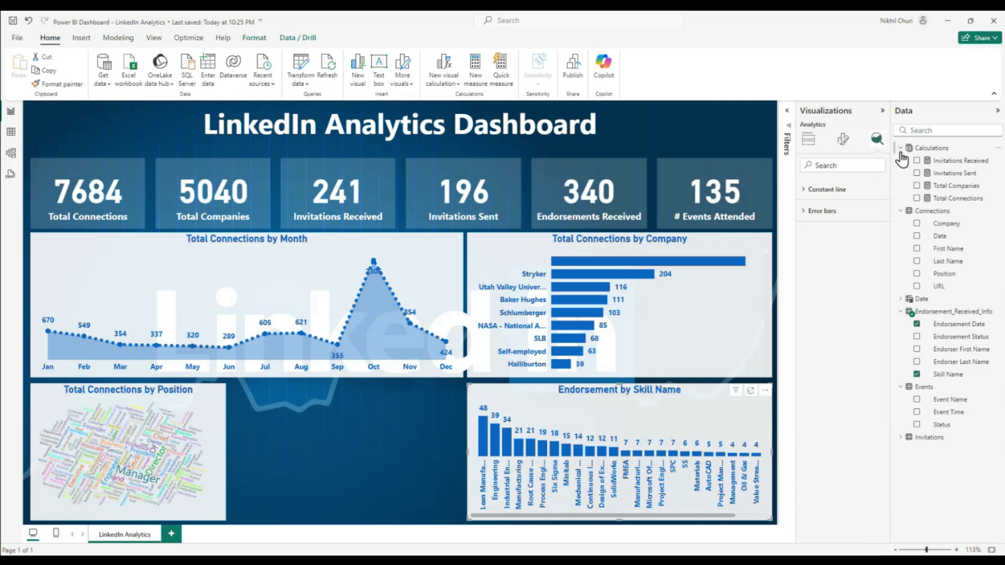
click(806, 191)
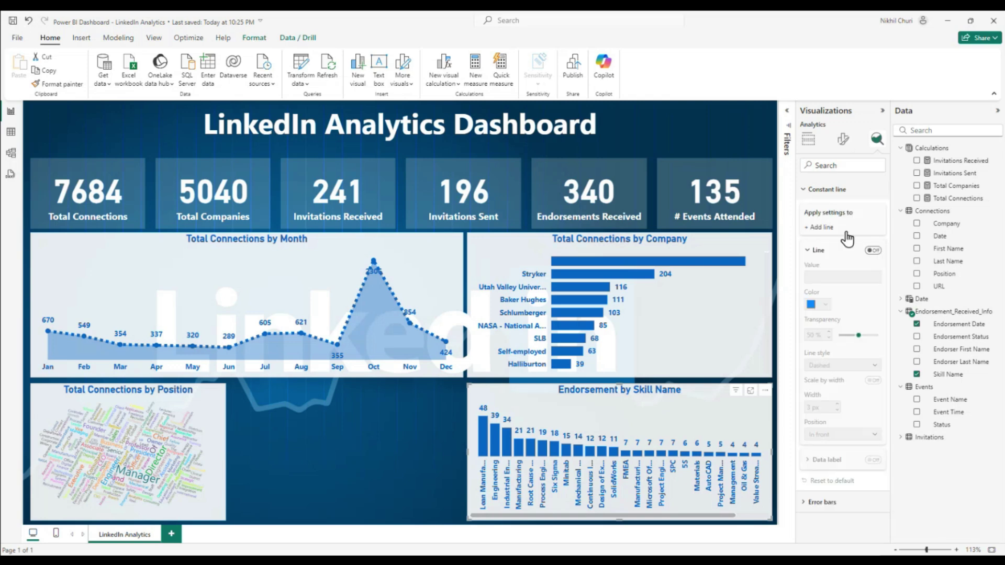
click(873, 250)
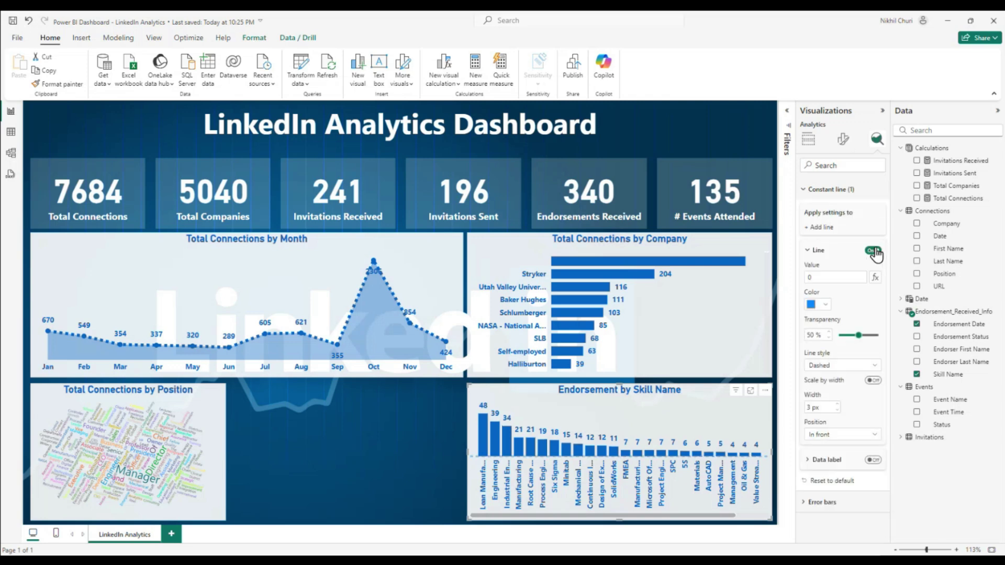
click(873, 251)
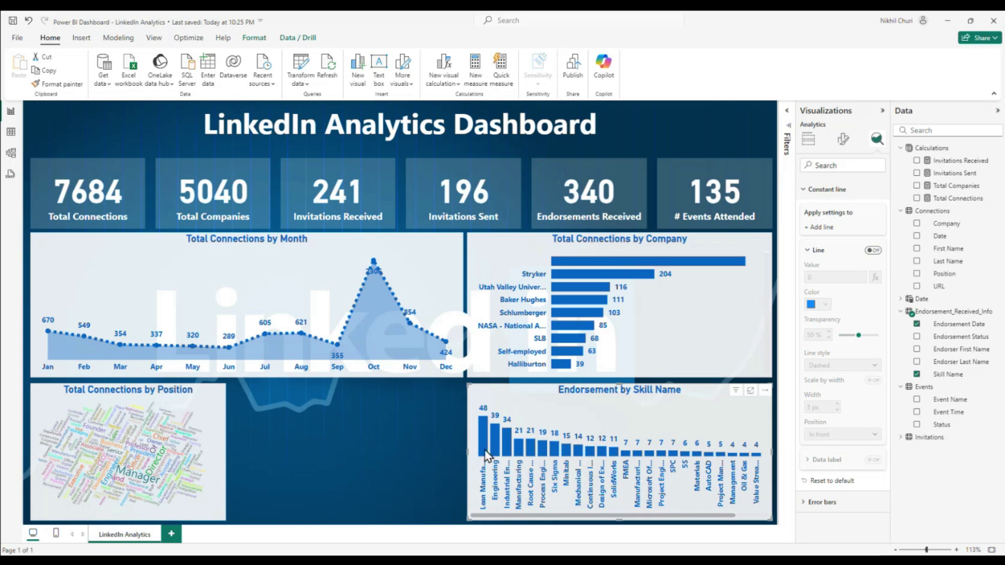
click(843, 138)
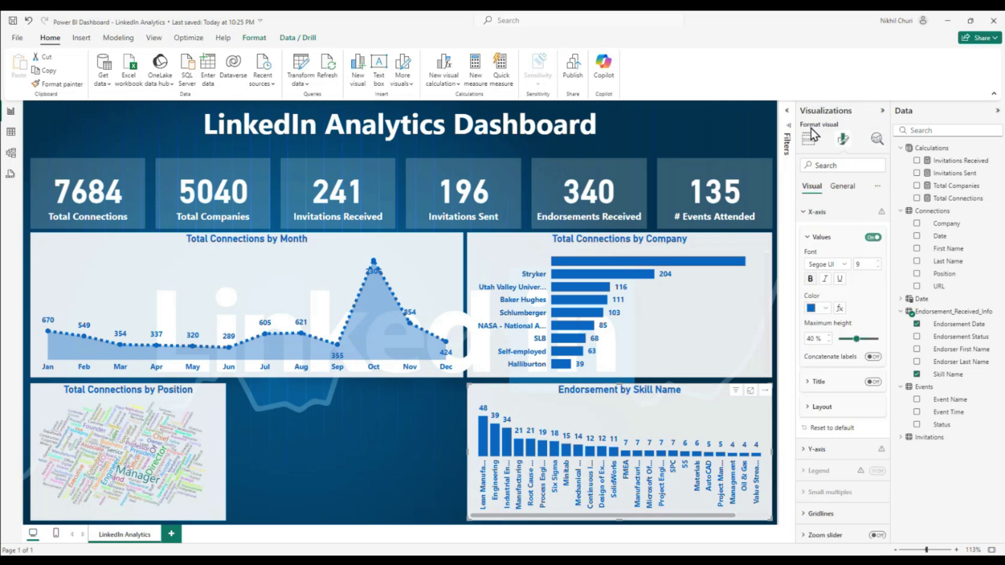
Save the report and locate messages.csv in the Power BI Dashboard - LinkedIn Analytics folder in File Explorer
click(12, 22)
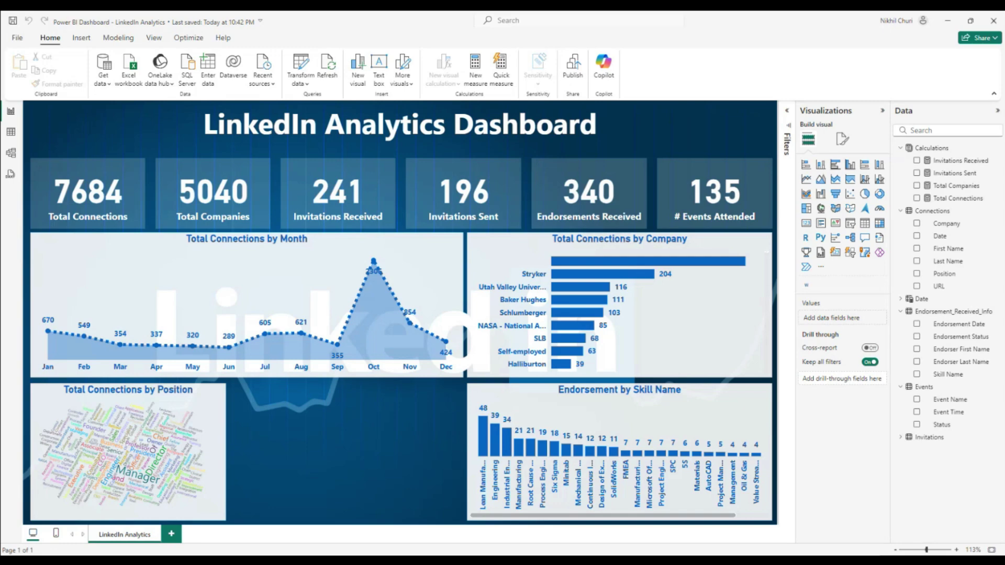
drag(0, 13, 558, 105)
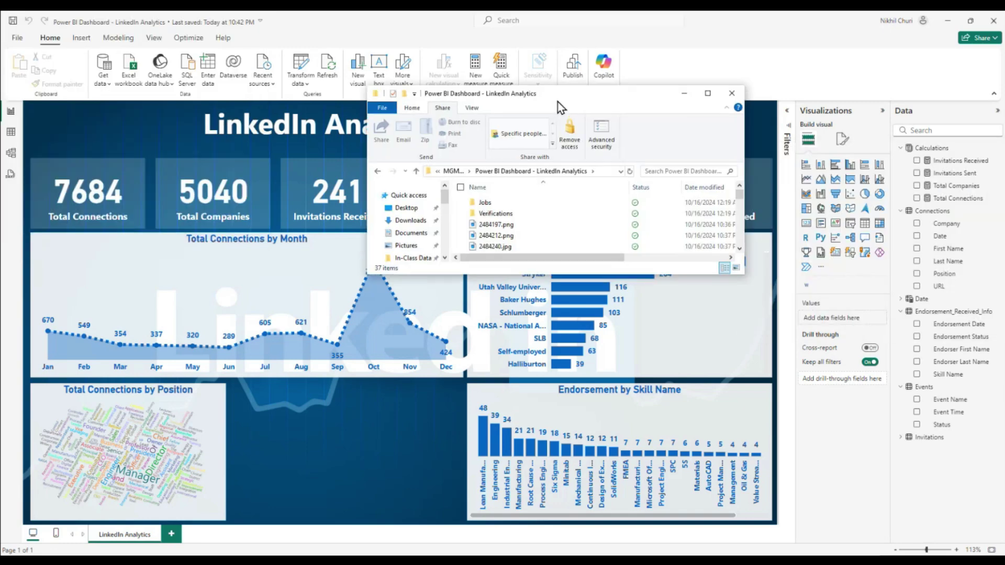
click(707, 95)
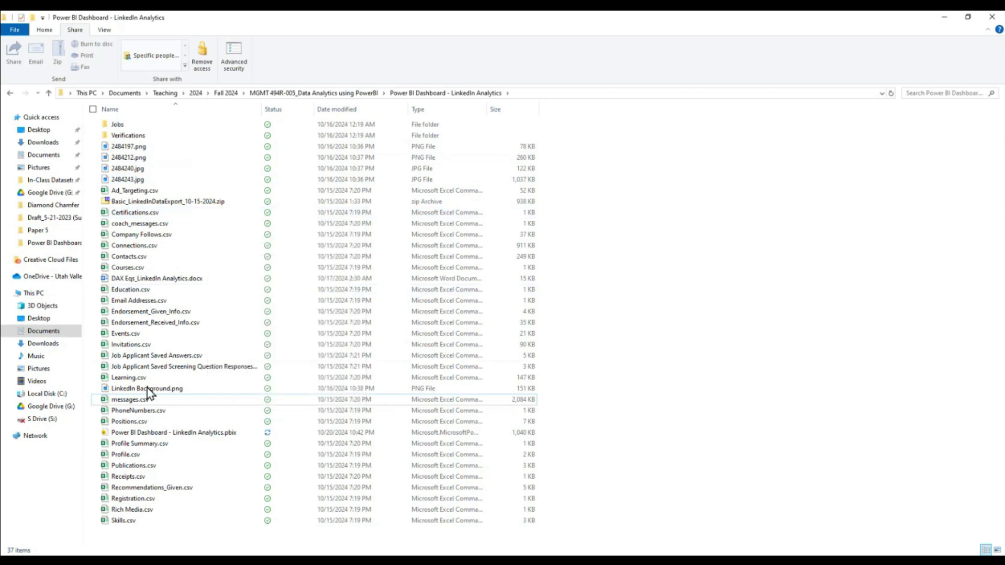
click(123, 400)
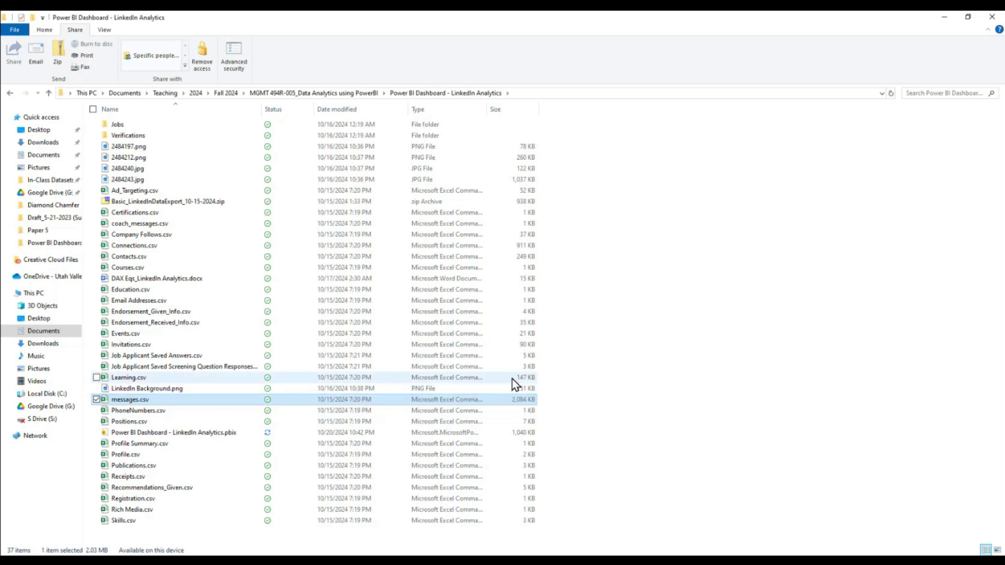
click(843, 341)
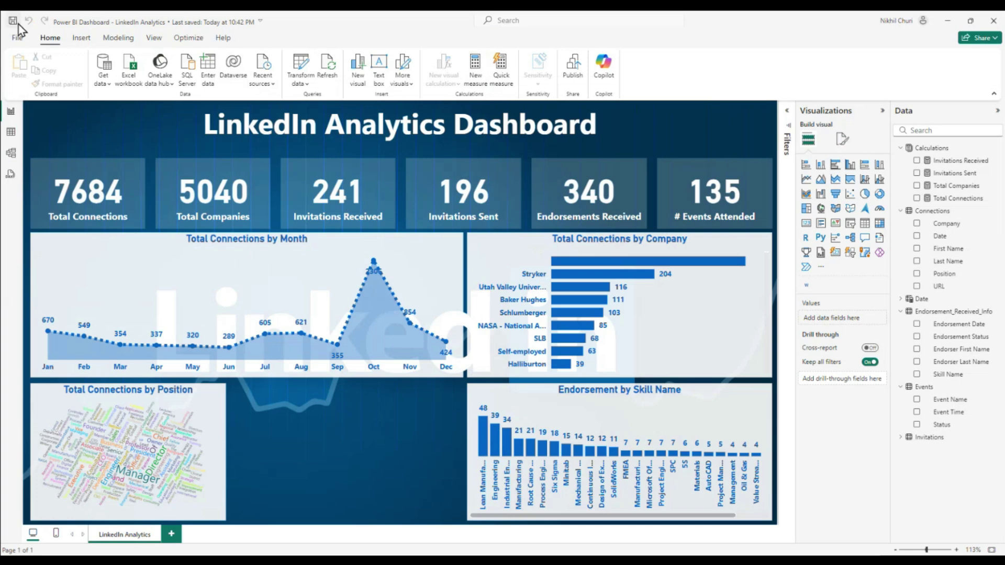
Import messages.csv as a Text/CSV source and open it in Power Query Editor for transformation
click(109, 87)
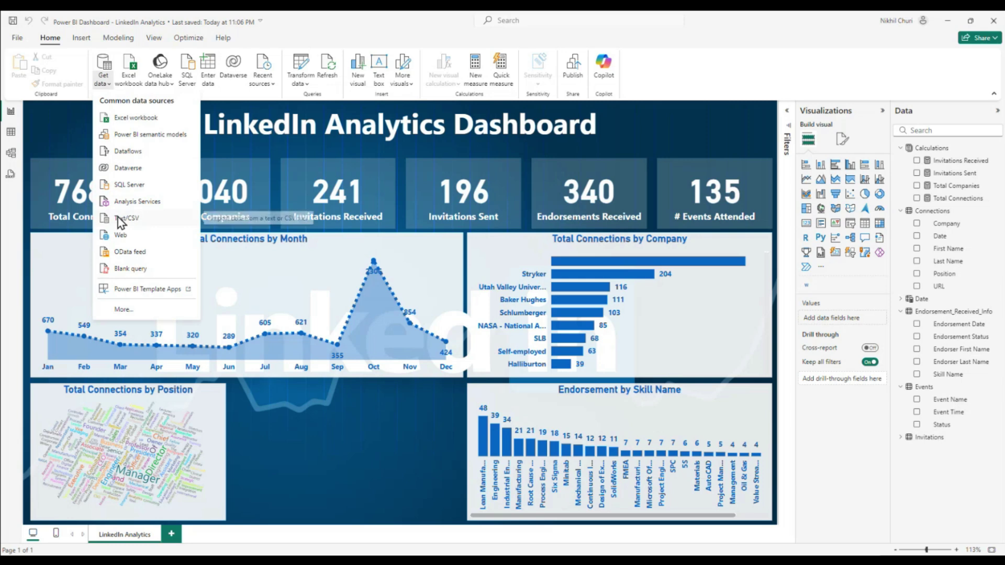
click(133, 217)
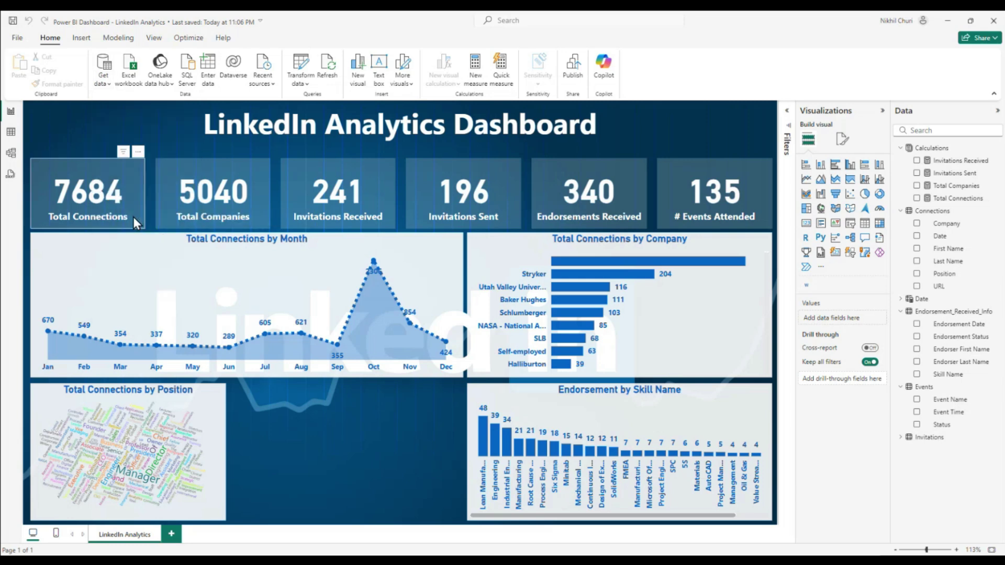
scroll(204, 210, down, 4)
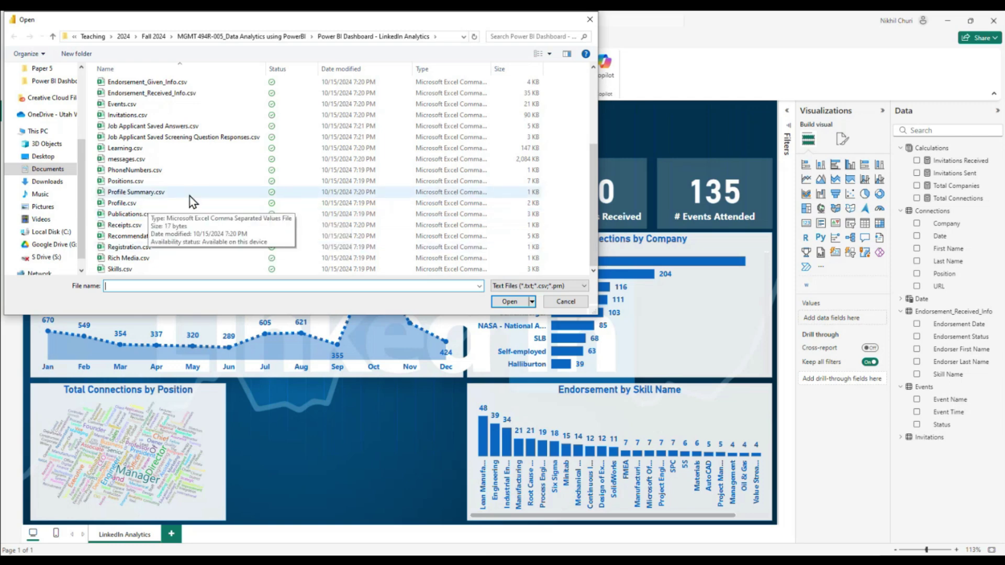
click(125, 160)
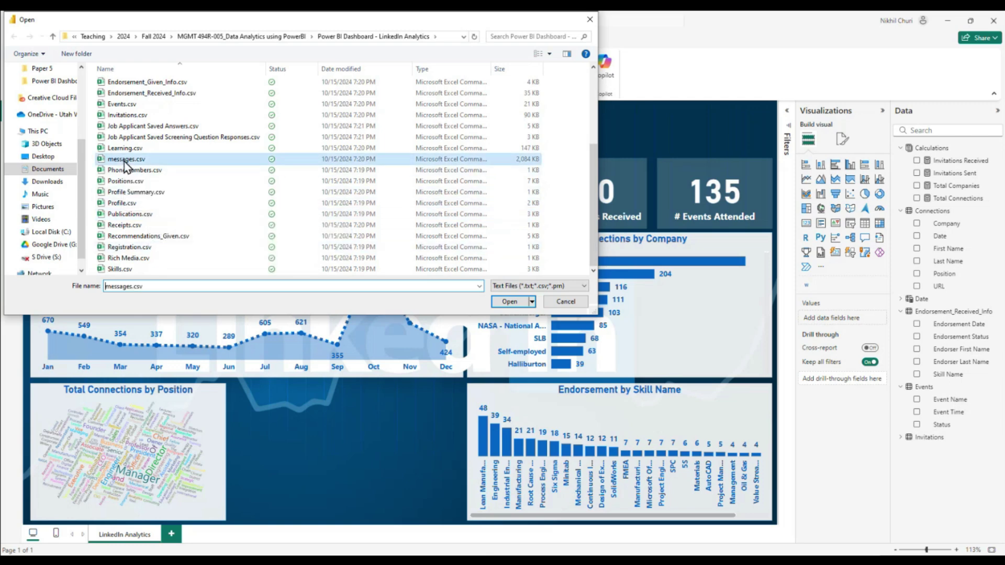
click(505, 302)
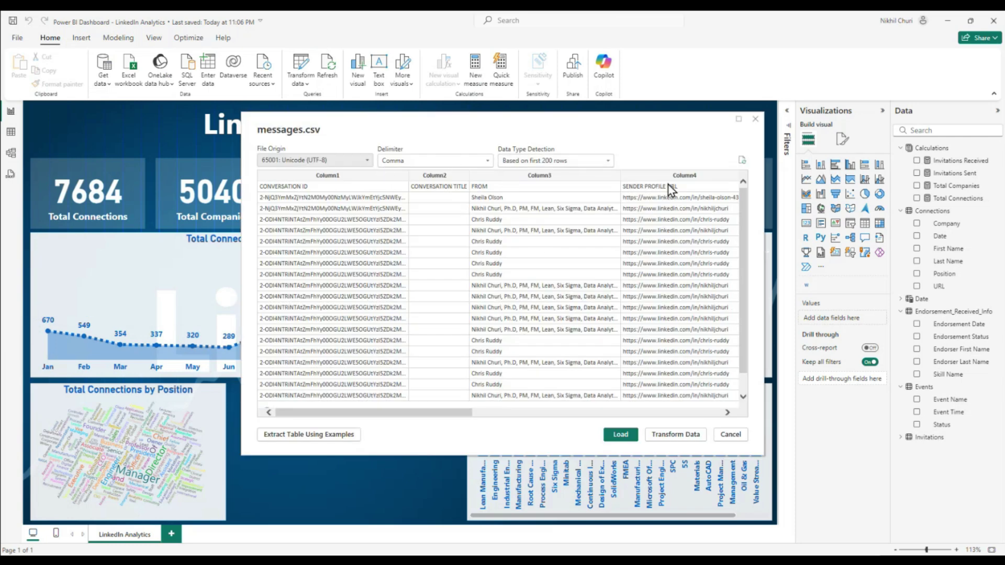
click(676, 438)
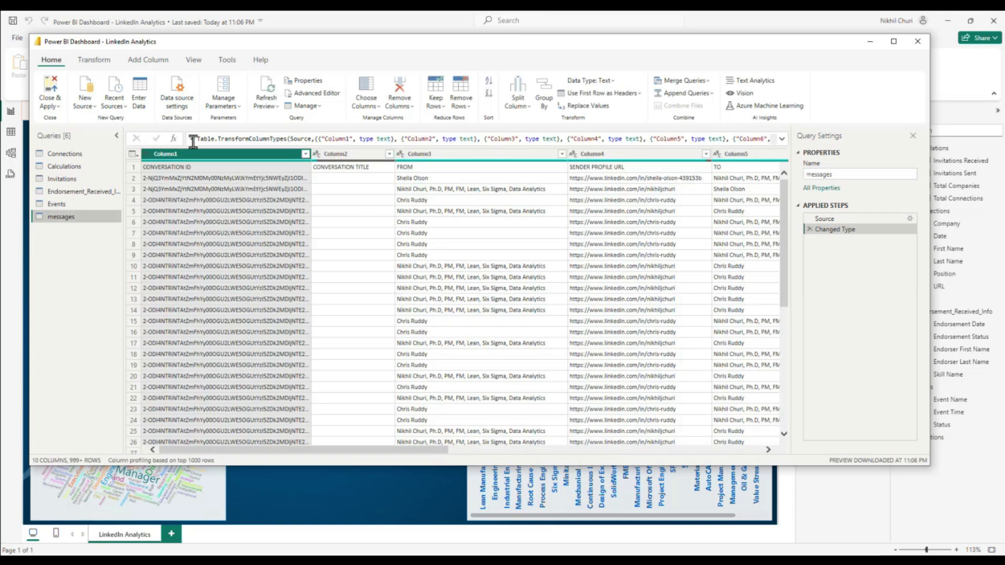
Promote the first row of the messages query to column headers
click(132, 167)
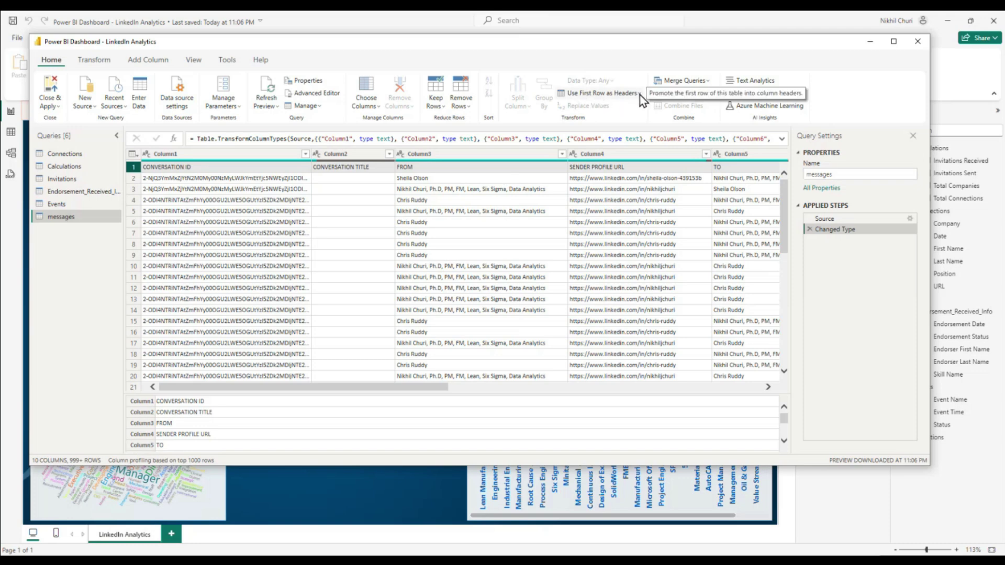
click(623, 94)
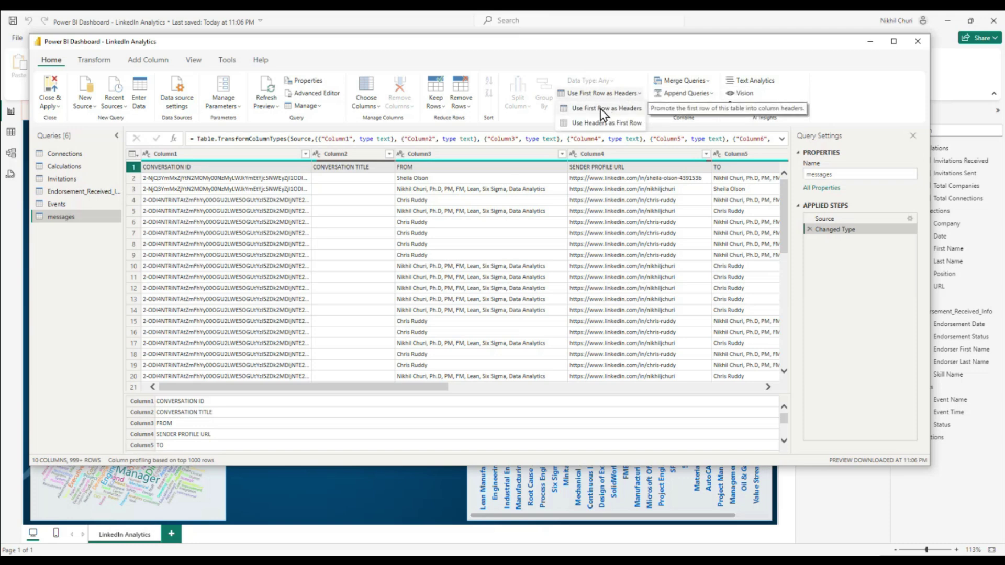
click(602, 108)
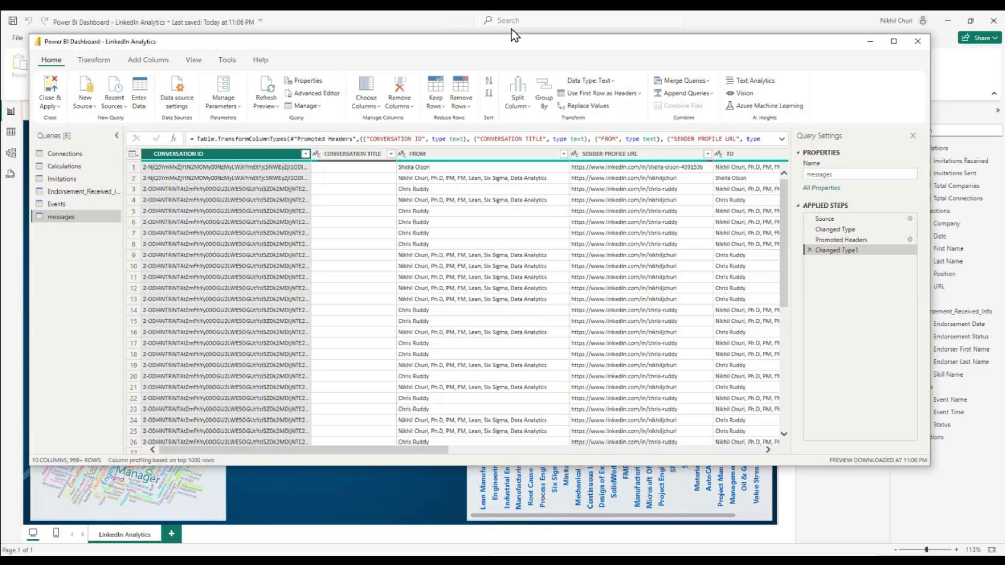
Remove the CONVERSATION TITLE and SUBJECT columns from the messages query
right_click(344, 158)
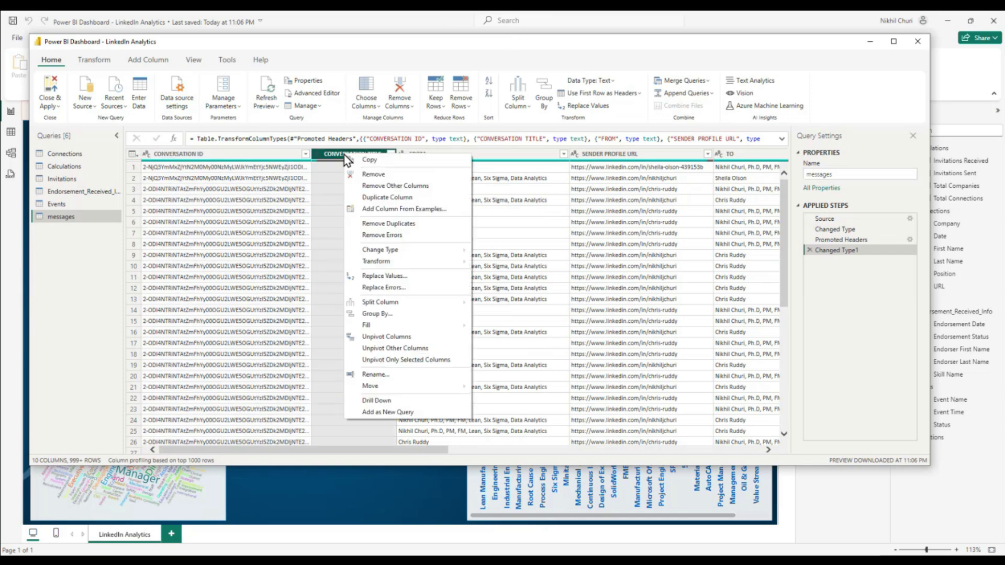
click(334, 156)
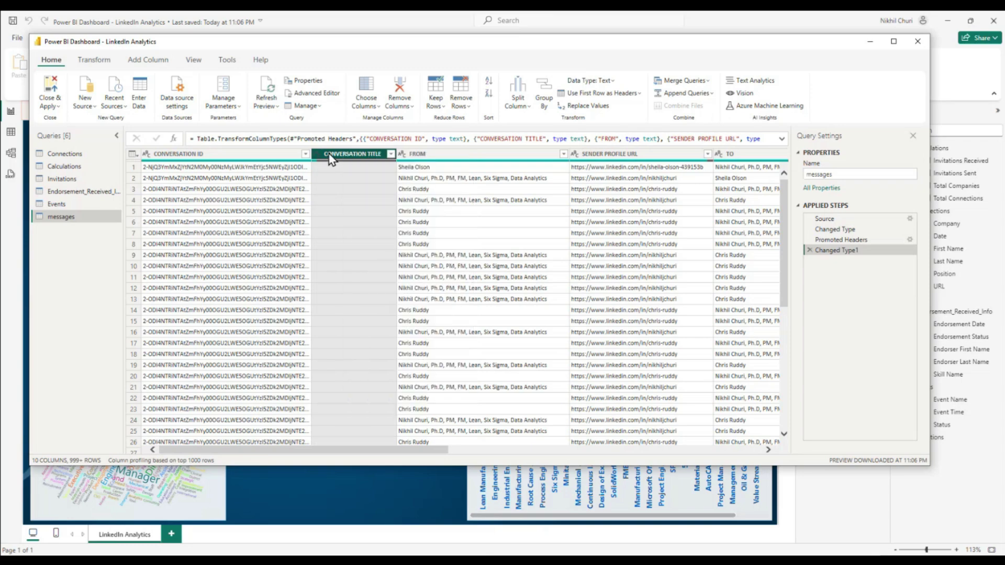
click(400, 84)
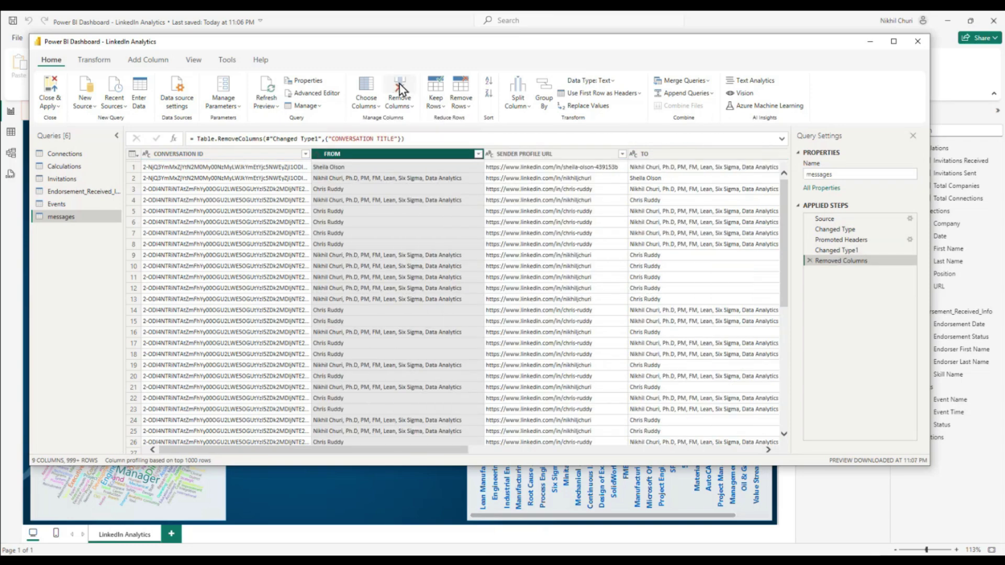
drag(447, 451, 742, 463)
click(455, 154)
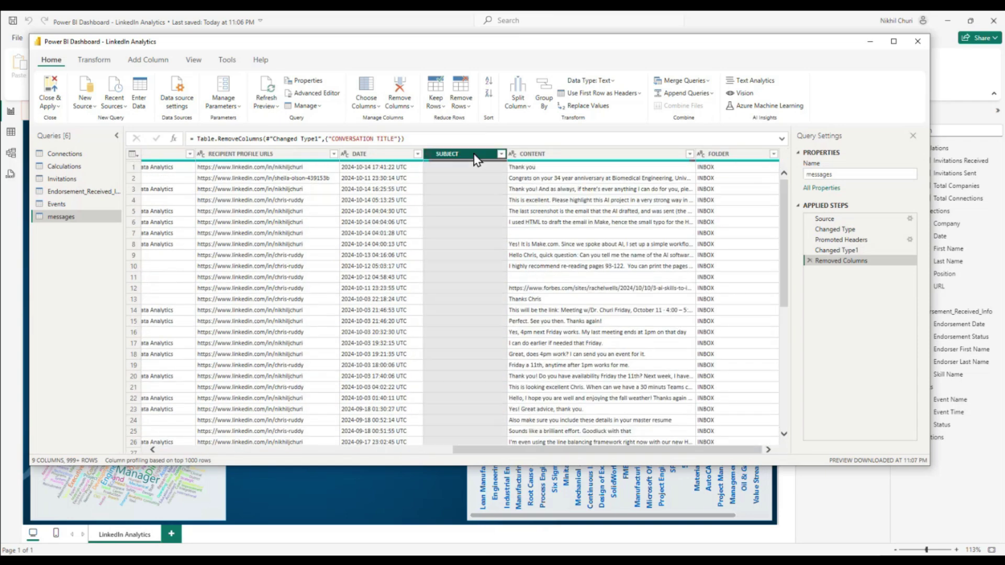
click(401, 92)
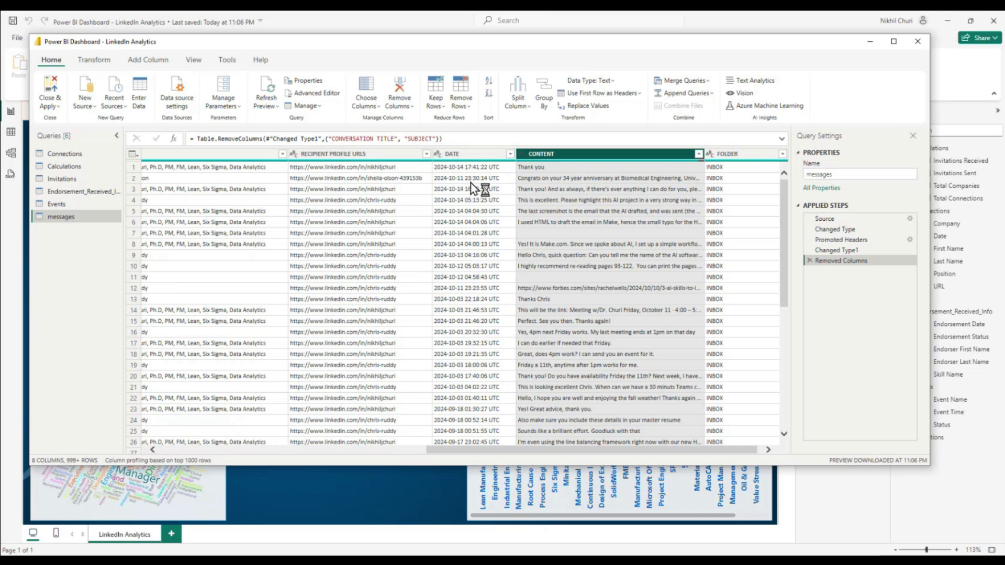
click(475, 157)
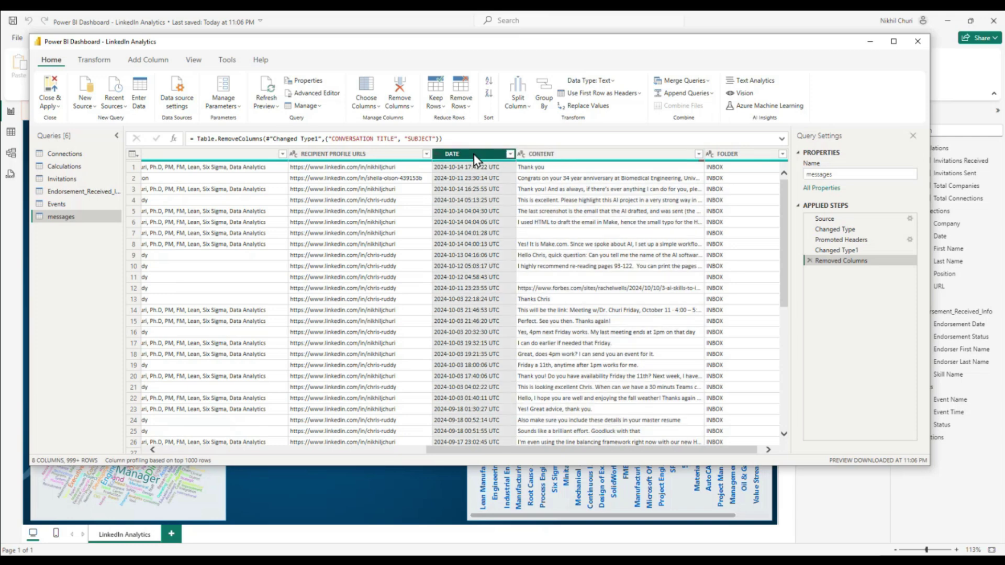
click(510, 107)
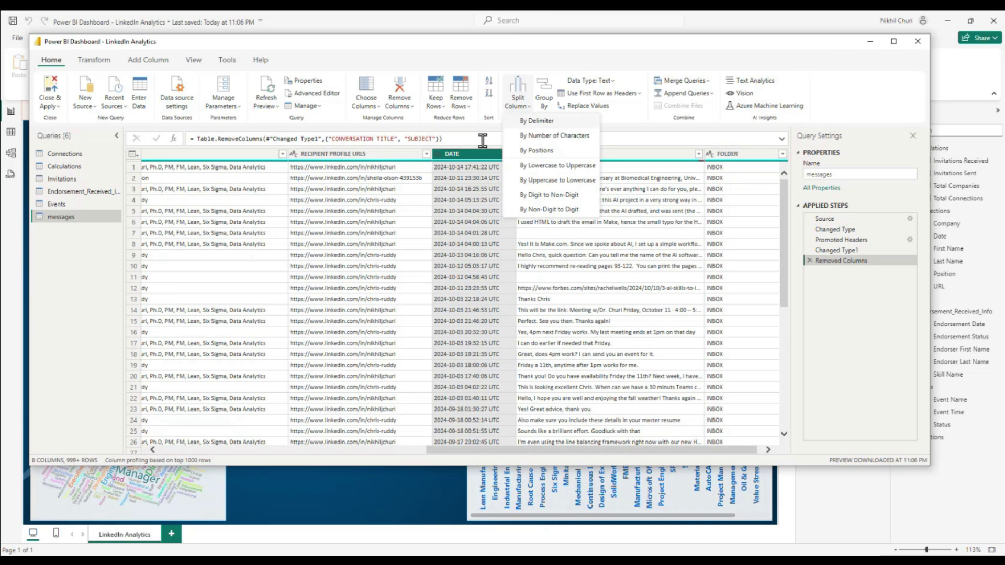
click(861, 88)
Examine the format of the date and time values in the messages query's DATE column
click(474, 200)
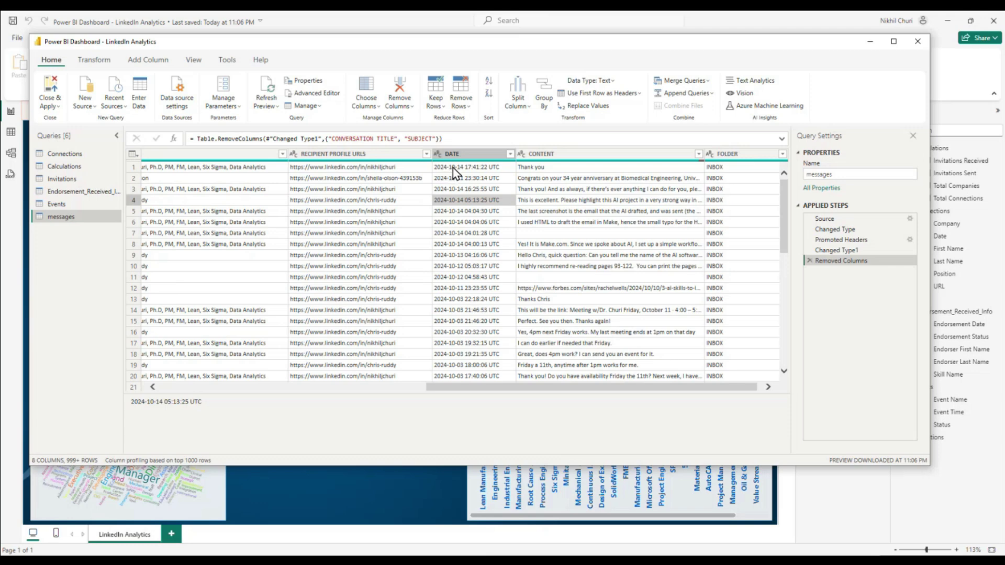
scroll(460, 251, down, 20)
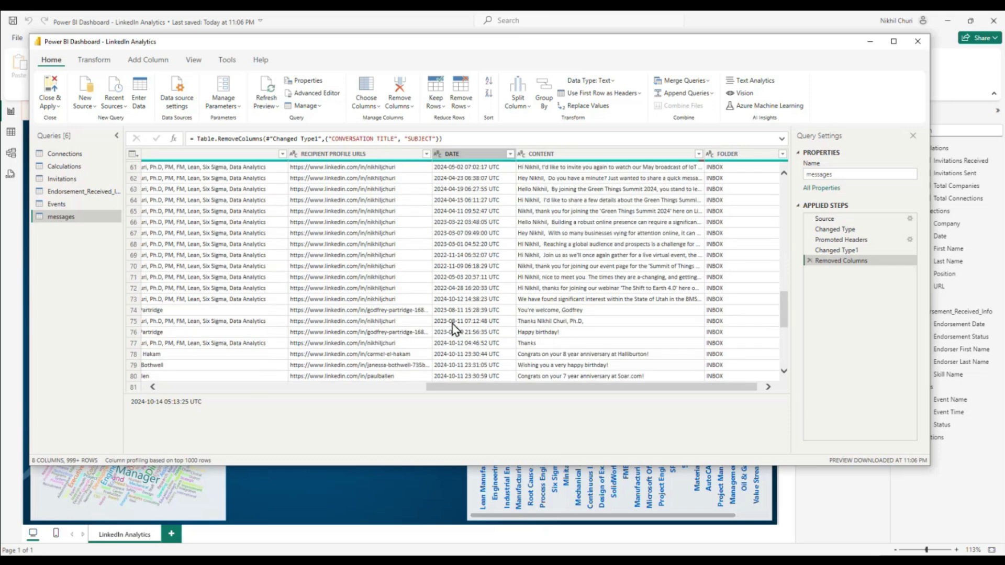
scroll(460, 251, up, 20)
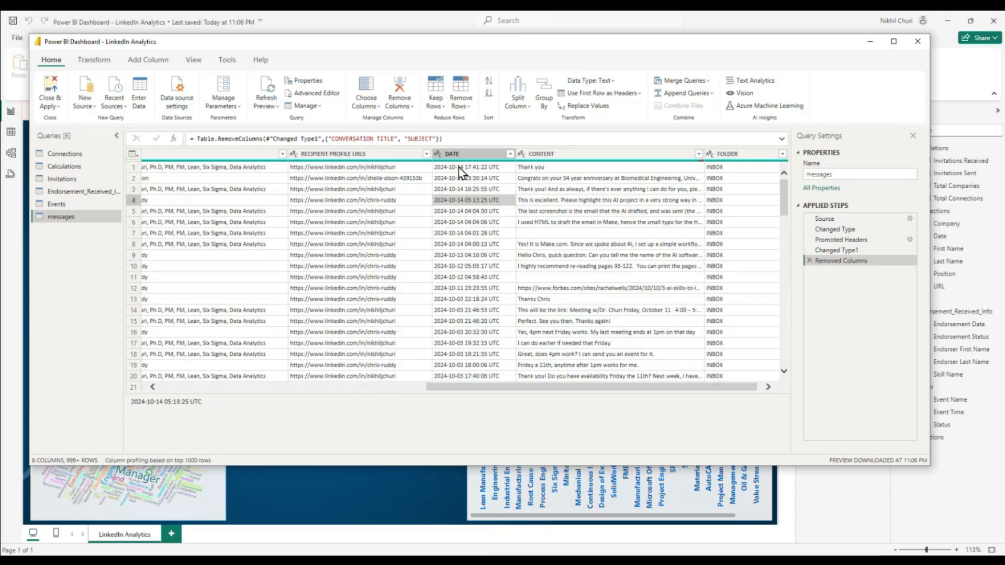
scroll(466, 222, down, 14)
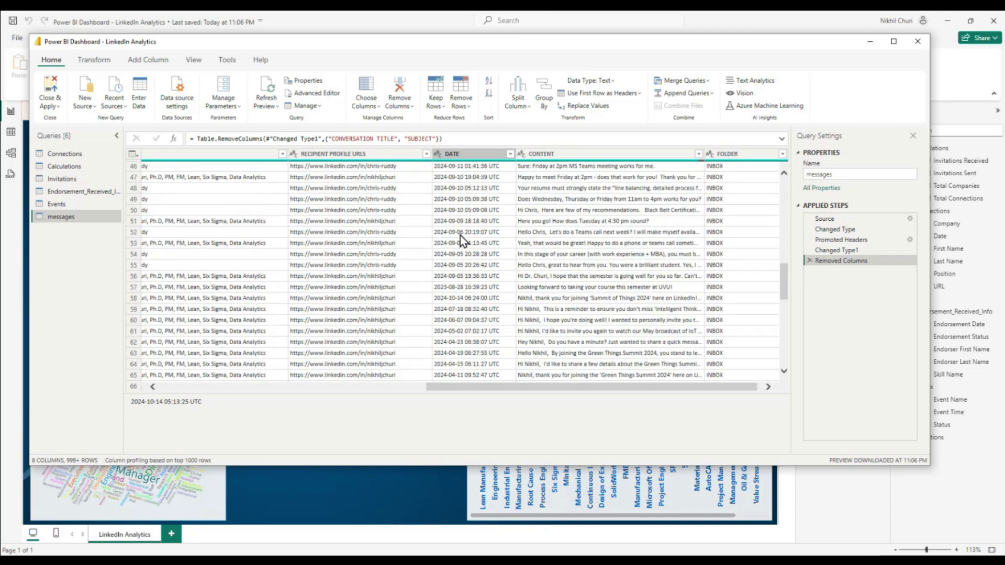
scroll(460, 235, up, 3)
scroll(460, 235, up, 14)
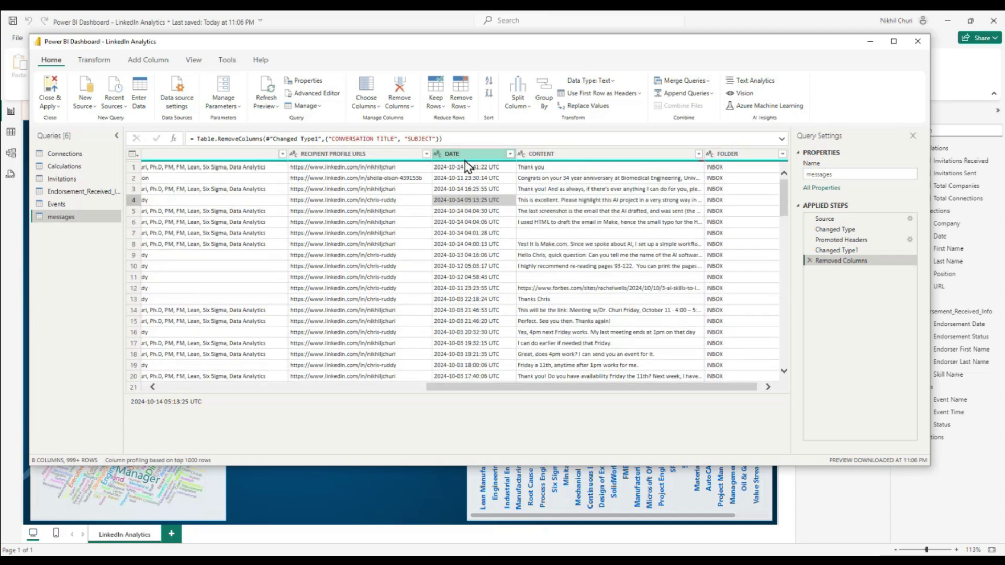
scroll(465, 282, down, 5)
scroll(466, 286, up, 5)
scroll(475, 173, down, 5)
scroll(474, 178, up, 5)
Split the messages query's DATE column by the Space delimiter at the left-most occurrence
click(463, 157)
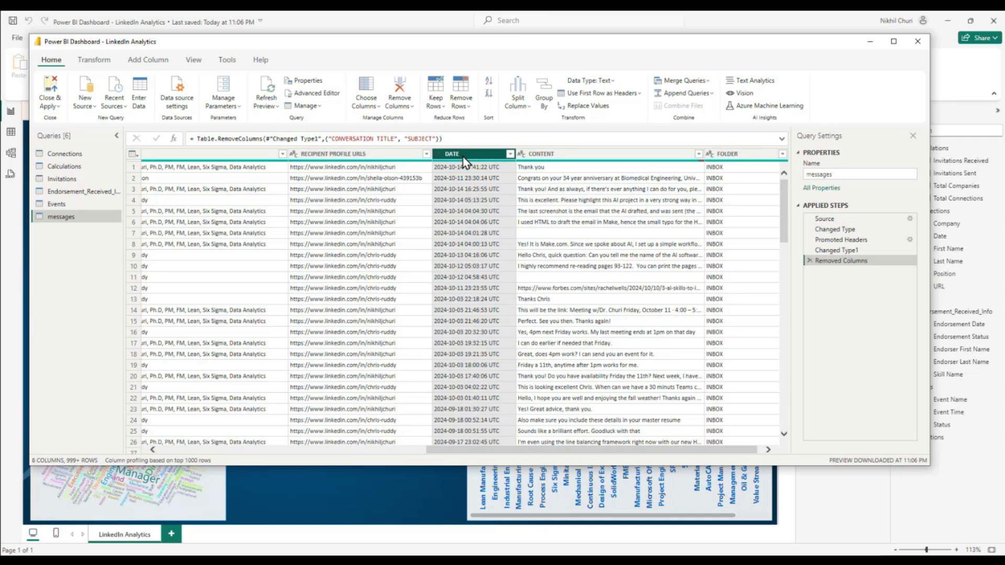
click(523, 104)
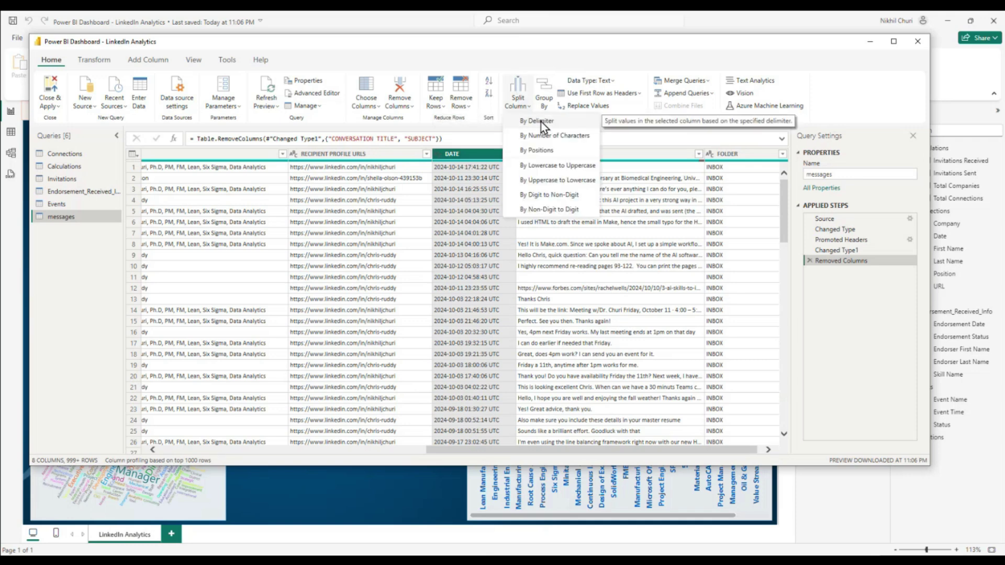
click(542, 123)
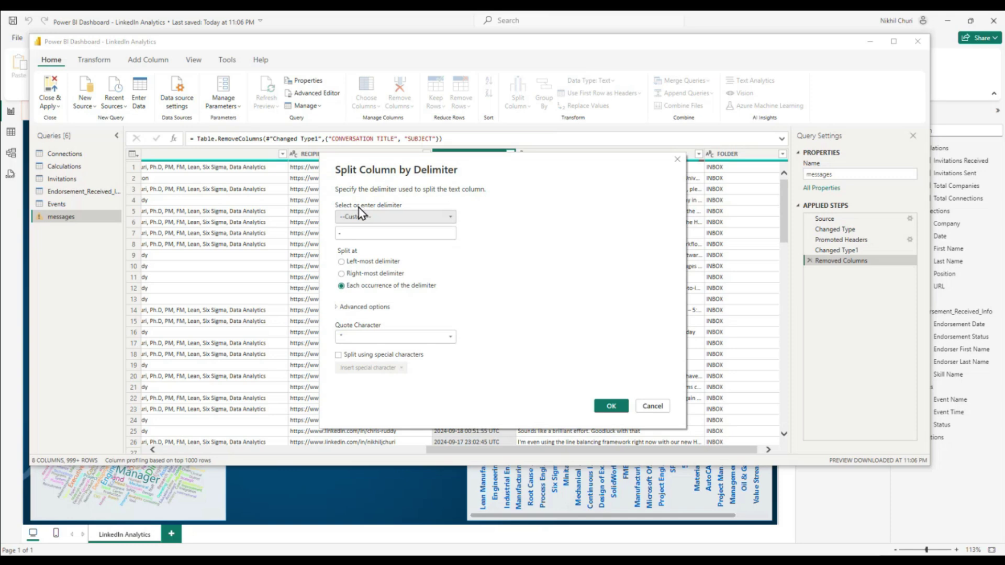
click(452, 217)
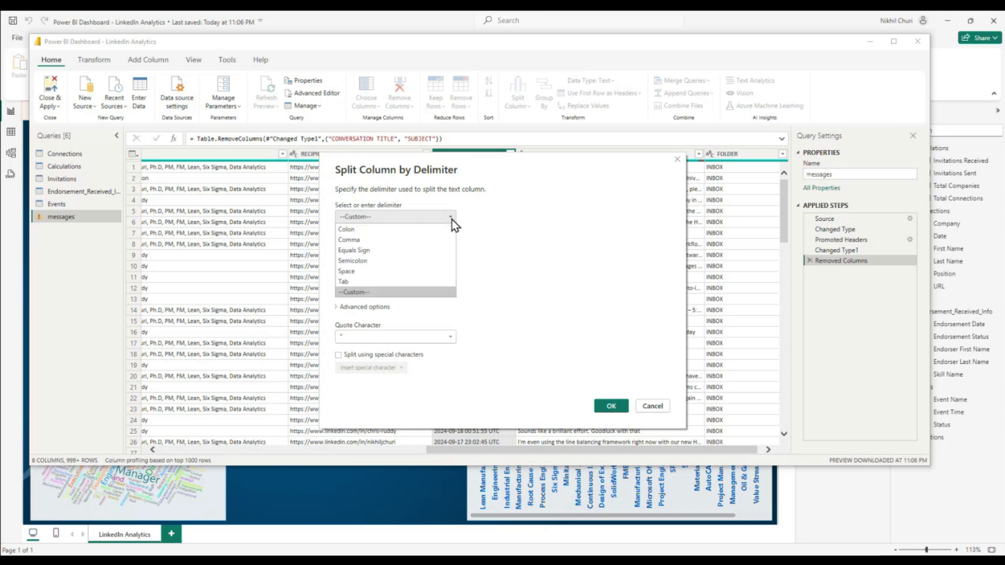
click(376, 272)
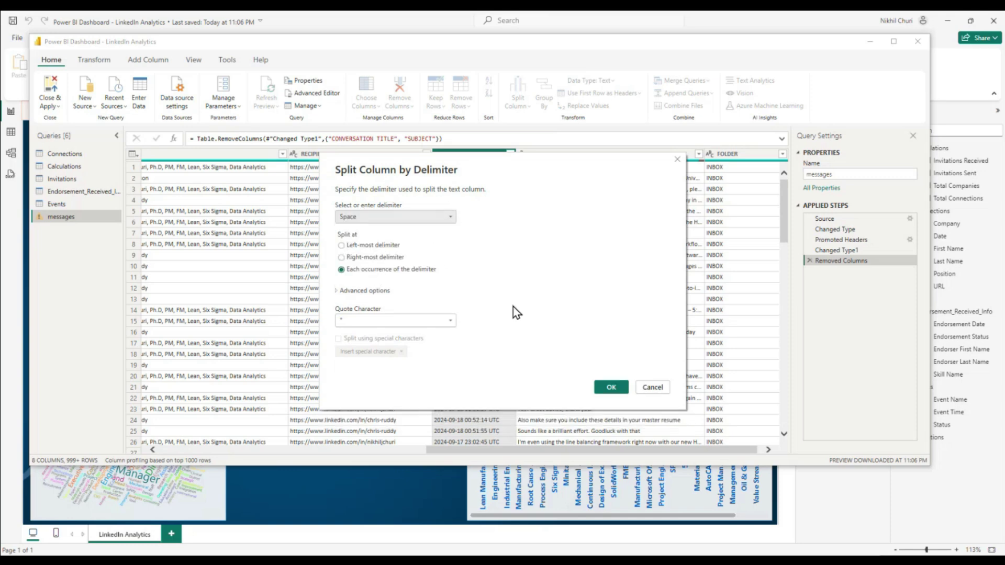
click(342, 246)
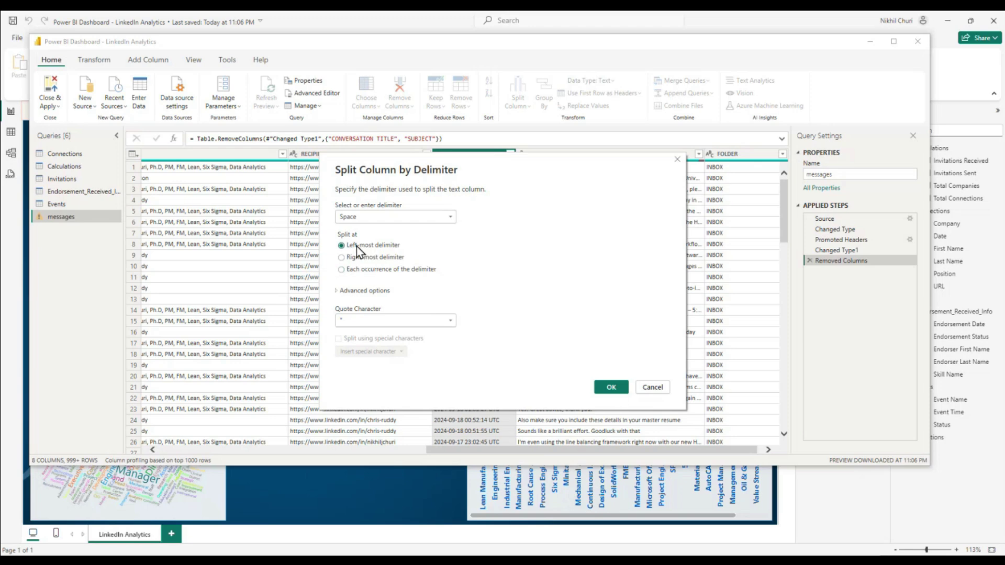
click(618, 387)
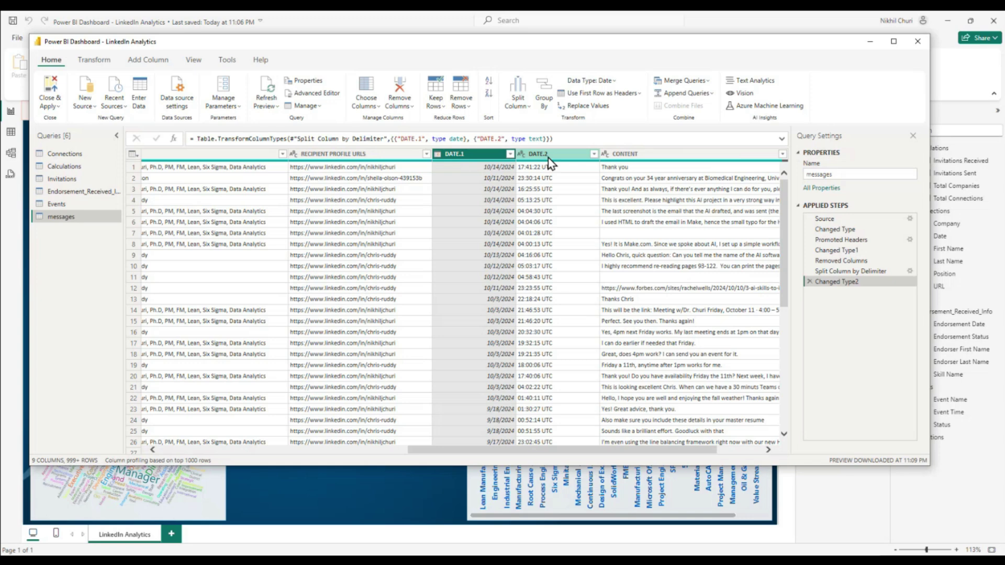
Remove the DATE.2 column holding the UTC times from the messages query
click(491, 212)
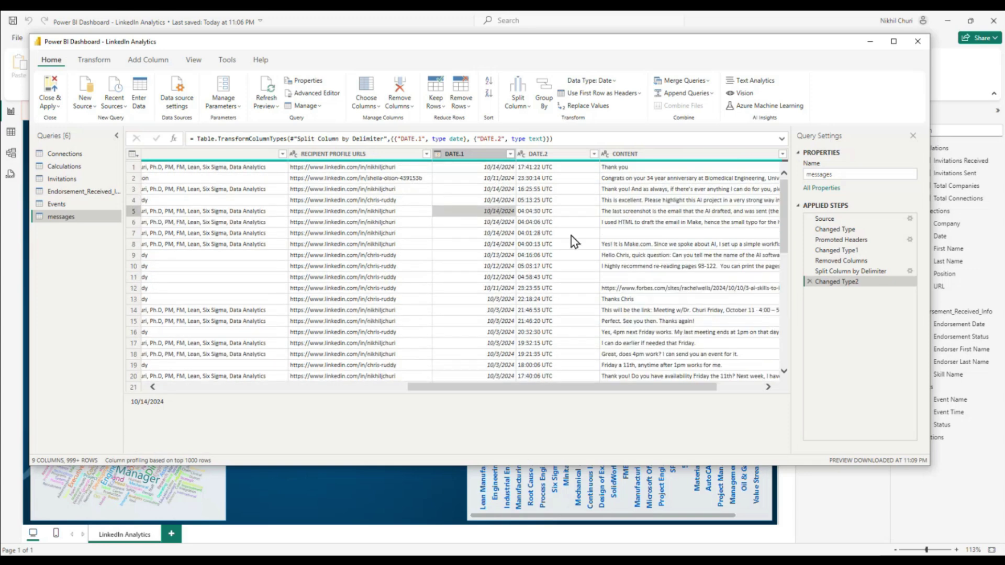
click(561, 155)
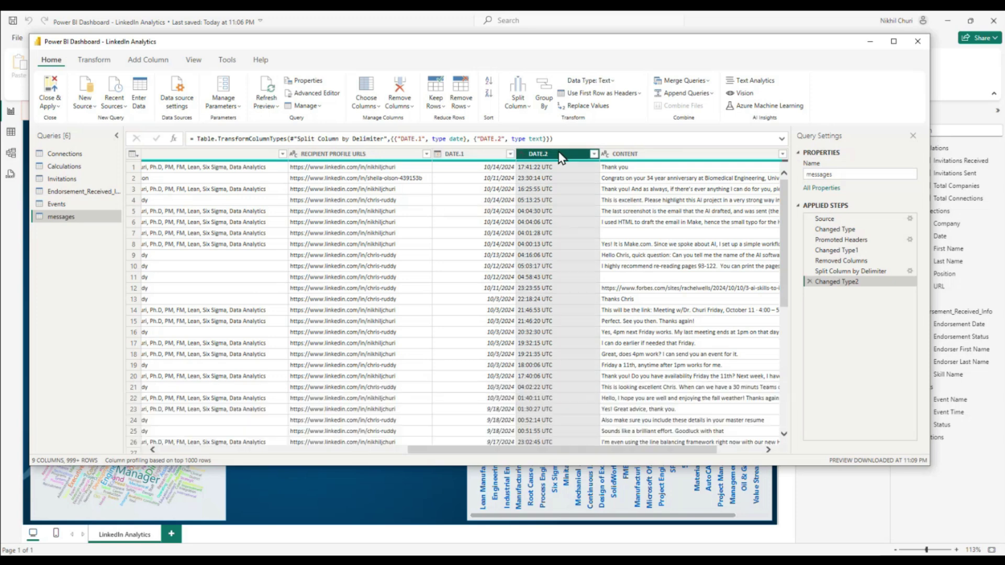
click(401, 88)
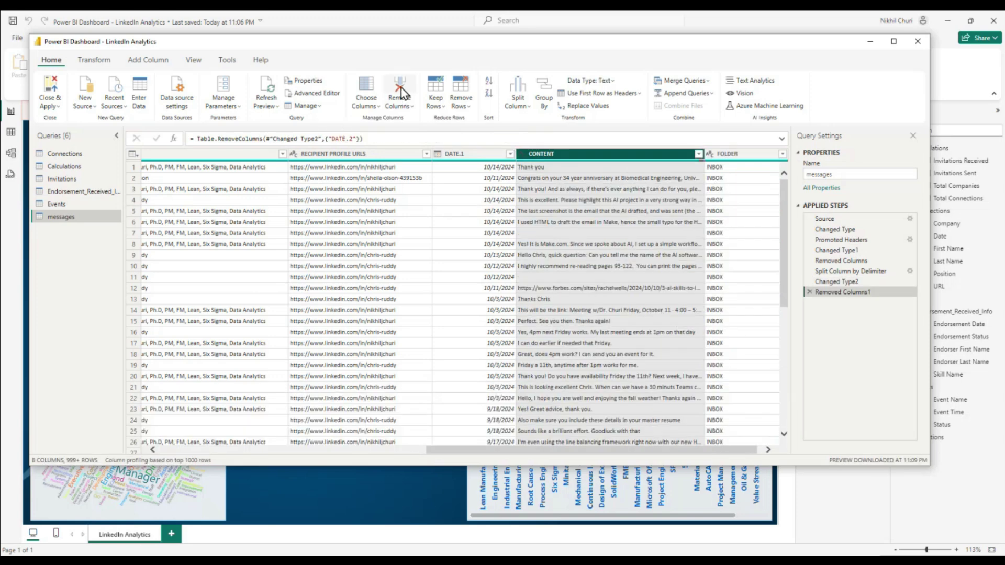
Apply the query changes, close Power Query Editor, and check the messages table's fields in the report
drag(606, 451, 256, 467)
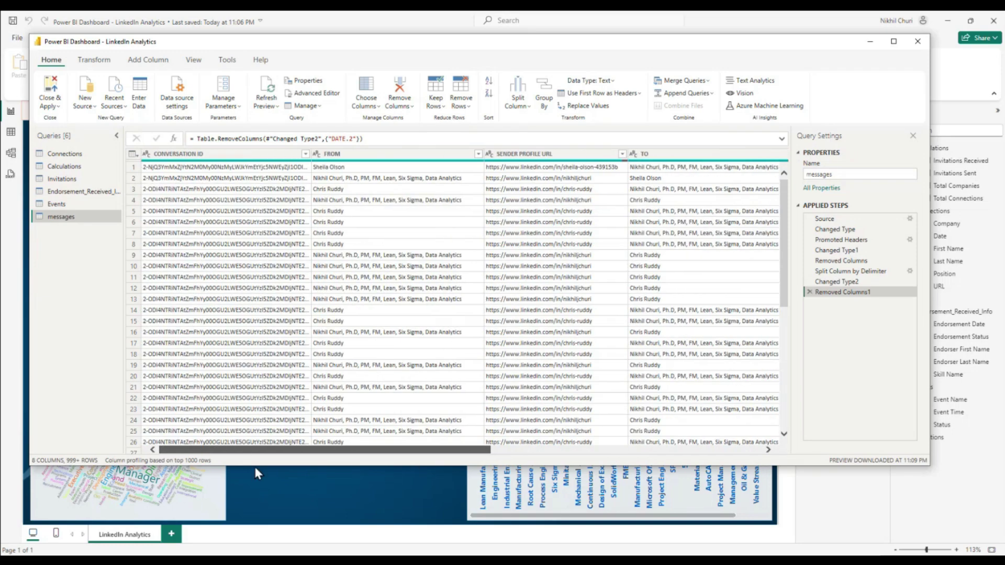
click(51, 92)
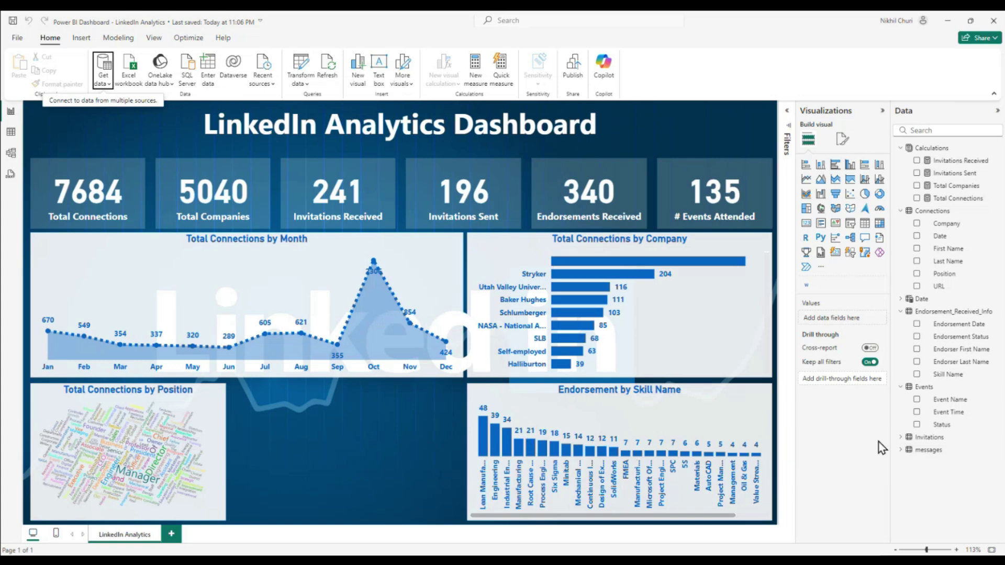
click(901, 449)
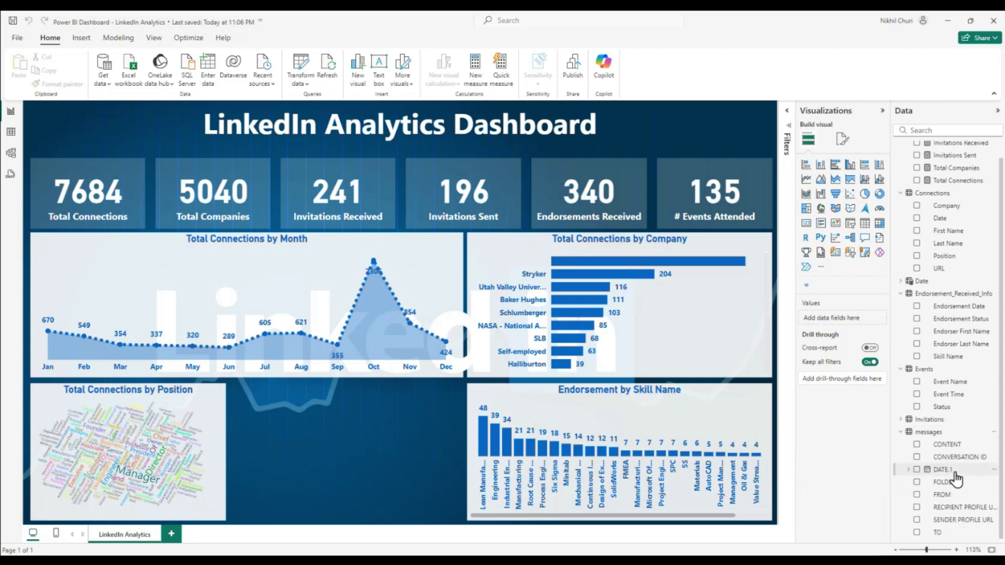
scroll(956, 479, up, 1)
click(901, 450)
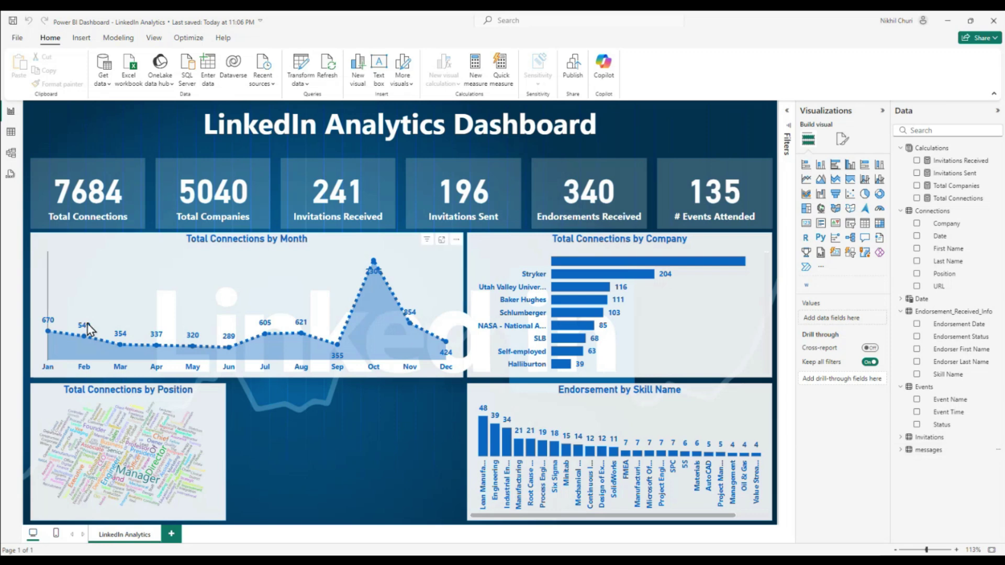
In the model diagram, move the messages table card beneath Calculations, near the Date table
click(11, 153)
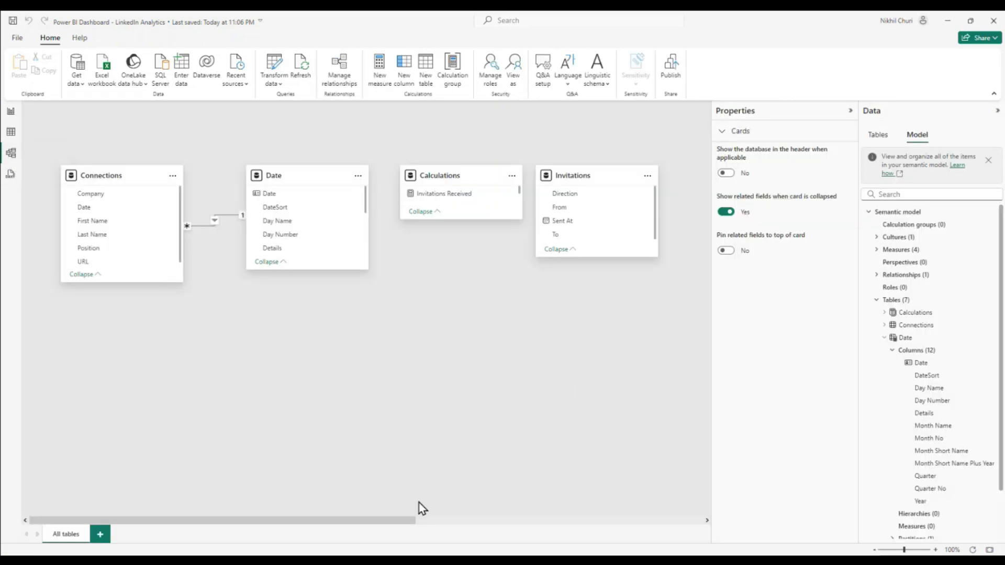
drag(405, 521, 703, 553)
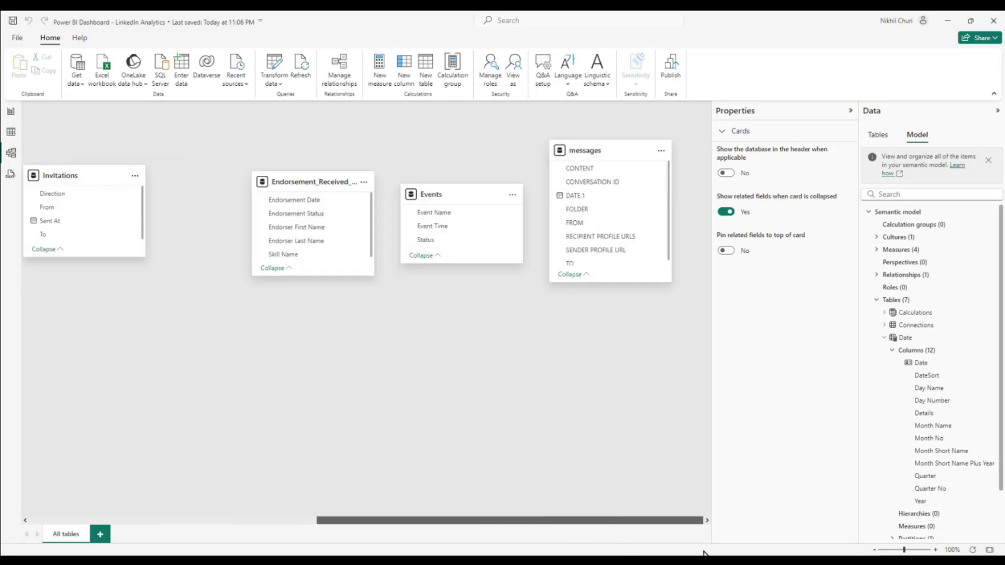
drag(700, 553, 251, 541)
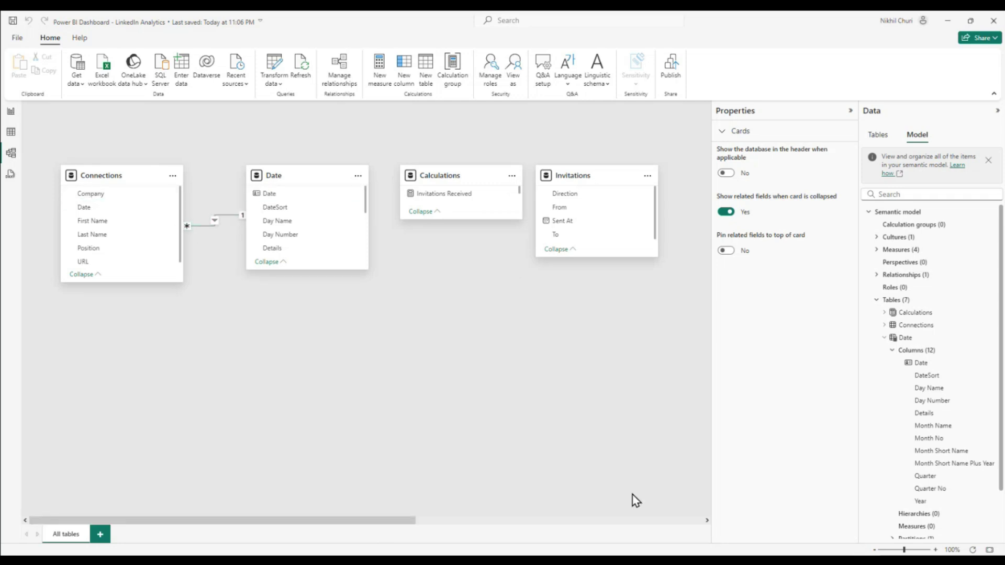
drag(395, 516, 781, 528)
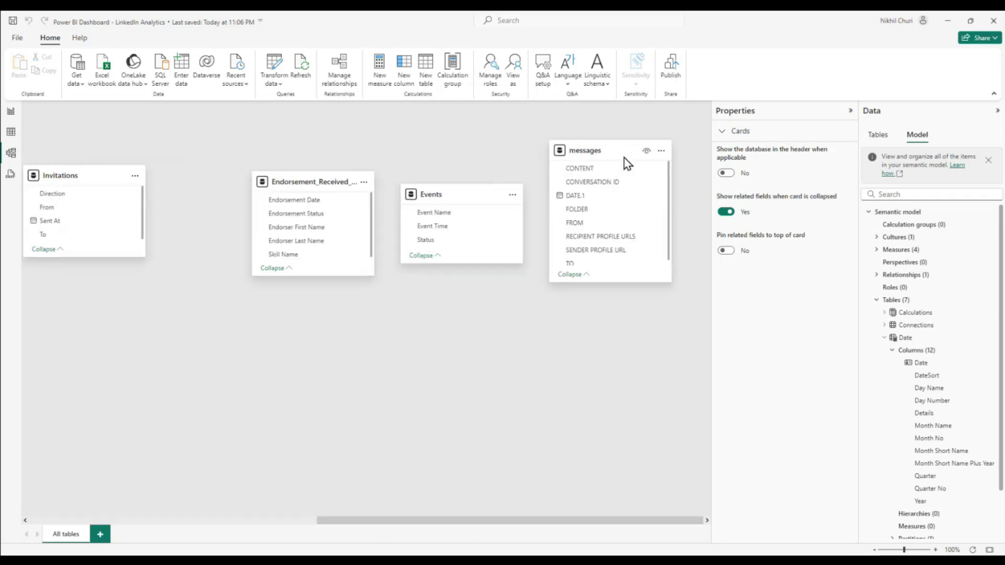
drag(617, 156, 157, 296)
drag(441, 527, 152, 529)
drag(510, 291, 456, 267)
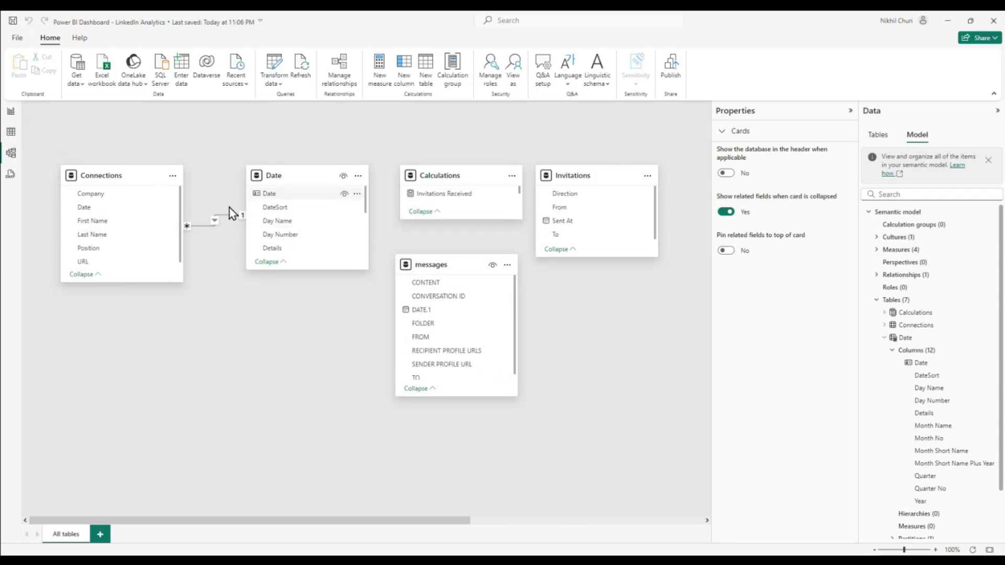
Rename the messages table's DATE.1 column as Date in the table data view
scroll(135, 252, down, 1)
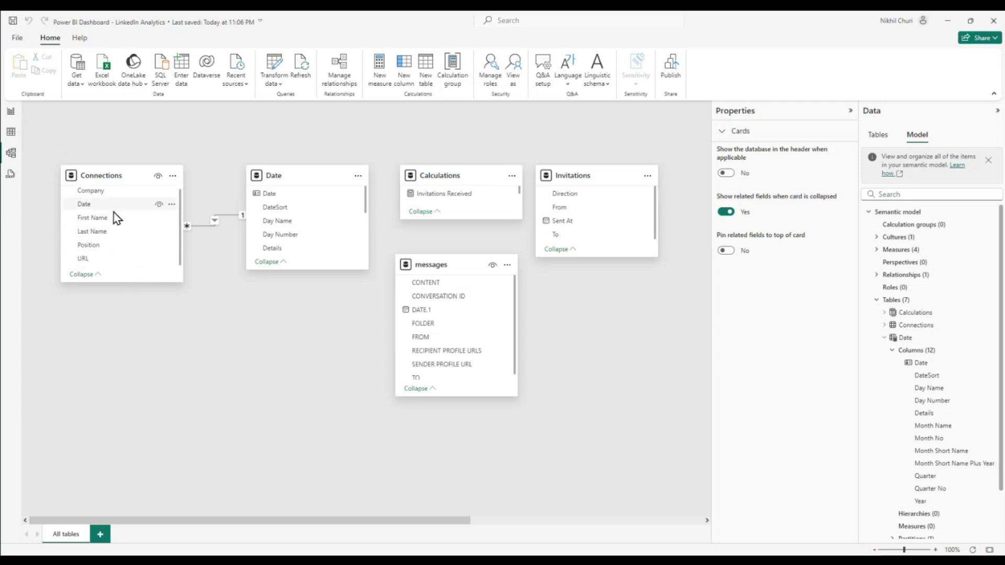
click(11, 134)
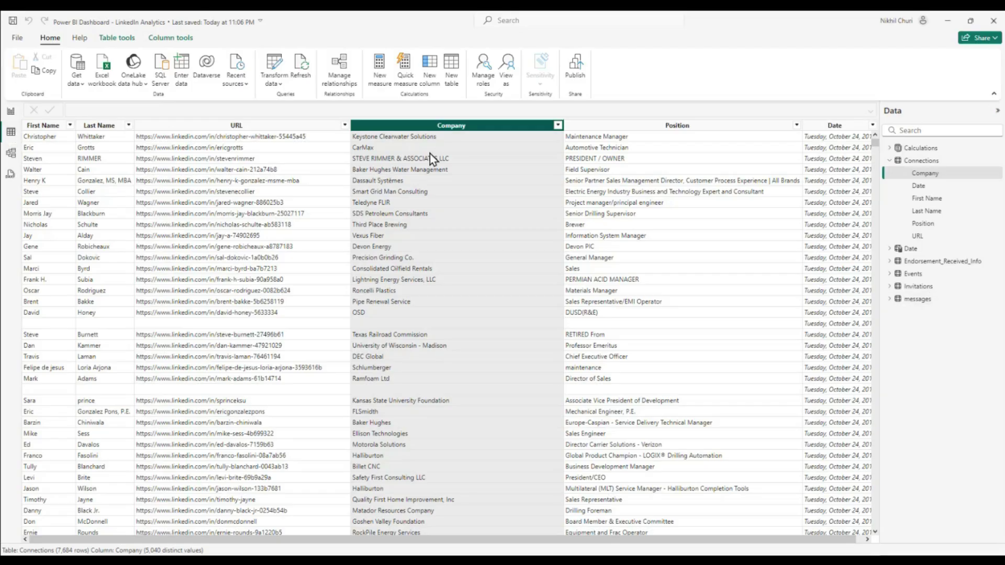
click(919, 302)
drag(572, 541, 888, 553)
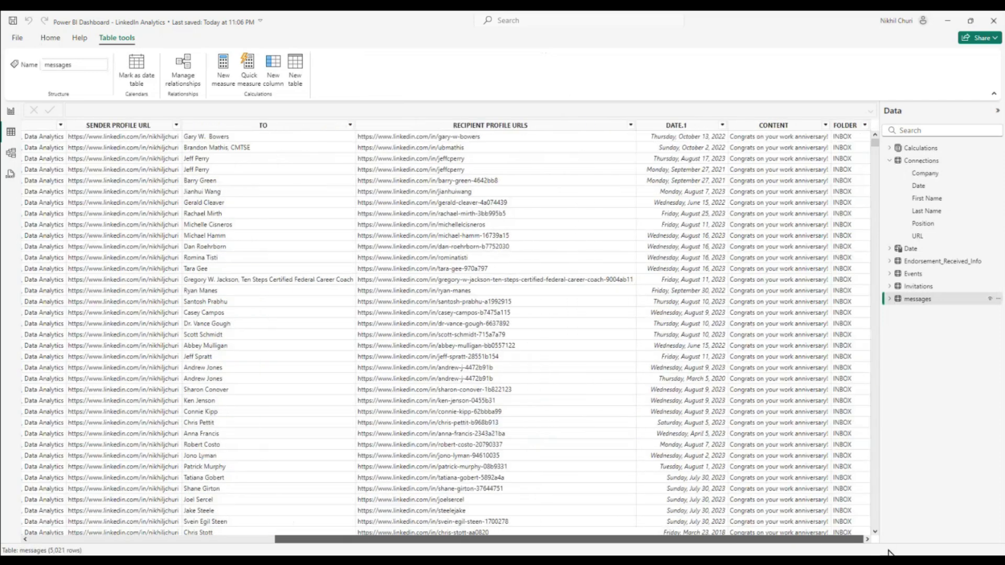
double_click(686, 125)
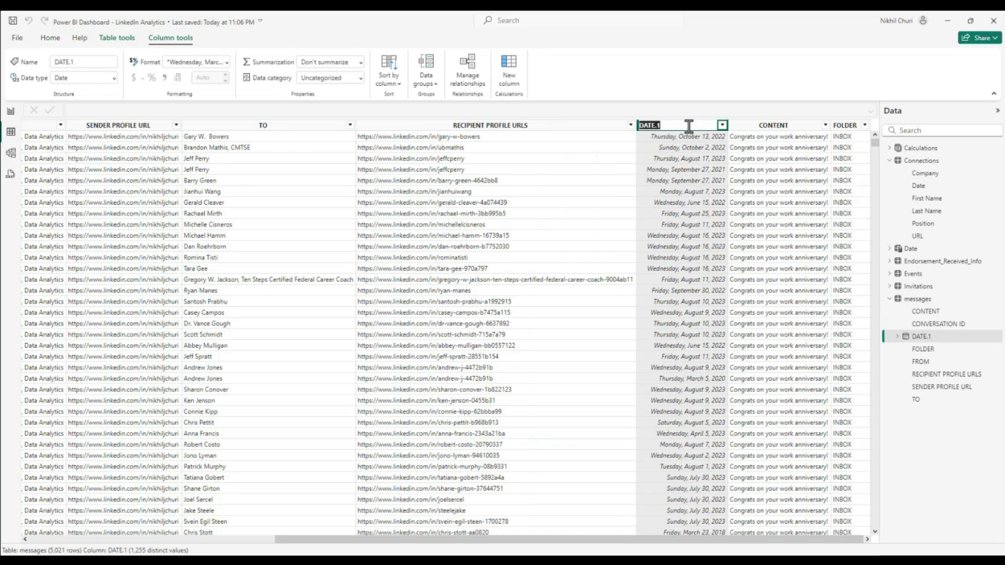
text(Date)
click(688, 137)
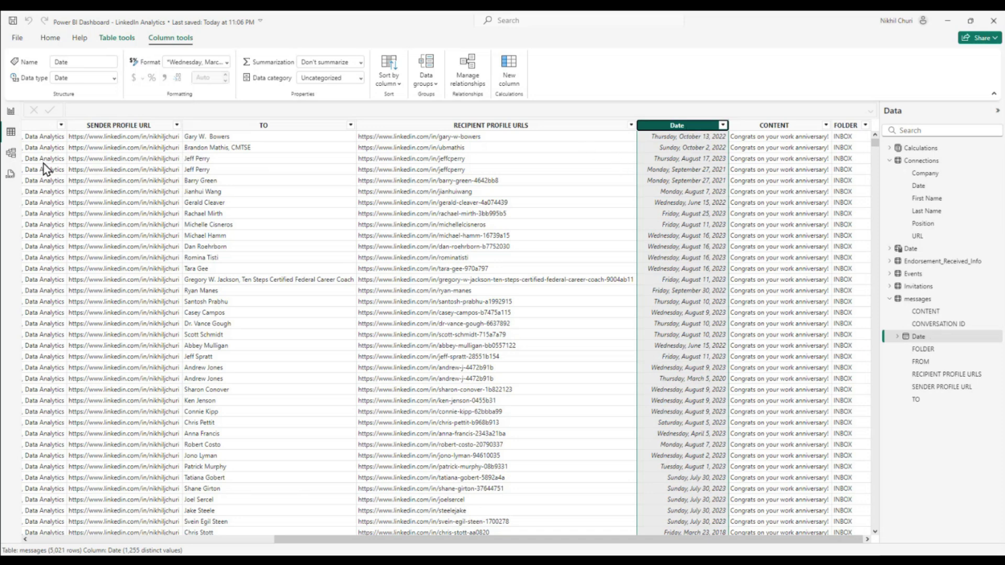
Create an active many-to-one, single-direction relationship from messages Date to the Date table's Date column, and save the report
click(11, 161)
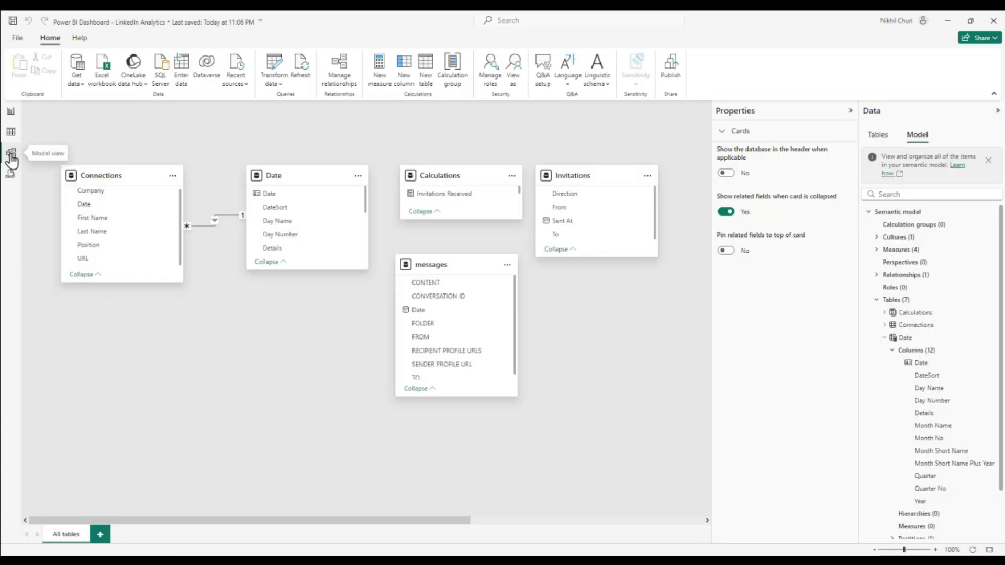
click(418, 313)
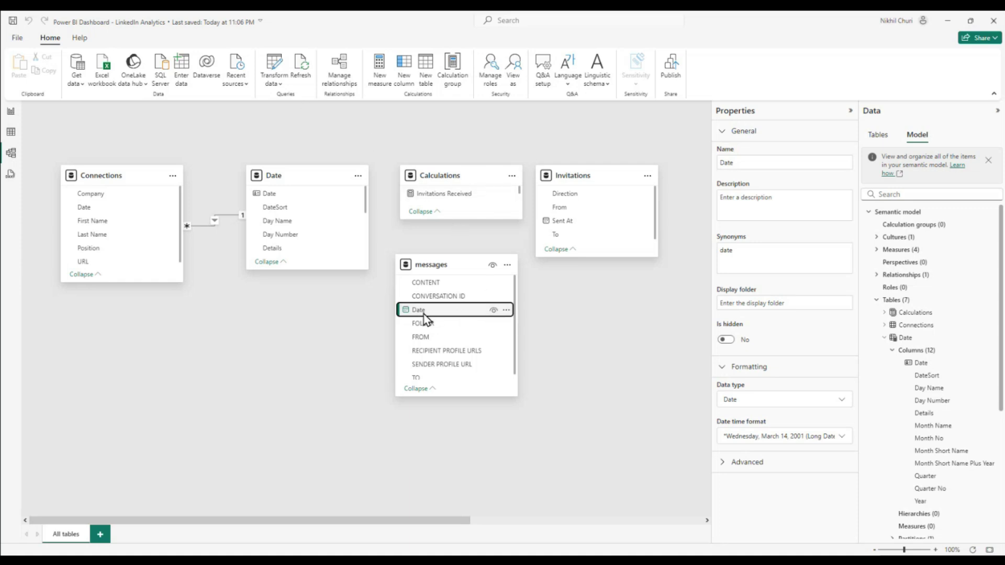
drag(425, 318, 277, 205)
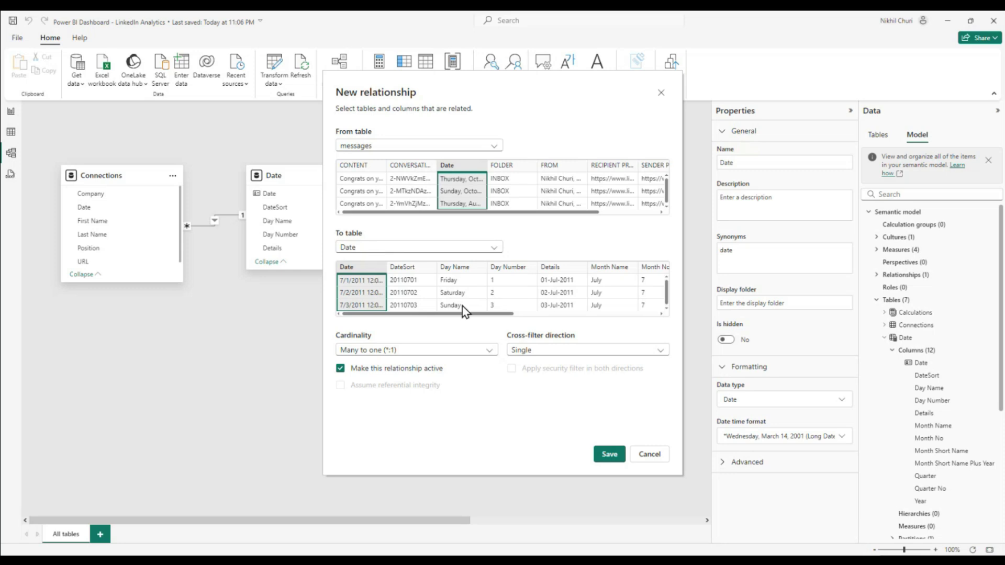
click(608, 455)
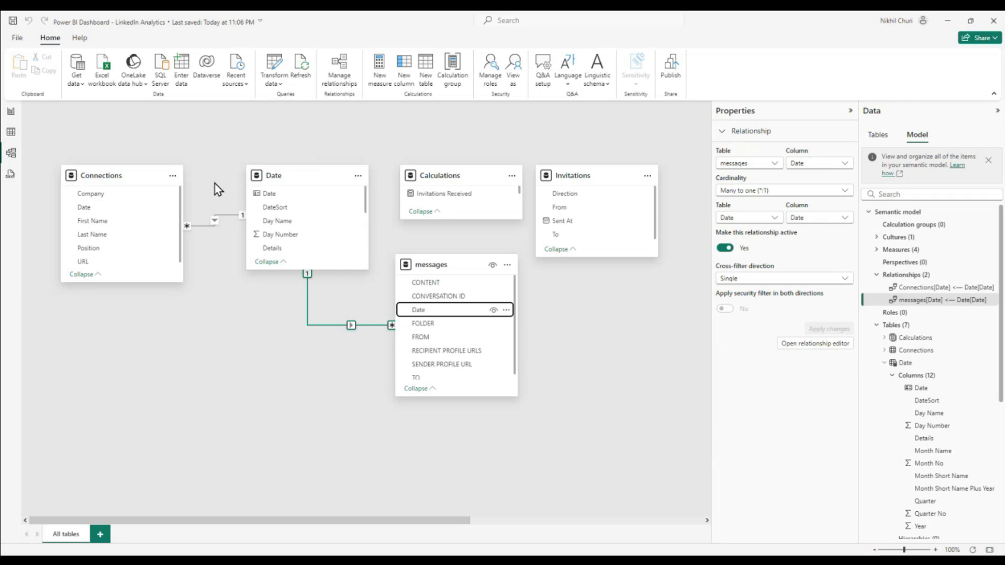
click(11, 114)
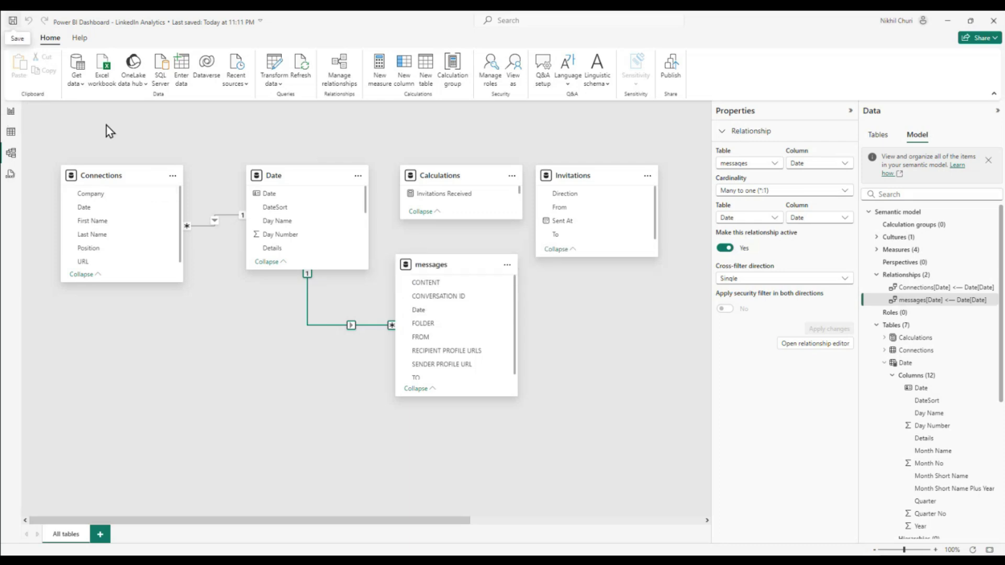
Add an empty donut chart to the report page between Total Connections by Position and Endorsement by Skill Name, narrowing it slightly to fit
click(11, 112)
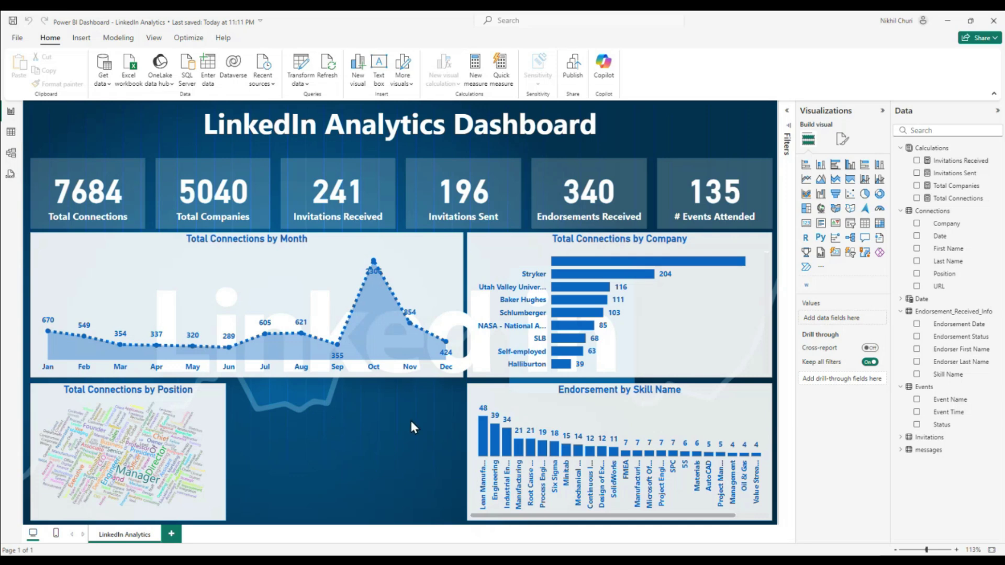
click(880, 196)
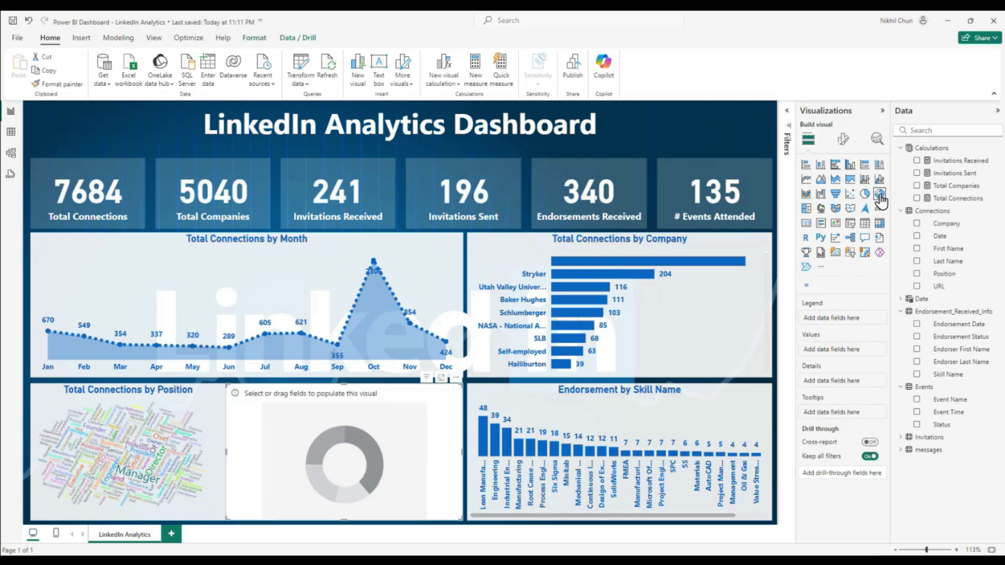
drag(394, 392, 390, 390)
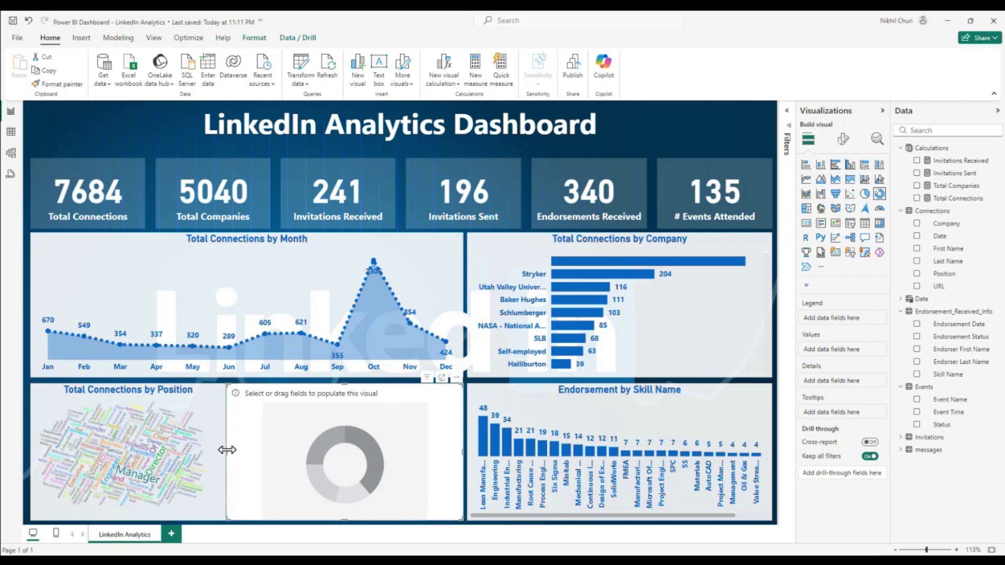
drag(228, 452, 230, 451)
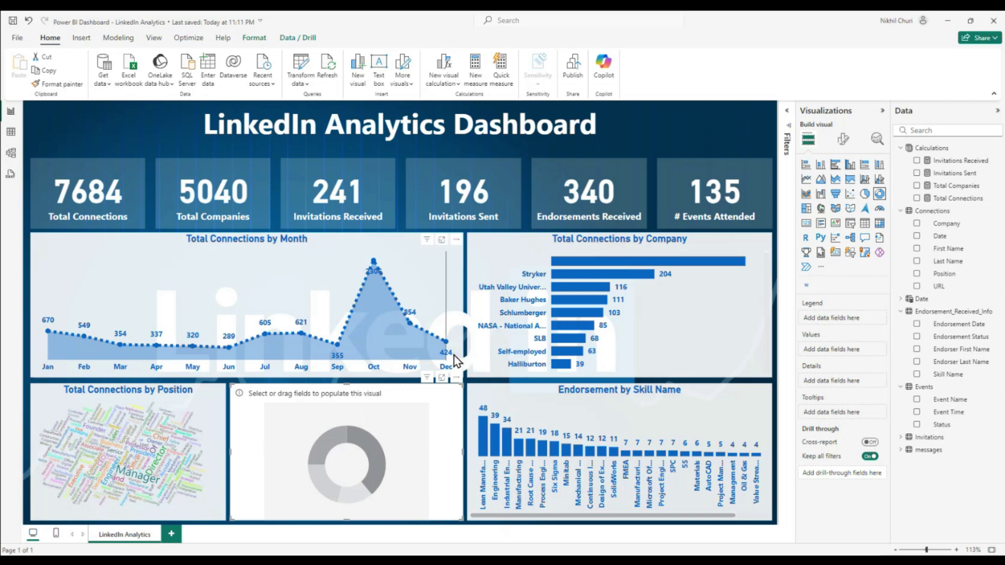
Add the messages table's FROM field as a distinct count and its TO field as a count to the donut chart's values
click(901, 450)
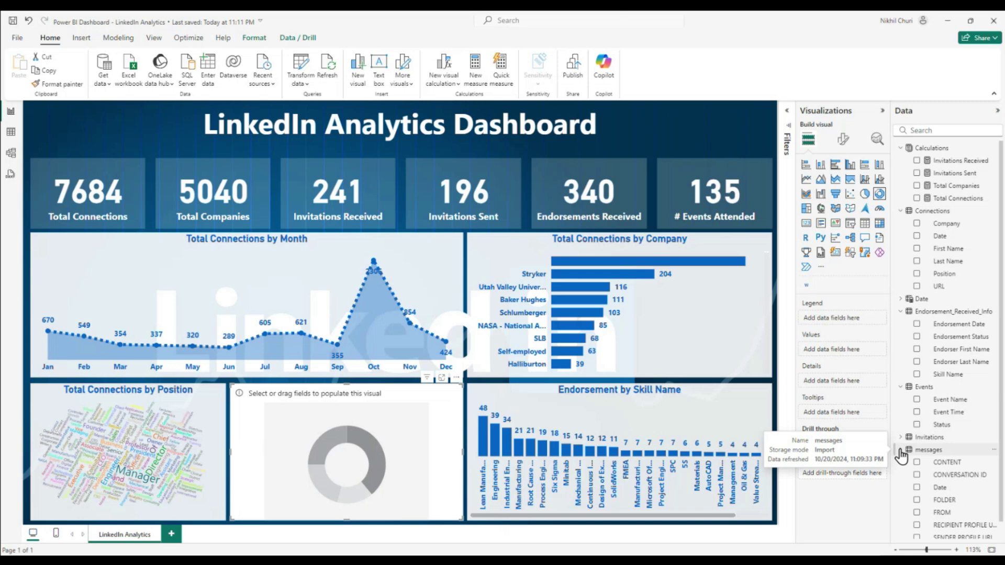
scroll(937, 466, down, 2)
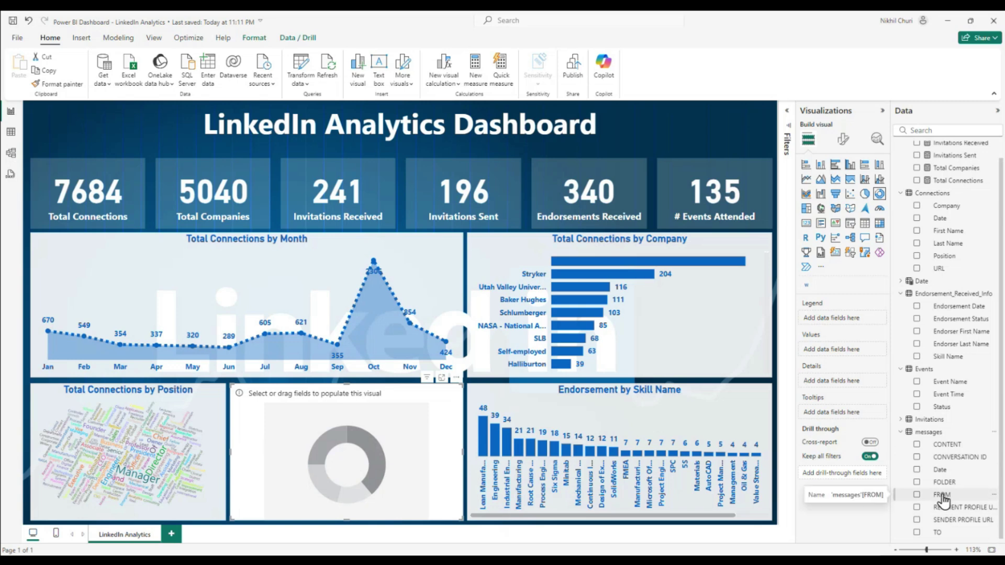
drag(942, 497, 832, 350)
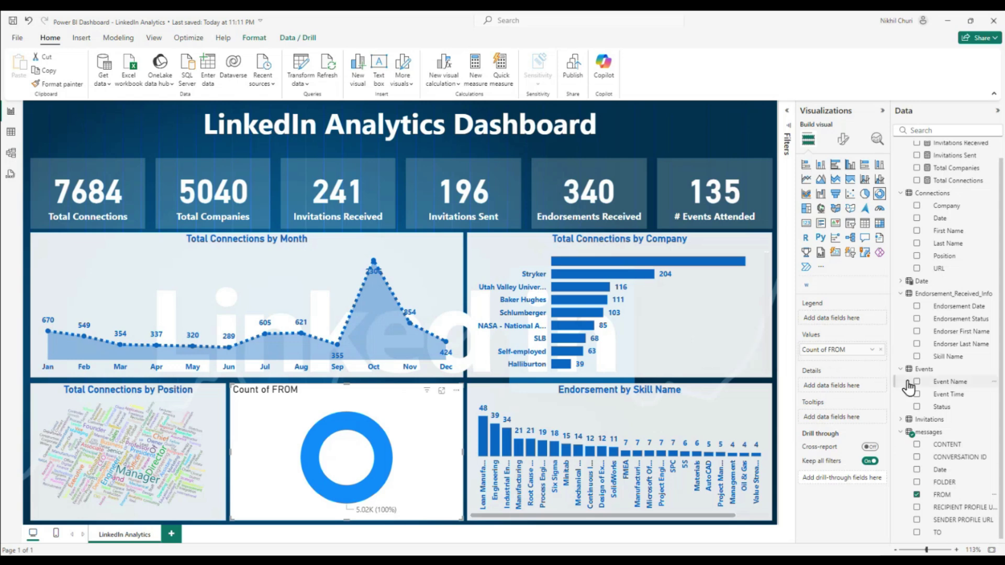
click(872, 349)
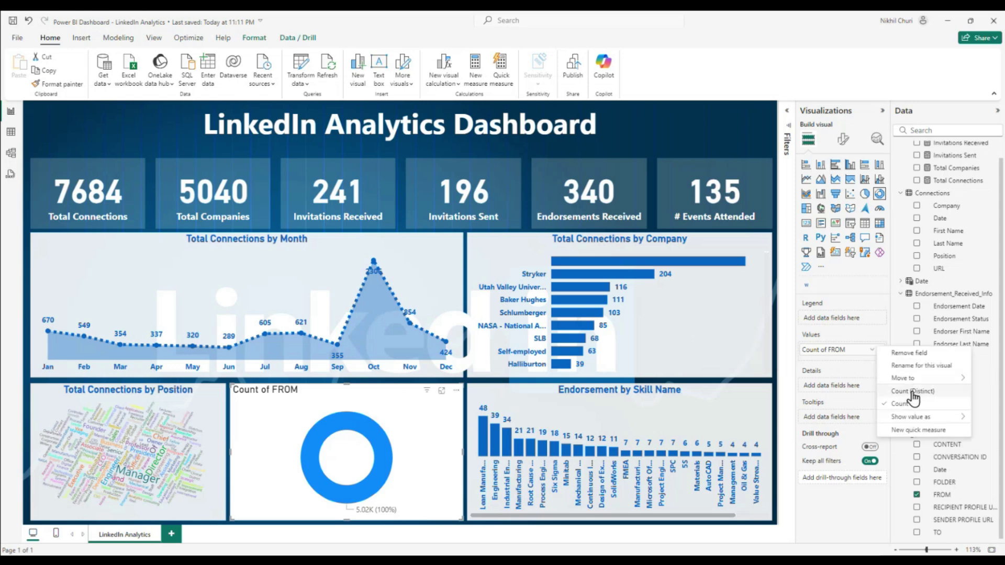
click(904, 392)
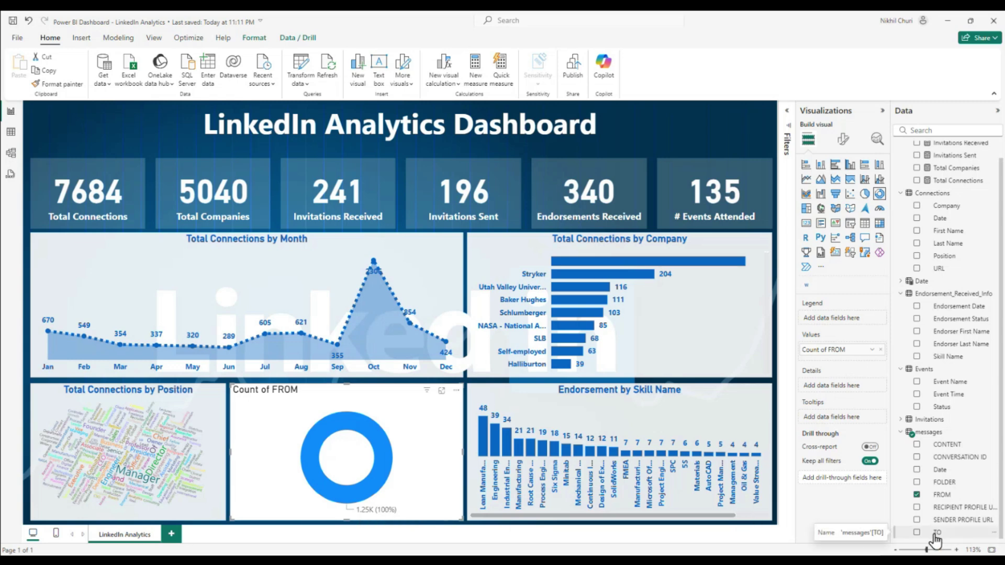
drag(934, 535, 828, 360)
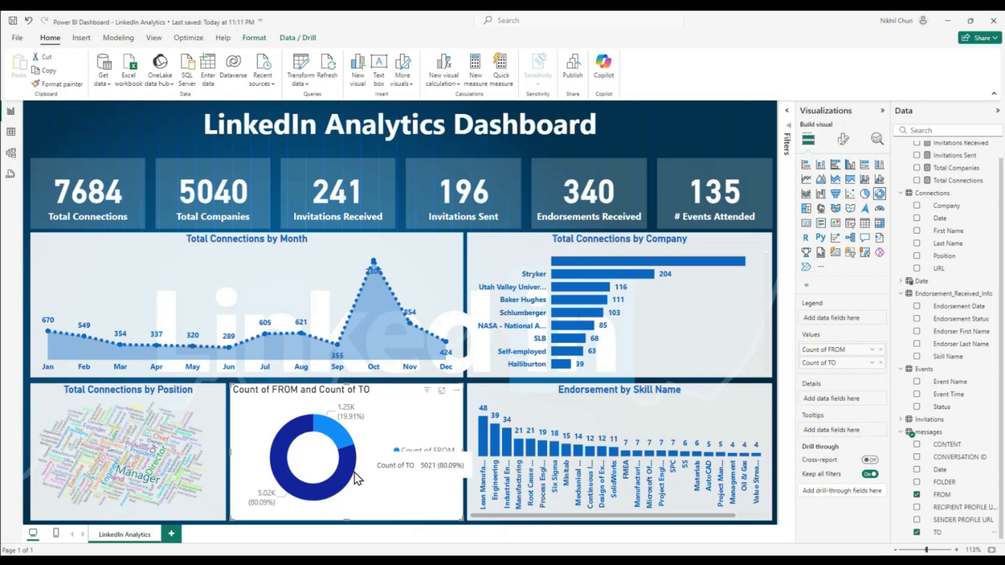
Rename the donut chart's FROM value as Messages Sent and its TO value as Messages Received for this visual
mouse_move(331, 429)
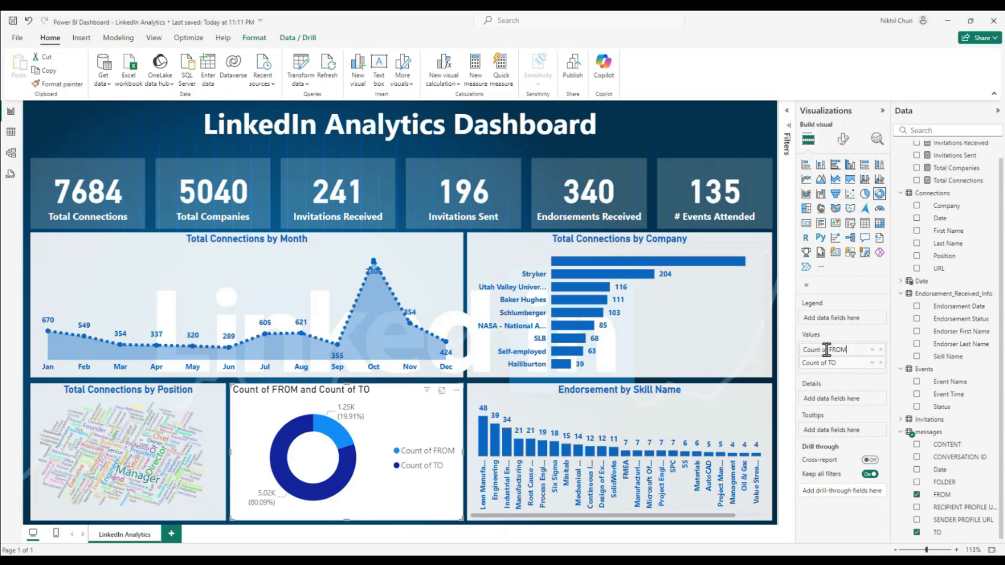
double_click(855, 350)
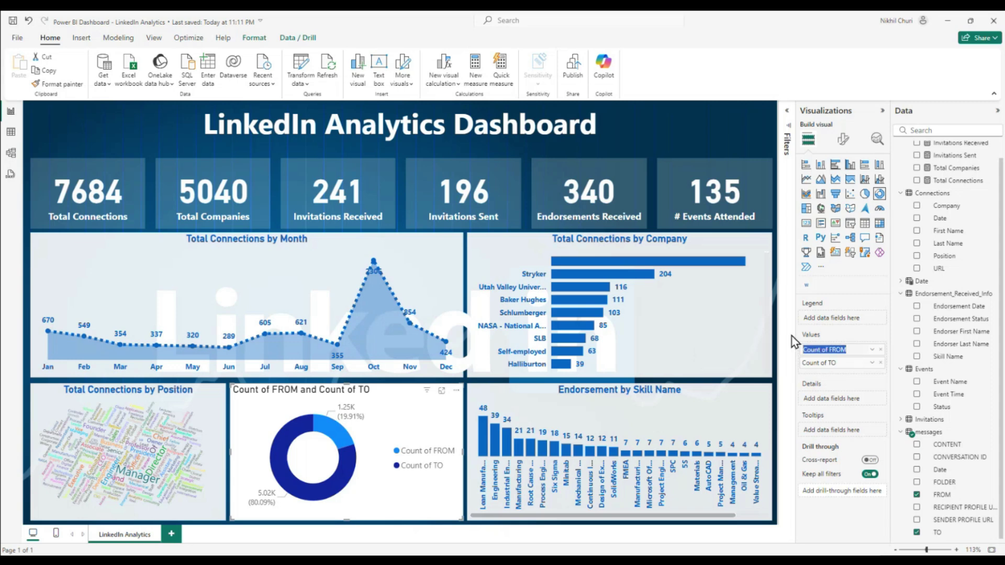
text(Messages Sent)
key(Return)
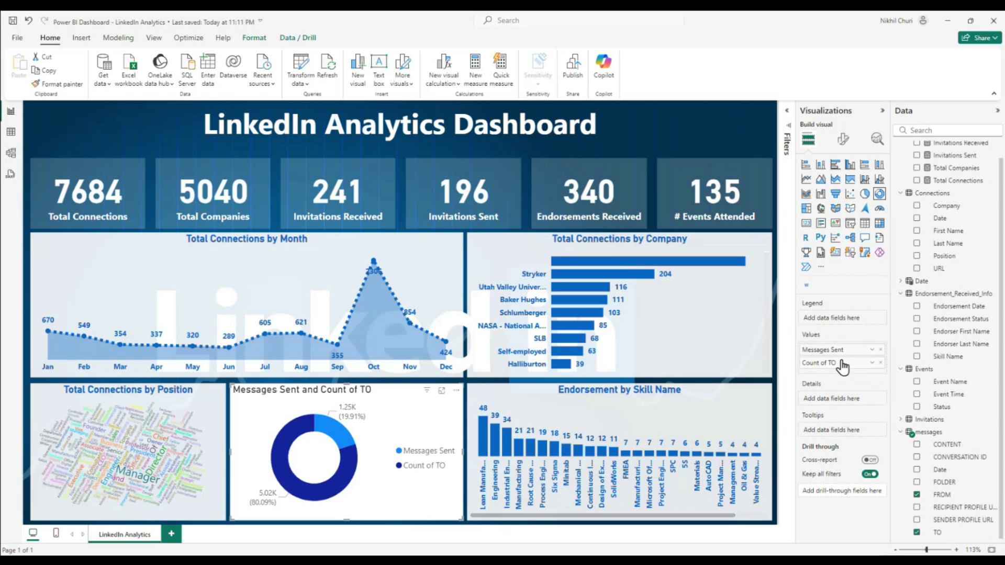
double_click(840, 363)
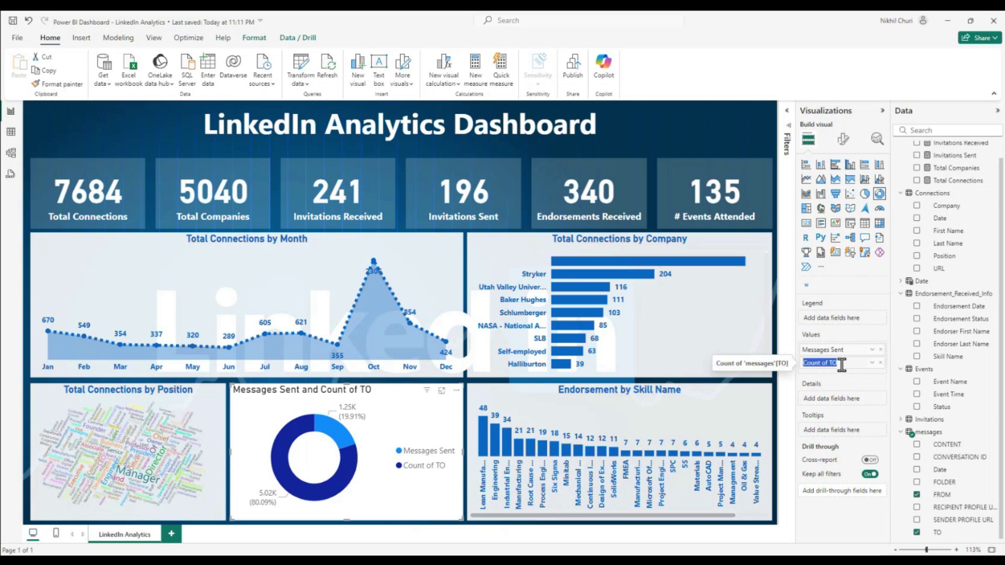
text(Me)
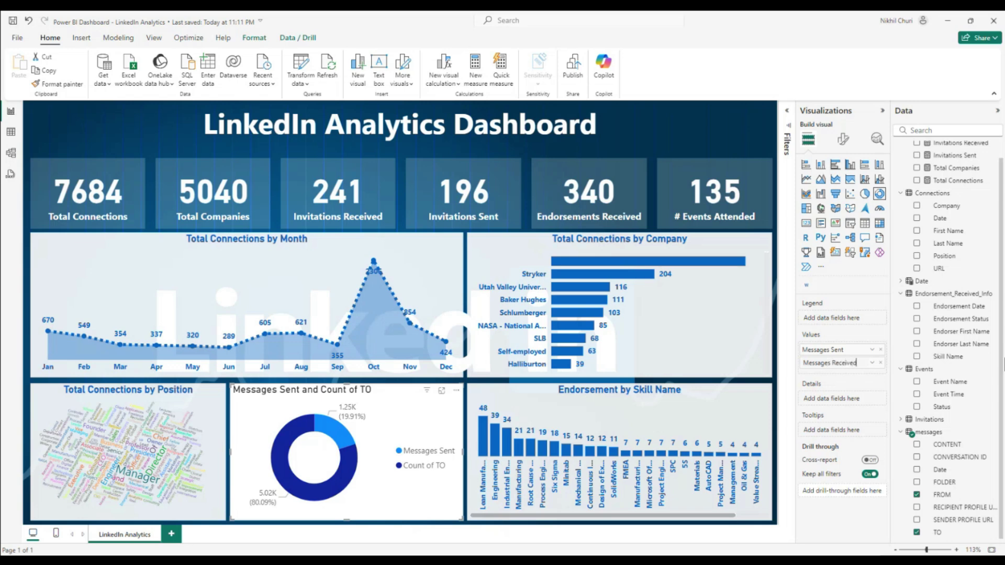
text(ssages Received)
key(Return)
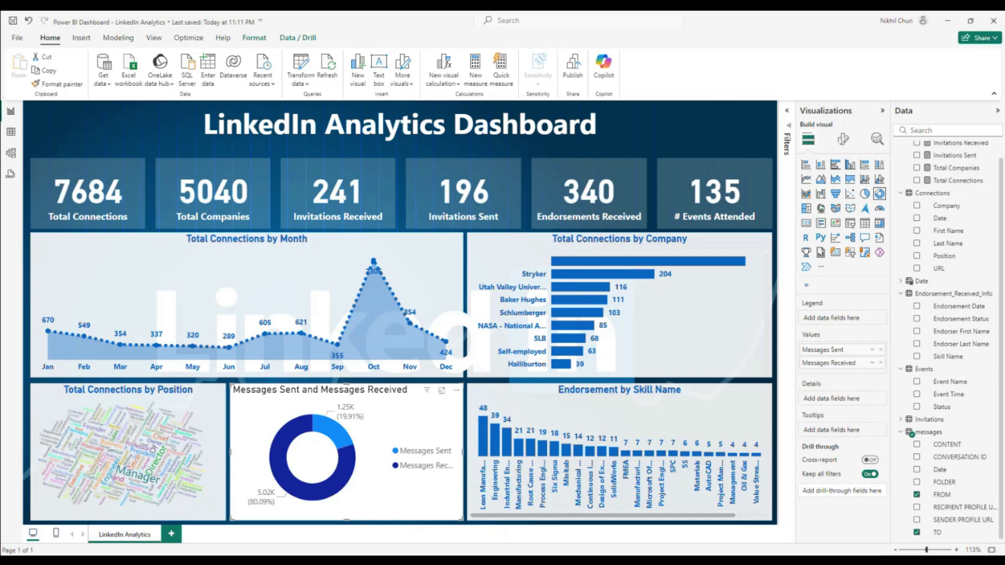
Copy the LinkedIn blue color code 0A66C2 from the Bing results in the browser and return to Power BI
key(alt+Tab)
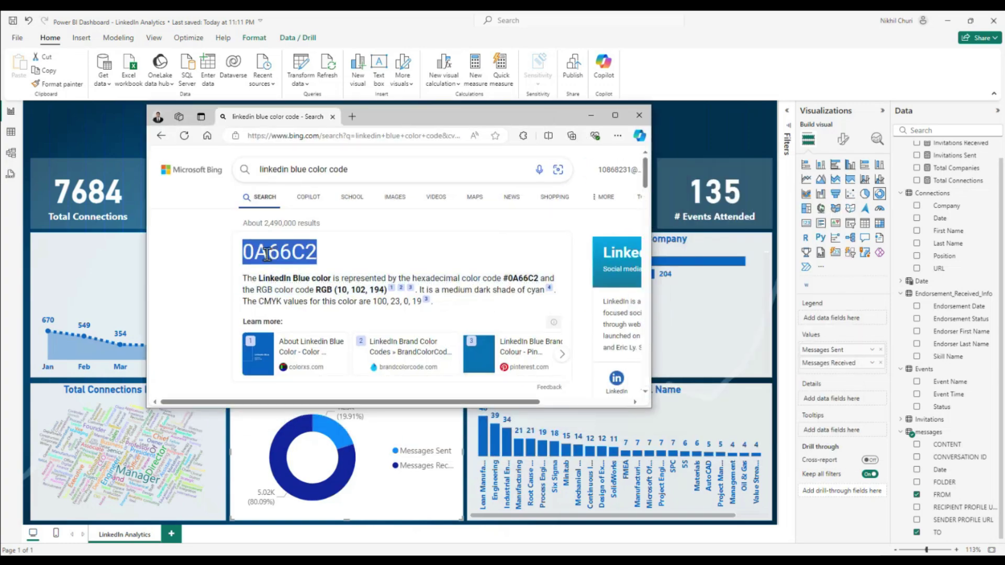
right_click(271, 254)
click(298, 263)
drag(298, 117, 96, 119)
key(alt+Tab)
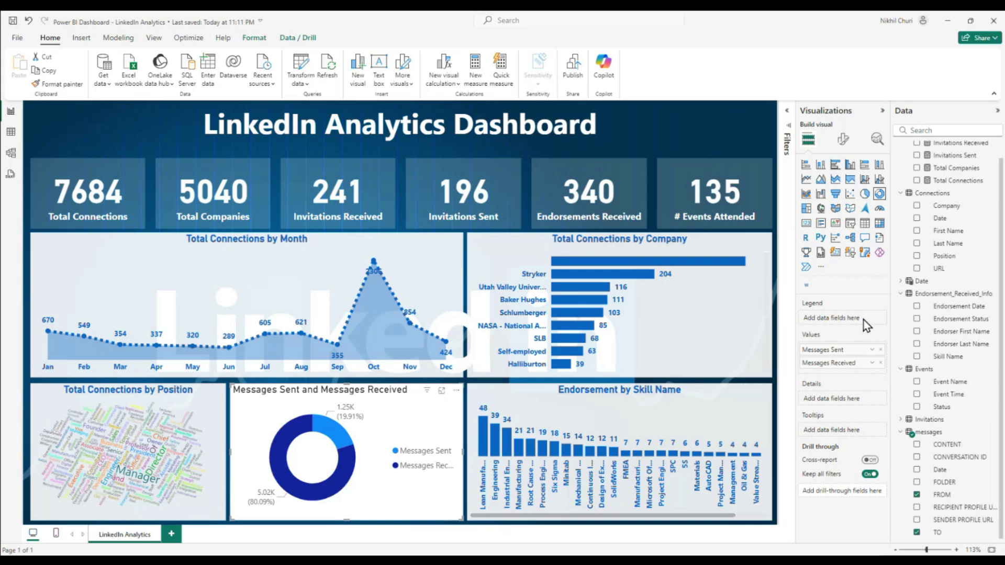
Set the color of the donut chart's Messages Received slice to hex #0A66C2
click(844, 140)
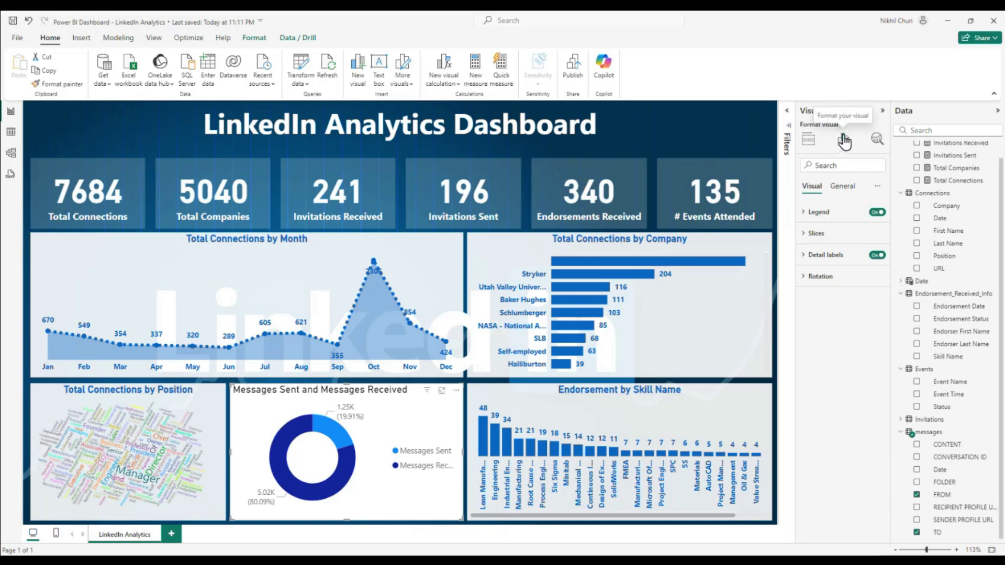
click(800, 234)
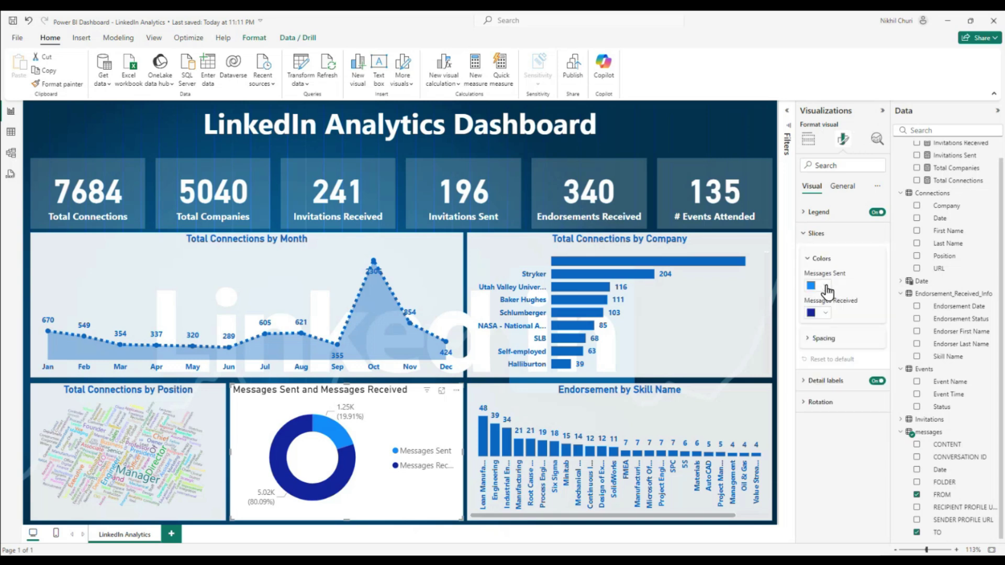
click(825, 314)
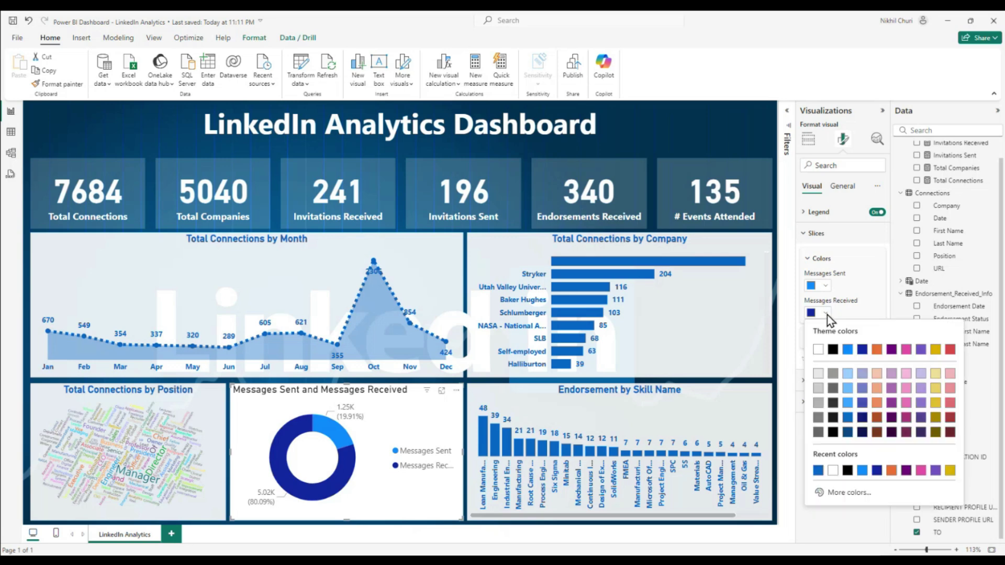
click(848, 493)
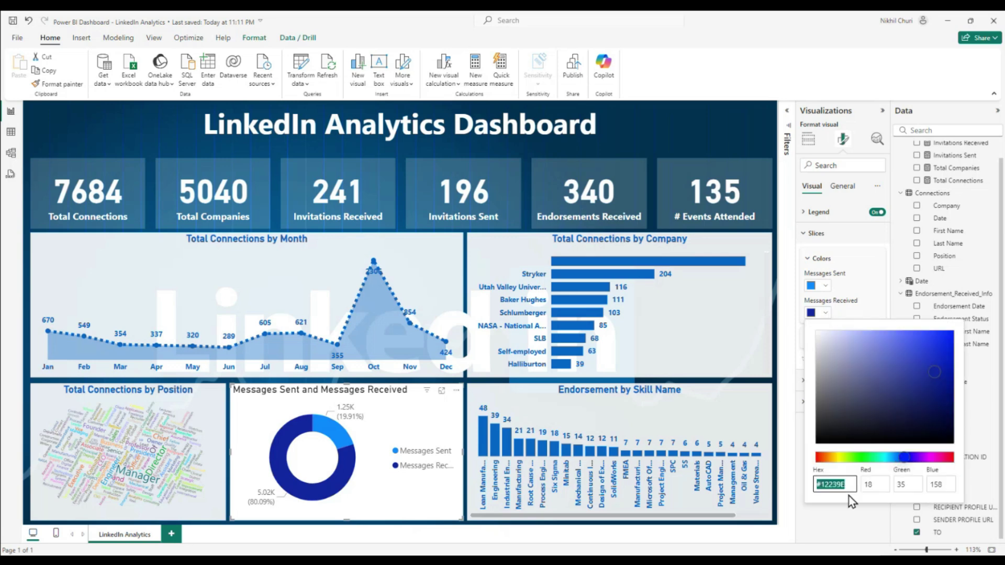
drag(851, 484, 819, 486)
key(ctrl+v)
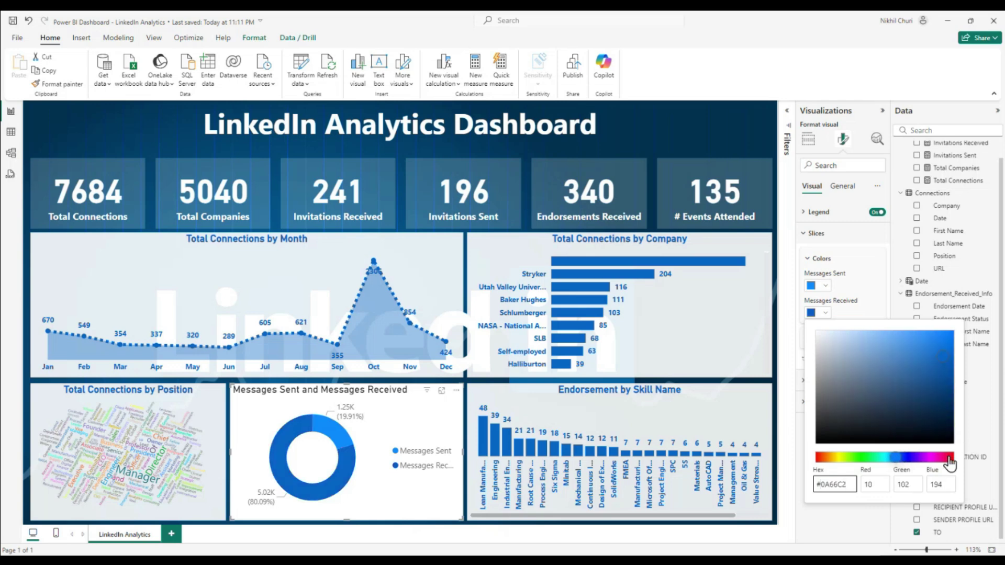
click(865, 532)
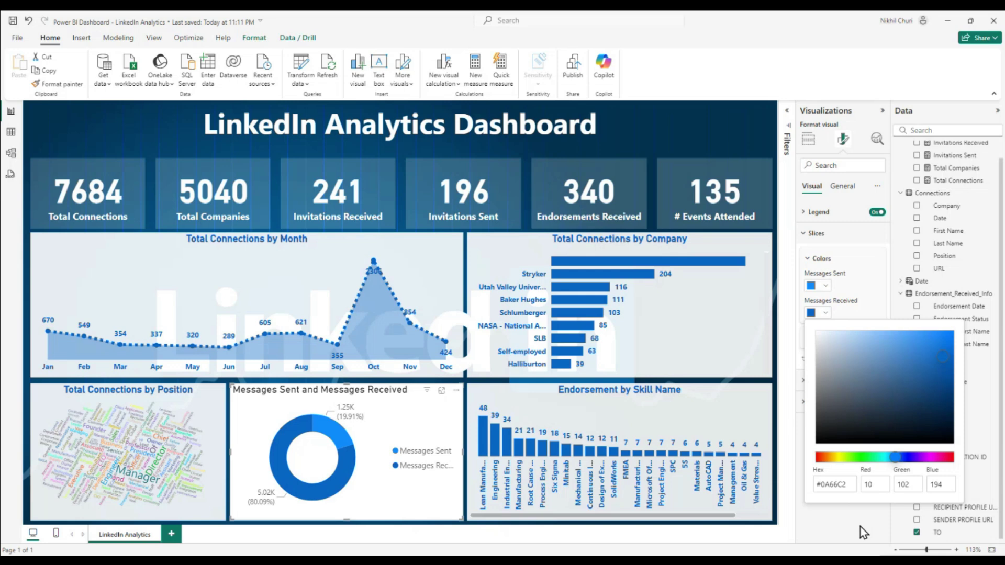
Recolor the donut chart's Messages Sent slice with a lighter blue theme shade
click(826, 290)
click(821, 469)
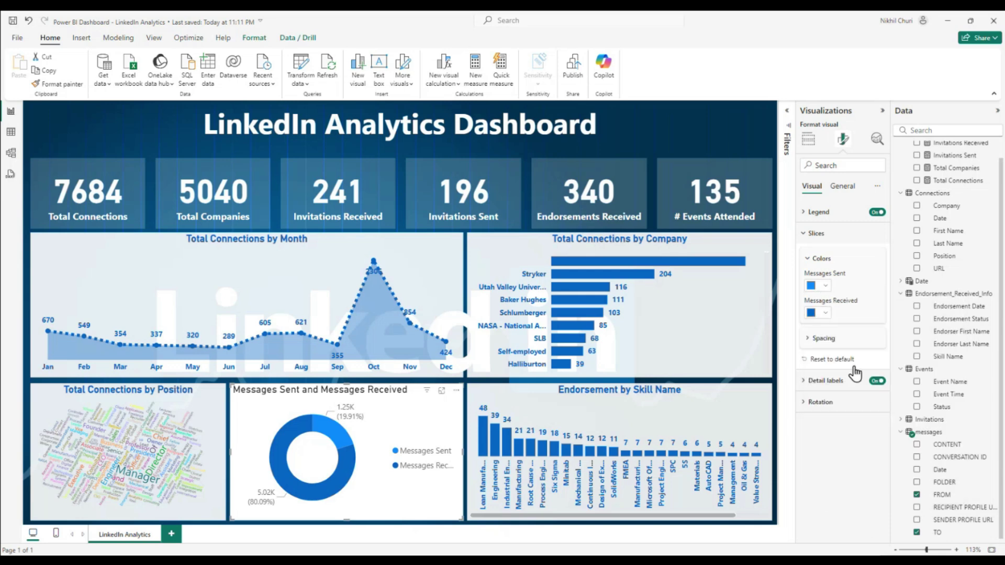
click(824, 285)
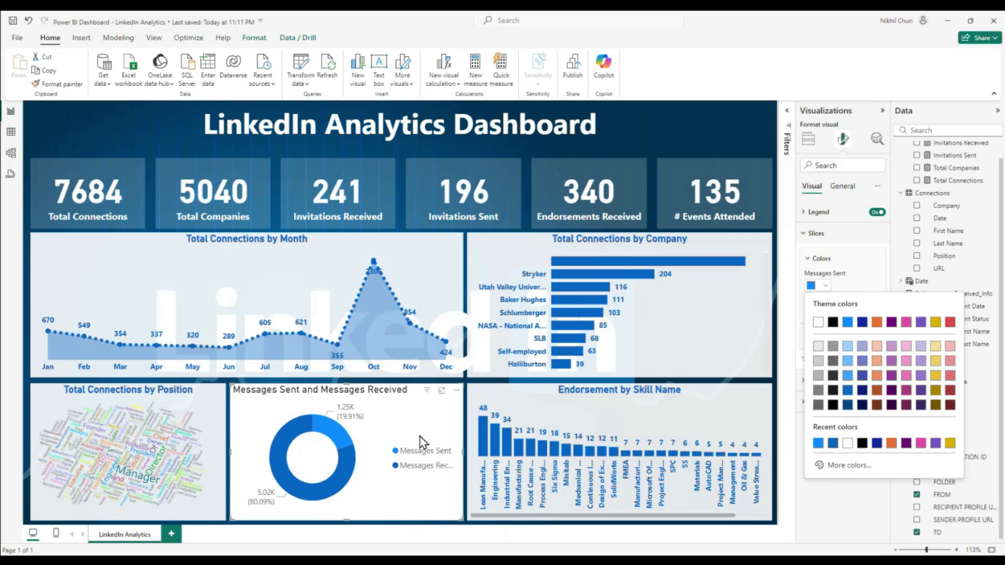
click(849, 347)
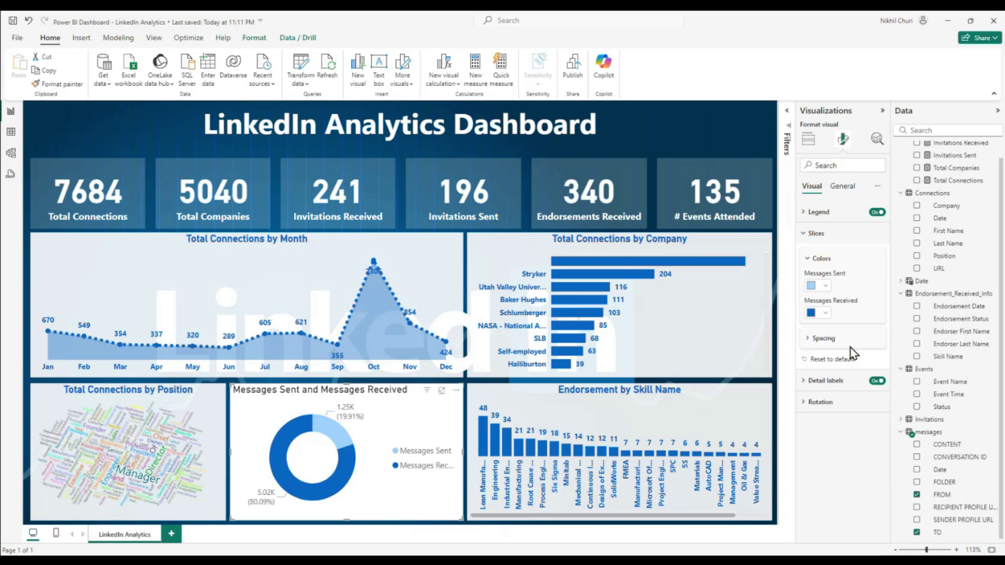
click(825, 286)
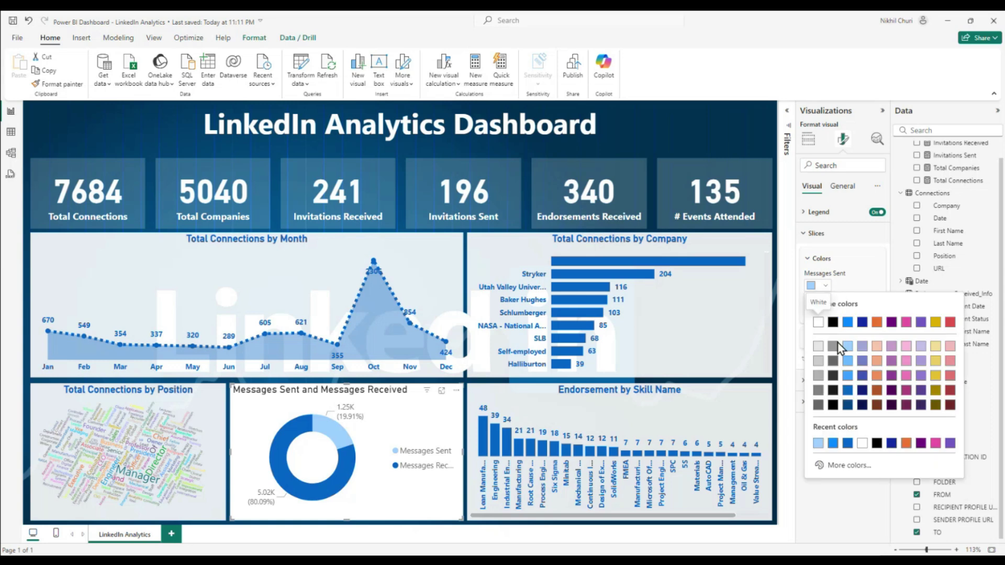
click(846, 361)
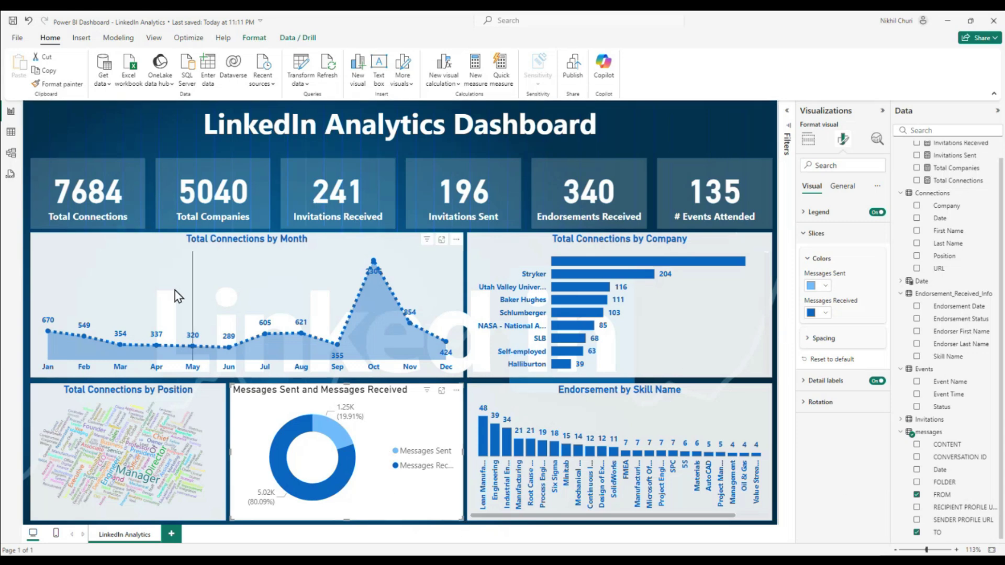
Copy the formatting of the Total Connections by Month chart onto the messages donut chart with Format Painter
click(83, 259)
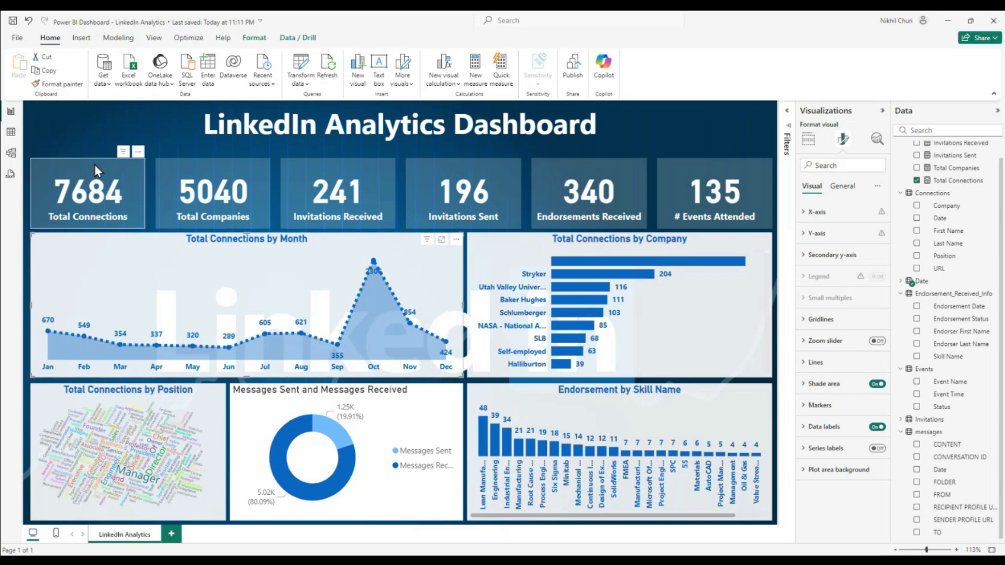
click(57, 85)
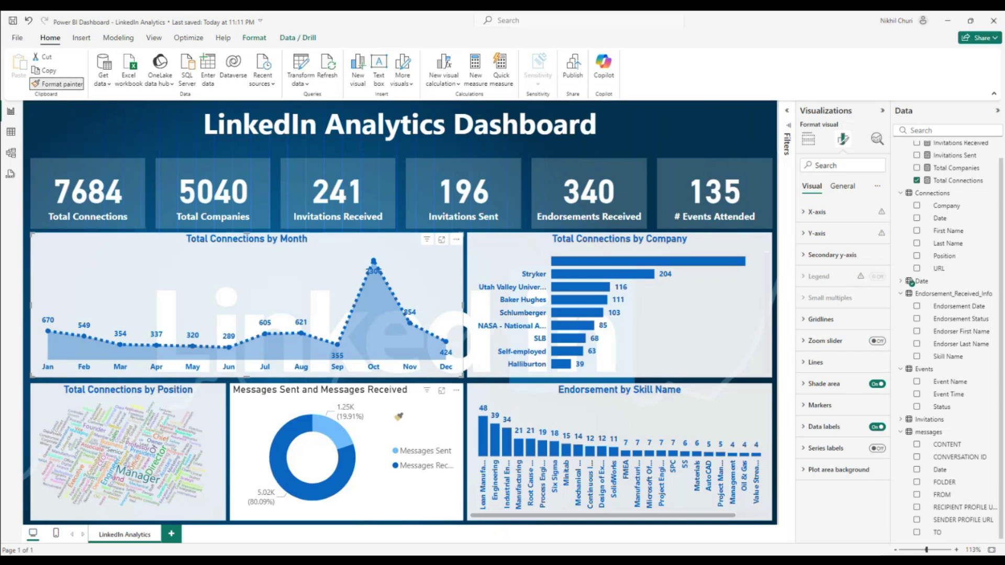
click(409, 419)
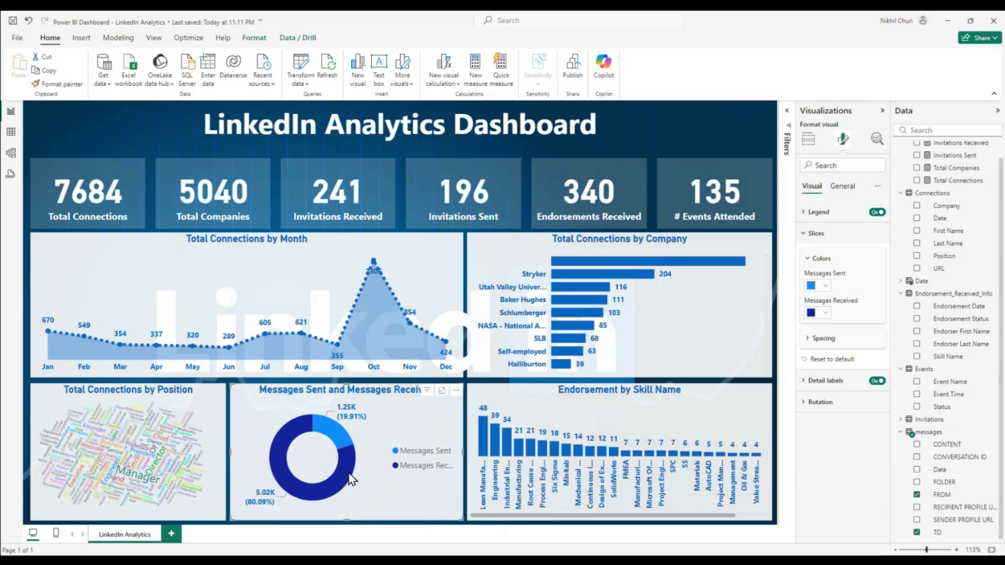
Reapply hex #0A66C2 to the Messages Received slice after the format copy
mouse_move(359, 477)
click(826, 313)
click(848, 492)
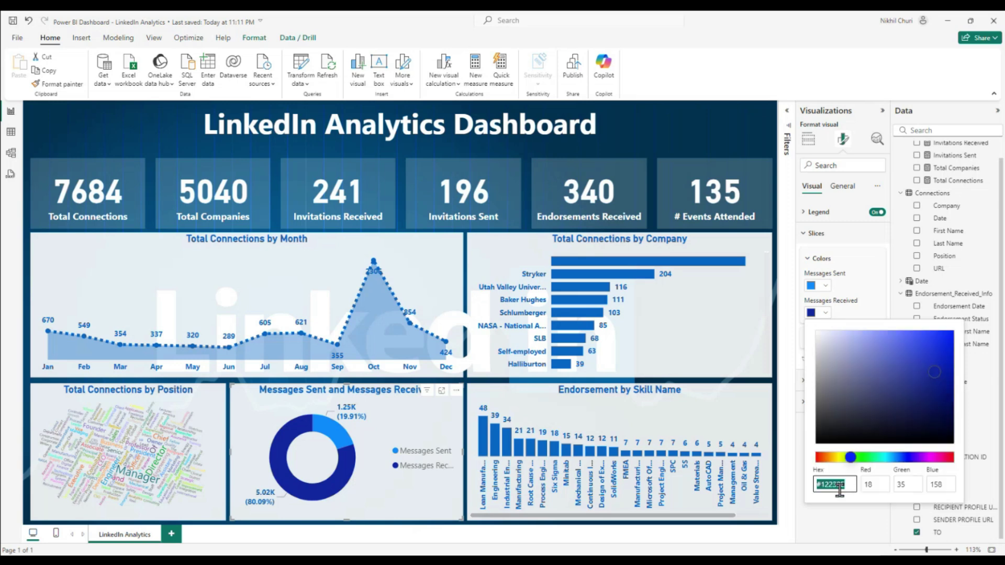
drag(846, 483, 822, 486)
text(1)
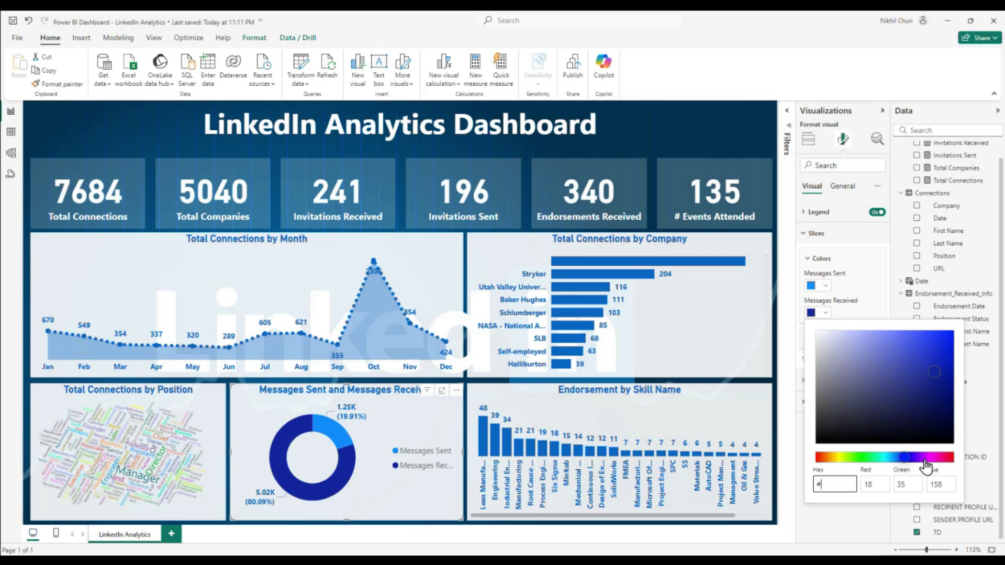
key(ctrl+v)
click(840, 534)
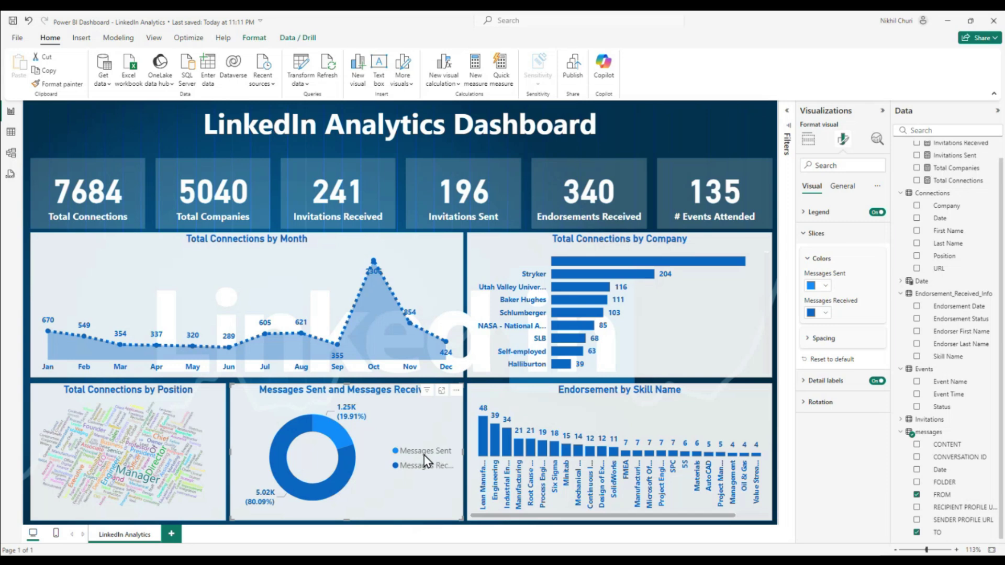
Swap the donut chart's value names, making the FROM value Messages Received and the TO value Messages Sent
click(808, 139)
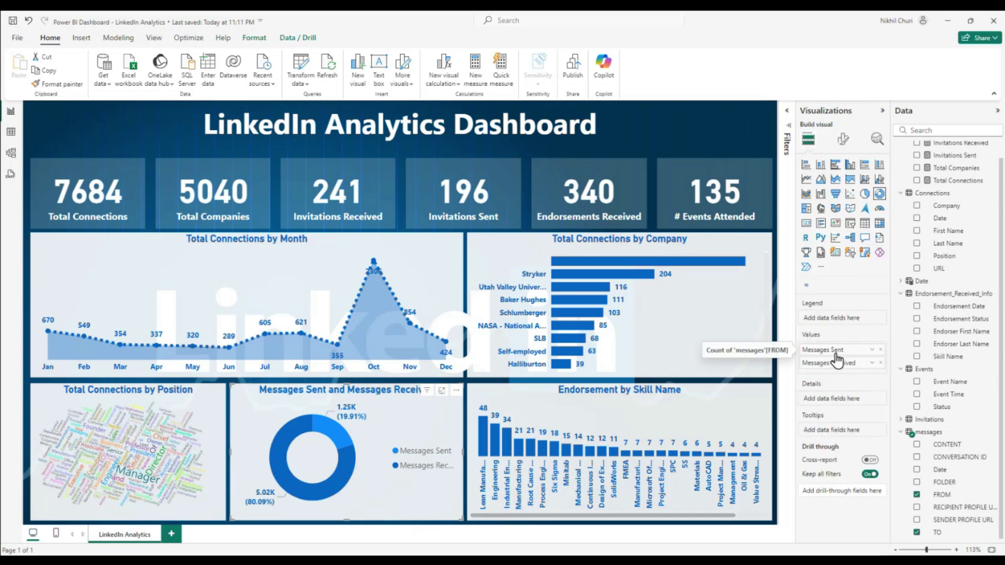
drag(844, 350, 832, 349)
text(Received)
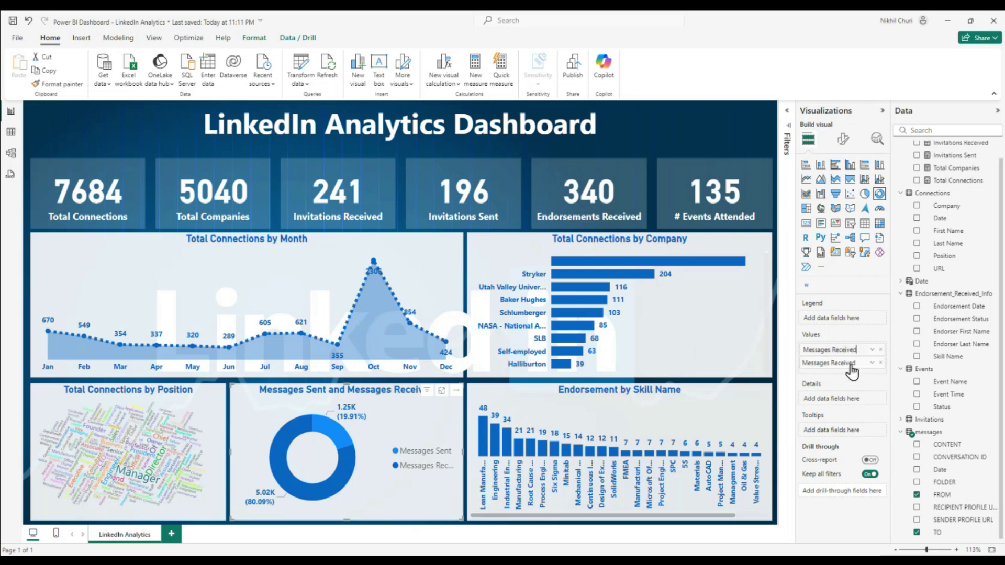
key(Return)
double_click(855, 364)
mouse_move(856, 364)
mouse_down()
mouse_move(831, 363)
mouse_move(841, 363)
mouse_up()
text(Sernt)
key(Return)
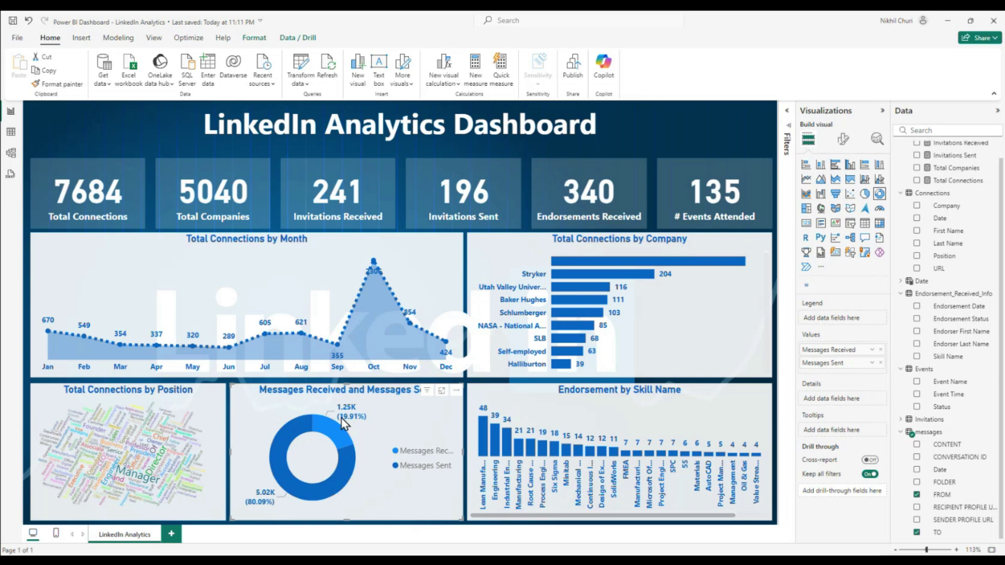
Set the messages donut chart's legend position to Top center
mouse_move(349, 414)
click(336, 431)
click(398, 471)
click(846, 142)
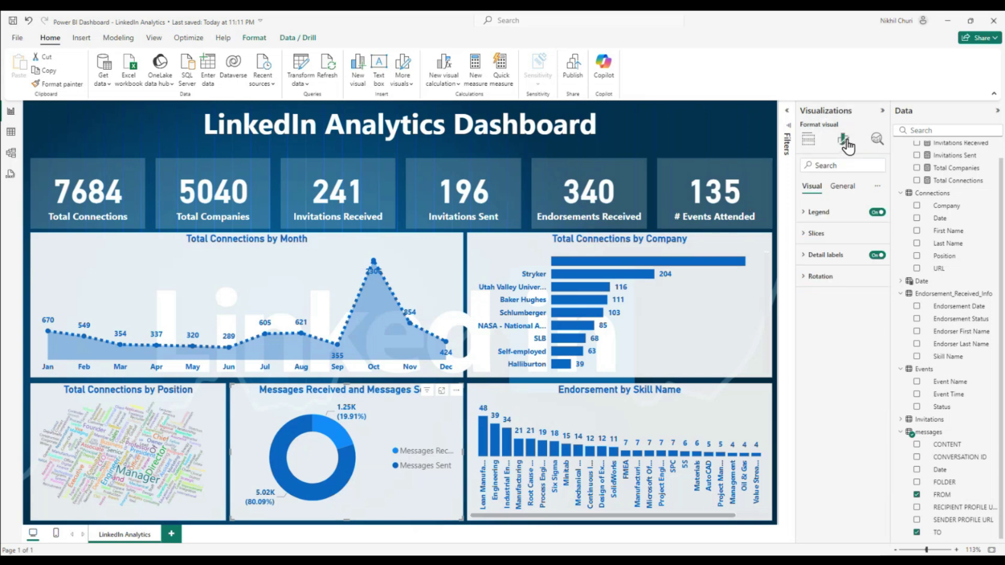
click(803, 216)
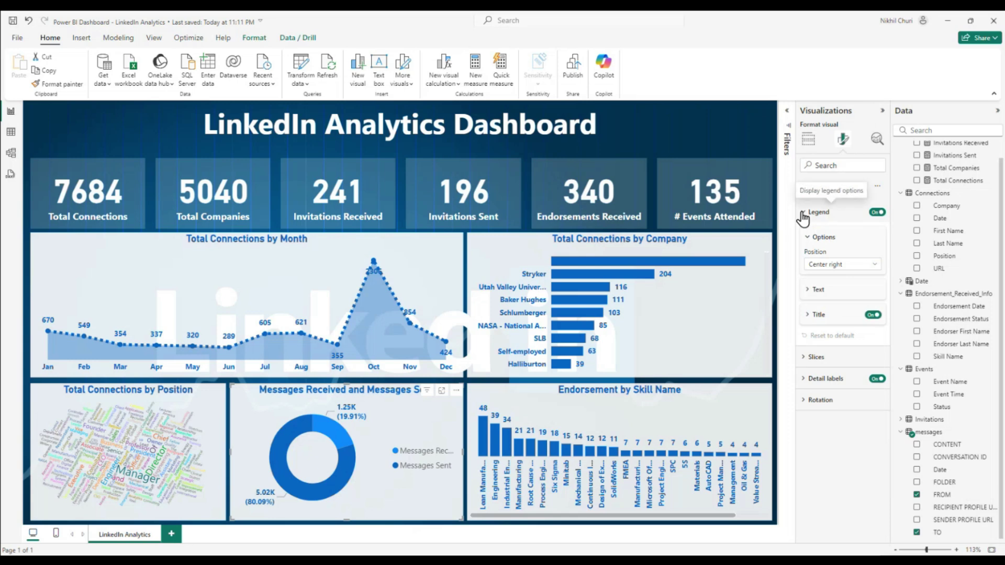
click(871, 265)
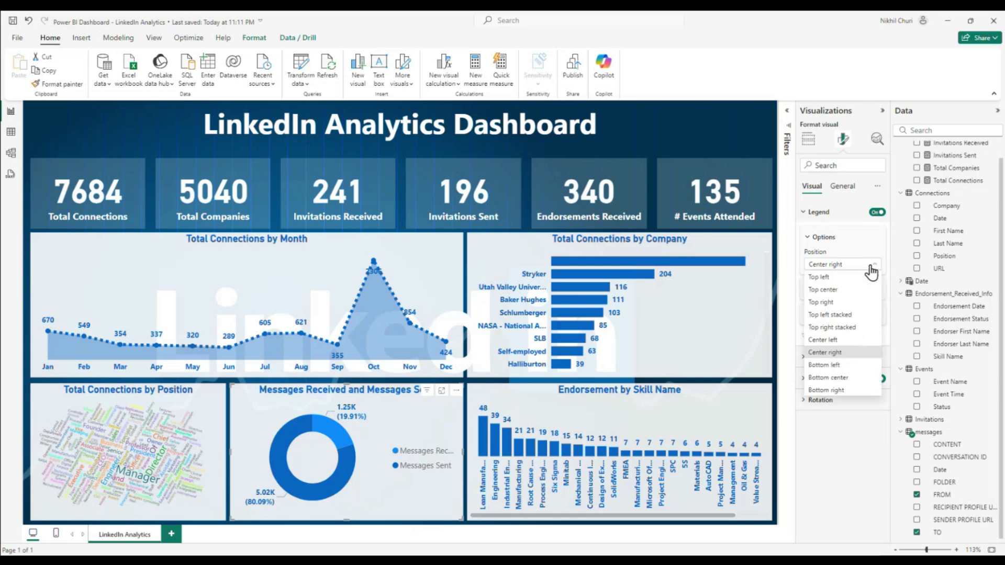
click(846, 292)
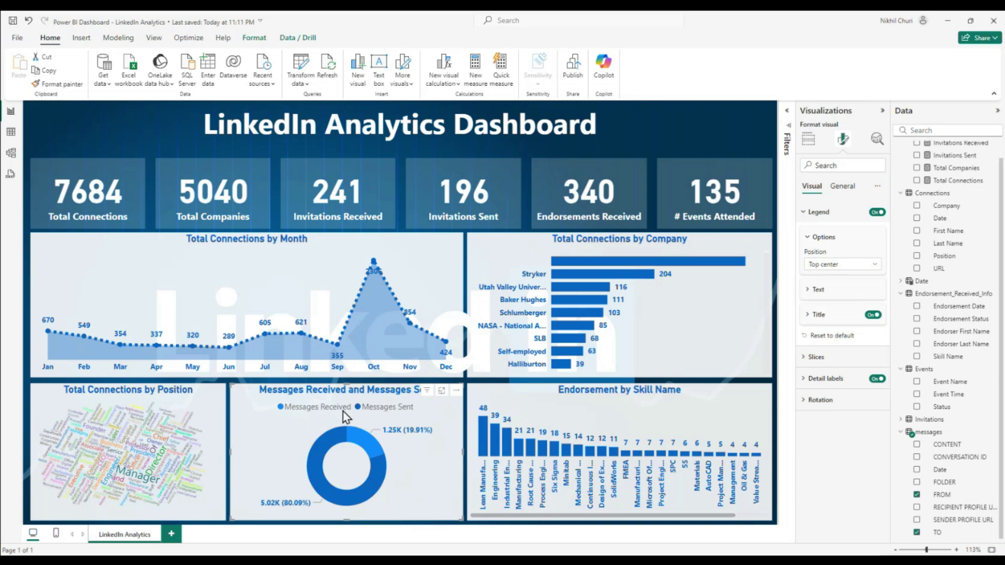
Set the donut chart's legend text color to hex #0A66C2
click(844, 265)
click(844, 267)
click(813, 290)
click(825, 362)
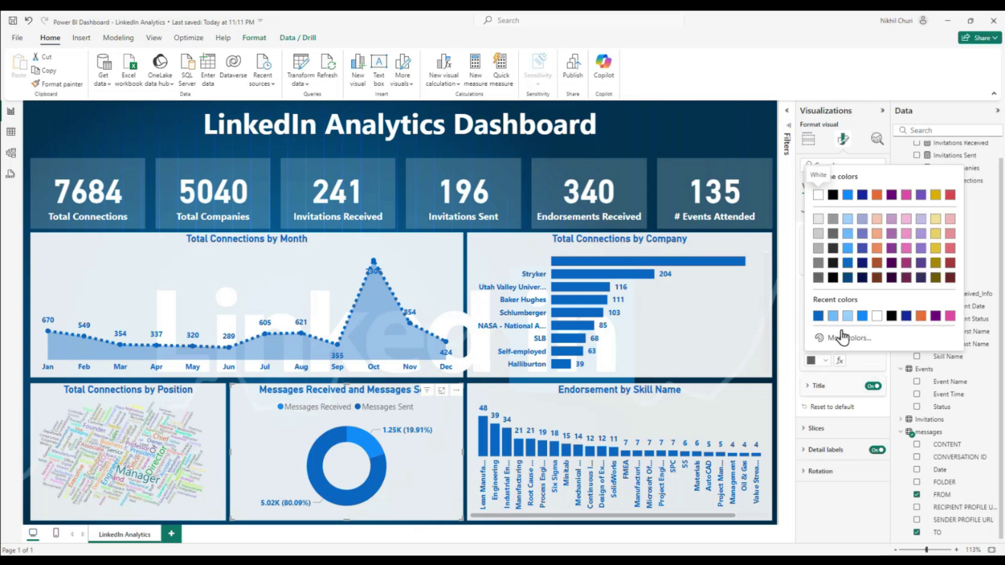
click(840, 339)
click(850, 330)
drag(851, 330, 820, 331)
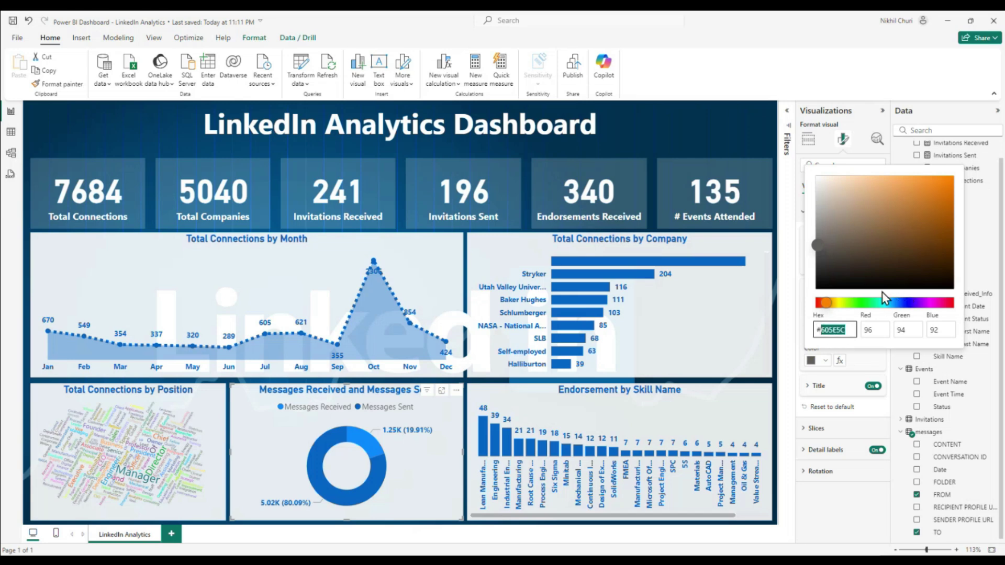
text(0A66C2)
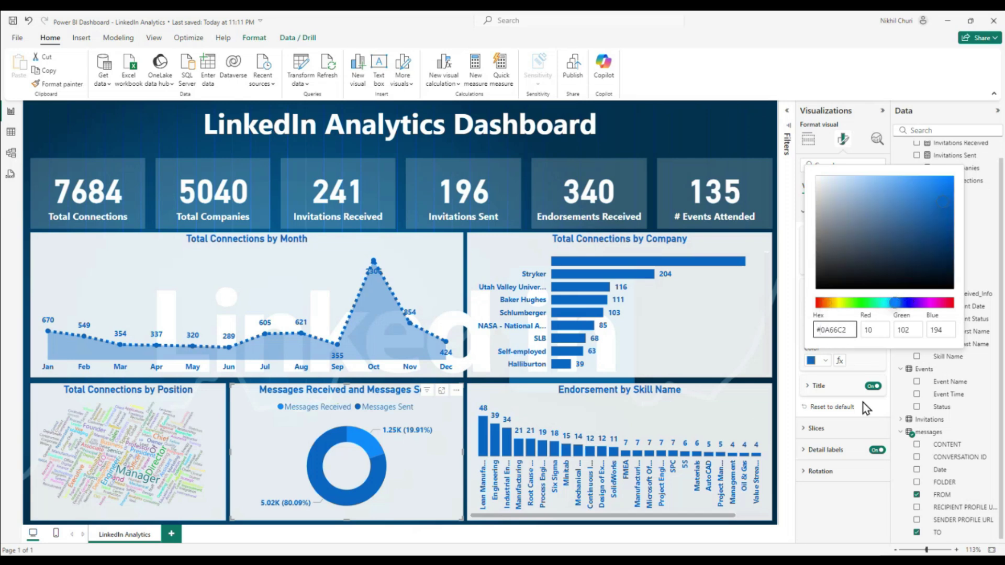
click(872, 495)
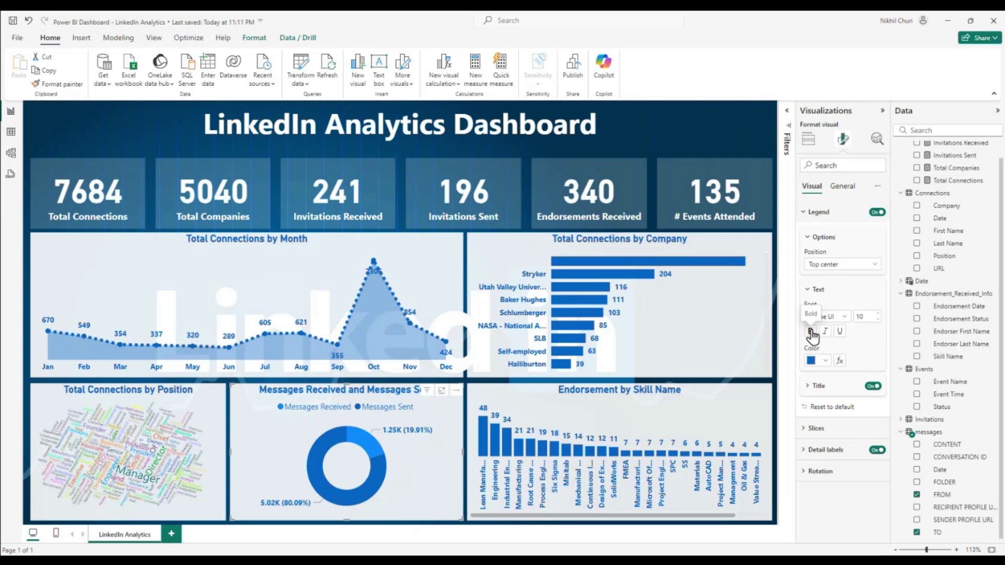
Try bold formatting on the donut chart's legend text and turn it back off
click(810, 332)
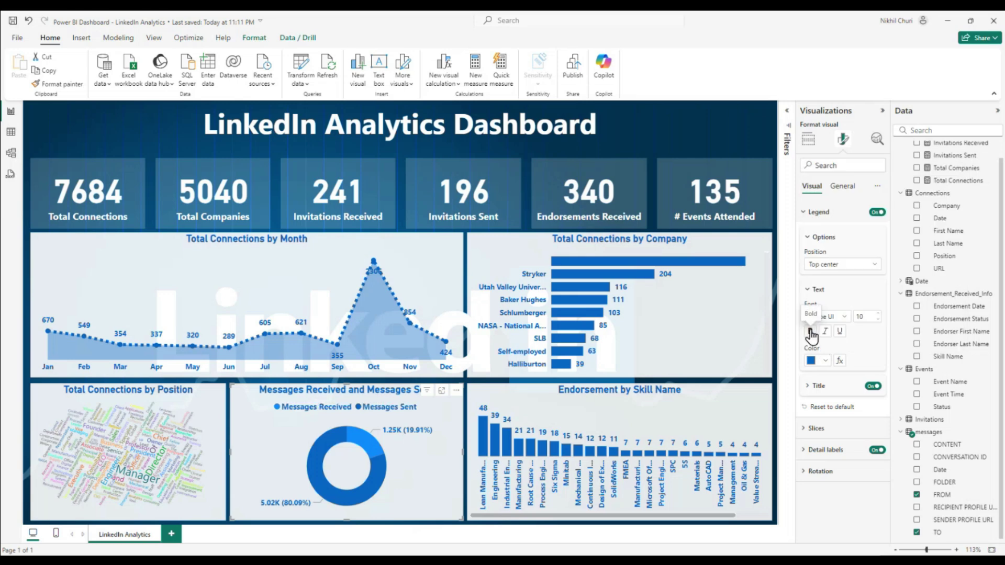
click(810, 333)
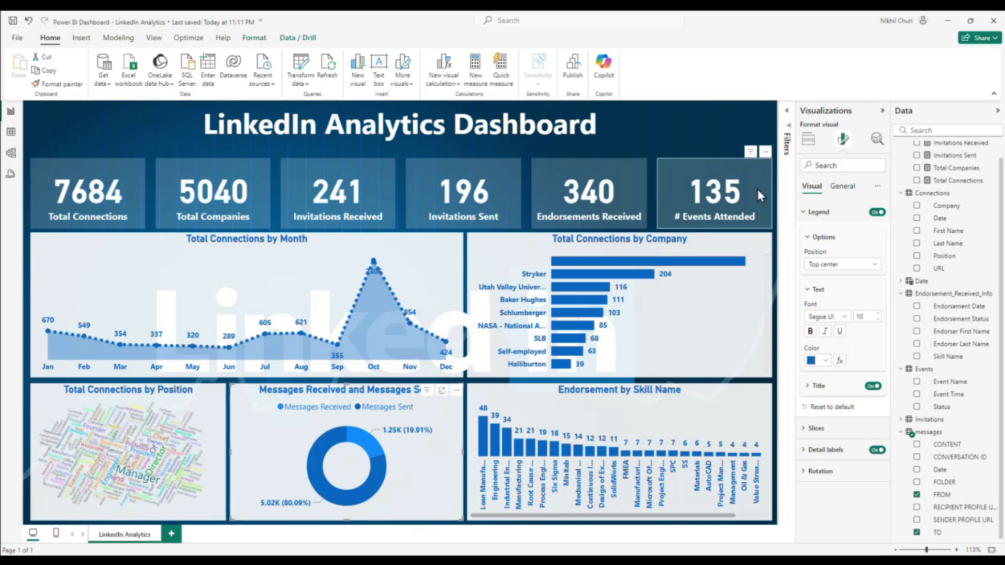
click(841, 187)
click(811, 186)
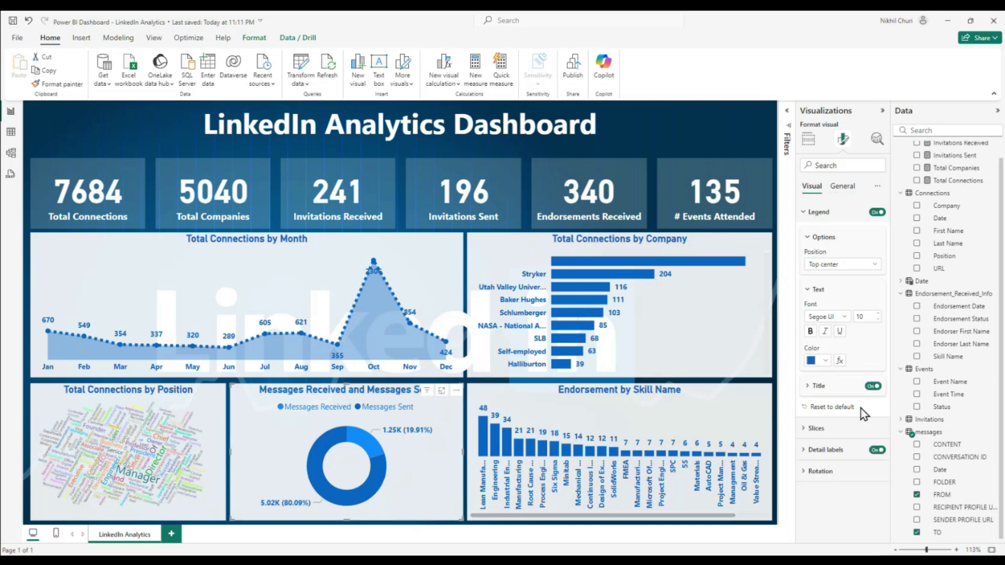
click(808, 386)
click(809, 390)
Try inner radius values of 45% and 50% for the donut's slices and return the radius to 60%
click(803, 430)
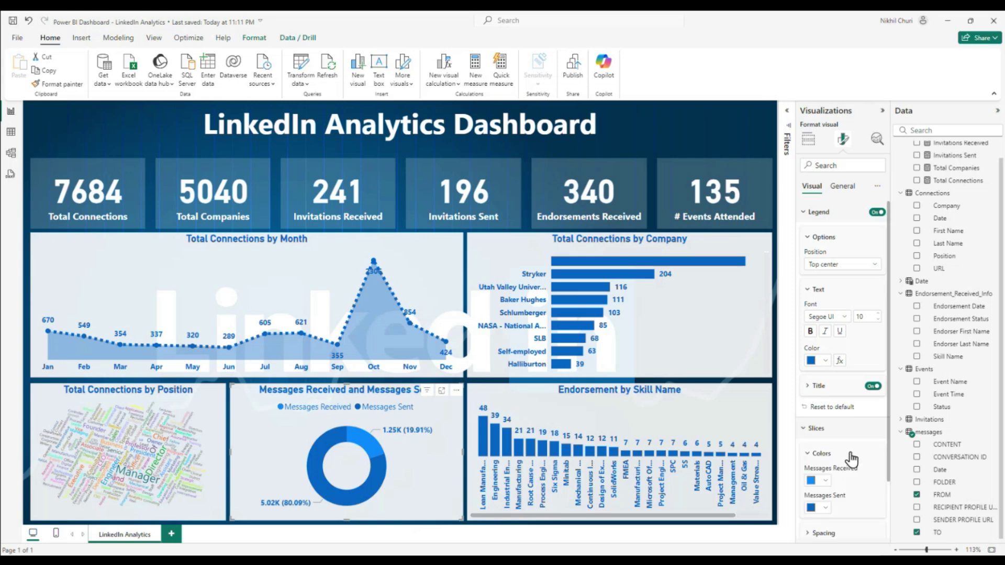
scroll(850, 458, down, 2)
click(806, 465)
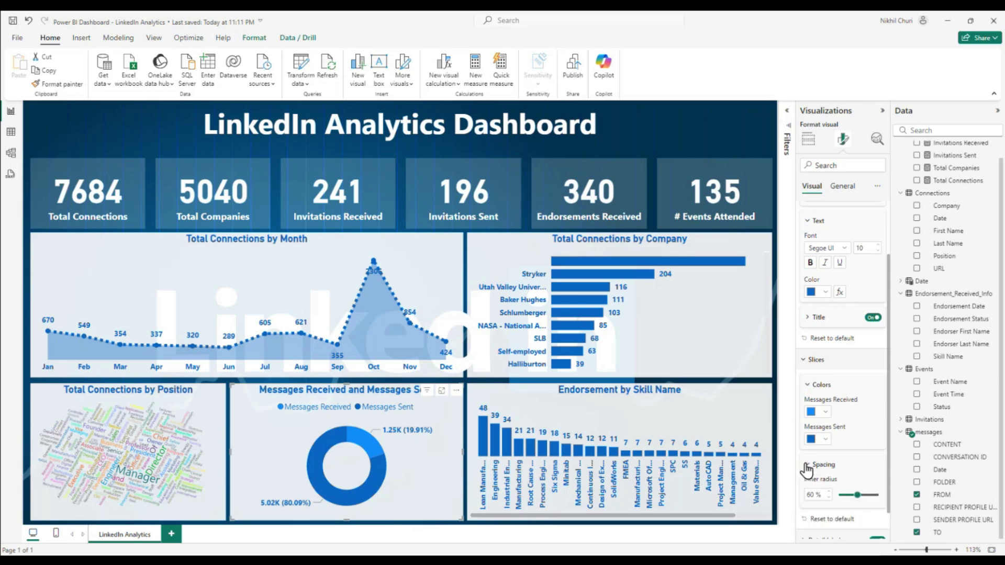
scroll(816, 461, down, 1)
mouse_move(870, 466)
mouse_down()
mouse_move(899, 469)
mouse_move(858, 460)
mouse_up()
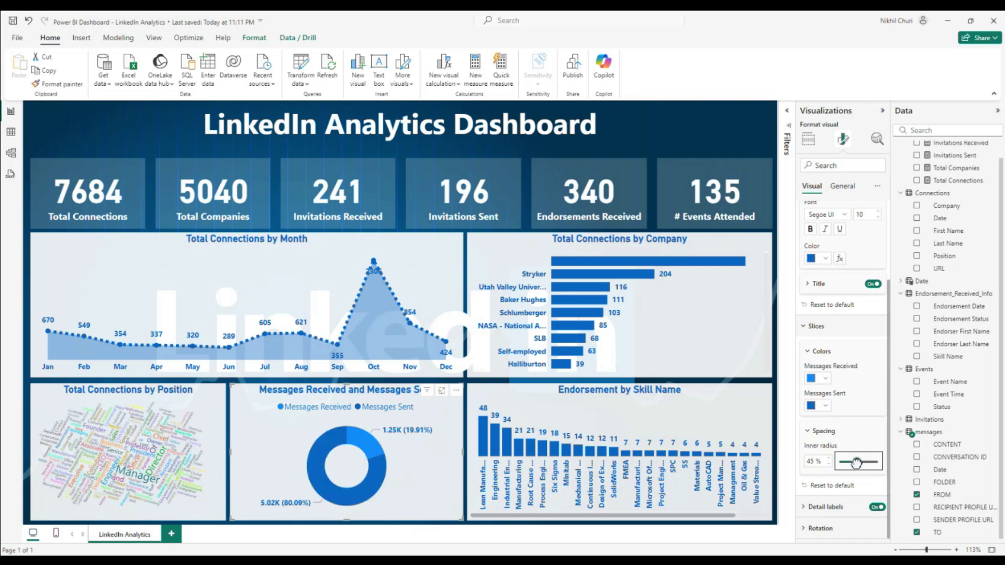
double_click(818, 461)
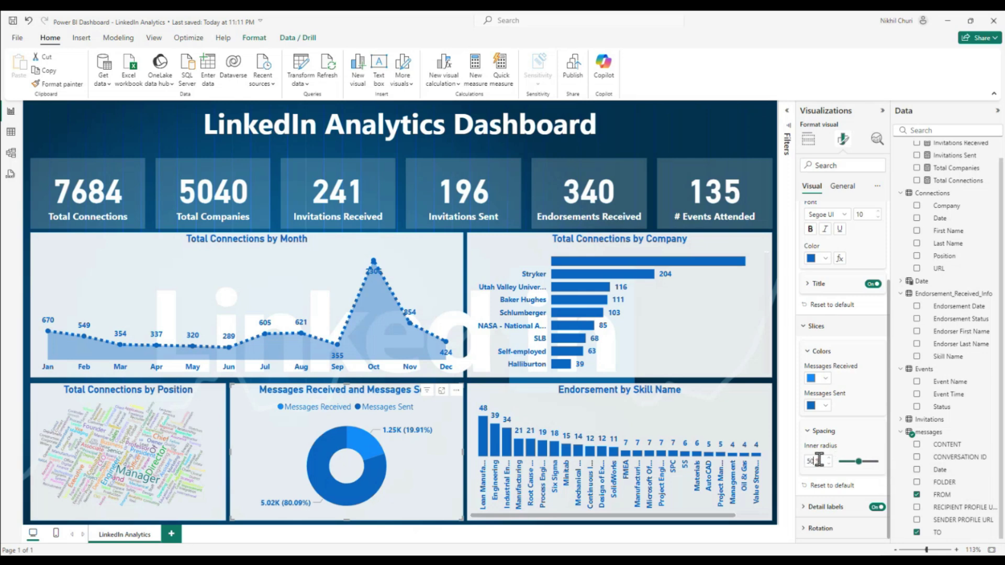
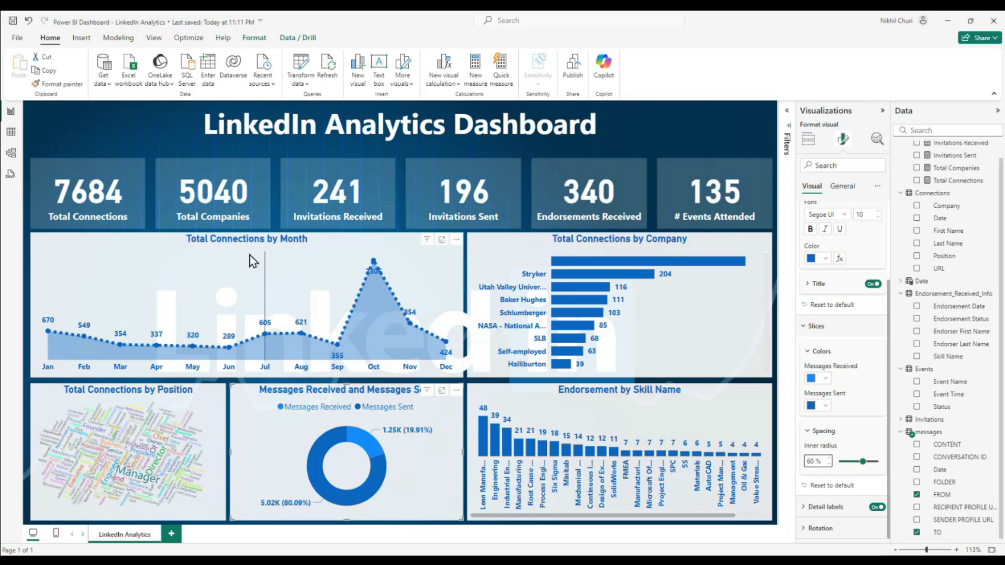
Copy the formatting of the Total Connections by Month chart onto the Total Connections card with Format Painter
click(148, 274)
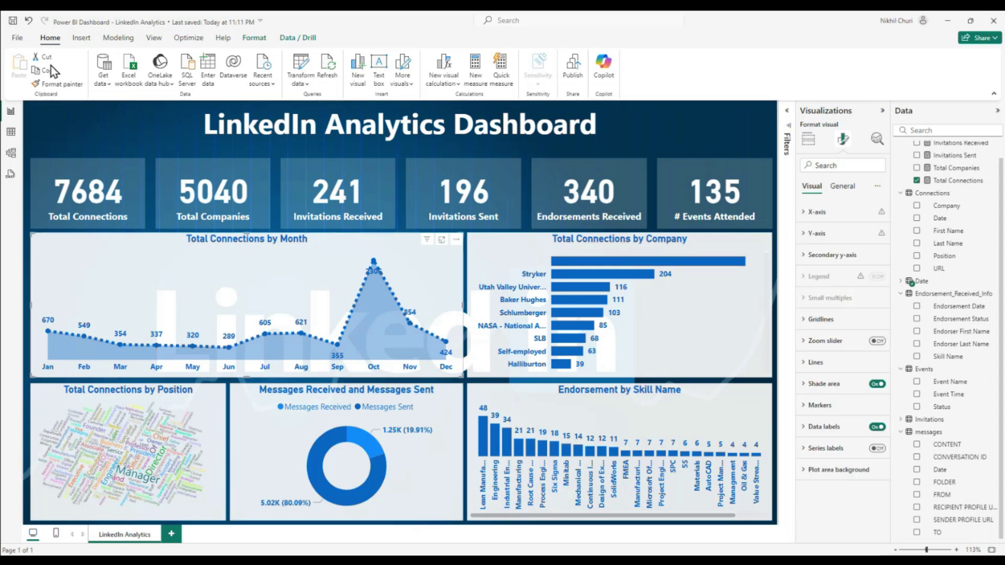
click(53, 86)
click(133, 170)
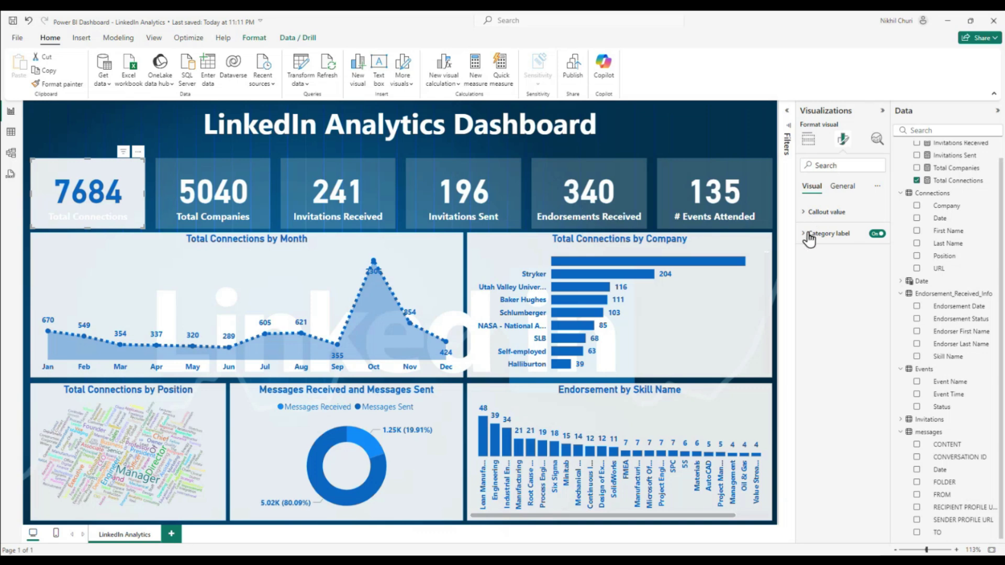
Set the Total Connections card's category label color to hex #0A66C2 and keep the label bold
click(839, 233)
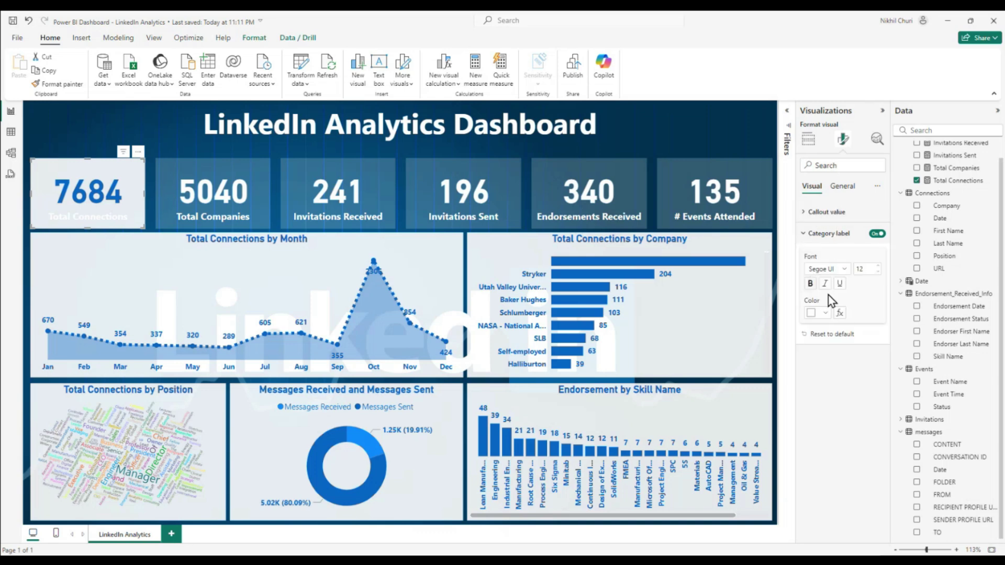
click(827, 313)
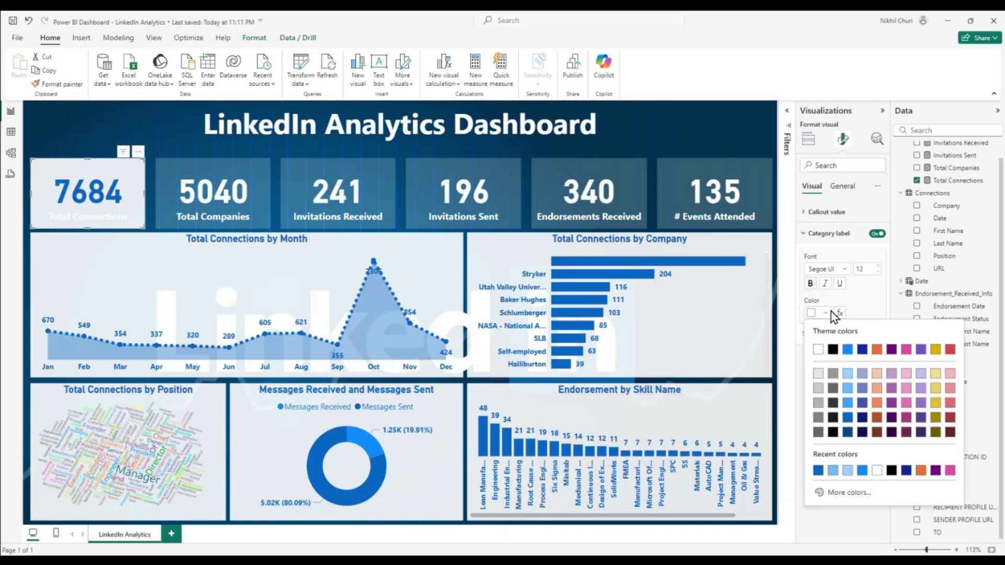
click(837, 494)
click(847, 486)
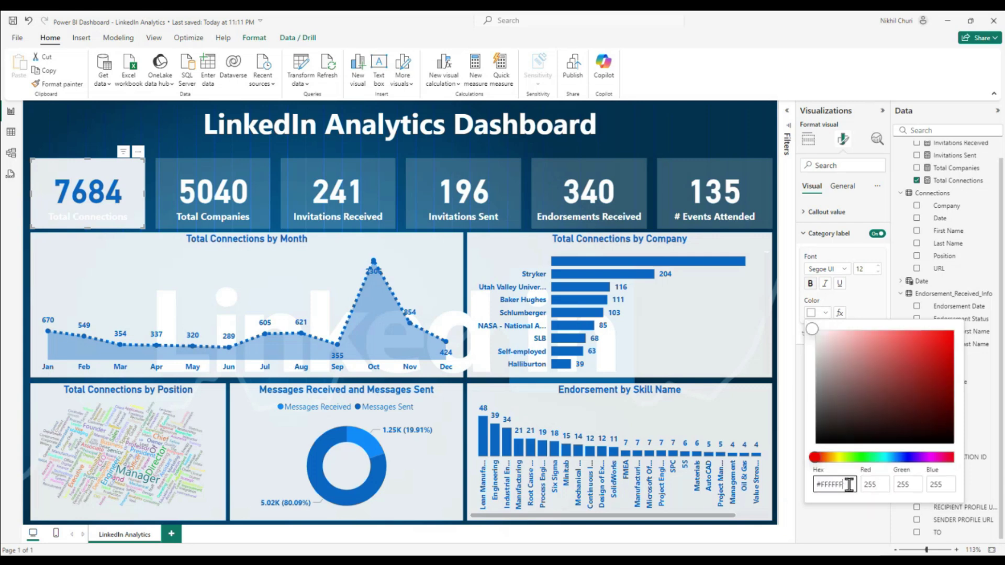
double_click(840, 482)
text(0A66C2)
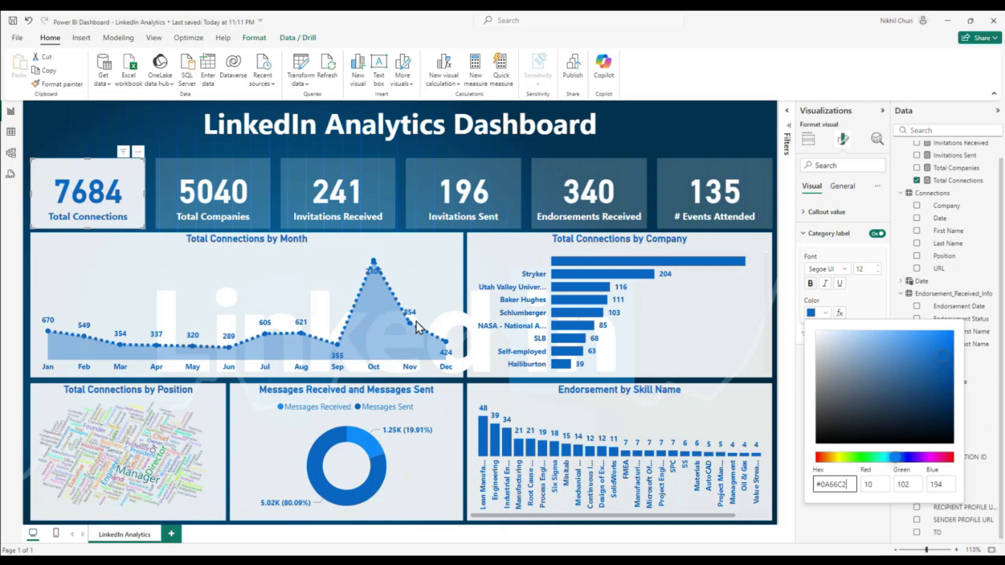
click(810, 284)
click(810, 284)
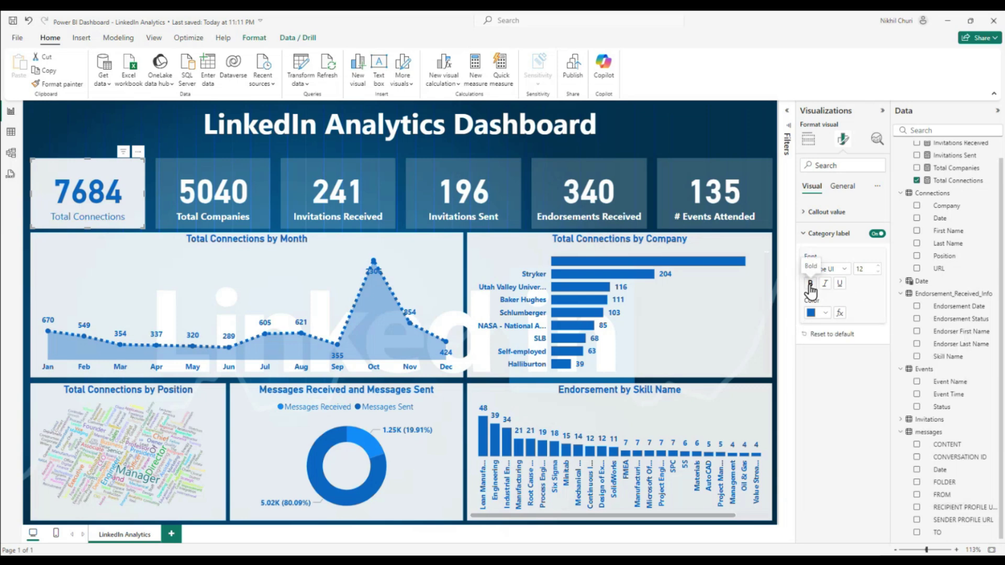
click(811, 286)
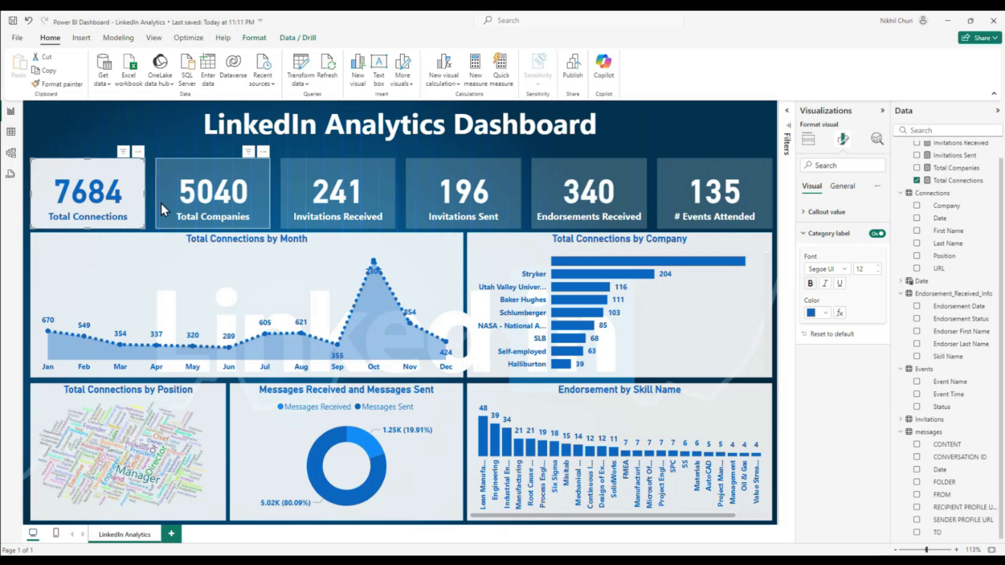
Set the background transparency of the Total Connections card to 20%
click(842, 187)
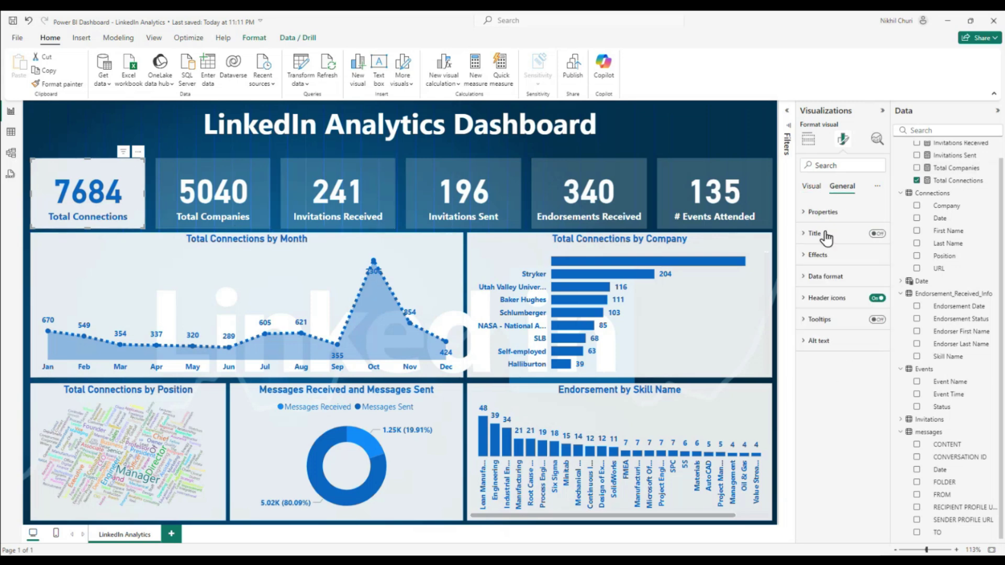
click(804, 257)
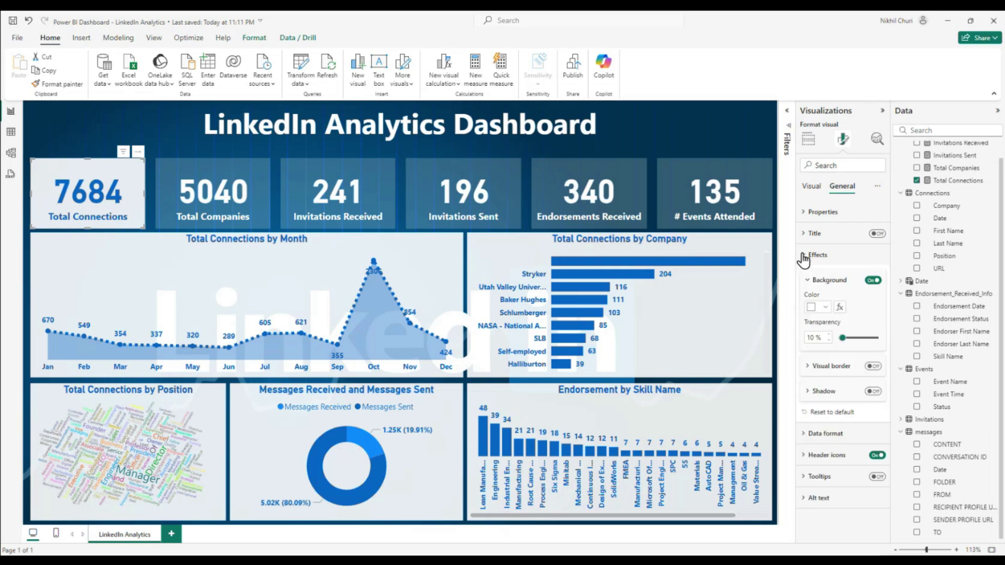
double_click(812, 338)
text(20)
key(Return)
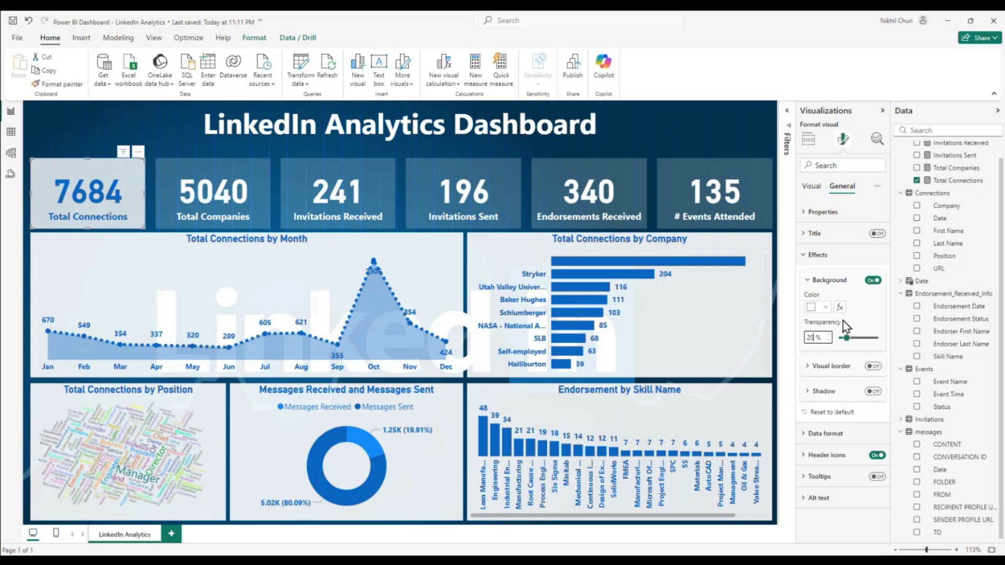
Try a higher background transparency on the Total Connections card, settling on 25%
double_click(818, 338)
key(Return)
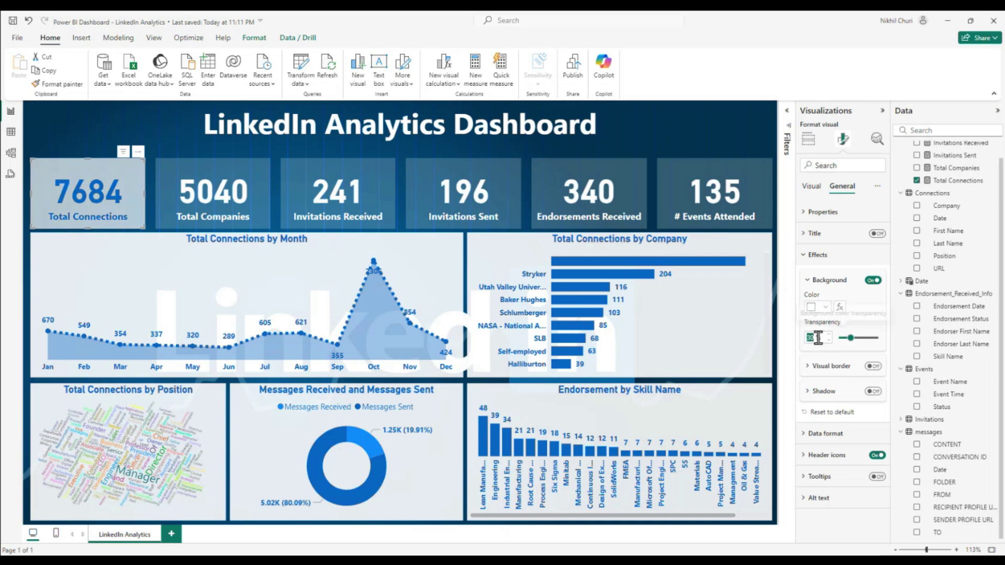
key(BackSpace)
text(20)
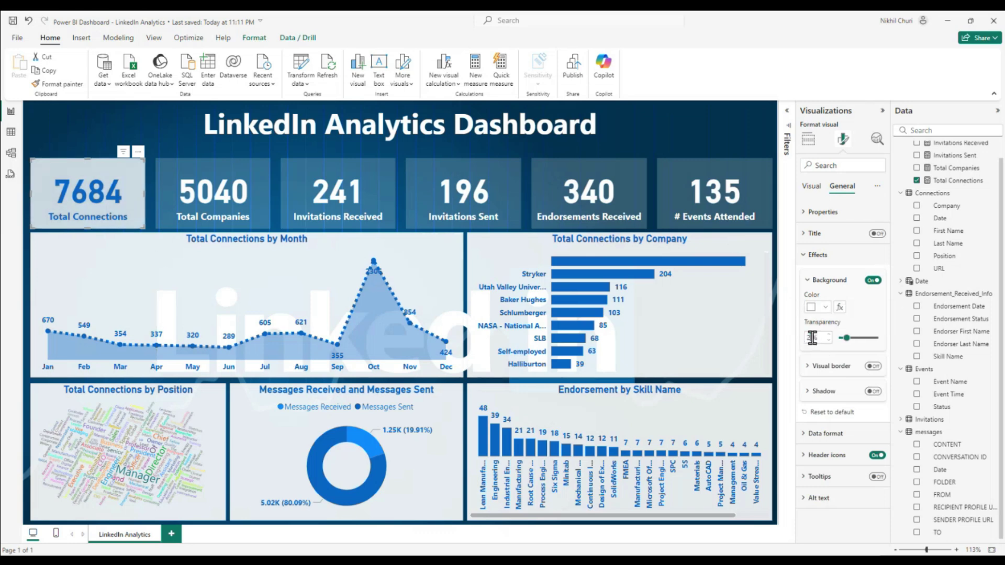
text(5)
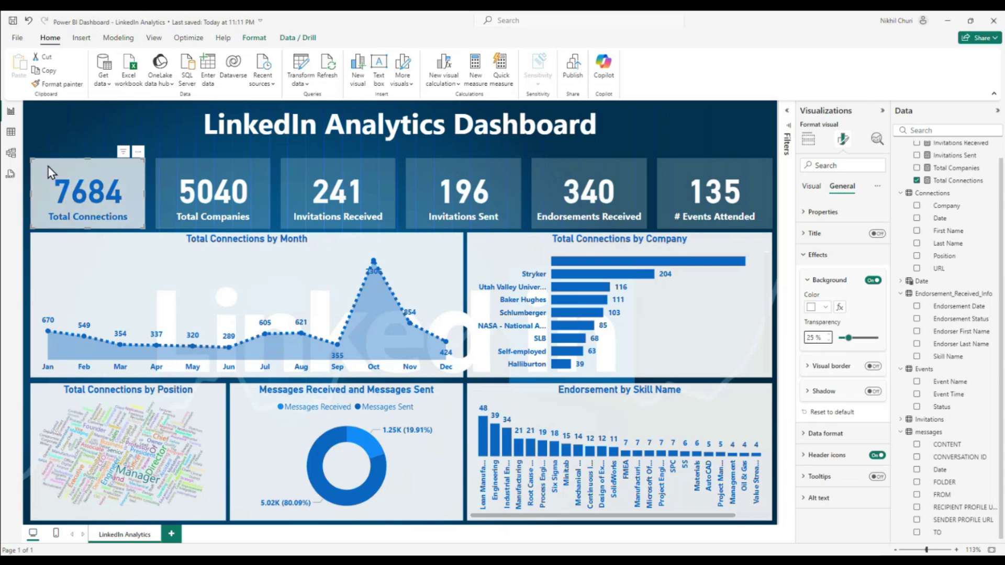
Try copying the Total Connections card's formatting onto the Total Connections by Month chart and undo it
click(58, 84)
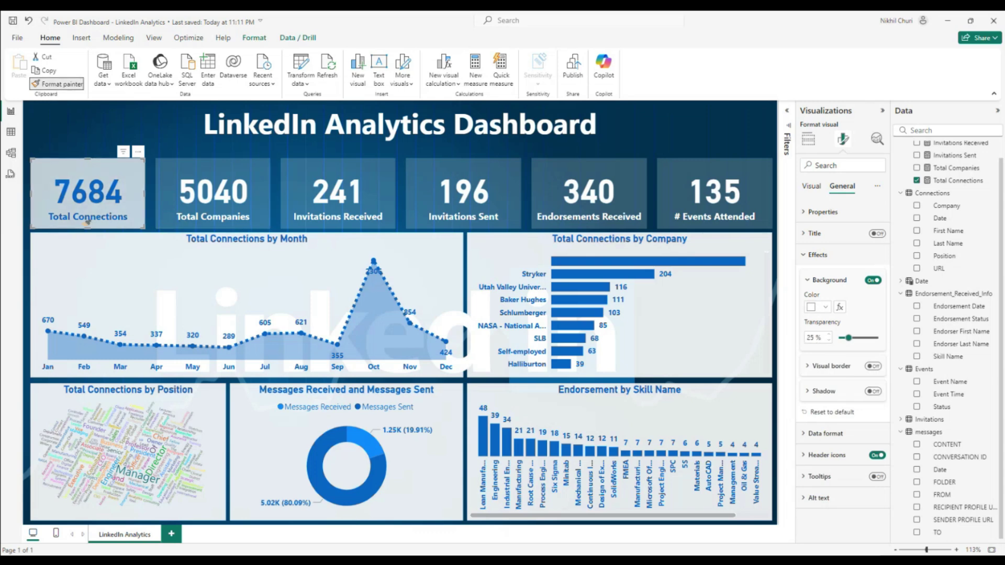
click(87, 249)
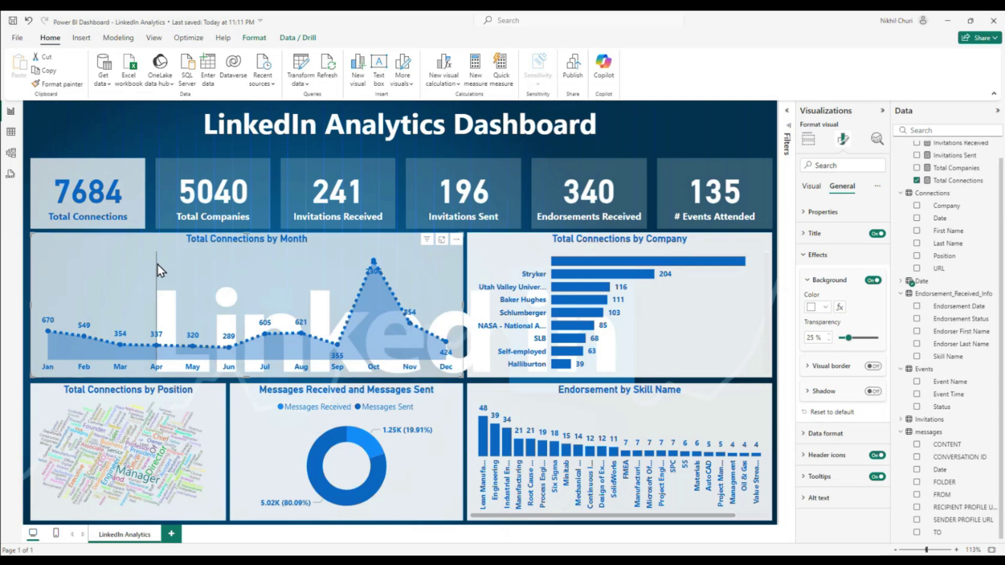
click(29, 21)
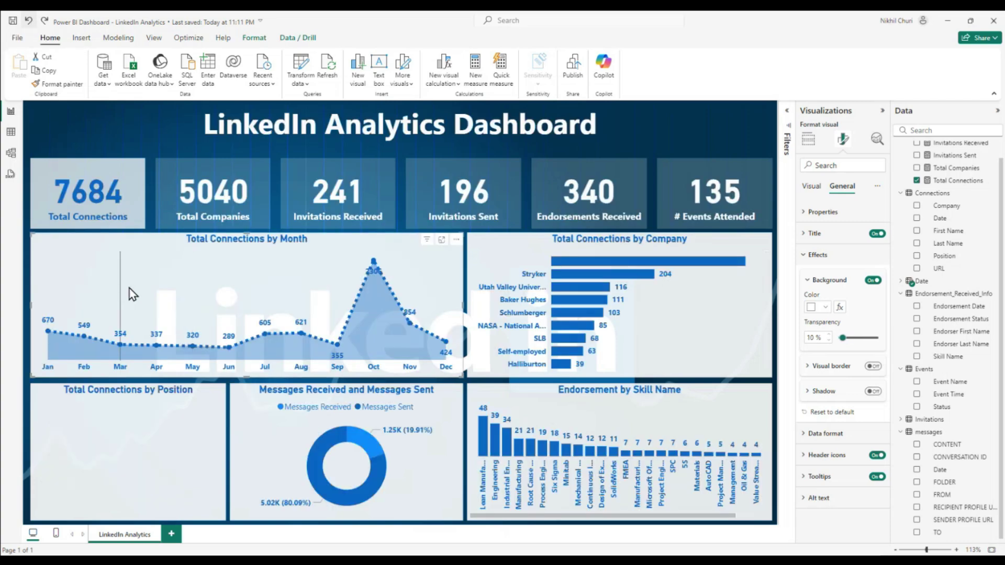
Reselect the Total Connections card and set its background transparency back to 20%
click(131, 180)
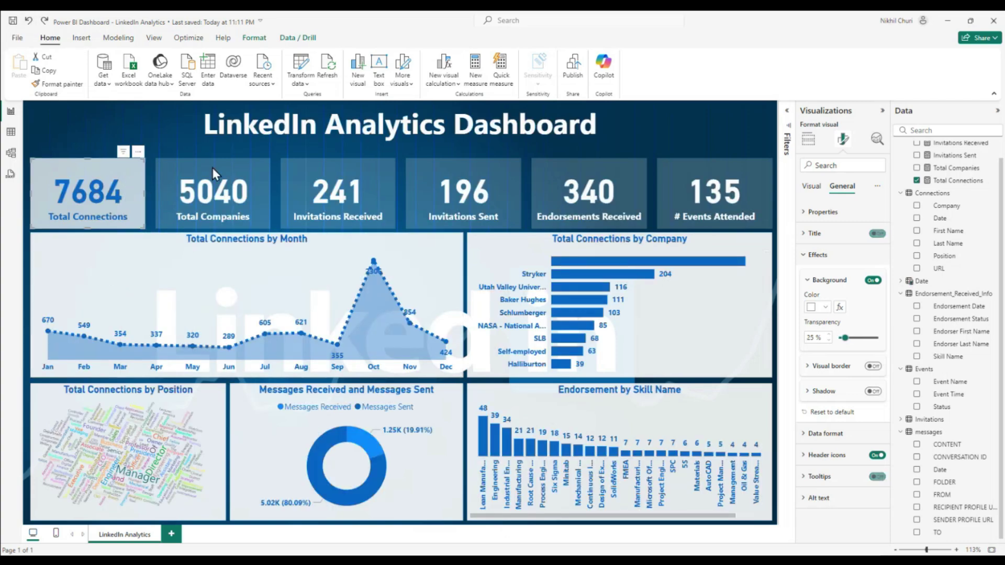
double_click(817, 338)
text(20)
key(Return)
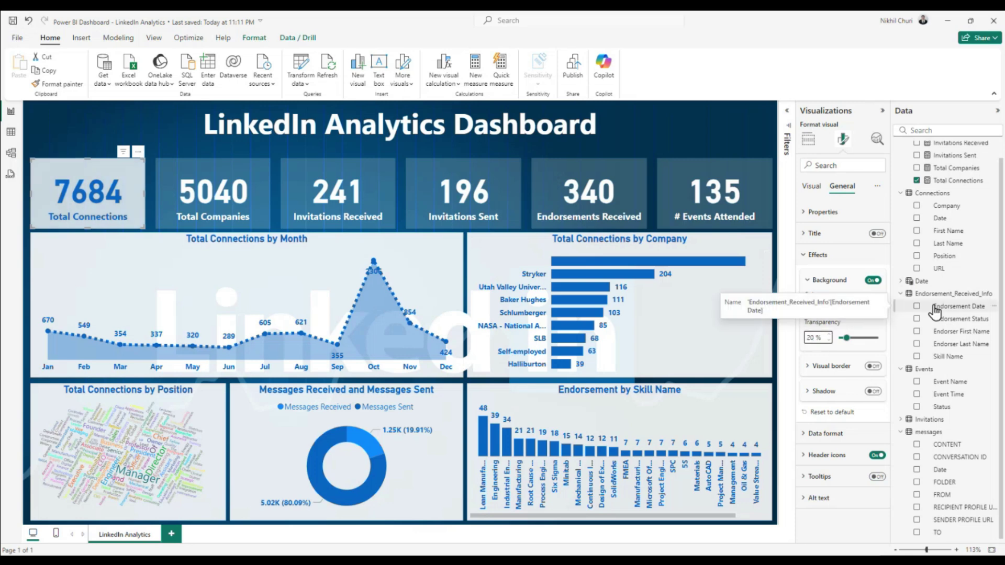
Copy the Total Connections card's formatting onto the Total Connections by Month and Total Connections by Company charts with Format Painter
click(138, 263)
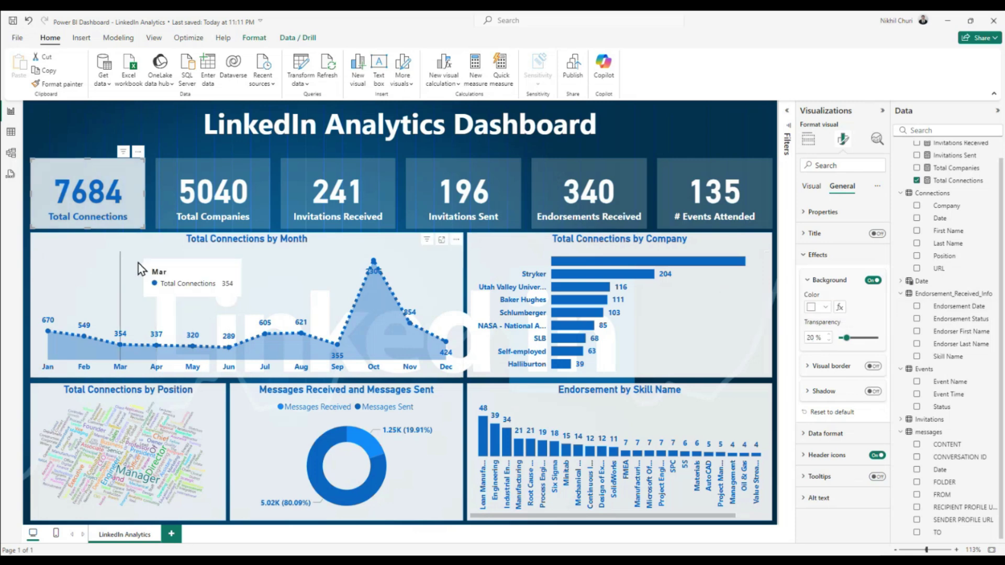
click(130, 172)
click(56, 84)
click(160, 250)
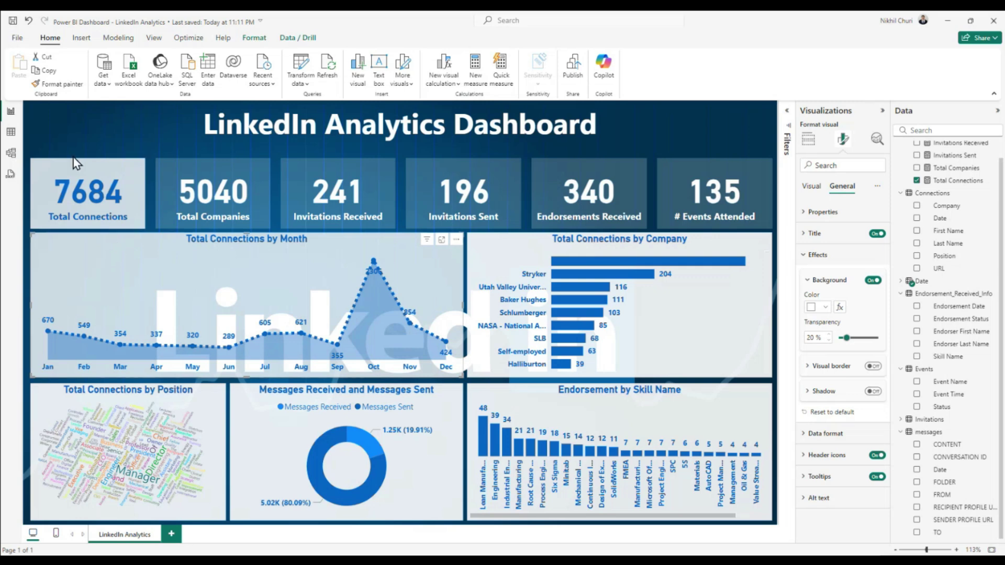
click(84, 171)
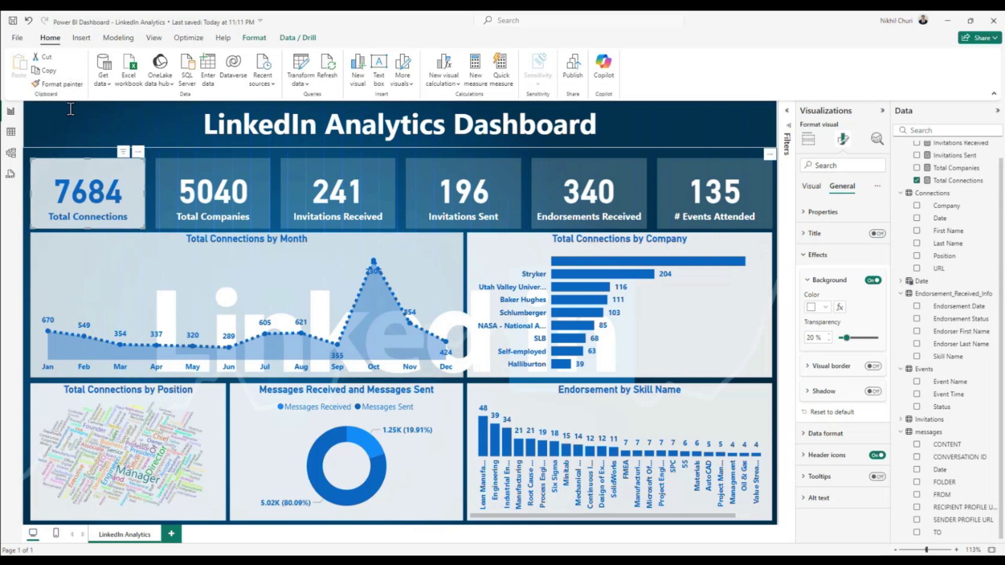
click(55, 85)
click(705, 309)
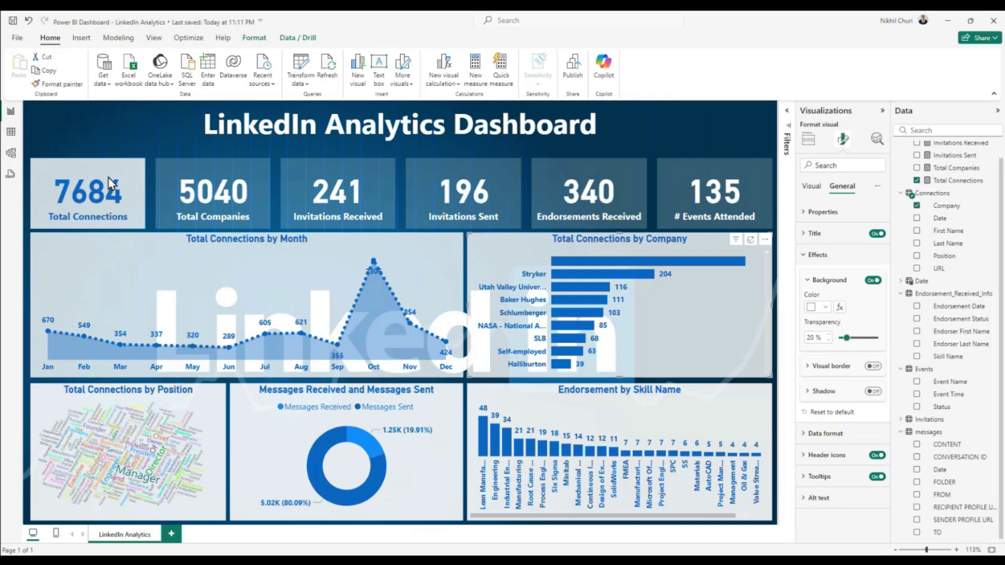
Copy the Total Connections card's formatting onto the Total Connections by Position word cloud and the Messages Received and Messages Sent chart
click(43, 394)
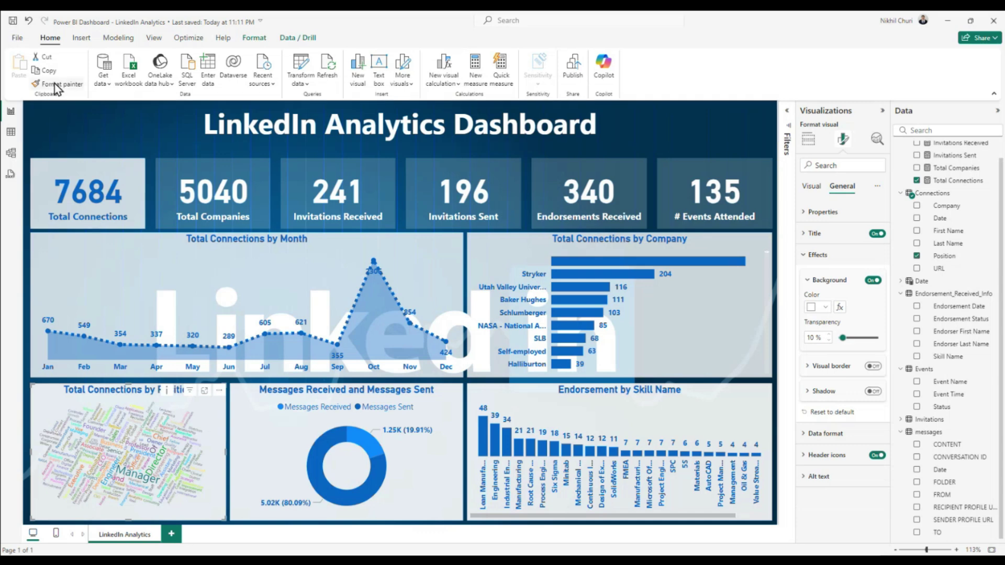
click(59, 161)
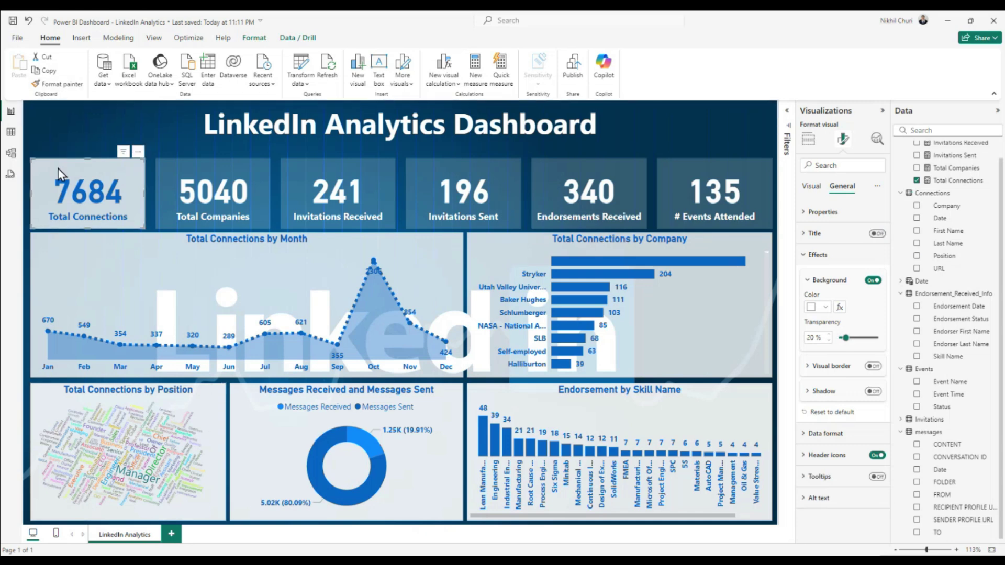
click(49, 84)
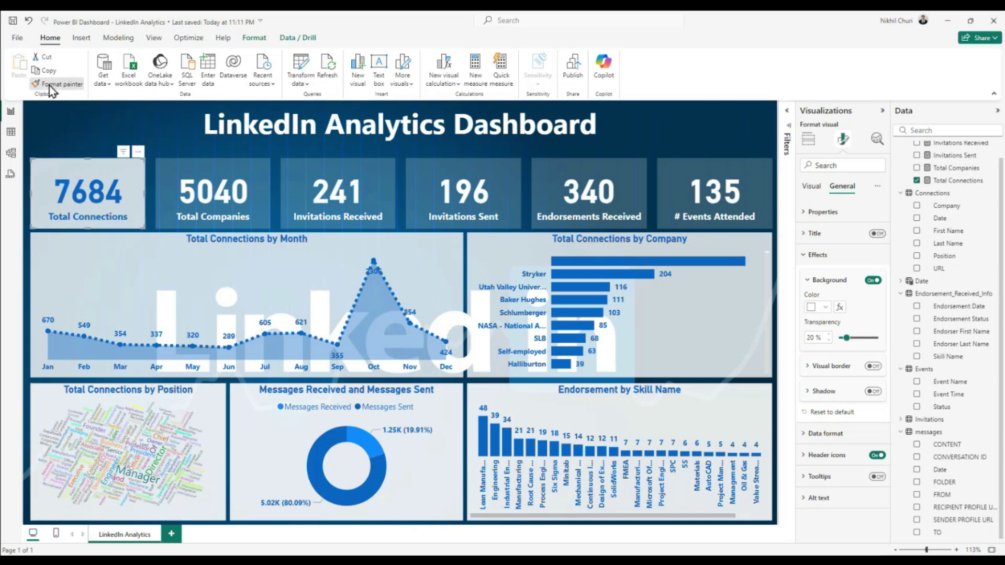
click(43, 403)
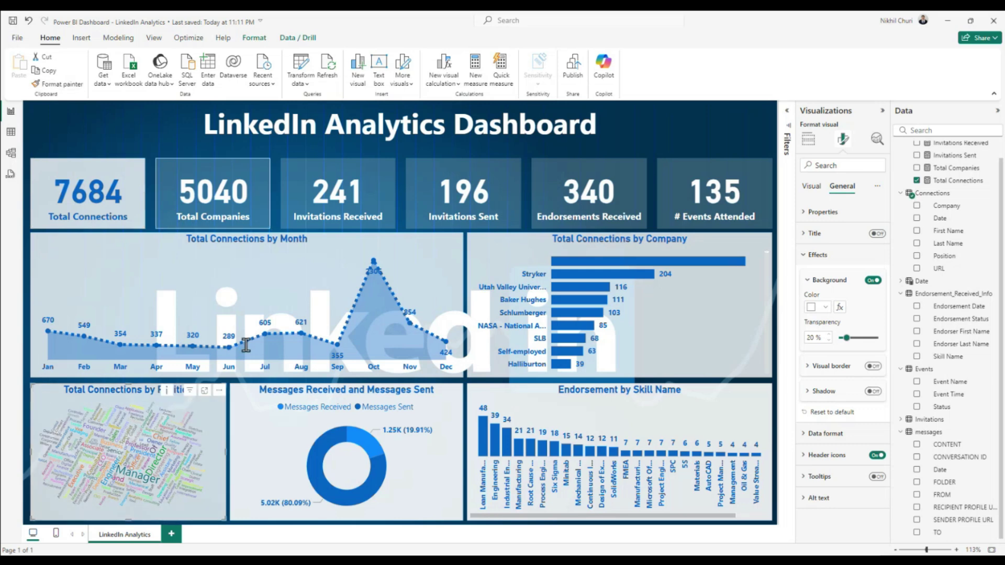
click(53, 178)
click(58, 84)
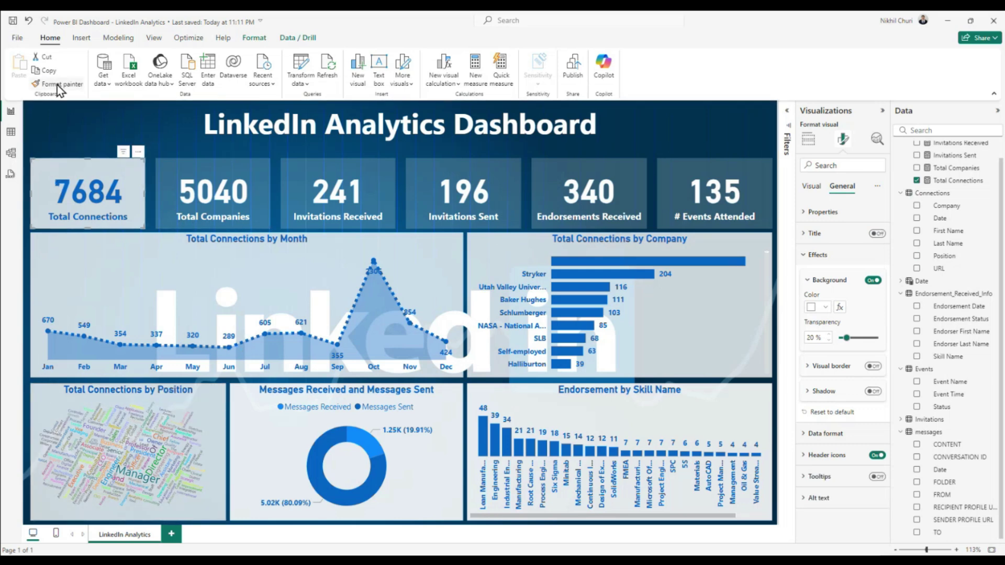
click(254, 430)
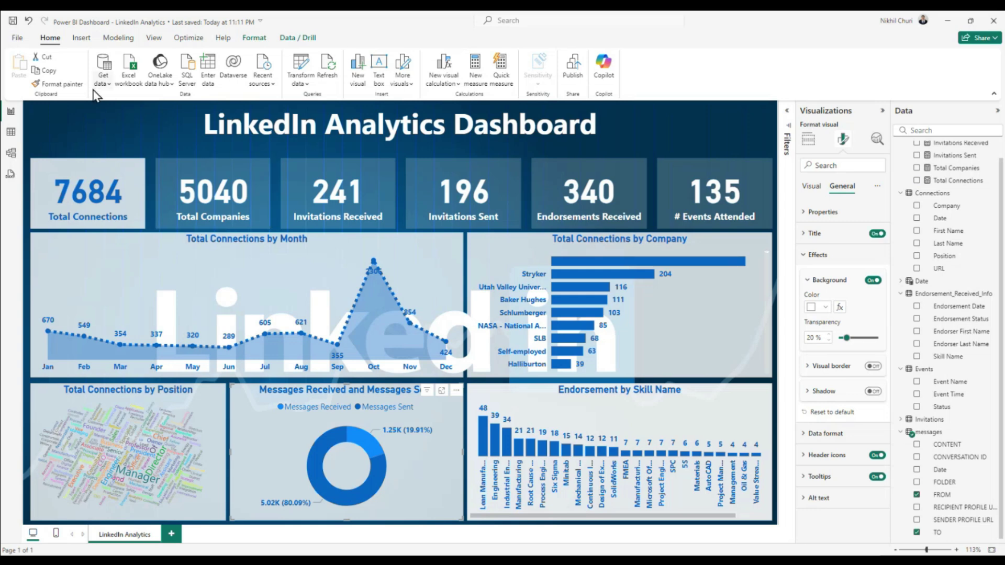
Copy the Messages Received and Messages Sent chart's formatting onto the Endorsement by Skill Name chart
click(58, 84)
click(317, 312)
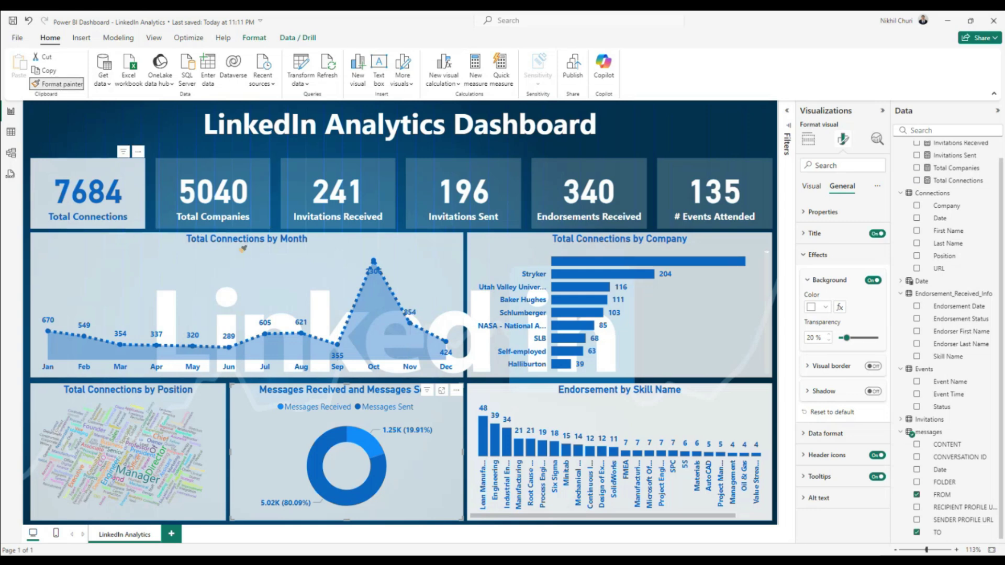
click(668, 399)
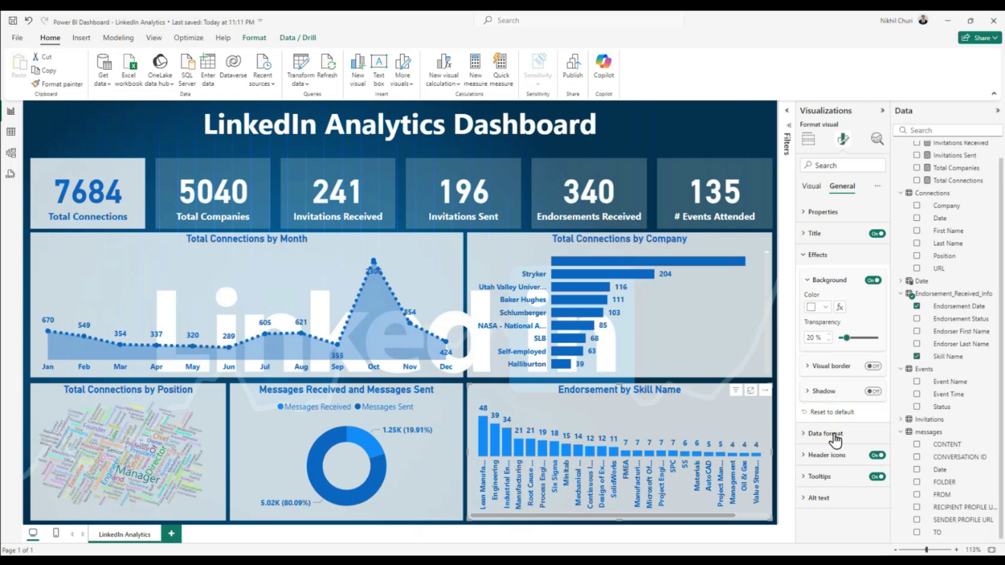
Set the column color of the Endorsement by Skill Name chart to #0A66C2
click(809, 256)
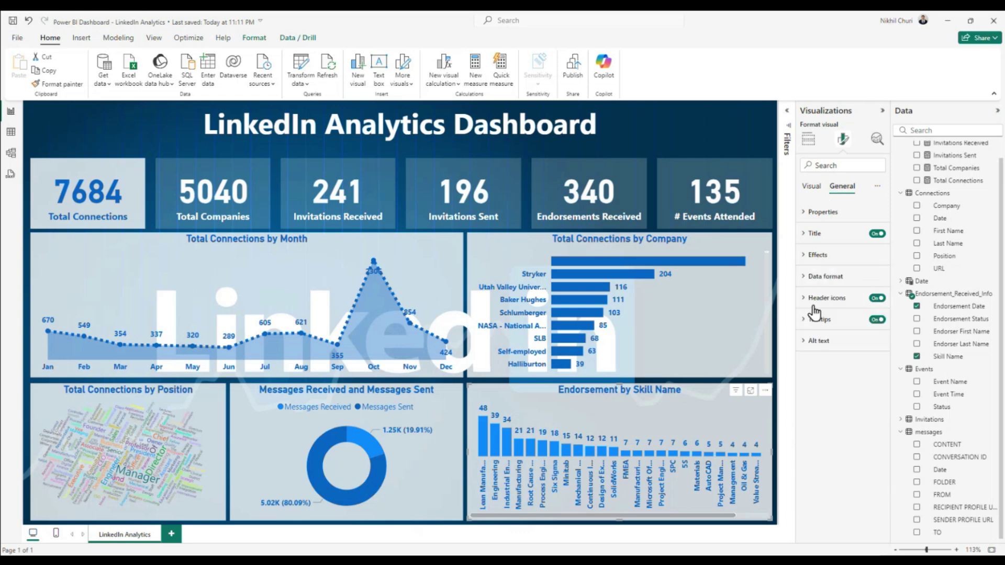
click(812, 187)
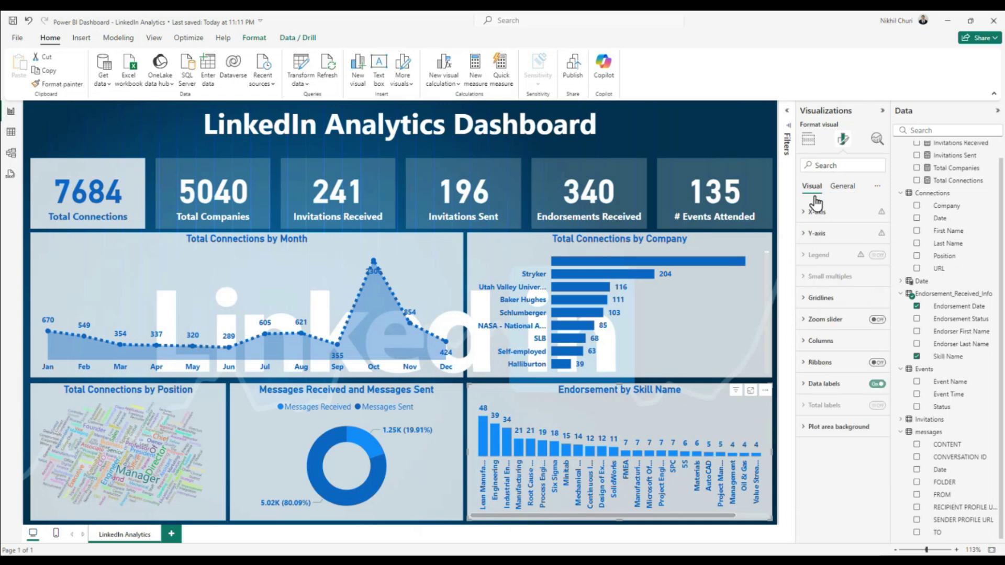
click(813, 343)
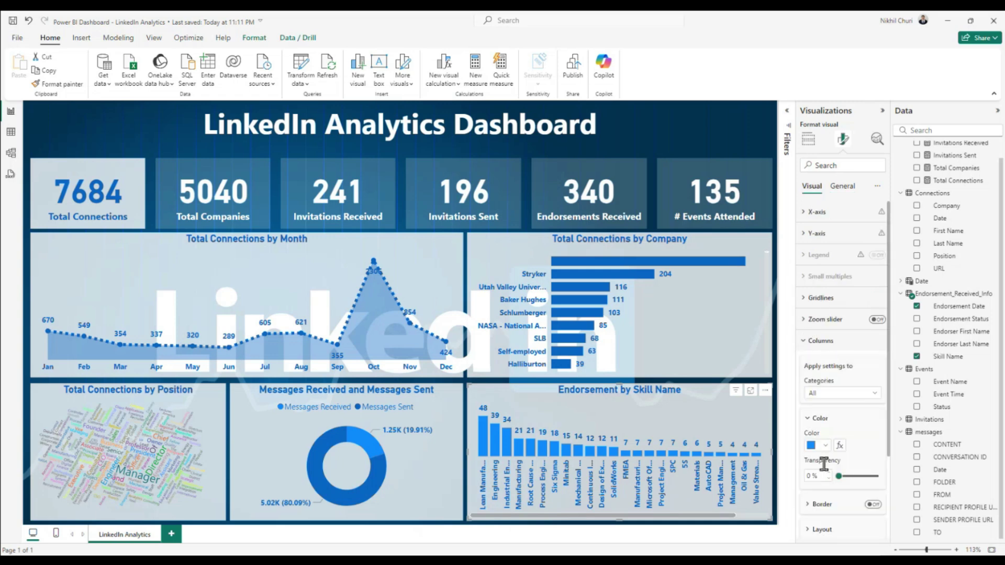
click(817, 446)
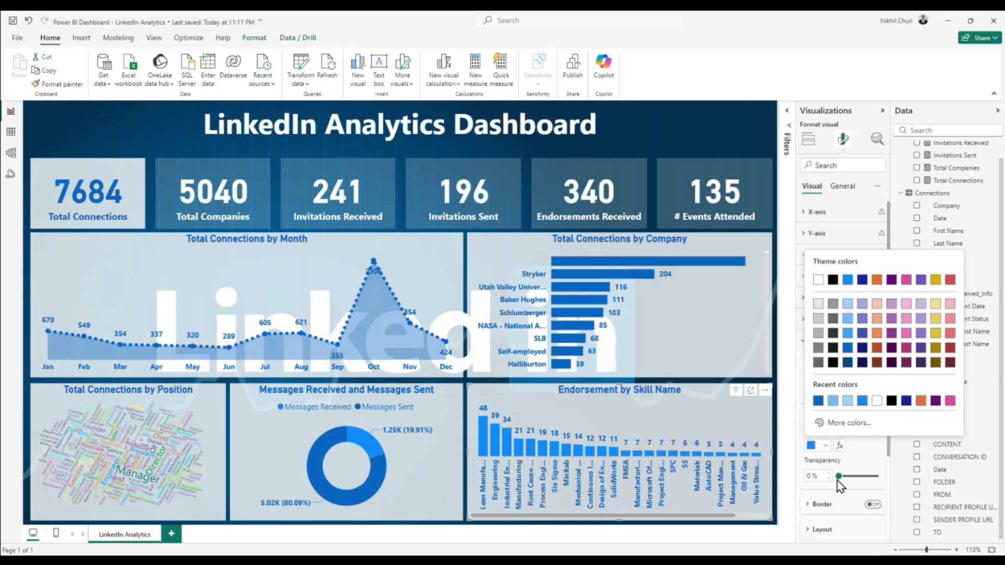
click(833, 424)
drag(849, 414, 819, 415)
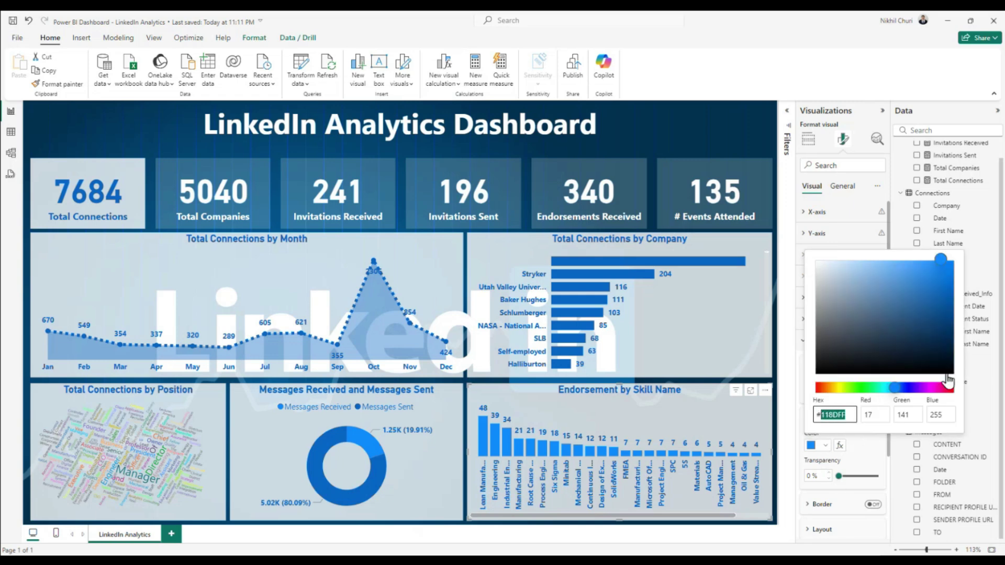
text(0A66C2)
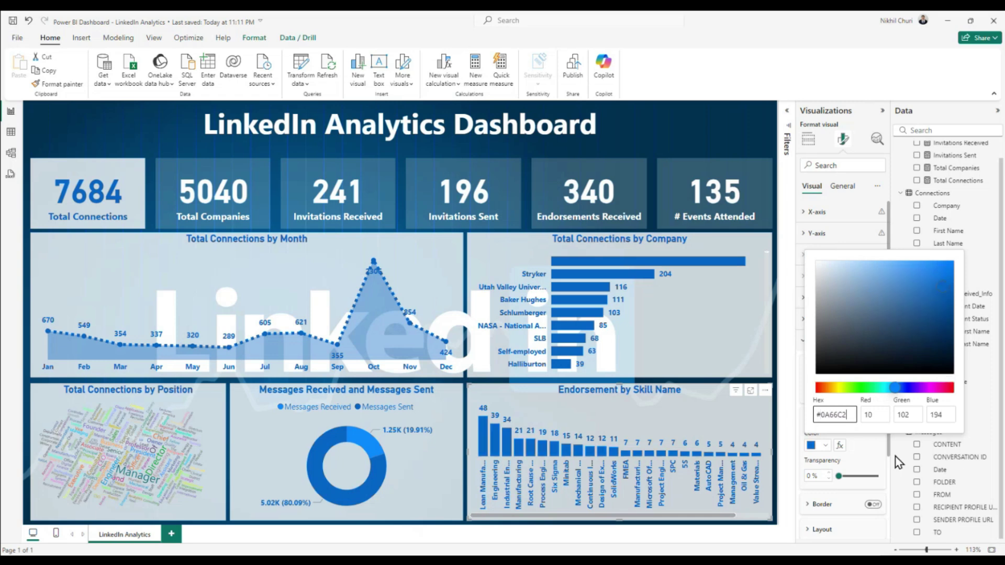
click(386, 469)
Filter the dashboard by Manager in the position word cloud, look through the company chart, and clear the filter
click(375, 453)
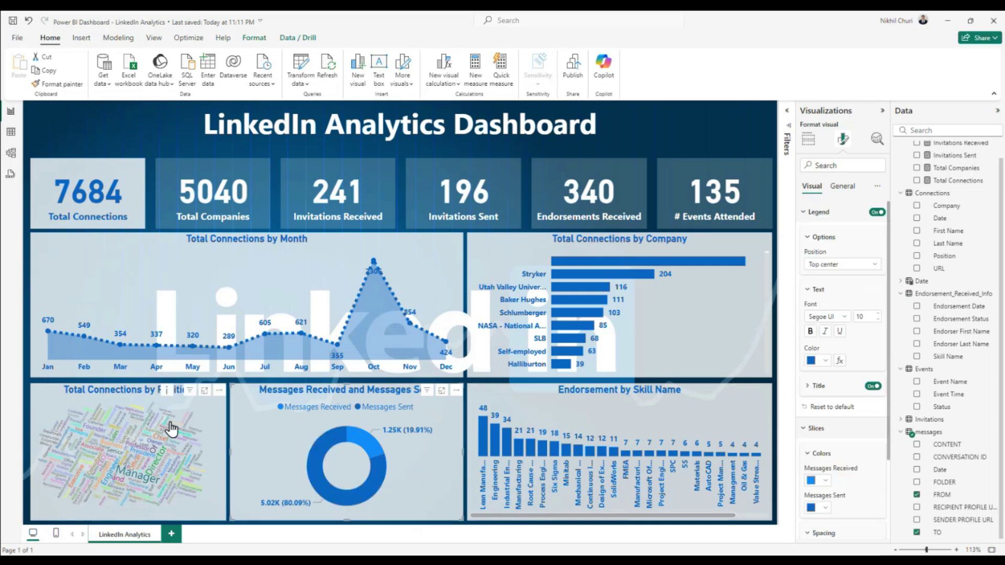
click(144, 482)
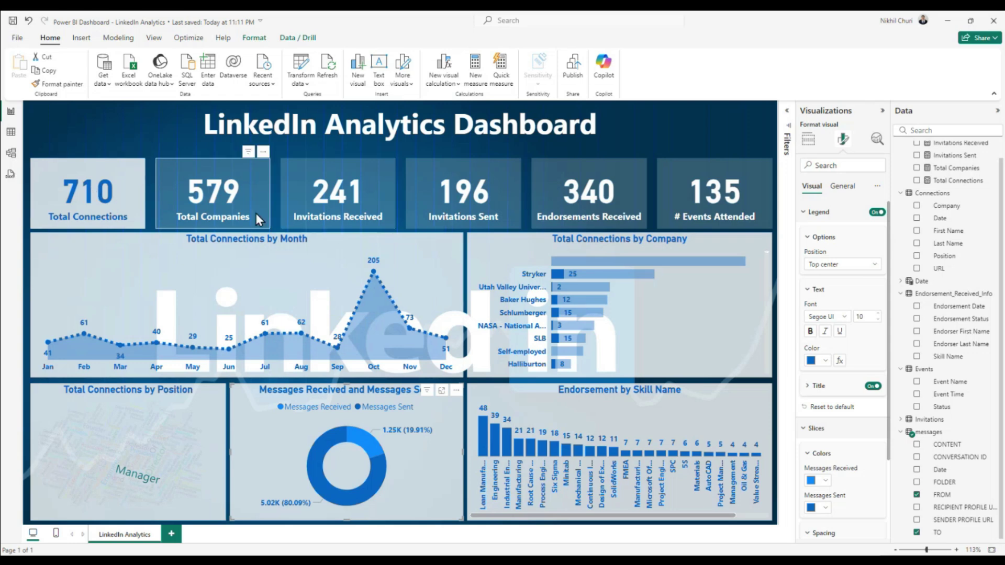
click(263, 190)
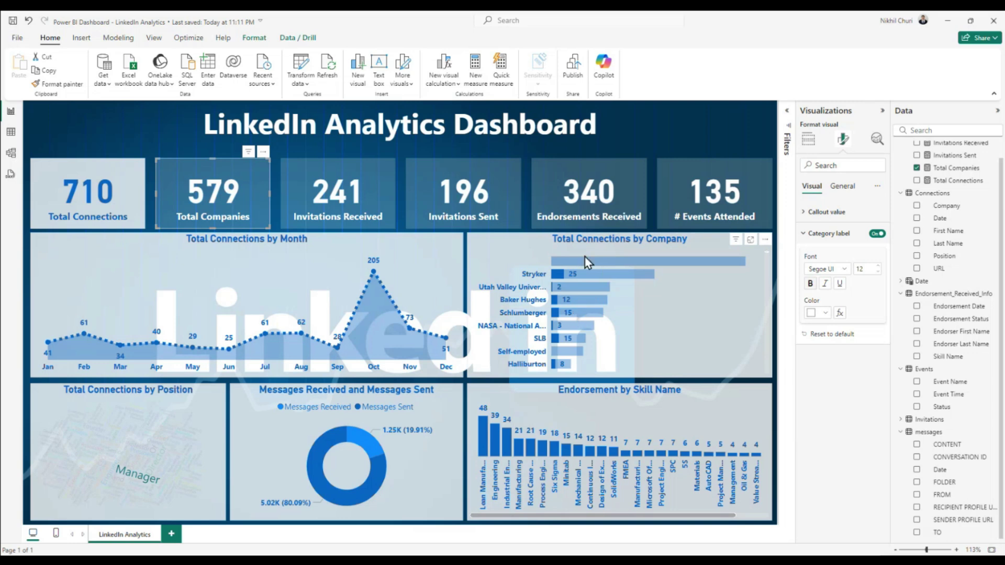
scroll(590, 337, down, 5)
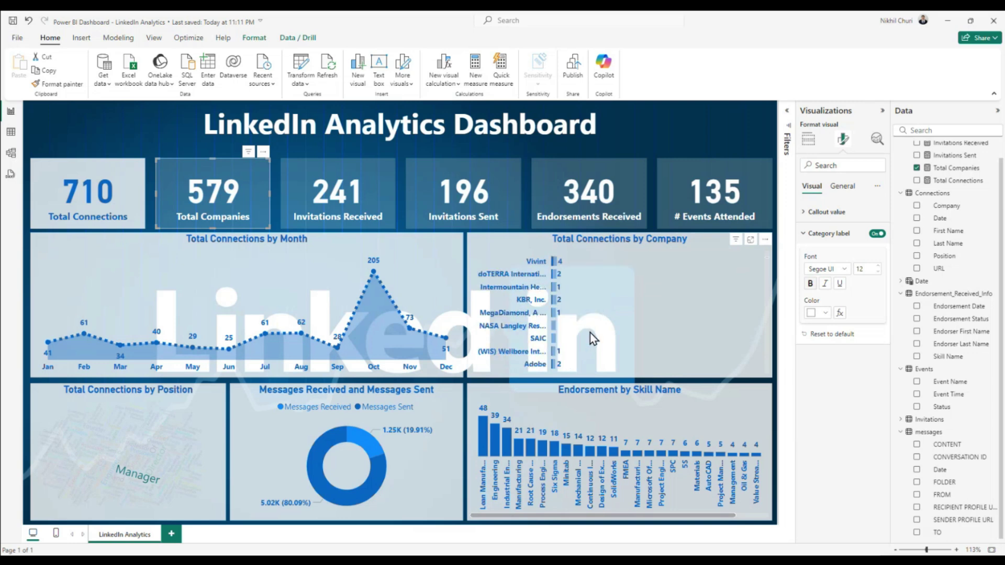
scroll(590, 333, up, 5)
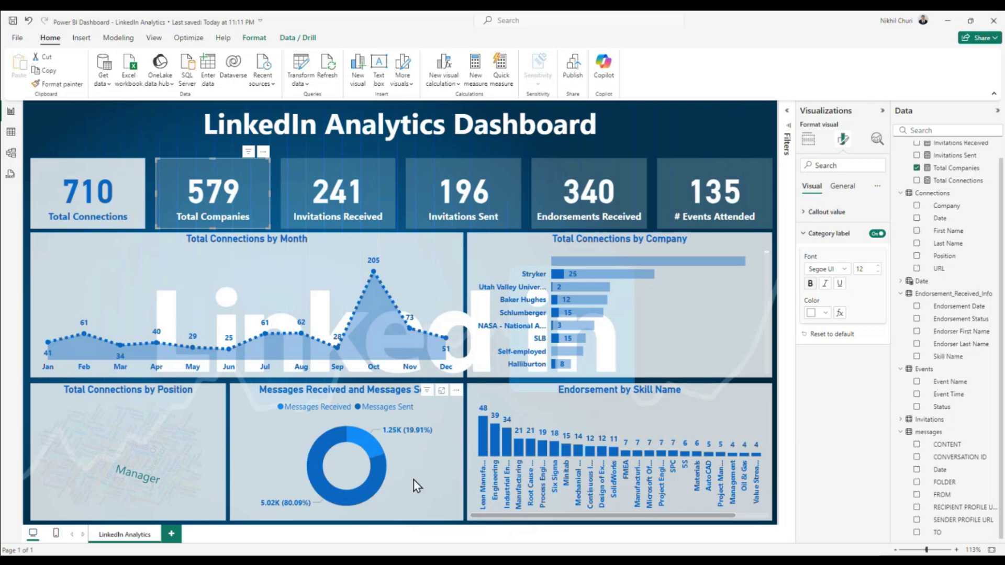
click(138, 475)
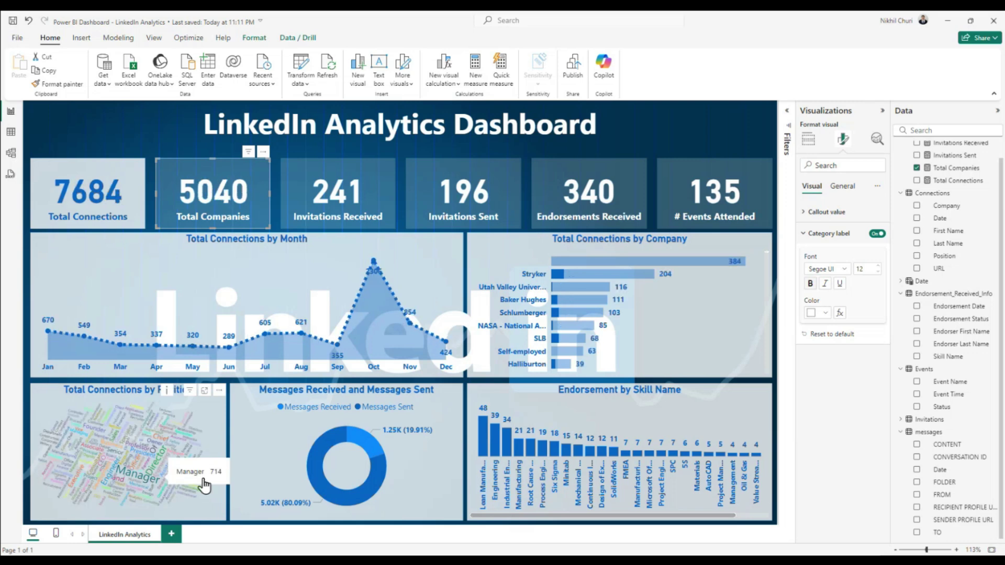
Test cross-filtering with the Messages Sent slice and the unnamed top bar of the company chart, clearing each selection
click(374, 491)
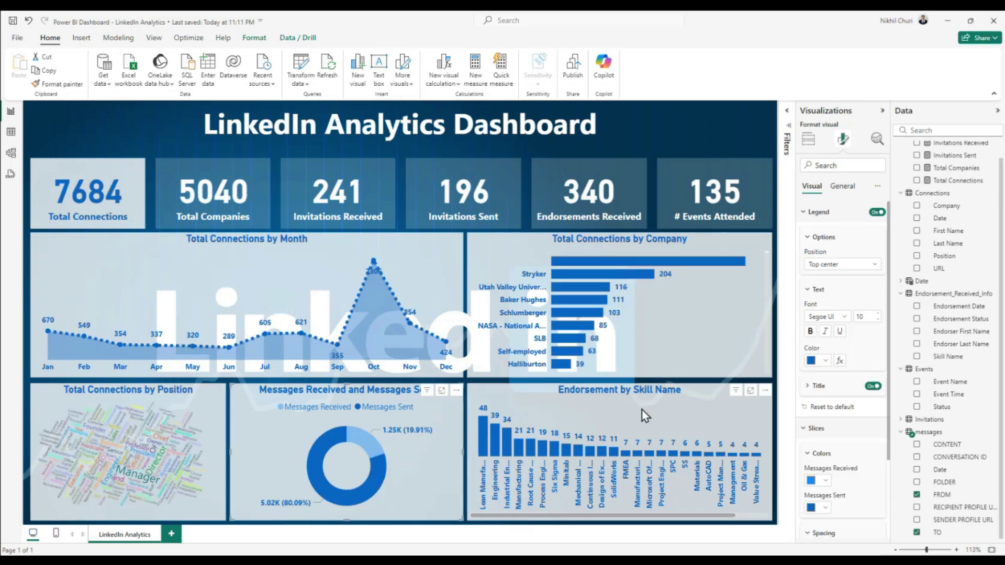
click(409, 465)
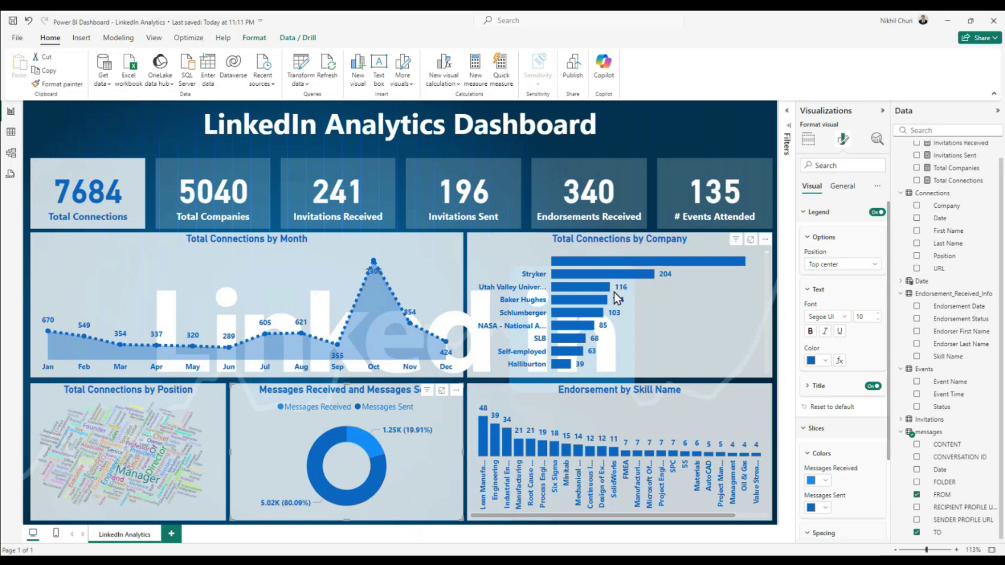
click(602, 260)
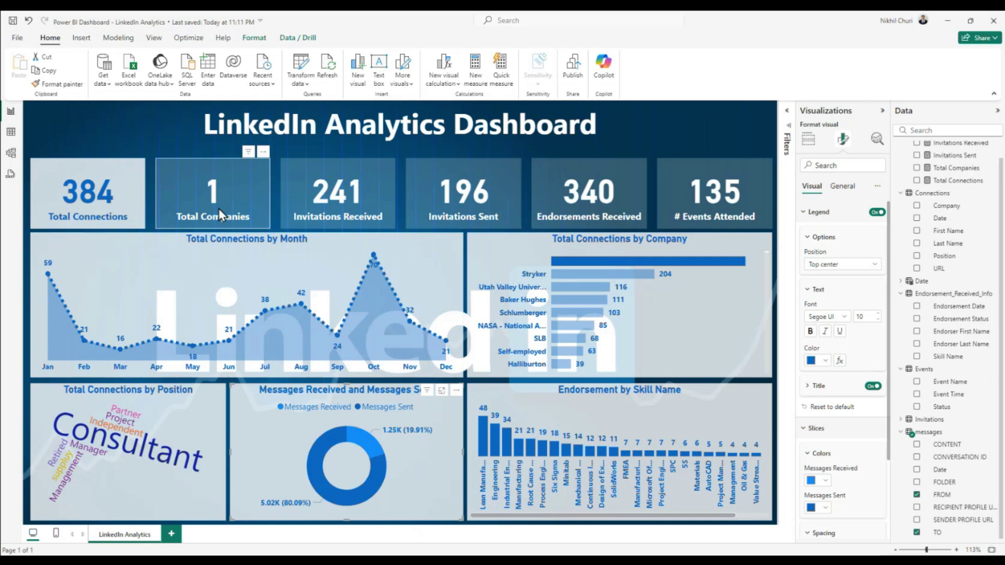
click(686, 264)
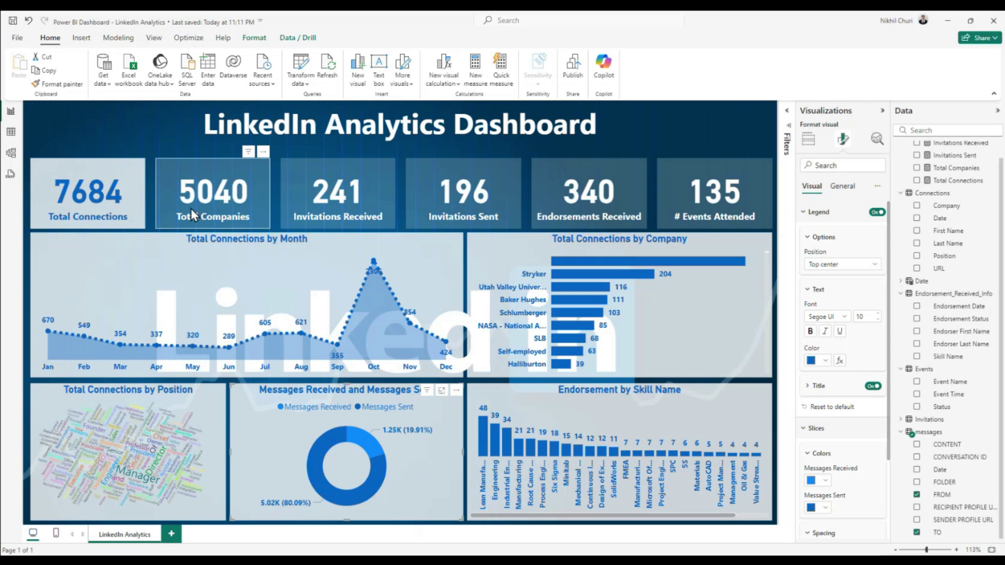
Copy the Total Connections card's formatting across the Total Companies, Invitations Received and Invitations Sent cards
click(128, 178)
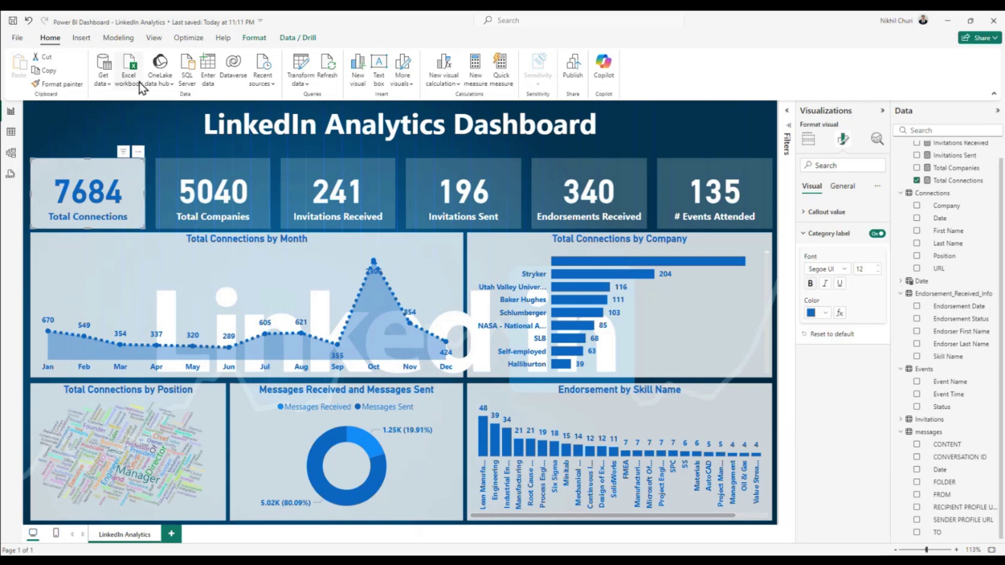
click(193, 178)
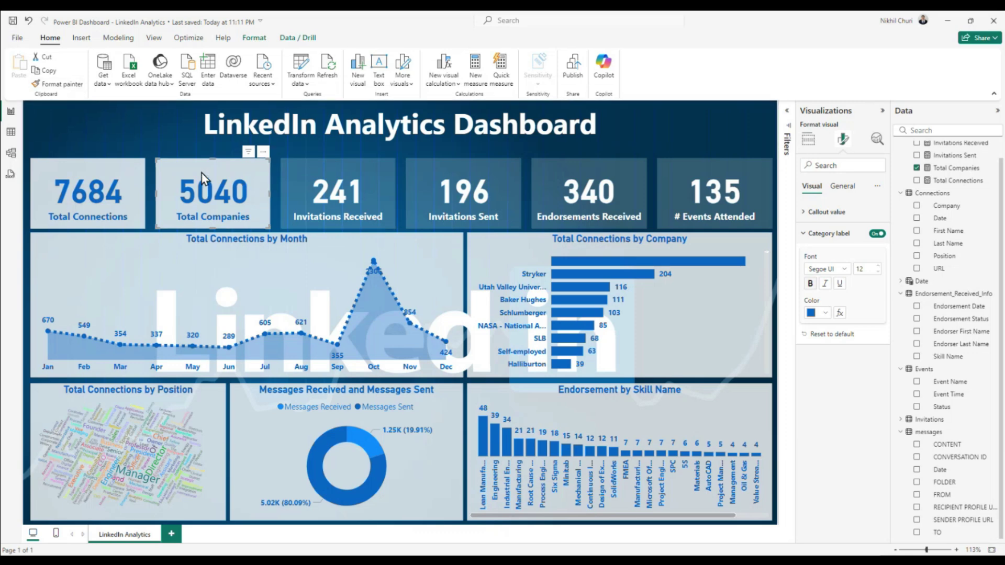
click(58, 84)
click(385, 184)
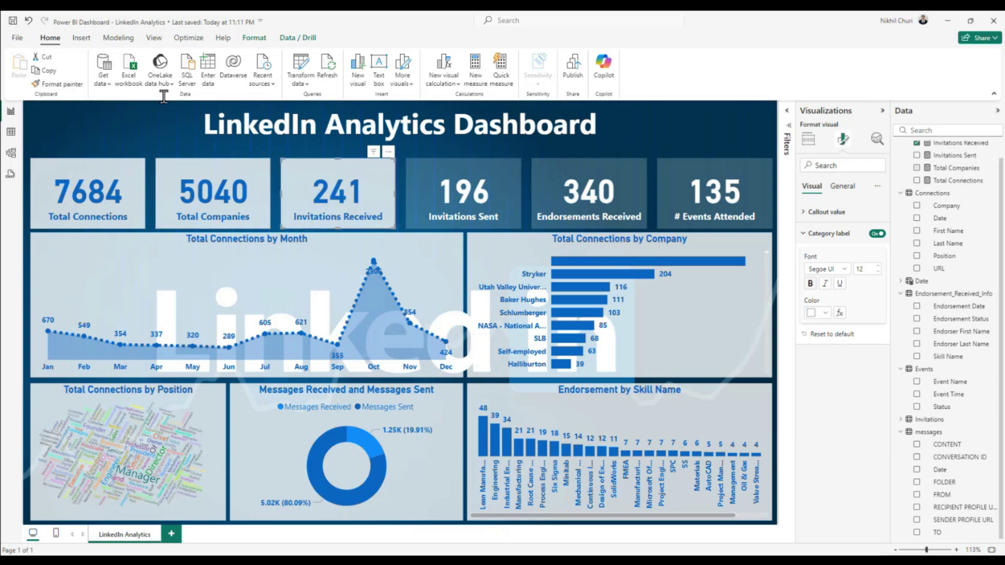
click(62, 84)
click(463, 178)
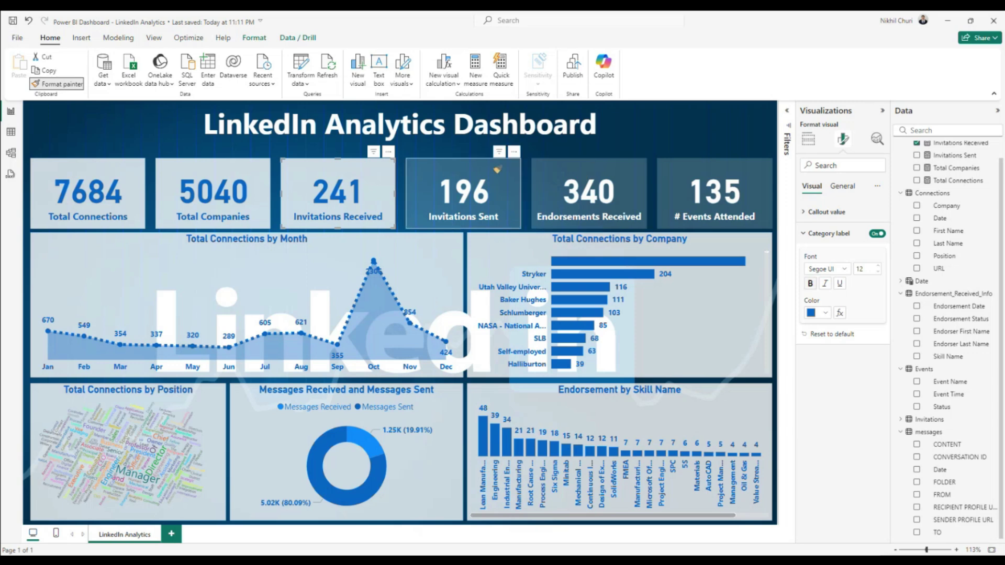
Copy the restyled card formatting from Invitations Sent onto the Endorsements Received and # Events Attended cards
click(57, 84)
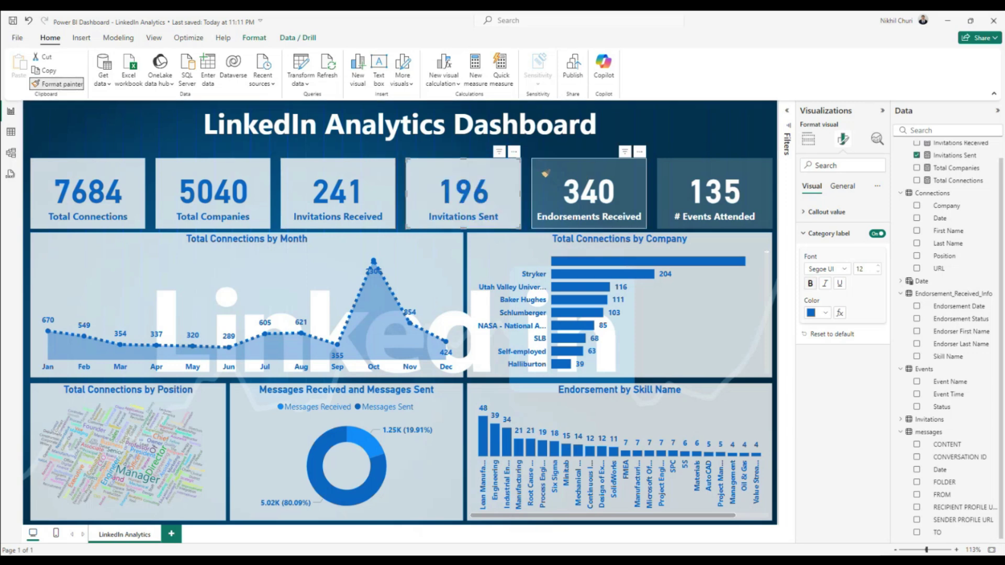
click(542, 173)
click(56, 84)
click(692, 173)
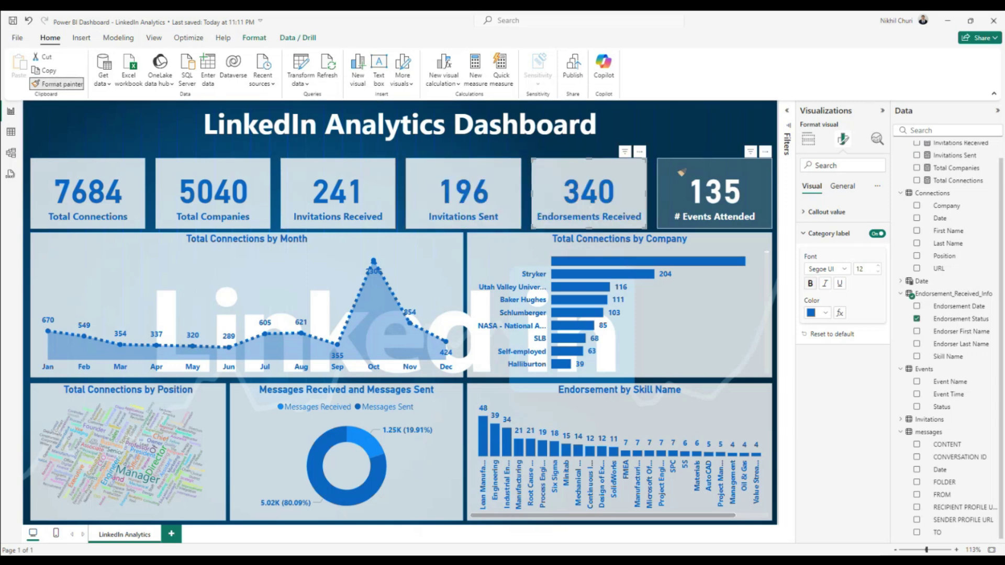
click(681, 173)
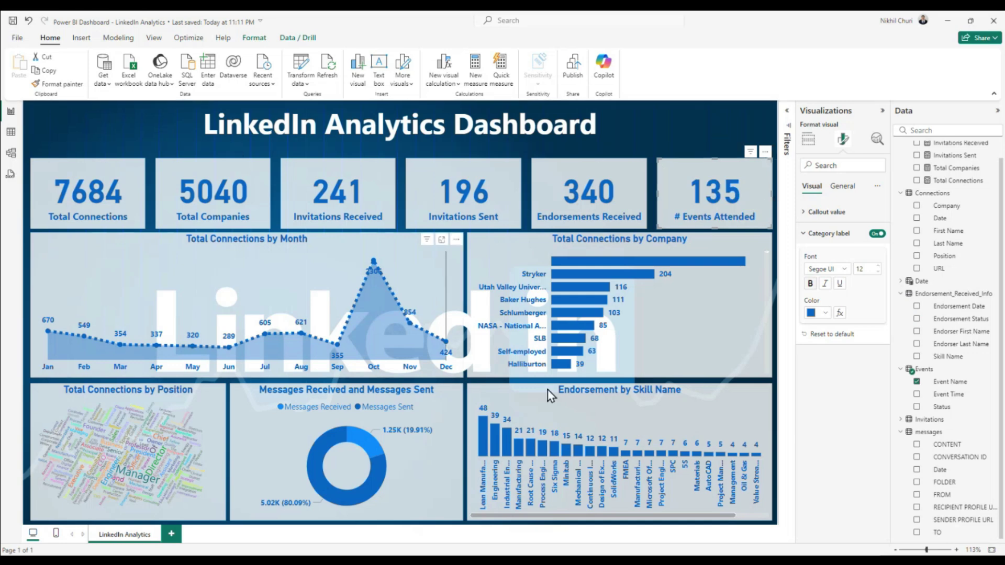
Copy the # Events Attended card's formatting onto the LinkedIn Analytics Dashboard title text box
click(325, 118)
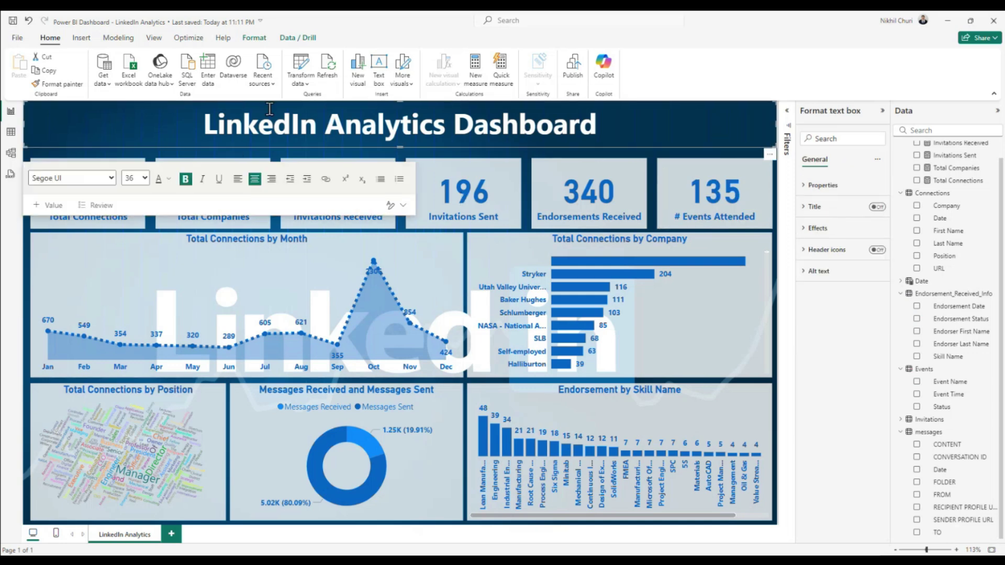
click(678, 172)
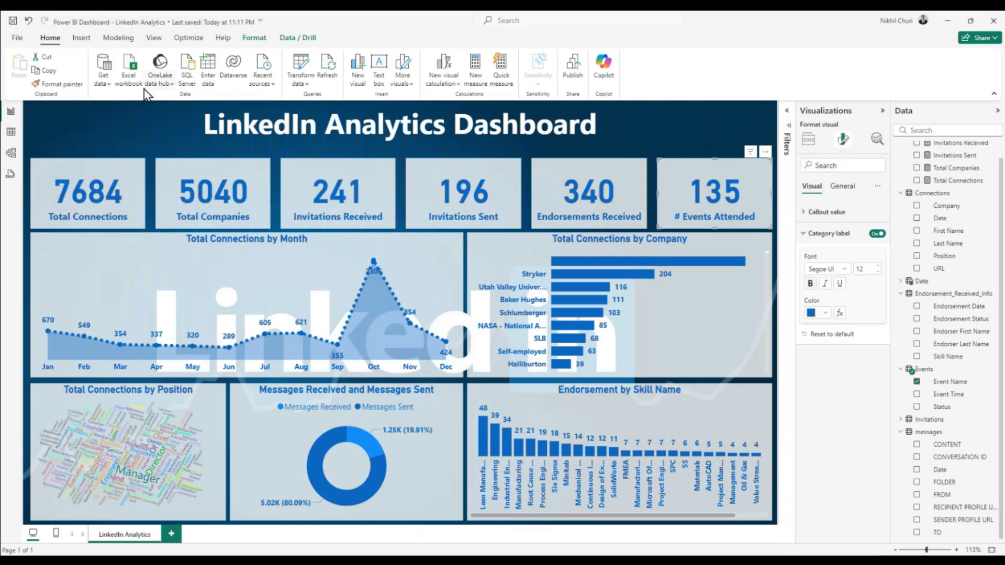
click(63, 83)
click(119, 120)
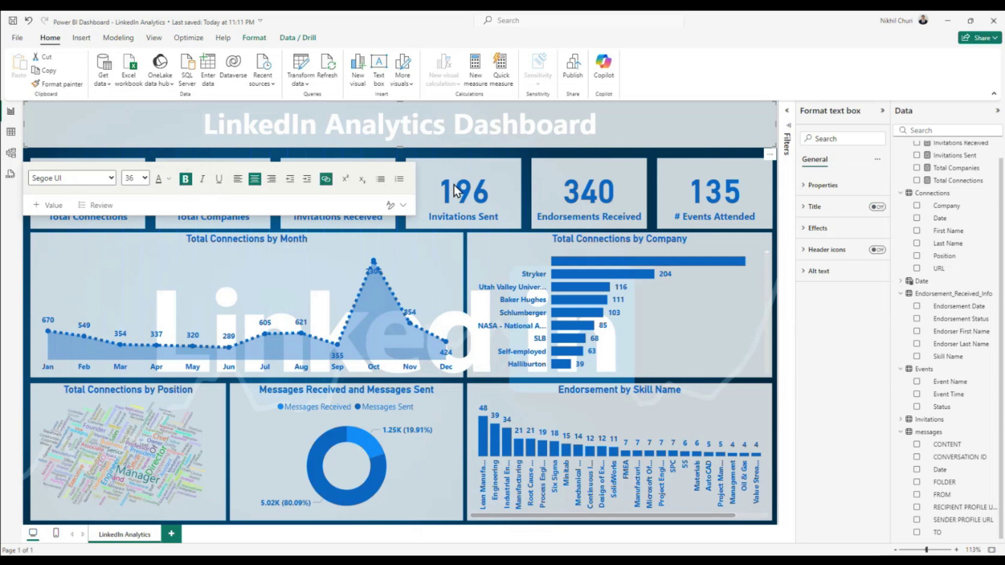
Recolour the whole dashboard title text to hex 0A66C2 and save the report
drag(607, 127, 184, 127)
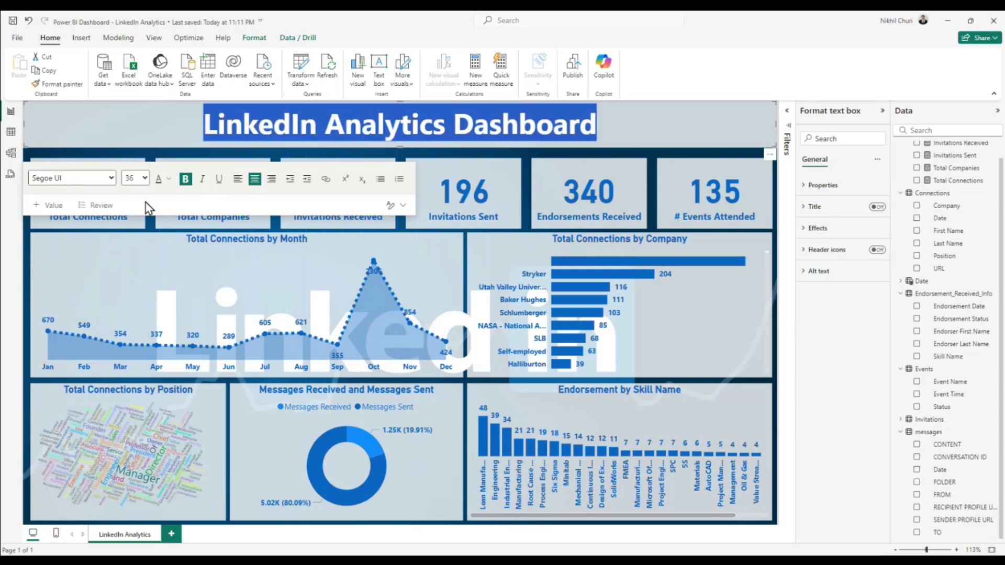
click(168, 180)
click(202, 355)
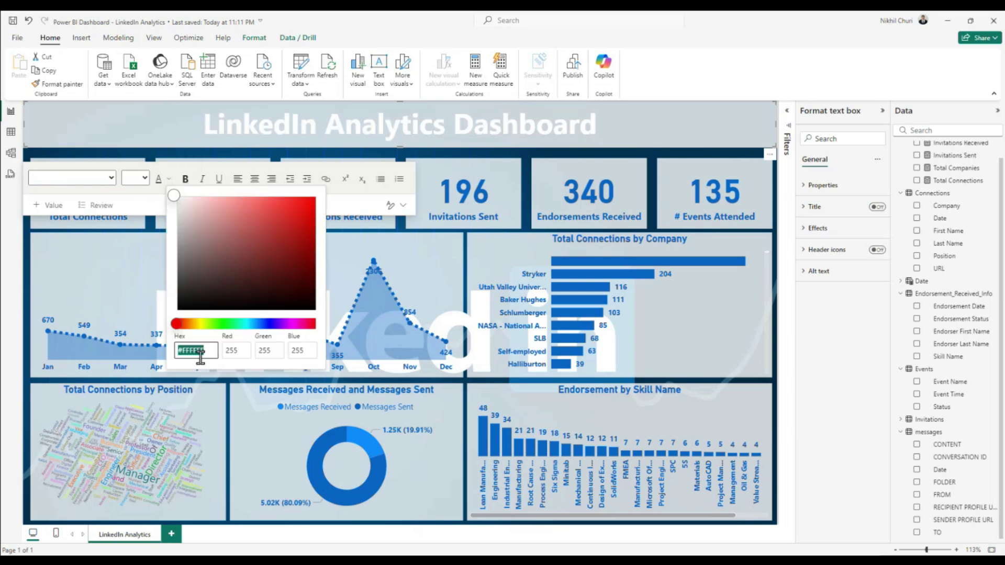
drag(217, 349, 184, 350)
text(0A66C2)
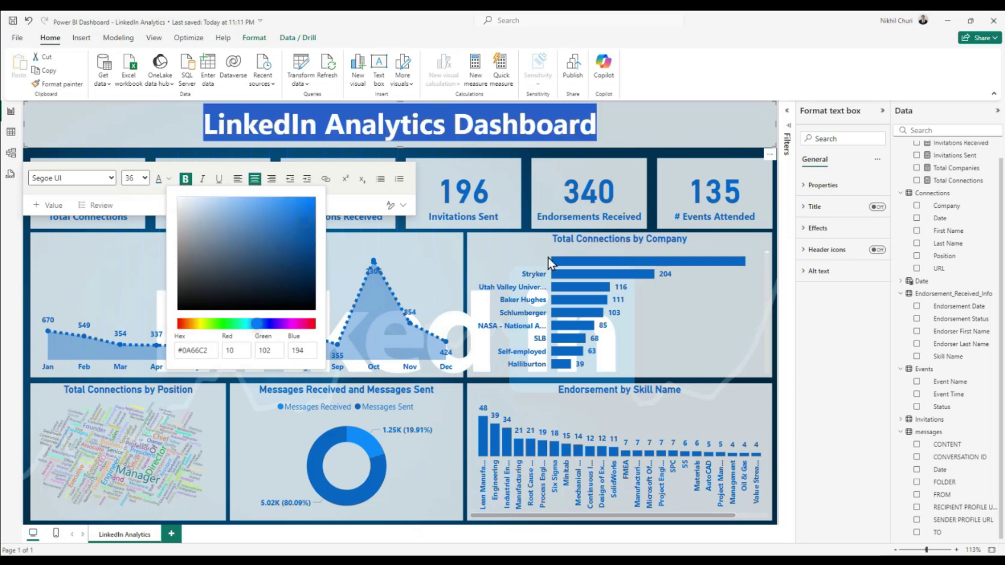
click(617, 139)
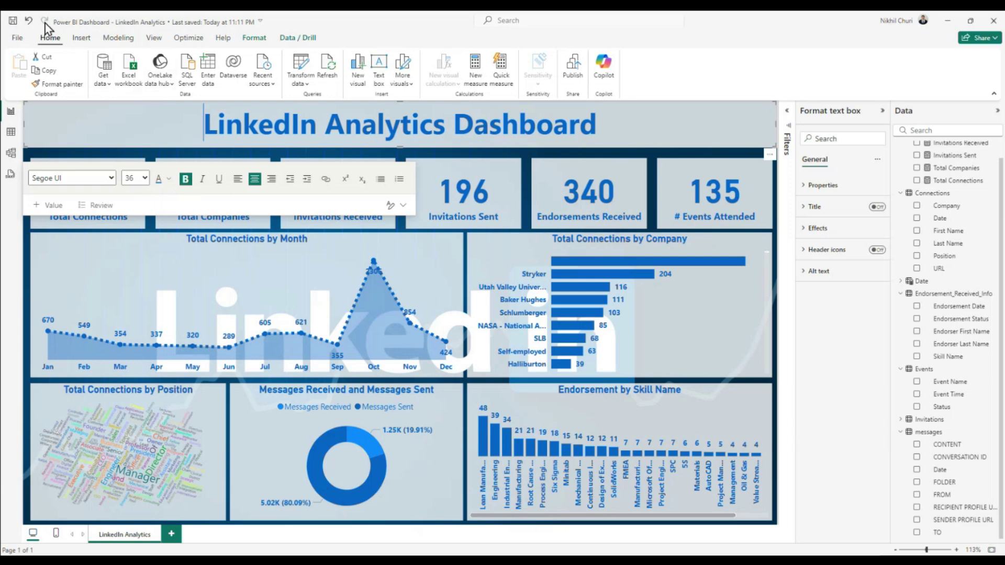
click(12, 22)
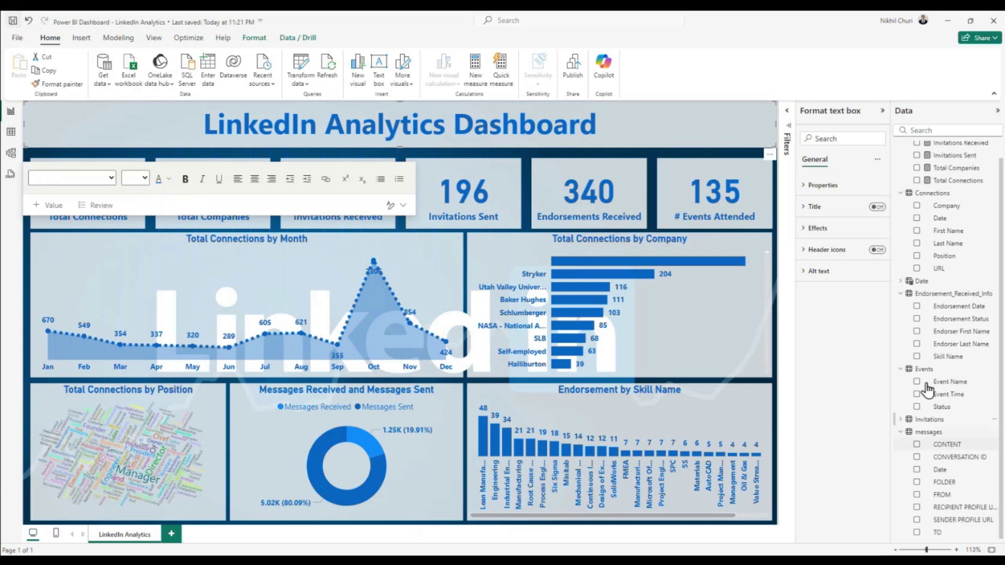
Collapse the formatting and Data panes and deselect the title to show the dashboard unobstructed
click(882, 111)
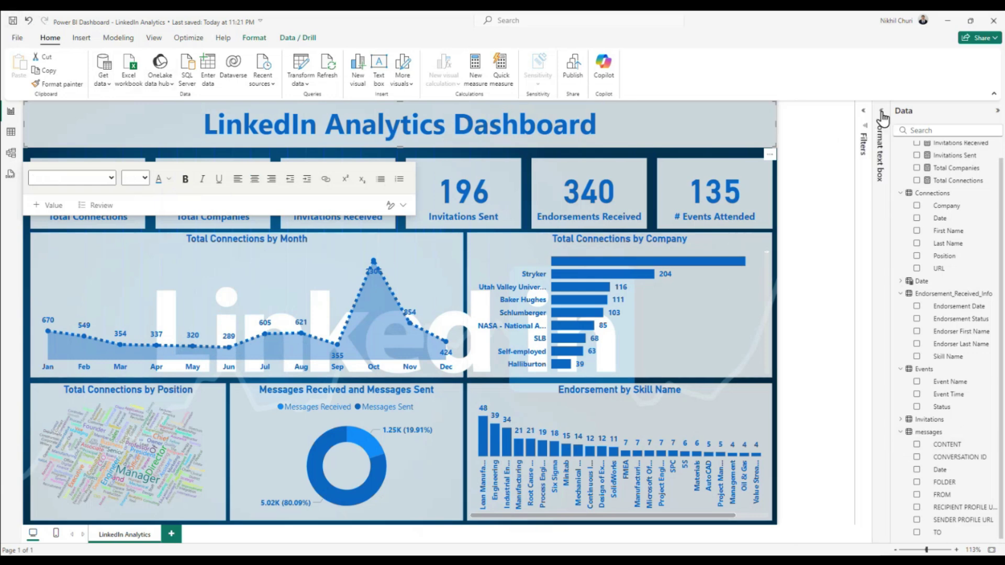
click(997, 111)
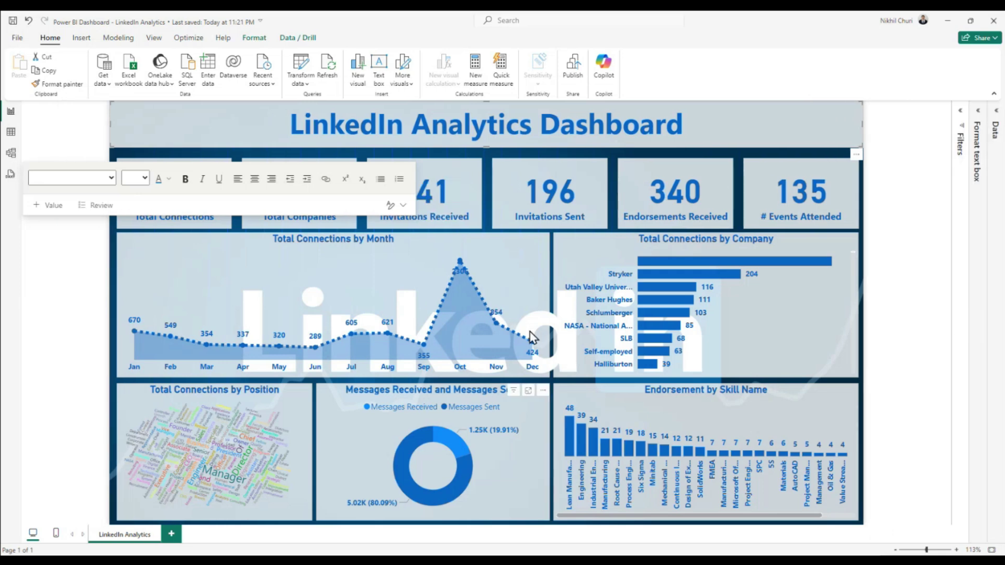
click(60, 271)
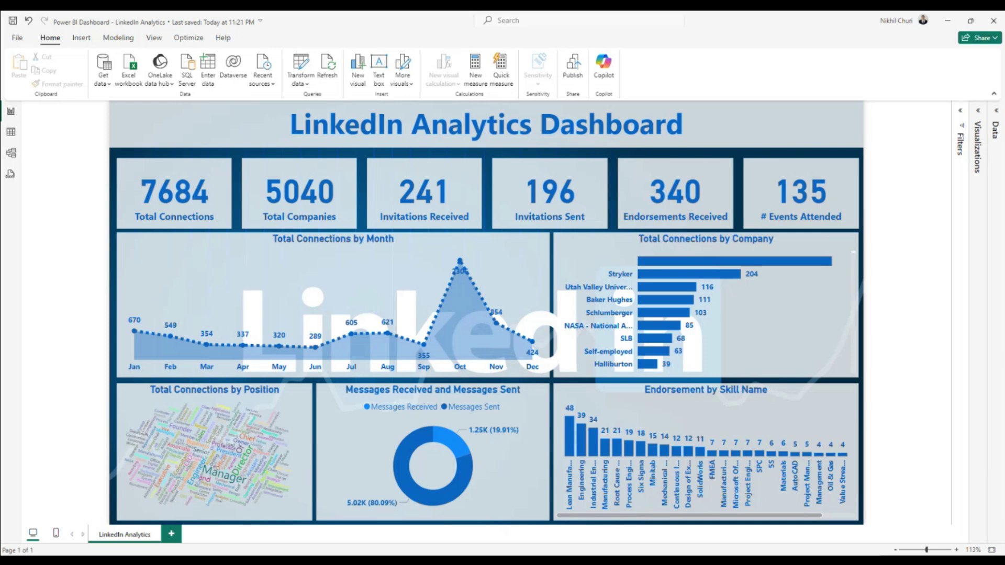
Switch to File Explorer, look through the LinkedIn Analytics project folder's images and files, and minimize the window
drag(5, 107, 721, 113)
double_click(722, 113)
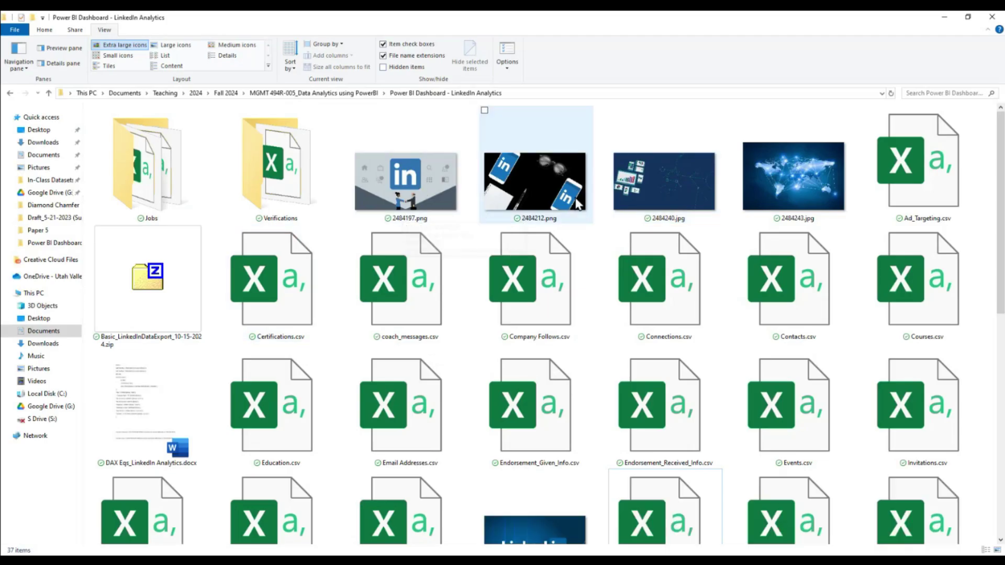
scroll(403, 209, down, 5)
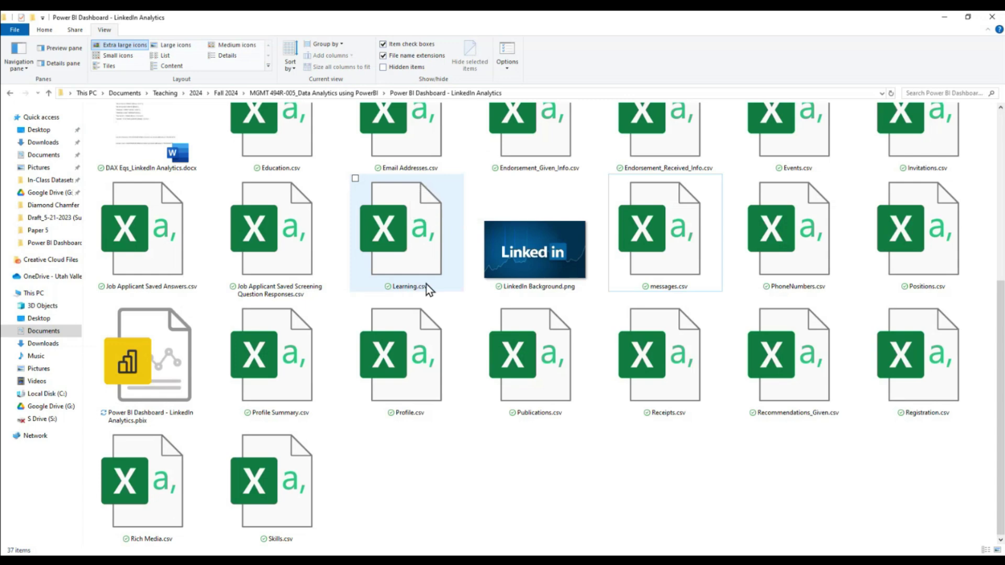
scroll(447, 335, up, 5)
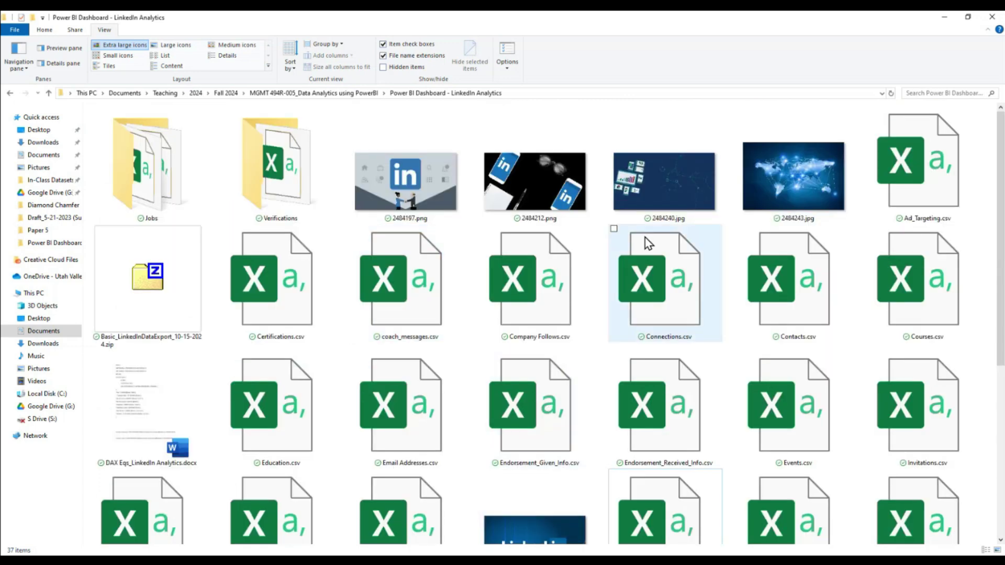
click(944, 17)
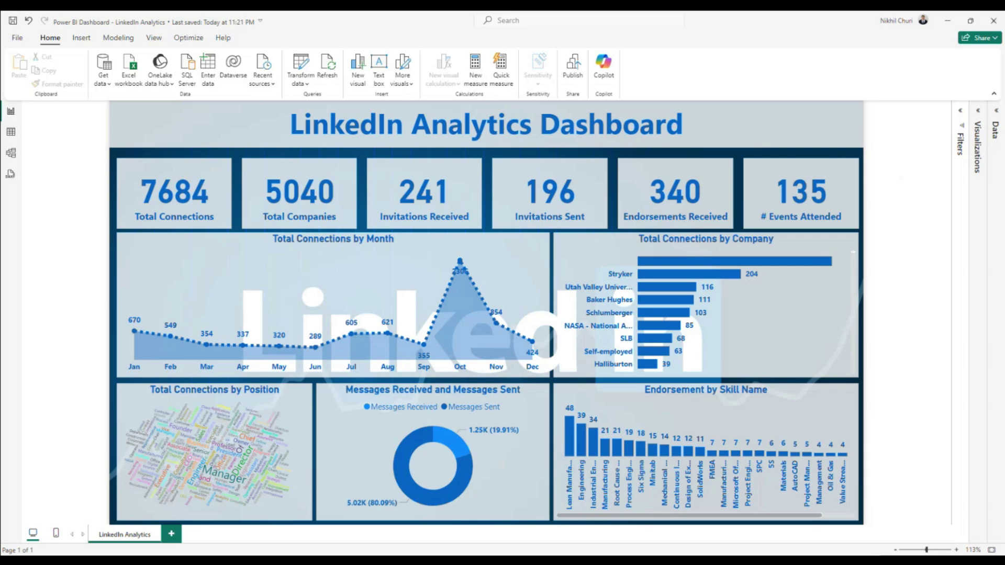
Switch to the Microsoft Edge browser, maximize it and search Bing for "linkedin logo"
key(alt+Tab)
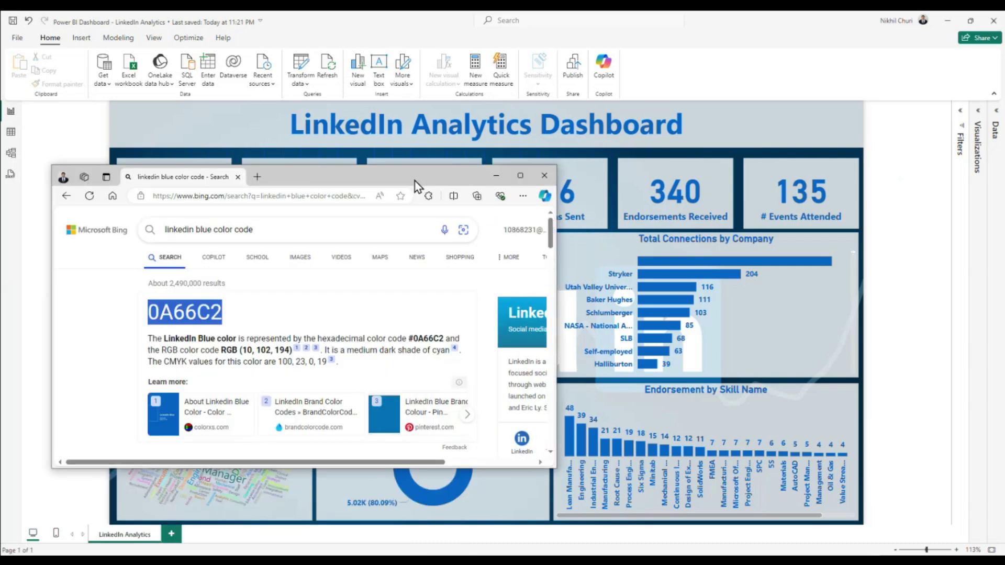
double_click(415, 181)
drag(218, 72, 146, 67)
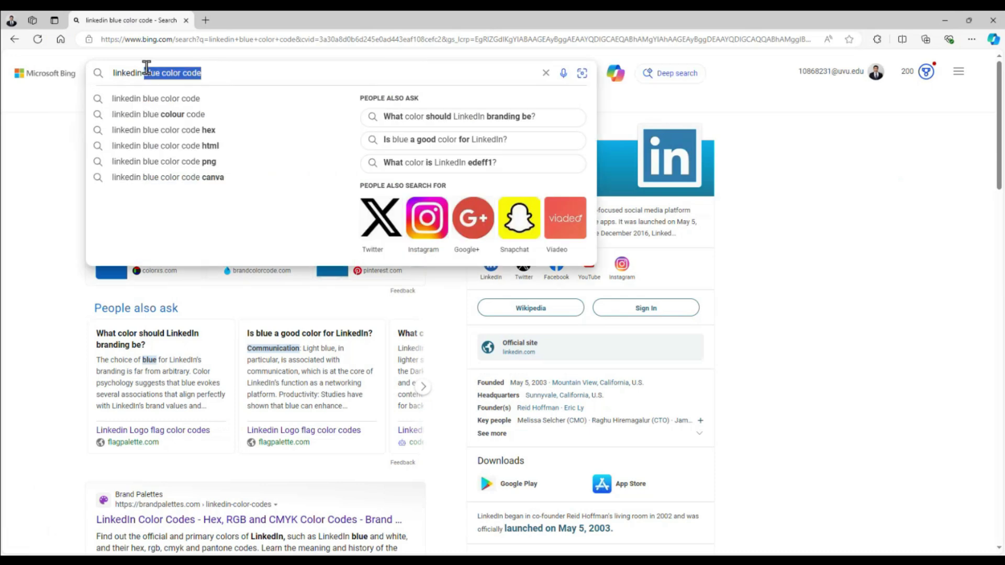
text(logo)
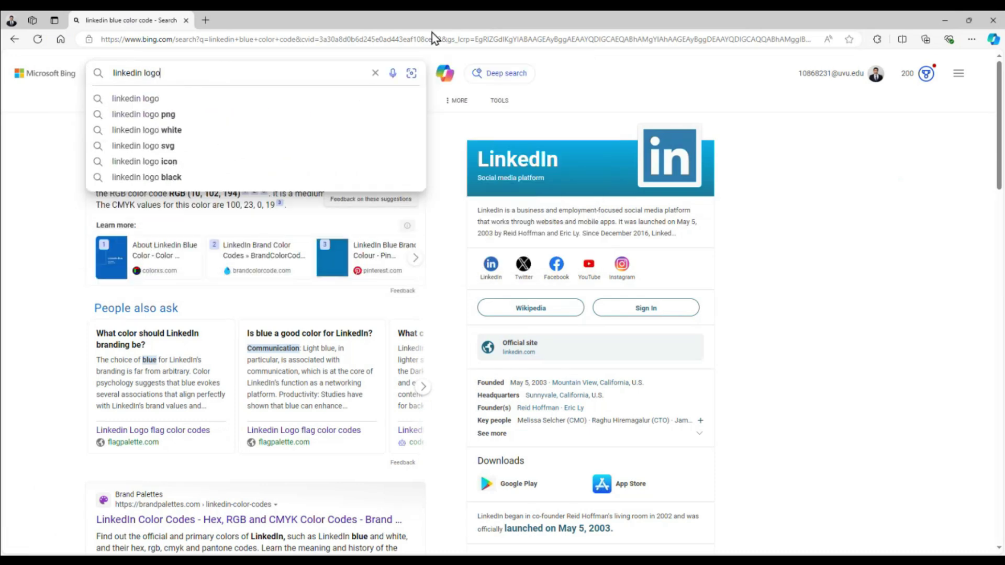
key(Return)
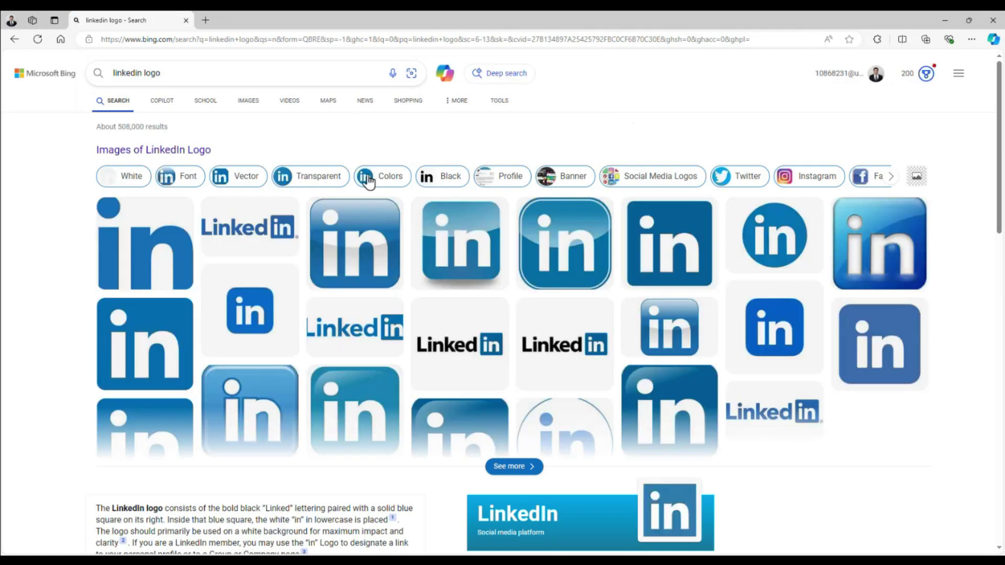
Examine the LinkedIn logo results, placing the browser over the dashboard for comparison before maximizing it again
scroll(809, 445, down, 3)
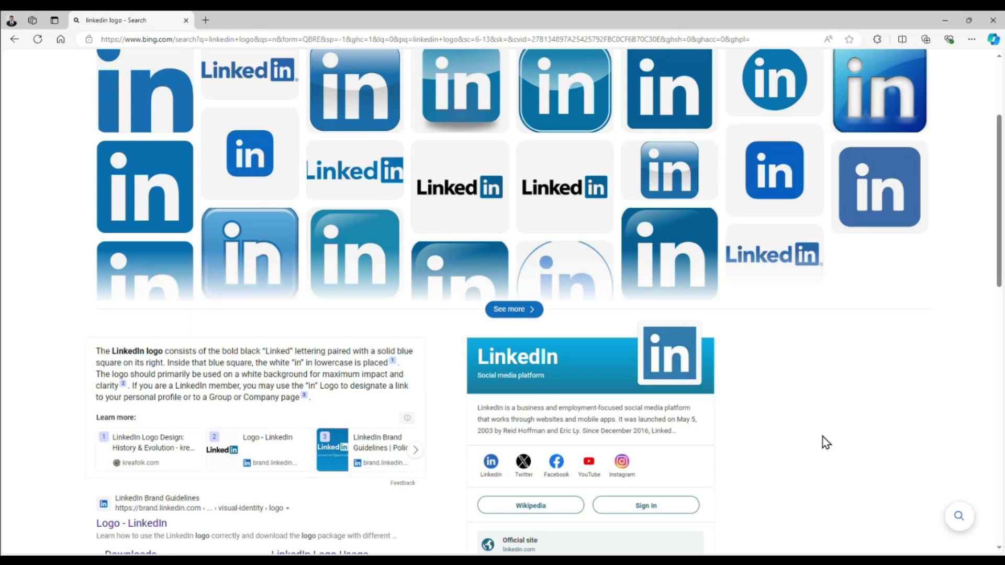
scroll(825, 442, down, 2)
scroll(461, 416, up, 5)
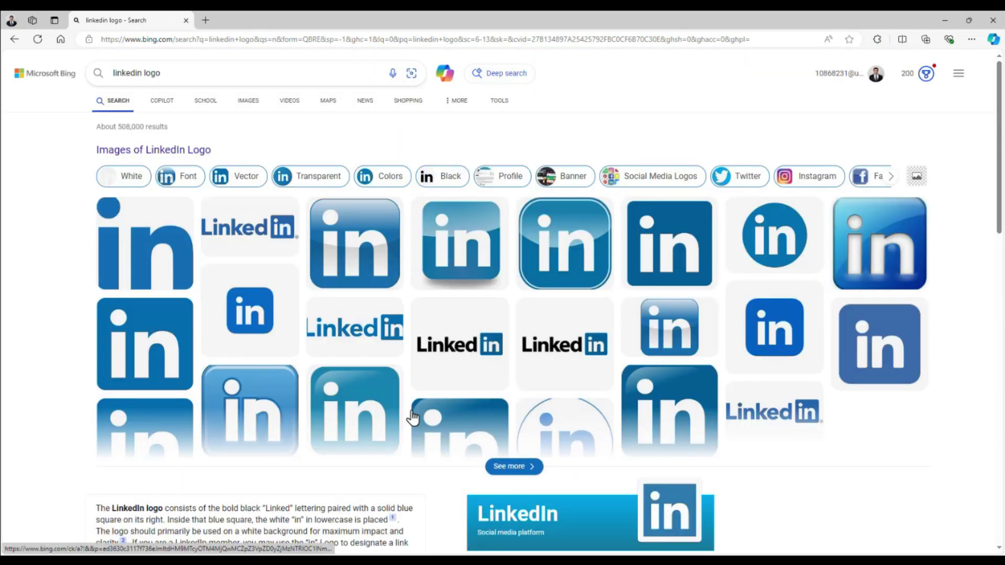
drag(558, 27, 746, 86)
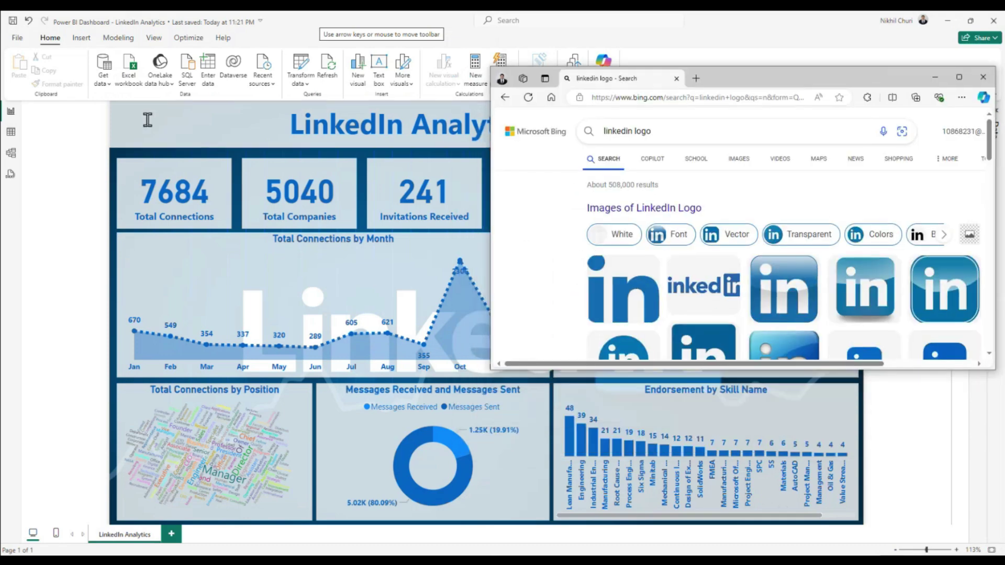
drag(780, 77, 792, 163)
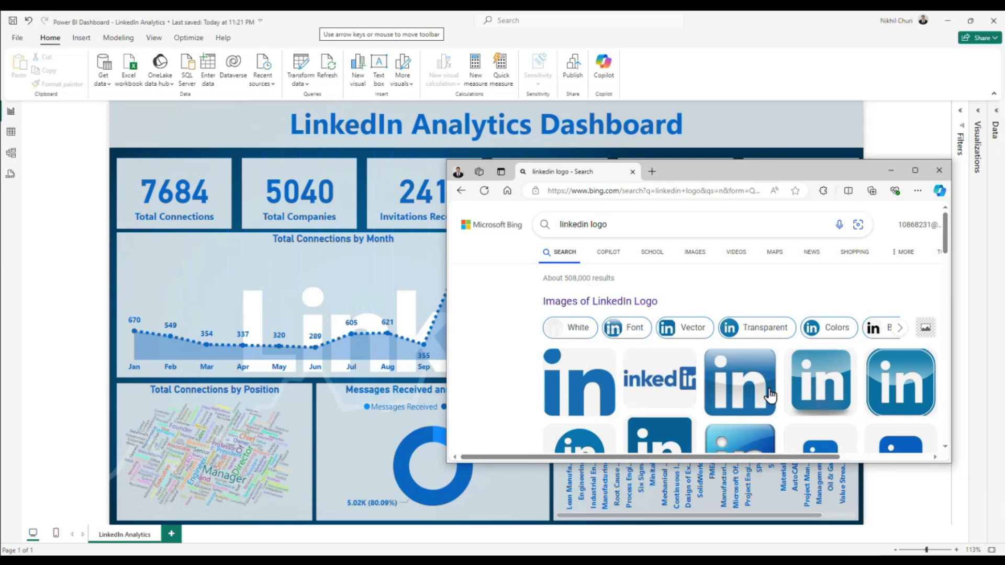
scroll(797, 411, down, 3)
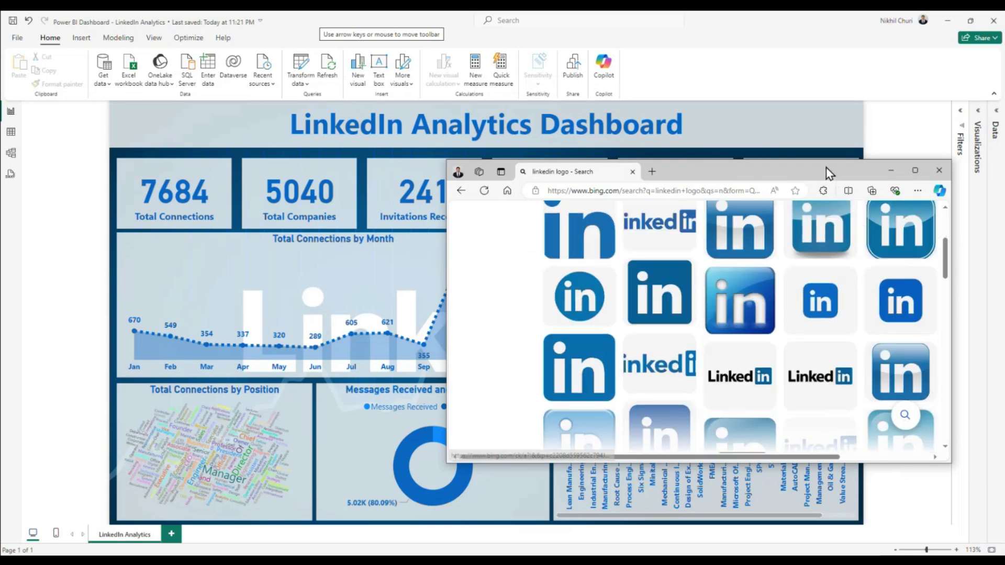
double_click(825, 174)
scroll(471, 346, up, 1)
Expand to the full image results for the LinkedIn logo and open the wide black-lettered logo from fatimamartinez.es
click(516, 362)
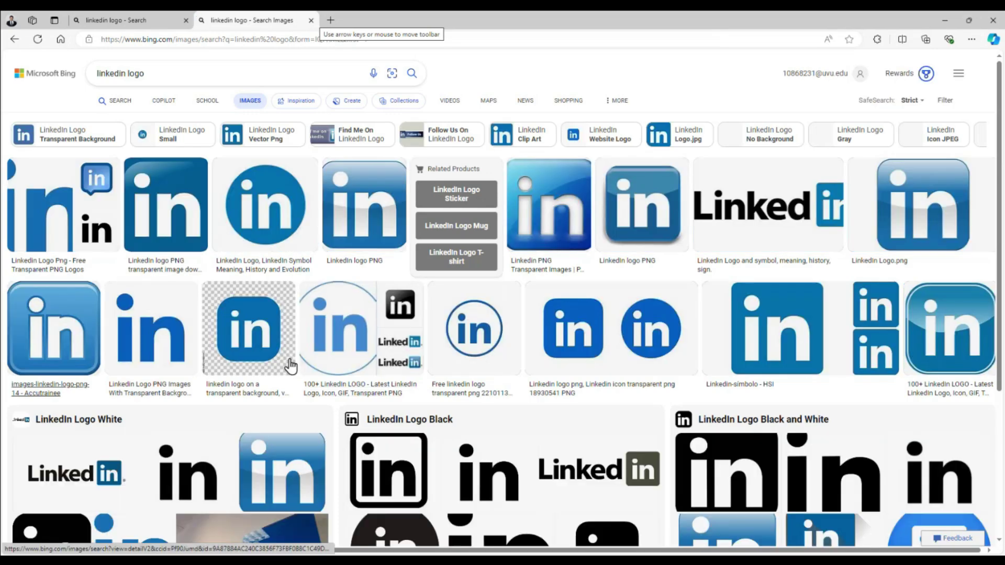
scroll(561, 404, down, 6)
scroll(105, 403, down, 3)
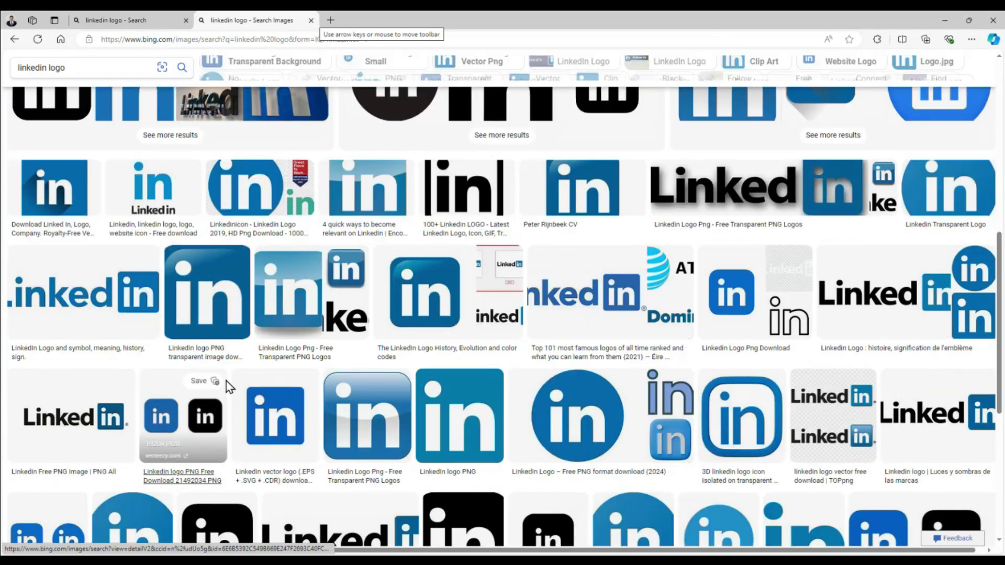
scroll(937, 309, down, 4)
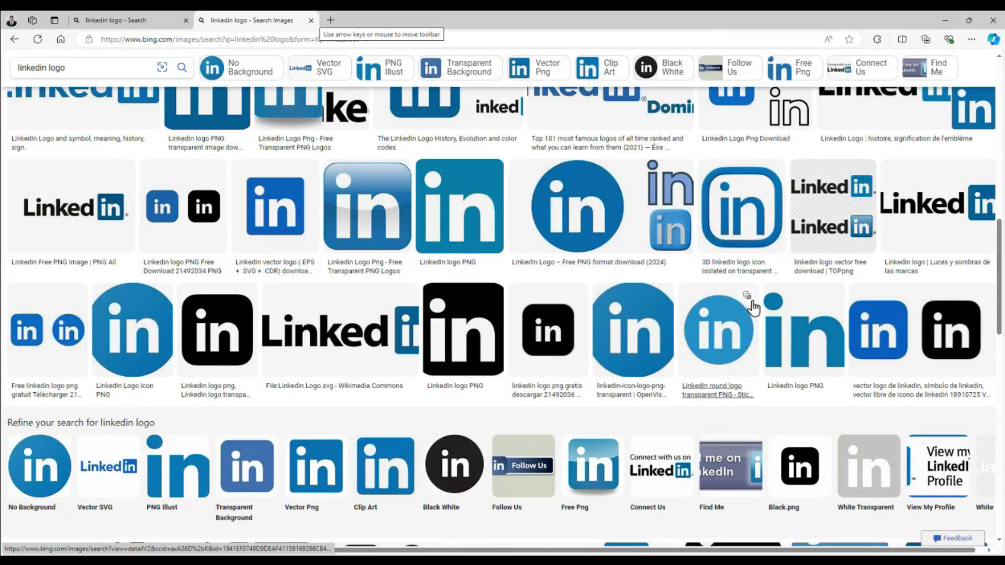
scroll(969, 266, up, 3)
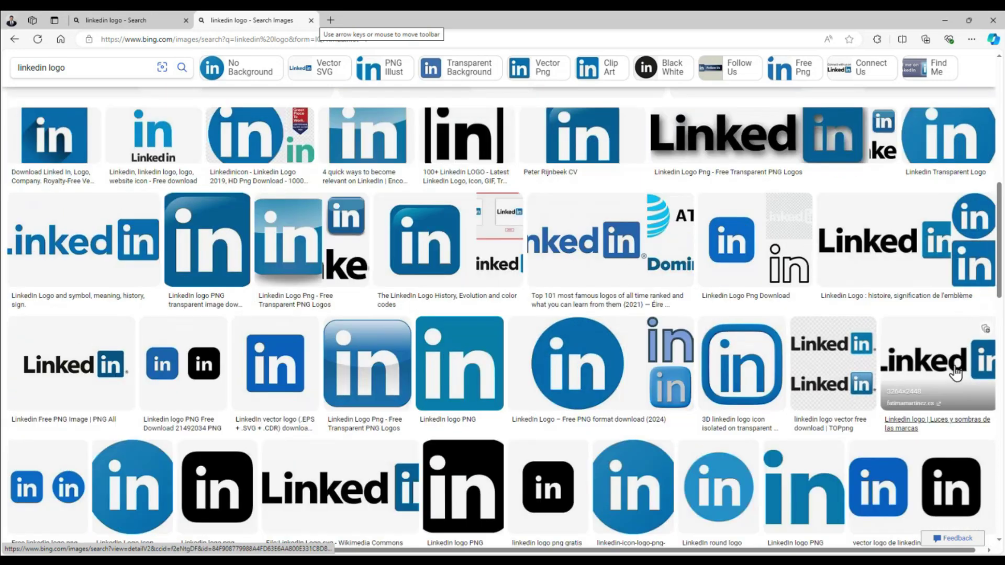
click(954, 375)
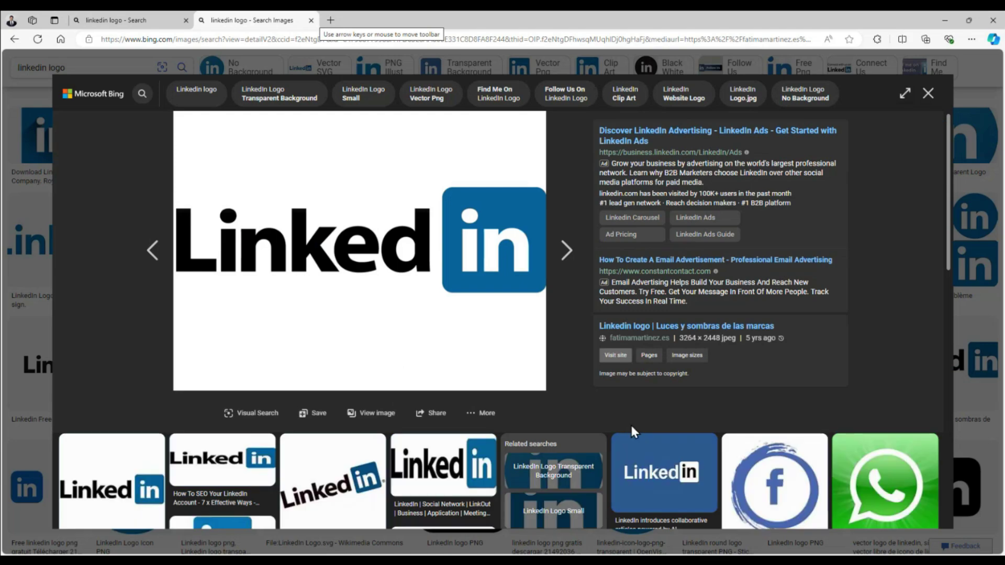
Look through the related logo images and open the white-lettered LinkedIn logo on a blue background
scroll(739, 382, down, 3)
scroll(460, 251, up, 3)
scroll(343, 278, down, 4)
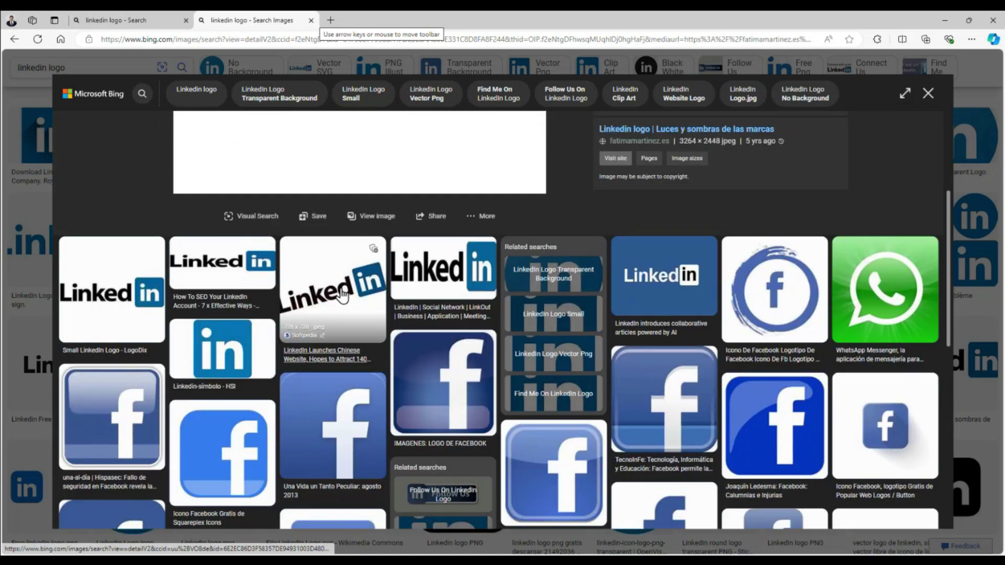
scroll(343, 296, down, 6)
scroll(586, 341, up, 7)
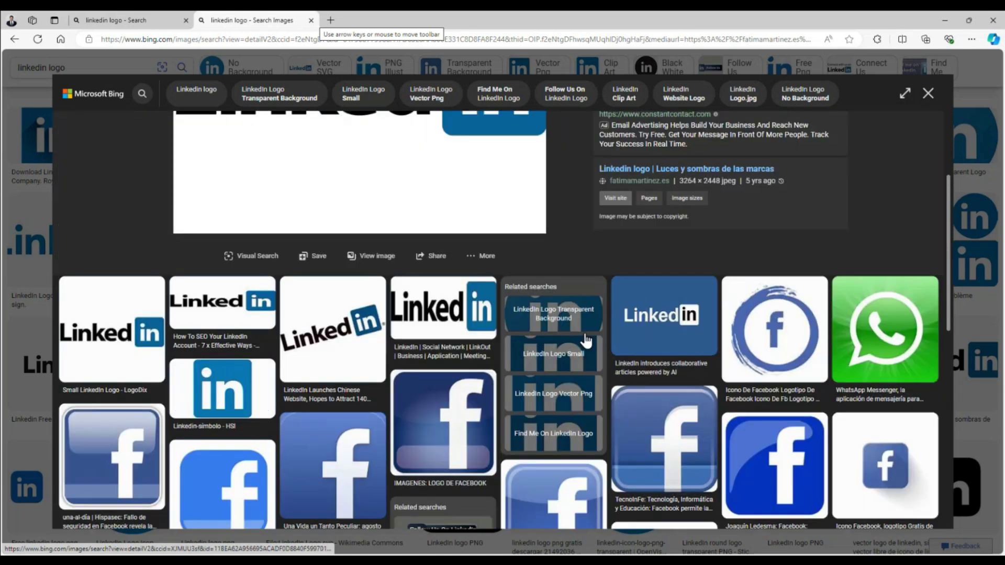
scroll(586, 341, up, 3)
click(653, 473)
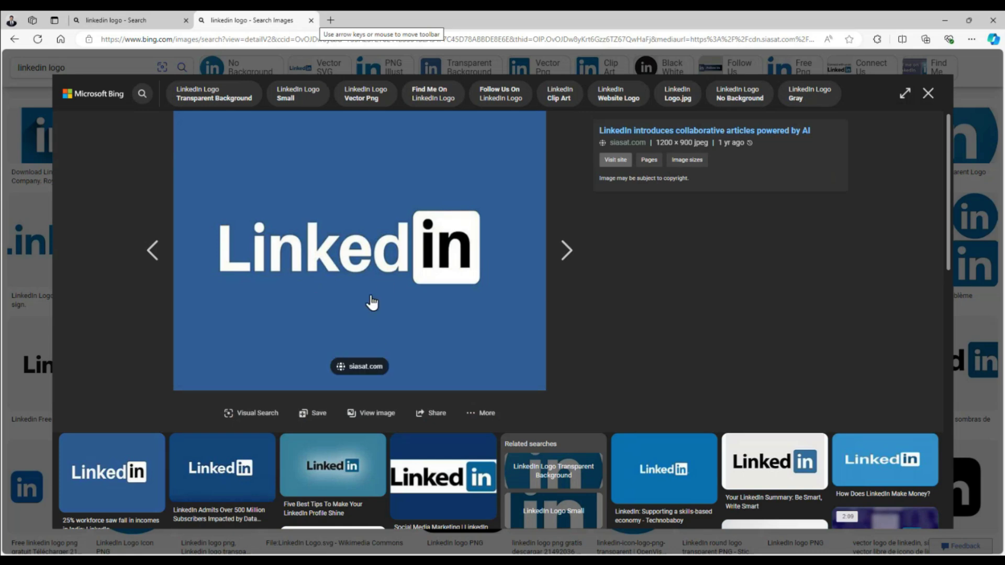
Check the blue logo's related images, open its source article on siasat.com and bring the logo picture into view
scroll(377, 306, down, 4)
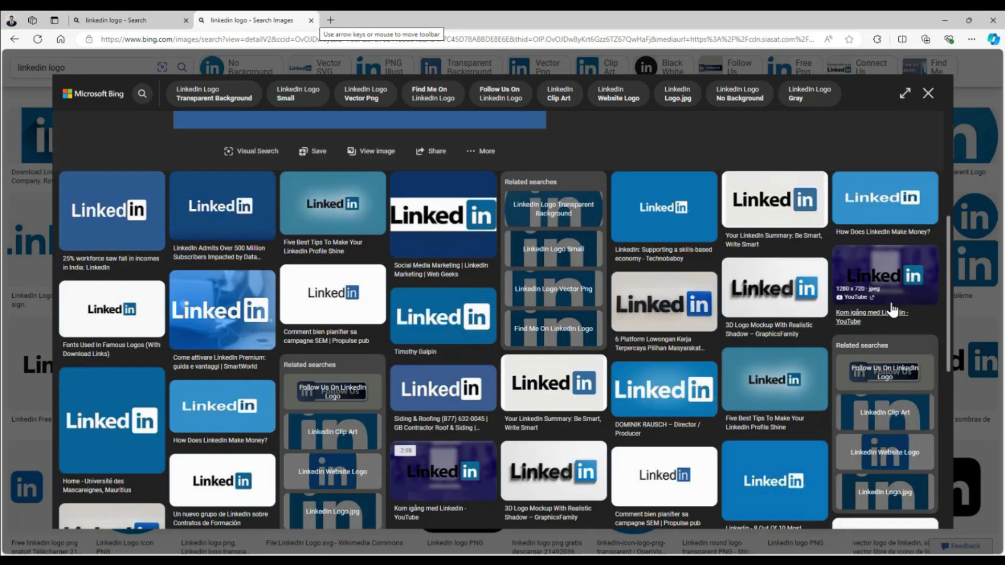
scroll(526, 392, up, 4)
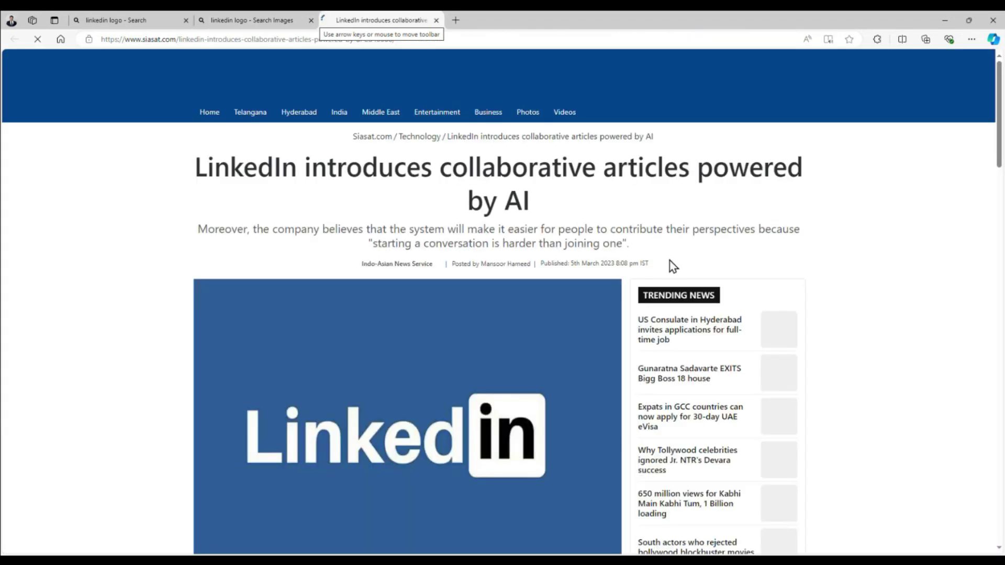
scroll(397, 215, down, 3)
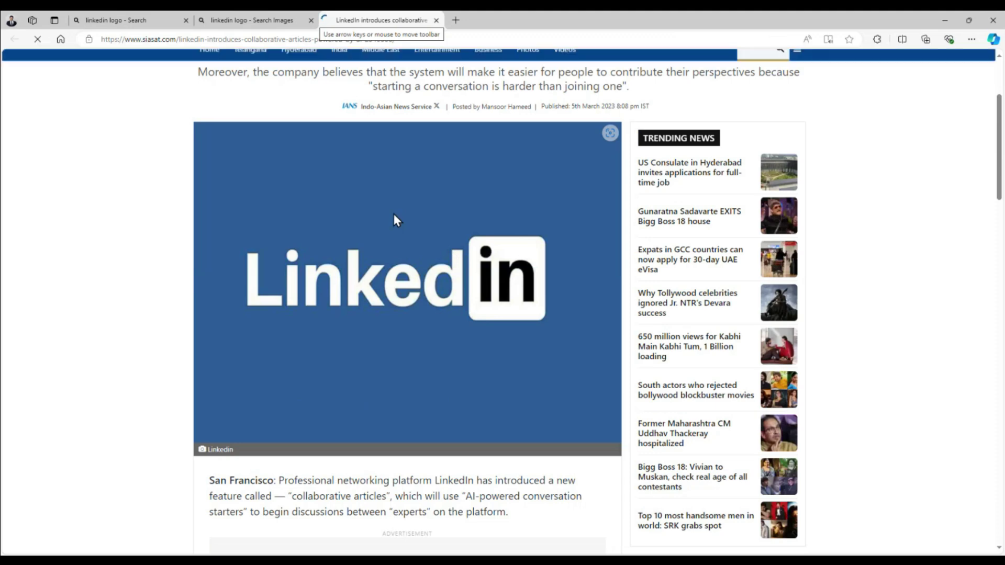
right_click(394, 212)
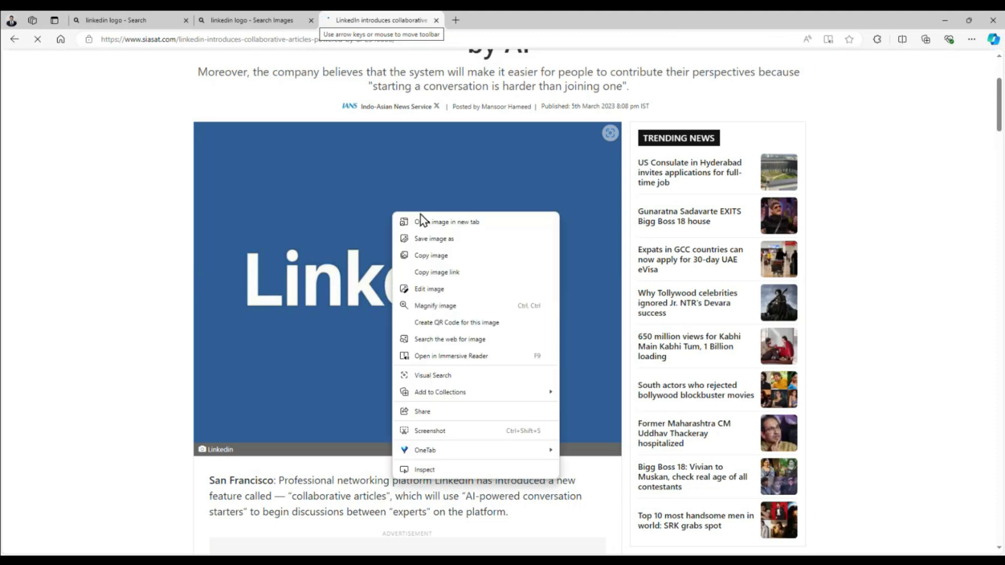
click(453, 239)
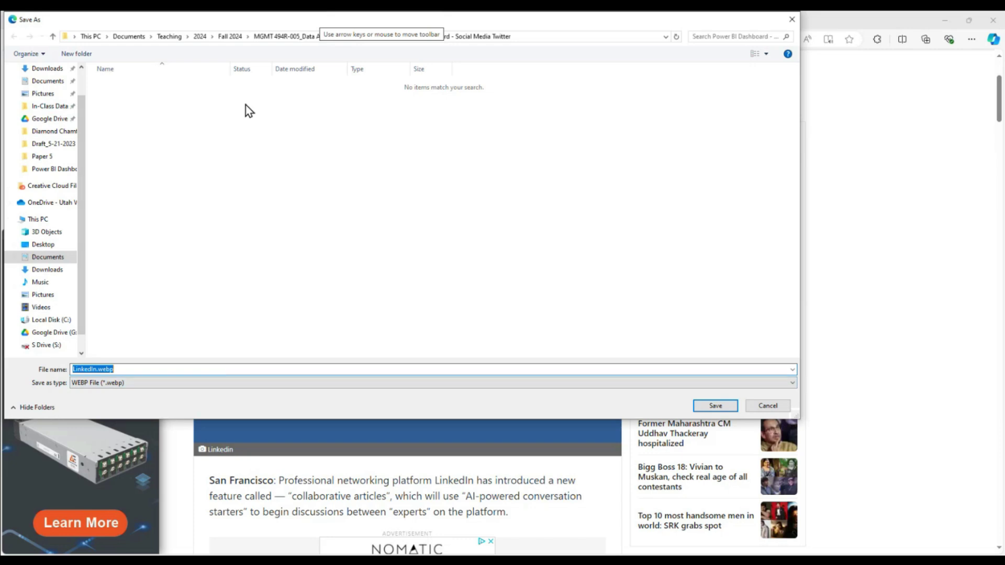
click(769, 407)
Capture a rectangular snip of the white-lettered LinkedIn logo in the article, including a margin of its blue background
scroll(366, 231, down, 15)
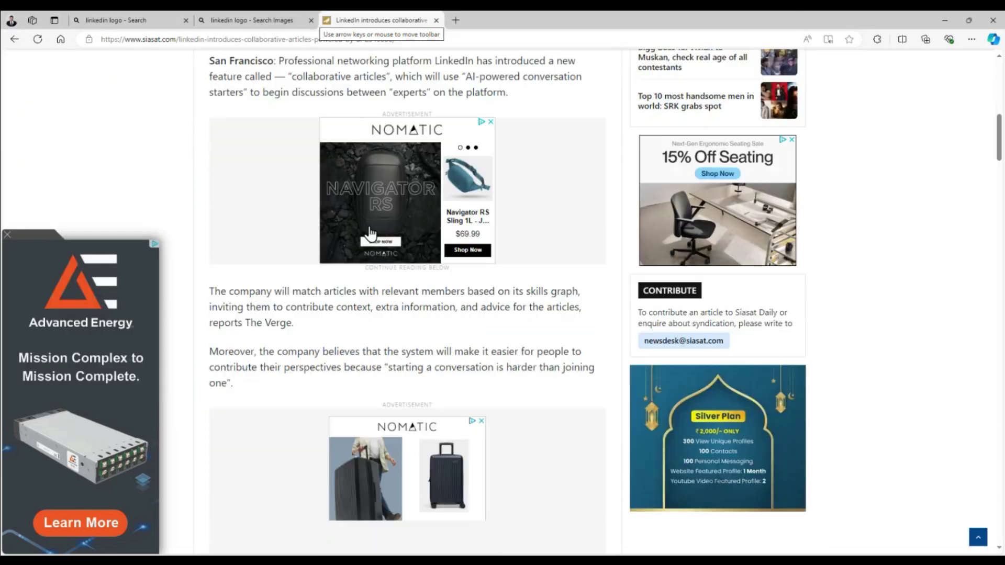
scroll(372, 232, down, 5)
scroll(382, 232, up, 20)
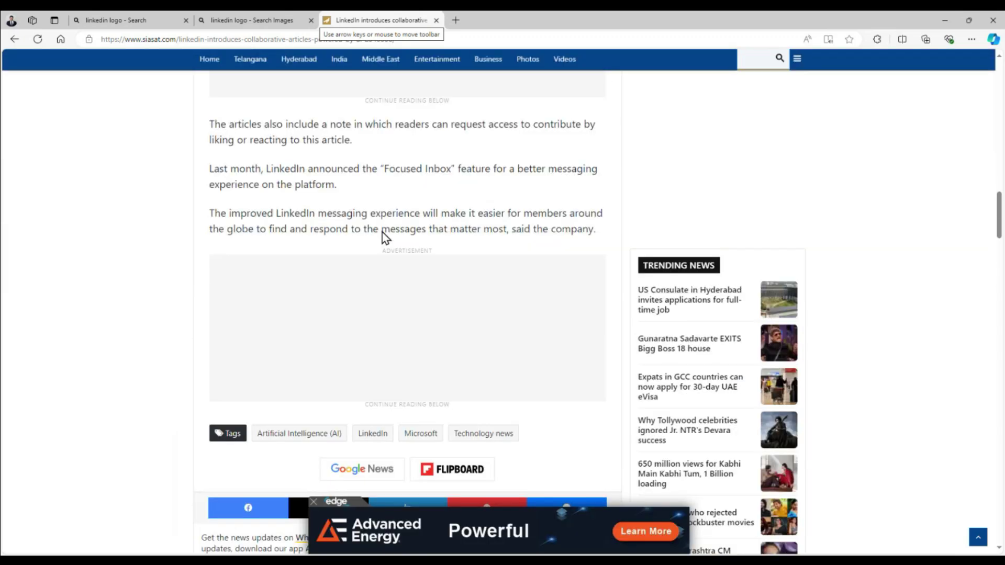
scroll(438, 313, down, 2)
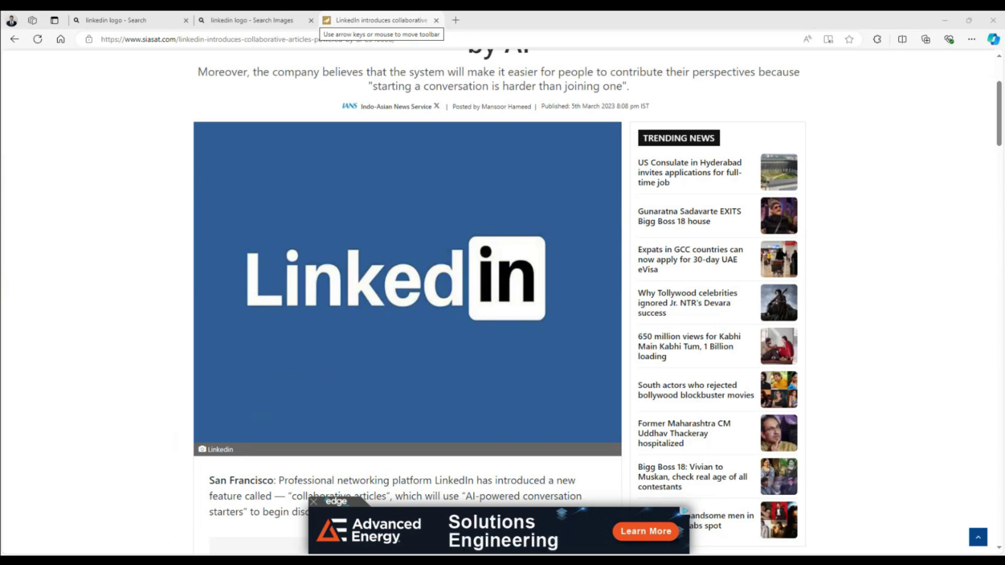
key(super+shift+s)
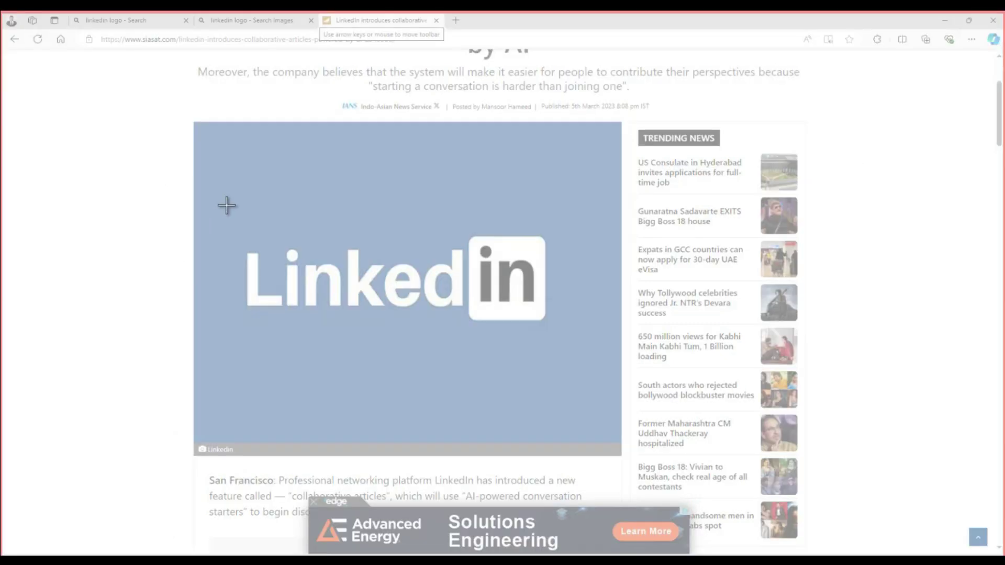
drag(222, 205, 563, 351)
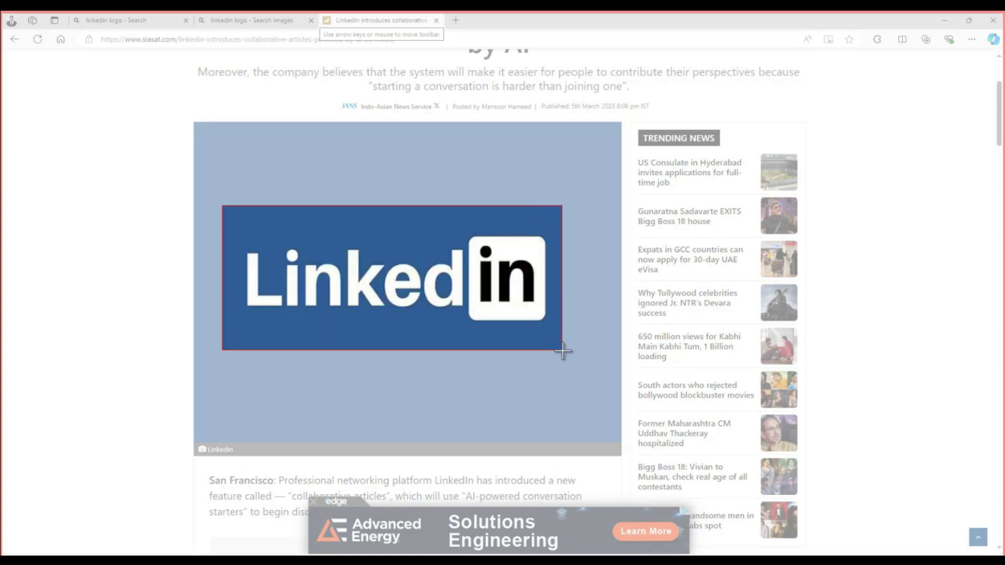
drag(563, 351, 564, 351)
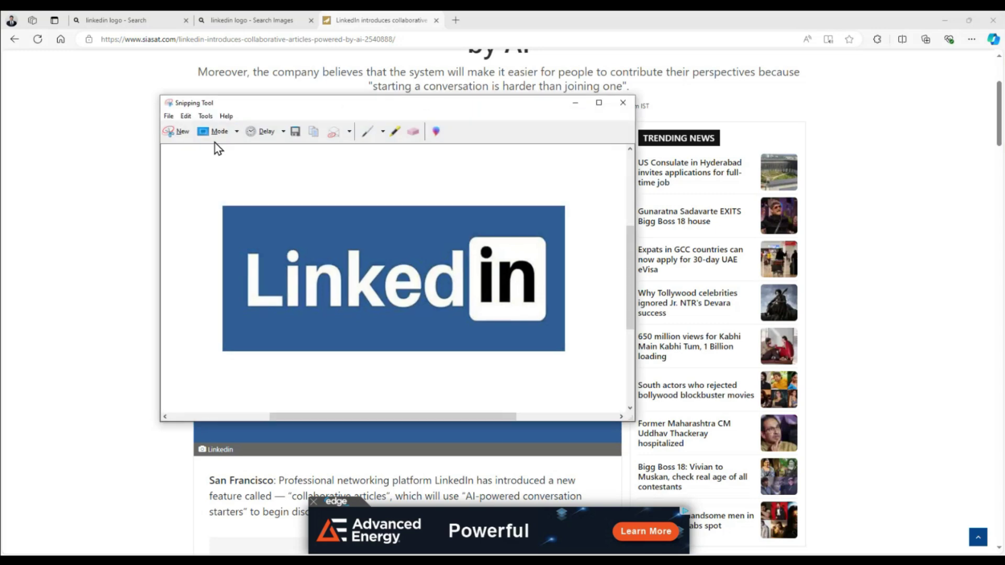
Start saving the snip and browse through Documents, Teaching, 2024, Fall 2024 and the MGMT 494R-005 course folder to Power BI Dashboard - LinkedIn Analytics
click(296, 131)
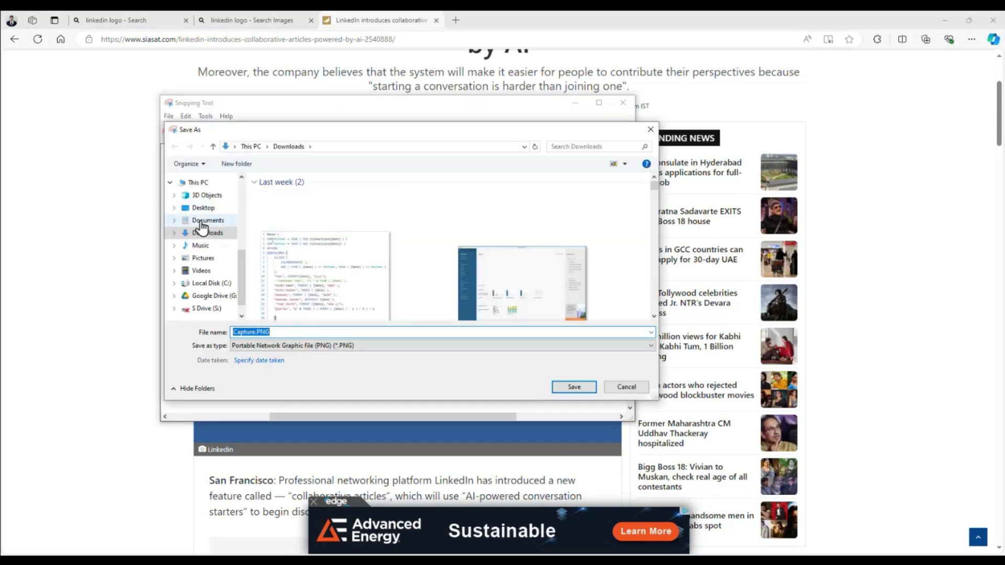
click(205, 220)
scroll(383, 301, down, 5)
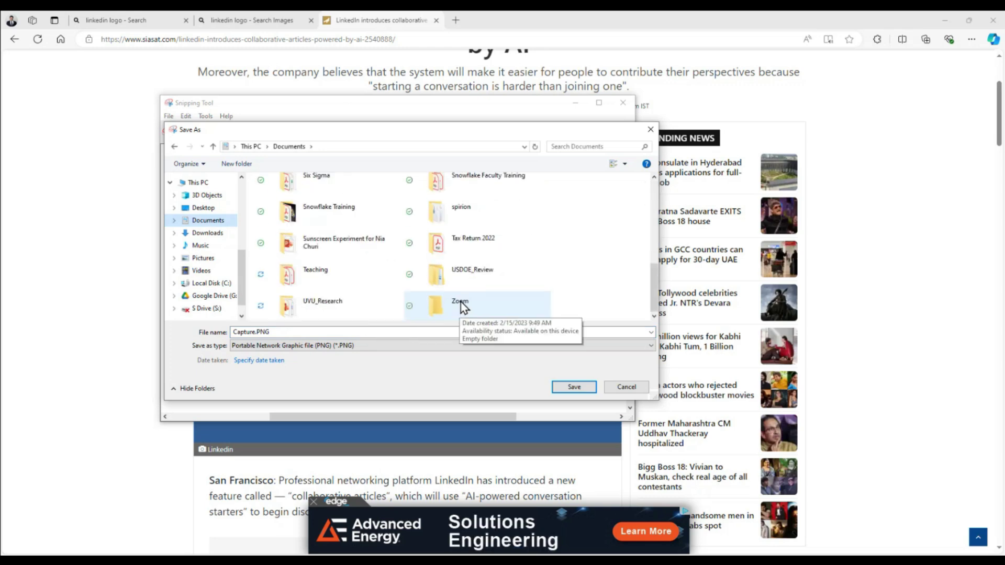
double_click(325, 269)
double_click(290, 195)
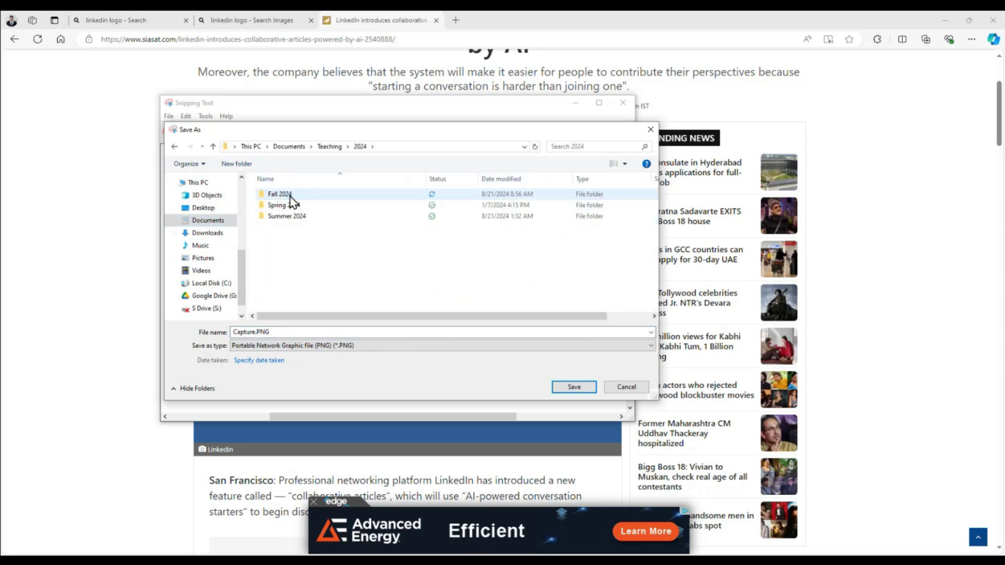
double_click(290, 194)
double_click(290, 197)
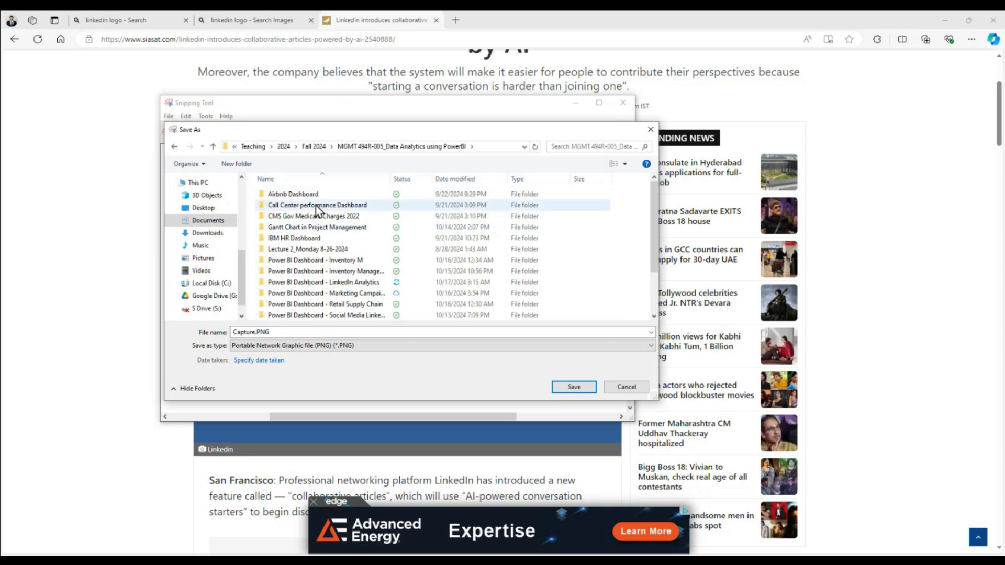
scroll(335, 255, down, 1)
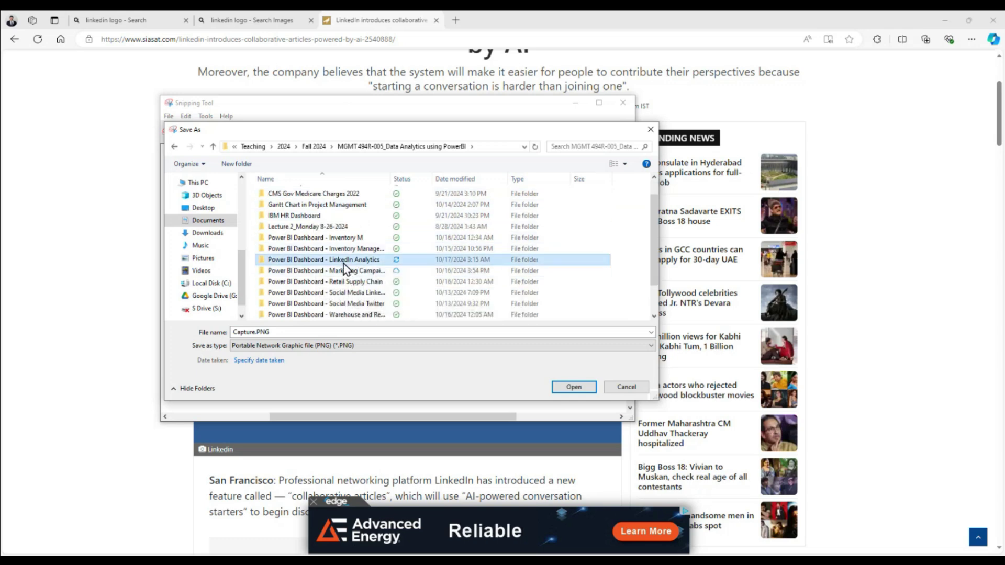
double_click(344, 261)
Save the snip as LinkedIn Logo1.PNG and close the Snipping Tool
double_click(258, 331)
double_click(253, 332)
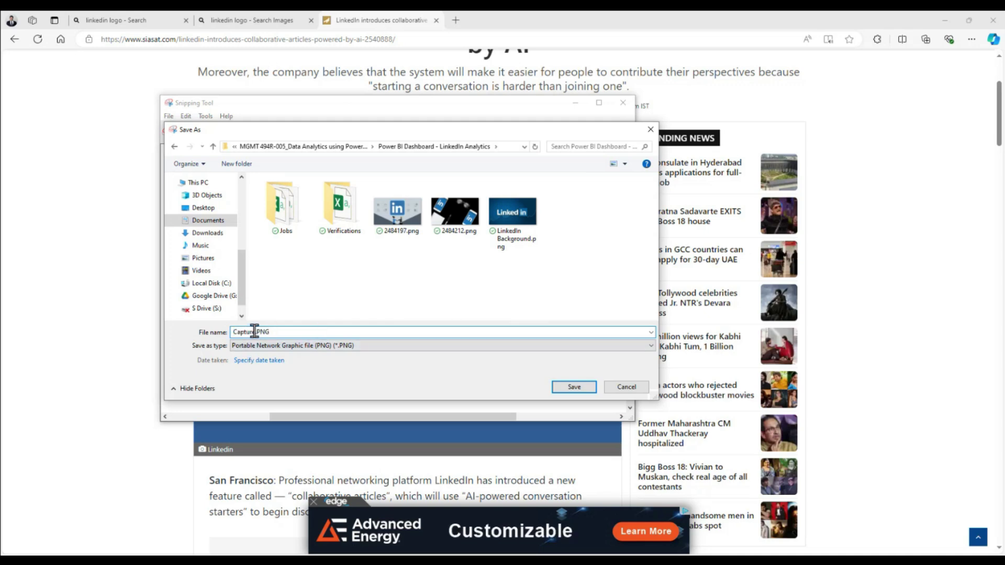
text(Linked)
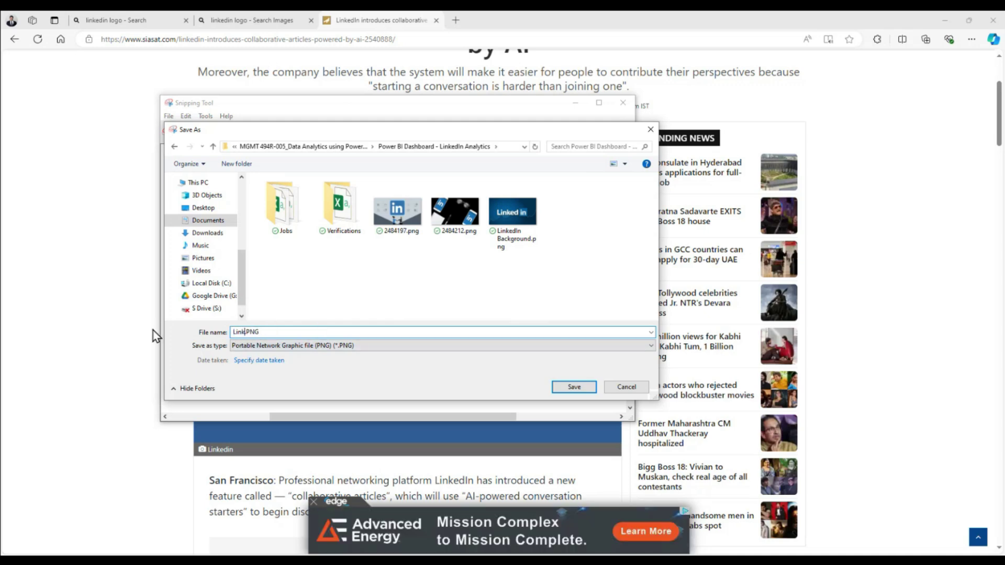
text(In Logo1)
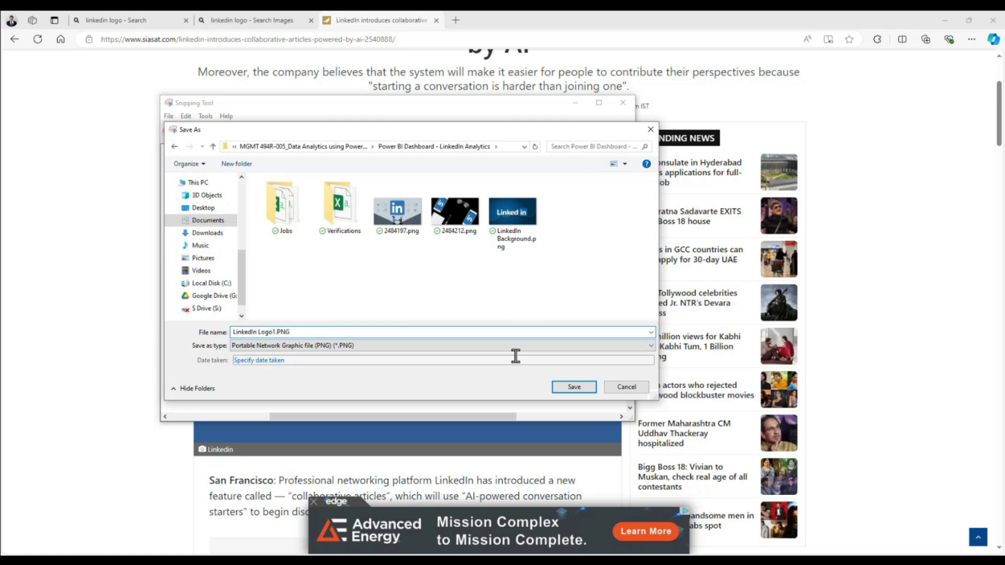
click(569, 387)
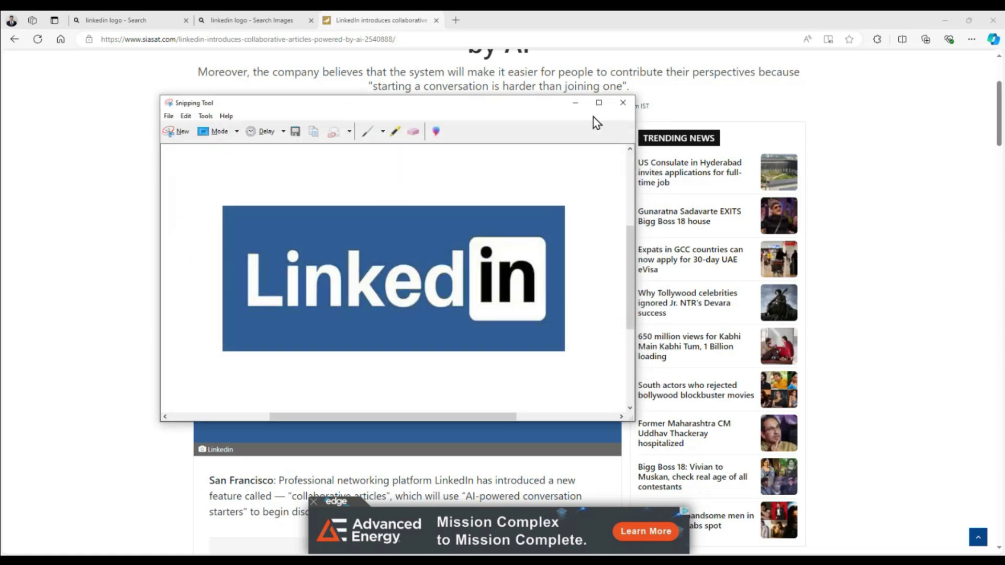
click(623, 103)
Close the siasat.com article and return to the full image results for the LinkedIn logo
click(15, 38)
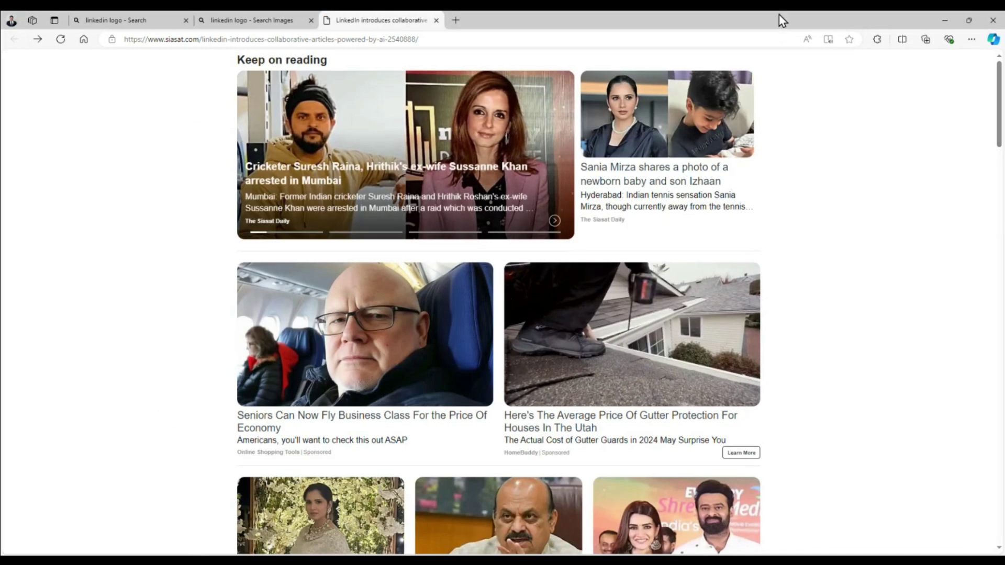
drag(780, 18, 483, 186)
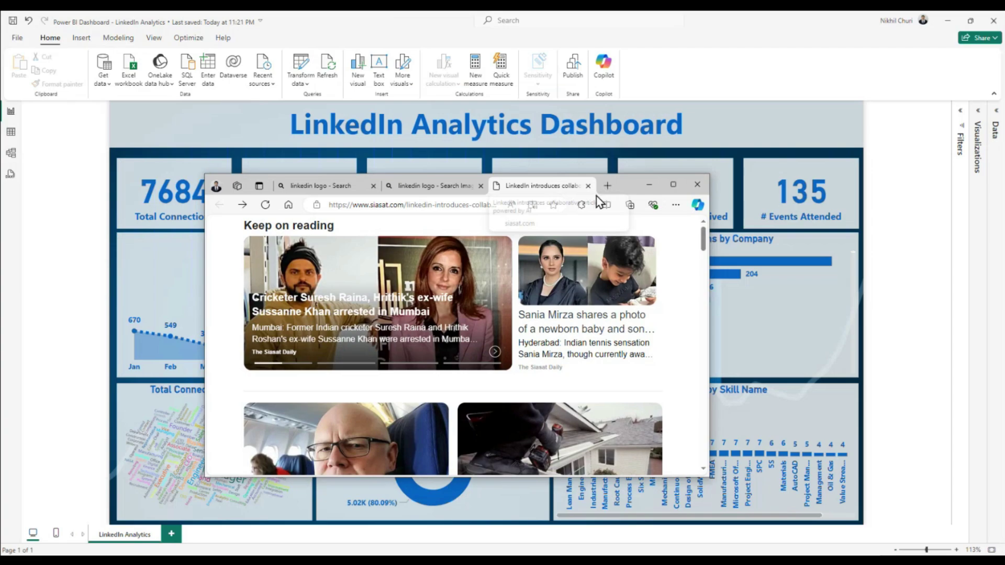
click(588, 185)
click(673, 186)
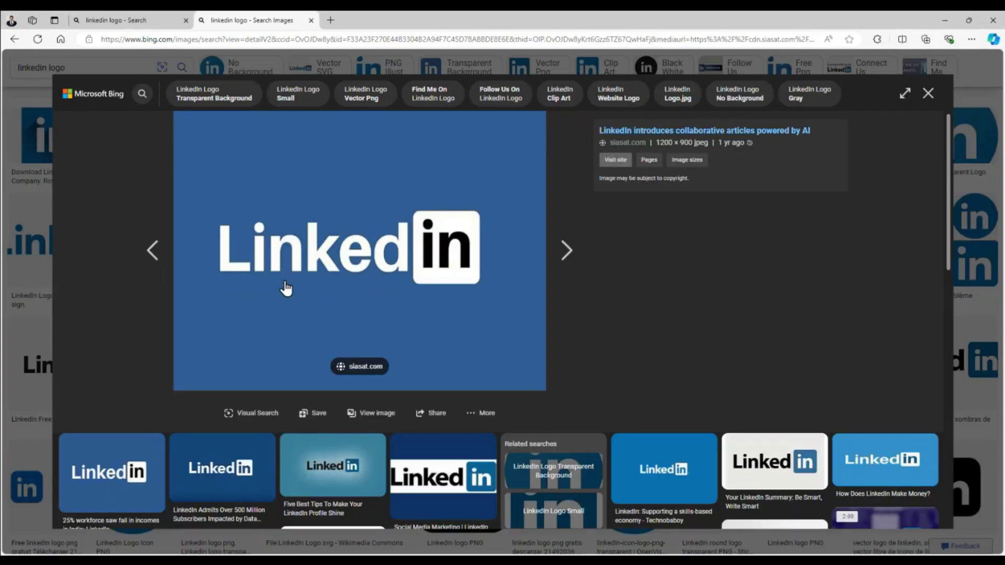
scroll(401, 360, down, 3)
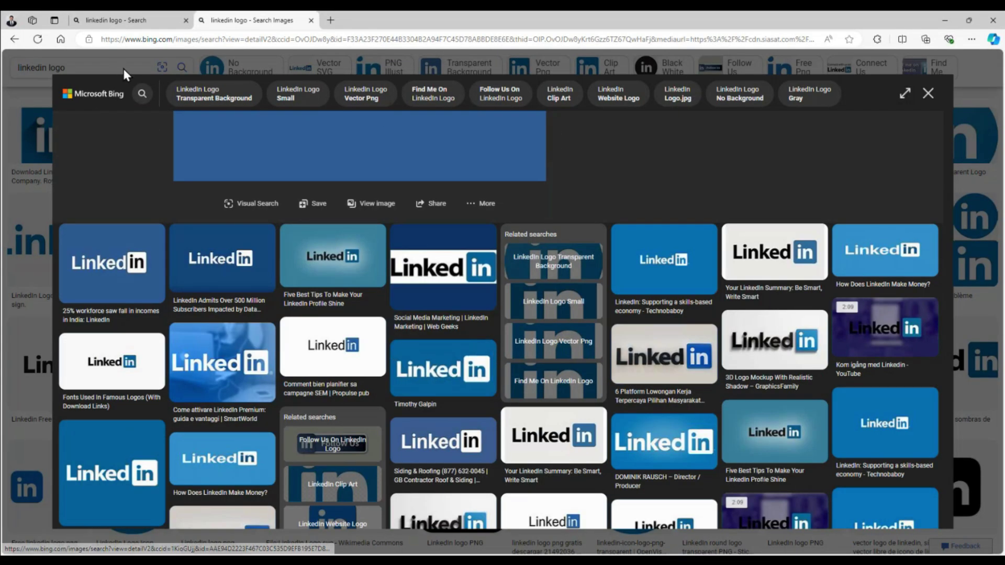
click(14, 39)
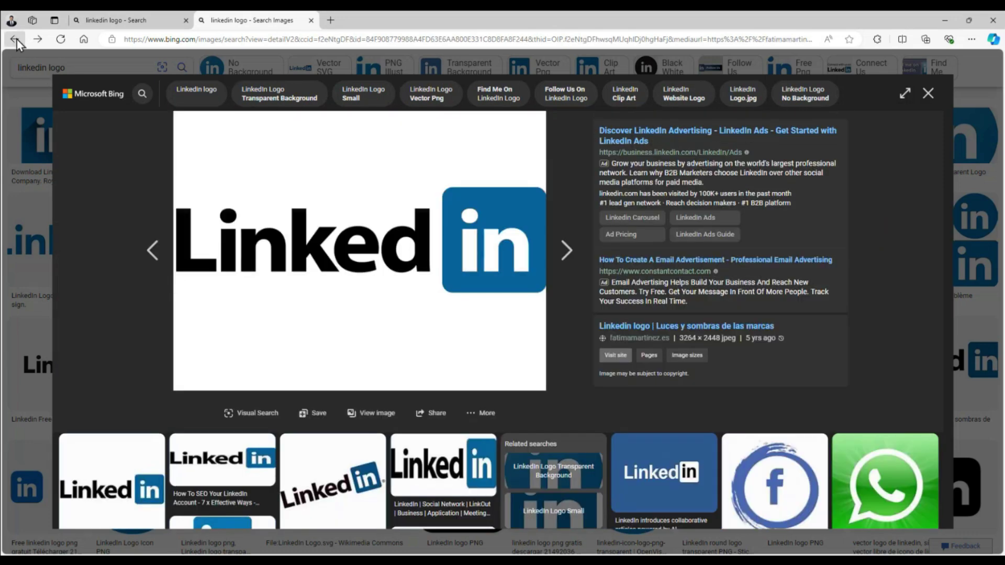
click(14, 39)
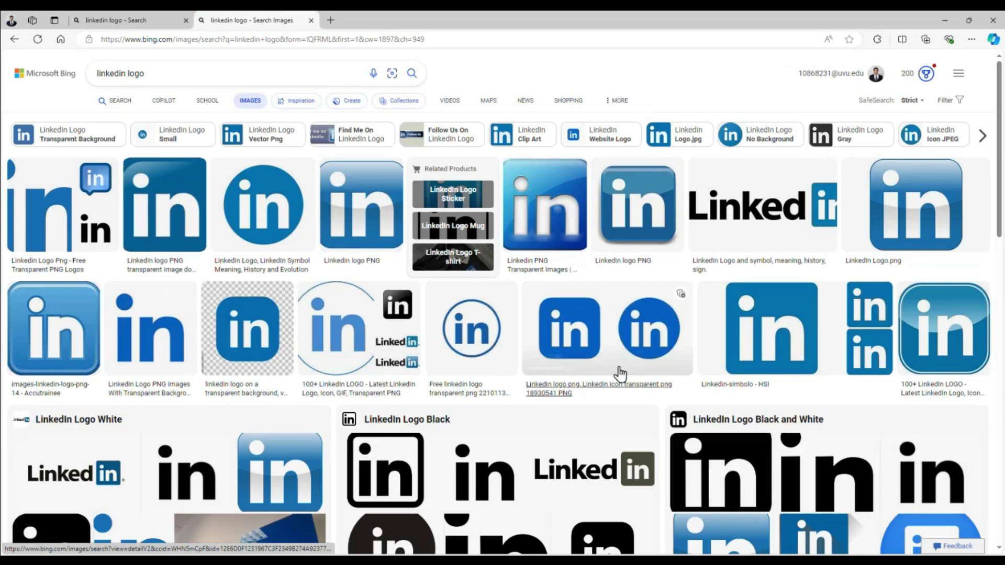
Look through the LinkedIn logo results and open the square blue "in" icon from hsi.es
scroll(623, 381, down, 3)
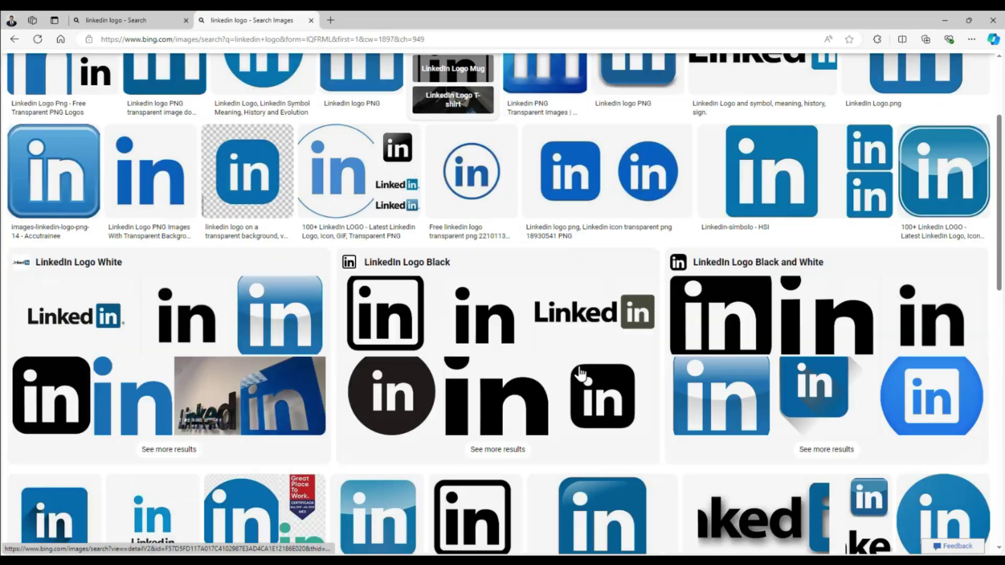
scroll(769, 430, down, 2)
scroll(554, 451, down, 1)
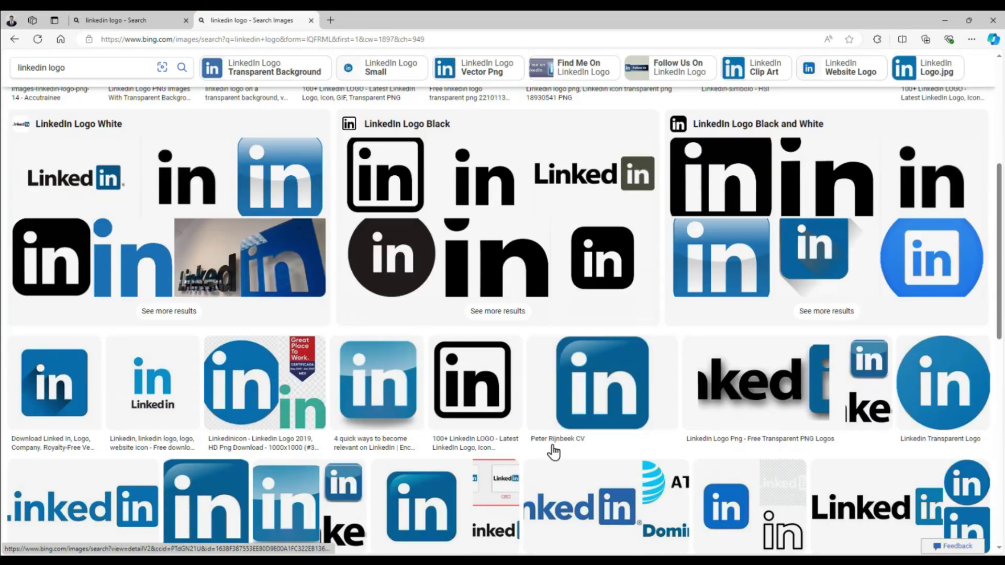
scroll(534, 375, up, 6)
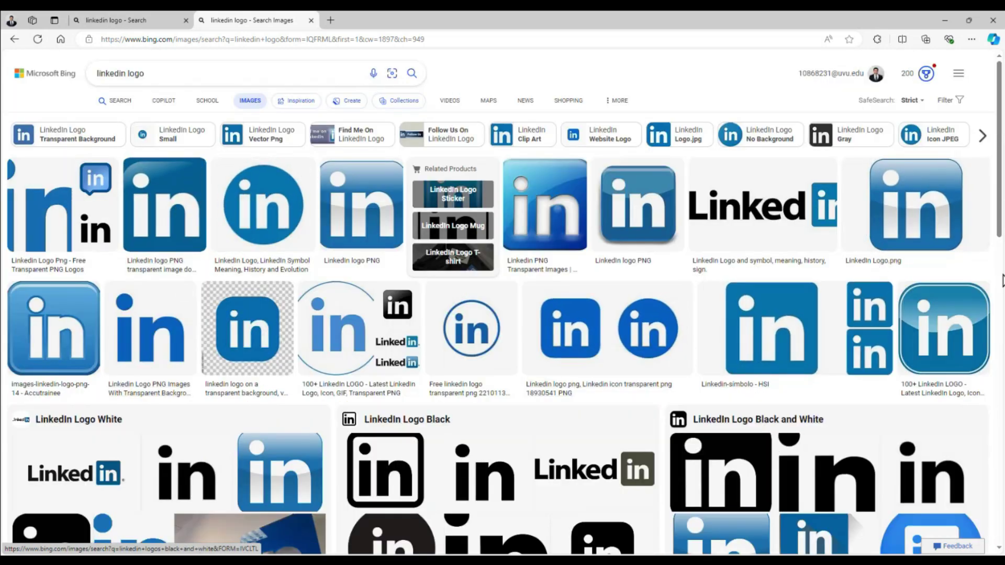
mouse_move(926, 192)
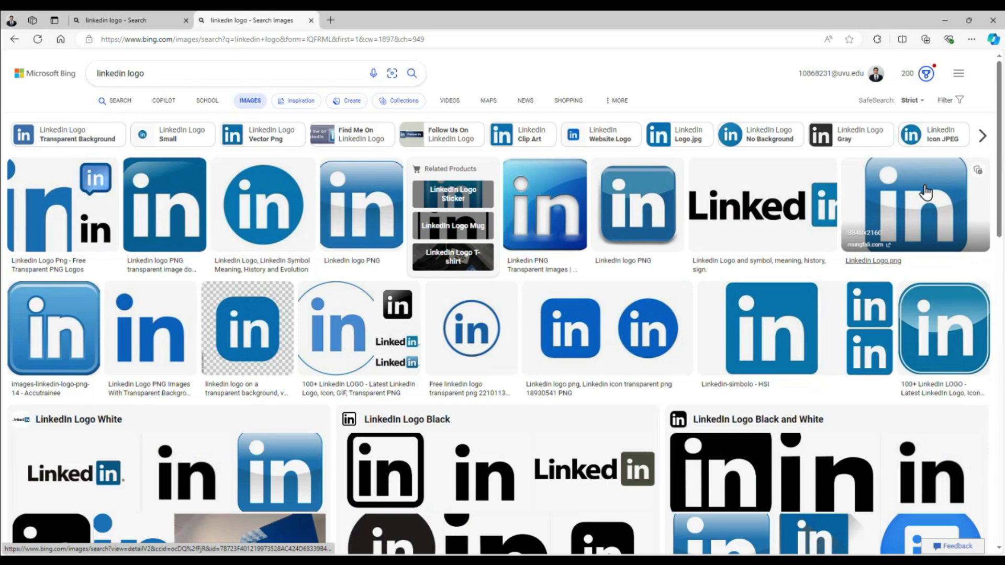
click(765, 314)
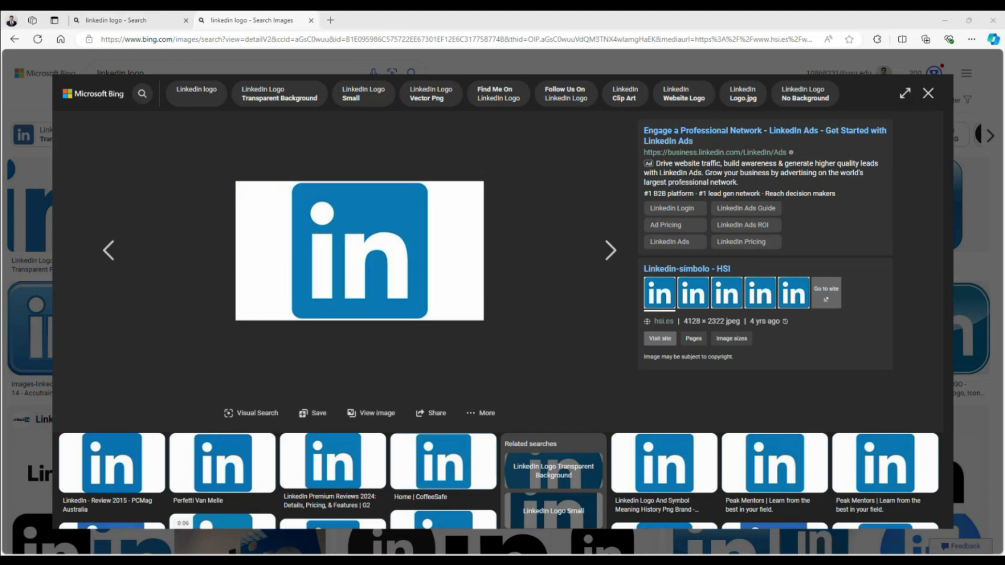
Capture the square blue "in" icon, retaking the snip to leave out the dark line above it
key(super+shift+s)
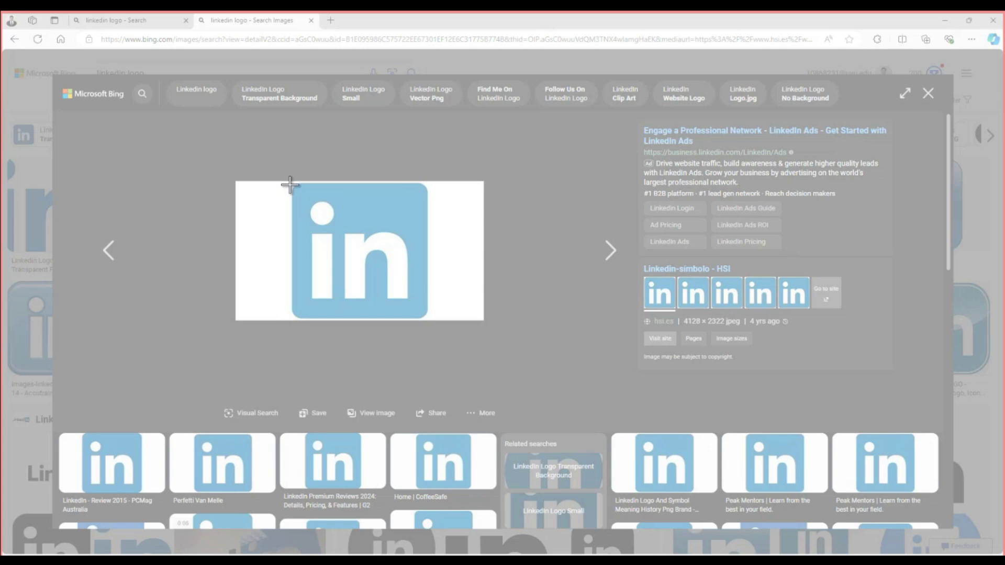
drag(291, 182, 429, 322)
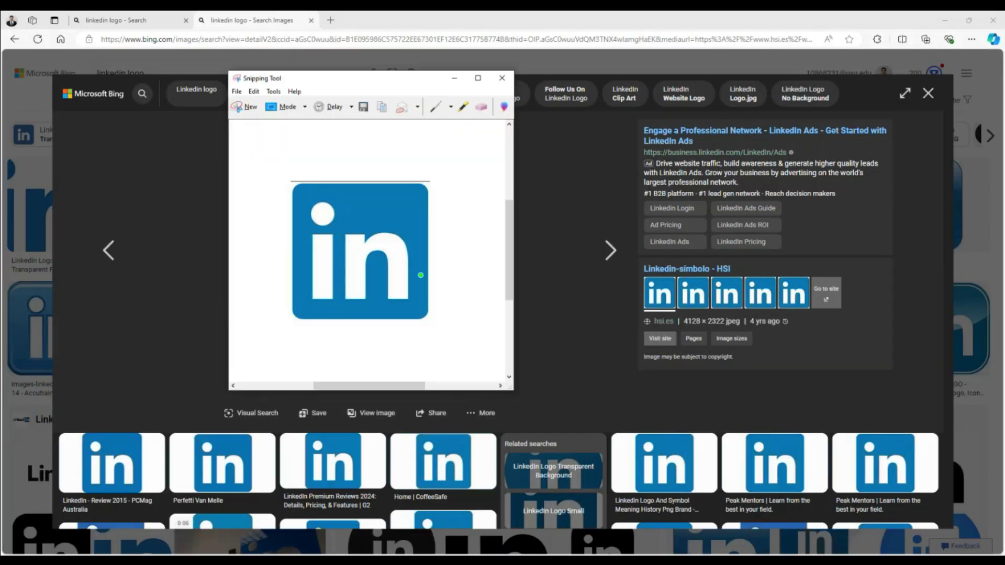
click(244, 107)
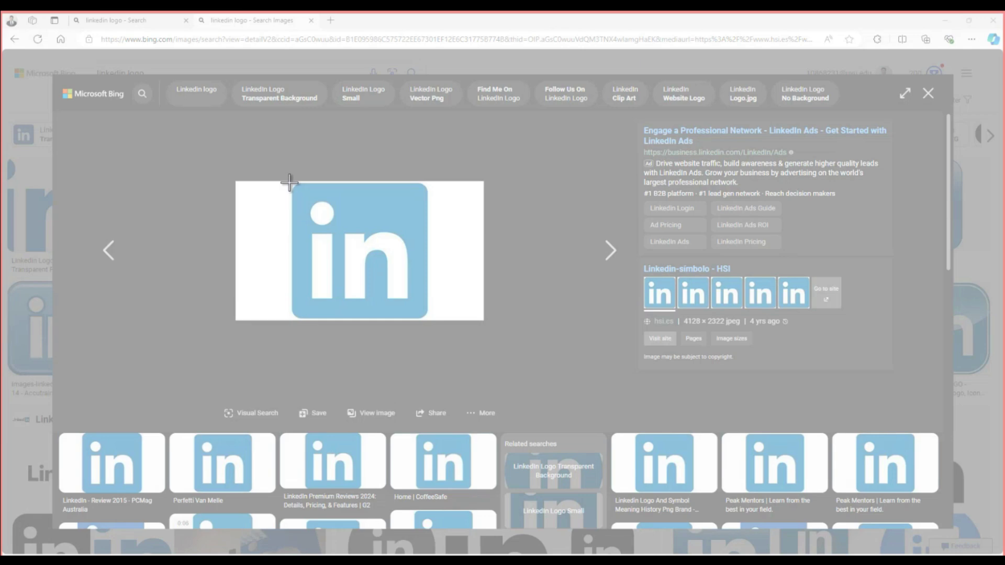
drag(291, 182, 429, 321)
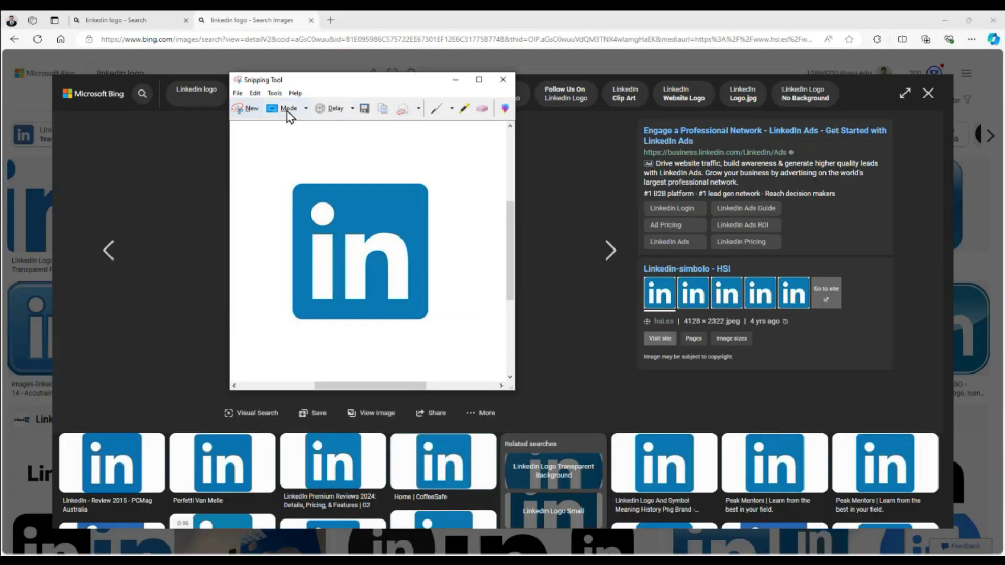
Save the icon snip as LinkedIn Logo2.PNG in the Power BI Dashboard - LinkedIn Analytics folder and minimize the browser to return to Power BI
click(365, 109)
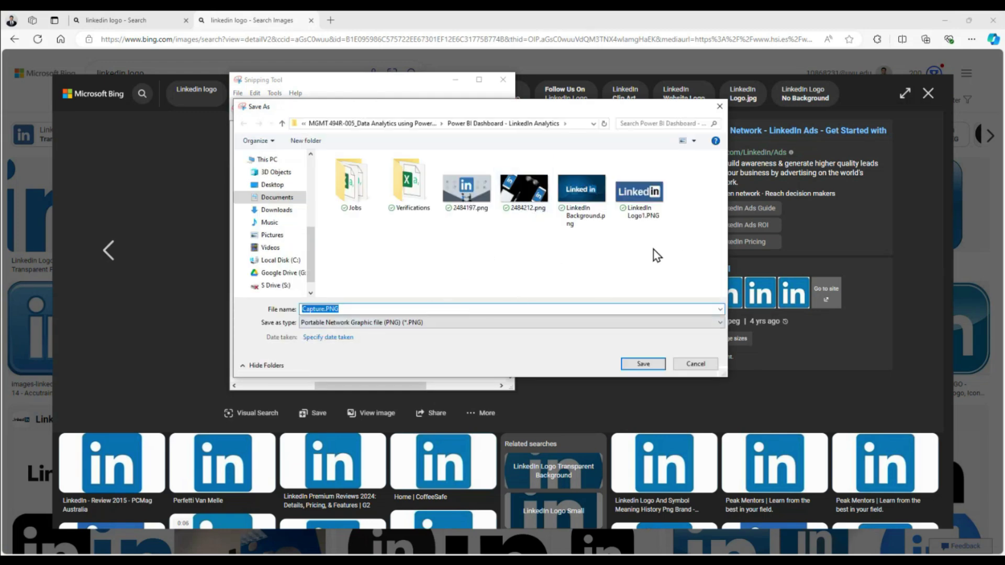
click(639, 191)
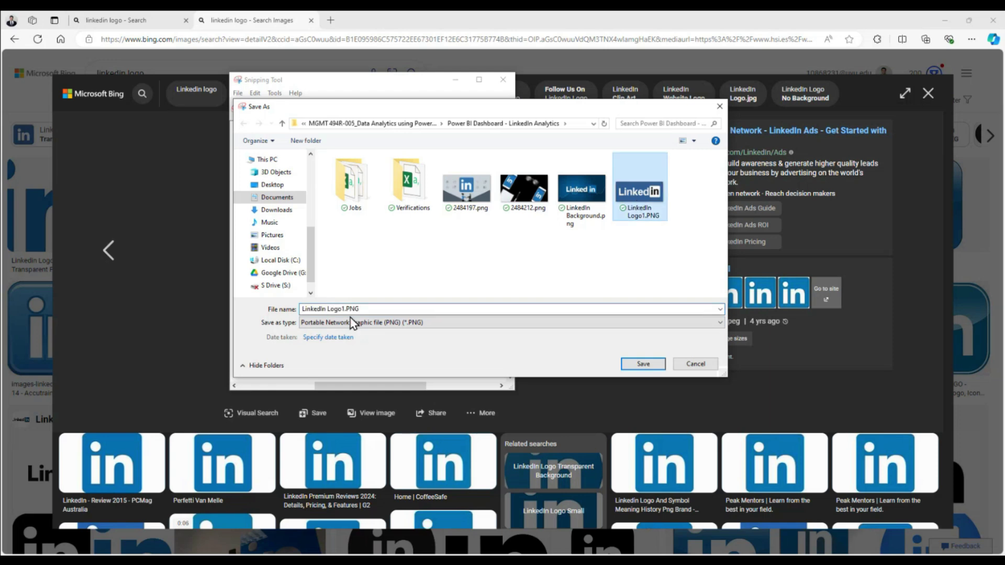
click(344, 308)
click(344, 308)
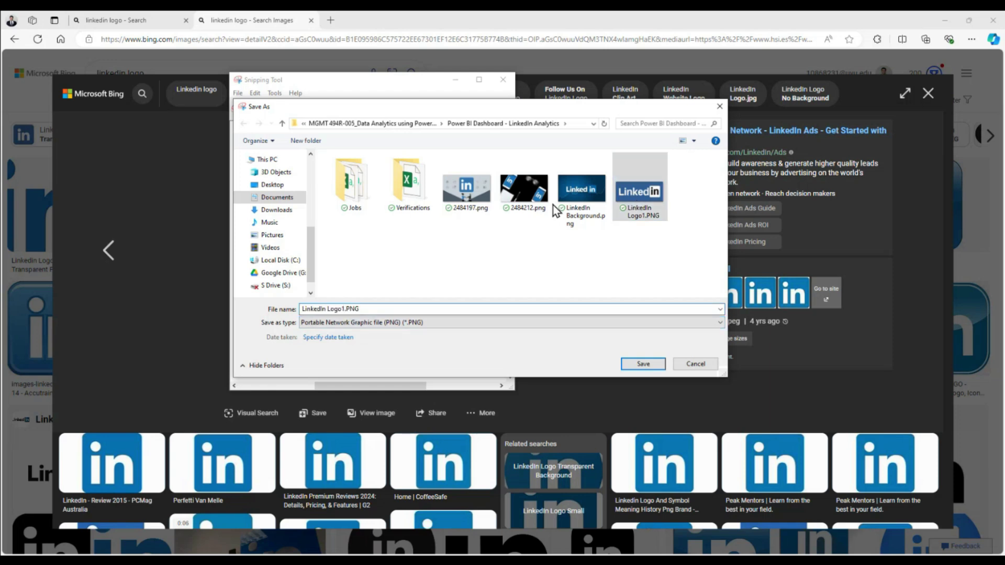
key(BackSpace)
text(2)
click(636, 365)
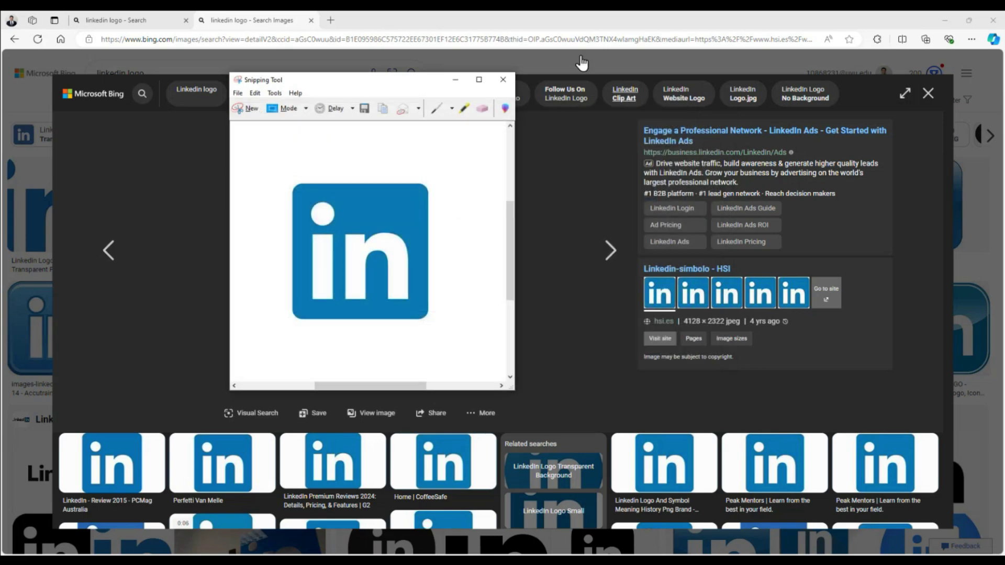
click(310, 21)
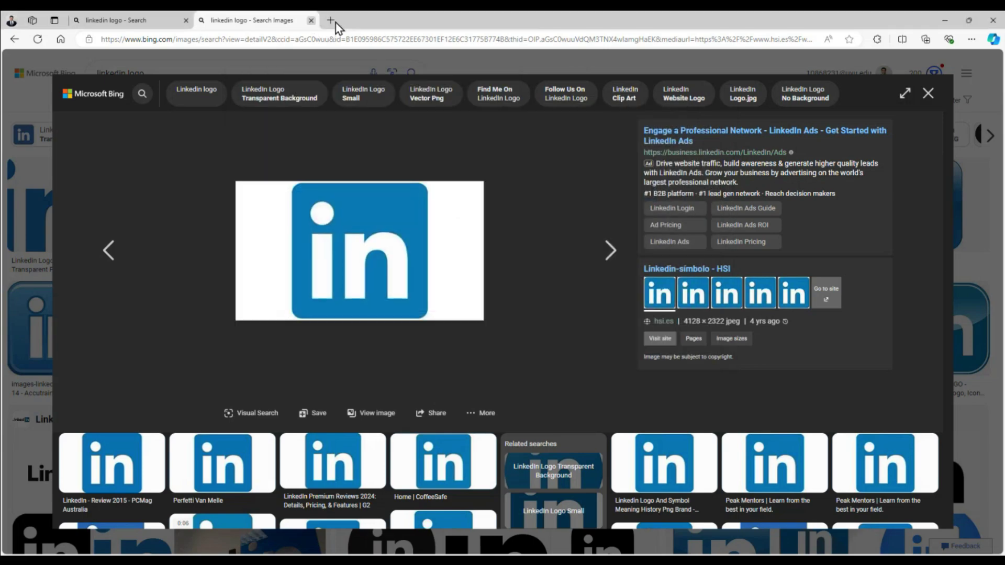
click(940, 21)
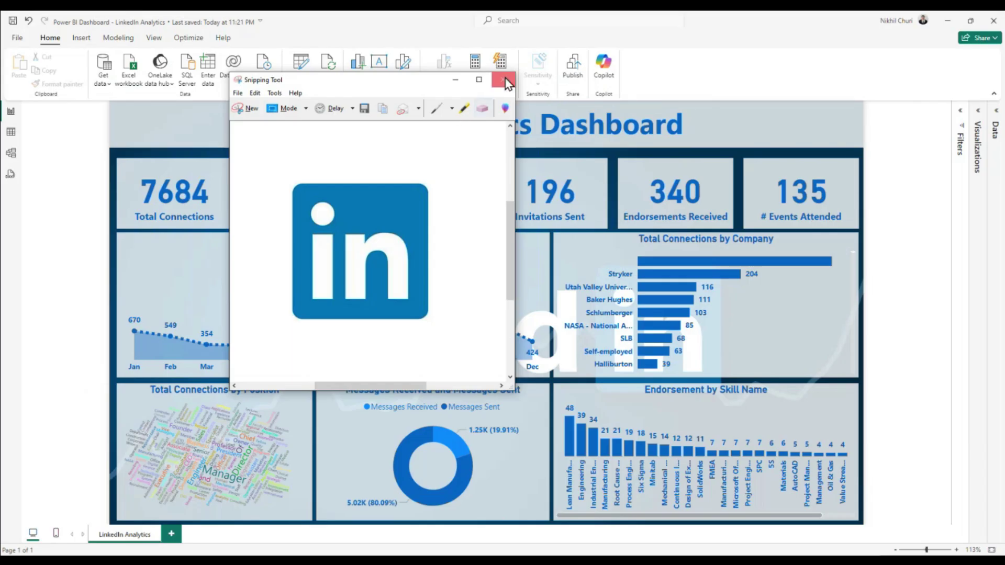